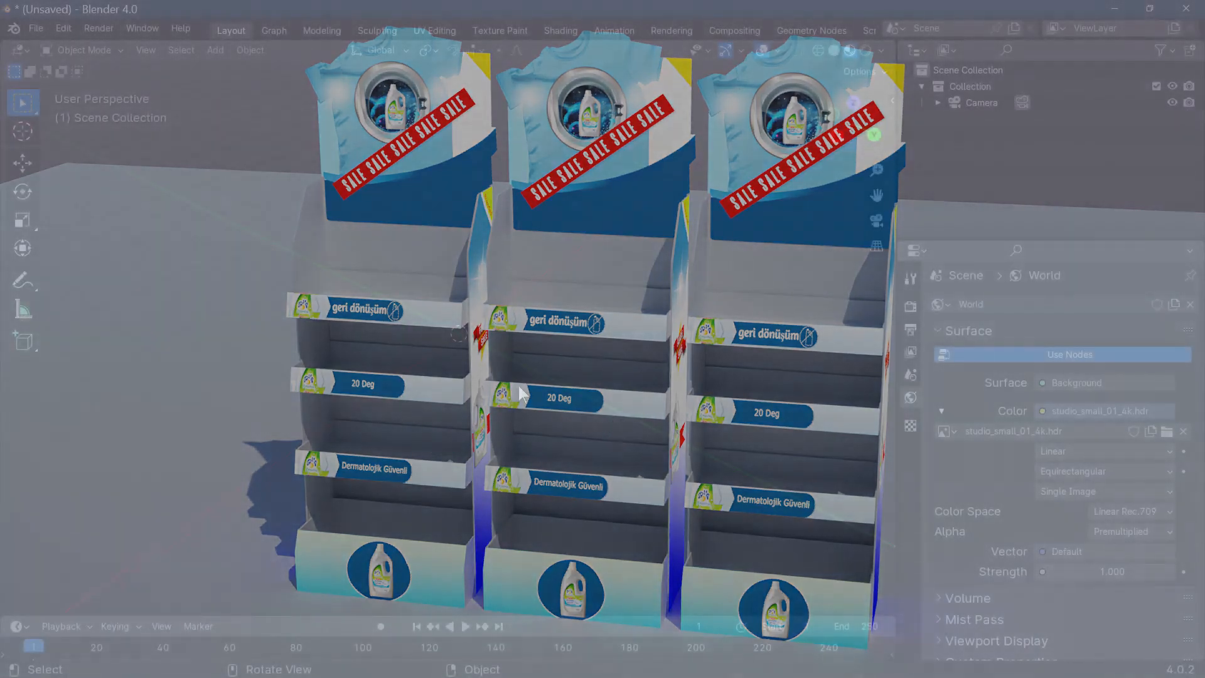
Add a mesh circle at the origin with 32 vertices and a 1 m radius.
{"action": "key", "text": "KP_1"}
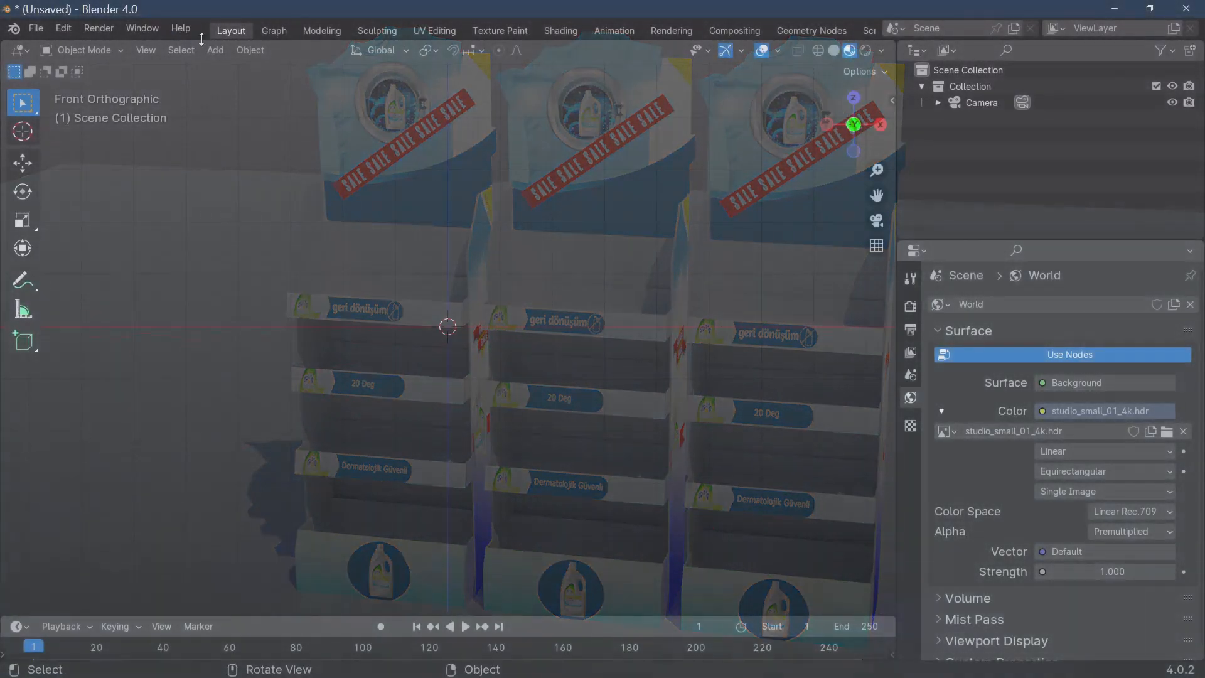
{"action": "left_click", "coordinate": [216, 51]}
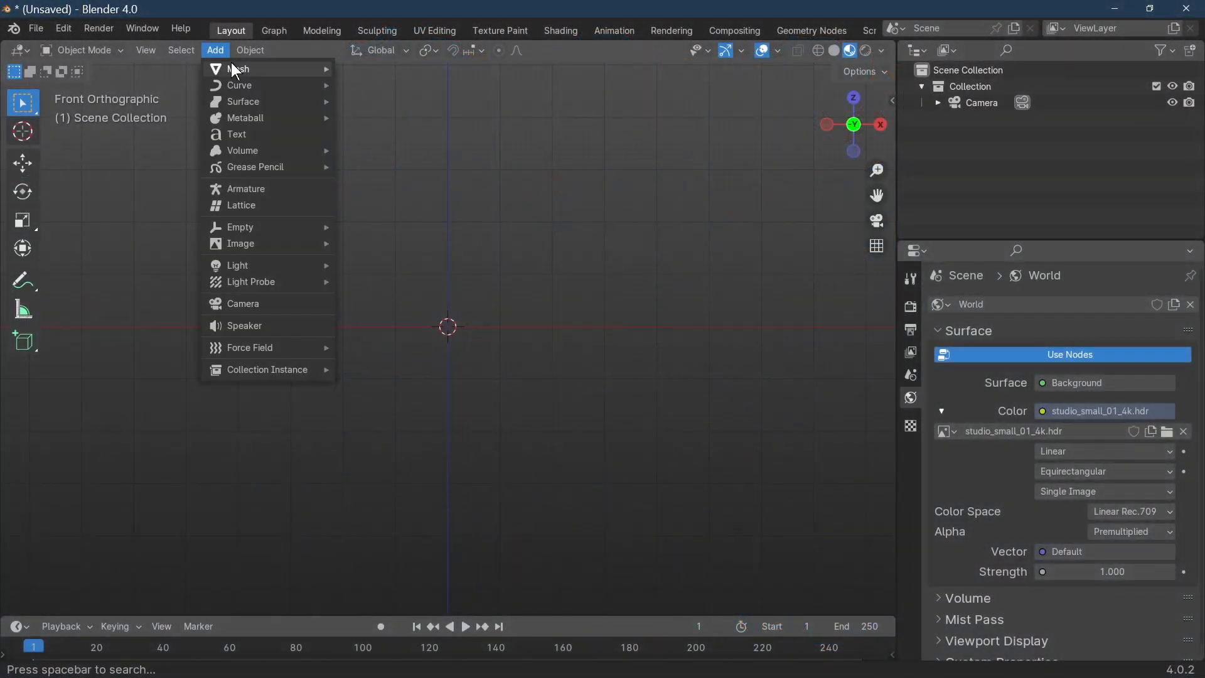
{"action": "mouse_move", "coordinate": [232, 65]}
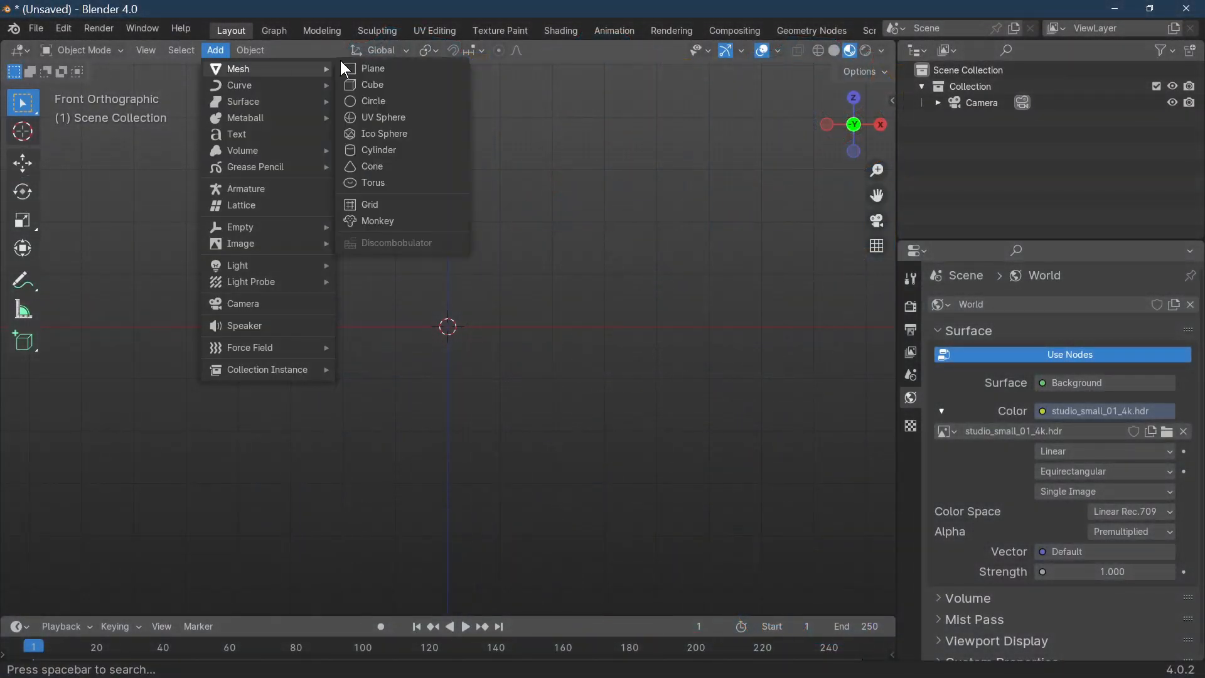
{"action": "left_click", "coordinate": [394, 103]}
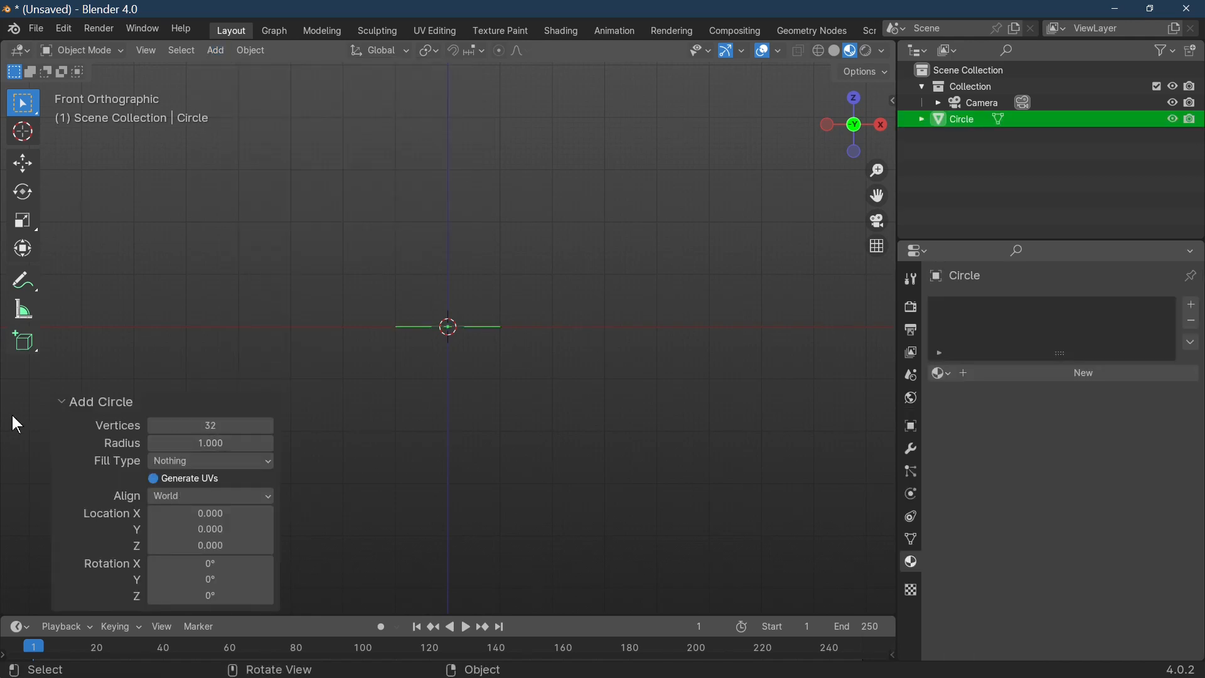
{"action": "left_click", "coordinate": [91, 409]}
Rotate the circle 90 degrees about the X axis so it stands upright.
{"action": "key", "text": "r"}
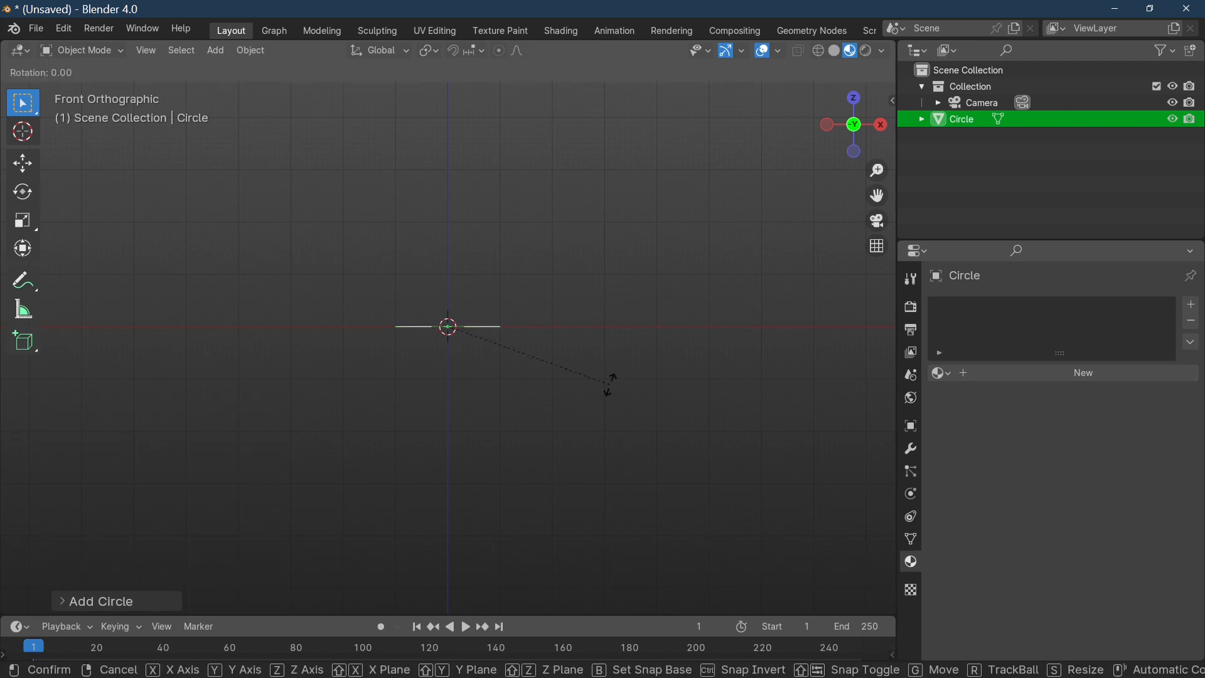
{"action": "type", "text": "x"}
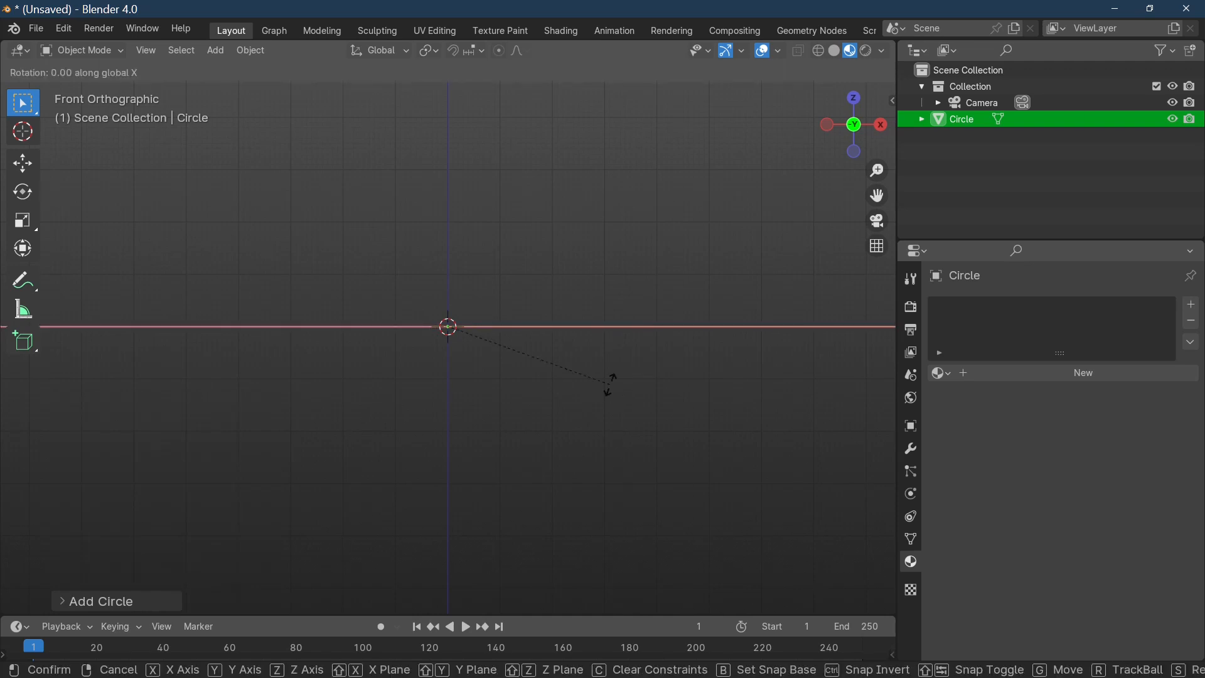
{"action": "type", "text": "90"}
{"action": "key", "text": "Return"}
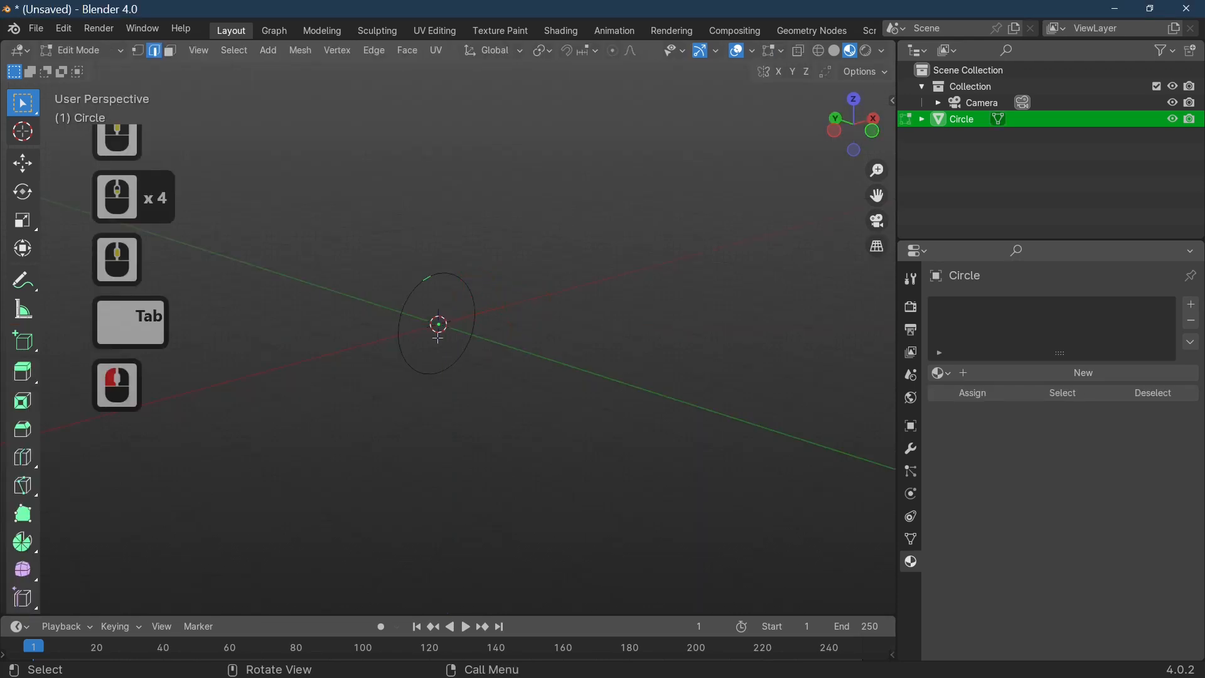
{"action": "left_click", "coordinate": [139, 50]}
{"action": "left_click", "coordinate": [157, 50]}
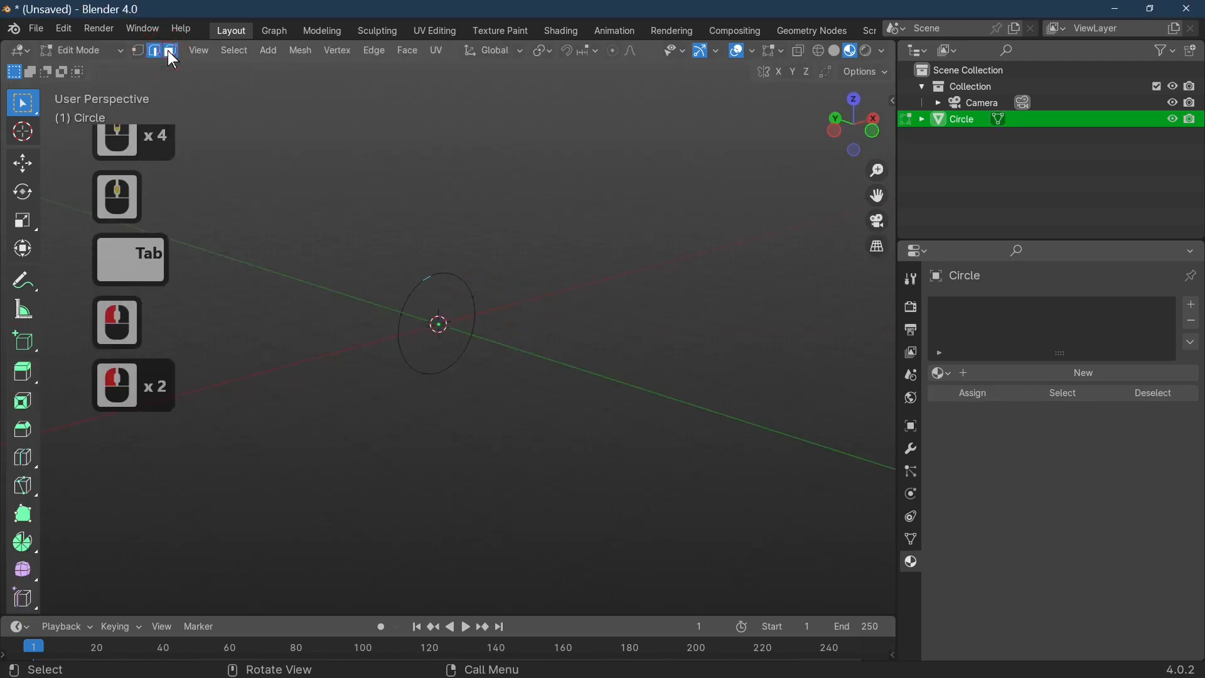
{"action": "left_click", "coordinate": [170, 51]}
Return the circle to Object Mode and start adding a reference image from the front view.
{"action": "key", "text": "KP_1"}
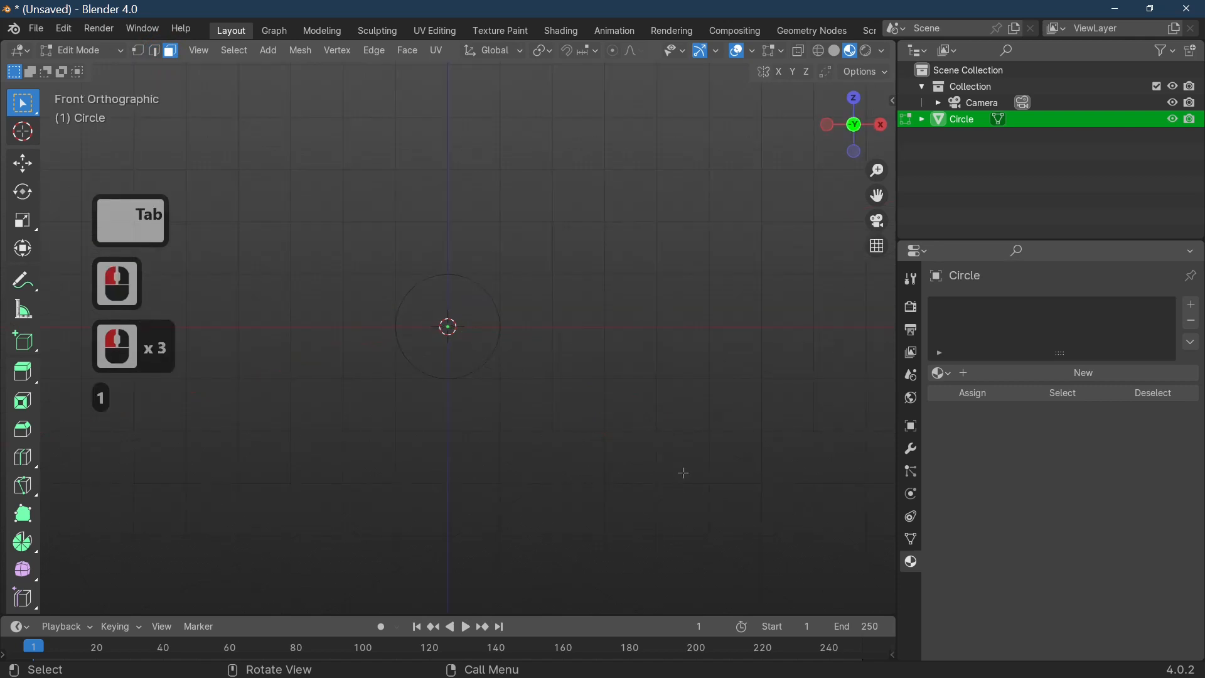
{"action": "left_click", "coordinate": [268, 51]}
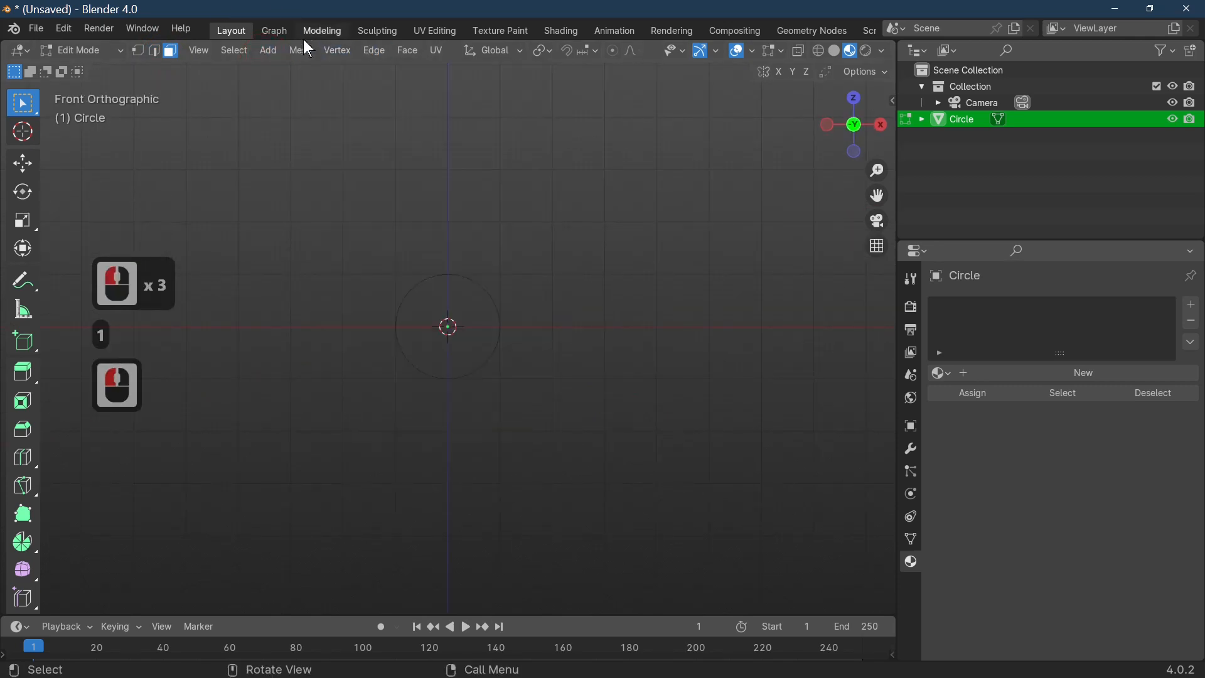
{"action": "left_click", "coordinate": [256, 53]}
{"action": "key", "text": "Tab"}
{"action": "left_click", "coordinate": [218, 51]}
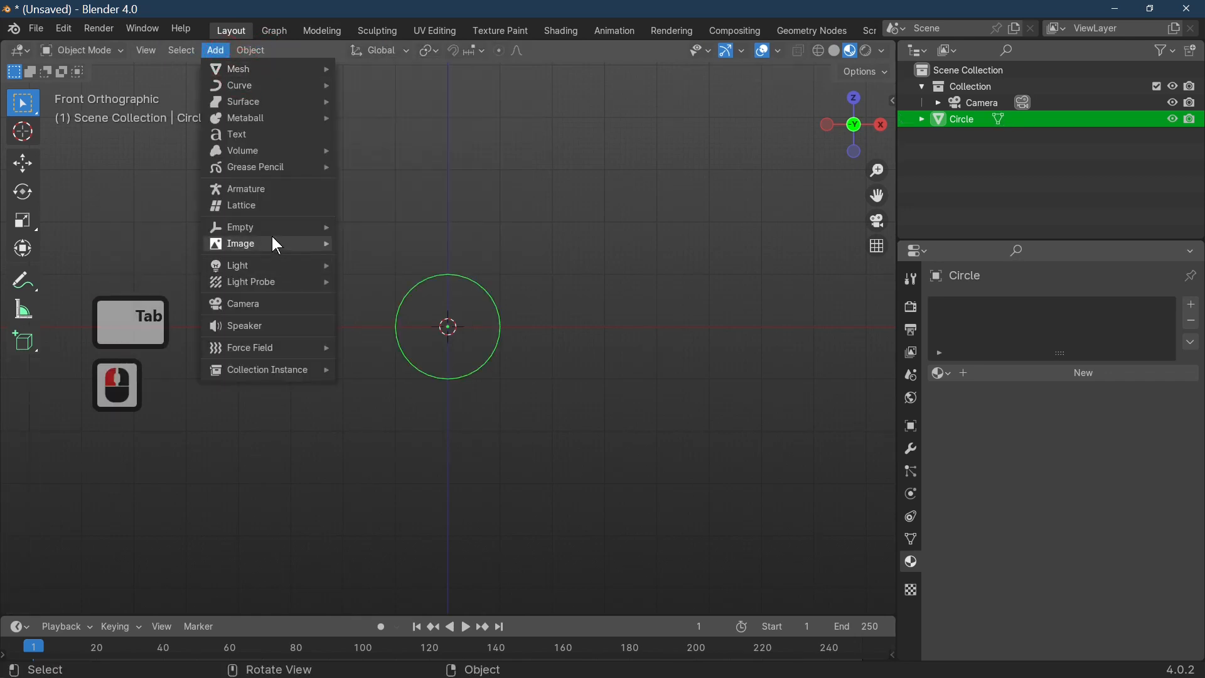
{"action": "mouse_move", "coordinate": [270, 235]}
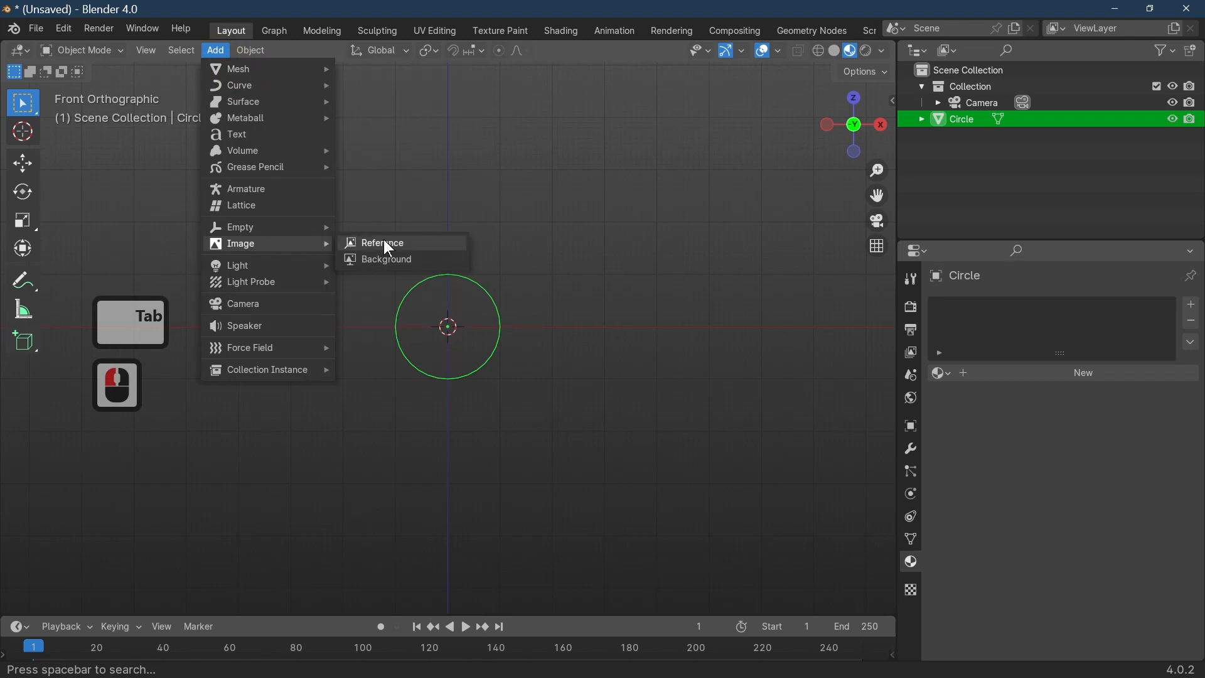
{"action": "left_click", "coordinate": [386, 241]}
Load logo.png from the "0 cardboard stand" folder as the reference image.
{"action": "scroll", "coordinate": [262, 510], "scroll_direction": "down", "scroll_amount": 9}
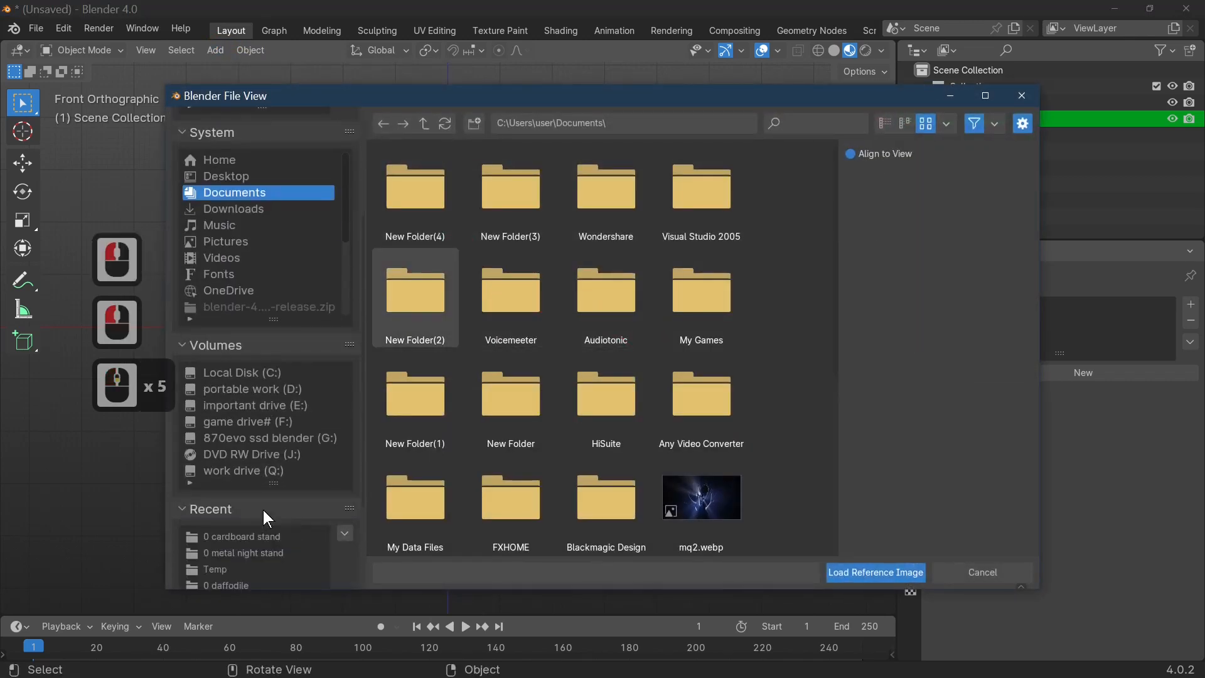
{"action": "scroll", "coordinate": [290, 527], "scroll_direction": "down", "scroll_amount": 4}
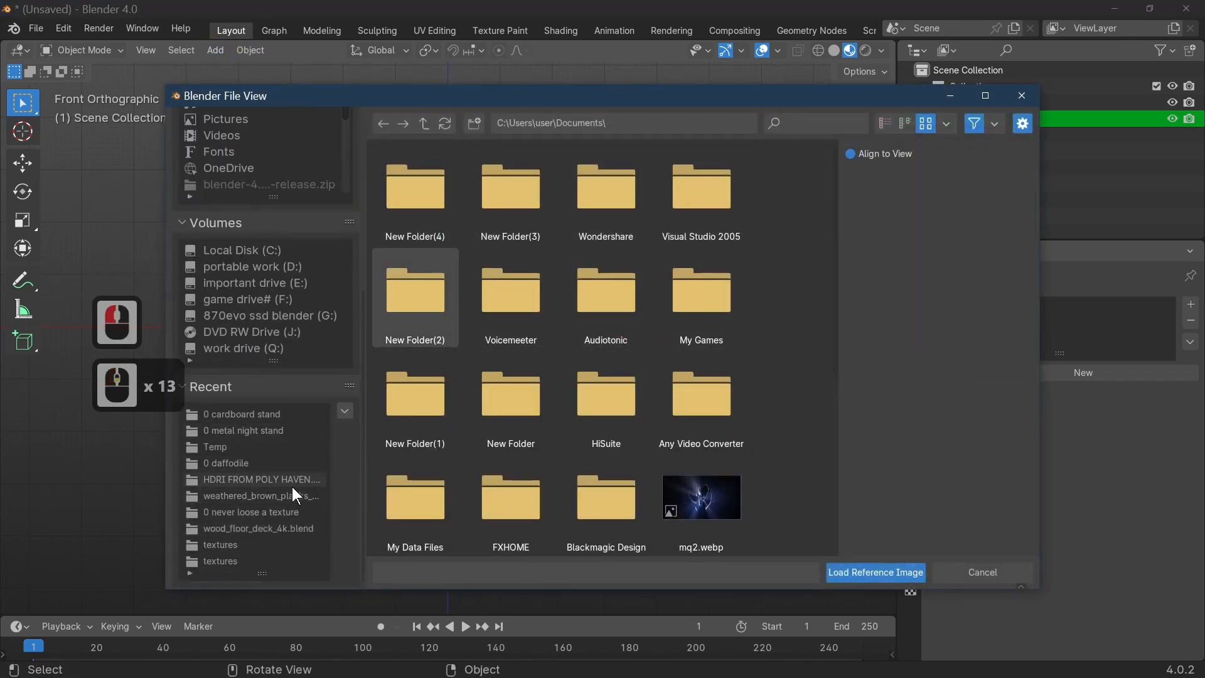
{"action": "scroll", "coordinate": [267, 492], "scroll_direction": "up", "scroll_amount": 3}
{"action": "double_click", "coordinate": [263, 496]}
{"action": "scroll", "coordinate": [264, 439], "scroll_direction": "down", "scroll_amount": 4}
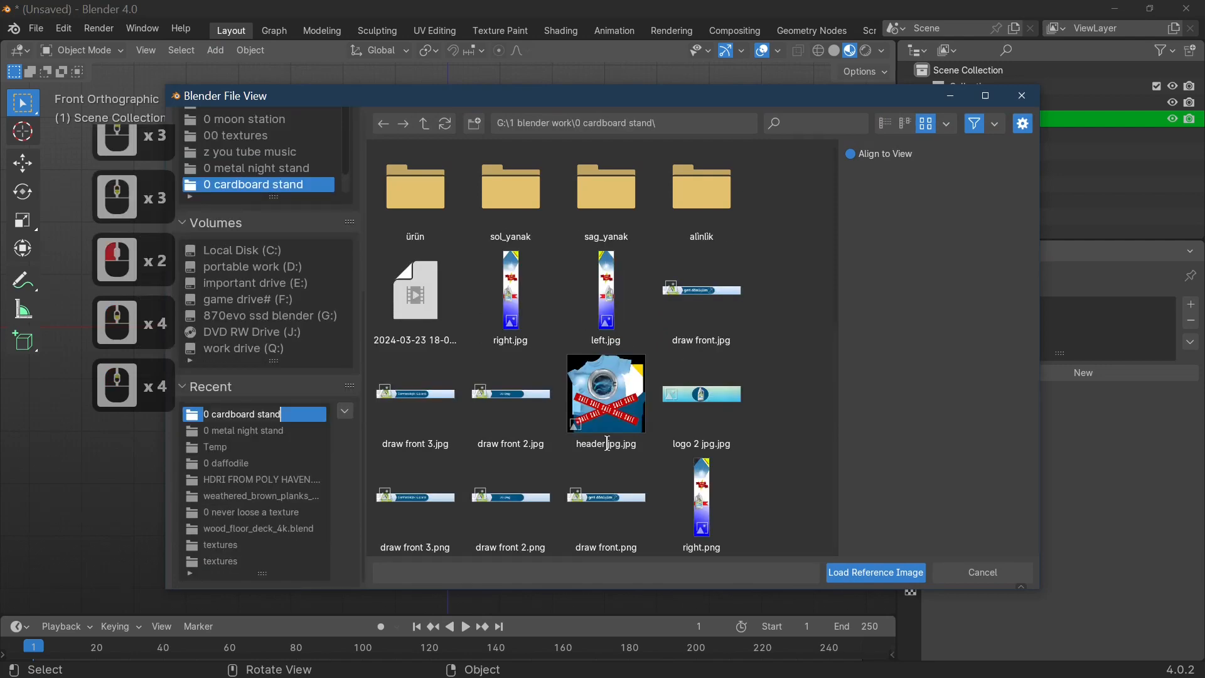
{"action": "scroll", "coordinate": [521, 337], "scroll_direction": "down", "scroll_amount": 8}
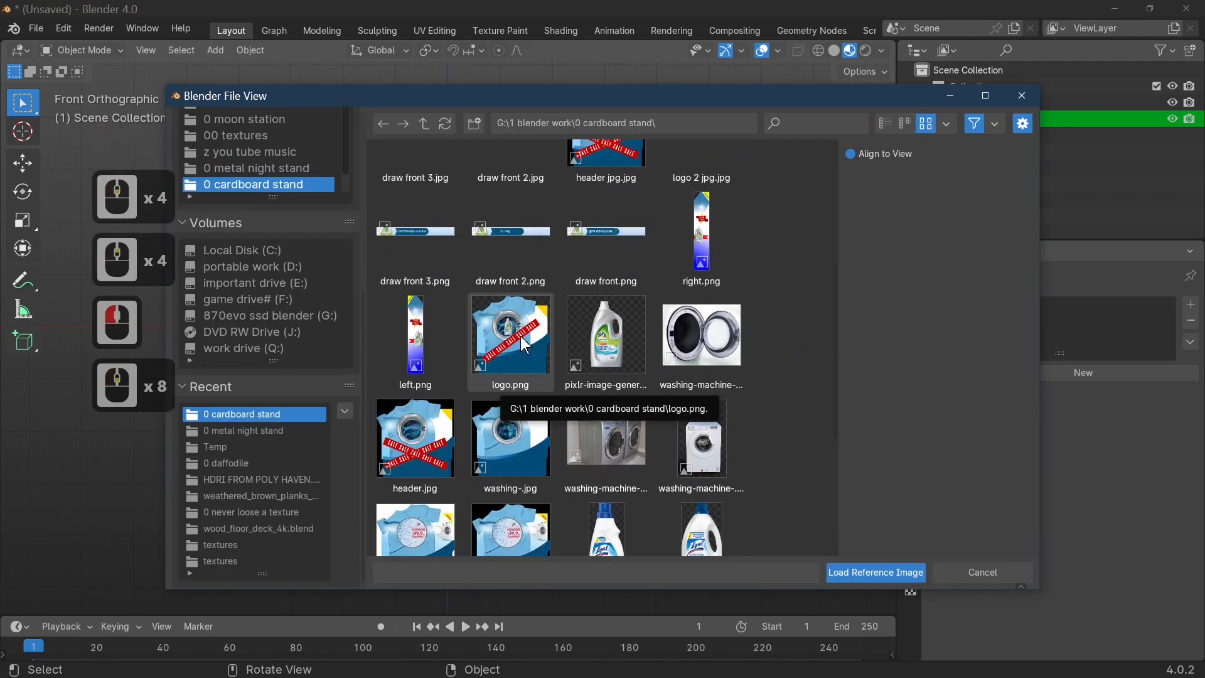
{"action": "double_click", "coordinate": [521, 337]}
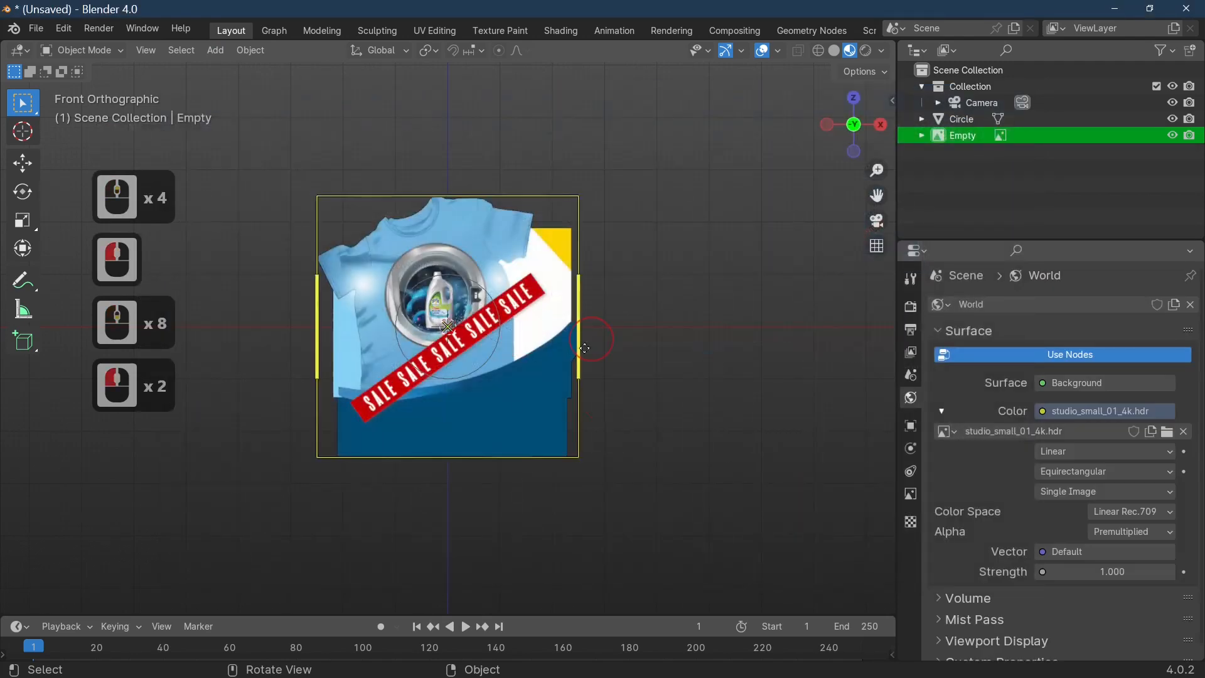
Move the reference image about 2.1 m along the Y axis so it sits behind the circle.
{"action": "scroll", "coordinate": [448, 317], "scroll_direction": "up", "scroll_amount": 6}
{"action": "scroll", "coordinate": [447, 315], "scroll_direction": "up", "scroll_amount": 3}
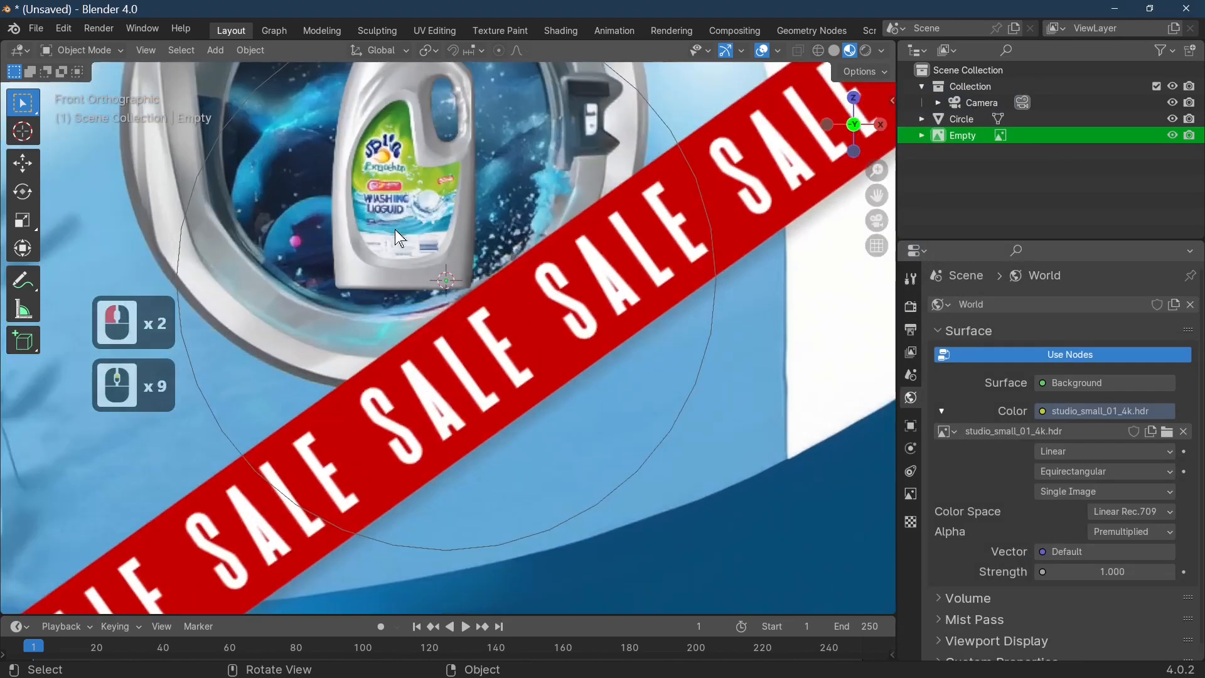
{"action": "scroll", "coordinate": [502, 351], "scroll_direction": "down", "scroll_amount": 10}
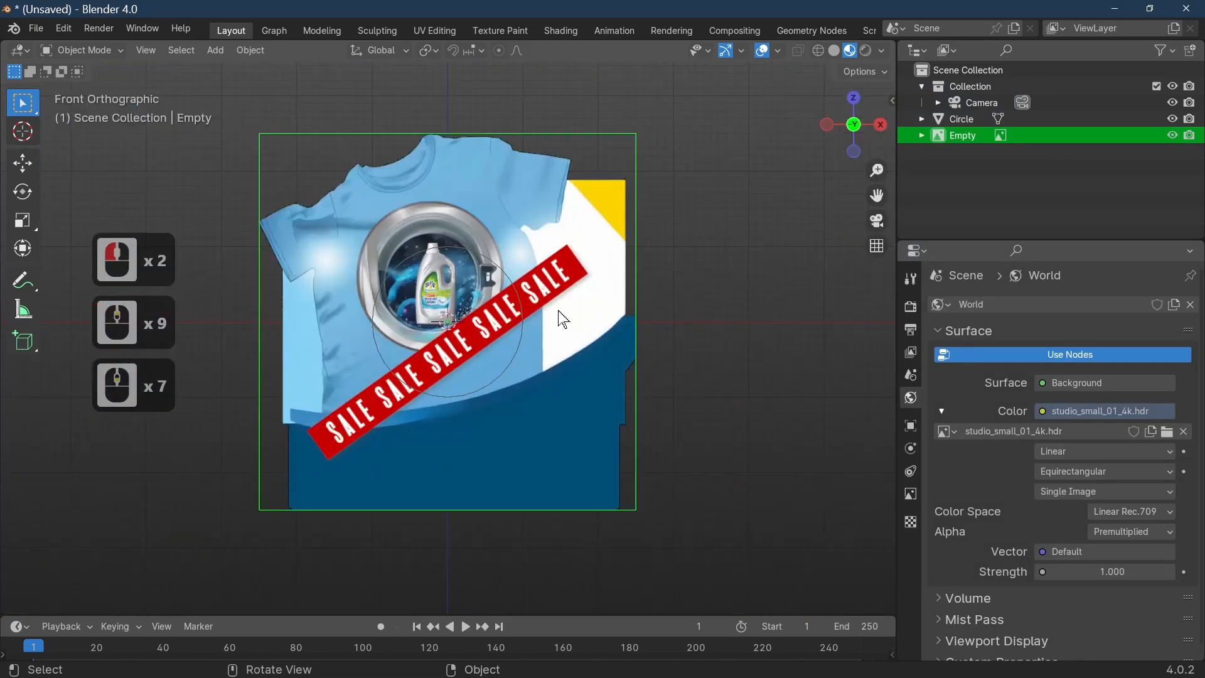
{"action": "scroll", "coordinate": [522, 390], "scroll_direction": "down", "scroll_amount": 3}
{"action": "left_click", "coordinate": [497, 368]}
{"action": "left_click", "coordinate": [497, 367]}
{"action": "middle_click_drag", "start_coordinate": [593, 392], "coordinate": [599, 308]}
{"action": "left_click", "coordinate": [599, 309]}
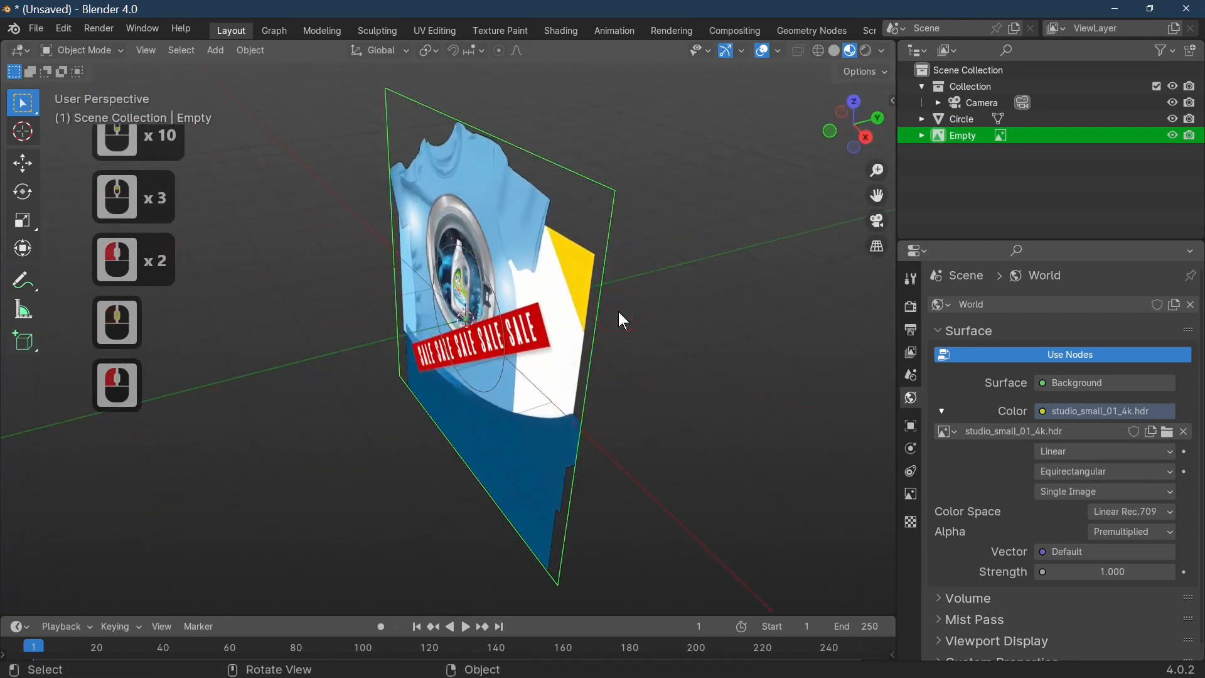
{"action": "key", "text": "g"}
{"action": "key", "text": "y"}
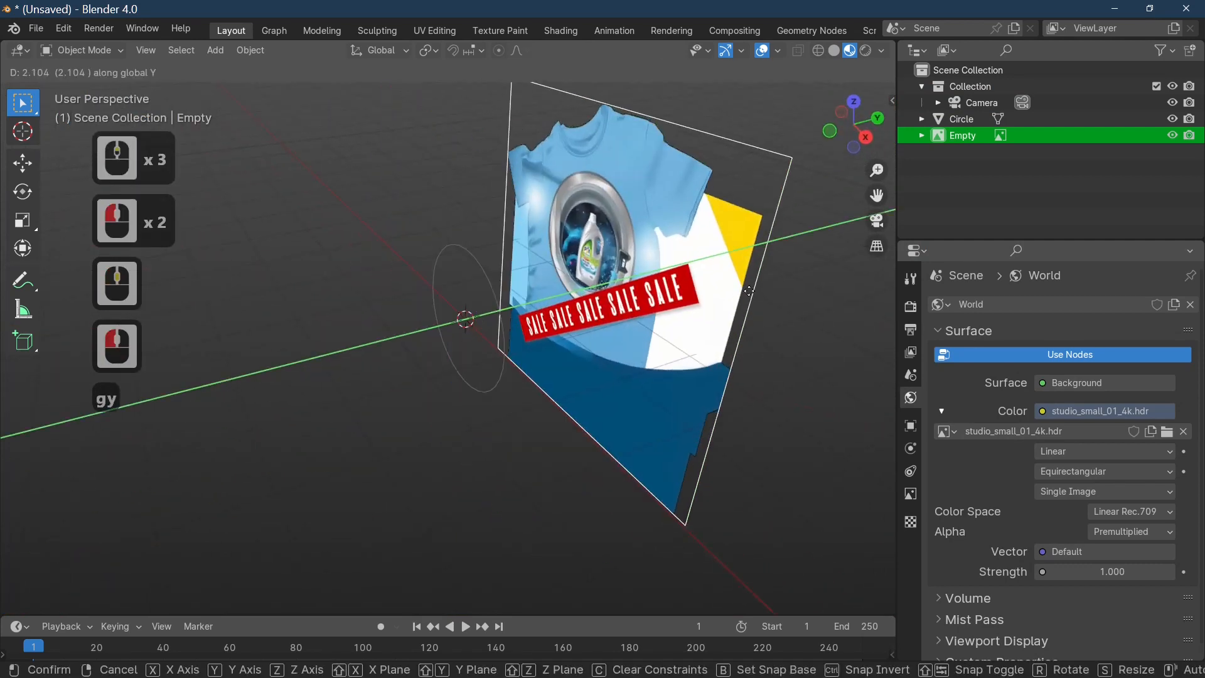
{"action": "left_click", "coordinate": [784, 279]}
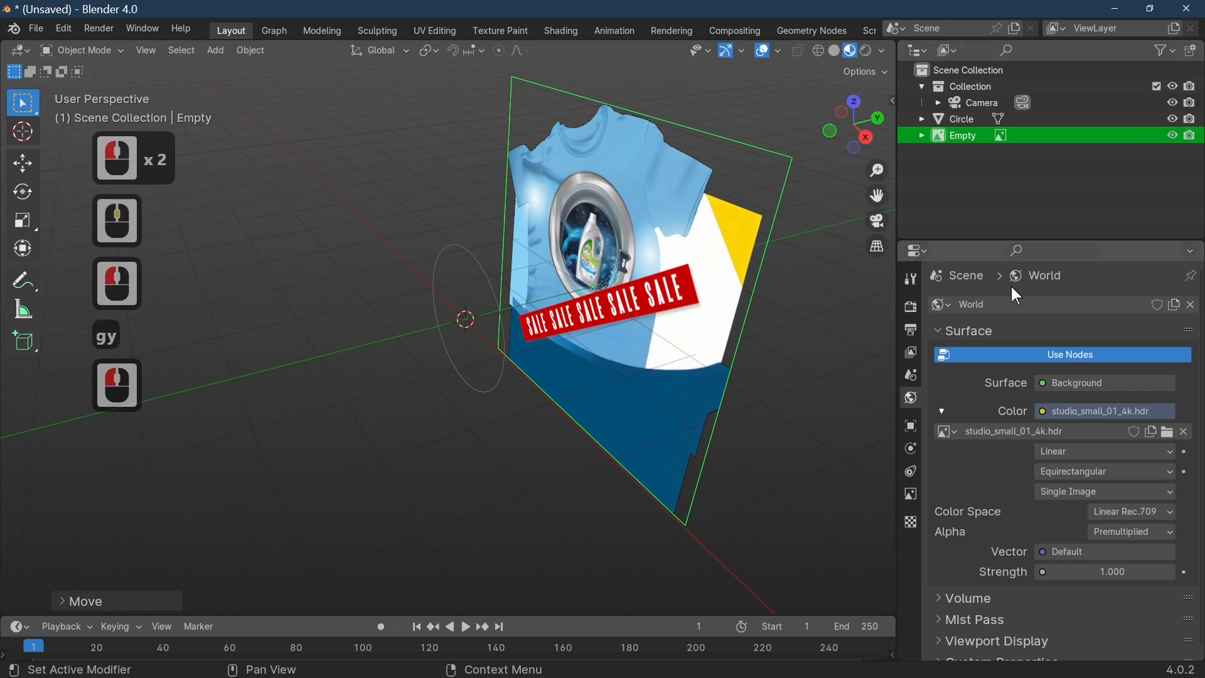
Show the selectability restriction toggles for scene objects and make the reference image unselectable.
{"action": "left_click", "coordinate": [1166, 52]}
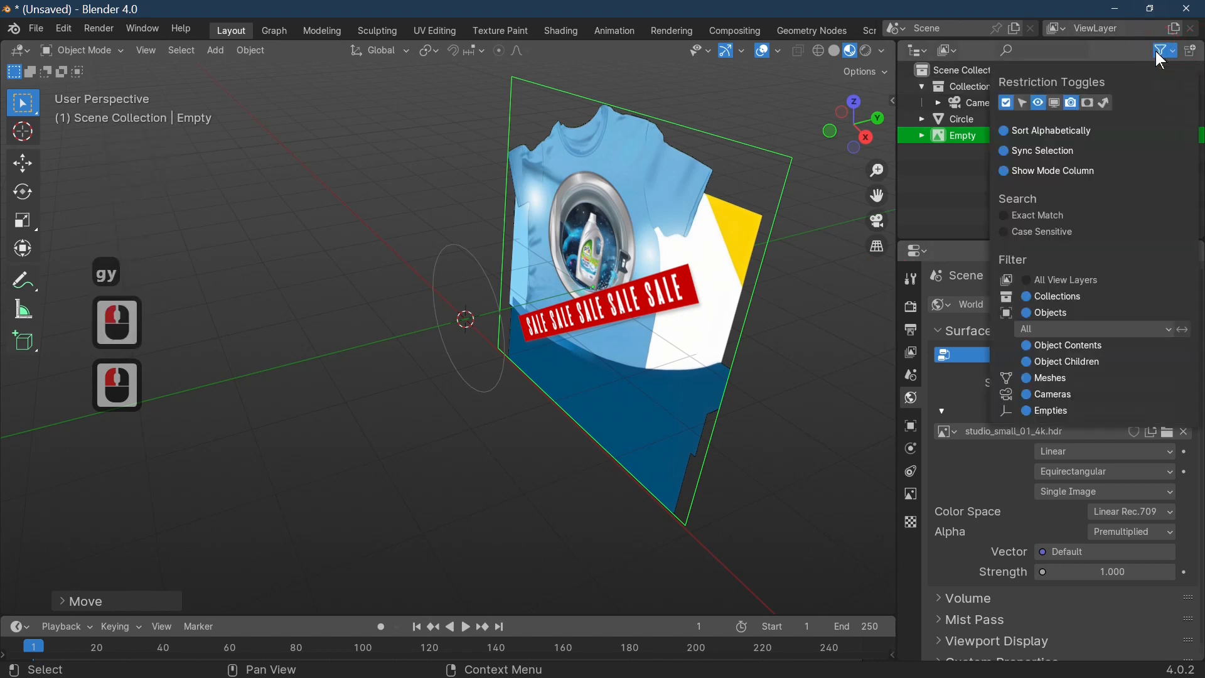
{"action": "left_click", "coordinate": [1024, 104]}
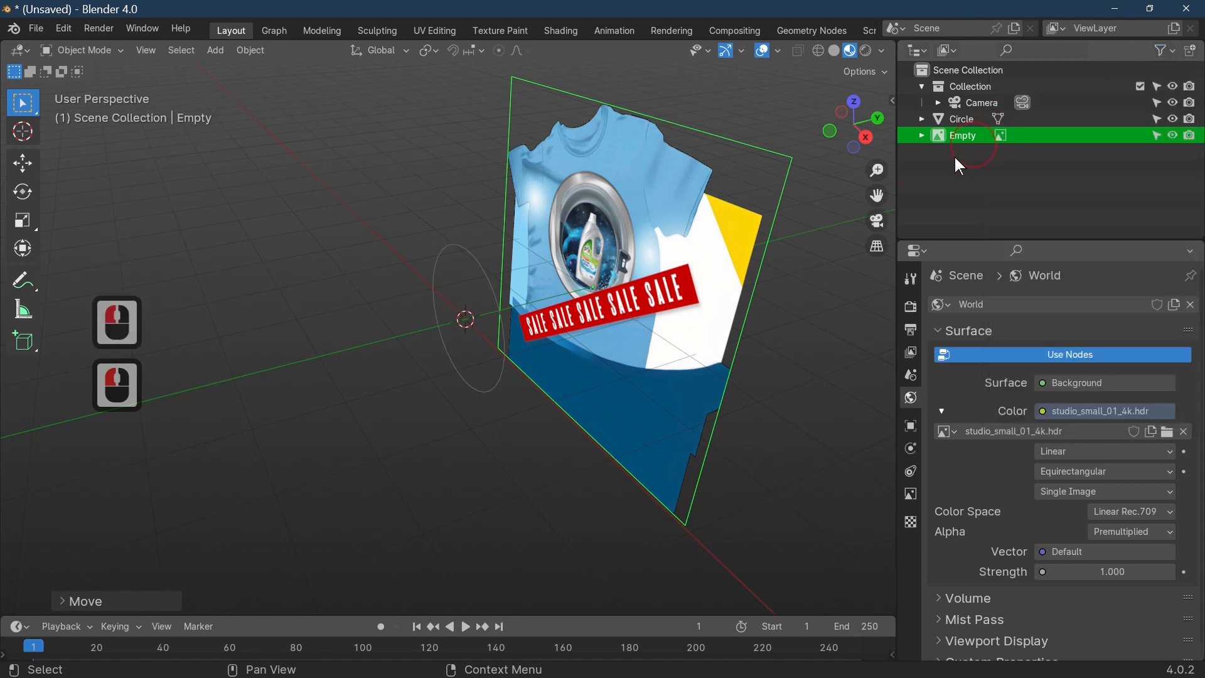
{"action": "left_click", "coordinate": [1157, 135]}
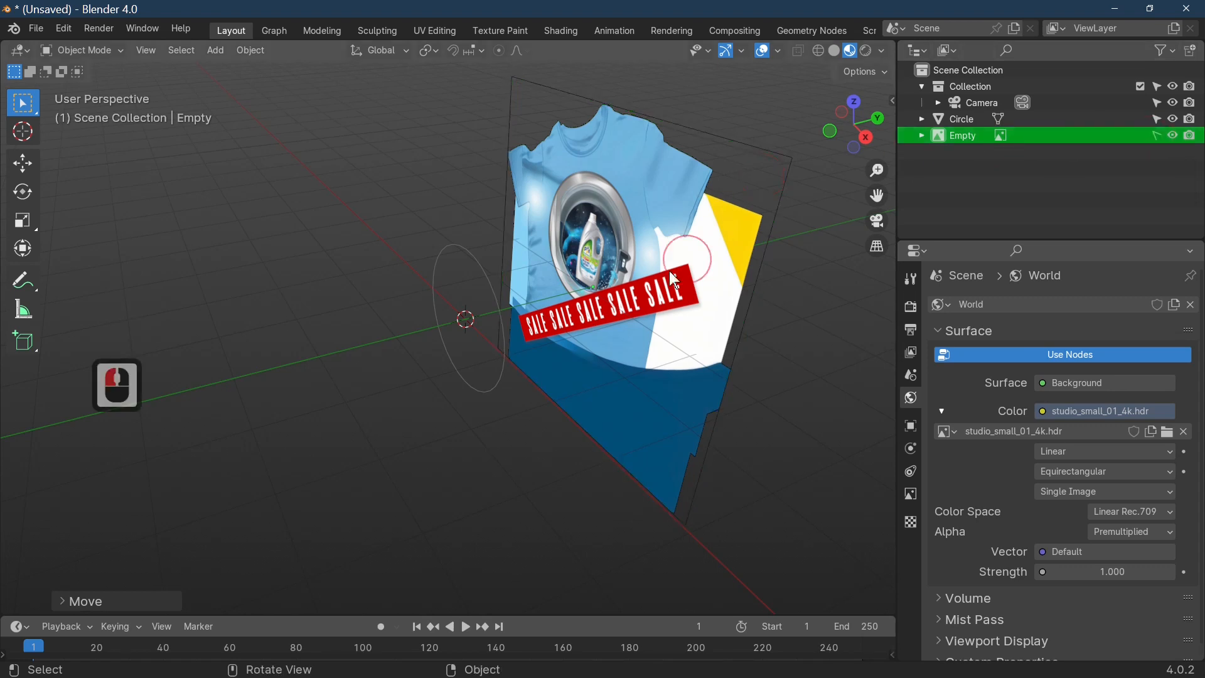
Put the circle into Edit Mode with vertex selection, seen from the front.
{"action": "middle_click_drag", "start_coordinate": [510, 324], "coordinate": [646, 281]}
{"action": "key", "text": "KP_1"}
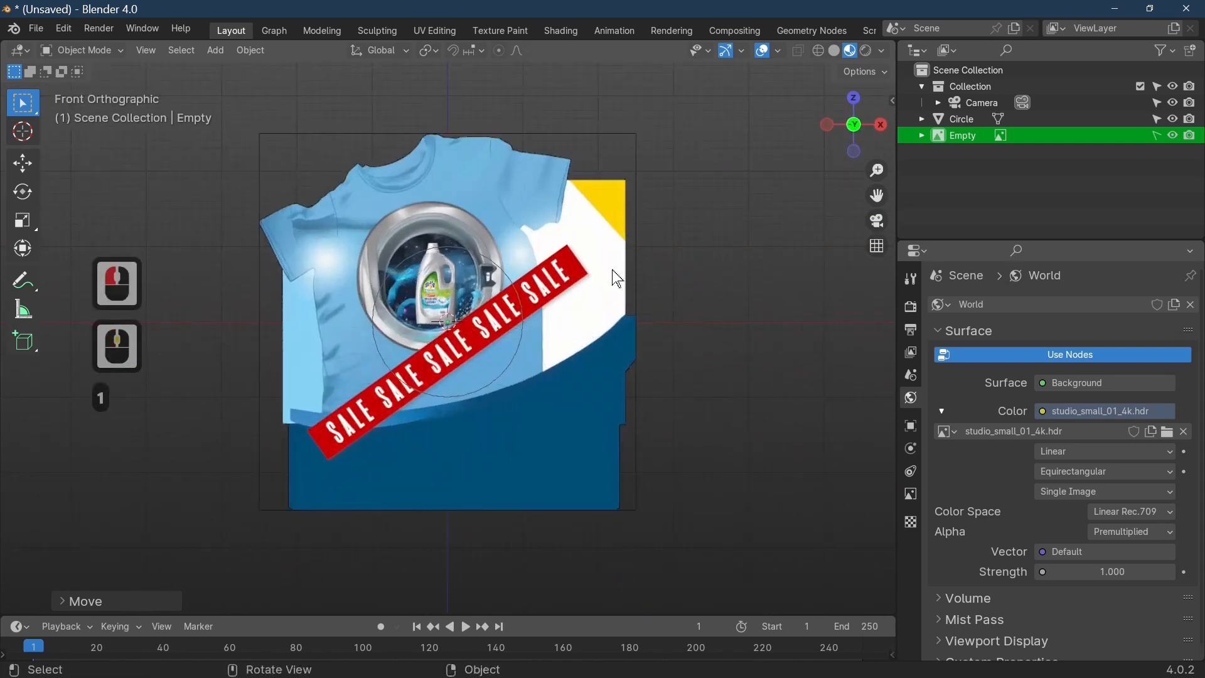
{"action": "left_click", "coordinate": [492, 407]}
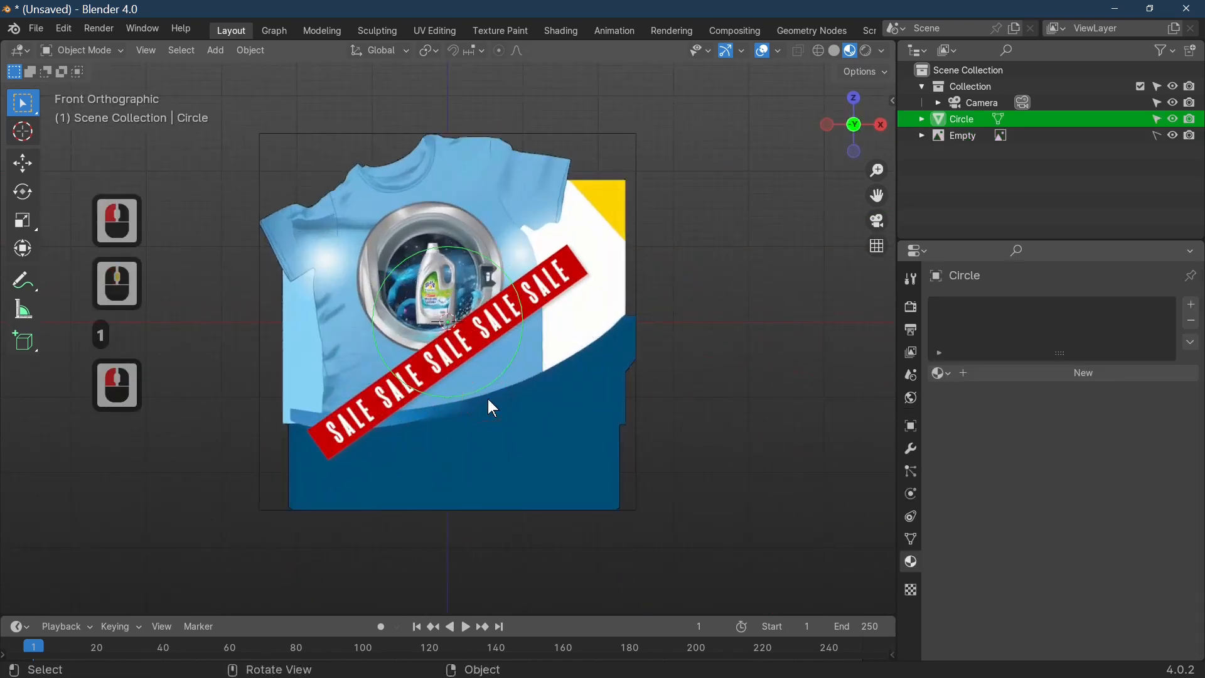
{"action": "key", "text": "Tab"}
{"action": "left_click", "coordinate": [513, 396]}
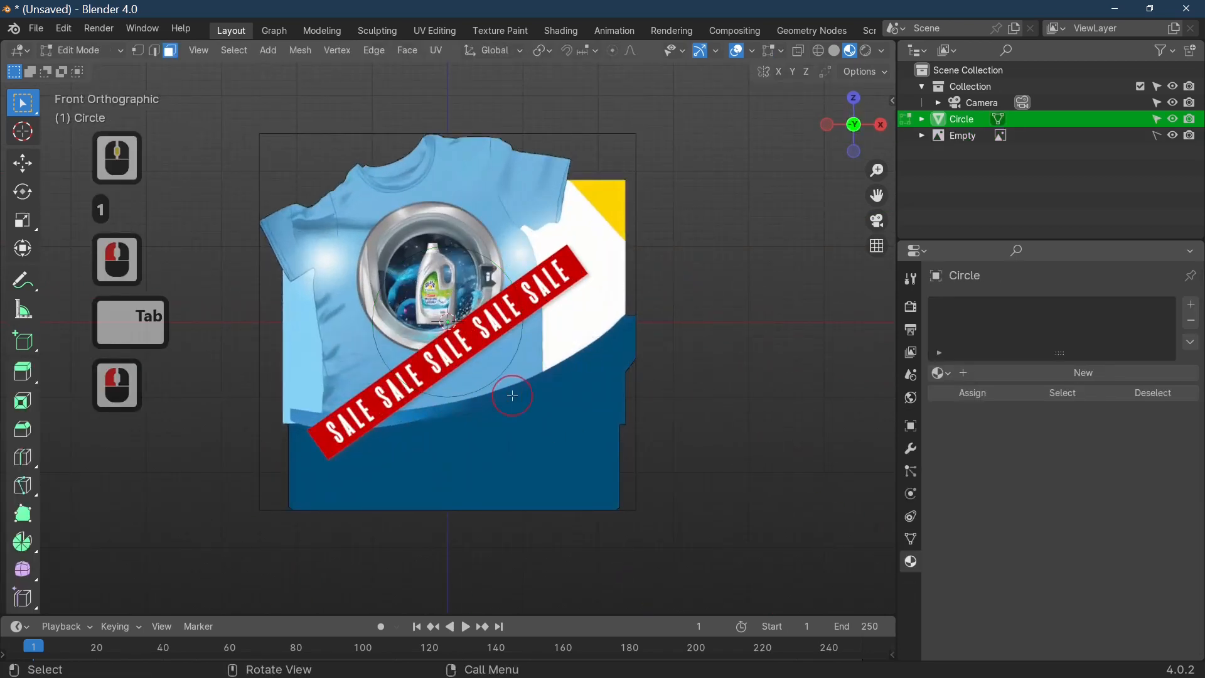
{"action": "left_click", "coordinate": [138, 51]}
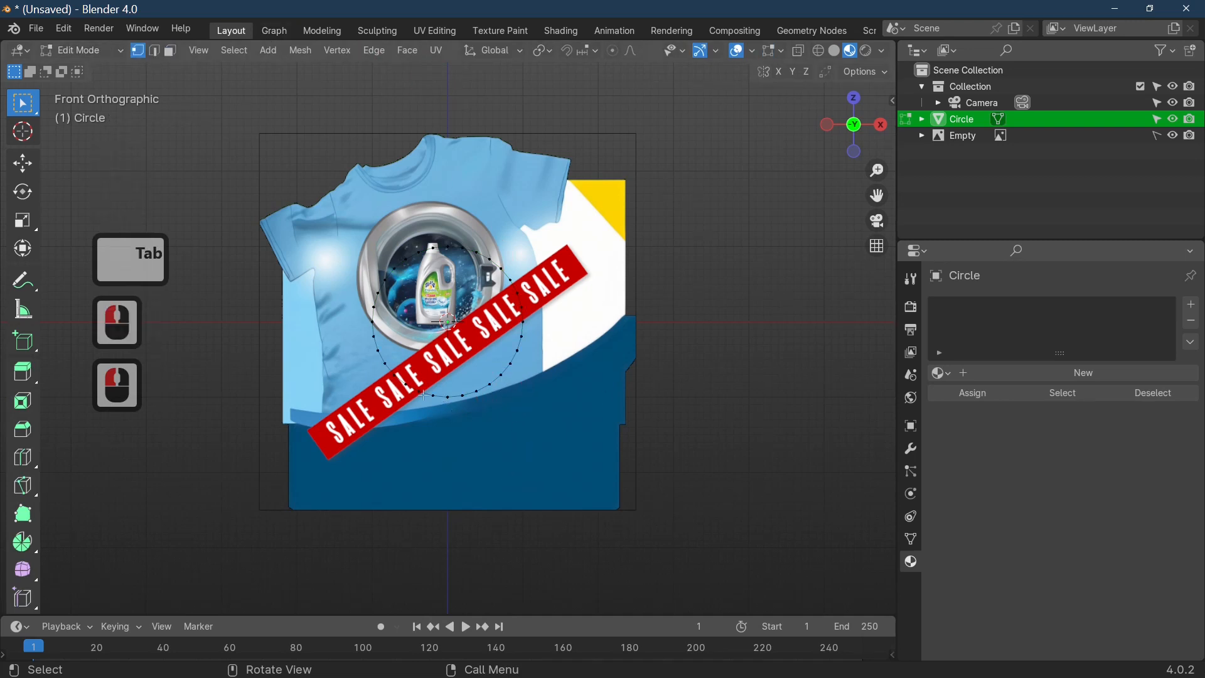
Move two neighbouring bottom vertices of the circle onto the bottom-left and bottom-right corners of the header artwork's blue base.
{"action": "left_click", "coordinate": [422, 394]}
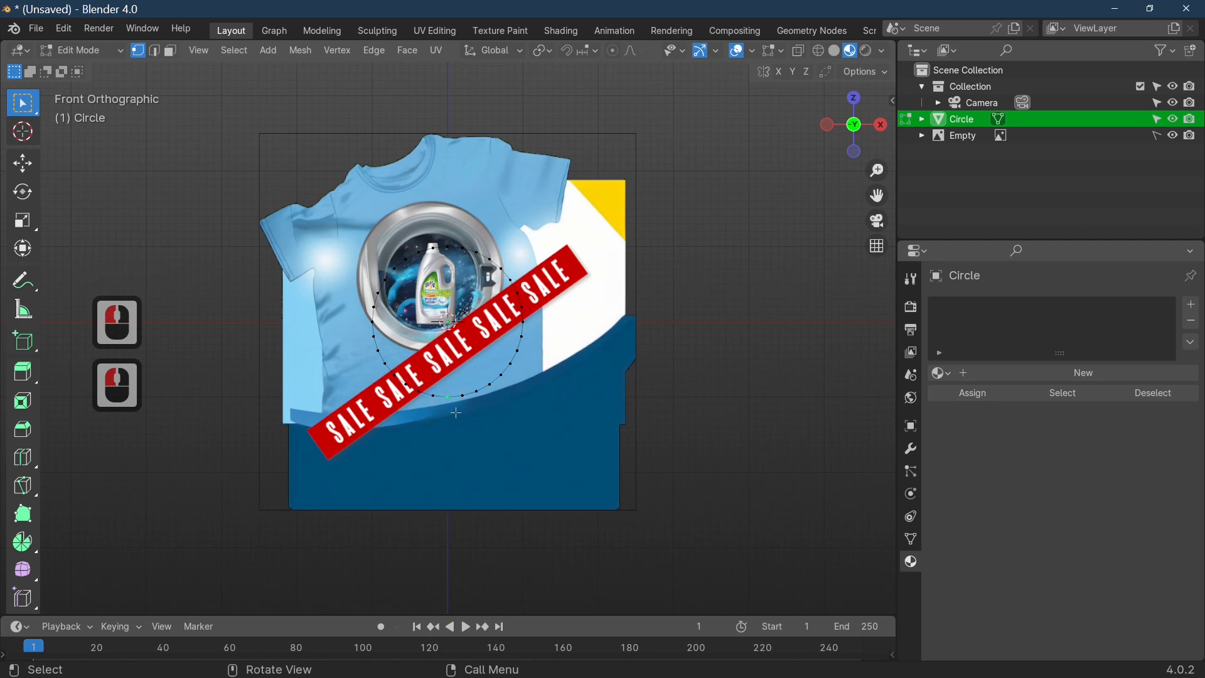
{"action": "key", "text": "g"}
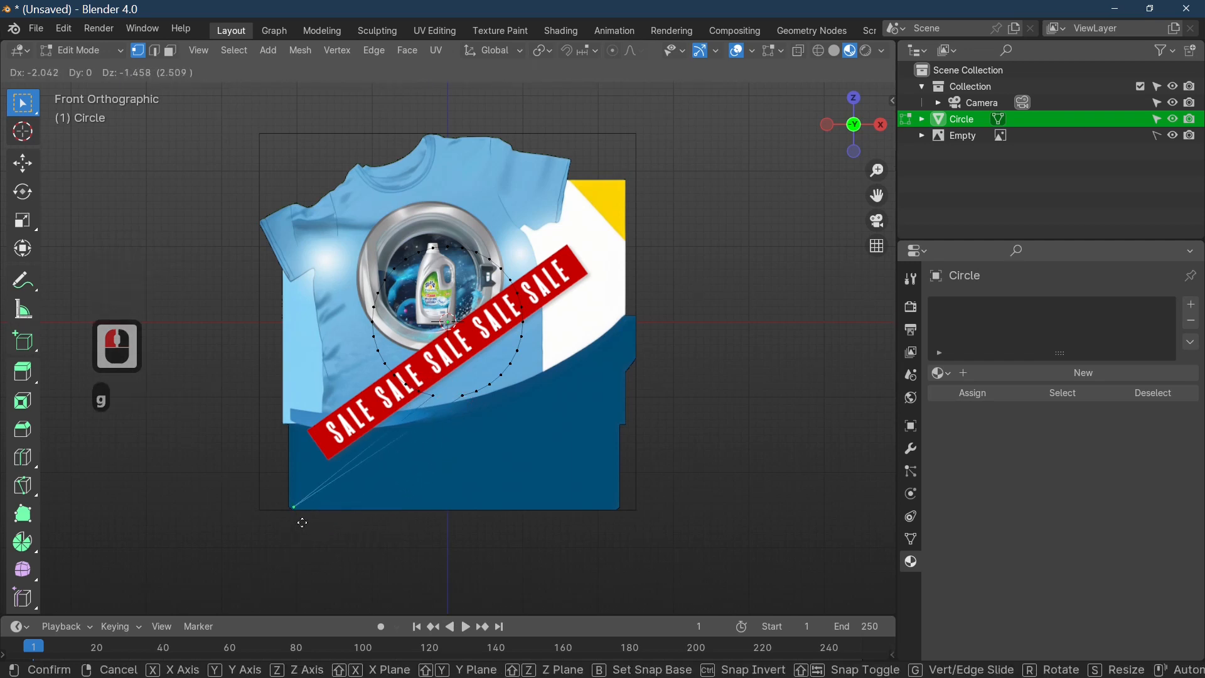
{"action": "left_click", "coordinate": [303, 522]}
{"action": "left_click", "coordinate": [466, 397]}
{"action": "key", "text": "g"}
{"action": "left_click", "coordinate": [667, 552]}
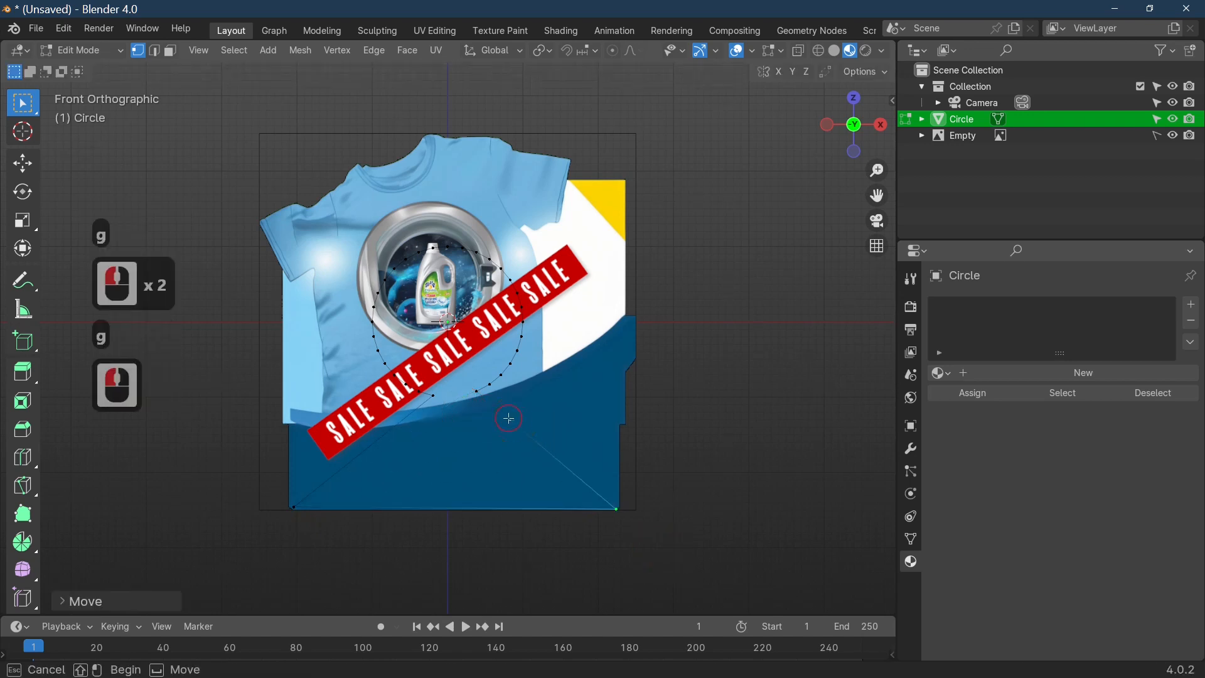
Move the next circle vertex onto the notch at the right edge of the blue base, above its bottom-right corner.
{"action": "left_click", "coordinate": [478, 392]}
{"action": "left_click", "coordinate": [479, 391]}
{"action": "key", "text": "g"}
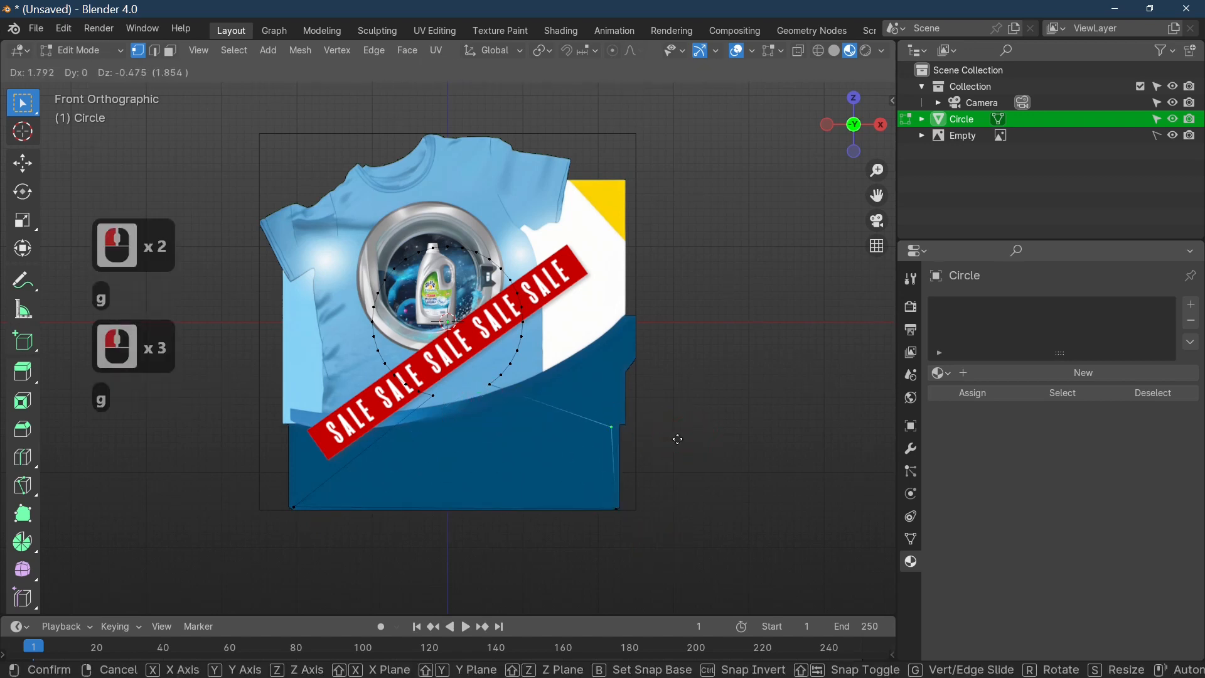
{"action": "left_click", "coordinate": [682, 436]}
{"action": "left_click", "coordinate": [491, 385]}
{"action": "key", "text": "g"}
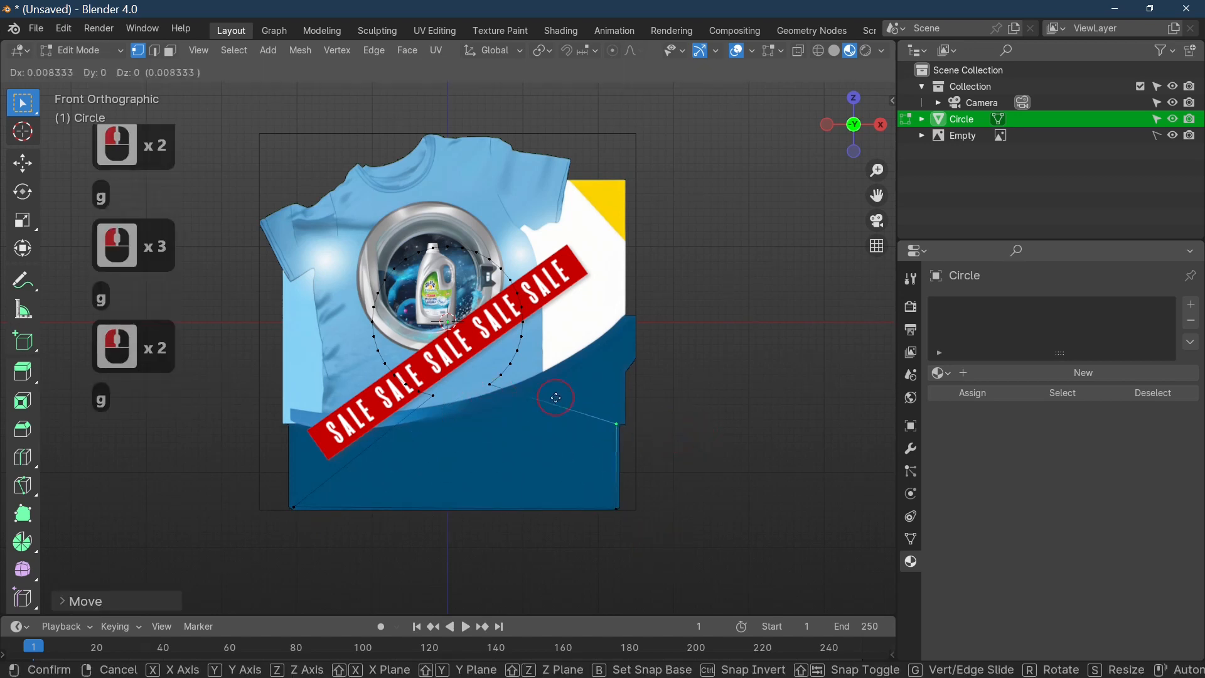
{"action": "left_click", "coordinate": [518, 400]}
{"action": "left_click", "coordinate": [584, 391]}
{"action": "key", "text": "g"}
{"action": "left_click", "coordinate": [622, 391]}
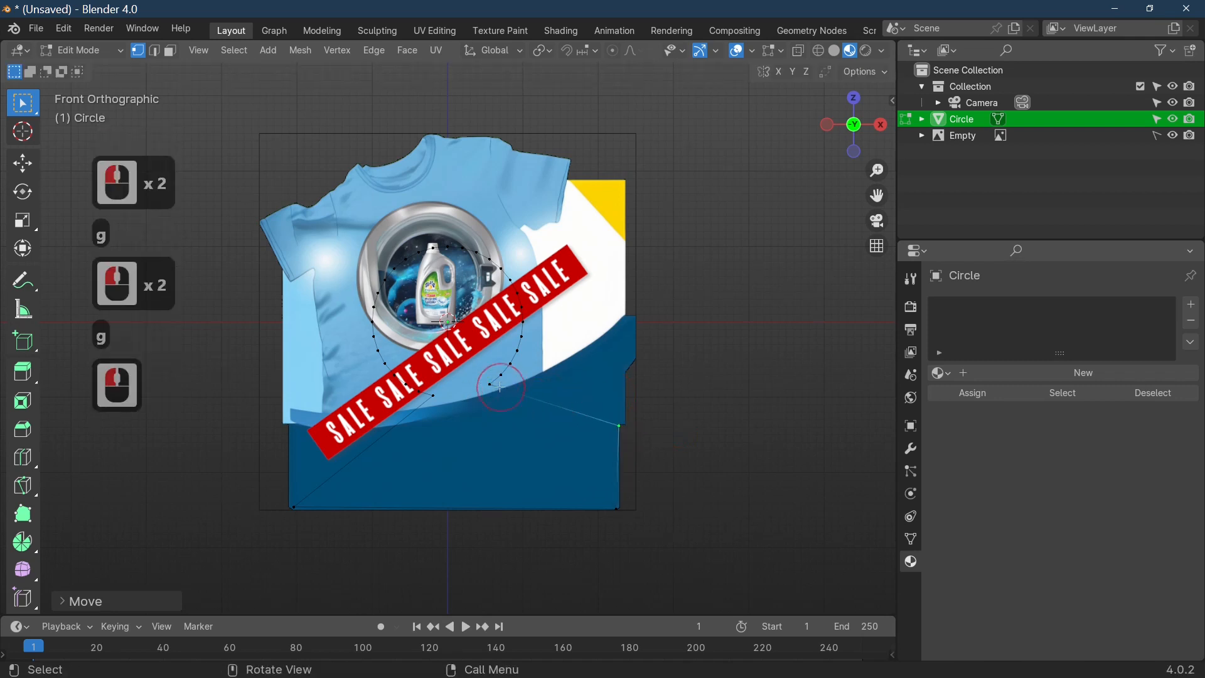
Move the next two circle vertices onto the blue base's right edge, at the outer notch corner and just below the side tab.
{"action": "left_click", "coordinate": [495, 388]}
{"action": "scroll", "coordinate": [834, 410], "scroll_direction": "up", "scroll_amount": 3}
{"action": "key", "text": "g"}
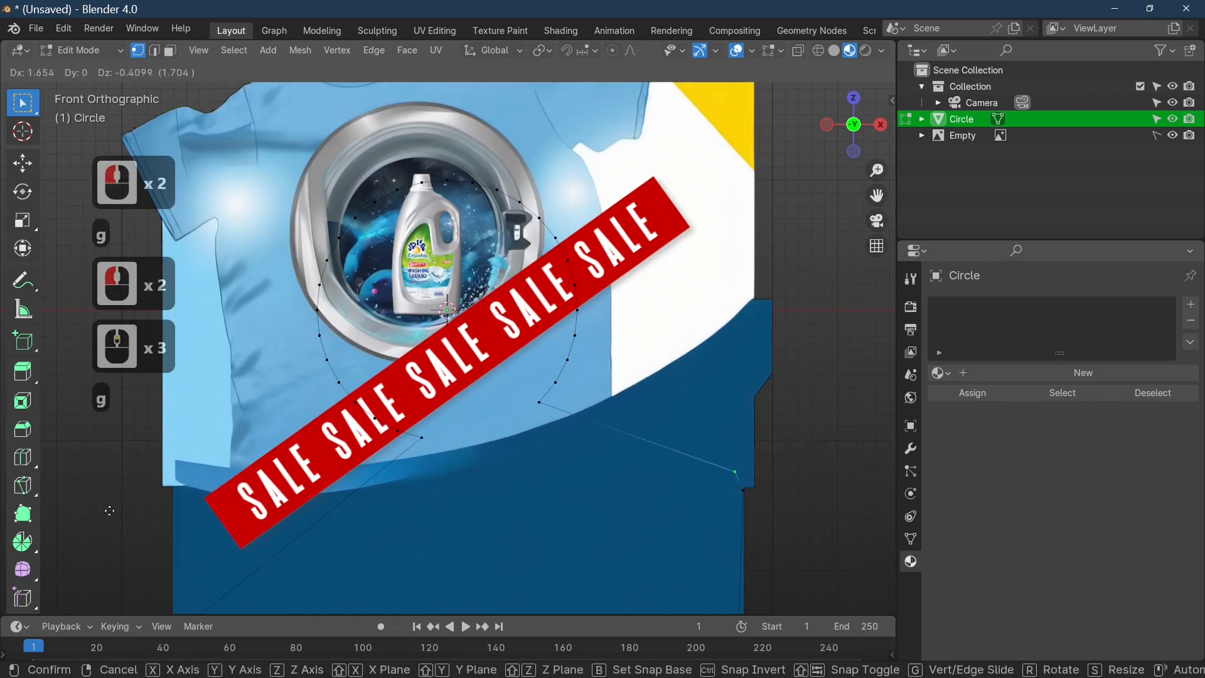
{"action": "left_click", "coordinate": [128, 524]}
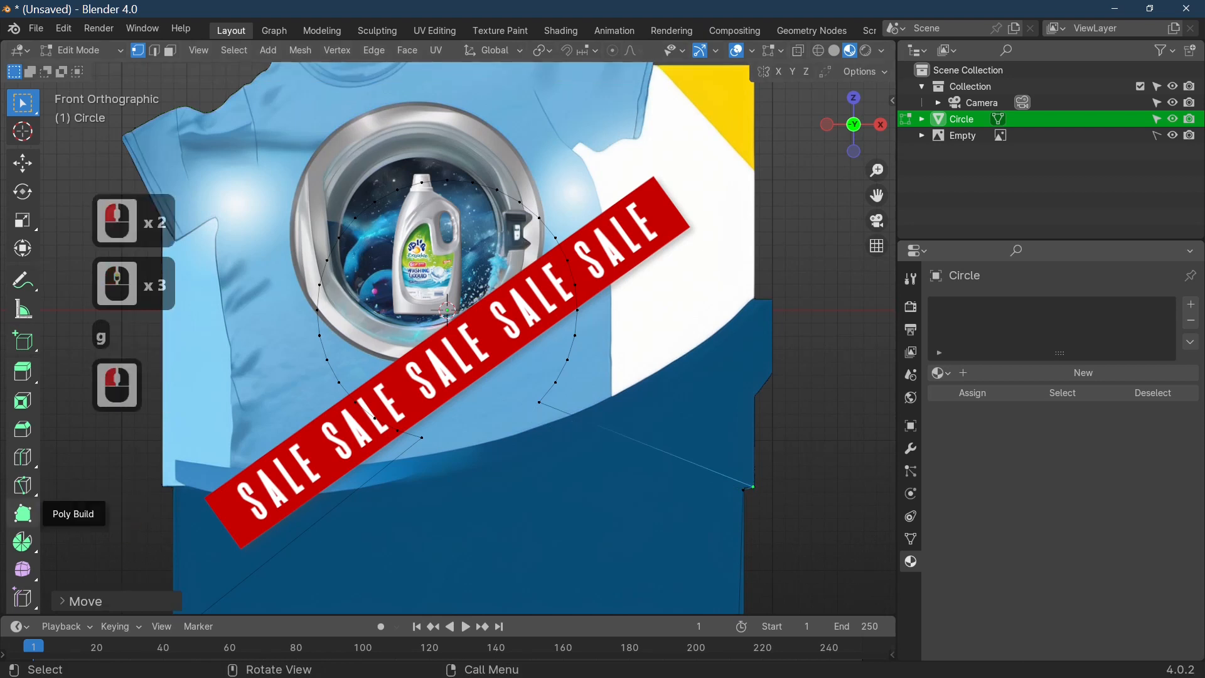
{"action": "left_click", "coordinate": [536, 405]}
{"action": "key", "text": "g"}
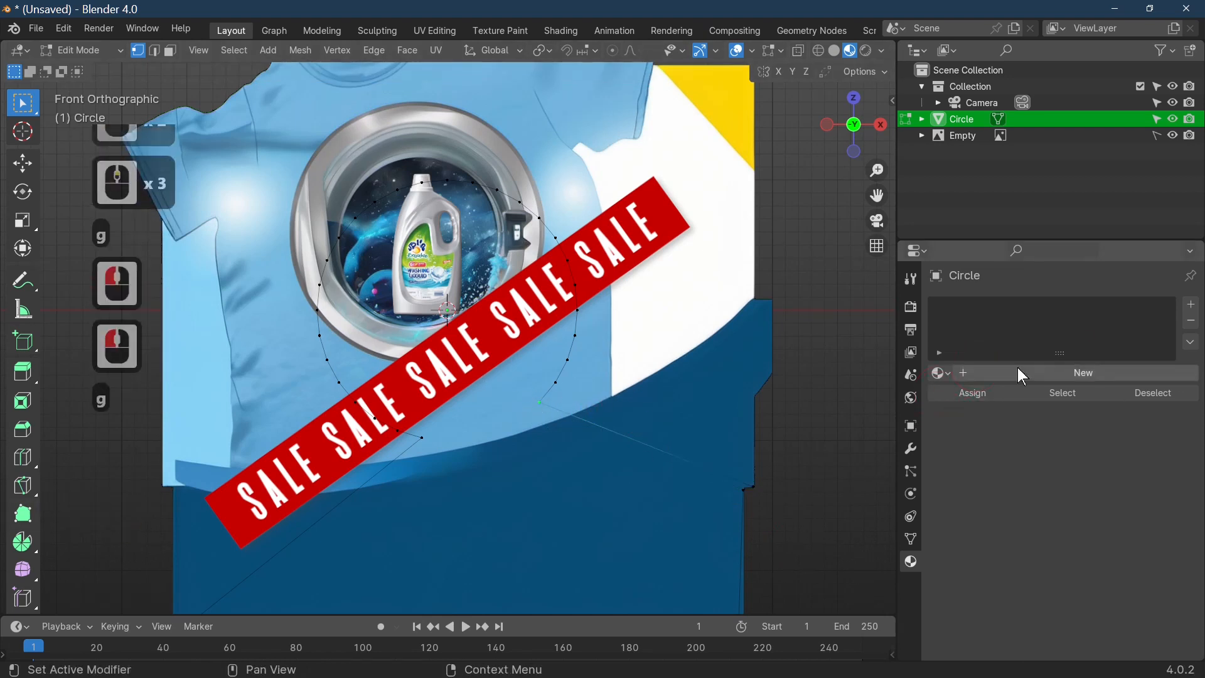
{"action": "key", "text": "g"}
{"action": "left_click", "coordinate": [894, 422]}
Move the next two circle vertices onto the lower and upper outer corners of the blue base's right-side tab.
{"action": "left_click", "coordinate": [561, 385]}
{"action": "key", "text": "g"}
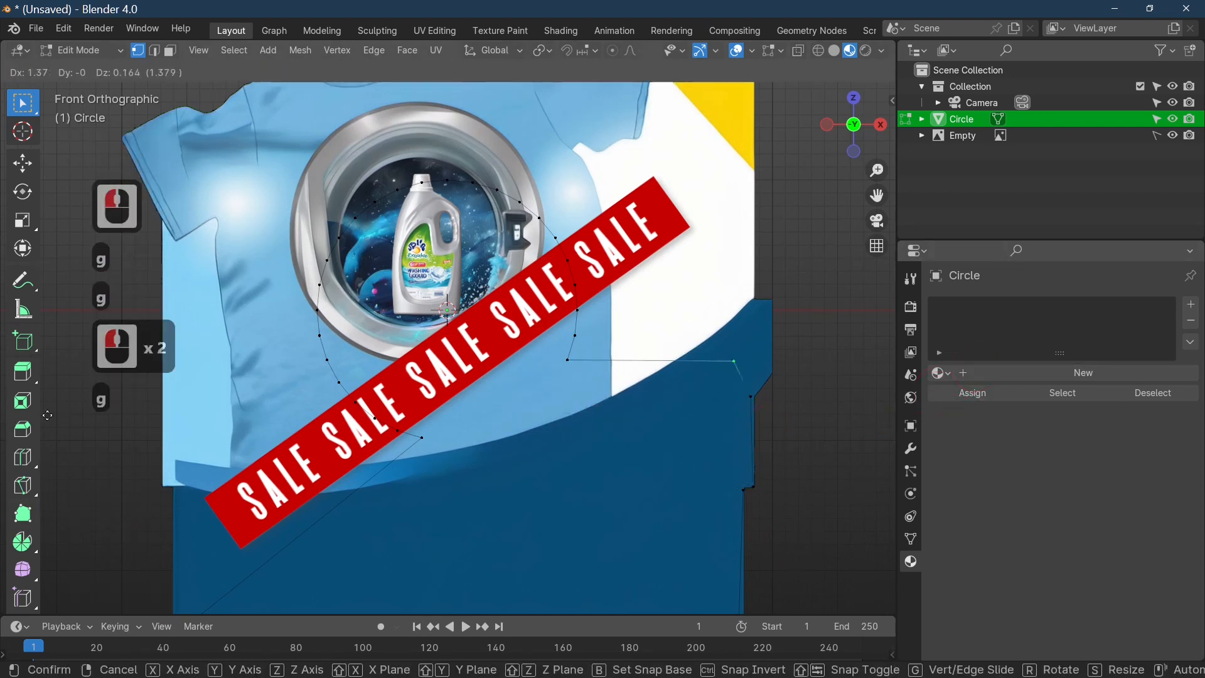
{"action": "left_click", "coordinate": [35, 408]}
{"action": "left_click", "coordinate": [592, 368]}
{"action": "key", "text": "g"}
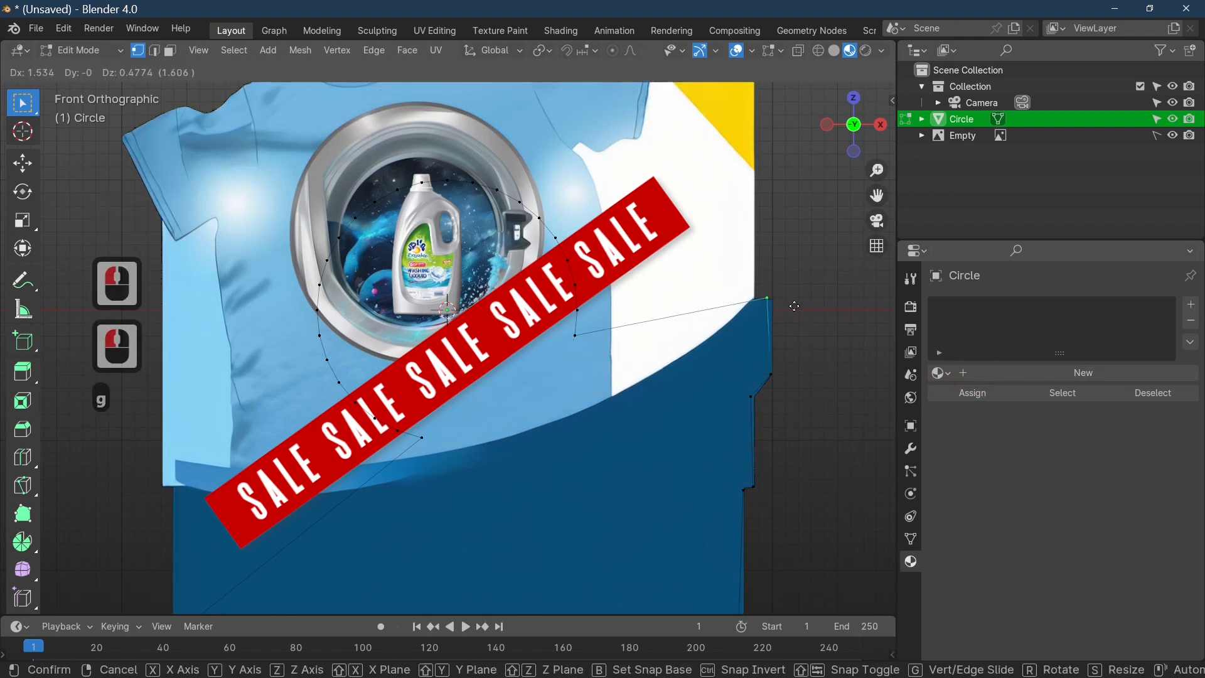
{"action": "left_click", "coordinate": [773, 314]}
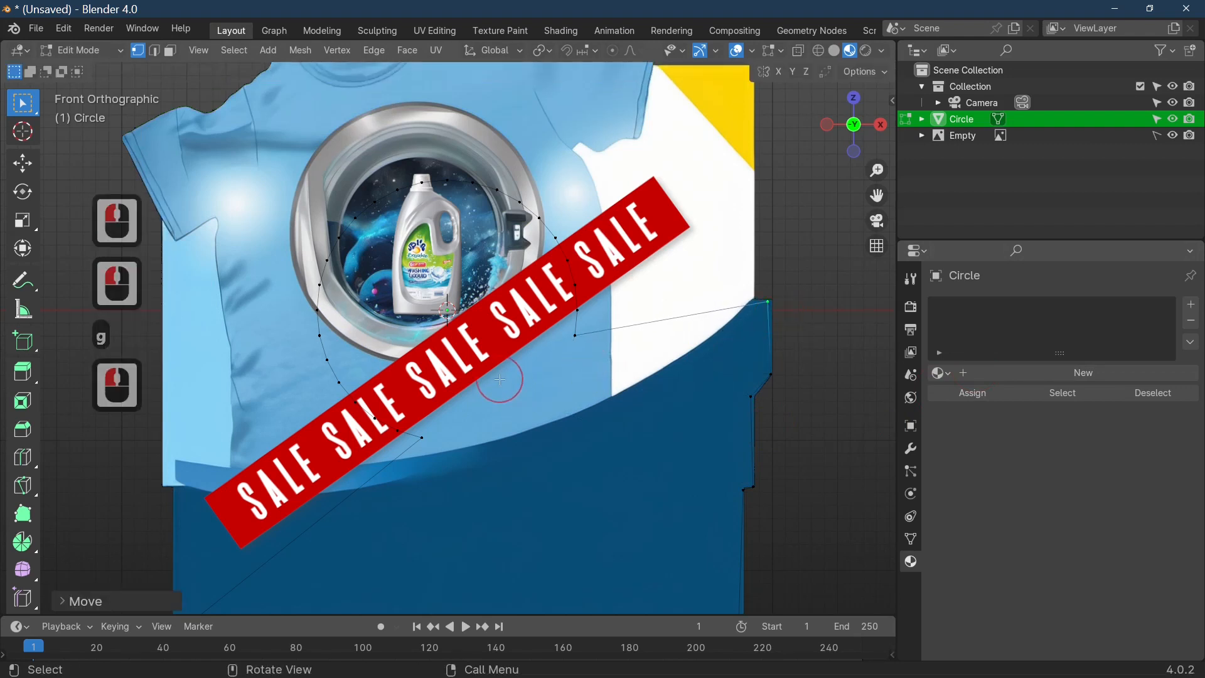
Move the next two vertices onto the point where the tab meets the white panel and the panel's top-right yellow corner.
{"action": "left_click", "coordinate": [559, 366]}
{"action": "key", "text": "g"}
{"action": "left_click", "coordinate": [594, 362]}
{"action": "scroll", "coordinate": [713, 410], "scroll_direction": "down", "scroll_amount": 2}
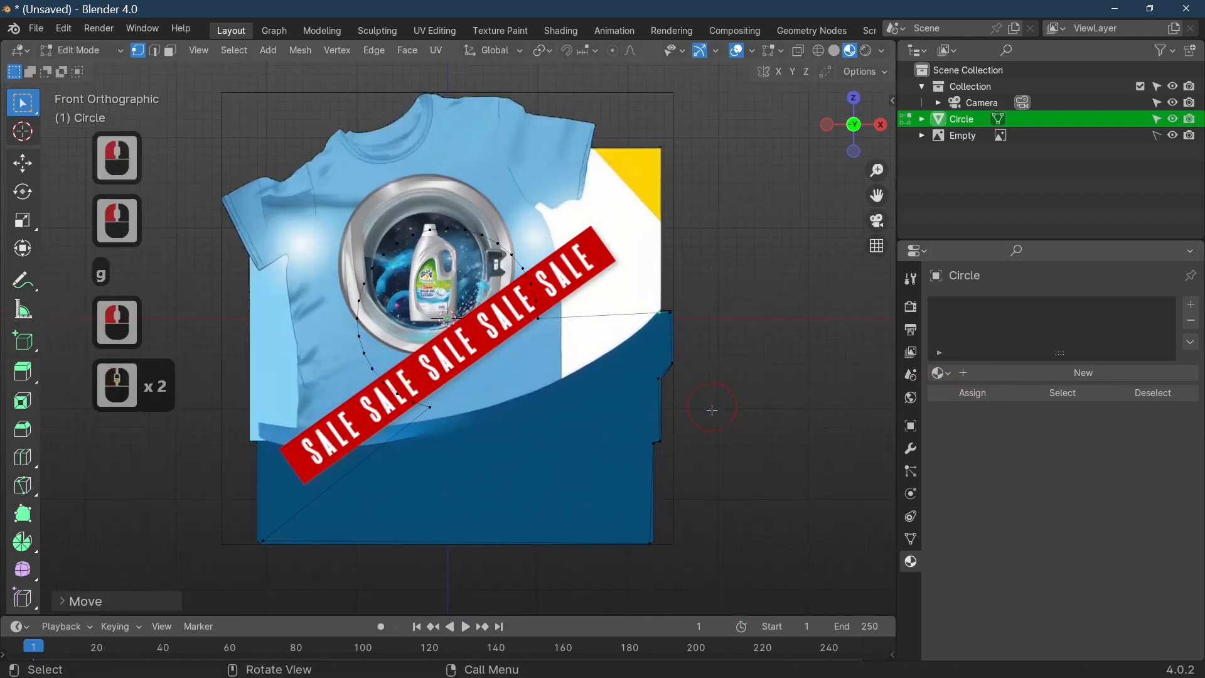
{"action": "left_click", "coordinate": [569, 337]}
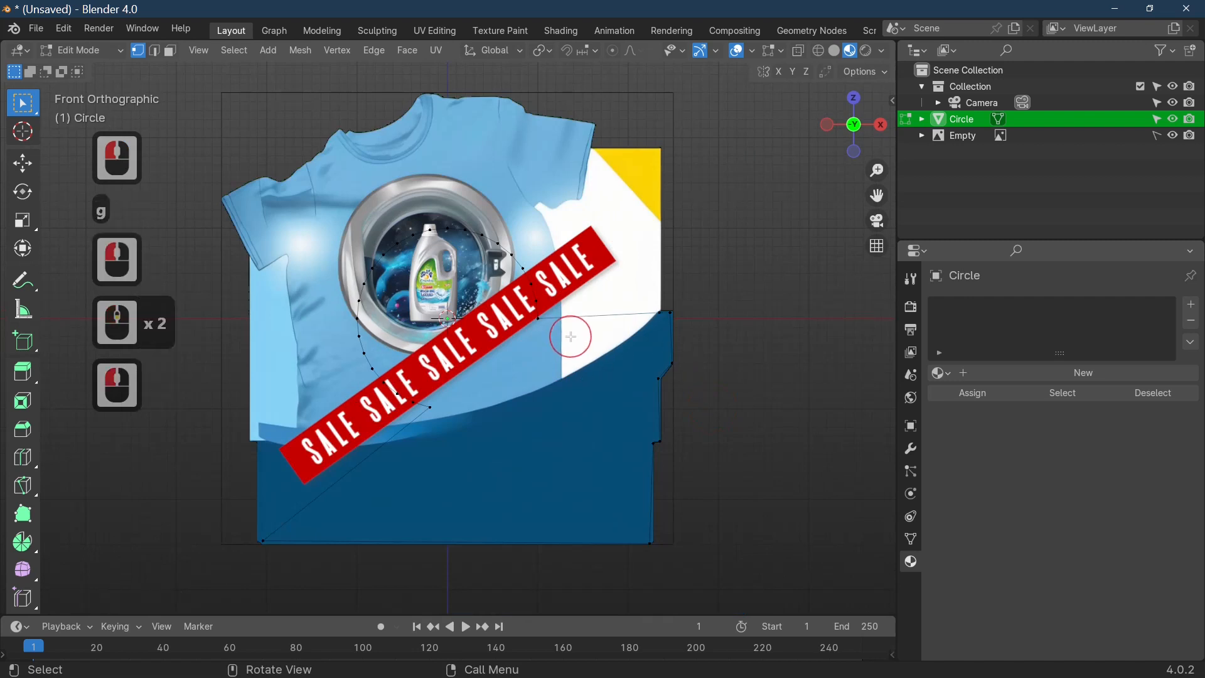
{"action": "left_click", "coordinate": [536, 320]}
{"action": "key", "text": "g"}
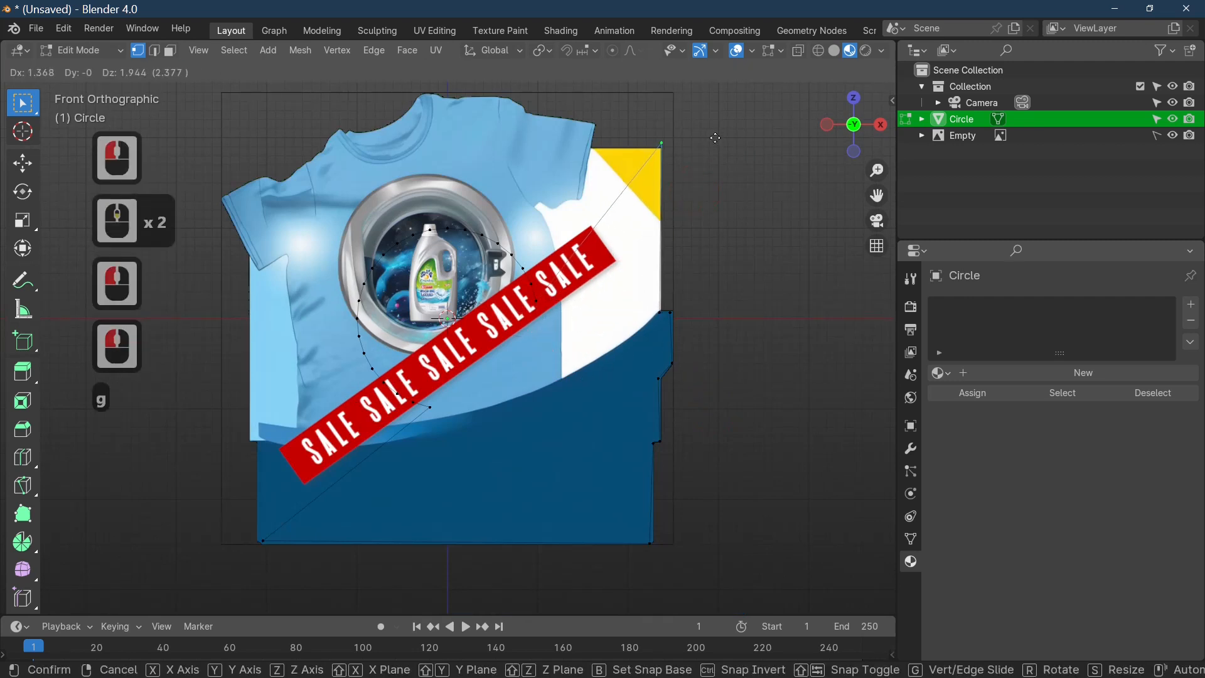
{"action": "left_click", "coordinate": [713, 143]}
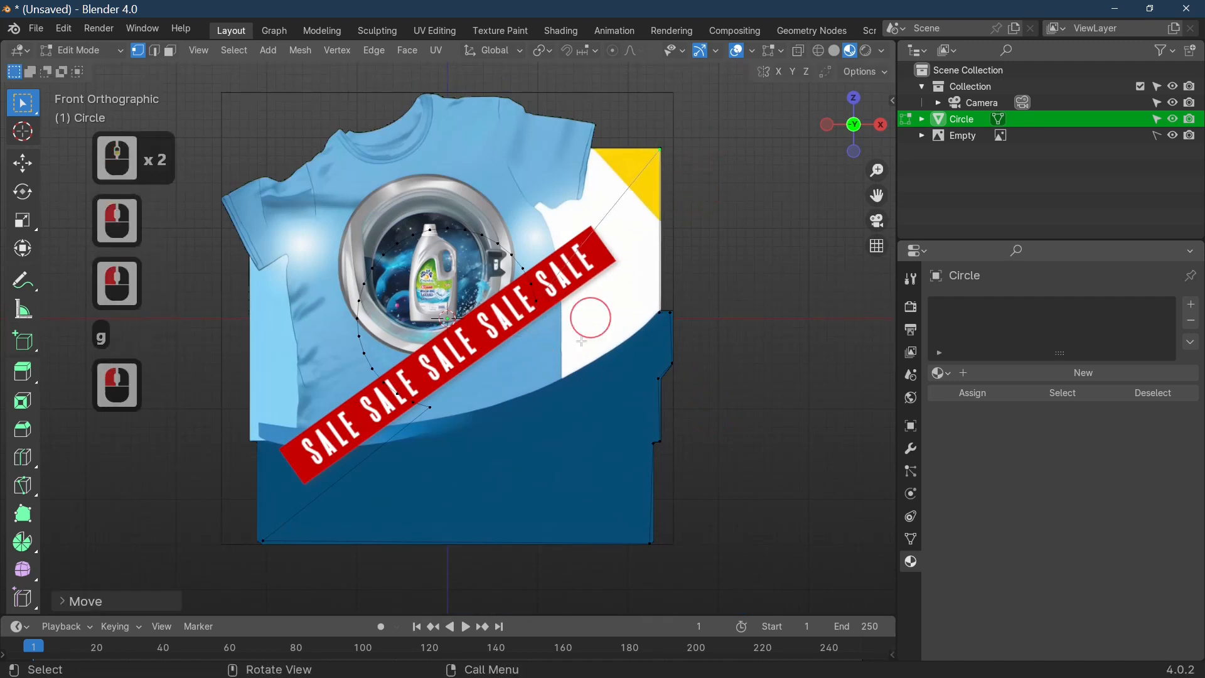
Move the next circle vertices along the top edge of the shirt's right sleeve, from its outer corner to the shoulder.
{"action": "left_click", "coordinate": [555, 311]}
{"action": "key", "text": "g"}
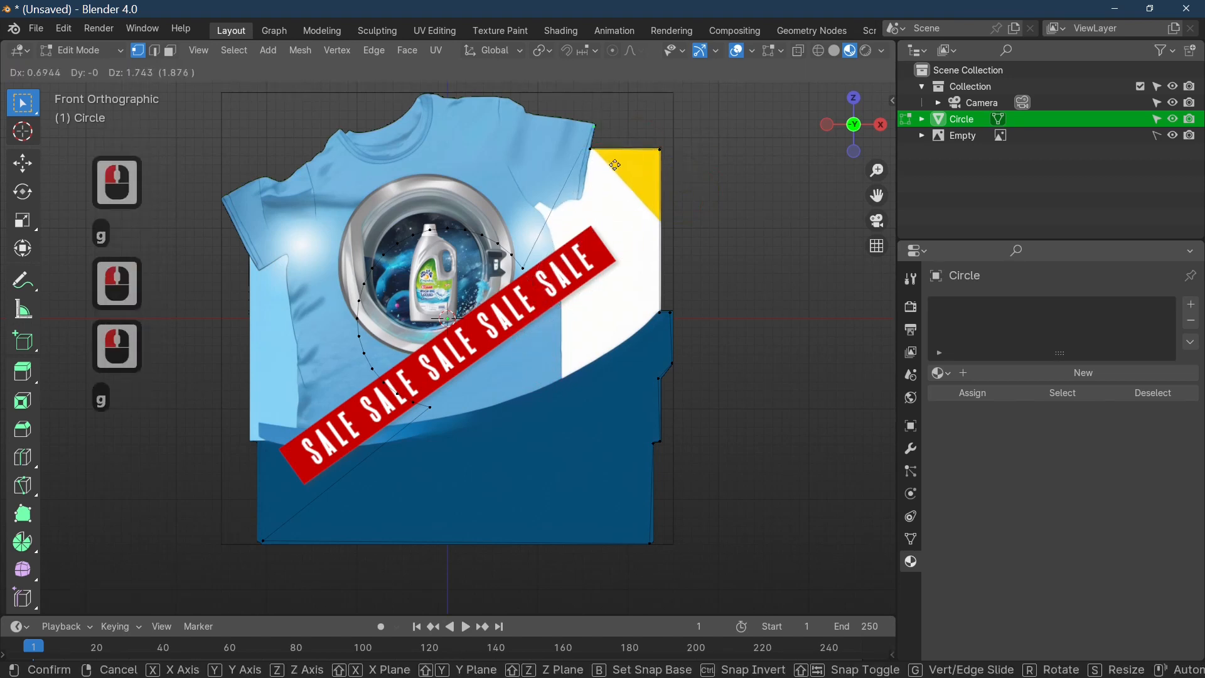
{"action": "left_click", "coordinate": [529, 123]}
{"action": "left_click", "coordinate": [529, 126]}
{"action": "key", "text": "g"}
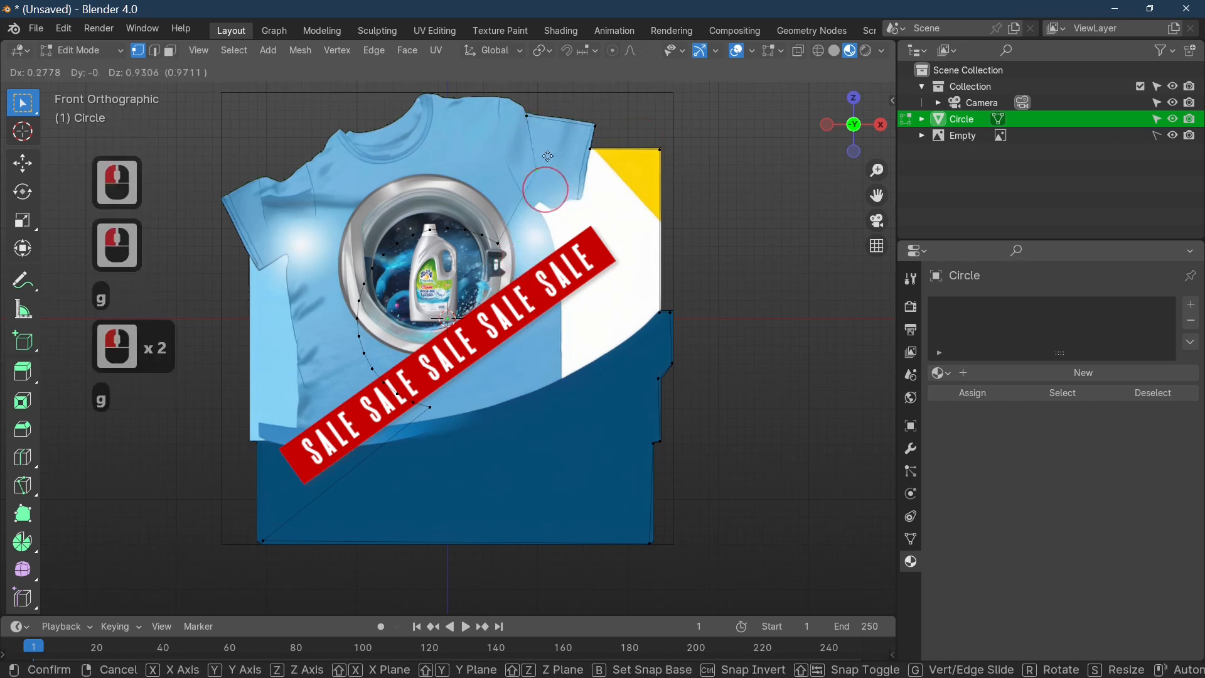
{"action": "left_click", "coordinate": [527, 113]}
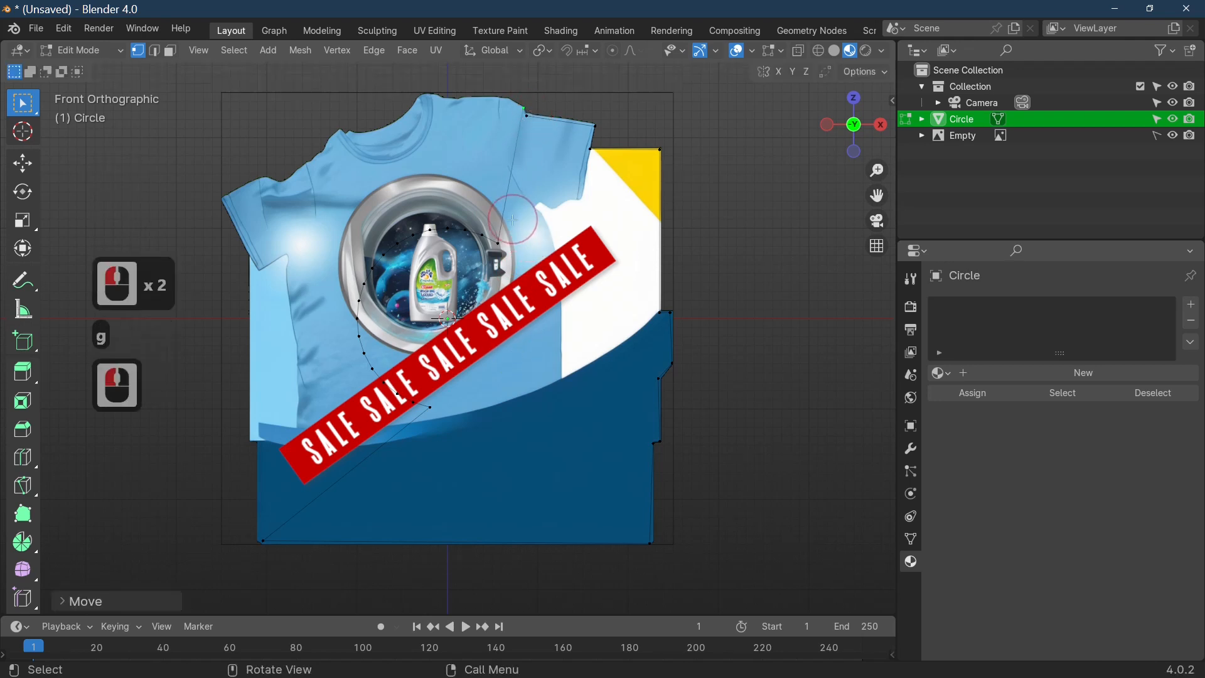
Move the next two vertices onto the shirt's upper edge, one at the right shoulder's corner and one nearer the collar.
{"action": "left_click", "coordinate": [513, 220]}
{"action": "key", "text": "g"}
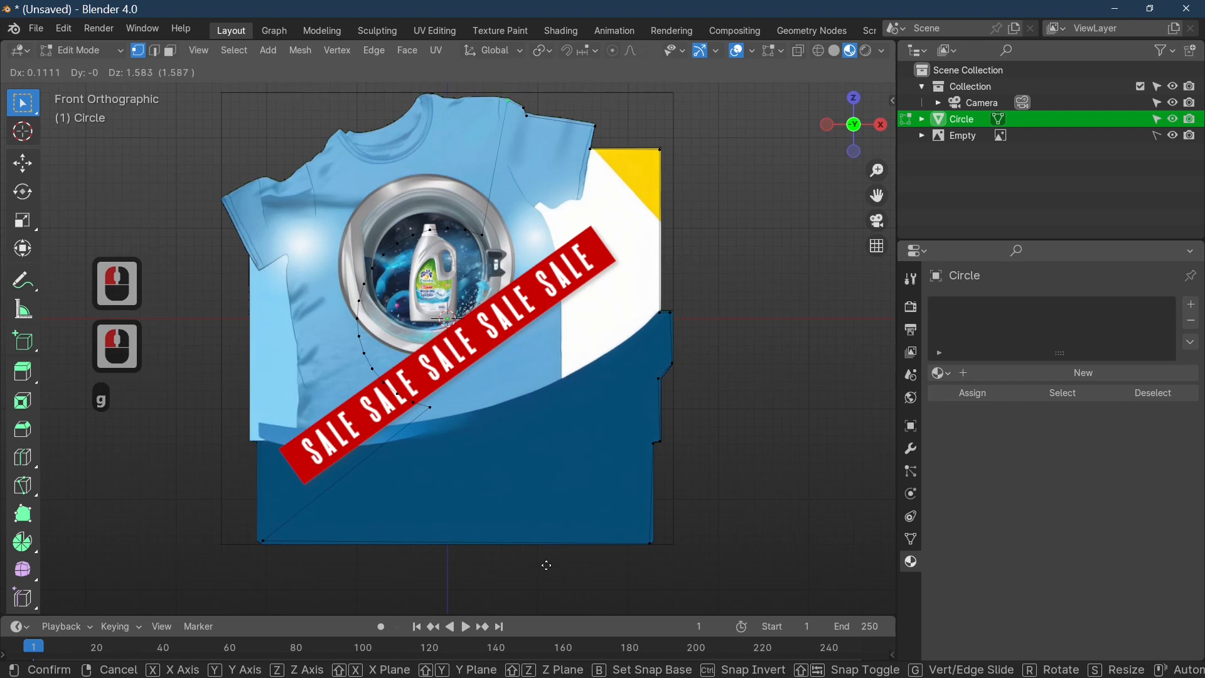
{"action": "left_click", "coordinate": [547, 566]}
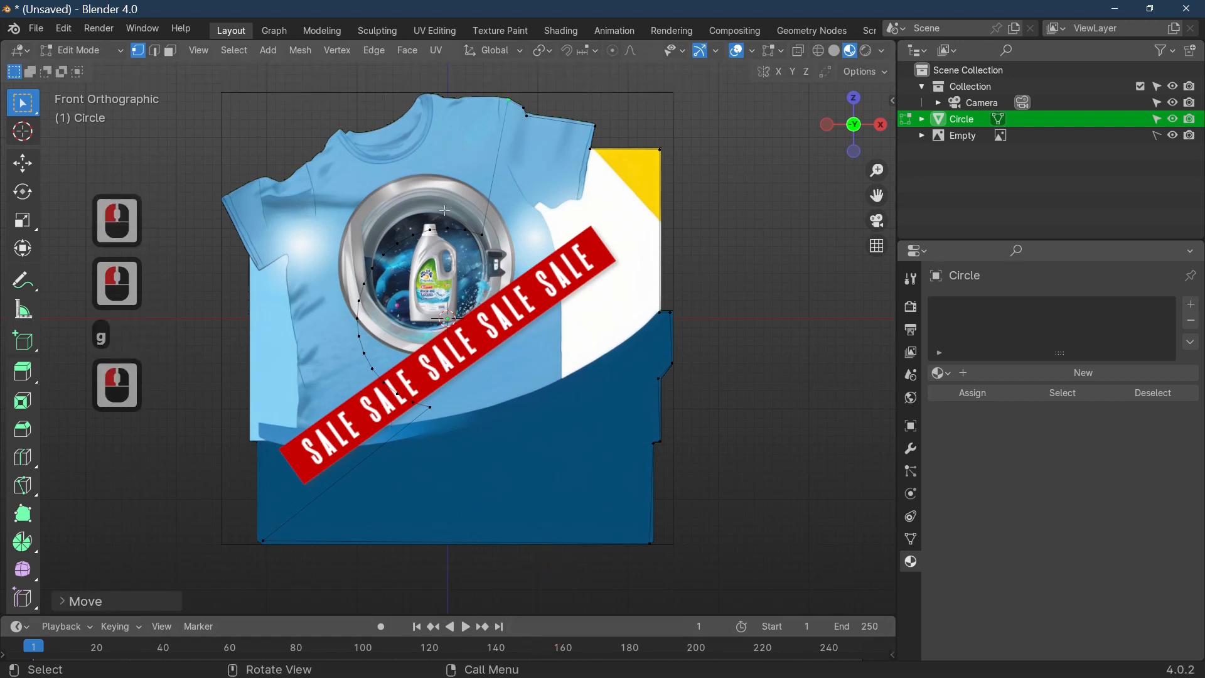
{"action": "left_click", "coordinate": [486, 240]}
{"action": "key", "text": "g"}
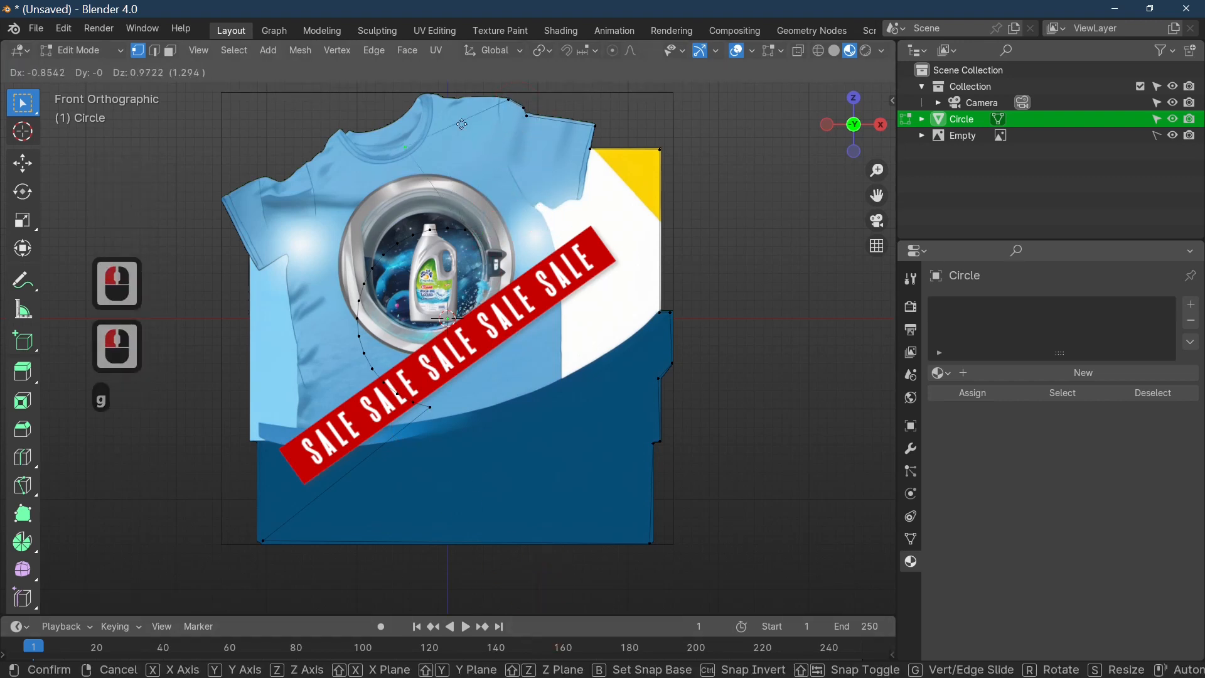
{"action": "left_click", "coordinate": [463, 100]}
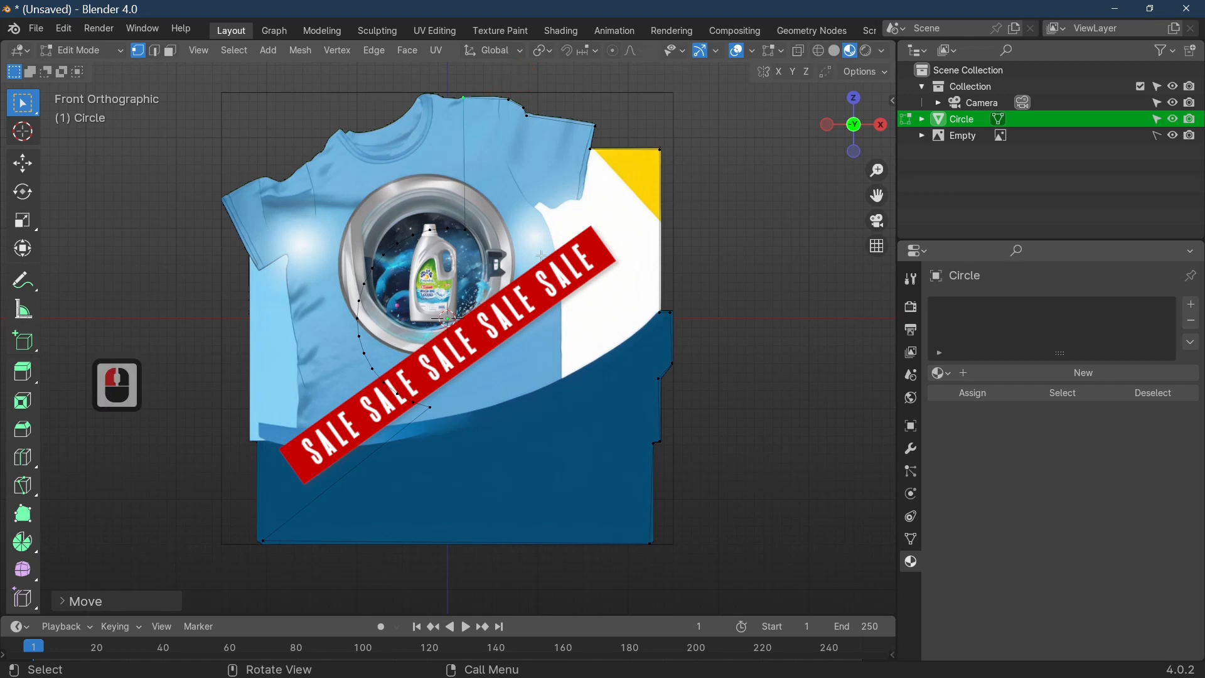
Move the next two circle vertices along the shallow dip in the shirt's upper edge, right of the collar's peak.
{"action": "scroll", "coordinate": [602, 179], "scroll_direction": "up", "scroll_amount": 2}
{"action": "middle_click_drag", "start_coordinate": [524, 196], "coordinate": [555, 412], "text": "shift"}
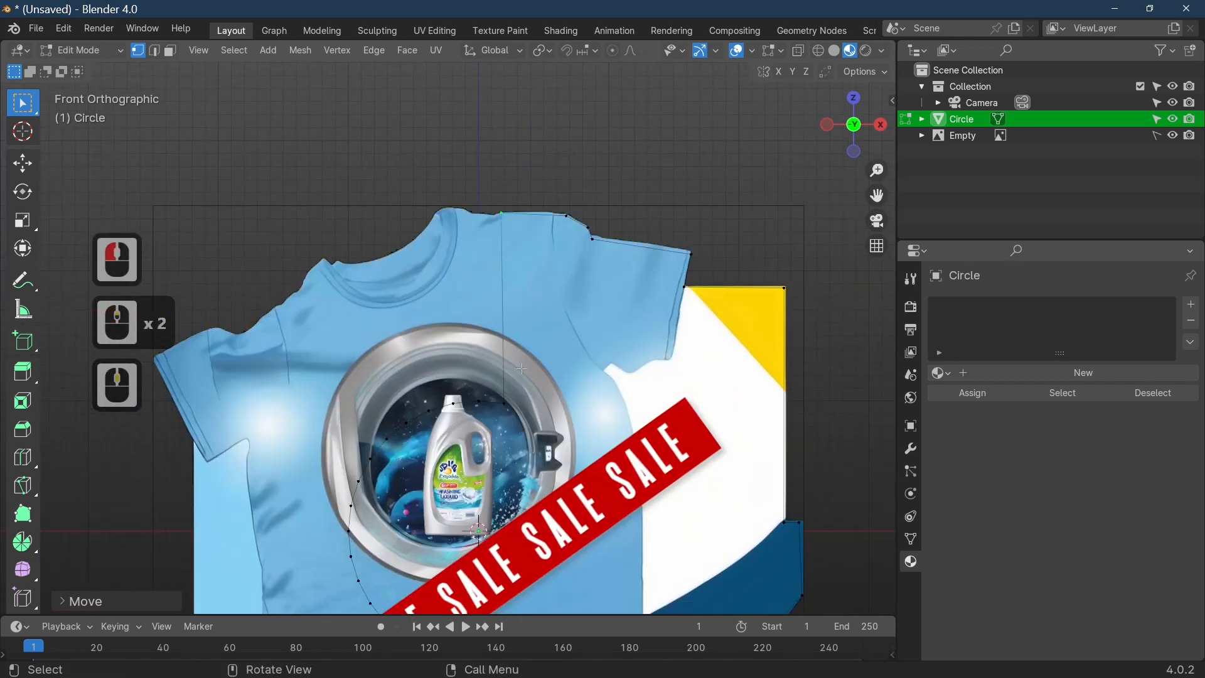
{"action": "left_click", "coordinate": [551, 418]}
{"action": "key", "text": "g"}
{"action": "left_click", "coordinate": [528, 229]}
{"action": "left_click", "coordinate": [487, 400]}
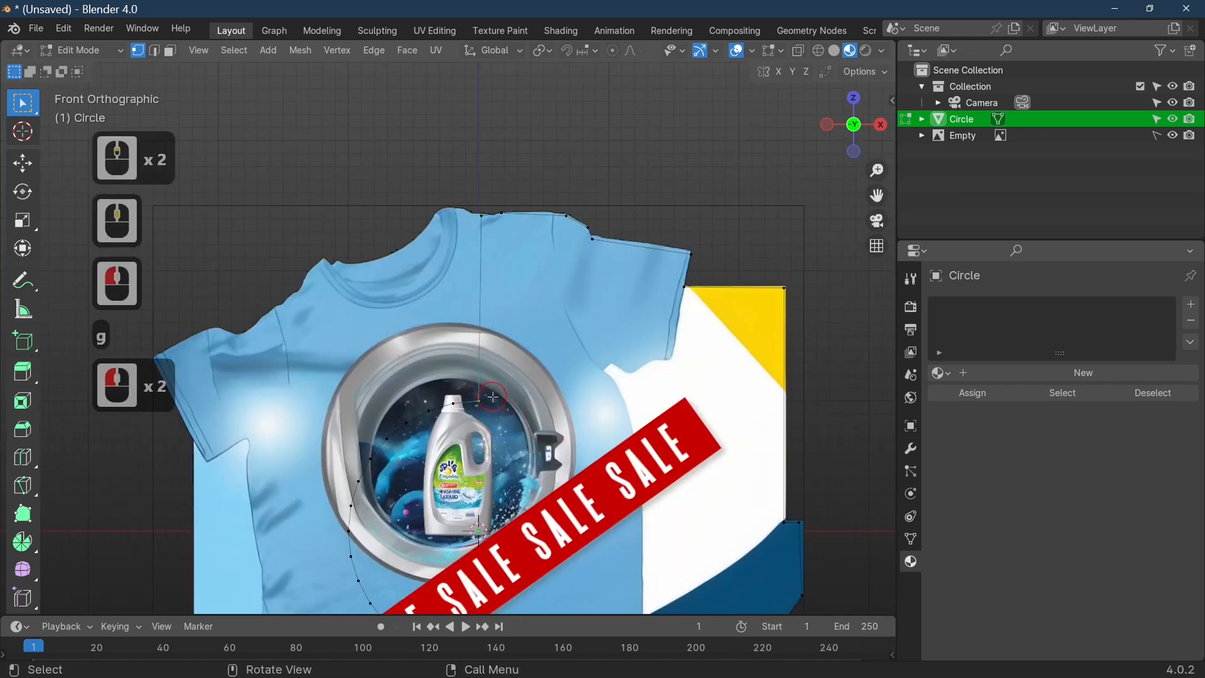
{"action": "key", "text": "g"}
{"action": "left_click", "coordinate": [483, 209]}
Move the next two circle vertices onto the right and left sides of the collar's highest point.
{"action": "left_click", "coordinate": [476, 402]}
{"action": "key", "text": "g"}
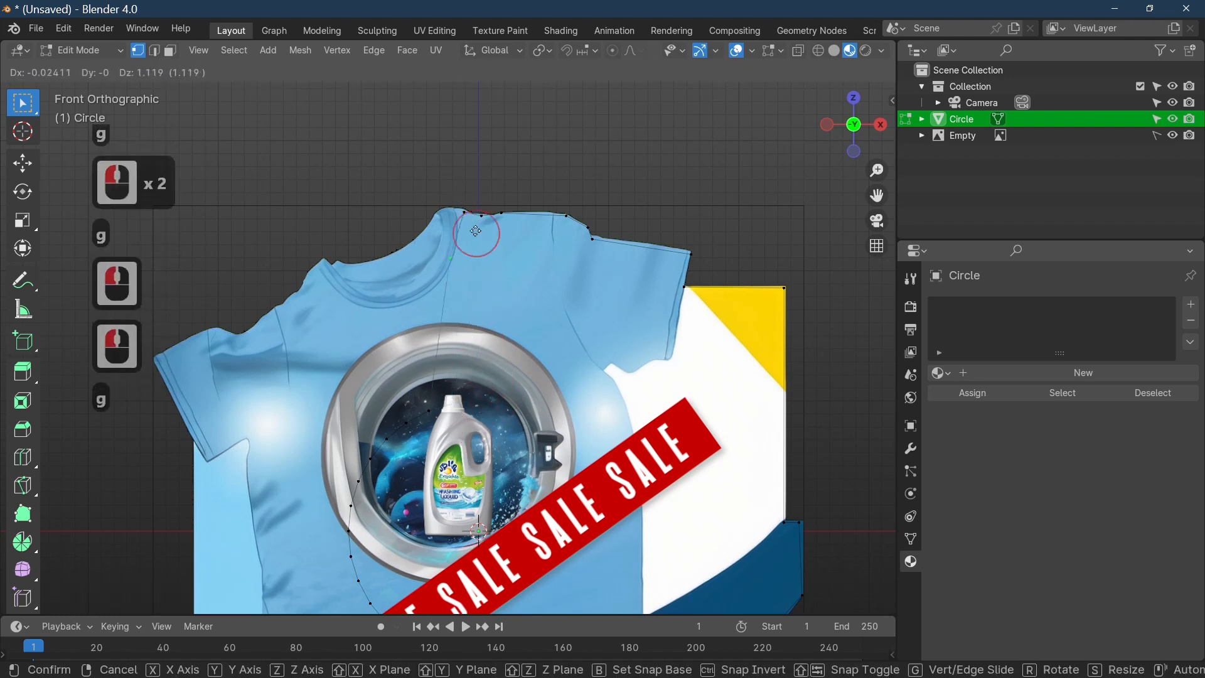
{"action": "left_click", "coordinate": [476, 208]}
{"action": "left_click", "coordinate": [465, 409]}
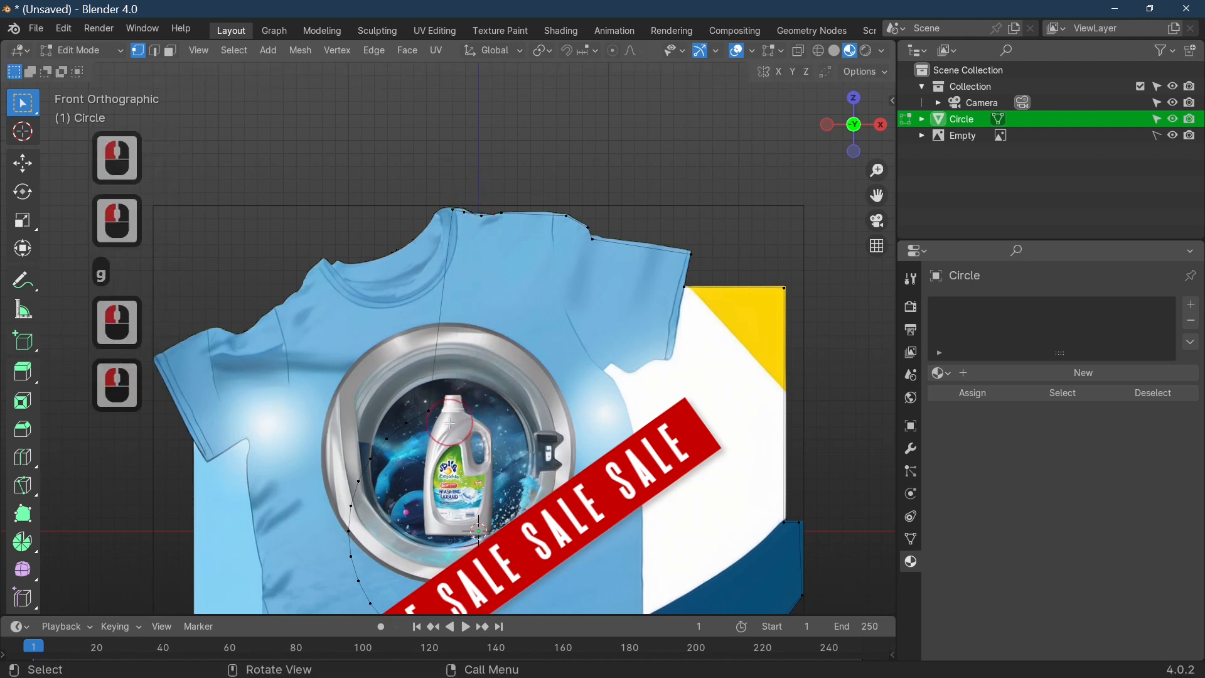
{"action": "left_click", "coordinate": [450, 424]}
{"action": "left_click", "coordinate": [450, 424]}
{"action": "key", "text": "g"}
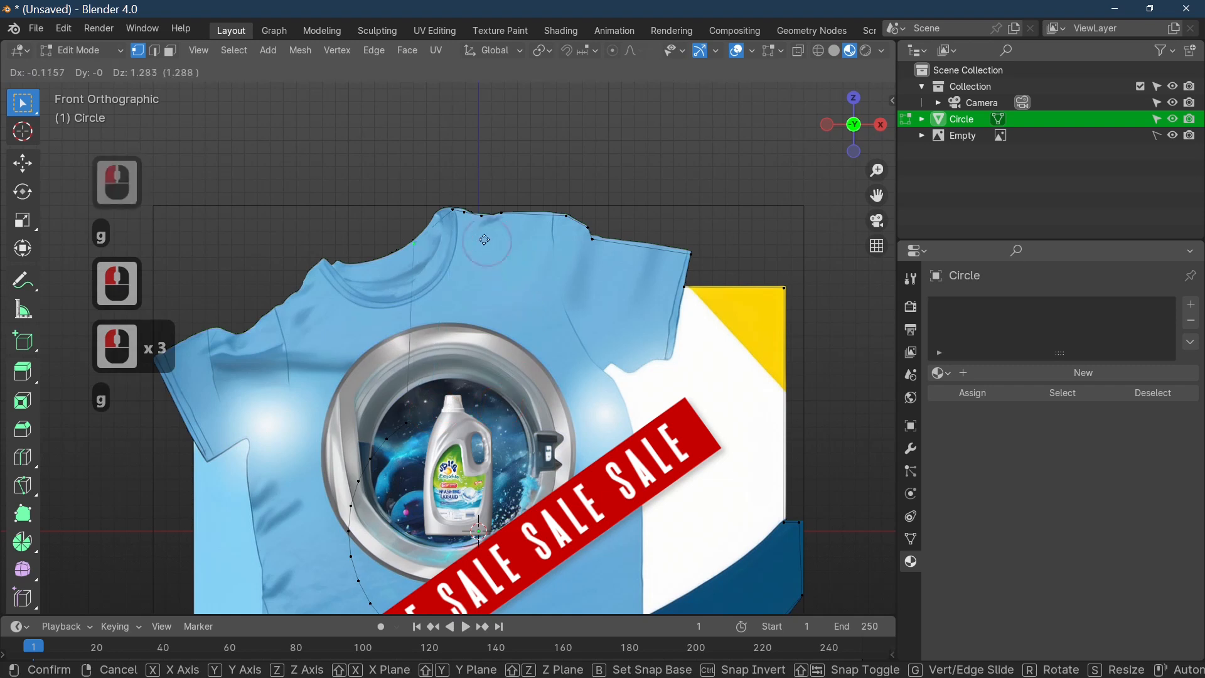
{"action": "left_click", "coordinate": [509, 213]}
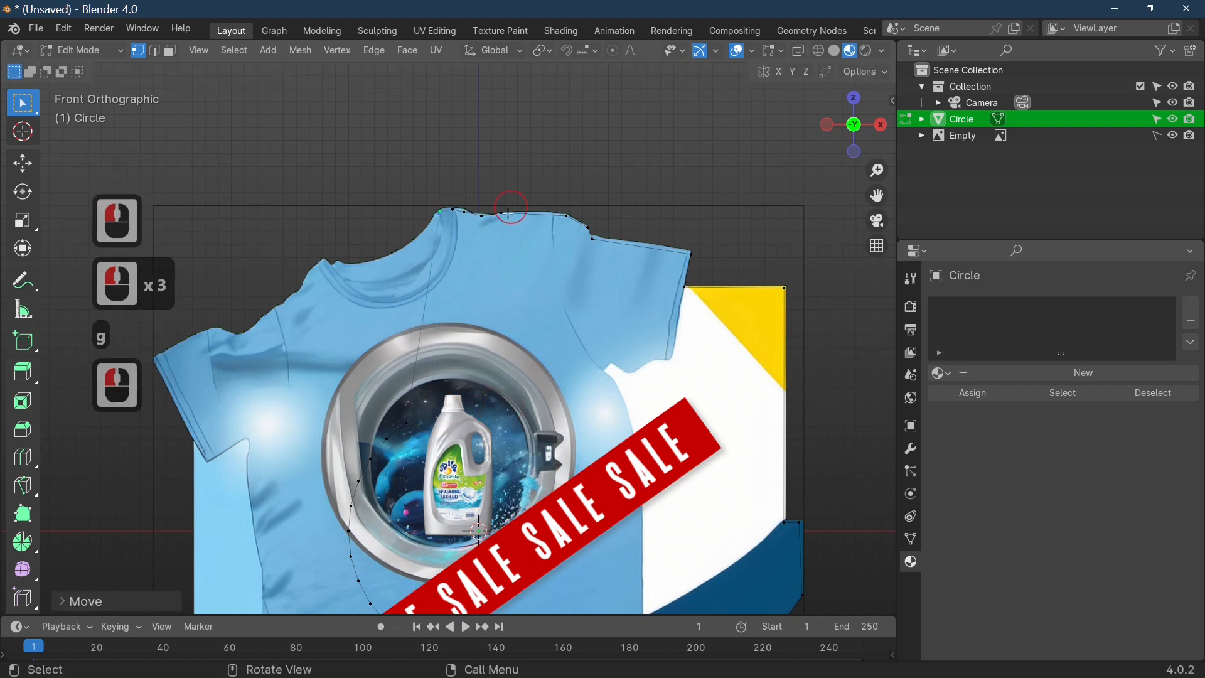
Move the next two circle vertices down the curved neckline, left of the collar's peak.
{"action": "left_click", "coordinate": [422, 425]}
{"action": "key", "text": "g"}
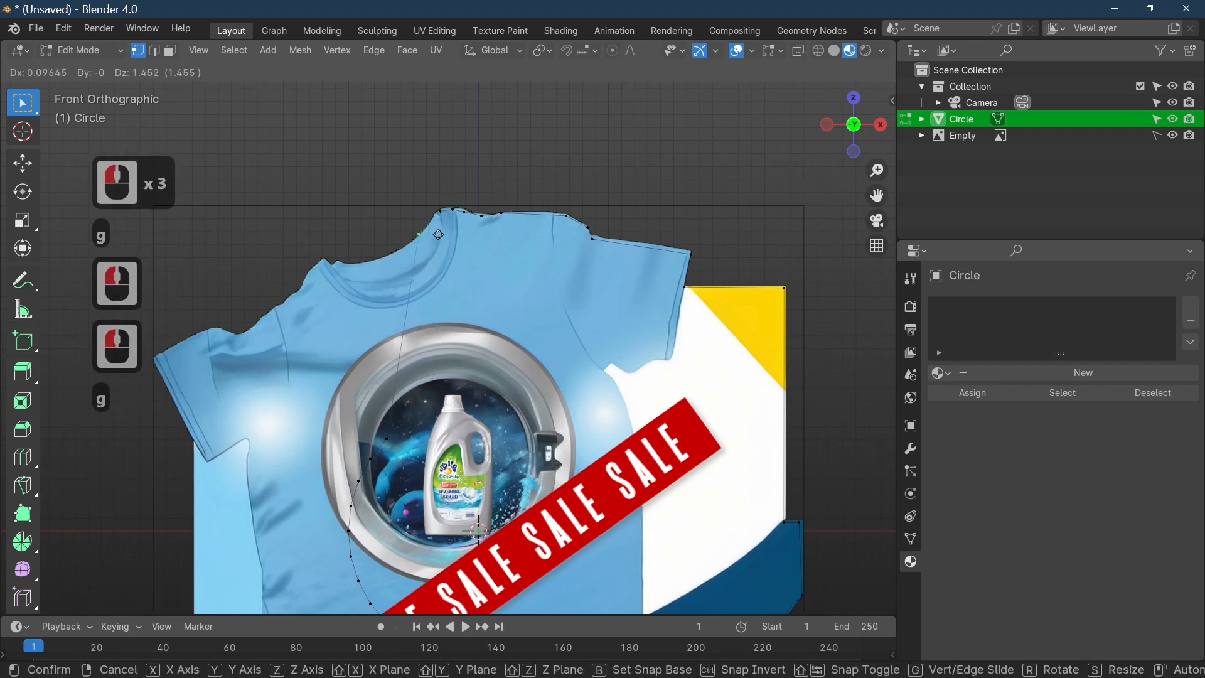
{"action": "left_click", "coordinate": [439, 238]}
{"action": "left_click", "coordinate": [404, 438]}
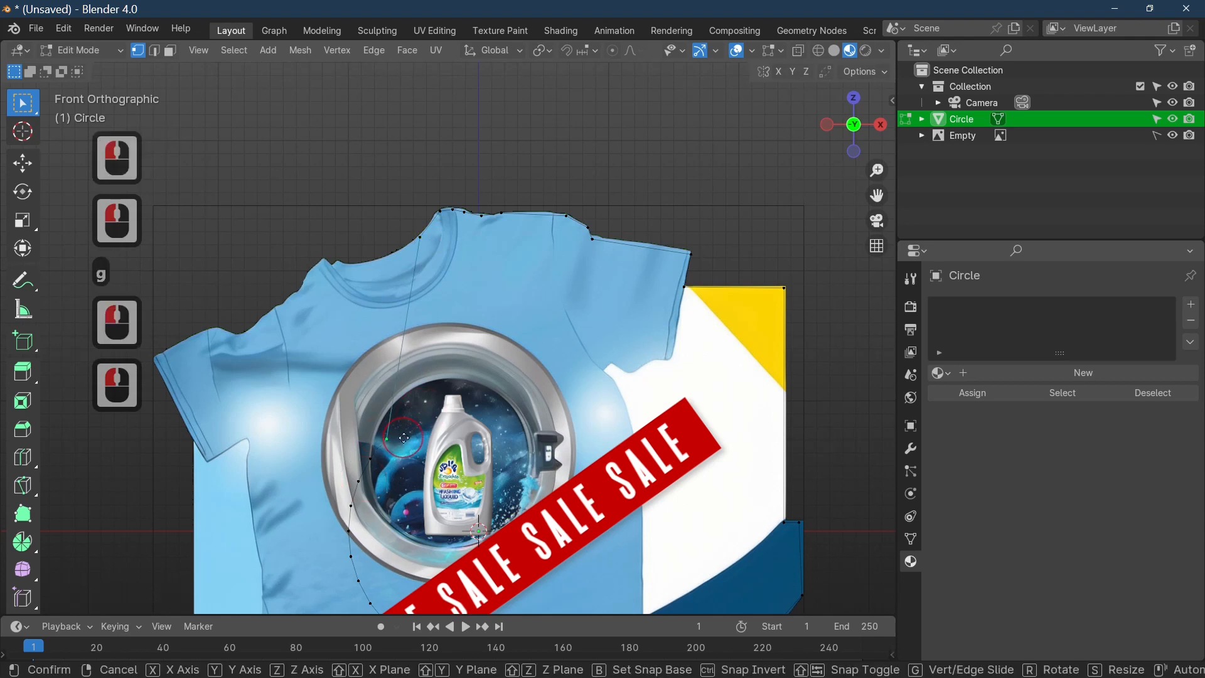
{"action": "key", "text": "g"}
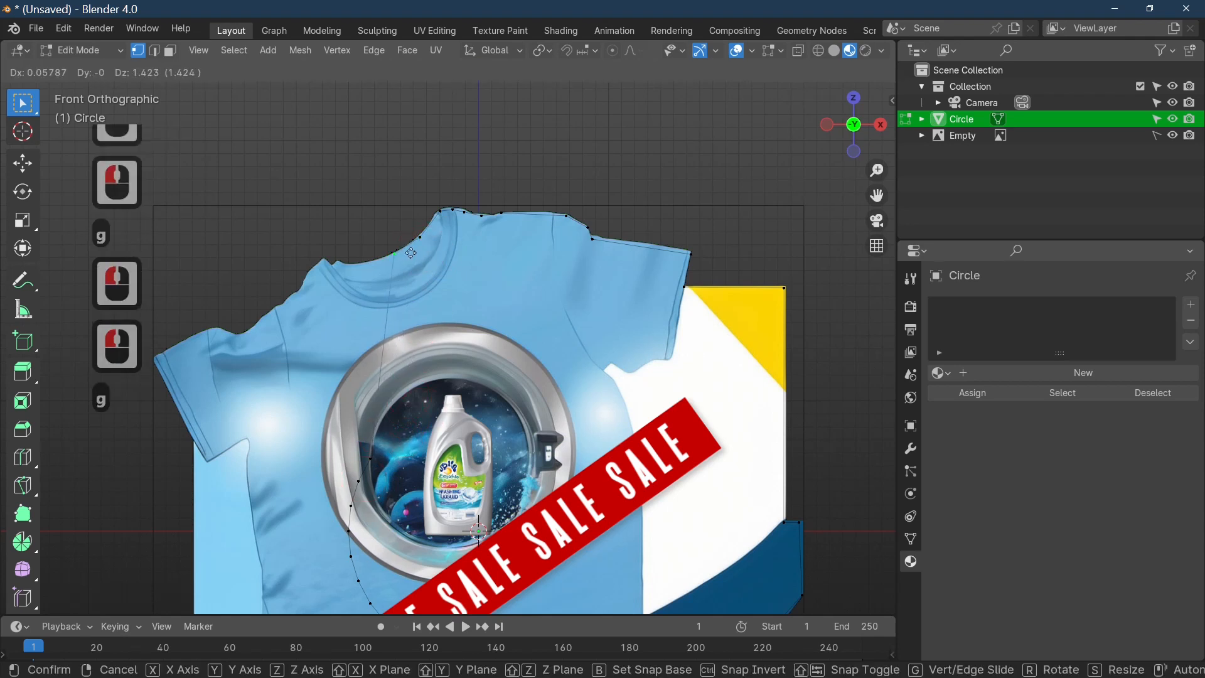
{"action": "left_click", "coordinate": [411, 253]}
Move the next three circle vertices along the lower neckline, ending just short of the collar's left tip.
{"action": "left_click", "coordinate": [394, 467]}
{"action": "key", "text": "g"}
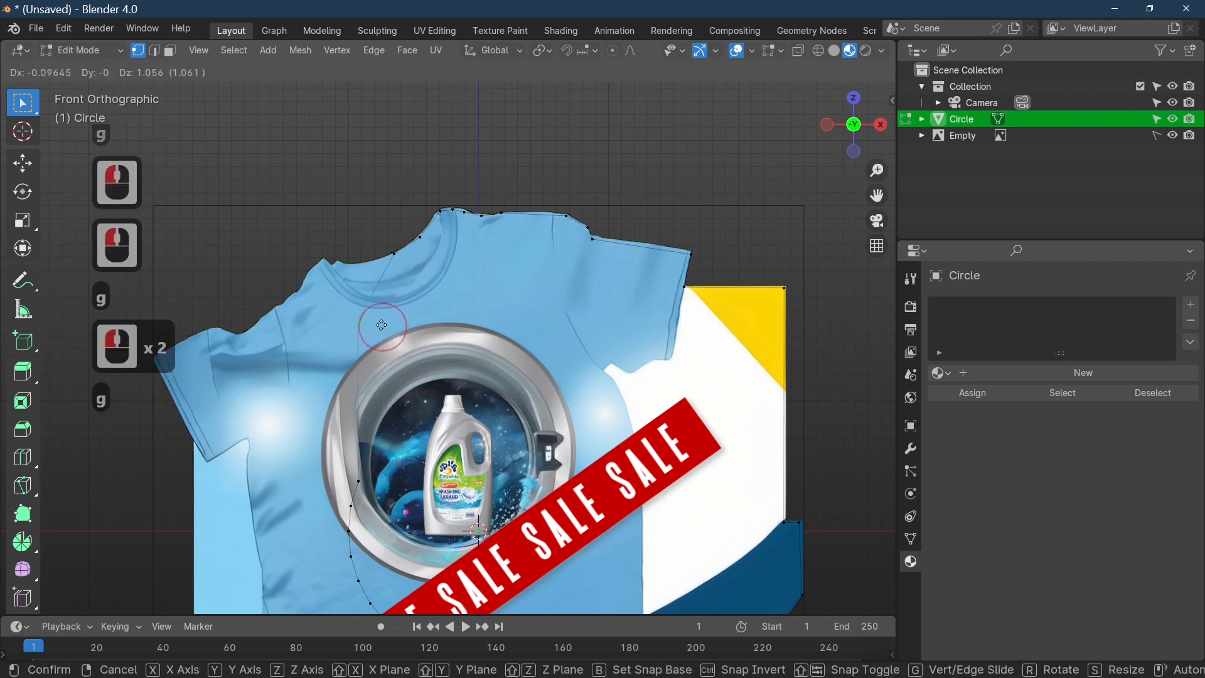
{"action": "left_click", "coordinate": [383, 270]}
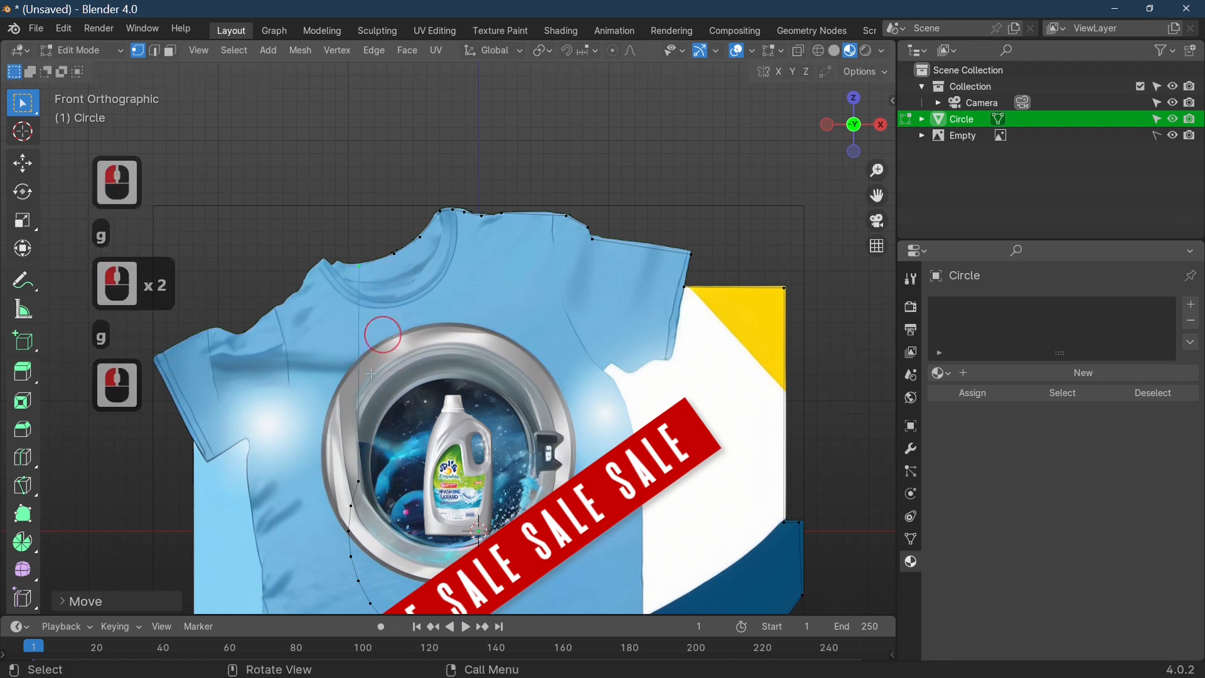
{"action": "left_click", "coordinate": [377, 478]}
{"action": "key", "text": "g"}
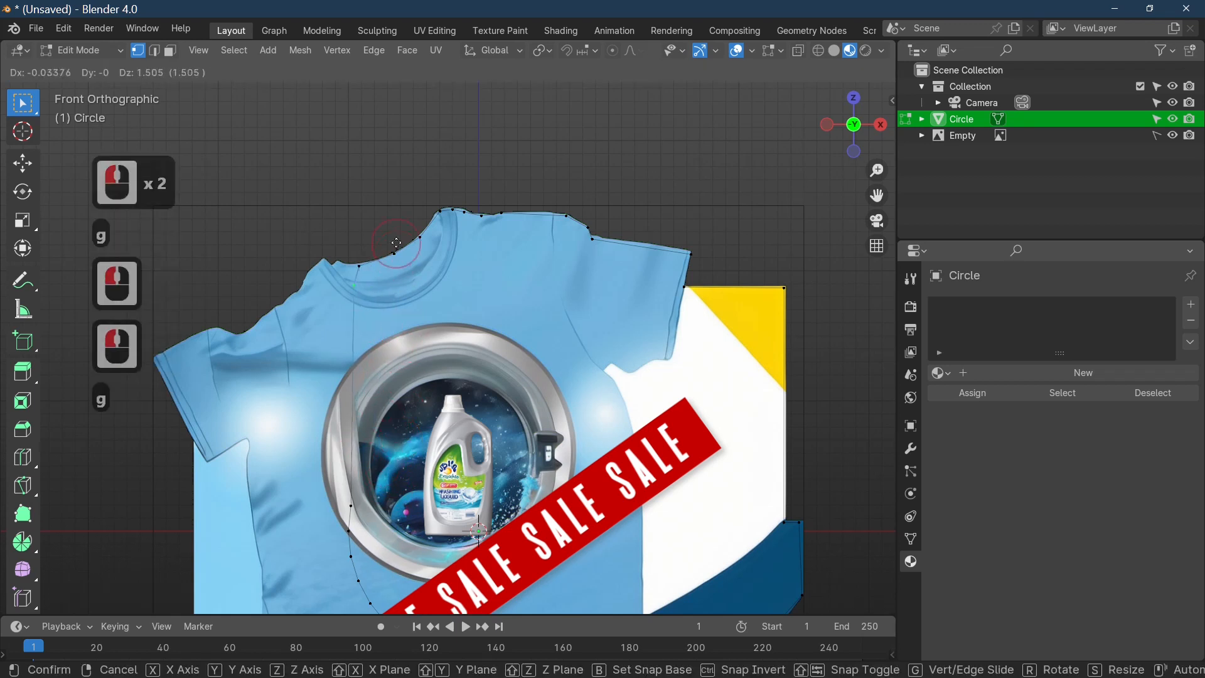
{"action": "left_click", "coordinate": [381, 220]}
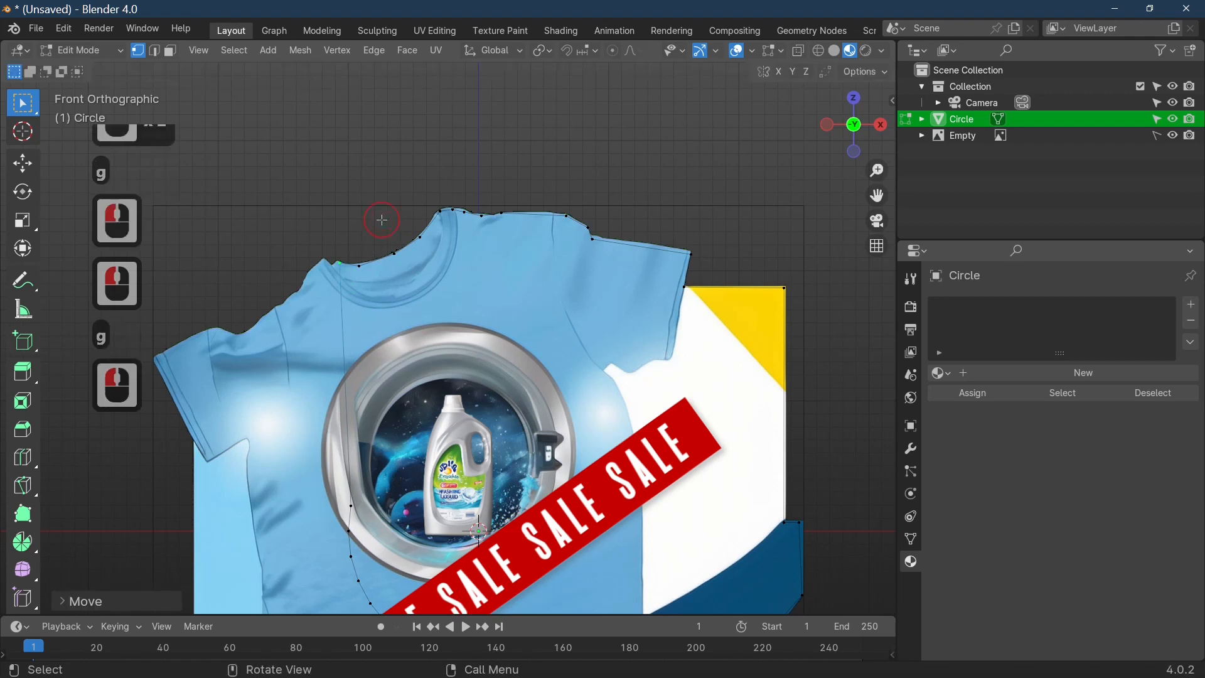
{"action": "left_click", "coordinate": [396, 498]}
{"action": "key", "text": "g"}
{"action": "left_click", "coordinate": [378, 260]}
{"action": "left_click", "coordinate": [400, 549]}
{"action": "key", "text": "g"}
{"action": "left_click", "coordinate": [372, 251]}
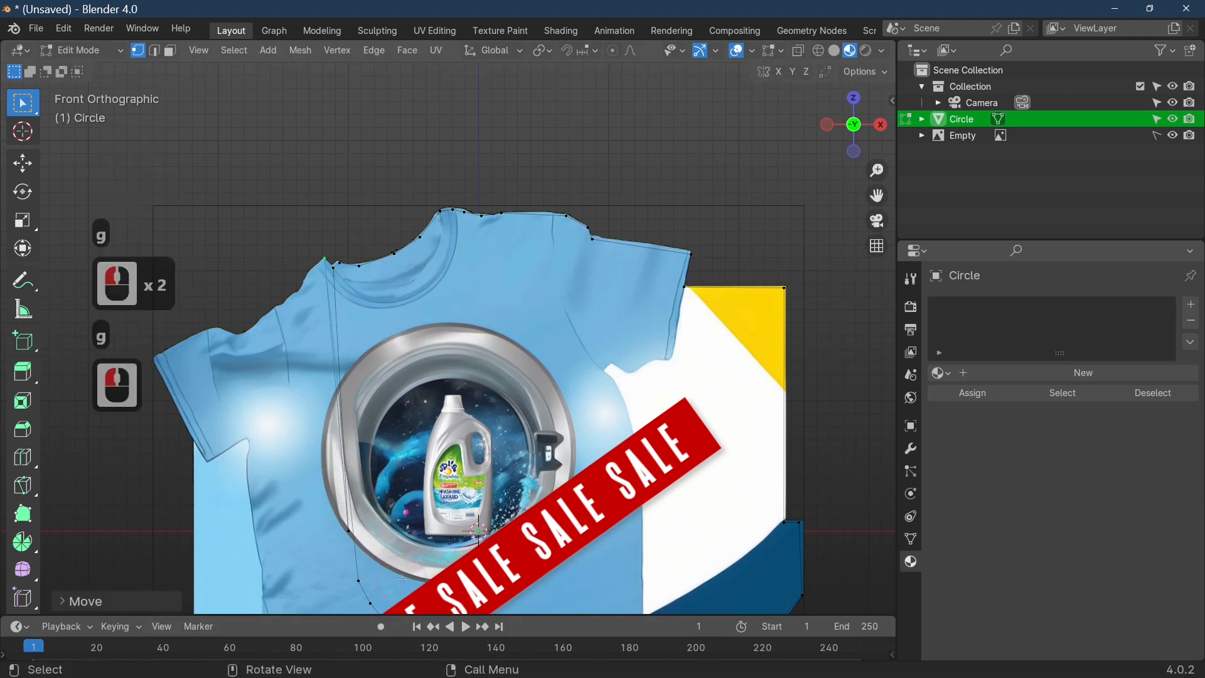
{"action": "left_click", "coordinate": [420, 518]}
{"action": "double_click", "coordinate": [422, 516]}
{"action": "key", "text": "g"}
{"action": "left_click", "coordinate": [351, 405]}
{"action": "left_click", "coordinate": [318, 262]}
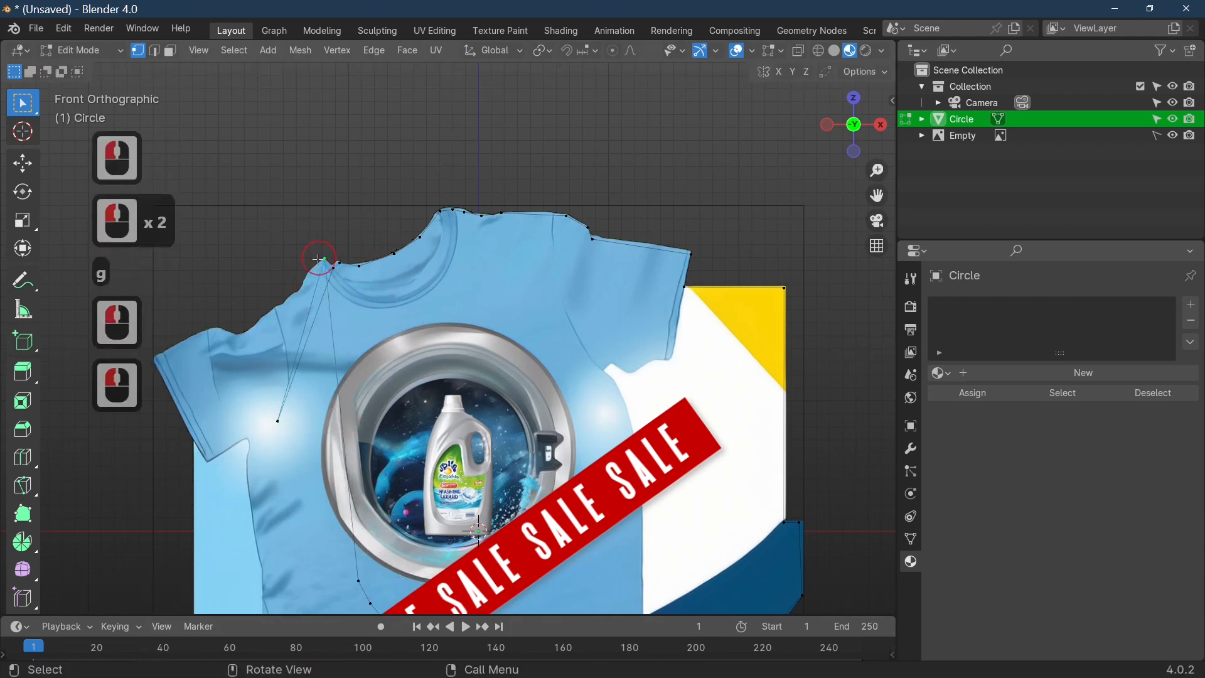
{"action": "key", "text": "g"}
{"action": "left_click", "coordinate": [289, 512]}
Move the next two circle vertices onto the collar's left tip and the shirt's edge just left of it.
{"action": "left_click", "coordinate": [281, 416]}
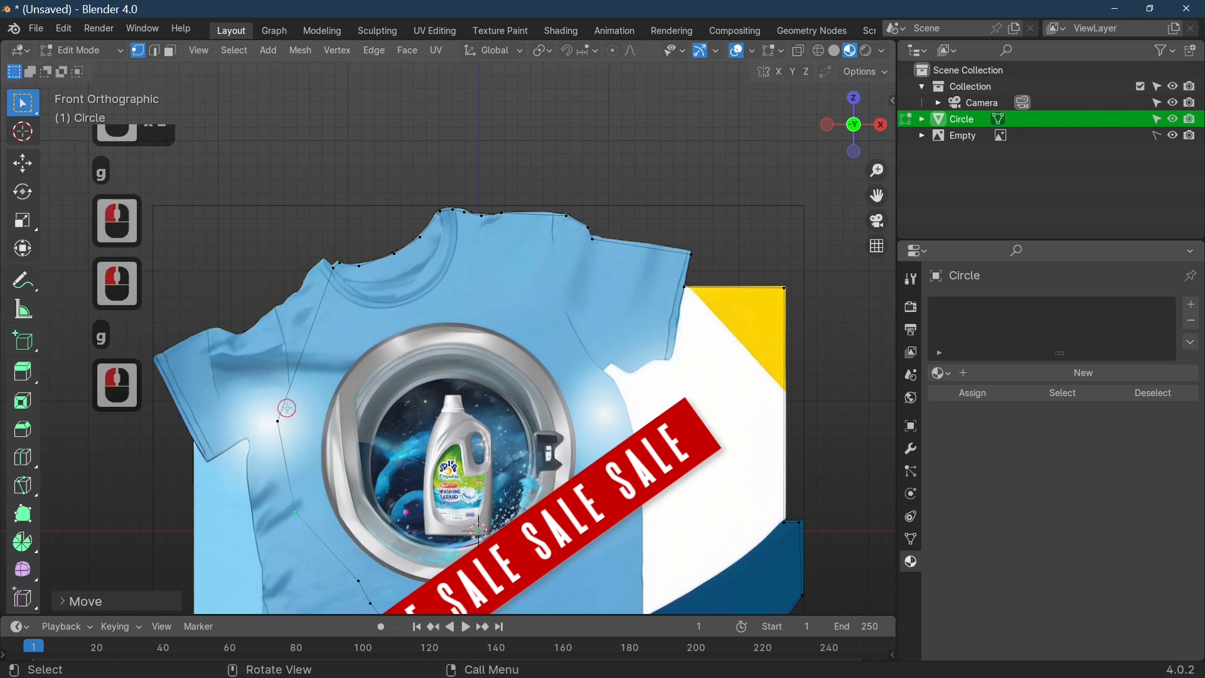
{"action": "key", "text": "g"}
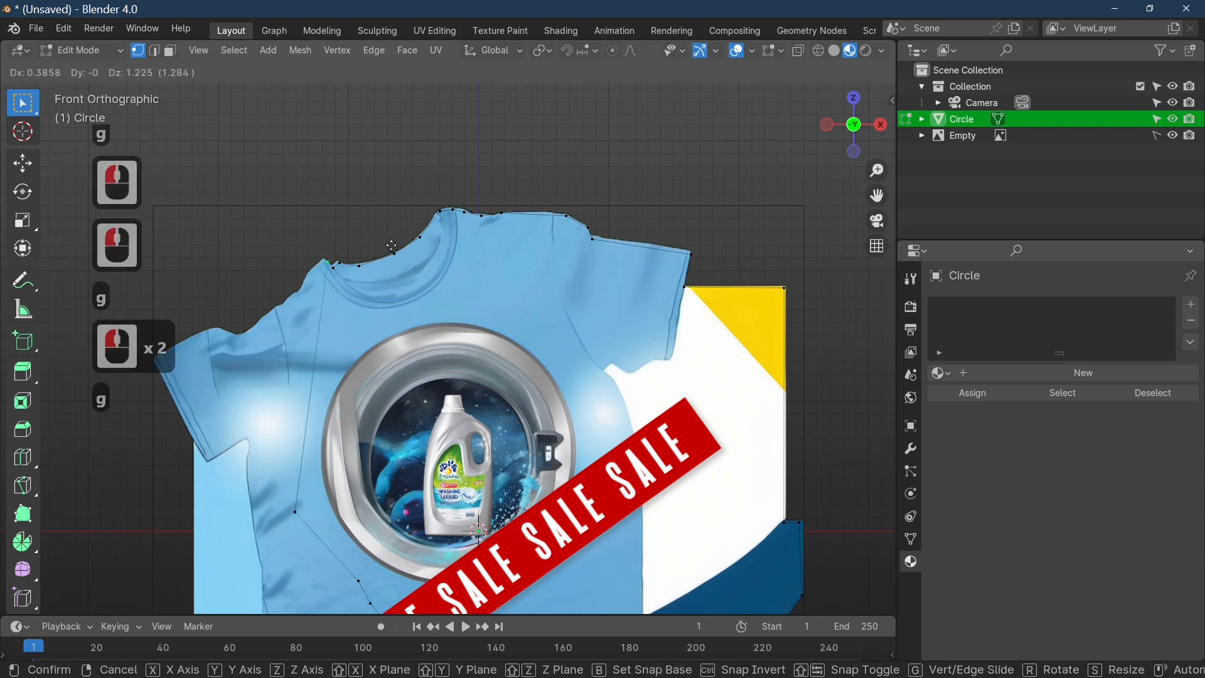
{"action": "left_click", "coordinate": [390, 244]}
{"action": "left_click", "coordinate": [295, 512]}
{"action": "key", "text": "g"}
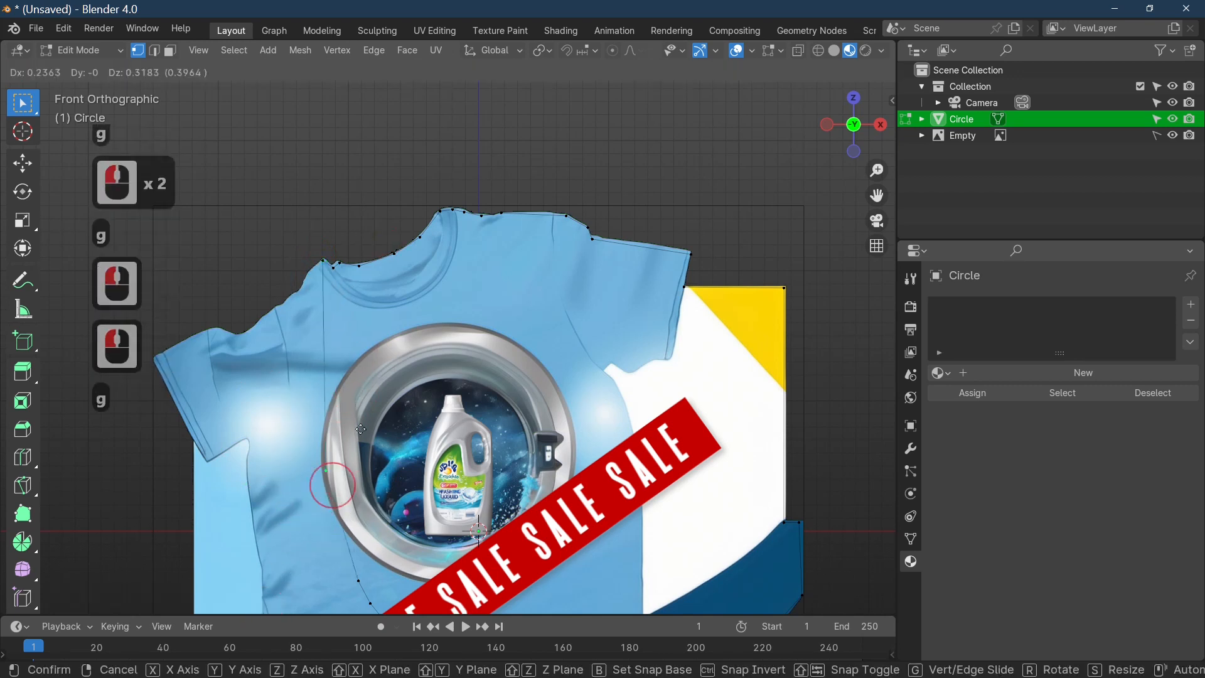
{"action": "left_click", "coordinate": [329, 265]}
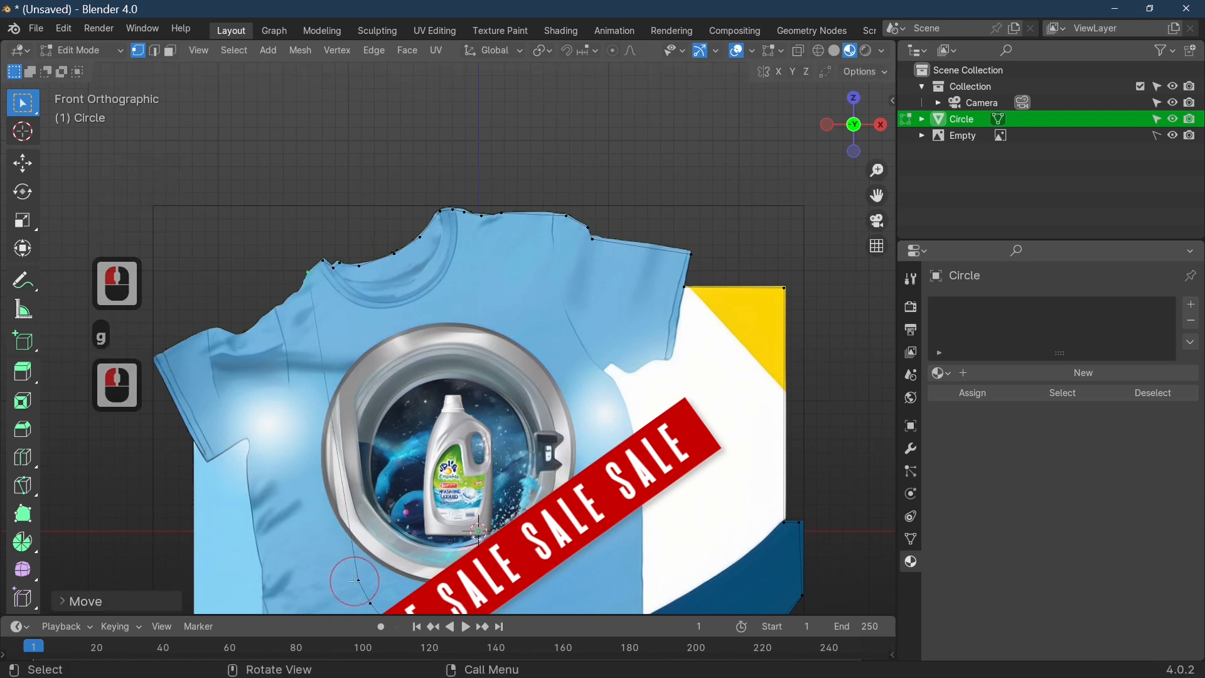
Move the next two circle vertices down the steep shoulder edge, left of and below the collar's left tip.
{"action": "left_click", "coordinate": [354, 581]}
{"action": "key", "text": "g"}
{"action": "left_click", "coordinate": [293, 267]}
{"action": "left_click", "coordinate": [388, 573]}
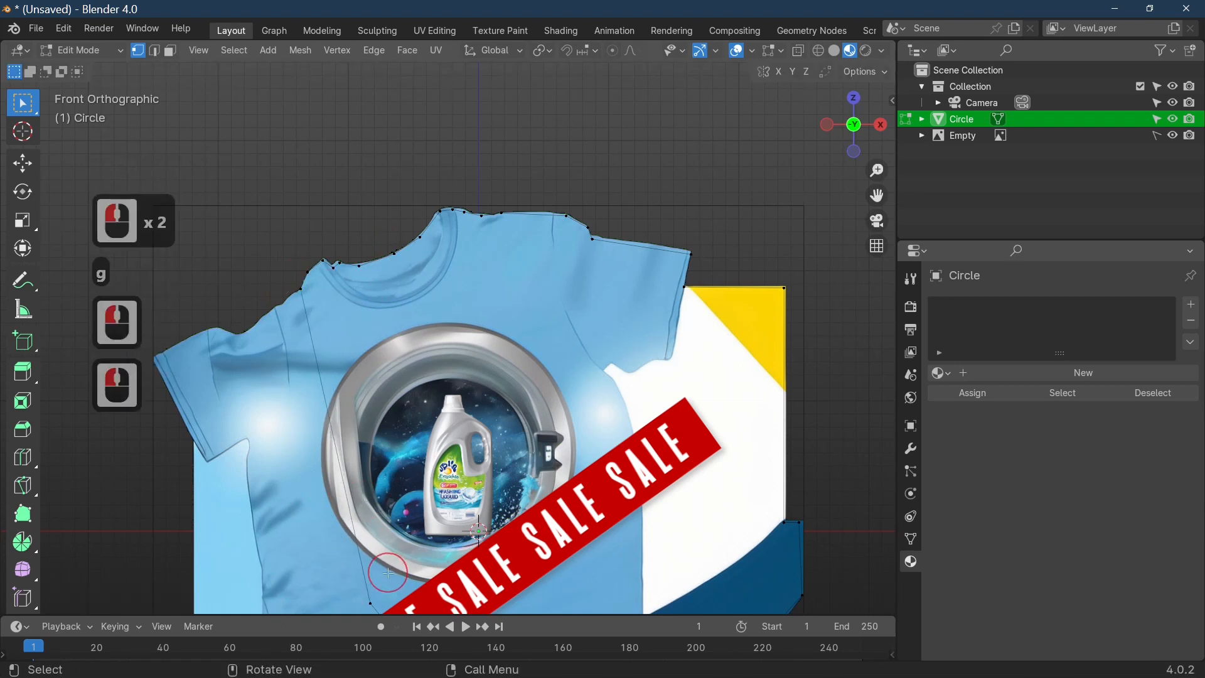
{"action": "left_click", "coordinate": [371, 603]}
{"action": "key", "text": "g"}
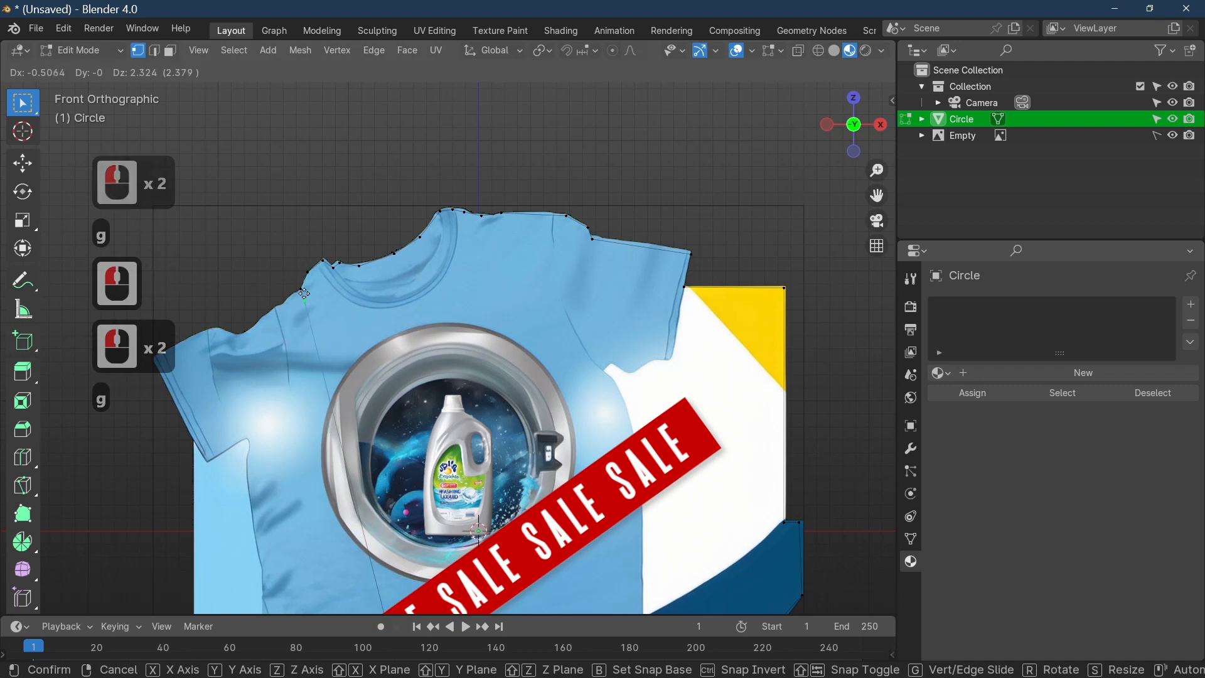
{"action": "left_click", "coordinate": [306, 291]}
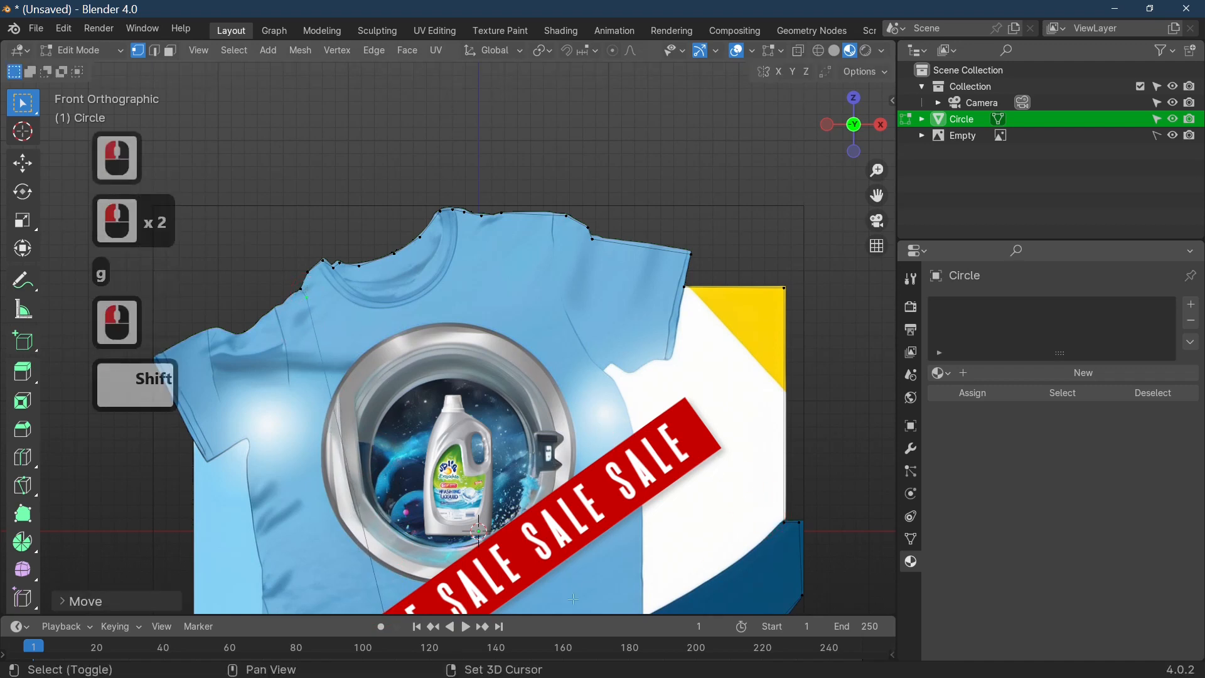
Move the next circle vertex onto the dark blue base's lower-left corner and adjust the neighbouring corner vertex onto the bottom edge.
{"action": "middle_click_drag", "start_coordinate": [750, 554], "coordinate": [633, 183], "text": "shift"}
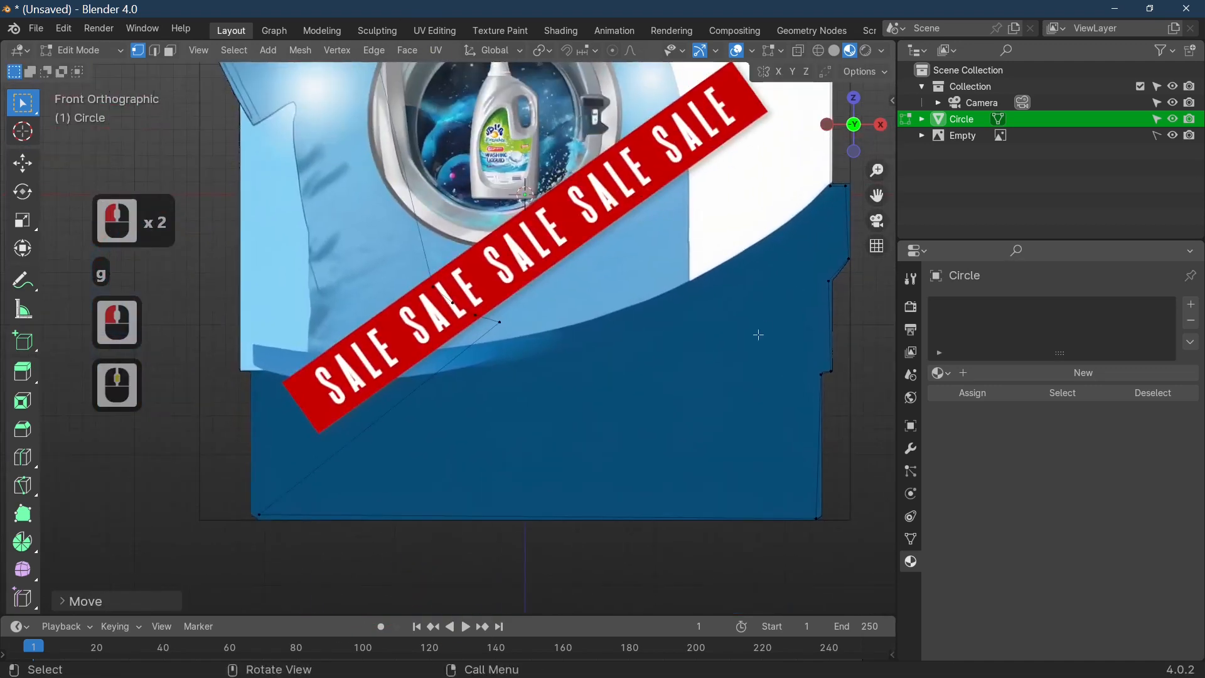
{"action": "left_click", "coordinate": [503, 323]}
{"action": "left_click", "coordinate": [552, 344]}
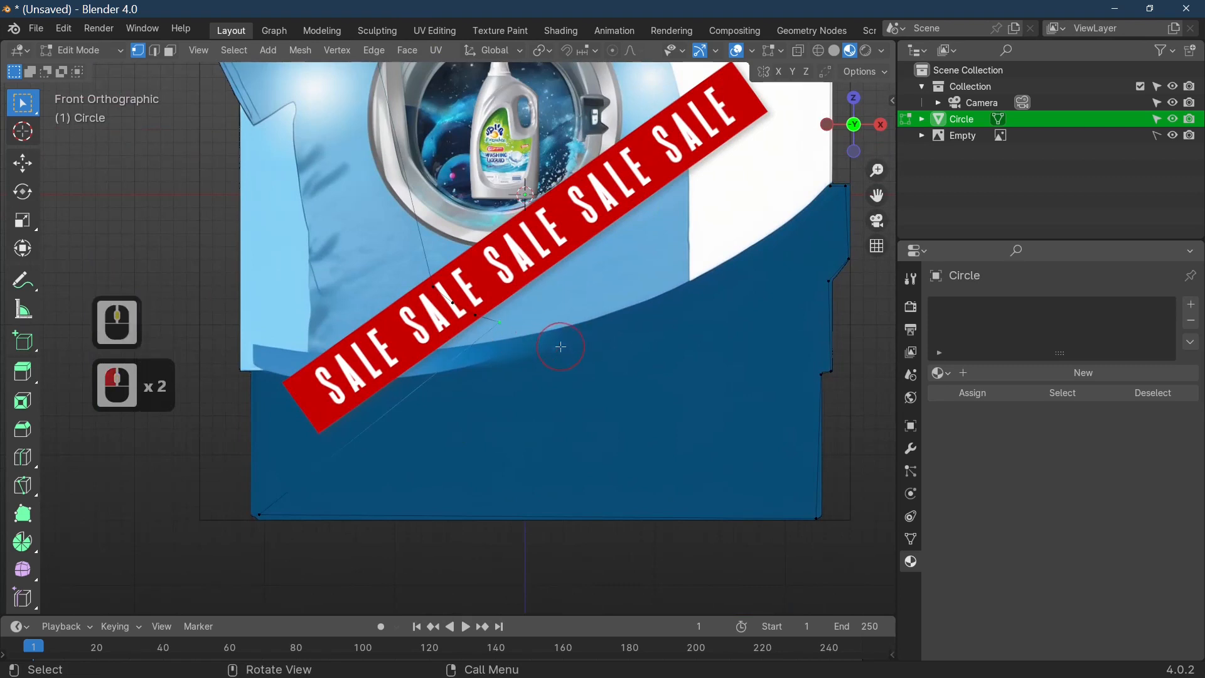
{"action": "key", "text": "g"}
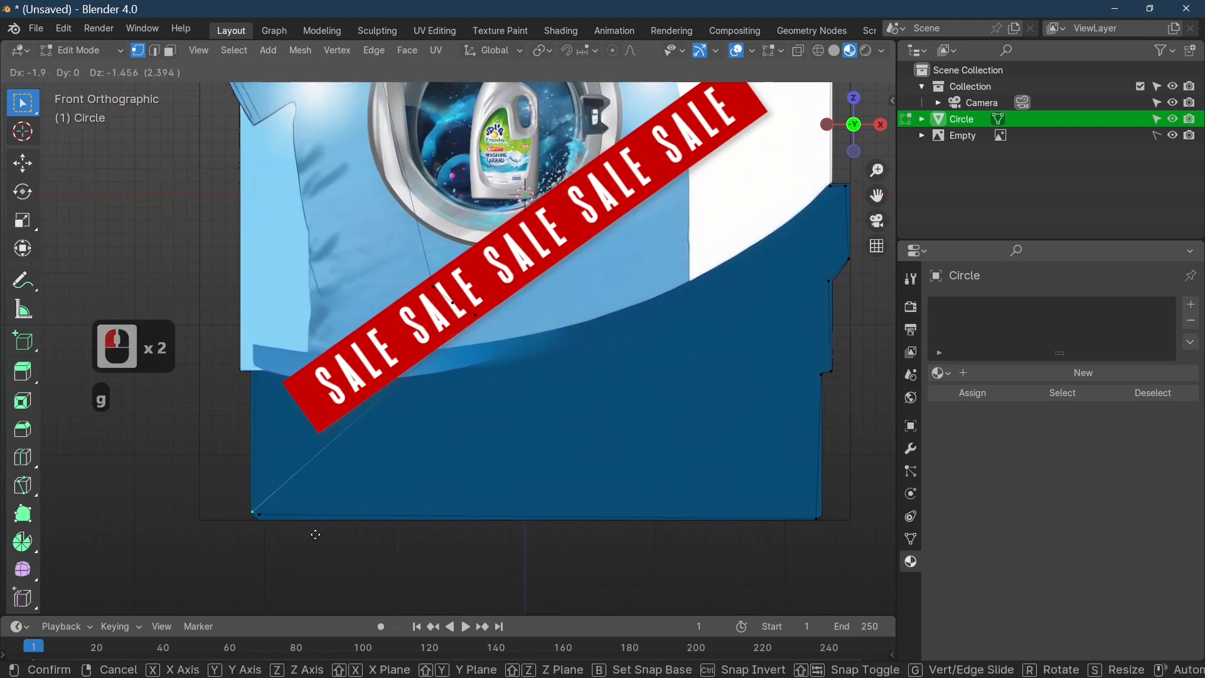
{"action": "left_click", "coordinate": [315, 535]}
{"action": "left_click", "coordinate": [295, 521]}
{"action": "key", "text": "g"}
{"action": "left_click", "coordinate": [297, 532]}
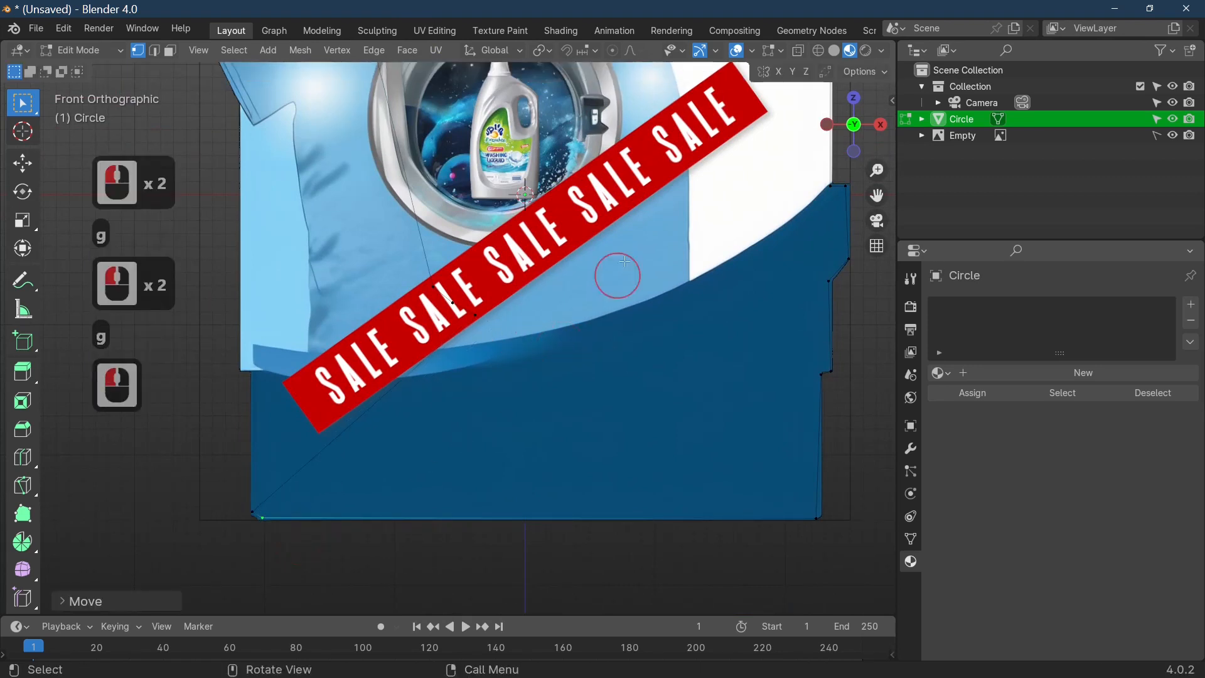
Move the next two circle vertices onto the left-side notch where the dark blue base meets the light blue panel.
{"action": "left_click", "coordinate": [538, 342]}
{"action": "key", "text": "g"}
{"action": "left_click", "coordinate": [312, 401]}
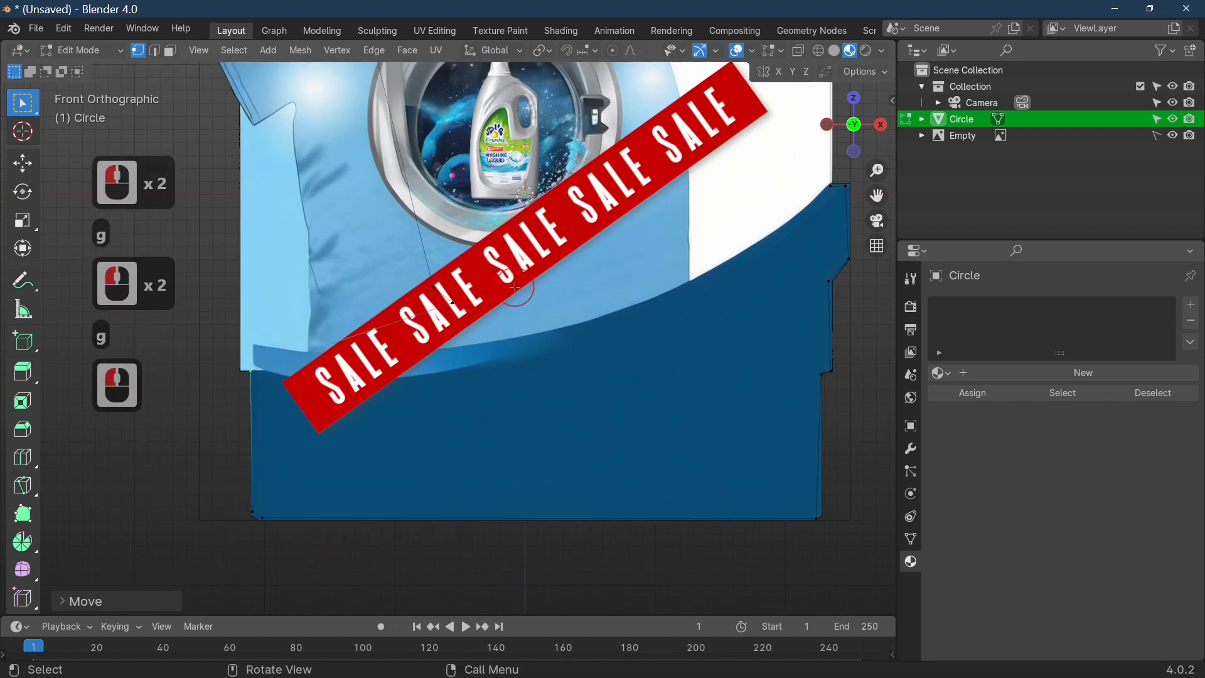
{"action": "left_click", "coordinate": [503, 301]}
{"action": "key", "text": "g"}
{"action": "left_click", "coordinate": [278, 366]}
{"action": "left_click", "coordinate": [278, 366]}
Move the next circle vertex up to where the left sleeve meets the light blue panel, and nudge the vertex at the panel's lower-left notch.
{"action": "left_click", "coordinate": [515, 266]}
{"action": "left_click", "coordinate": [456, 299]}
{"action": "key", "text": "g"}
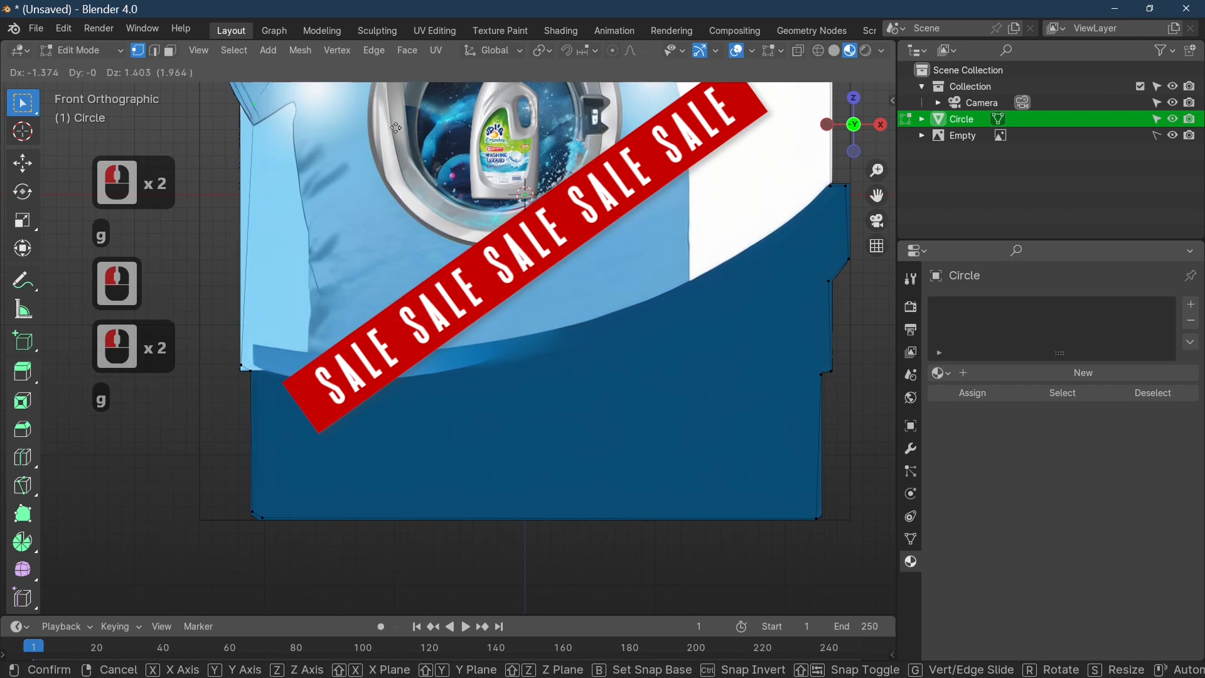
{"action": "left_click", "coordinate": [372, 133]}
{"action": "left_click", "coordinate": [275, 346]}
{"action": "key", "text": "g"}
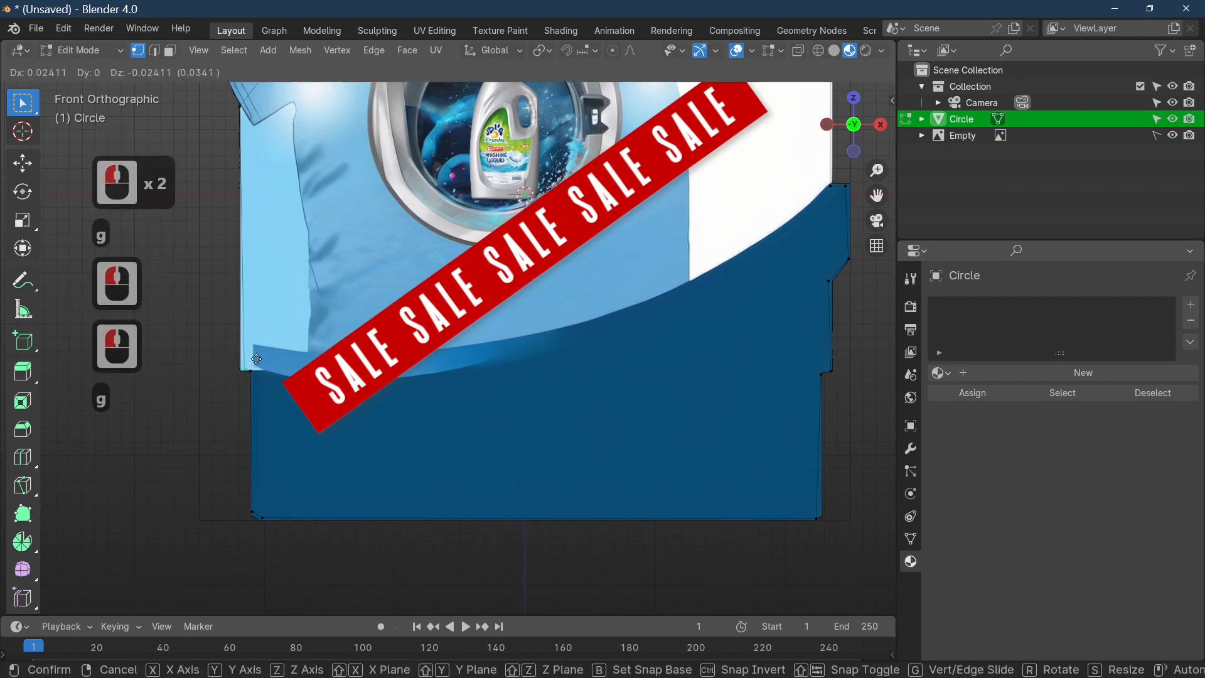
{"action": "left_click", "coordinate": [253, 358]}
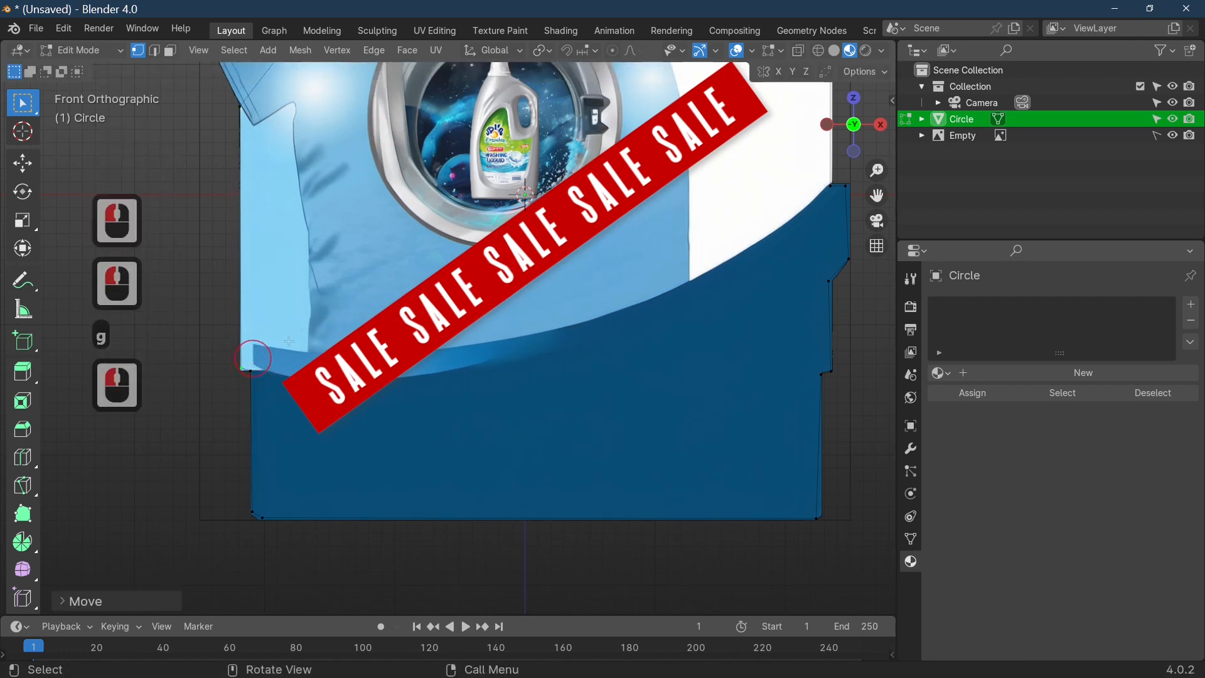
{"action": "left_click", "coordinate": [552, 187]}
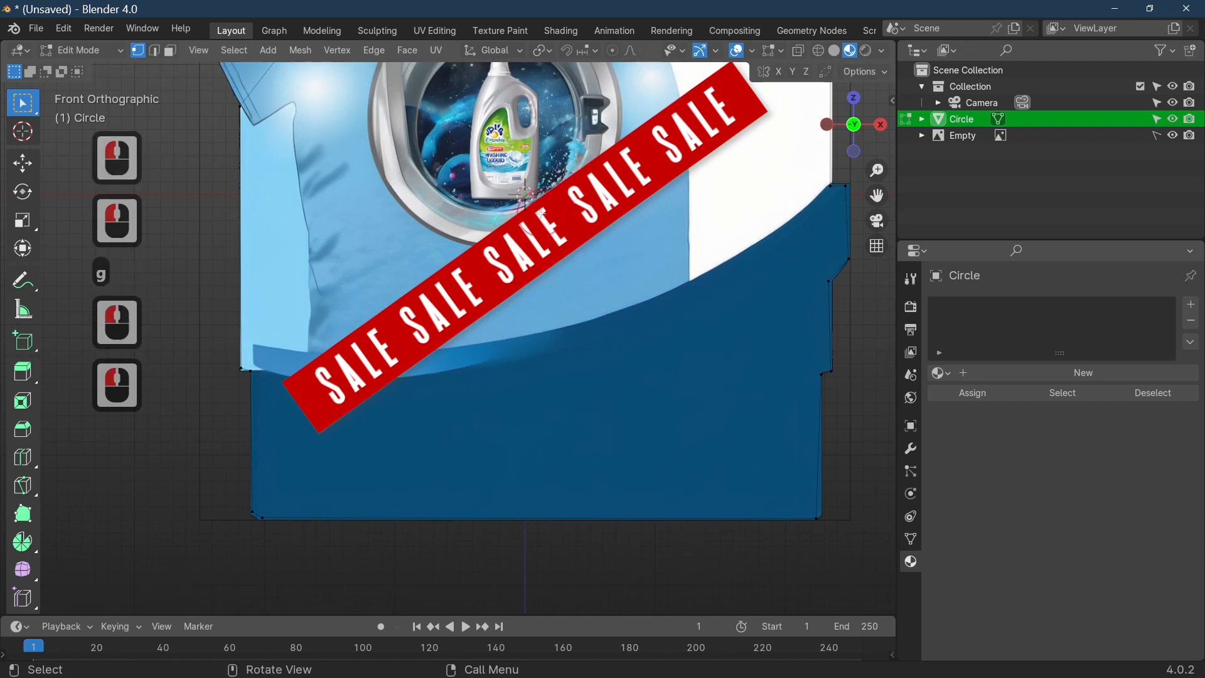
{"action": "left_click", "coordinate": [579, 214]}
{"action": "scroll", "coordinate": [599, 293], "scroll_direction": "down", "scroll_amount": 3}
{"action": "left_click", "coordinate": [611, 270]}
{"action": "left_click_drag", "start_coordinate": [498, 201], "coordinate": [706, 342]}
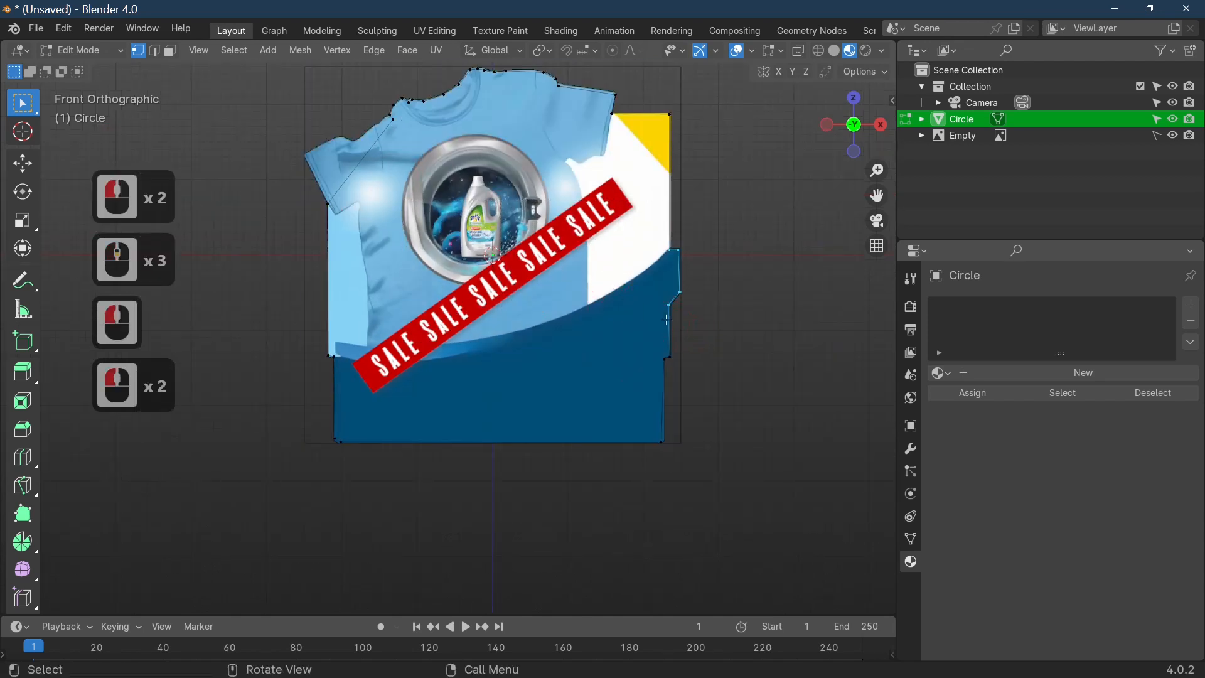
{"action": "left_click", "coordinate": [708, 452]}
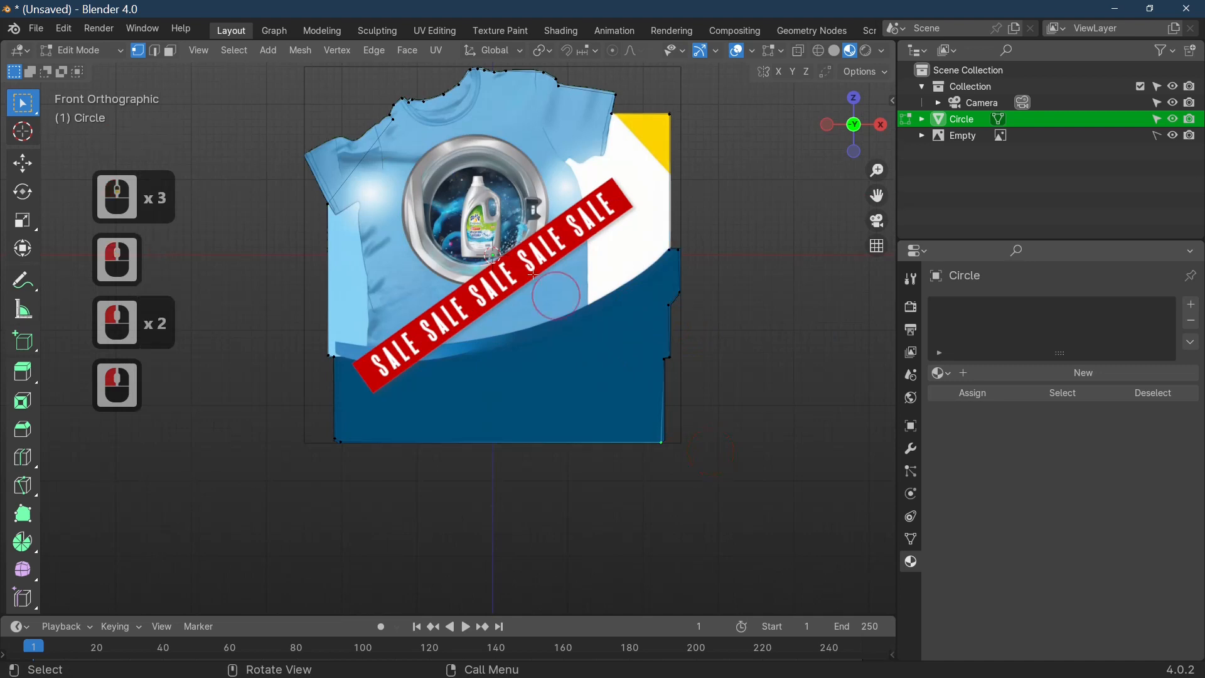
Select all vertices of the circle outline and subdivide it once.
{"action": "key", "text": "a"}
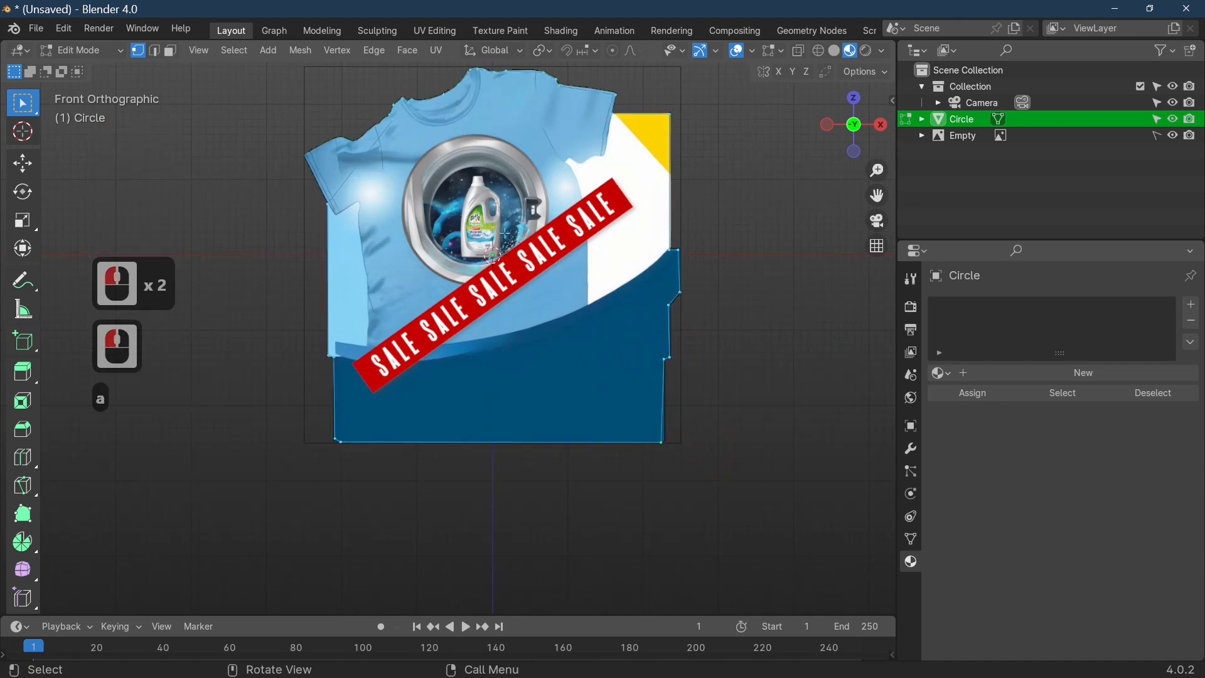
{"action": "right_click", "coordinate": [606, 285]}
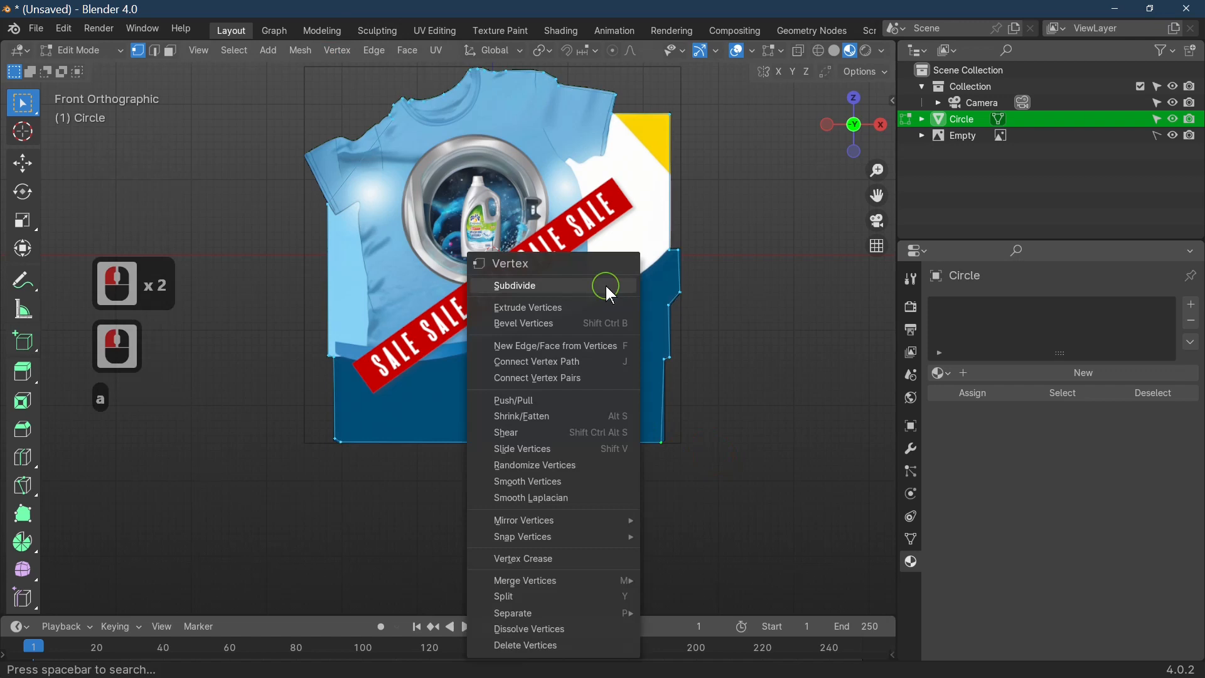
{"action": "left_click", "coordinate": [565, 288]}
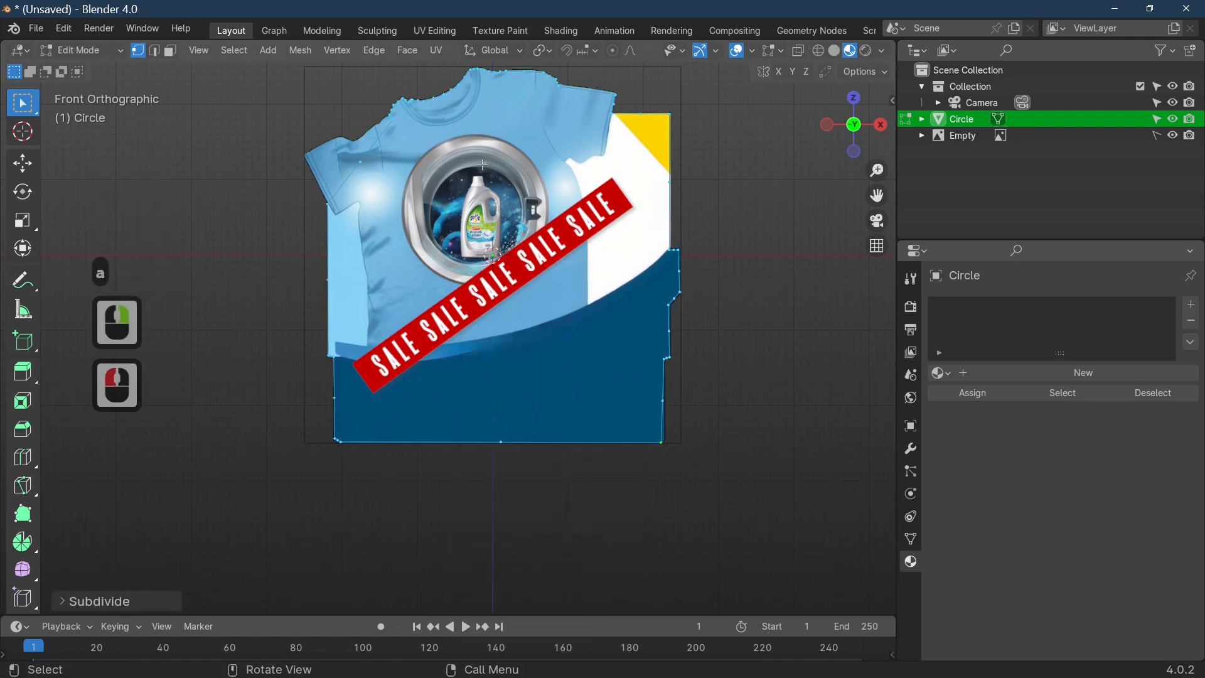
Move two subdivided outline vertices onto the outer upper corner of the shirt's left sleeve.
{"action": "middle_click_drag", "start_coordinate": [411, 142], "coordinate": [452, 207], "text": "shift"}
{"action": "scroll", "coordinate": [477, 232], "scroll_direction": "up", "scroll_amount": 4}
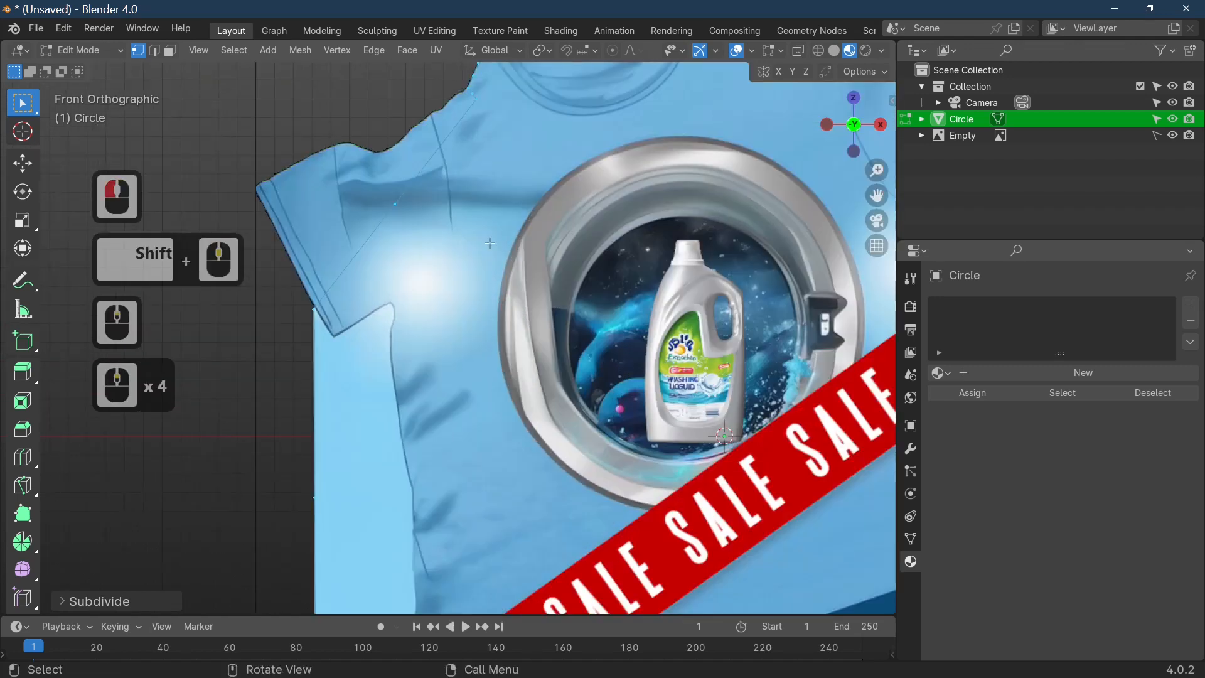
{"action": "scroll", "coordinate": [489, 245], "scroll_direction": "up", "scroll_amount": 1}
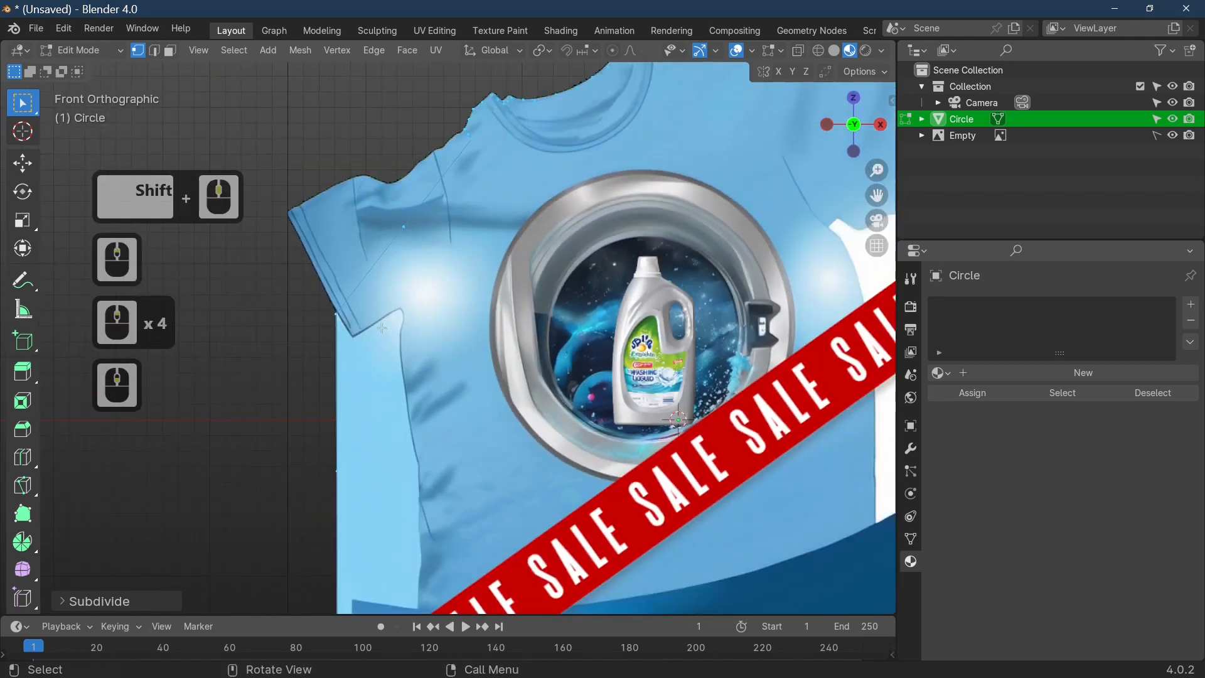
{"action": "left_click", "coordinate": [379, 307]}
{"action": "left_click", "coordinate": [476, 193]}
{"action": "left_click", "coordinate": [414, 237]}
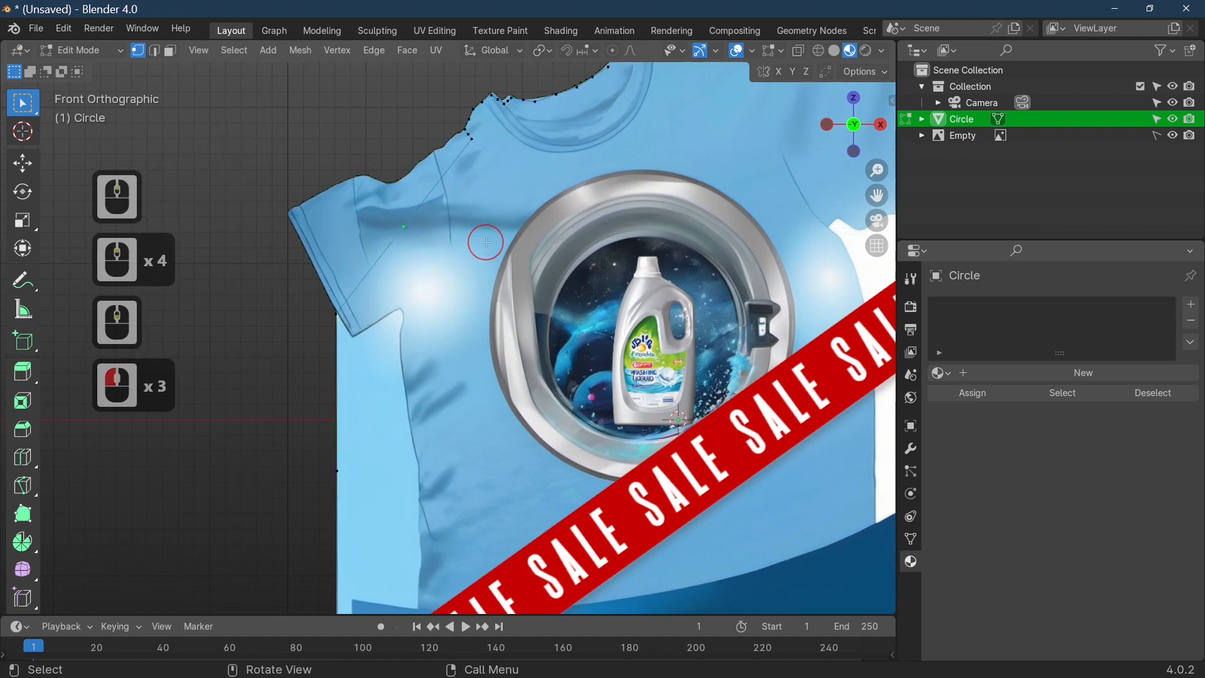
{"action": "key", "text": "g"}
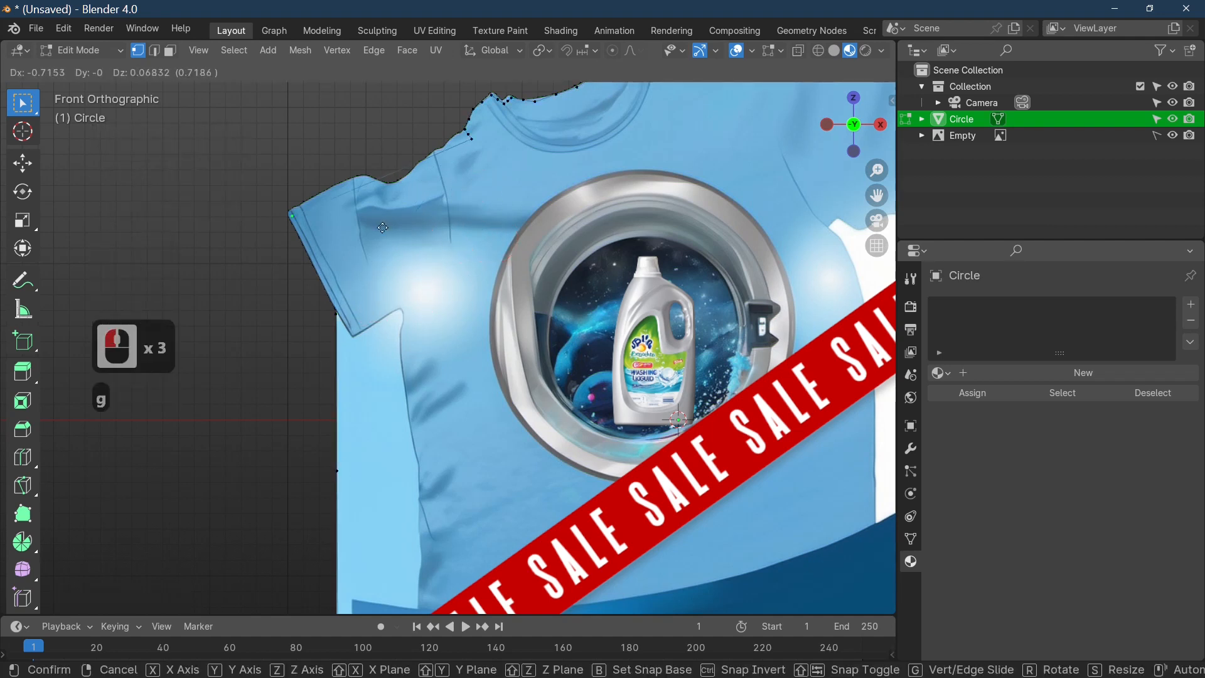
{"action": "left_click", "coordinate": [383, 227]}
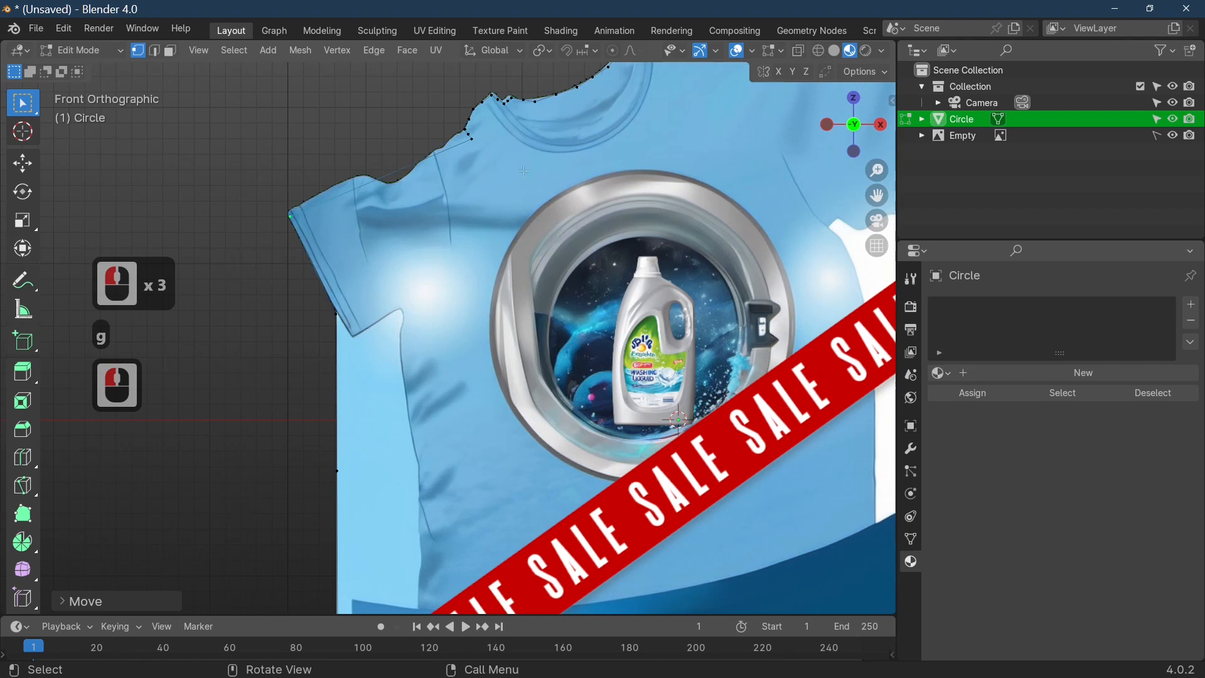
{"action": "left_click", "coordinate": [473, 139]}
{"action": "key", "text": "g"}
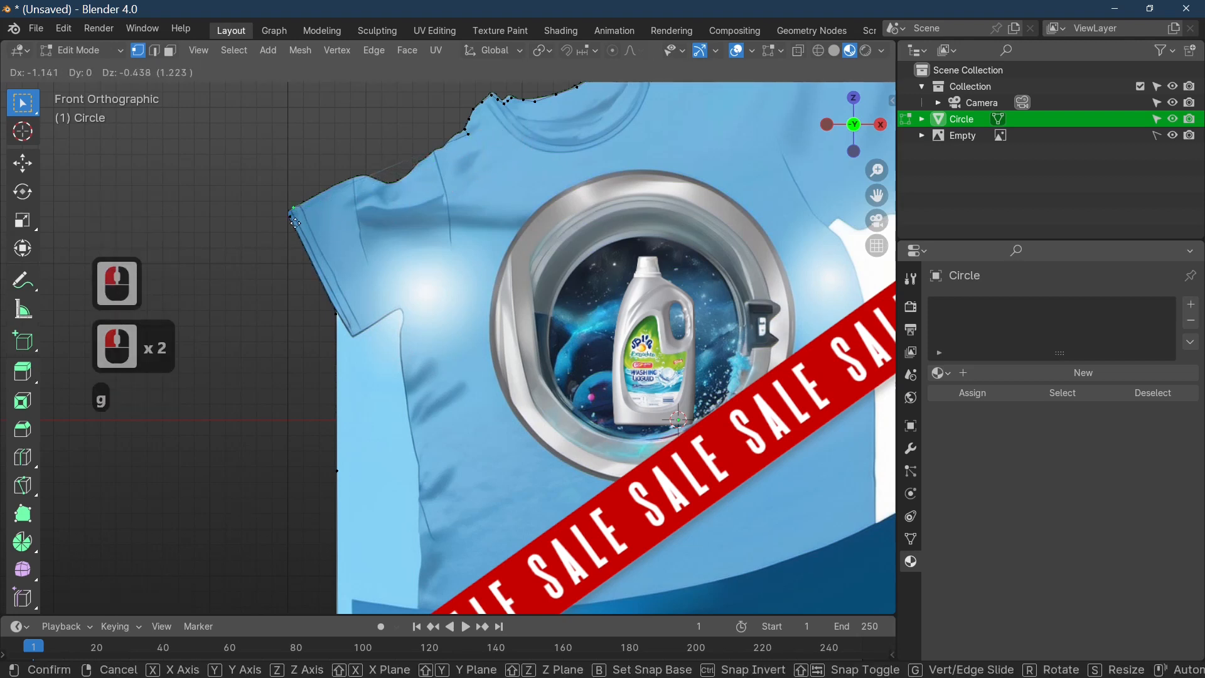
{"action": "left_click", "coordinate": [296, 223]}
Move the next two outline vertices onto the left sleeve's upper edge, at its crest and just right of it.
{"action": "left_click", "coordinate": [504, 142]}
{"action": "left_click", "coordinate": [471, 148]}
{"action": "key", "text": "g"}
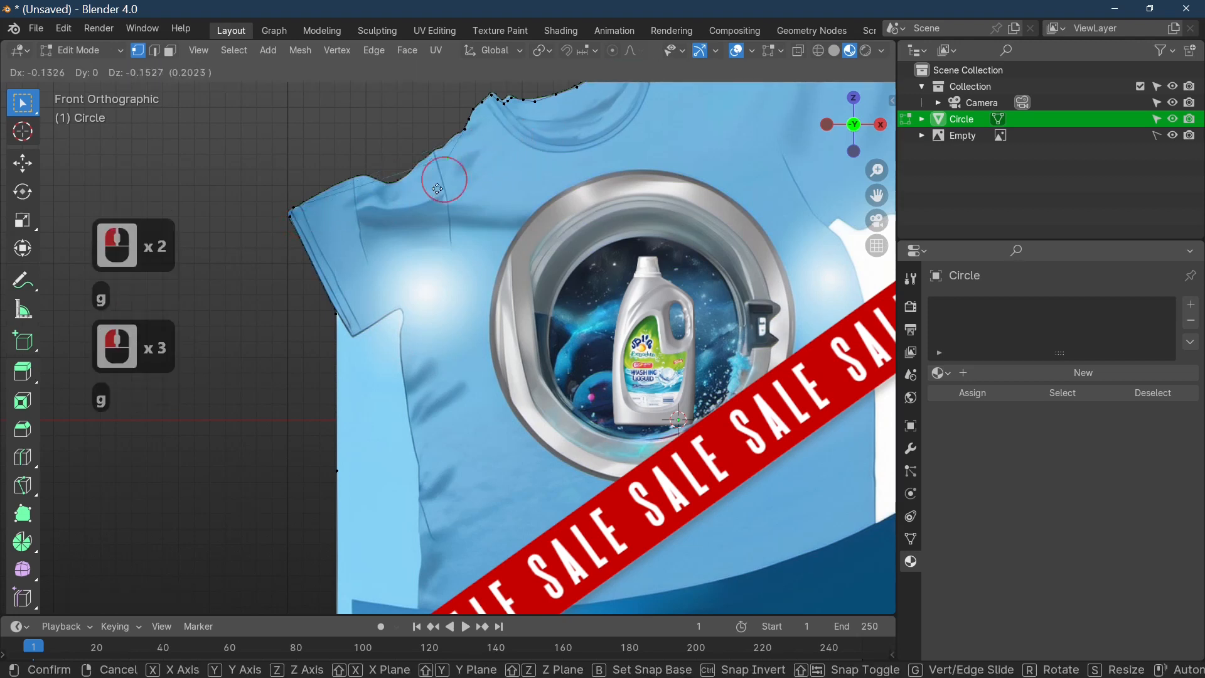
{"action": "left_click", "coordinate": [433, 190]}
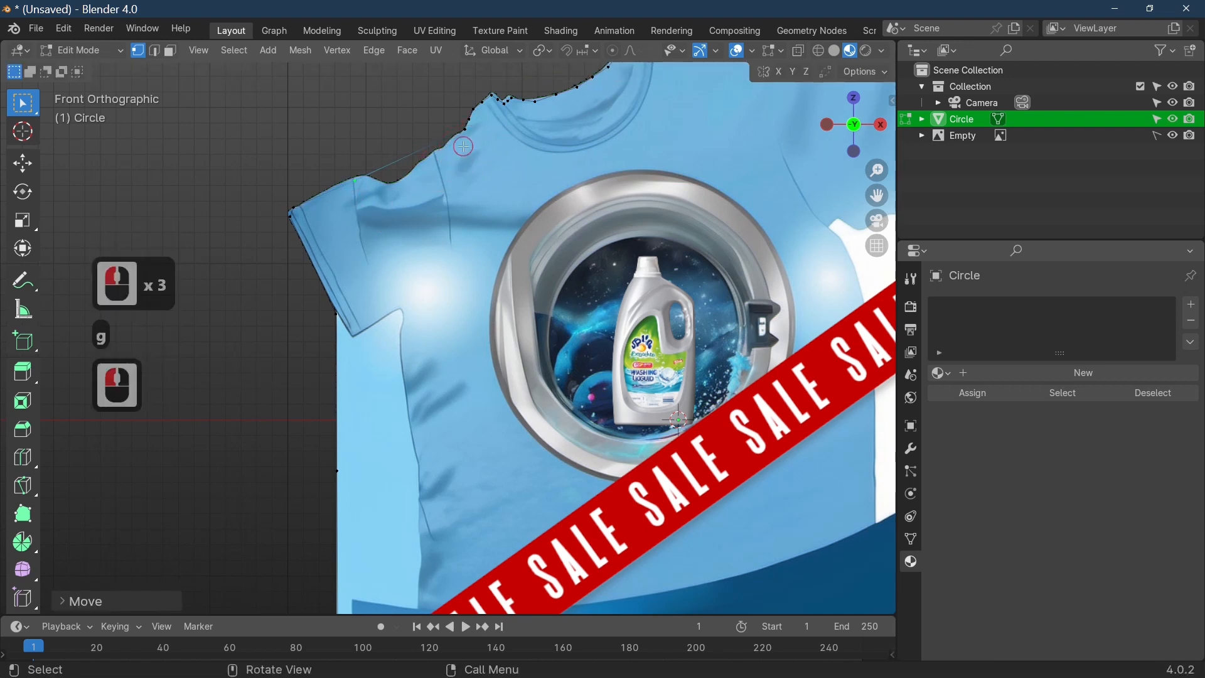
{"action": "left_click", "coordinate": [464, 146]}
{"action": "key", "text": "g"}
{"action": "left_click", "coordinate": [387, 217]}
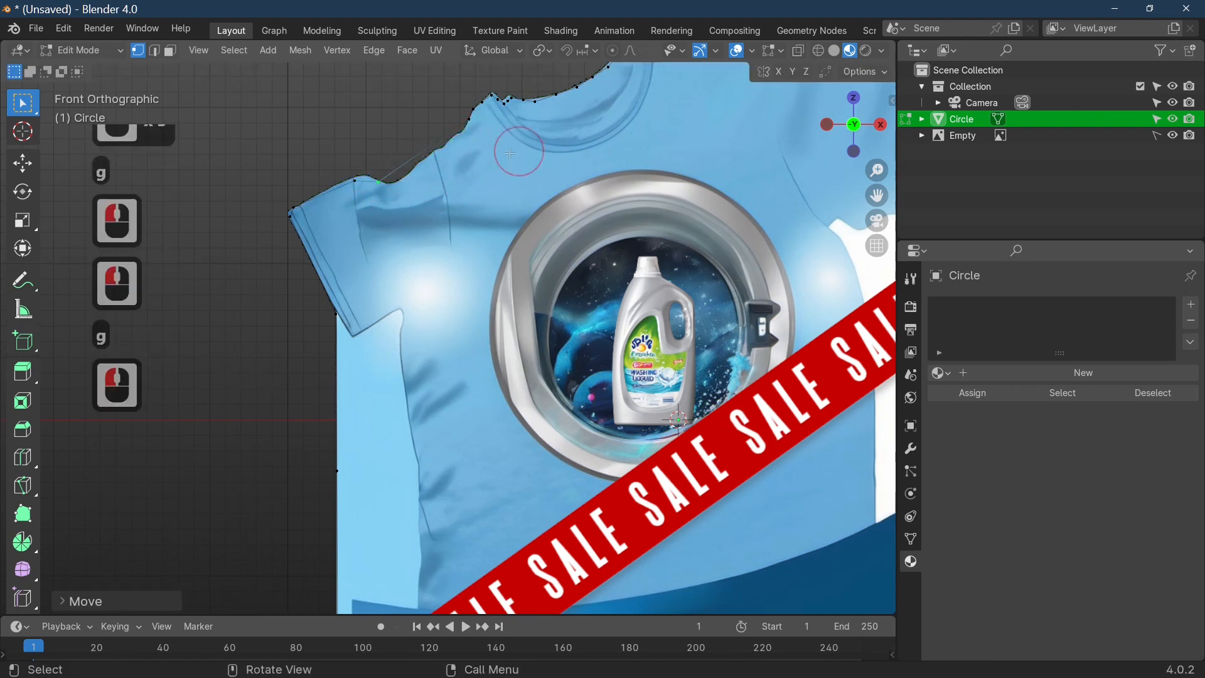
Move the next two outline vertices into the dip right of the left sleeve's crest and onto the shoulder slope above it.
{"action": "left_click", "coordinate": [507, 150]}
{"action": "left_click", "coordinate": [487, 141]}
{"action": "key", "text": "g"}
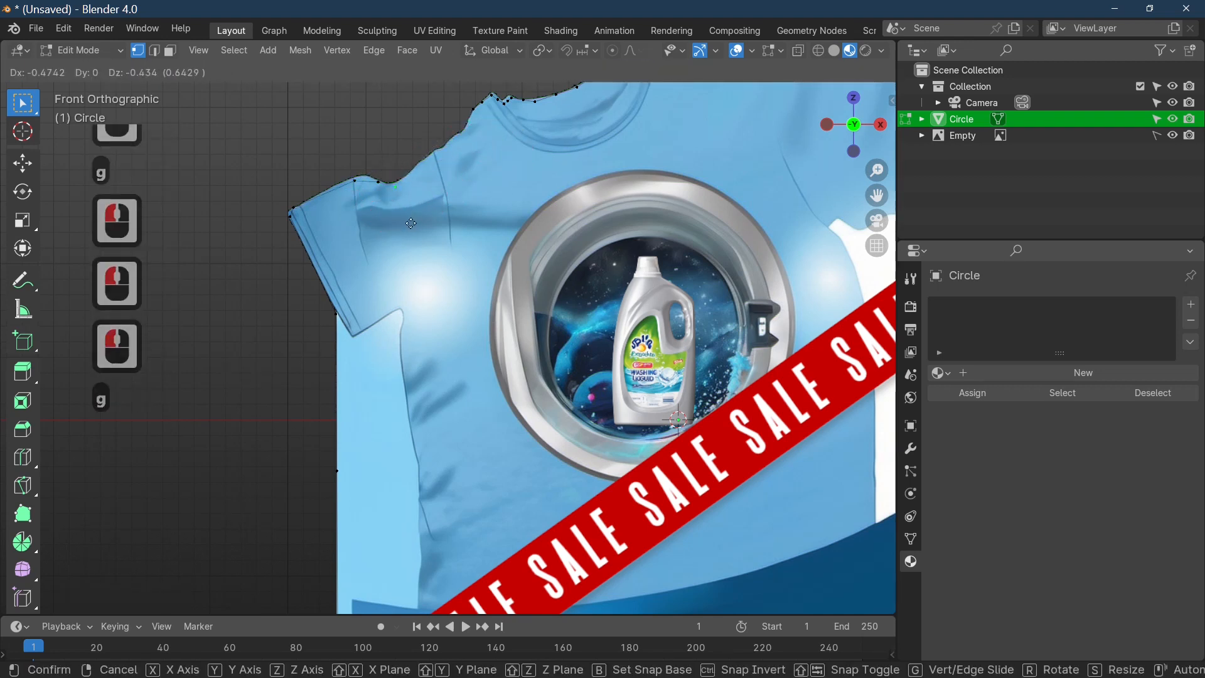
{"action": "left_click", "coordinate": [436, 210]}
{"action": "left_click", "coordinate": [484, 126]}
{"action": "key", "text": "g"}
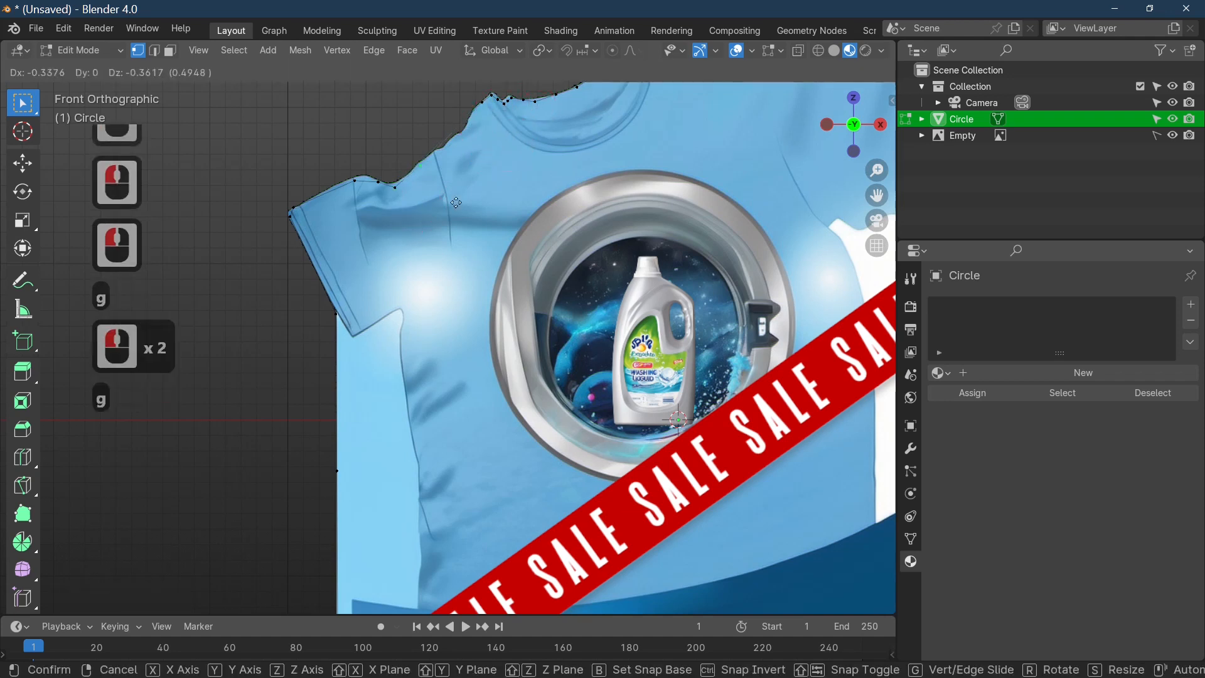
{"action": "left_click", "coordinate": [458, 196]}
Move the next two outline vertices up along the shirt's left shoulder slope, following the artwork edge.
{"action": "left_click", "coordinate": [495, 122]}
{"action": "key", "text": "g"}
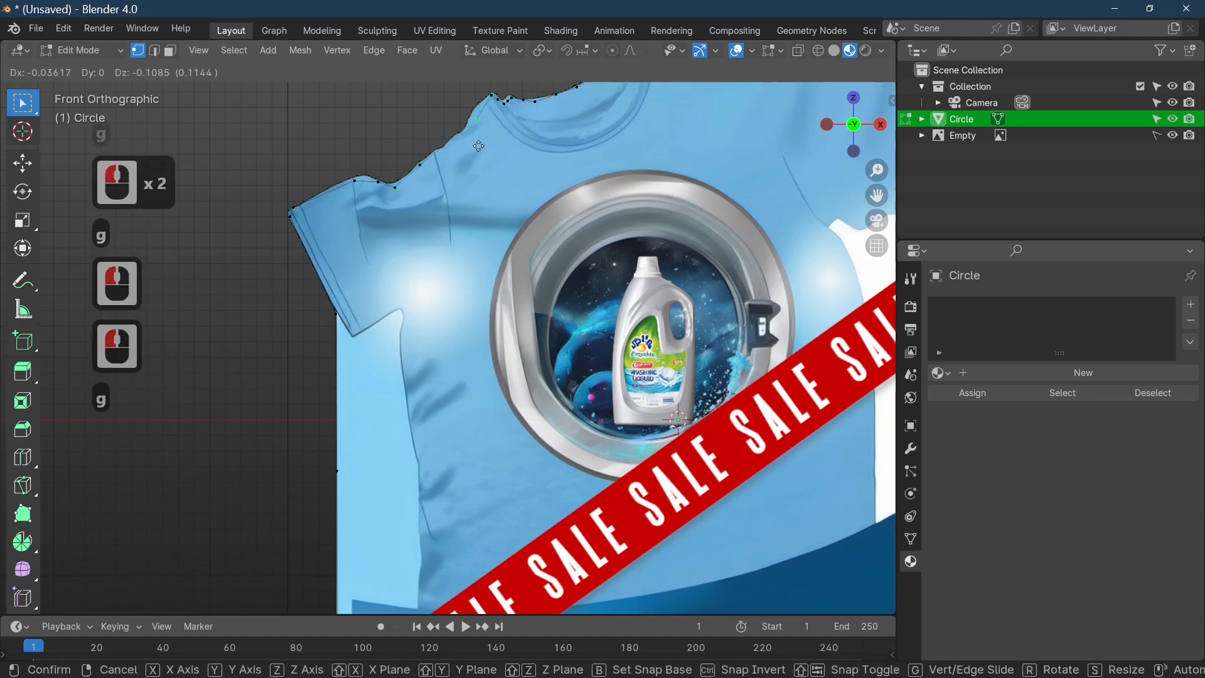
{"action": "left_click", "coordinate": [442, 174]}
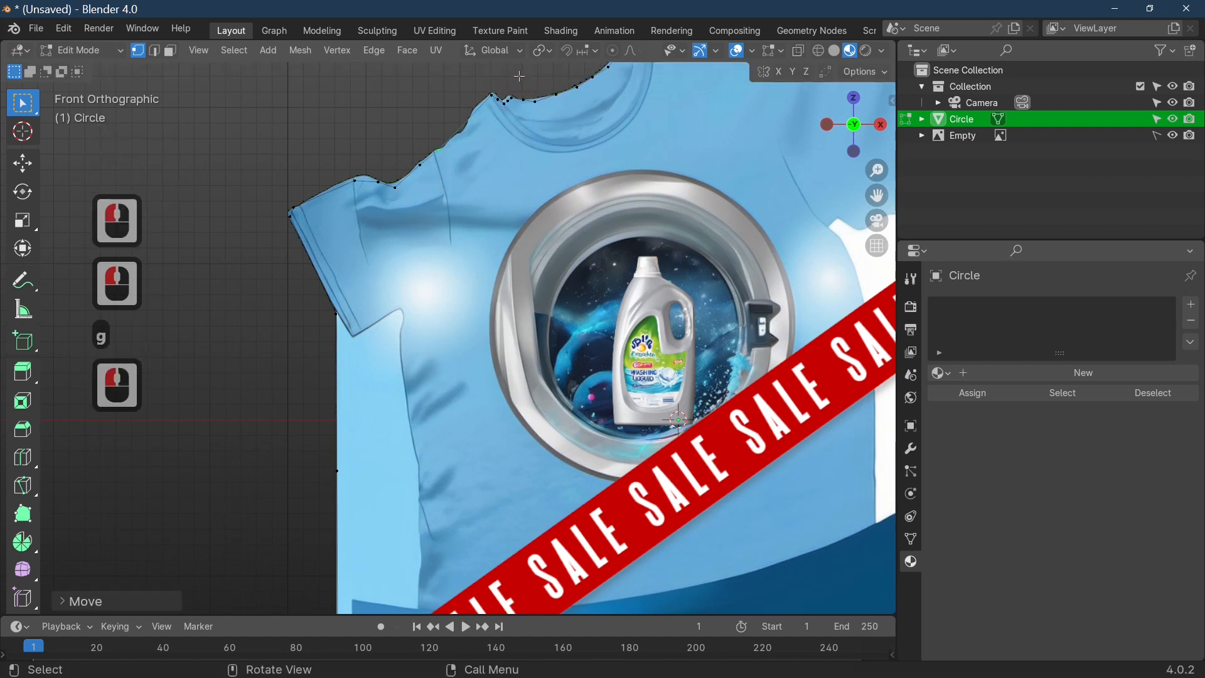
{"action": "left_click", "coordinate": [496, 84]}
{"action": "key", "text": "g"}
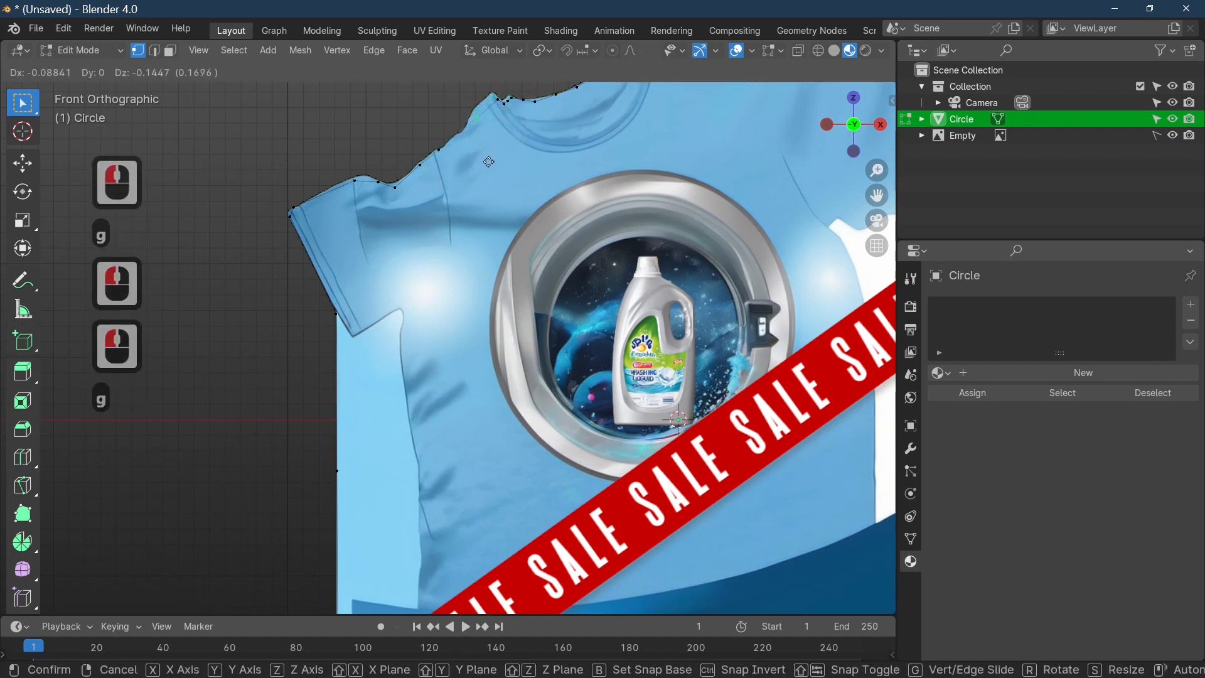
{"action": "left_click", "coordinate": [521, 123]}
Move the next three outline vertices onto the top of the left shoulder slope and the left corner of the shirt's collar.
{"action": "left_click", "coordinate": [508, 104]}
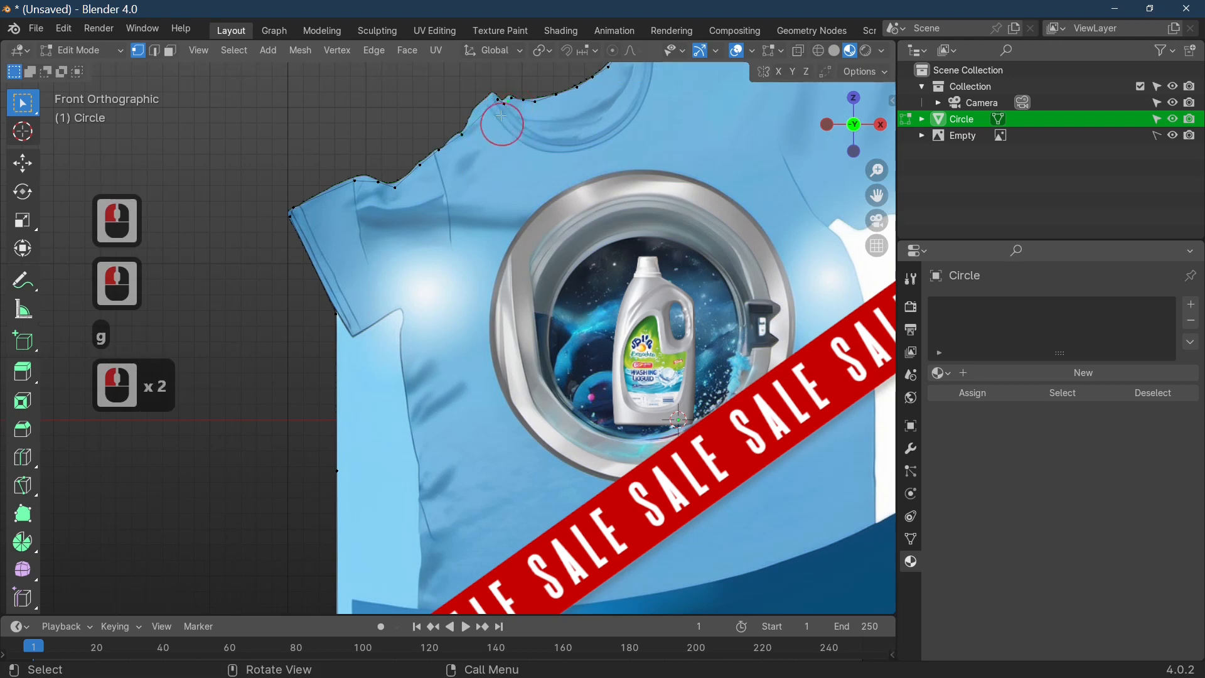
{"action": "left_click", "coordinate": [498, 101]}
{"action": "key", "text": "g"}
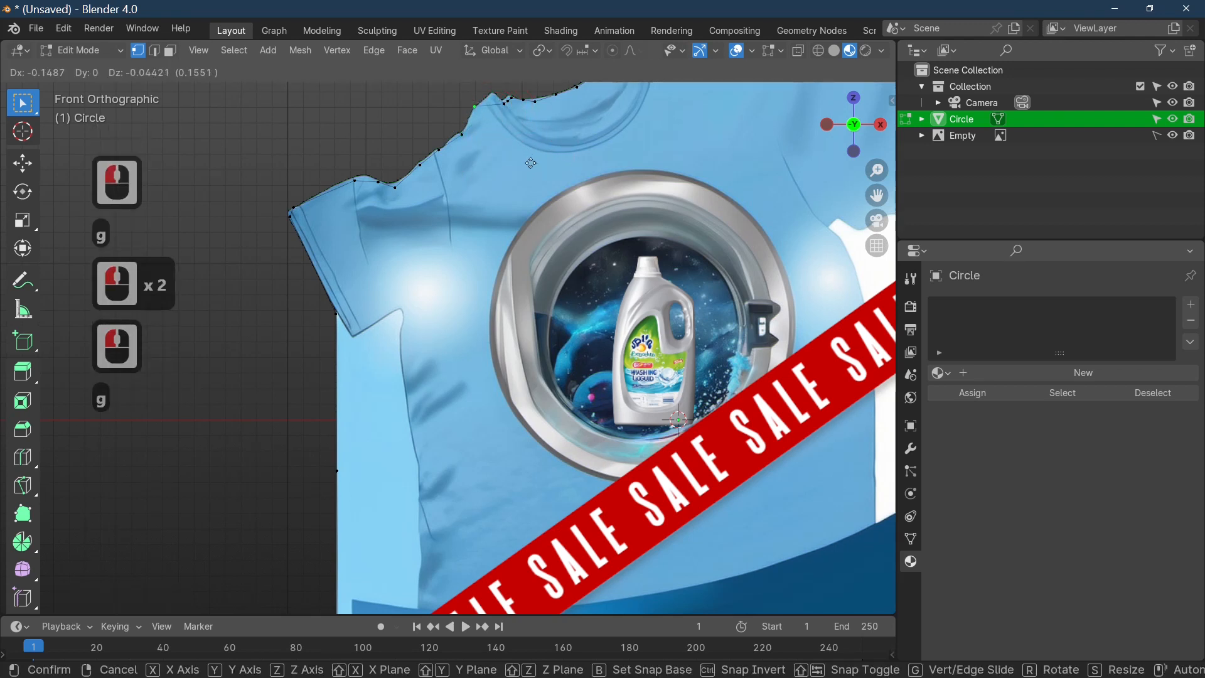
{"action": "left_click", "coordinate": [532, 165]}
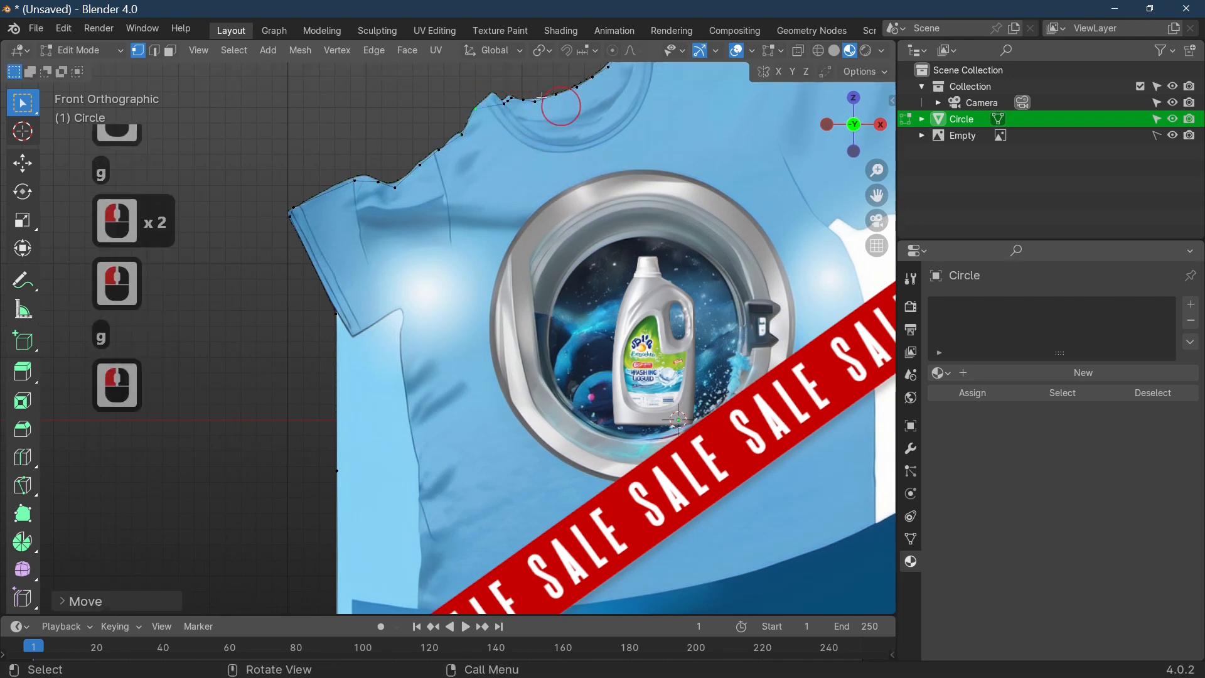
{"action": "left_click", "coordinate": [506, 102]}
{"action": "key", "text": "g"}
{"action": "left_click", "coordinate": [539, 127]}
{"action": "left_click", "coordinate": [519, 113]}
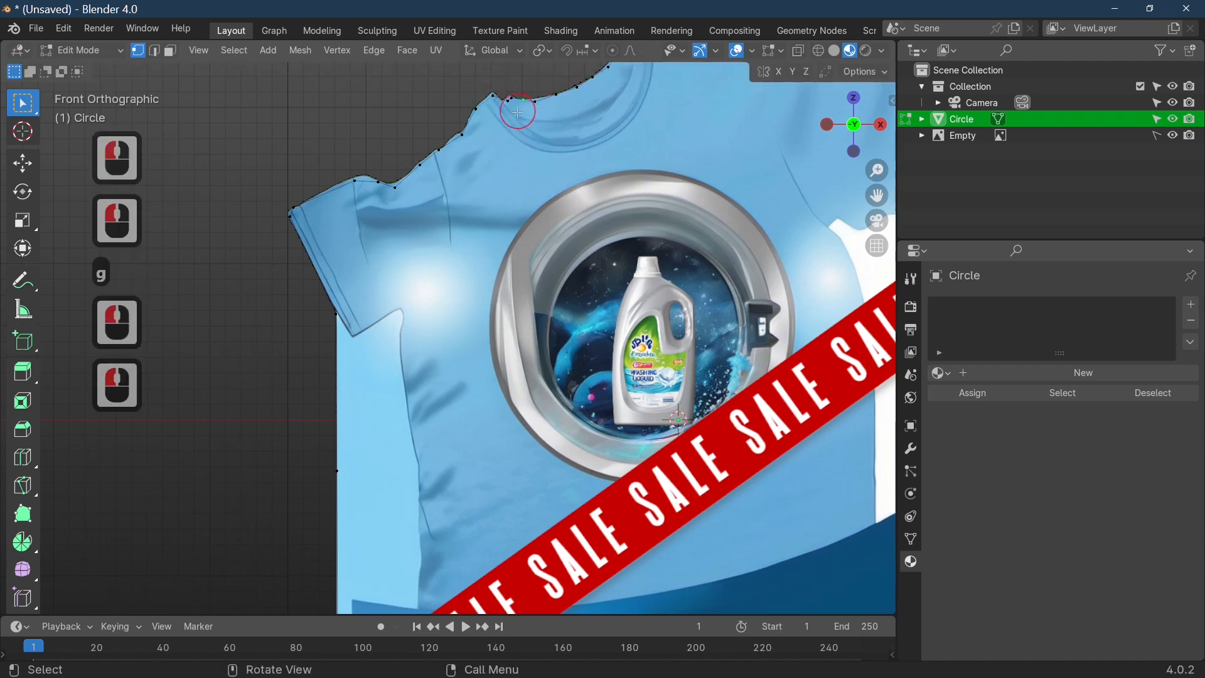
{"action": "left_click", "coordinate": [507, 106]}
{"action": "key", "text": "g"}
{"action": "left_click", "coordinate": [528, 133]}
Extrude the whole outline inward as a smaller scaled ring and shift the inner loop down to center it.
{"action": "scroll", "coordinate": [693, 156], "scroll_direction": "down", "scroll_amount": 3}
{"action": "middle_click_drag", "start_coordinate": [784, 327], "coordinate": [716, 328]}
{"action": "scroll", "coordinate": [735, 381], "scroll_direction": "down", "scroll_amount": 3}
{"action": "key", "text": "a"}
{"action": "scroll", "coordinate": [769, 341], "scroll_direction": "down", "scroll_amount": 3}
{"action": "key", "text": "KP_1"}
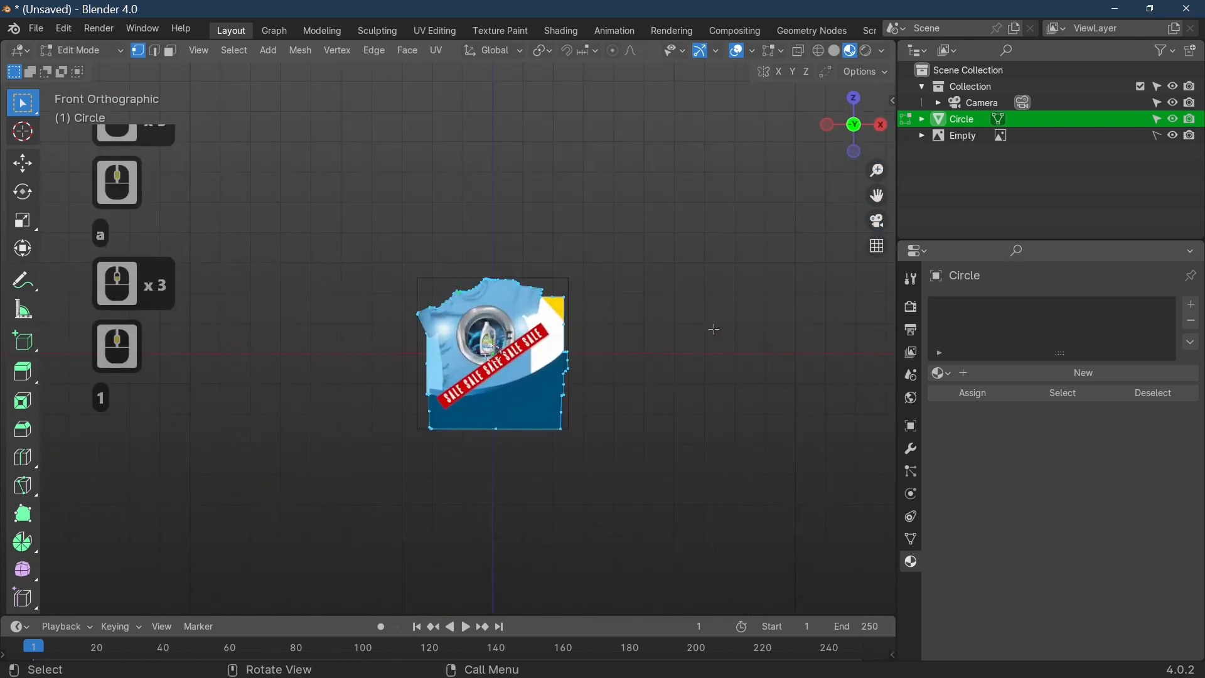
{"action": "key", "text": "e"}
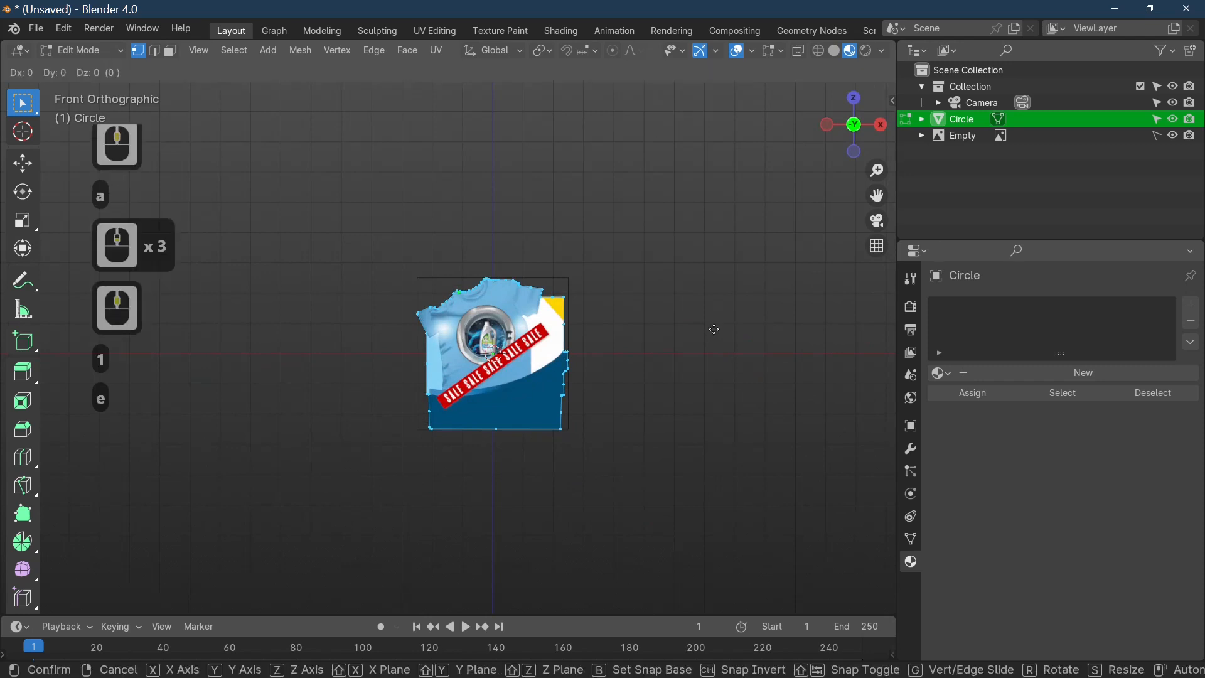
{"action": "key", "text": "s"}
{"action": "left_click", "coordinate": [634, 344]}
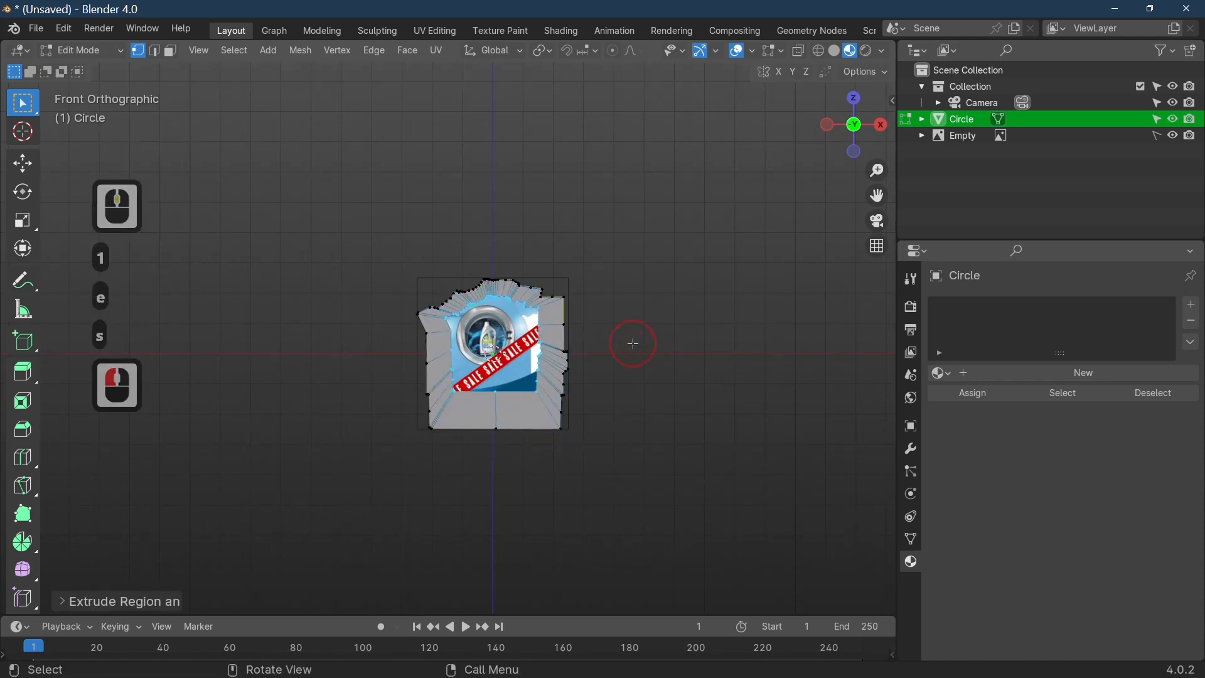
{"action": "key", "text": "g"}
{"action": "left_click", "coordinate": [637, 357]}
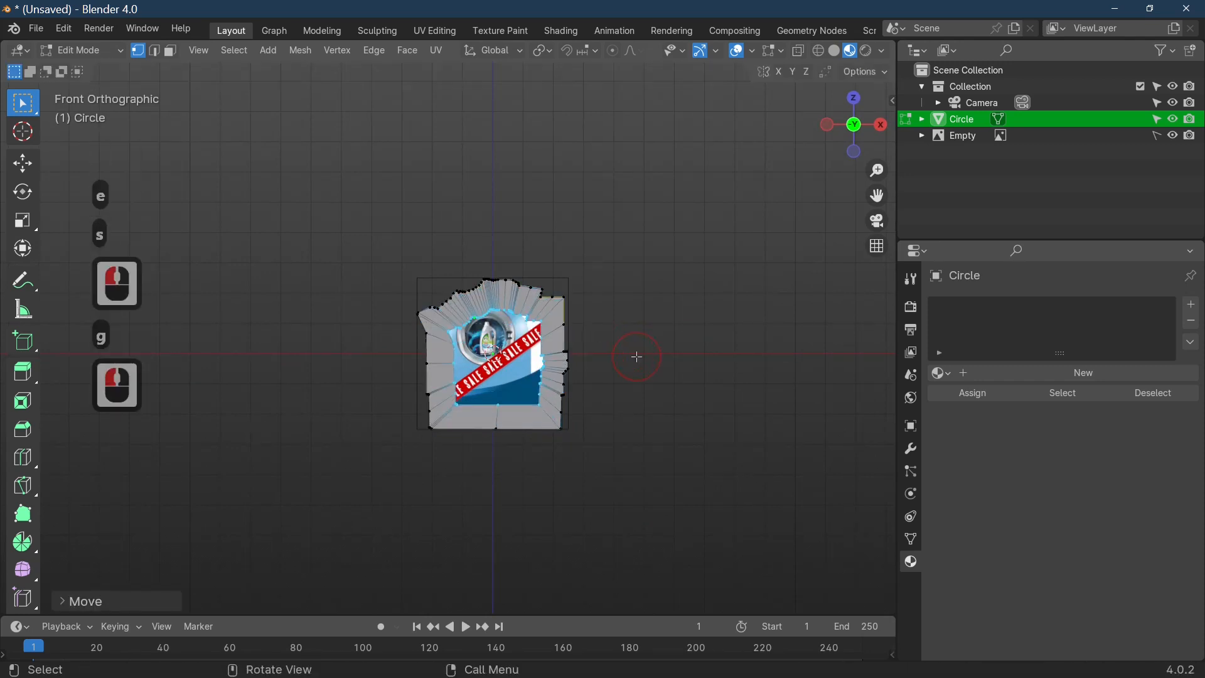
Extrude and scale the inner loop inward once more, fill its opening with a face, and return to Object Mode.
{"action": "key", "text": "e"}
{"action": "key", "text": "s"}
{"action": "left_click", "coordinate": [601, 356]}
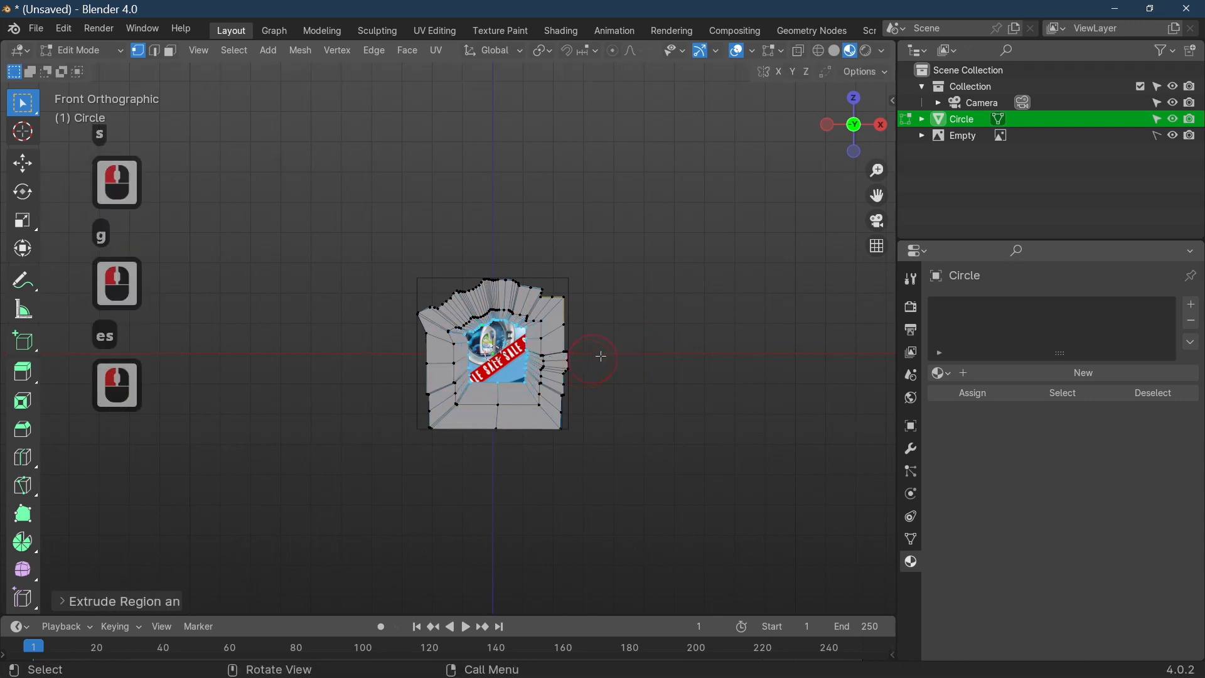
{"action": "key", "text": "f"}
{"action": "key", "text": "Tab"}
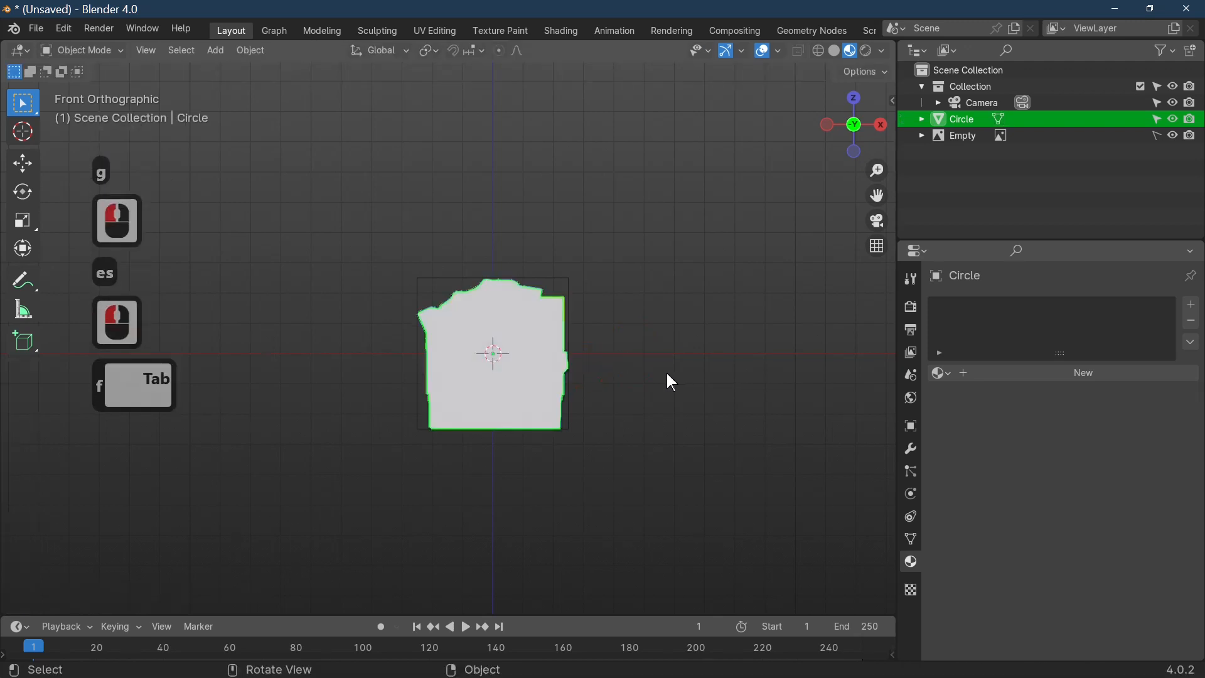
Add a Solidify modifier to the cut-out shape with a thickness of 0.02.
{"action": "middle_click_drag", "start_coordinate": [667, 374], "coordinate": [654, 427]}
{"action": "scroll", "coordinate": [646, 416], "scroll_direction": "up", "scroll_amount": 3}
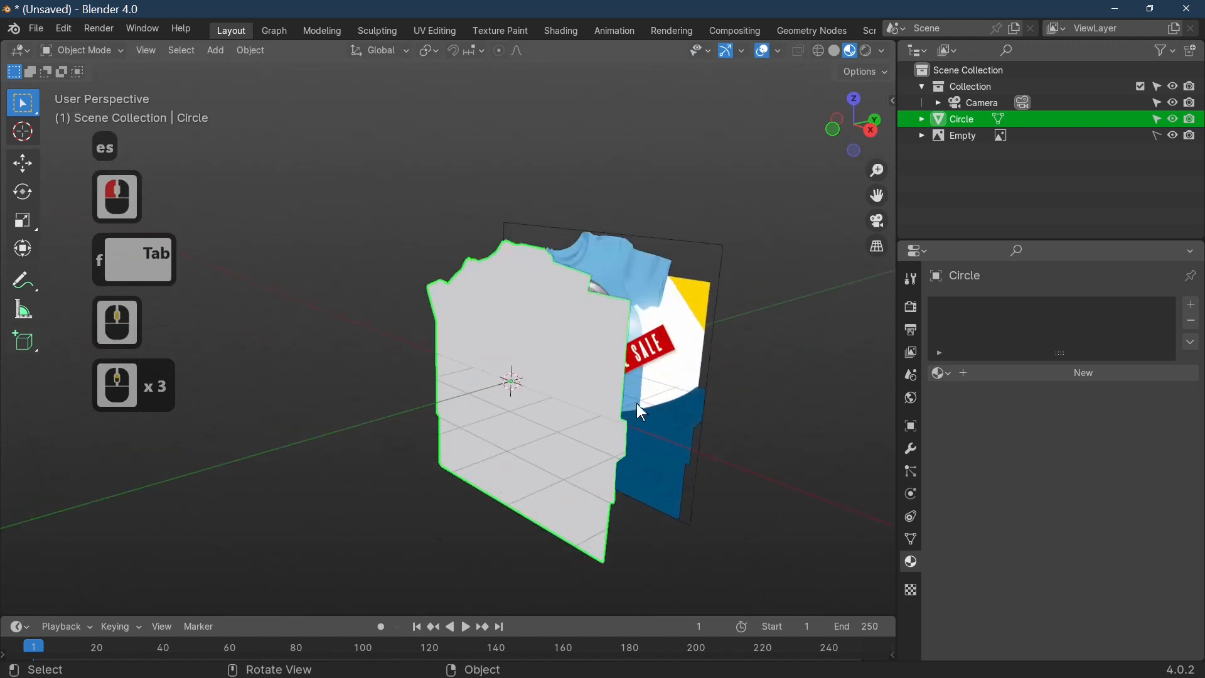
{"action": "left_click", "coordinate": [702, 388]}
{"action": "left_click", "coordinate": [592, 398]}
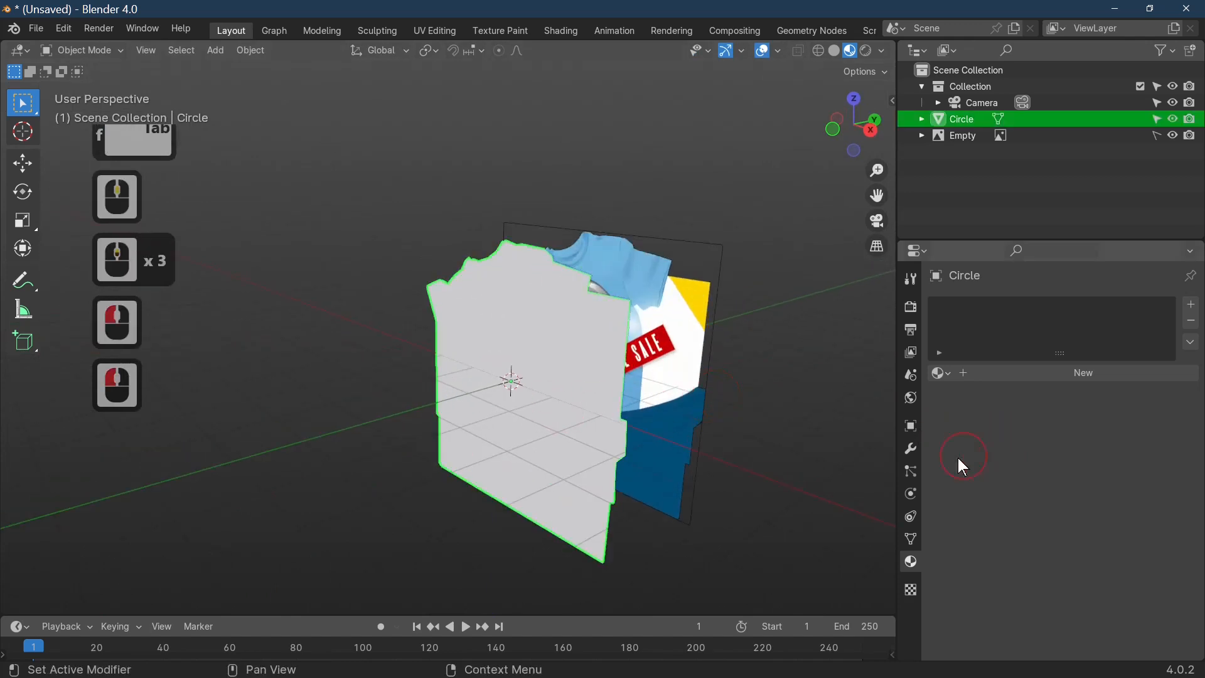
{"action": "left_click", "coordinate": [911, 448]}
{"action": "left_click", "coordinate": [1042, 303]}
{"action": "left_click", "coordinate": [912, 447]}
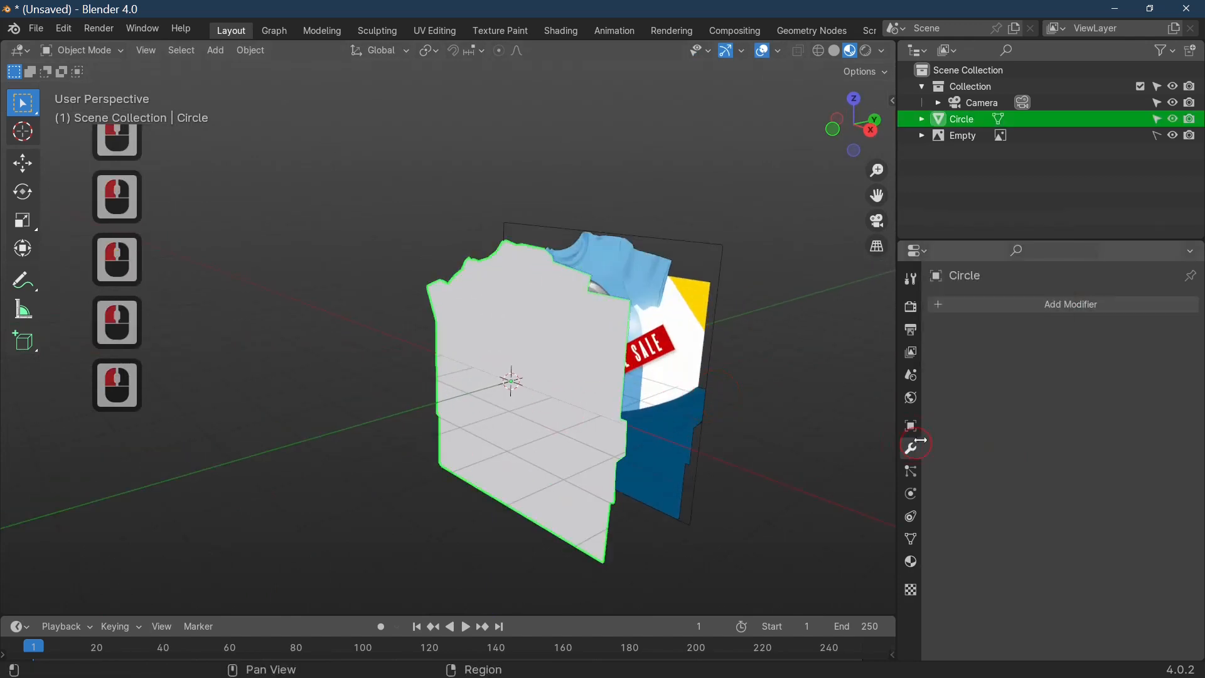
{"action": "left_click", "coordinate": [1058, 301]}
{"action": "mouse_move", "coordinate": [1057, 302]}
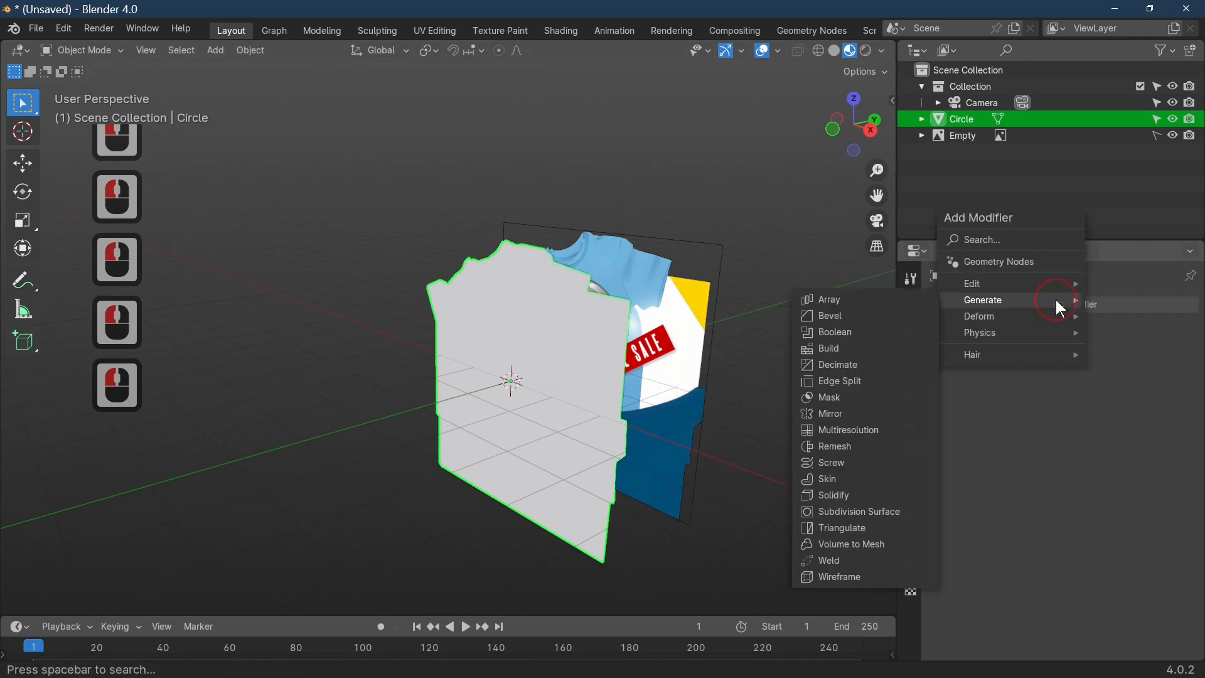
{"action": "left_click", "coordinate": [854, 497]}
{"action": "left_click", "coordinate": [1107, 377]}
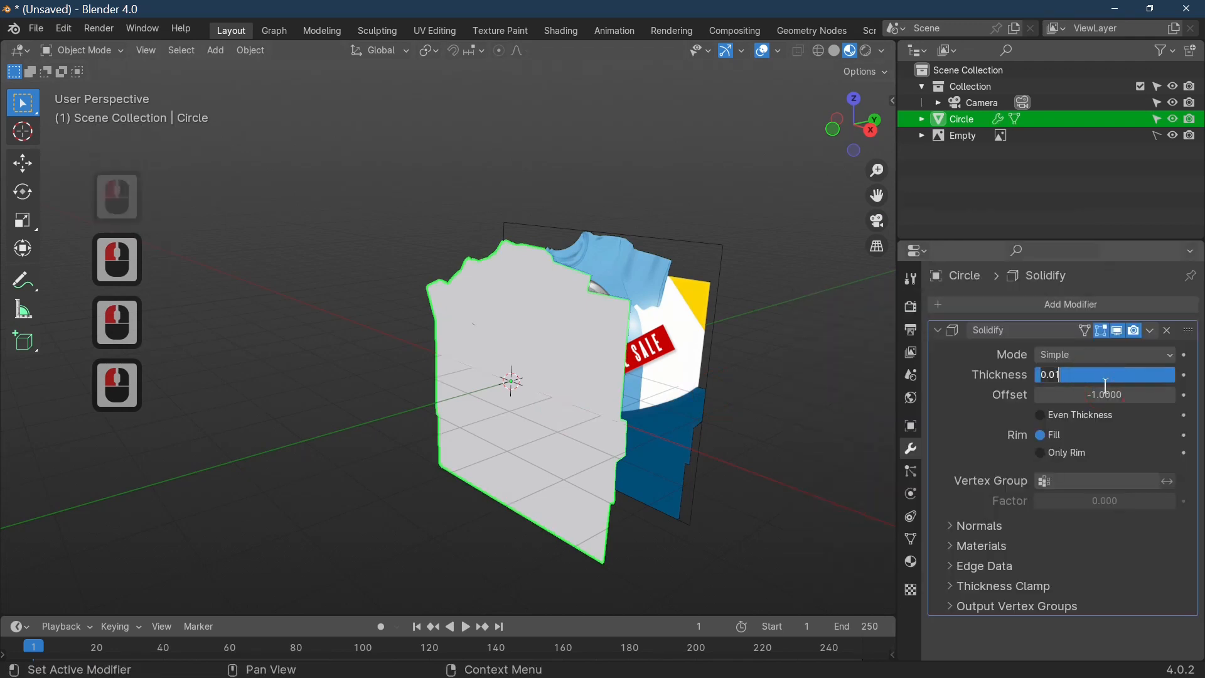
{"action": "key", "text": "BackSpace"}
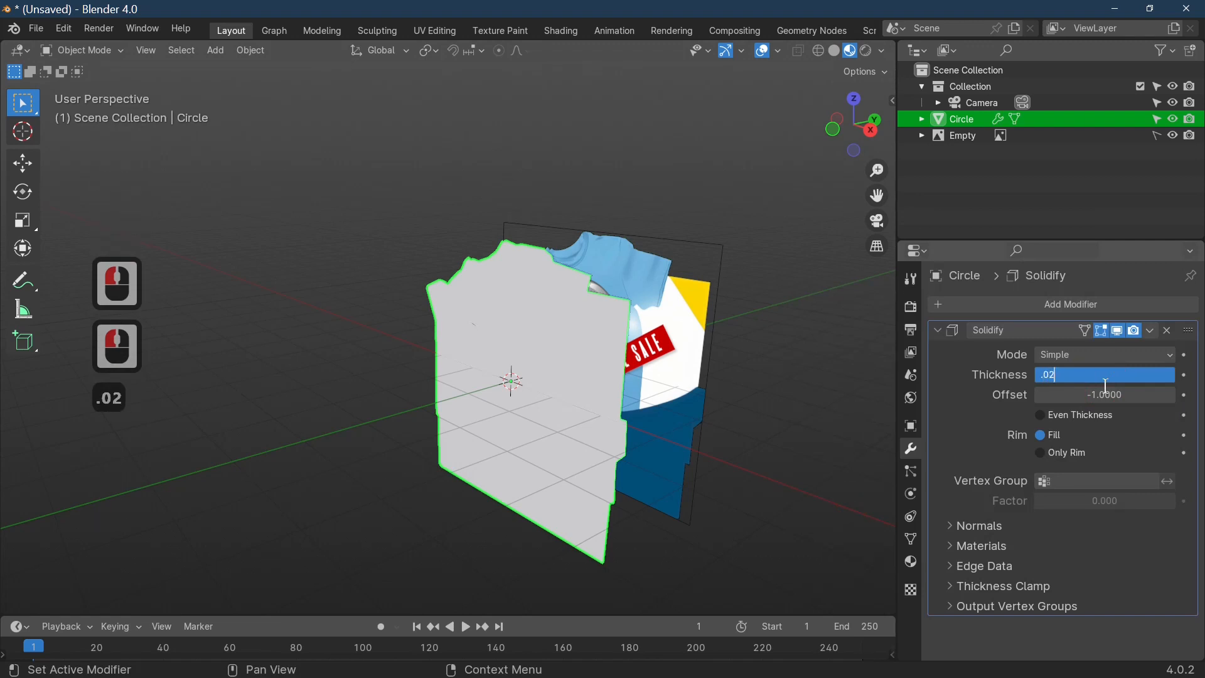
{"action": "key", "text": "Return"}
{"action": "key", "text": "Tab"}
{"action": "middle_click_drag", "start_coordinate": [689, 568], "coordinate": [545, 436]}
{"action": "key", "text": "Tab"}
{"action": "left_click", "coordinate": [555, 433]}
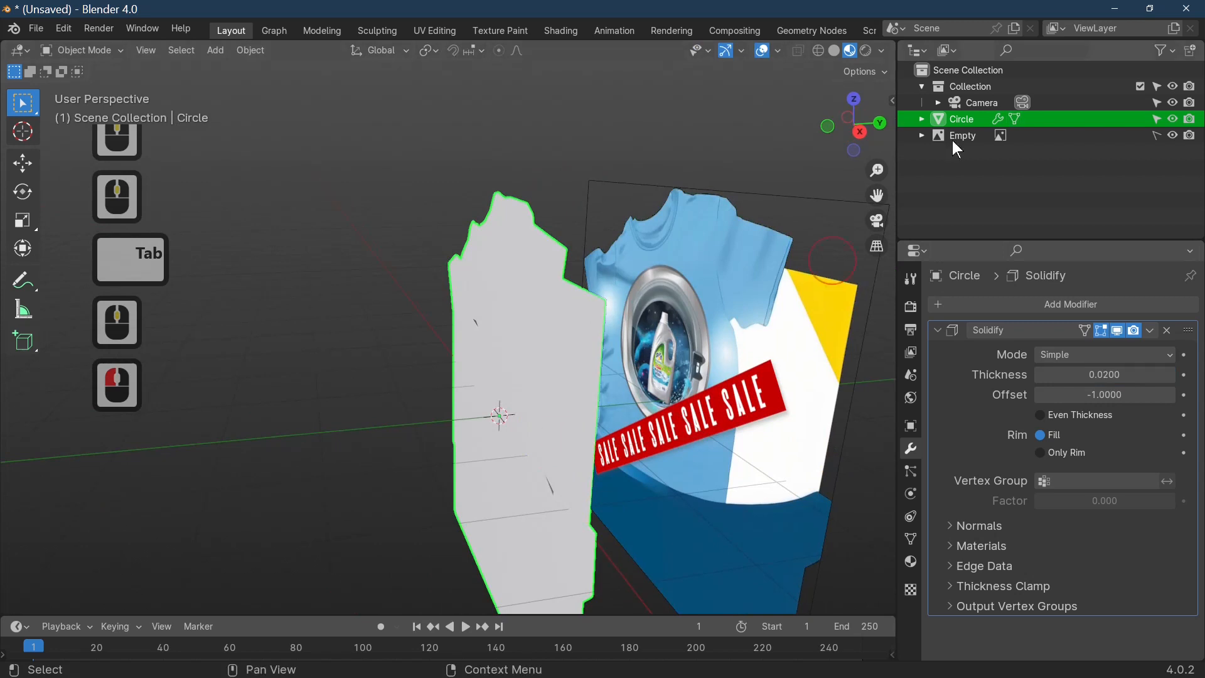
Rename the Circle object as banner and hide it.
{"action": "double_click", "coordinate": [985, 118]}
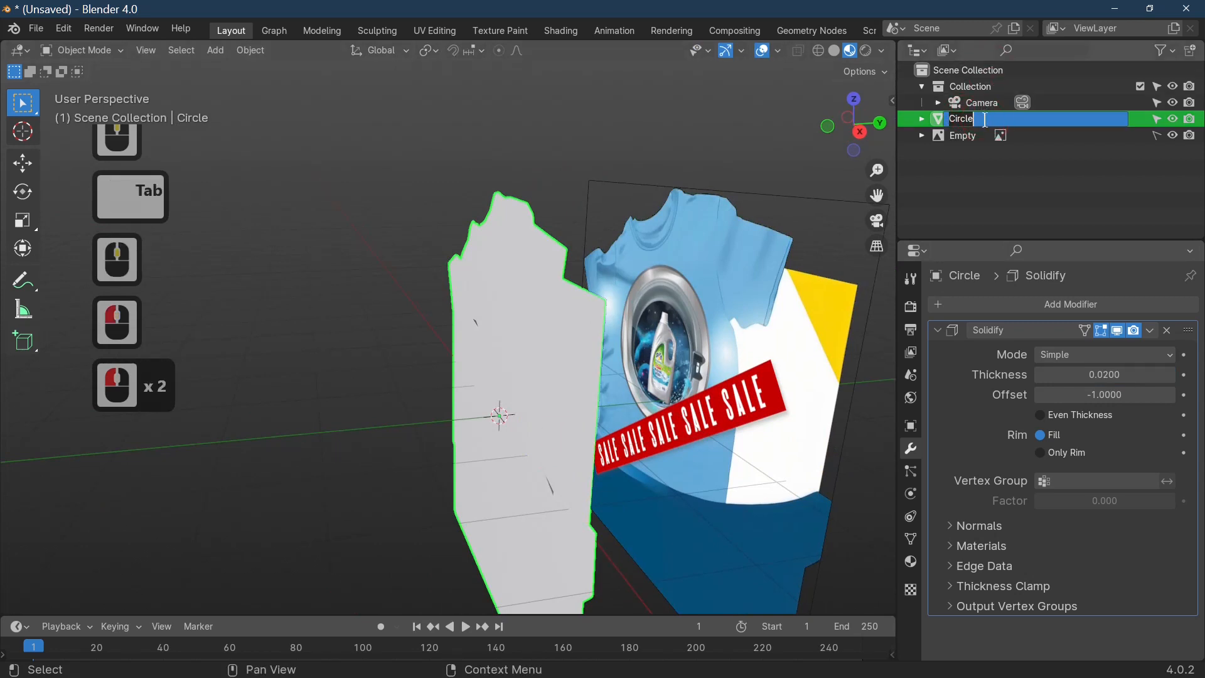
{"action": "type", "text": "banner"}
{"action": "key", "text": "Return"}
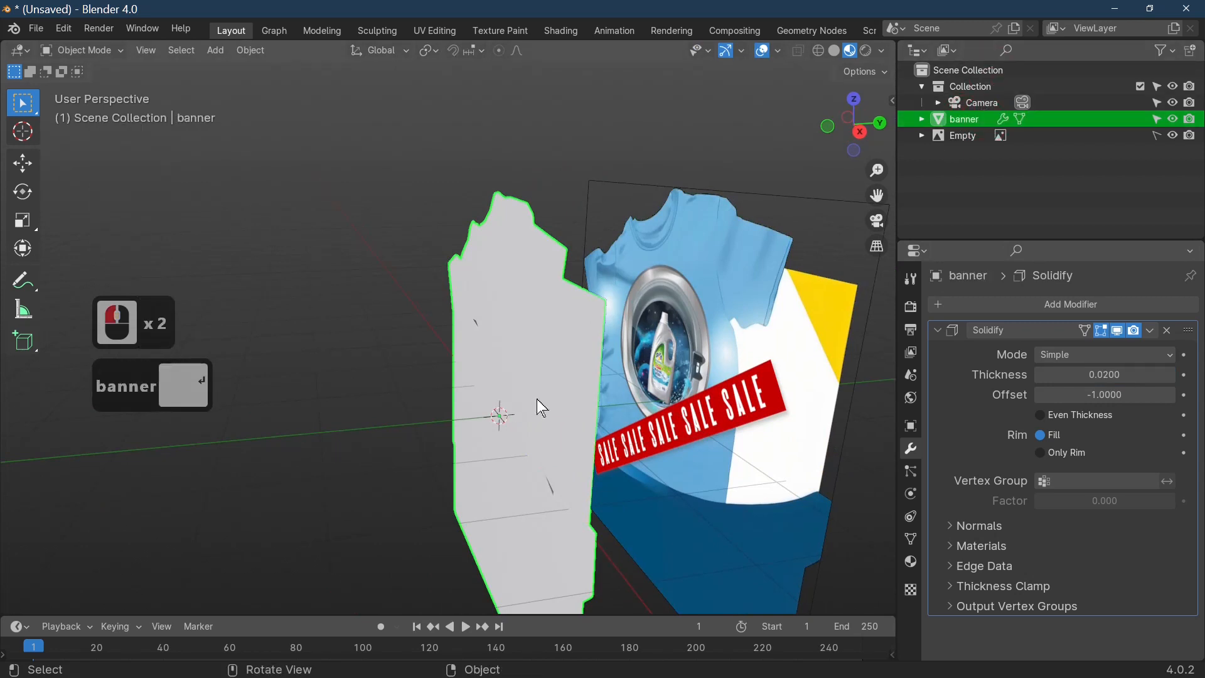
{"action": "key", "text": "h"}
Try to select the reference image in the viewport.
{"action": "left_click", "coordinate": [771, 387]}
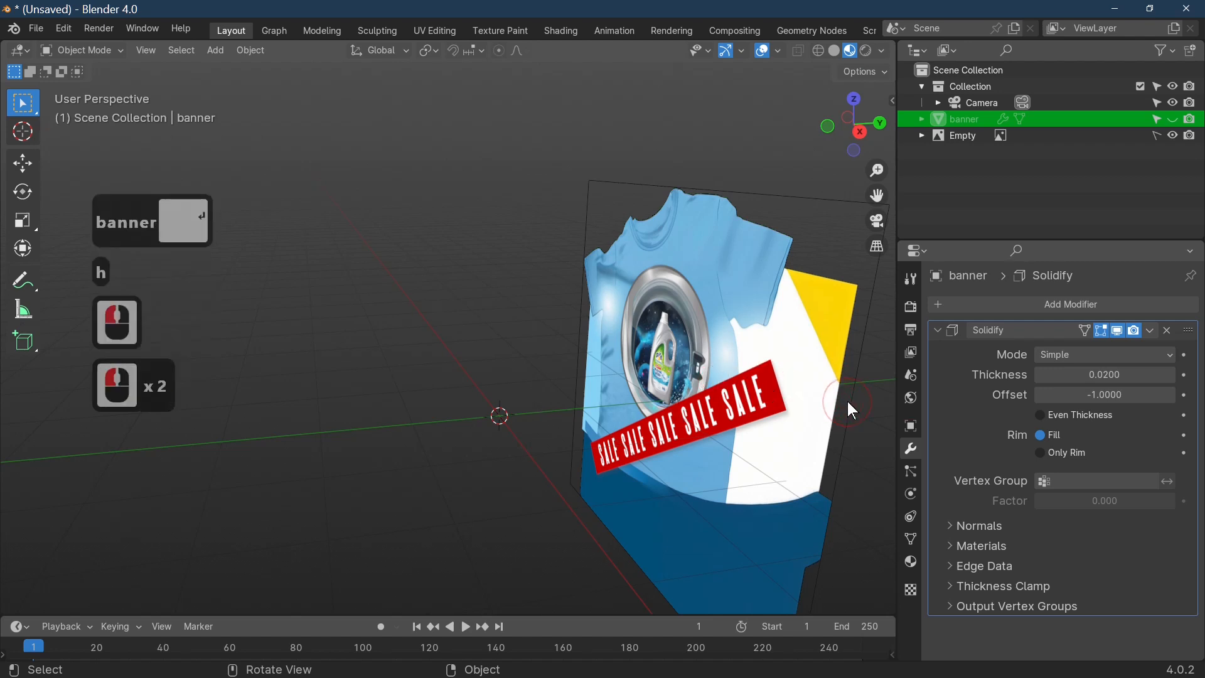
{"action": "middle_click_drag", "start_coordinate": [848, 401], "coordinate": [691, 444]}
{"action": "left_click", "coordinate": [646, 333]}
{"action": "left_click", "coordinate": [646, 286]}
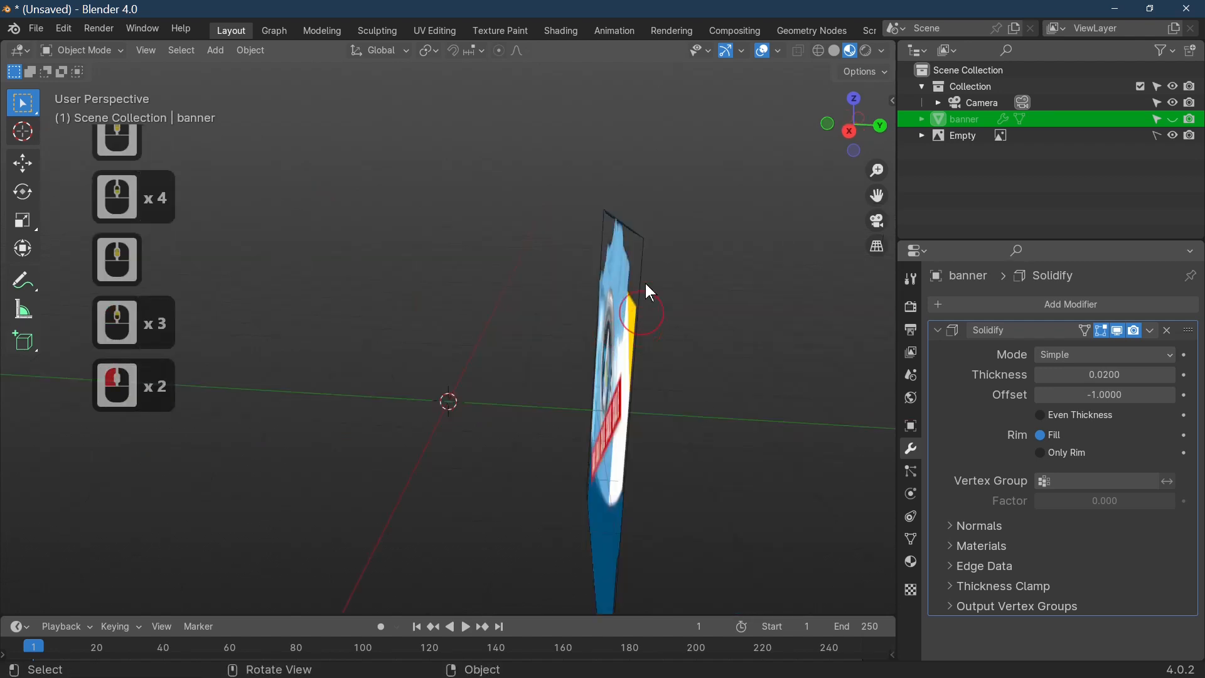
{"action": "left_click", "coordinate": [649, 256]}
{"action": "key", "text": "Tab"}
{"action": "left_click", "coordinate": [651, 270]}
{"action": "left_click", "coordinate": [649, 270]}
{"action": "key", "text": "Tab"}
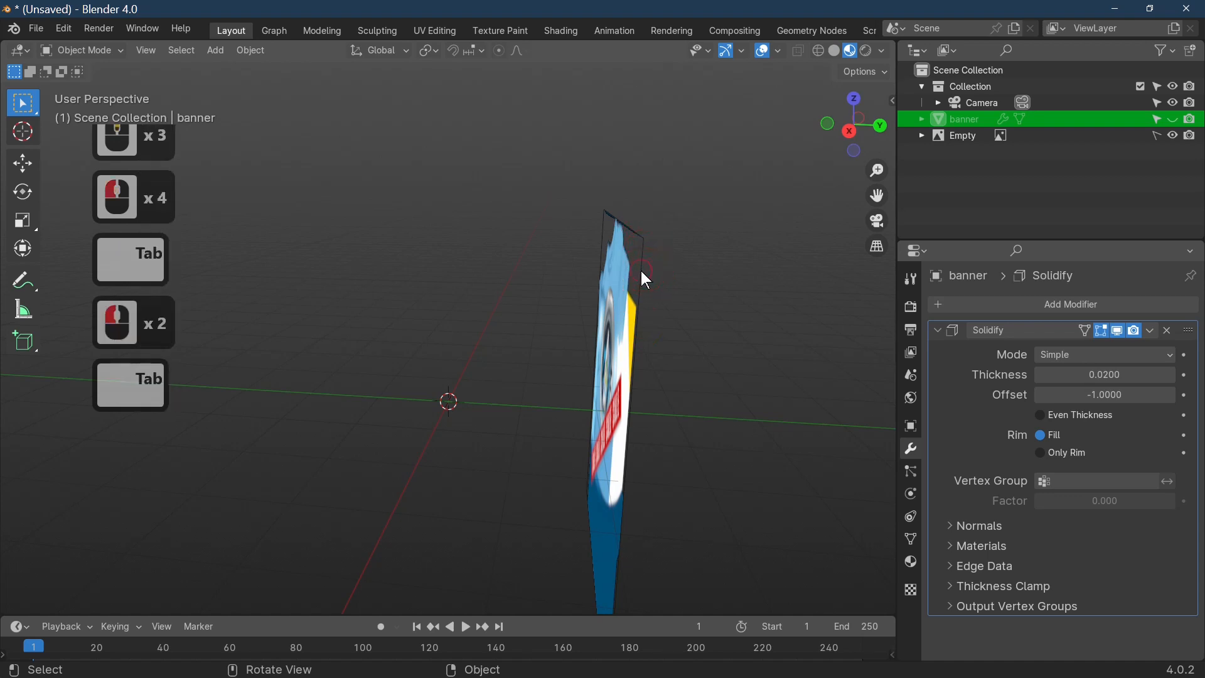
{"action": "left_click", "coordinate": [700, 340]}
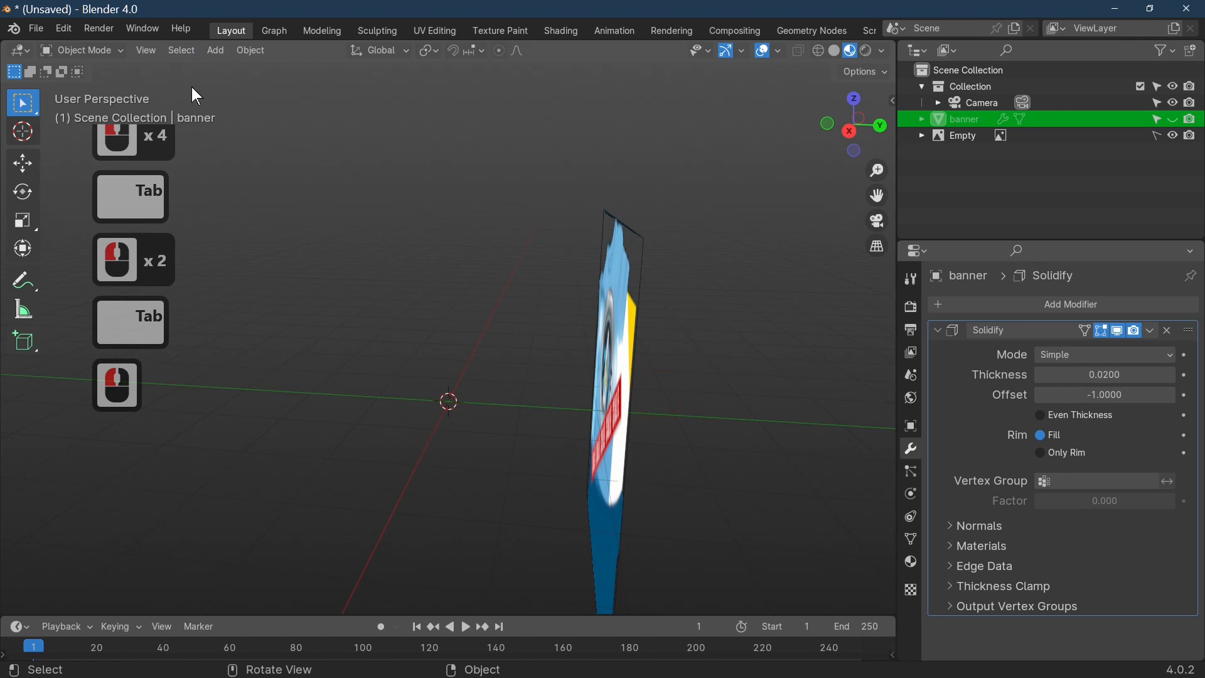
{"action": "middle_click_drag", "start_coordinate": [787, 454], "coordinate": [701, 460]}
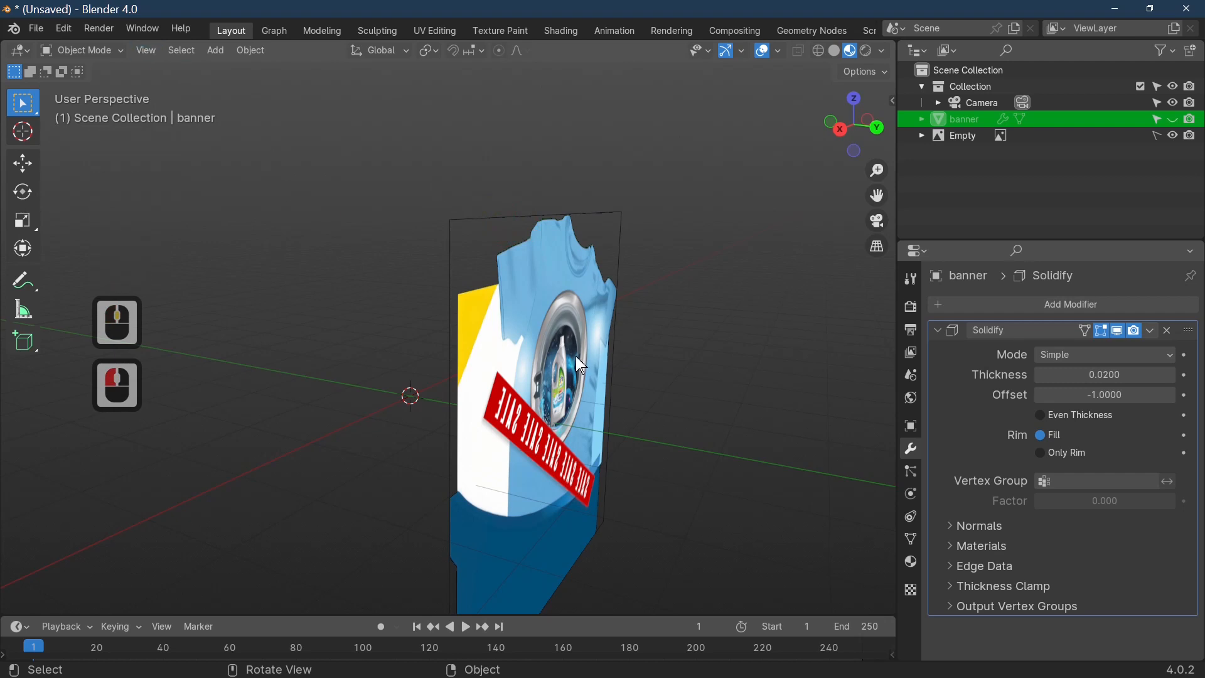
{"action": "left_click", "coordinate": [545, 321]}
Make the Empty reference image selectable and delete it.
{"action": "left_click", "coordinate": [1158, 128]}
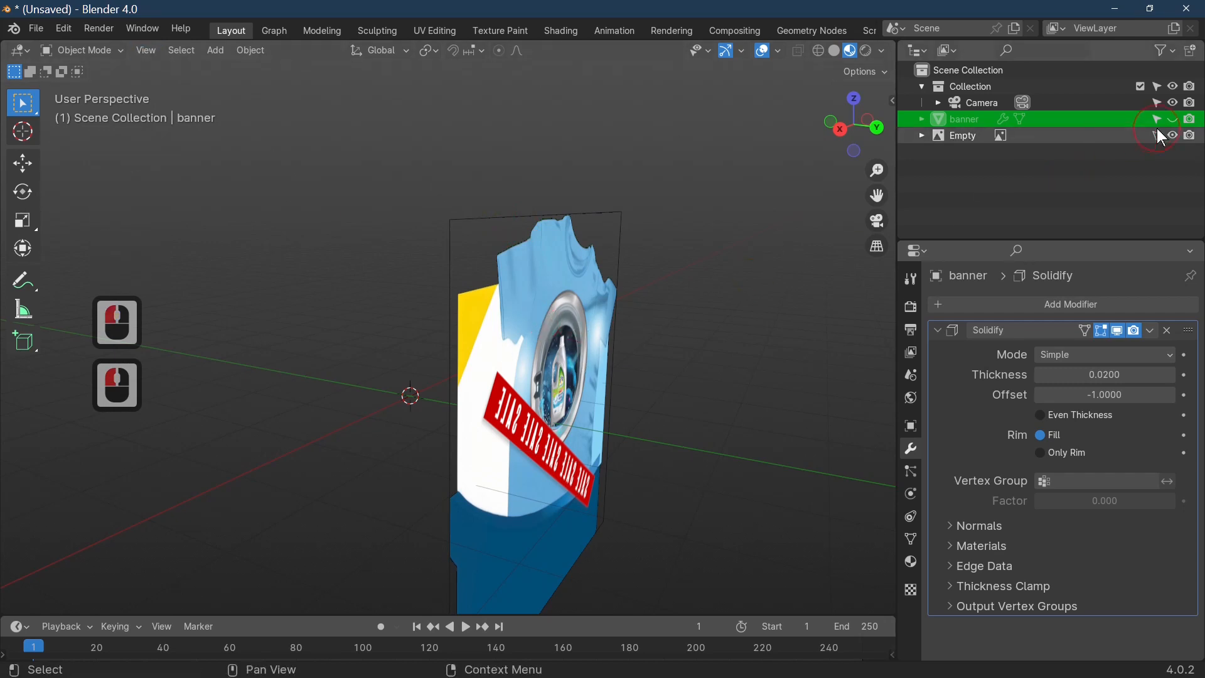
{"action": "double_click", "coordinate": [542, 244]}
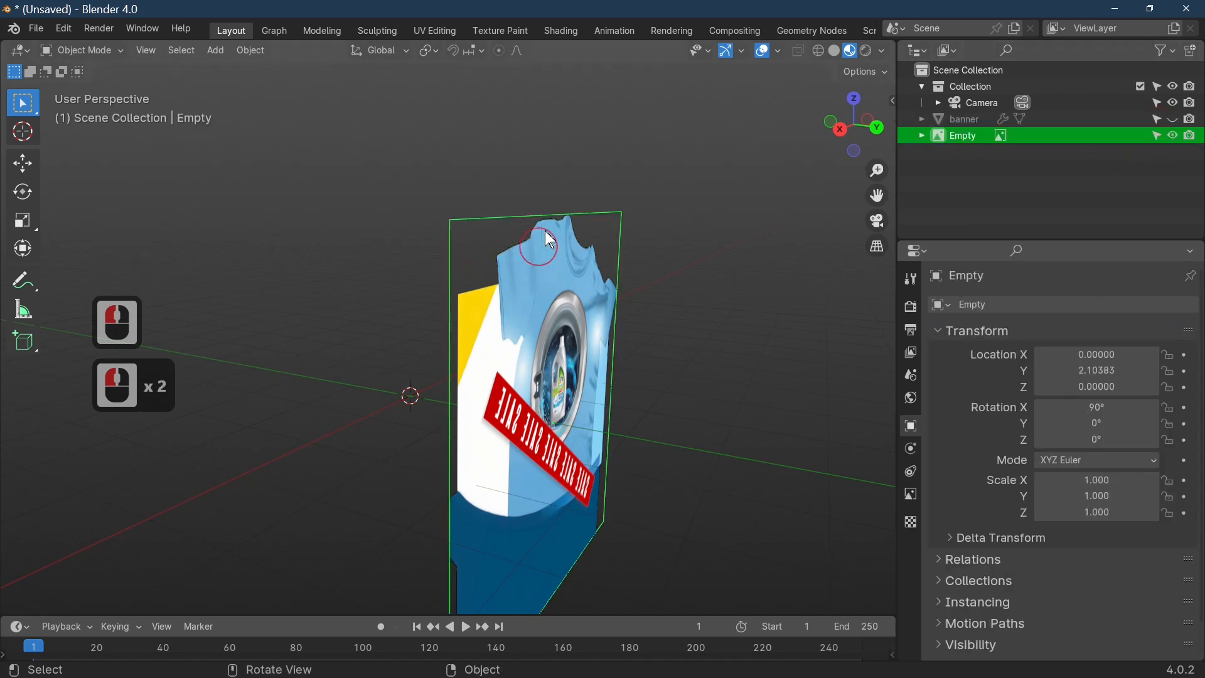
{"action": "key", "text": "x"}
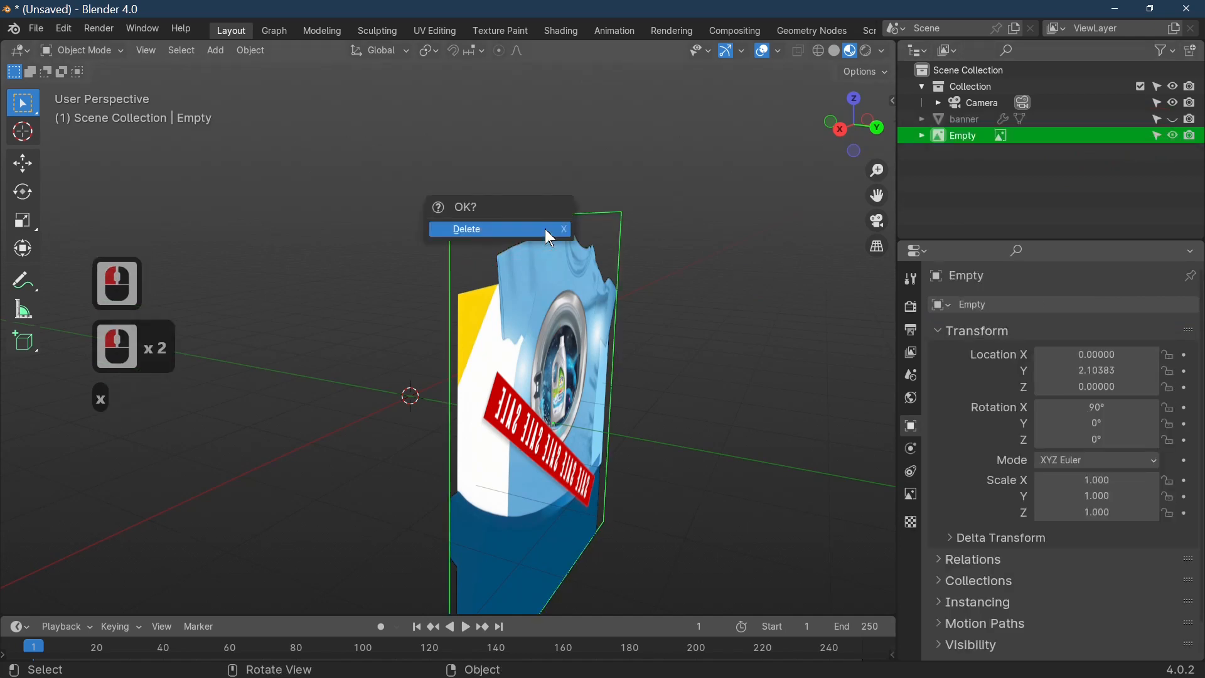
{"action": "left_click", "coordinate": [551, 231]}
Unhide the banner and show it in front view.
{"action": "middle_click_drag", "start_coordinate": [600, 381], "coordinate": [680, 376]}
{"action": "middle_click", "coordinate": [692, 359]}
{"action": "key", "text": "alt+h"}
{"action": "key", "text": "KP_1"}
{"action": "scroll", "coordinate": [680, 377], "scroll_direction": "up", "scroll_amount": 2}
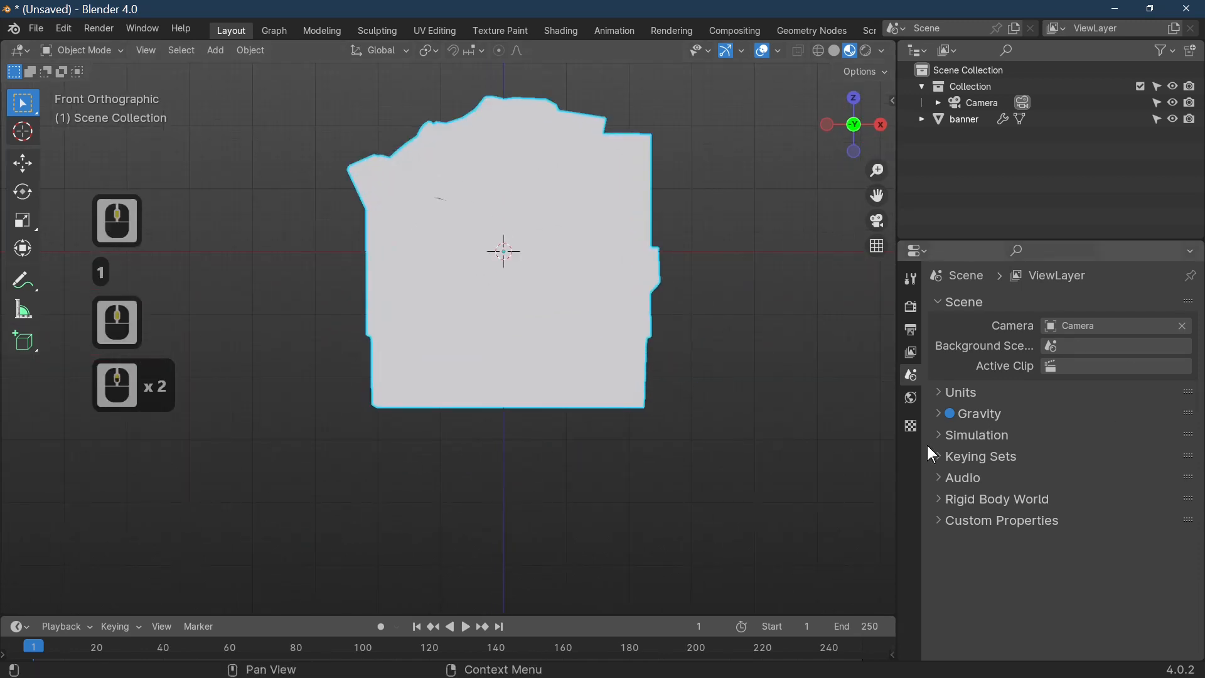
Check the world's environment image settings and add a new material to the banner.
{"action": "left_click", "coordinate": [911, 397]}
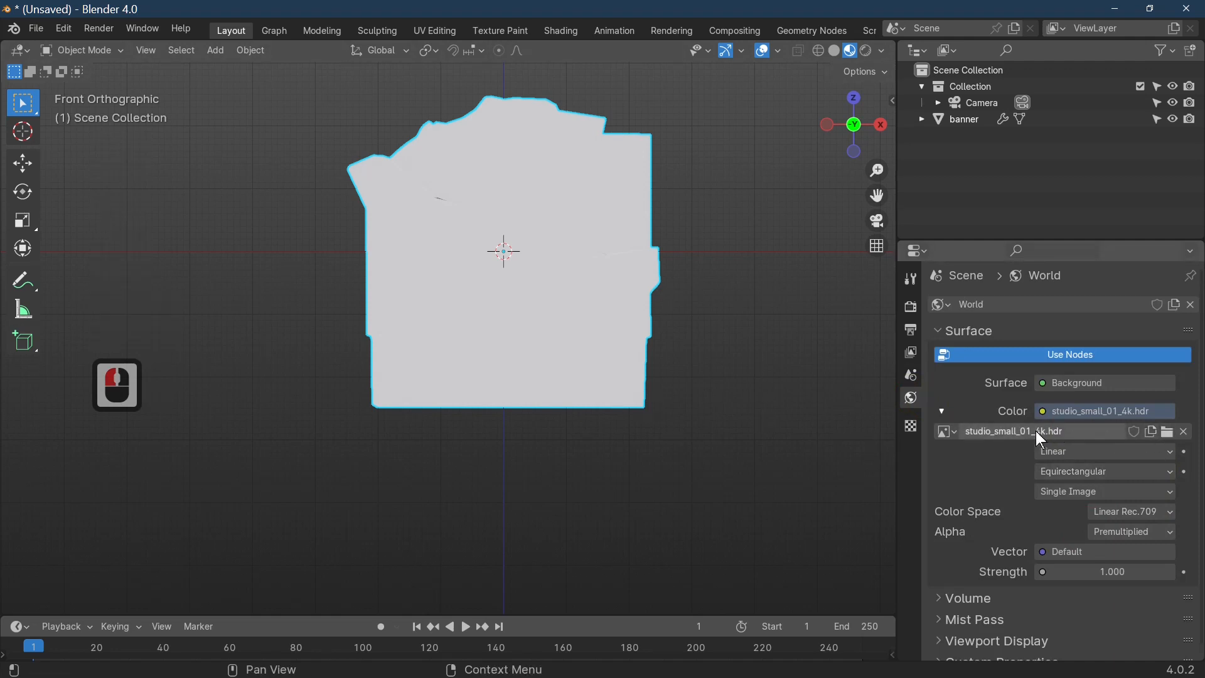
{"action": "left_click", "coordinate": [496, 324]}
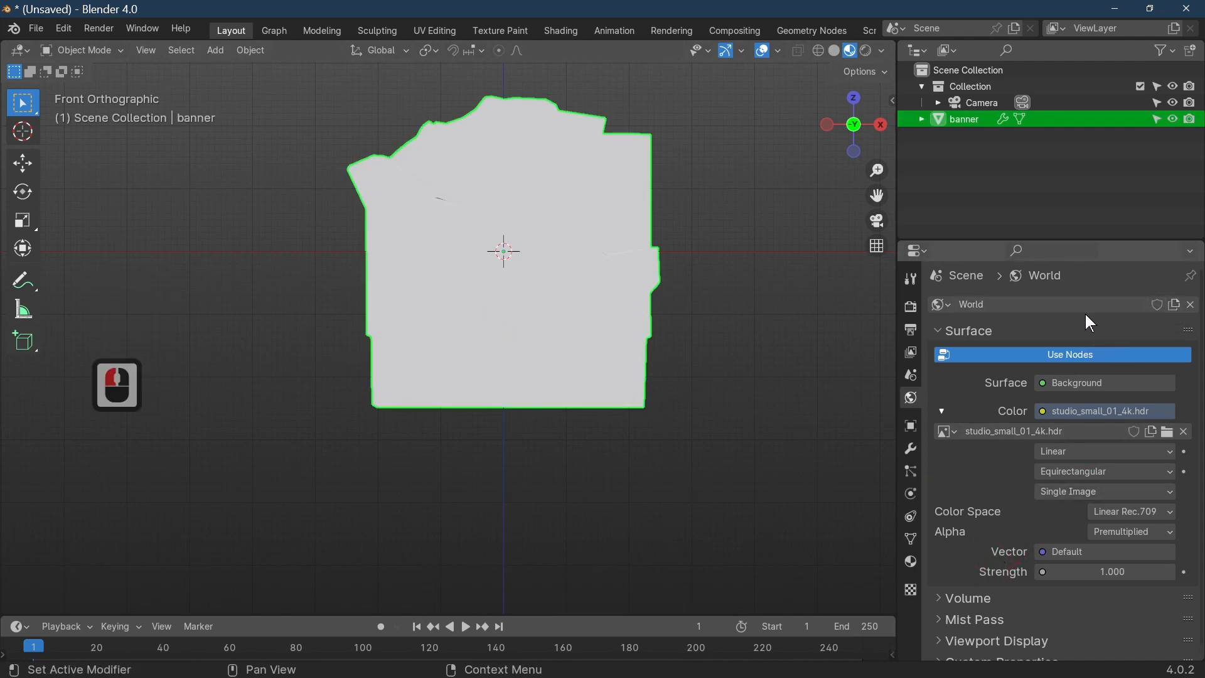
{"action": "left_click", "coordinate": [911, 562]}
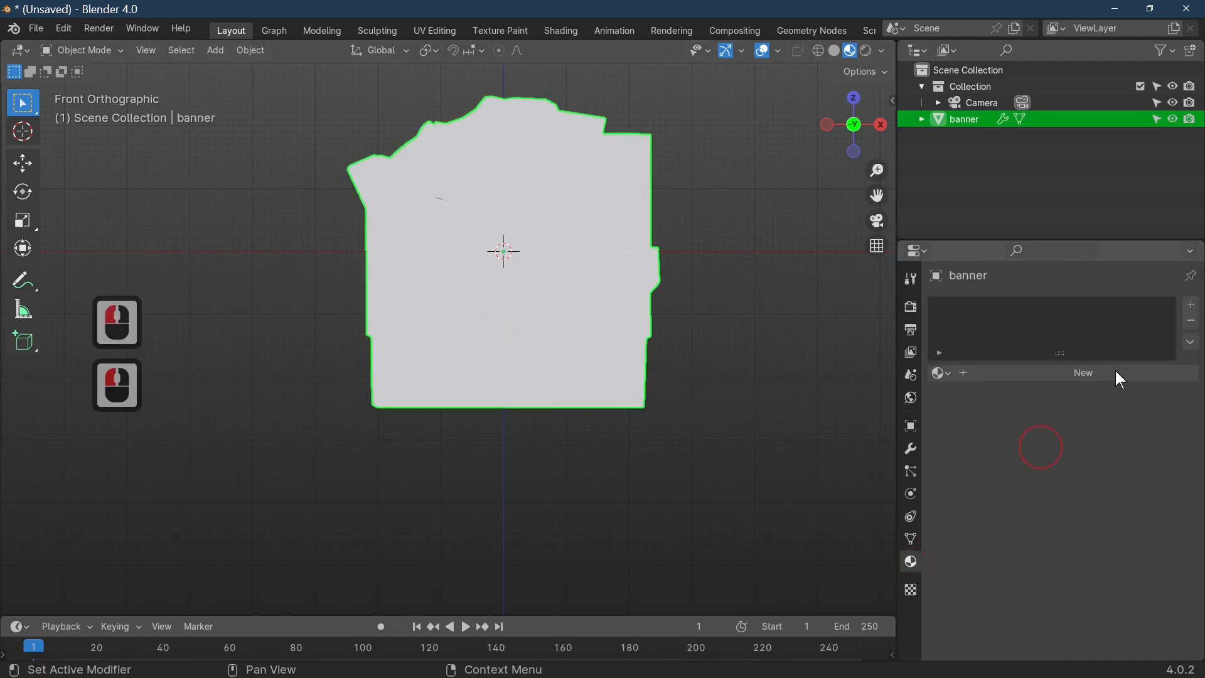
{"action": "left_click", "coordinate": [1109, 369]}
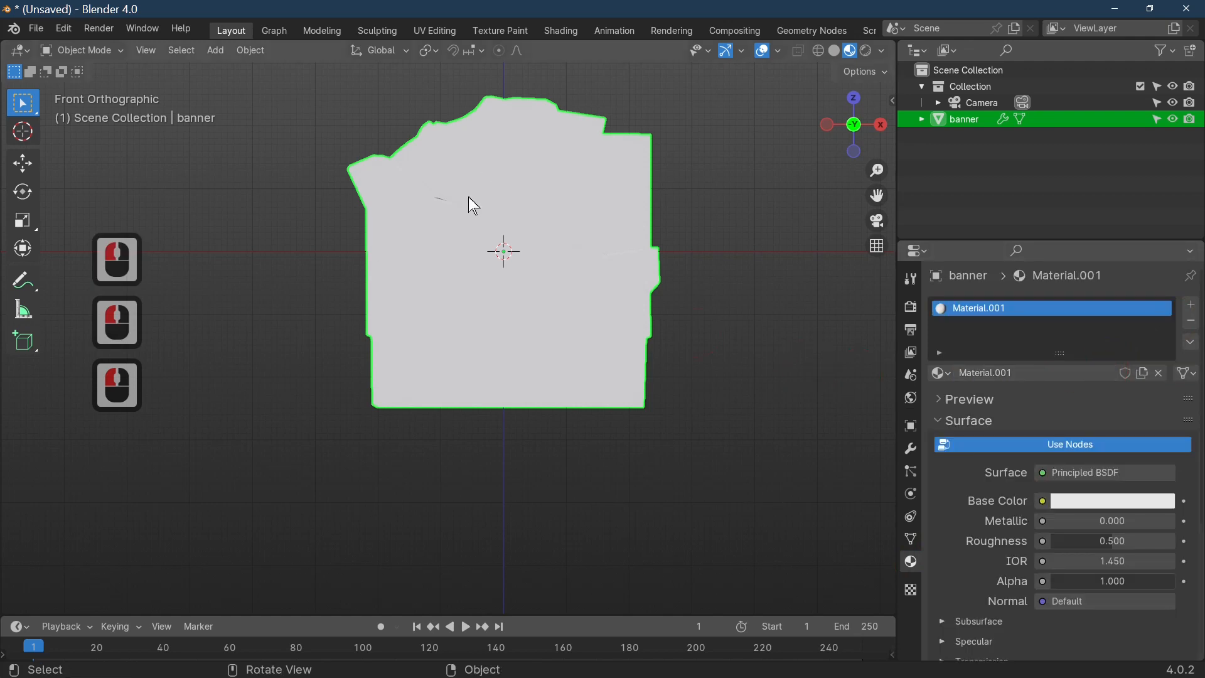
Darken the base color of the banner's Material.001 to a mid grey and check it from an angle and from the front.
{"action": "left_click", "coordinate": [1103, 502]}
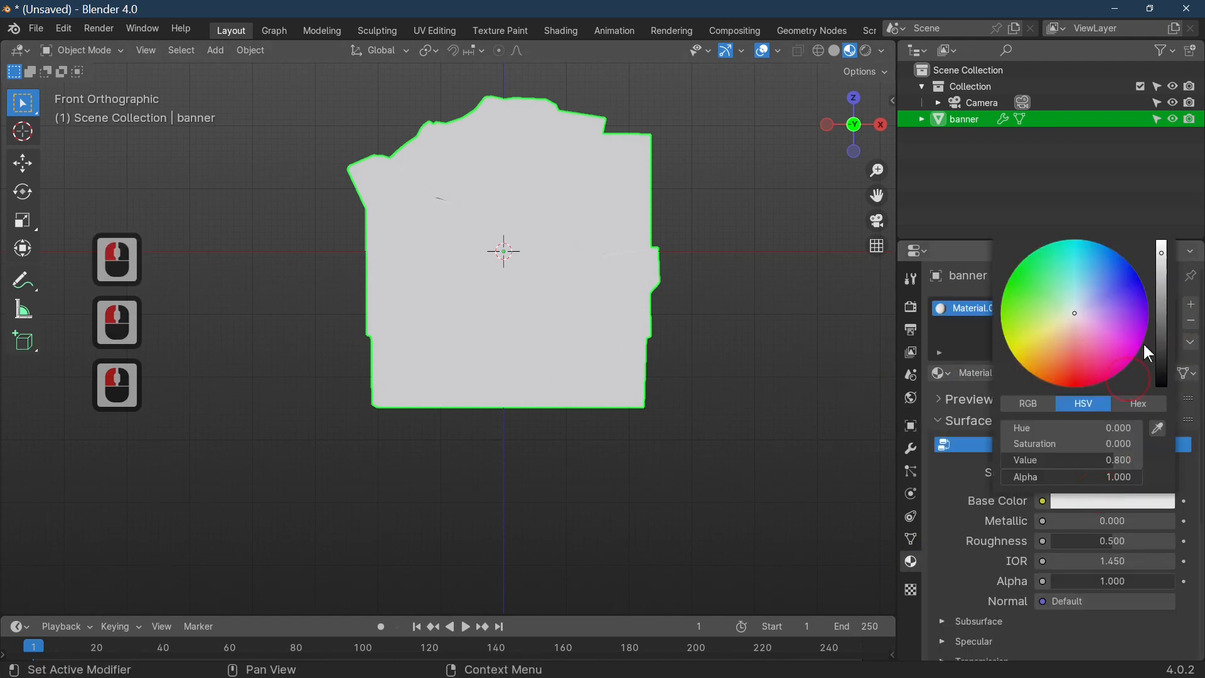
{"action": "left_click", "coordinate": [1161, 333]}
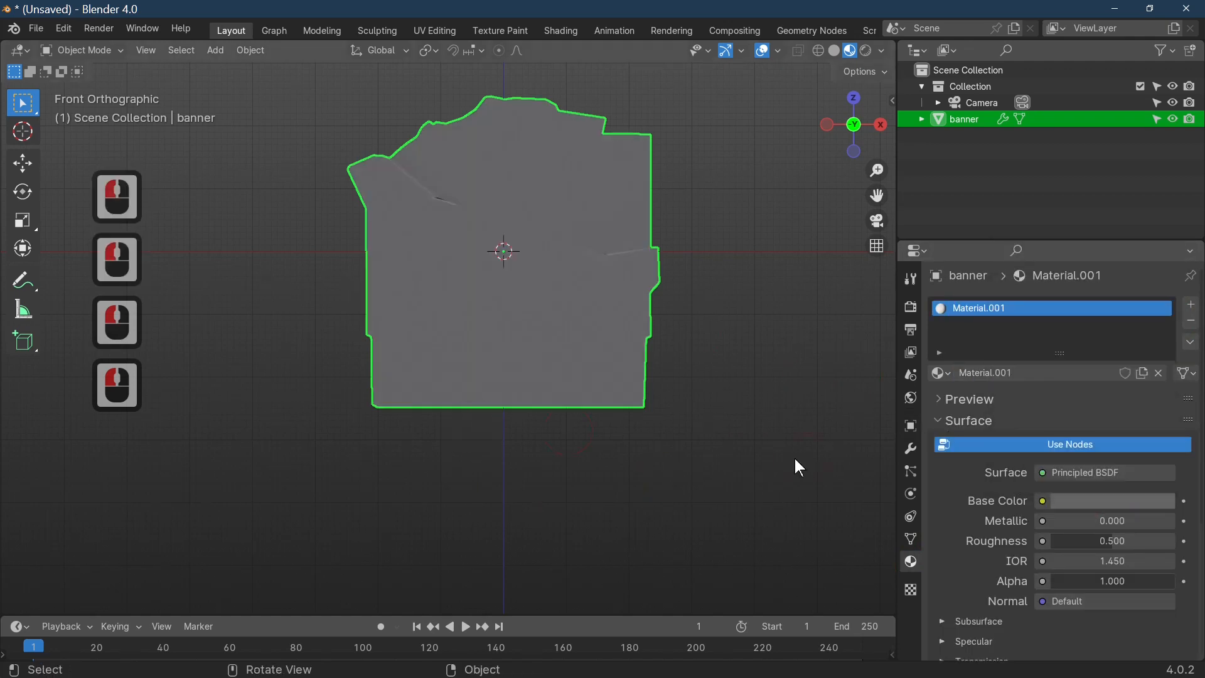
{"action": "middle_click_drag", "start_coordinate": [745, 454], "coordinate": [677, 491]}
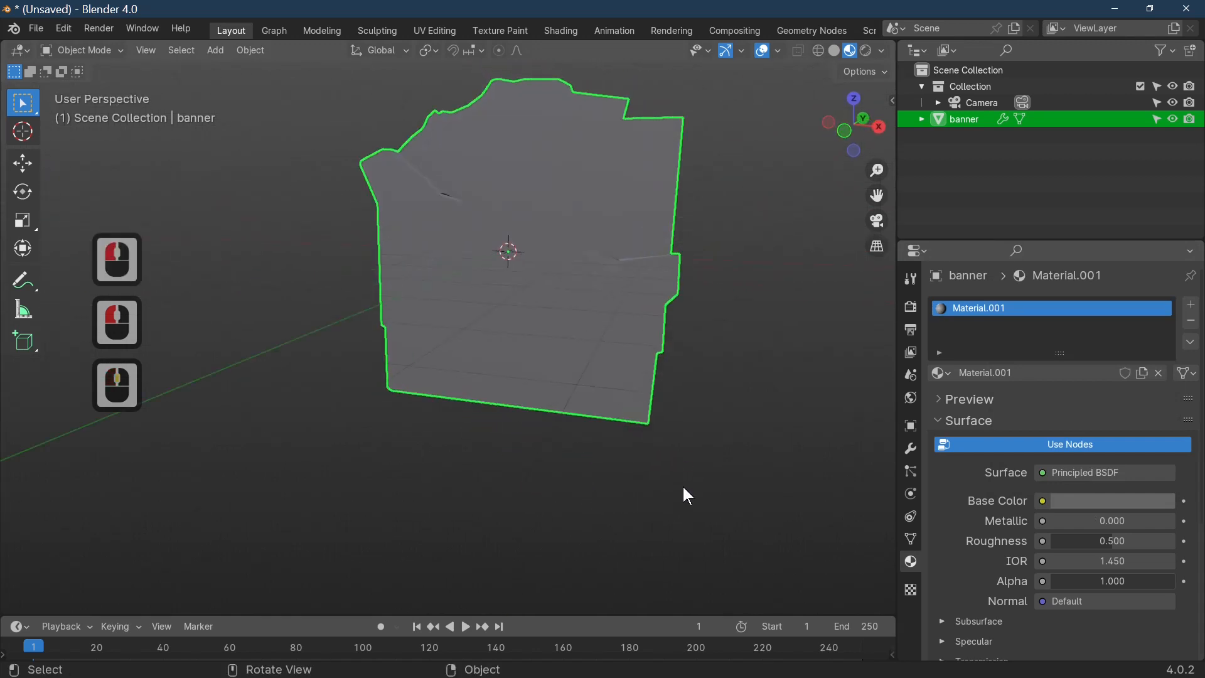
{"action": "key", "text": "1"}
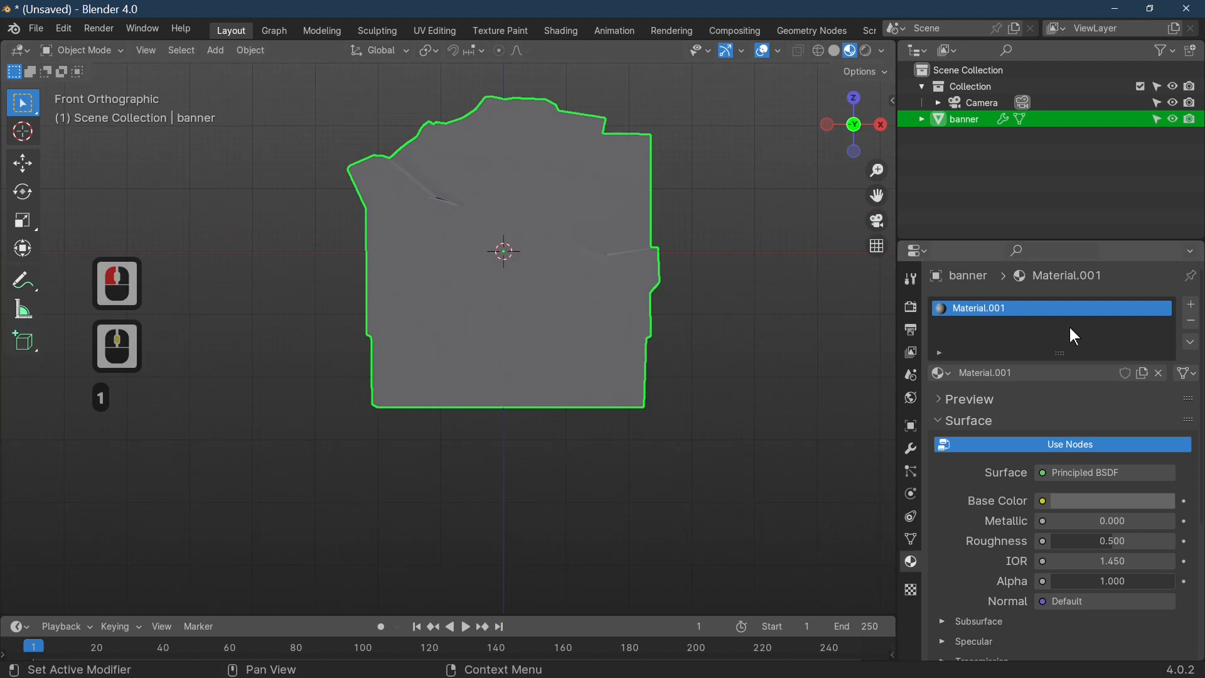
Add a second material slot with a new material to the banner and set its surface shader to Emission.
{"action": "left_click", "coordinate": [1192, 305]}
{"action": "left_click", "coordinate": [1068, 406]}
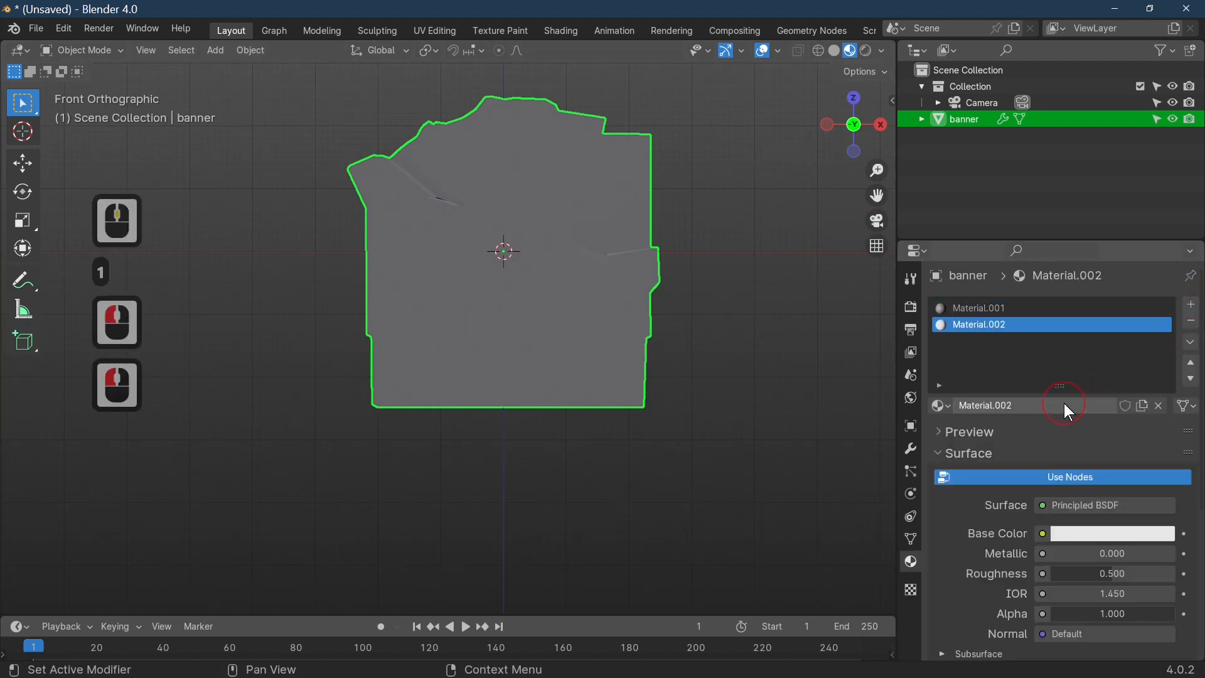
{"action": "left_click", "coordinate": [1045, 504]}
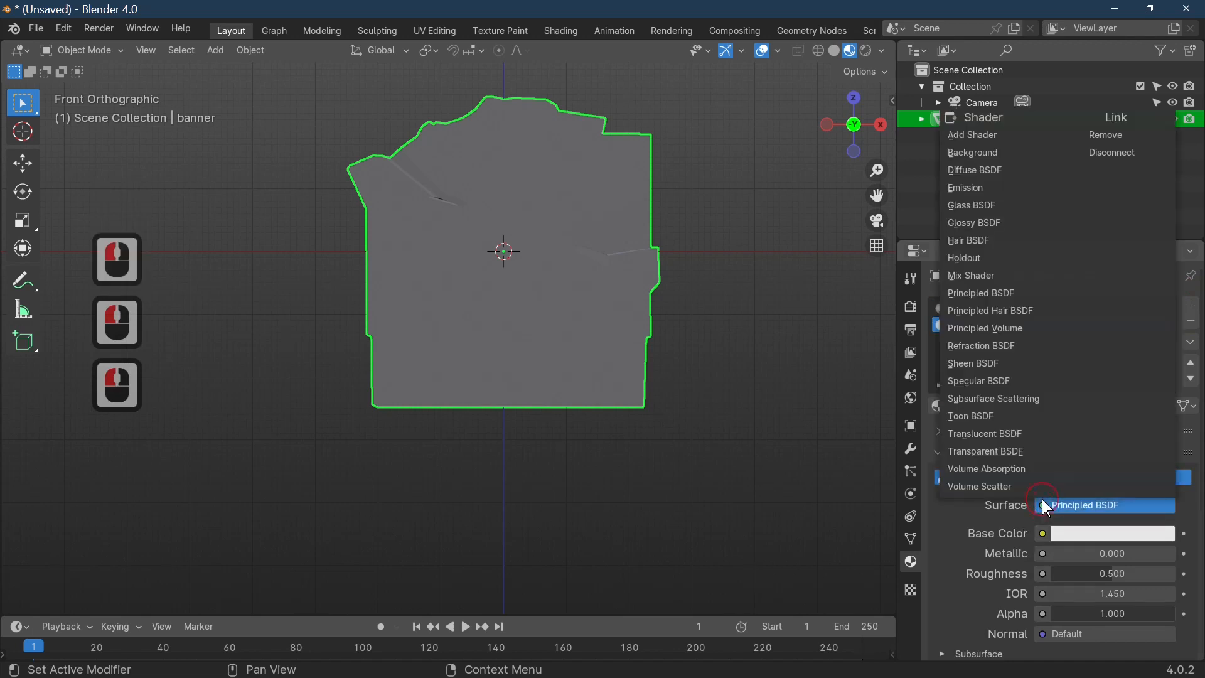
{"action": "left_click", "coordinate": [993, 187]}
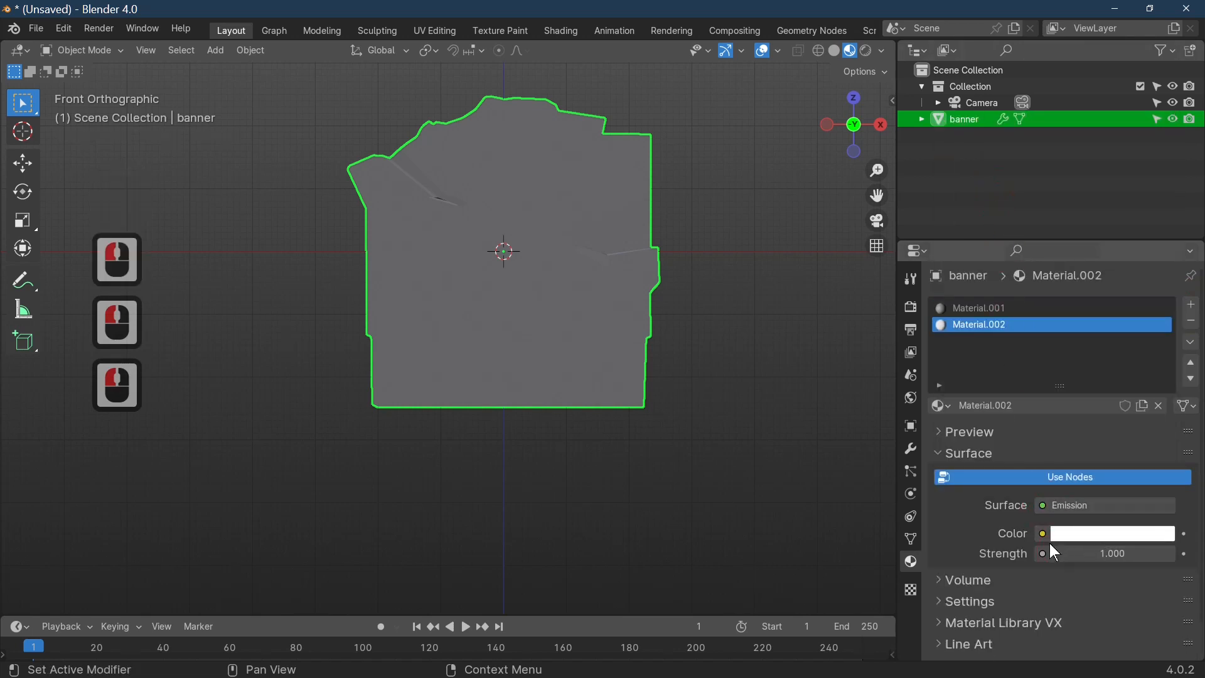
Use an Image Texture for the emission color and load logo.png from the 0 cardboard stand folder.
{"action": "left_click", "coordinate": [1035, 532]}
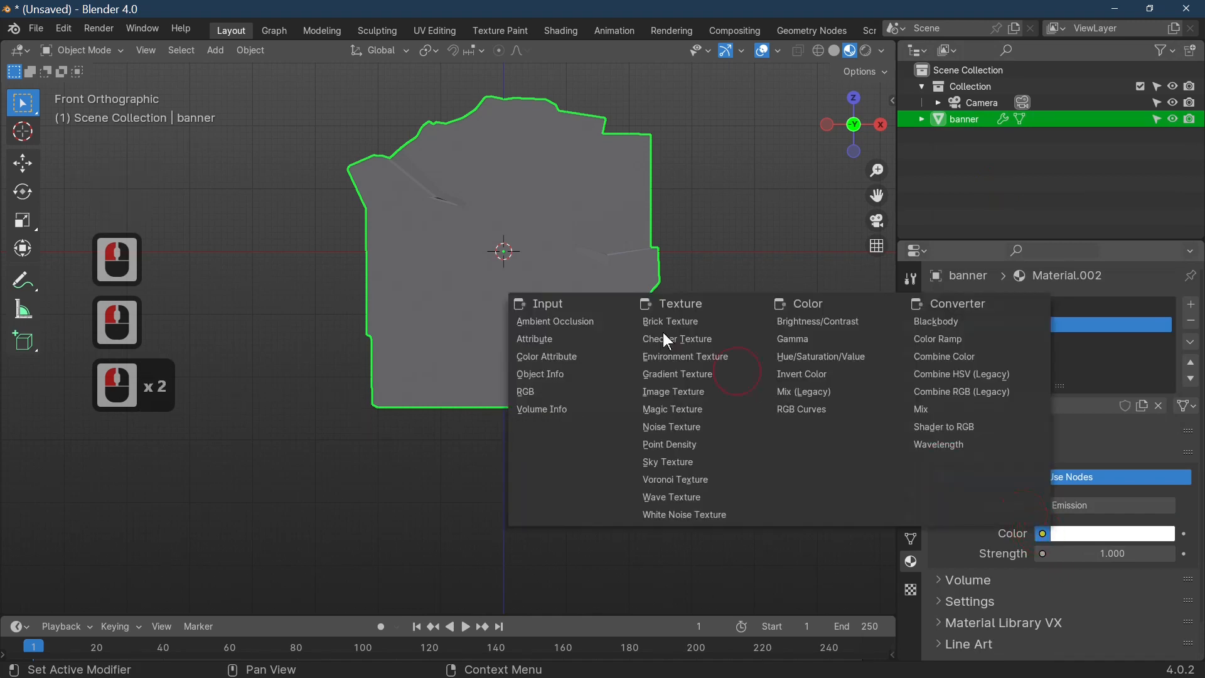
{"action": "left_click", "coordinate": [685, 393]}
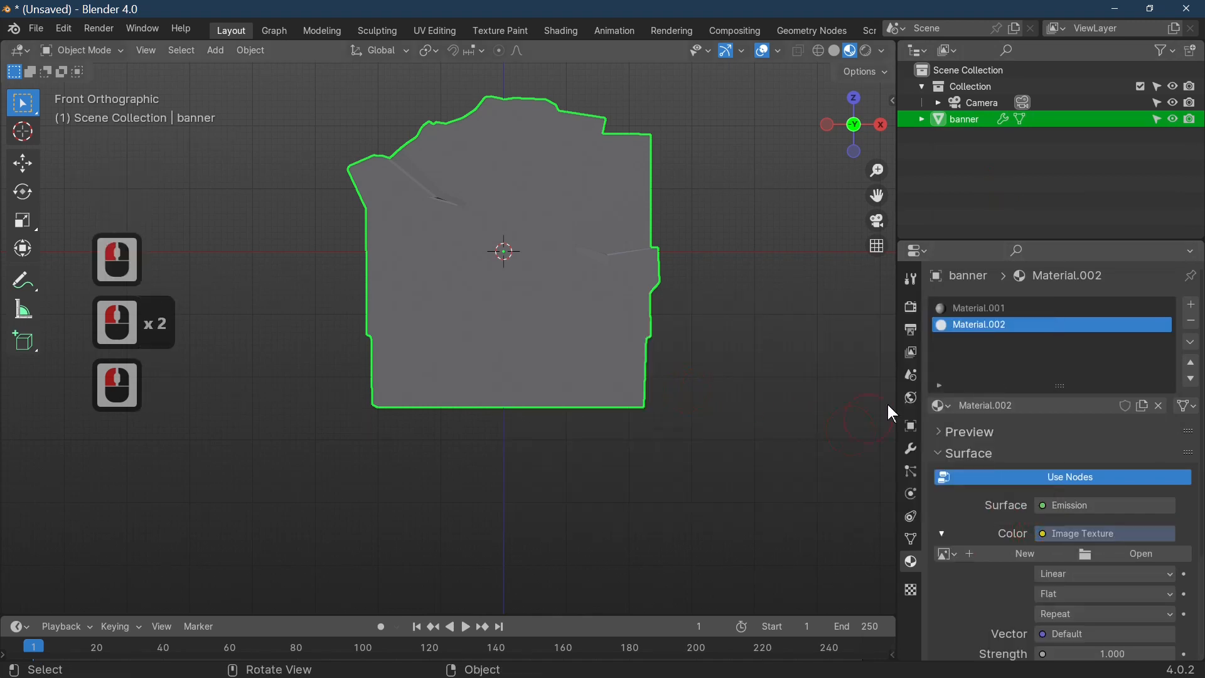
{"action": "left_click", "coordinate": [1132, 551]}
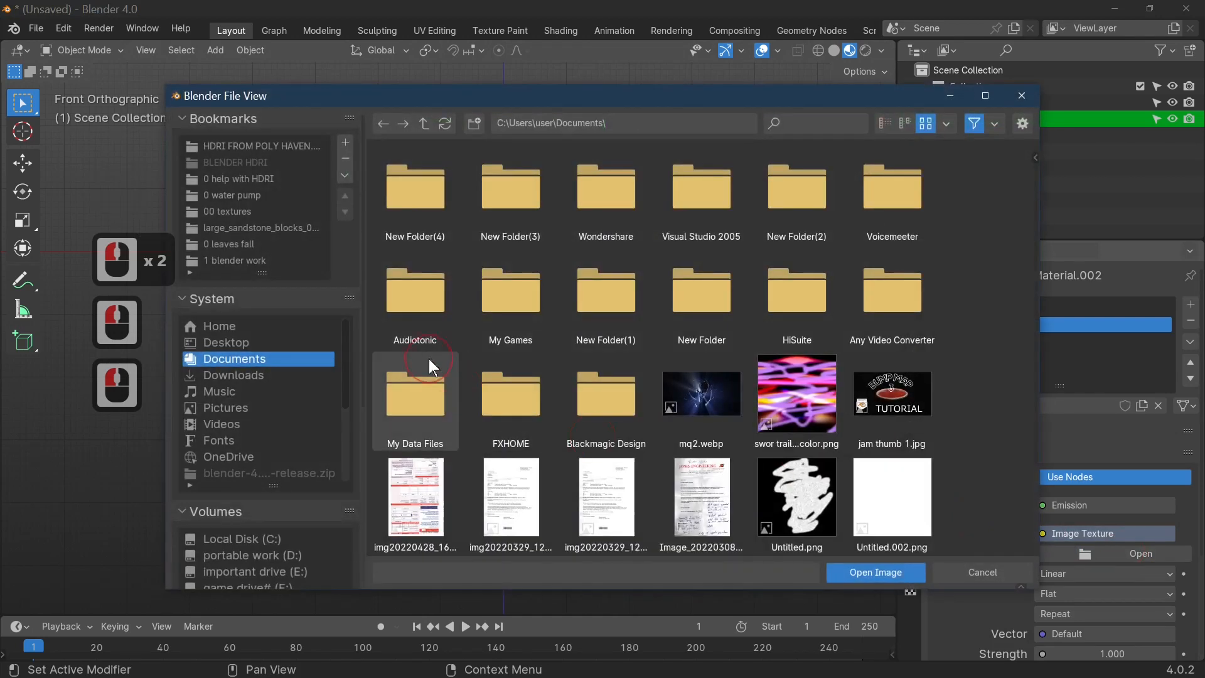
{"action": "scroll", "coordinate": [260, 540], "scroll_direction": "down", "scroll_amount": 11}
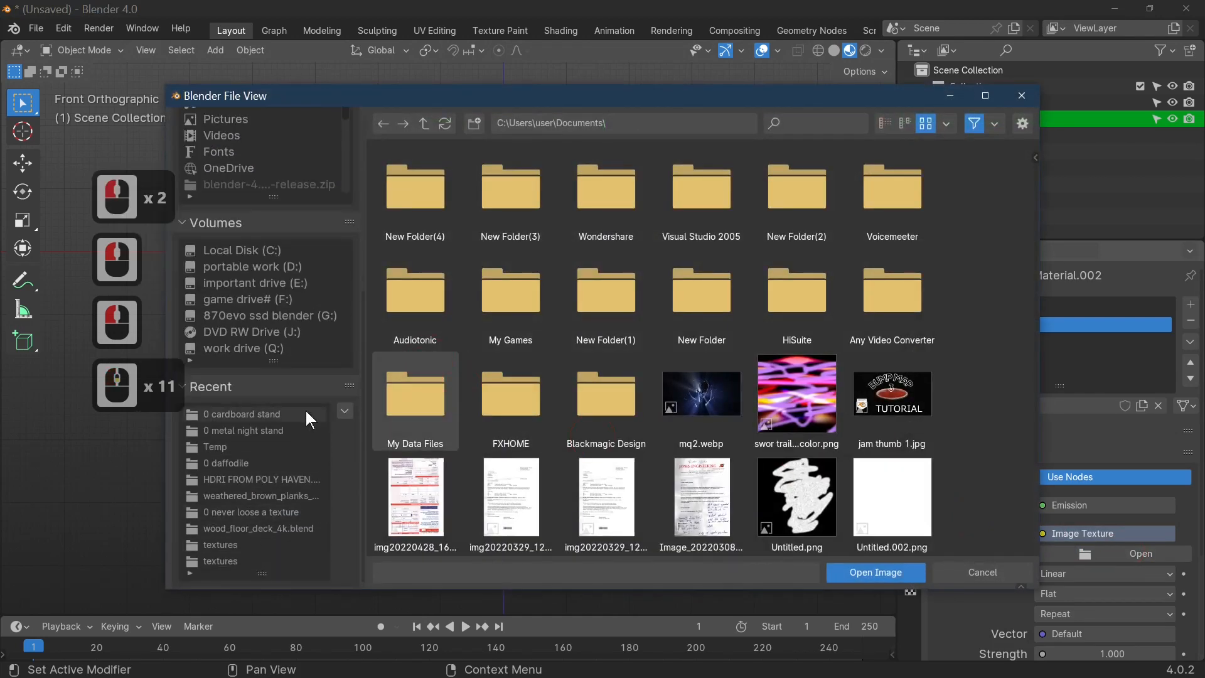
{"action": "double_click", "coordinate": [267, 414]}
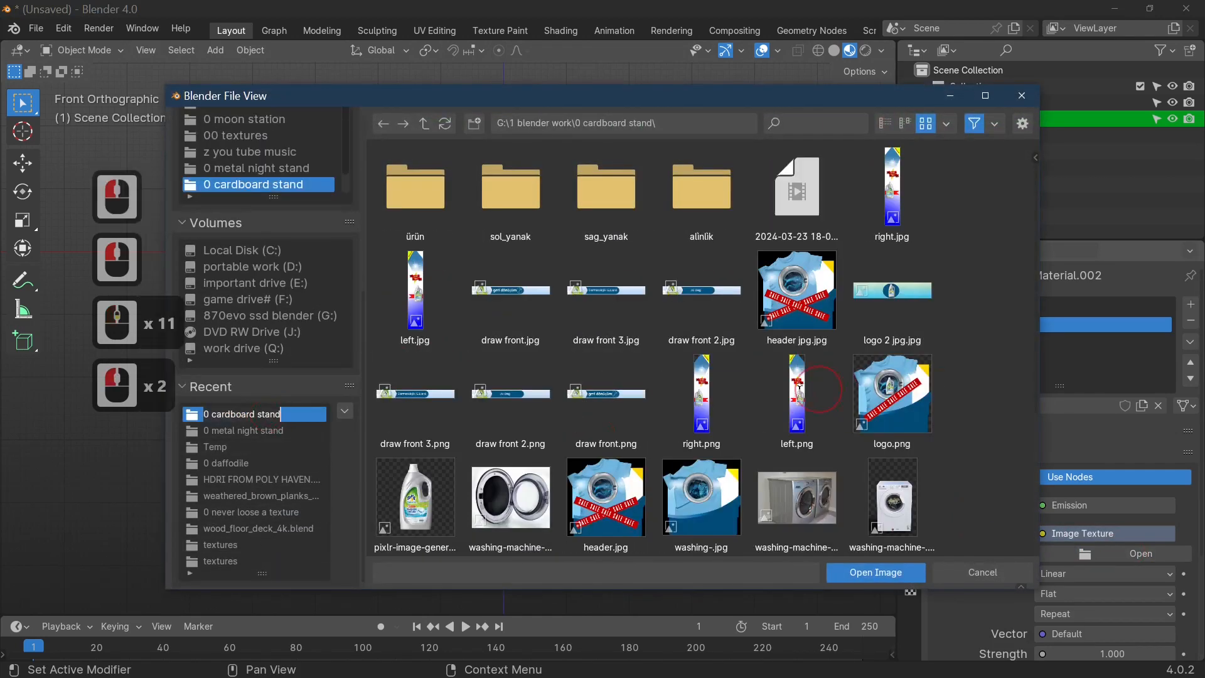
{"action": "scroll", "coordinate": [694, 414], "scroll_direction": "down", "scroll_amount": 2}
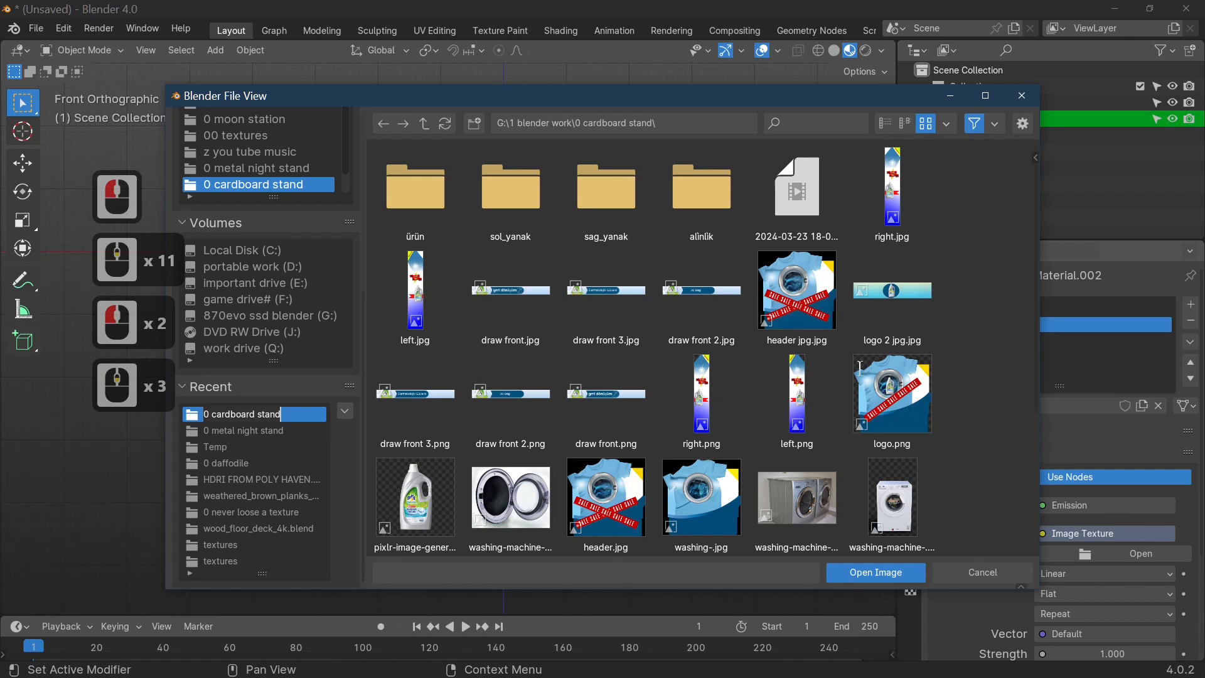
{"action": "left_click", "coordinate": [892, 393]}
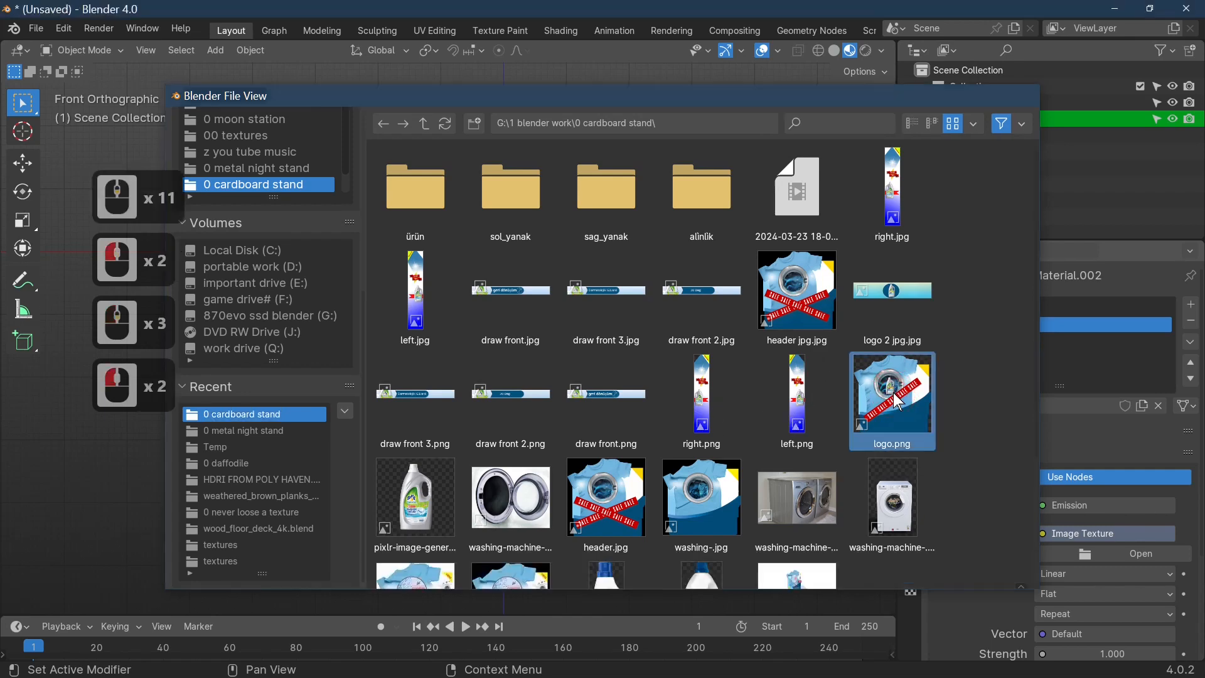
{"action": "double_click", "coordinate": [892, 394]}
Examine the banner's mesh in Edit Mode and Object Mode, from an angle and from the front.
{"action": "key", "text": "Tab"}
{"action": "middle_click_drag", "start_coordinate": [659, 403], "coordinate": [436, 210]}
{"action": "scroll", "coordinate": [436, 210], "scroll_direction": "up", "scroll_amount": 4}
{"action": "scroll", "coordinate": [436, 210], "scroll_direction": "down", "scroll_amount": 3}
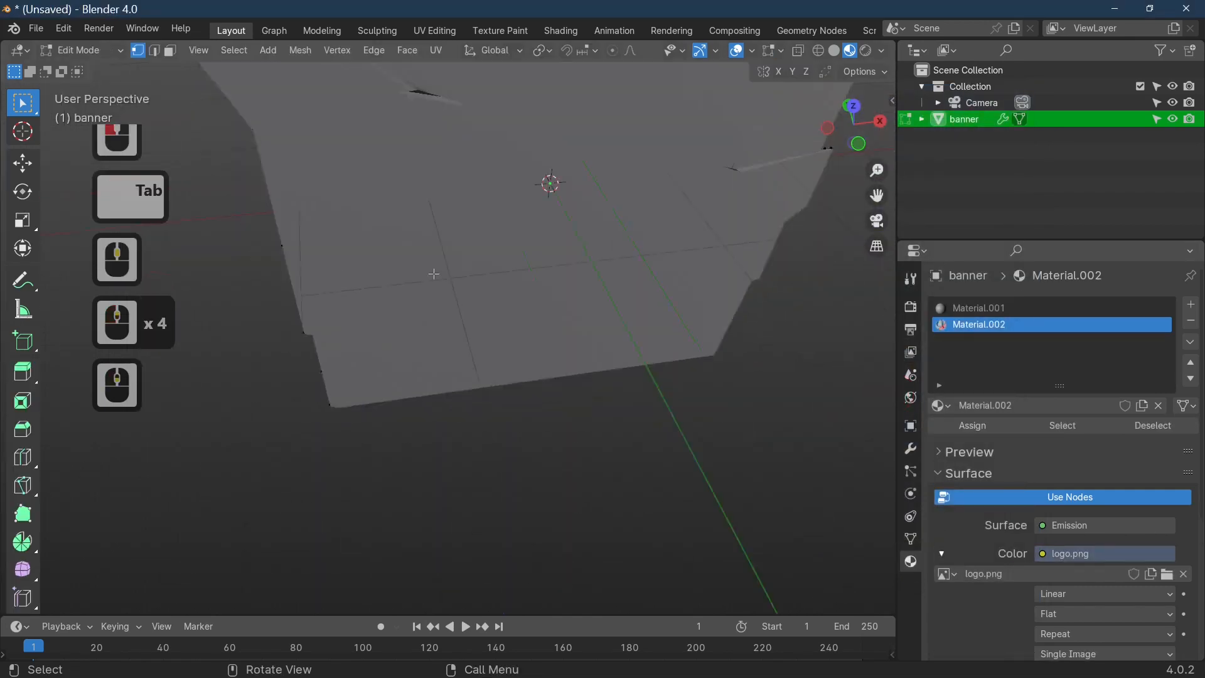
{"action": "key", "text": "Tab"}
{"action": "left_click", "coordinate": [432, 187]}
{"action": "key", "text": "Tab"}
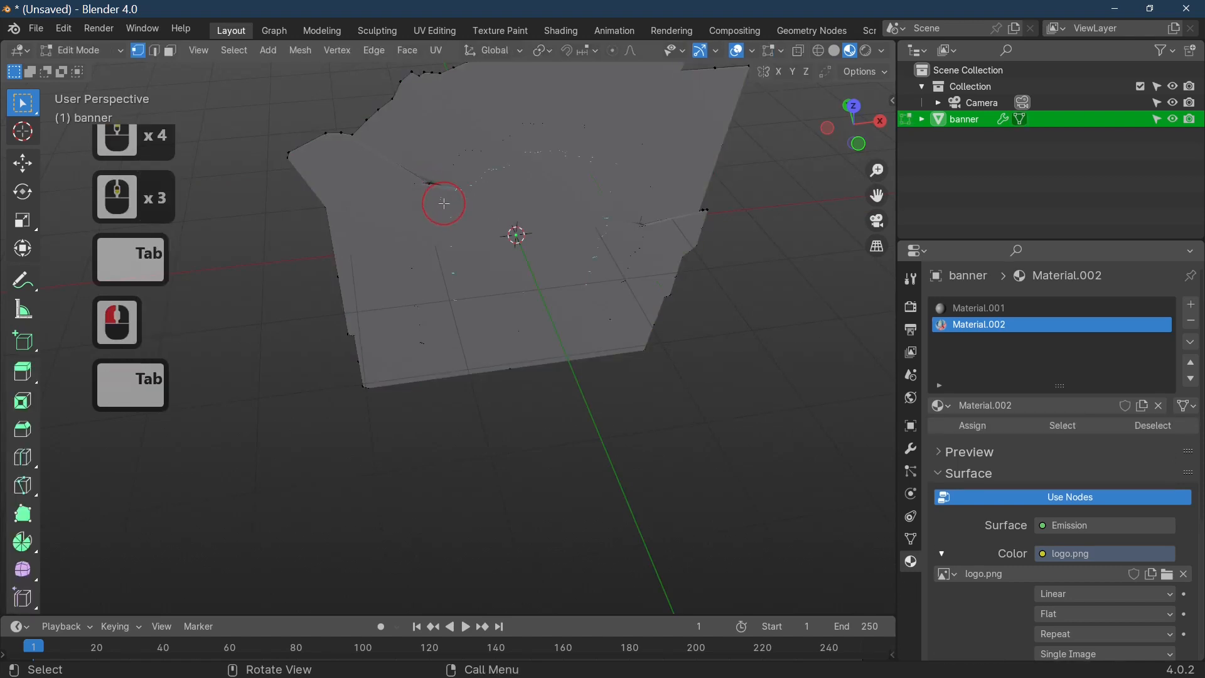
{"action": "scroll", "coordinate": [439, 208], "scroll_direction": "up", "scroll_amount": 3}
{"action": "scroll", "coordinate": [439, 208], "scroll_direction": "down", "scroll_amount": 3}
{"action": "middle_click_drag", "start_coordinate": [440, 207], "coordinate": [453, 254]}
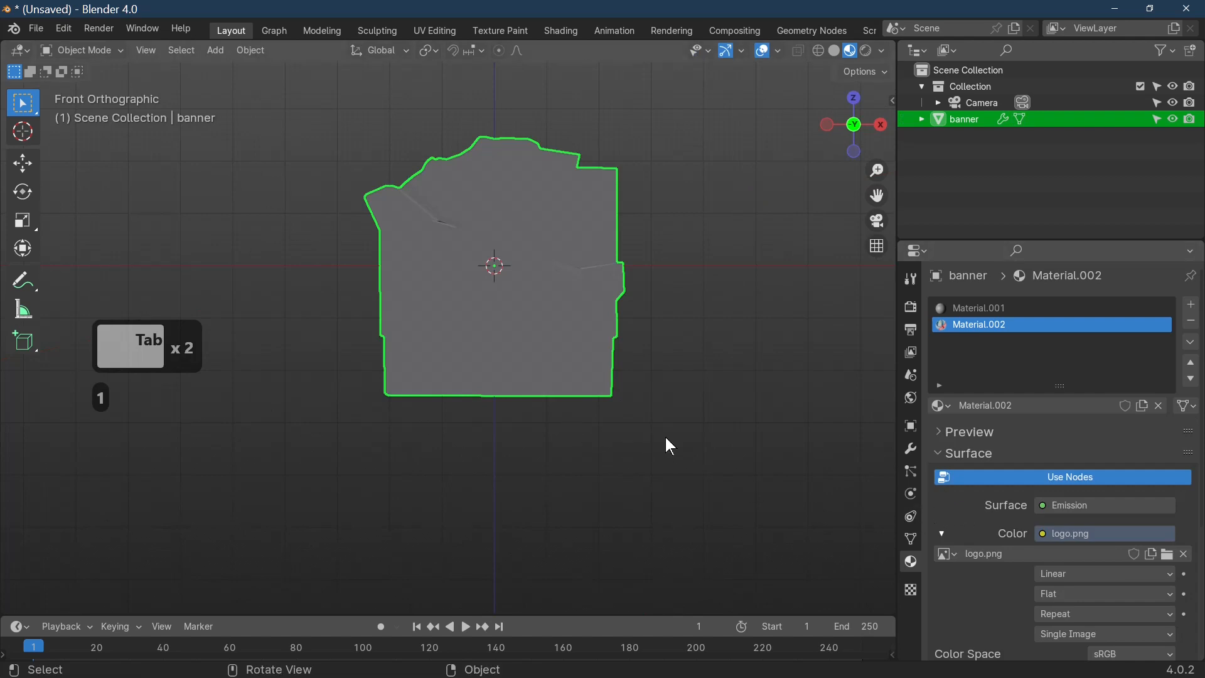
{"action": "key", "text": "a"}
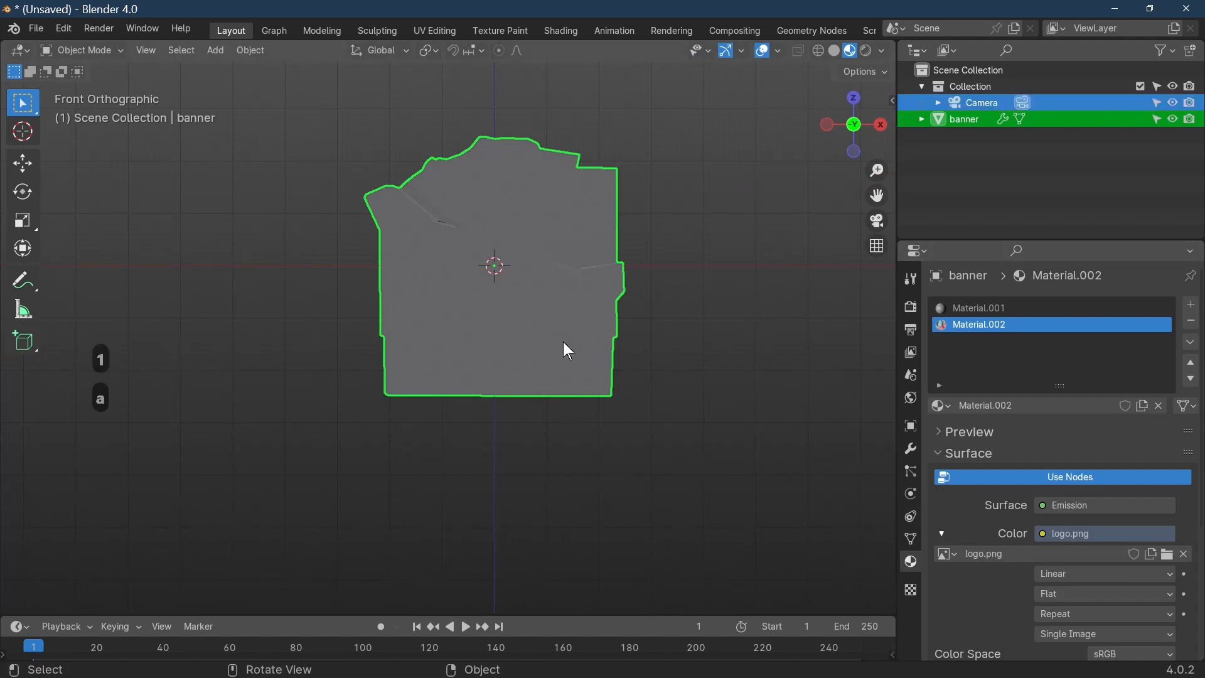
{"action": "key", "text": "Tab"}
{"action": "key", "text": "Tab"}
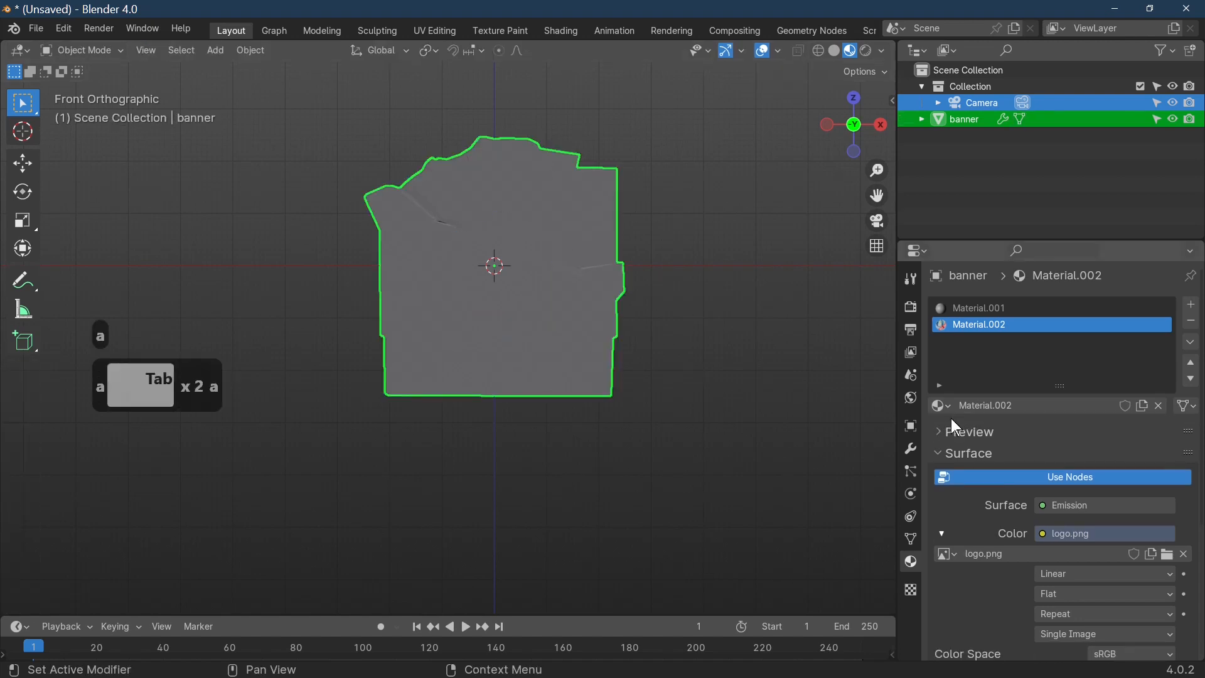
{"action": "key", "text": "Tab"}
{"action": "left_click", "coordinate": [585, 304]}
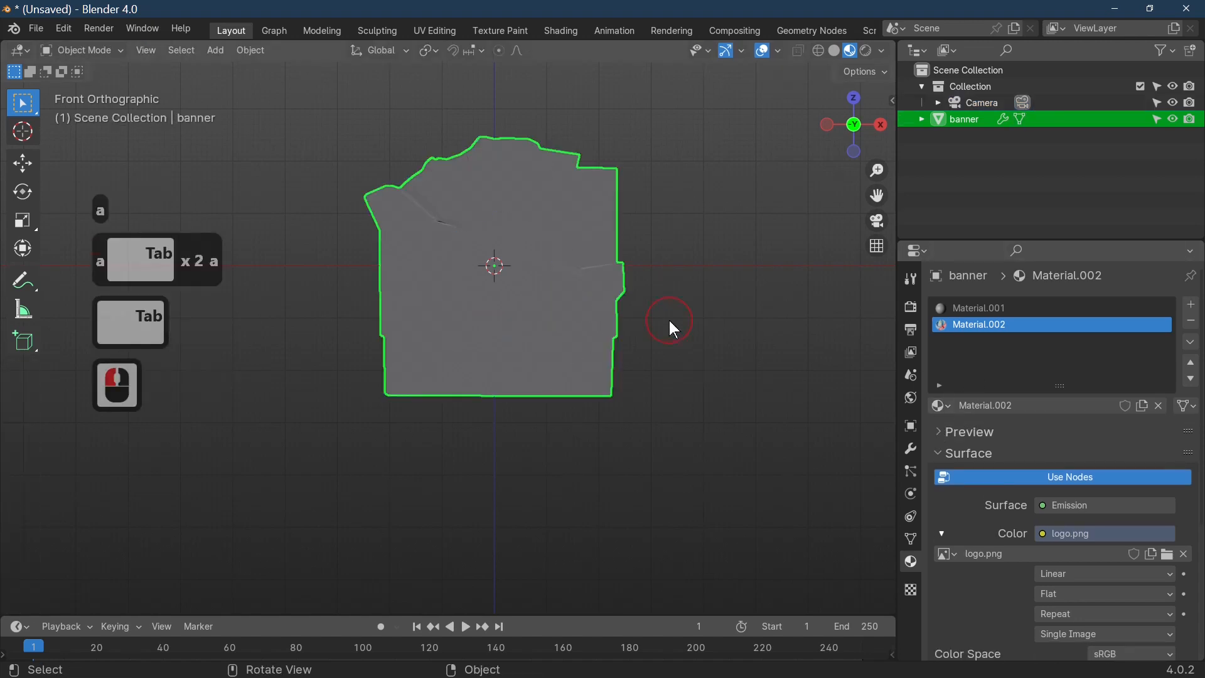
Apply the Solidify modifier on the banner.
{"action": "middle_click_drag", "start_coordinate": [835, 381], "coordinate": [398, 296]}
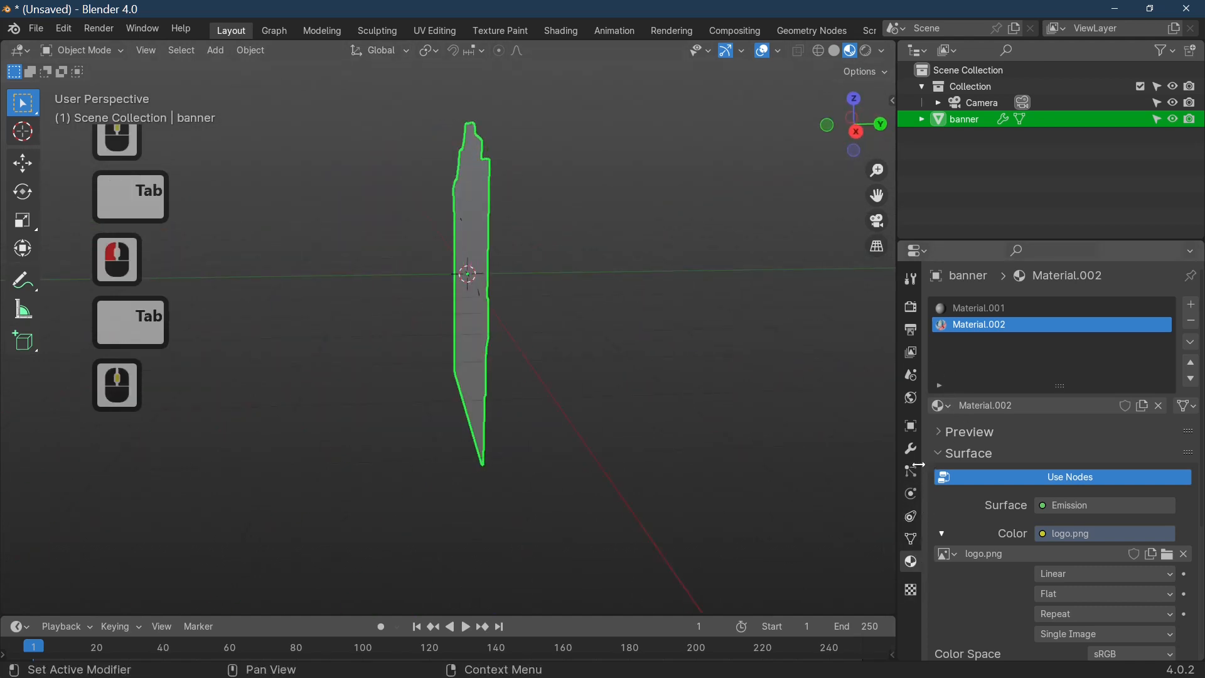
{"action": "left_click", "coordinate": [911, 448]}
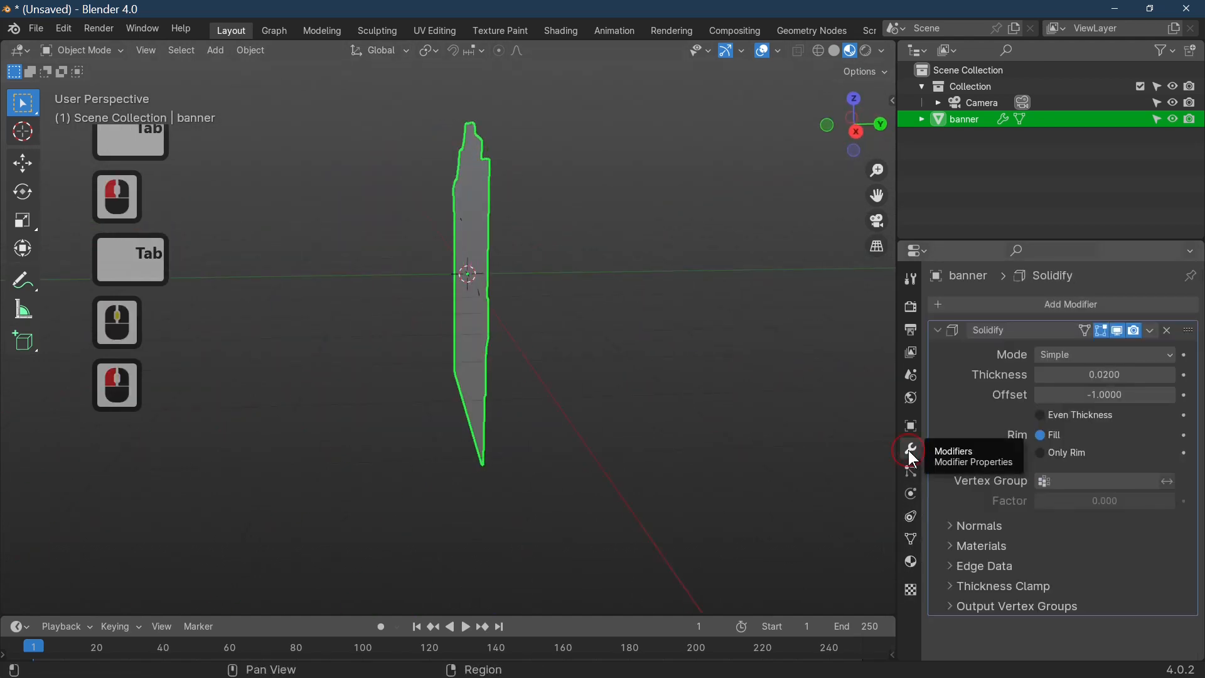
{"action": "left_click", "coordinate": [1150, 331]}
{"action": "left_click", "coordinate": [1075, 350]}
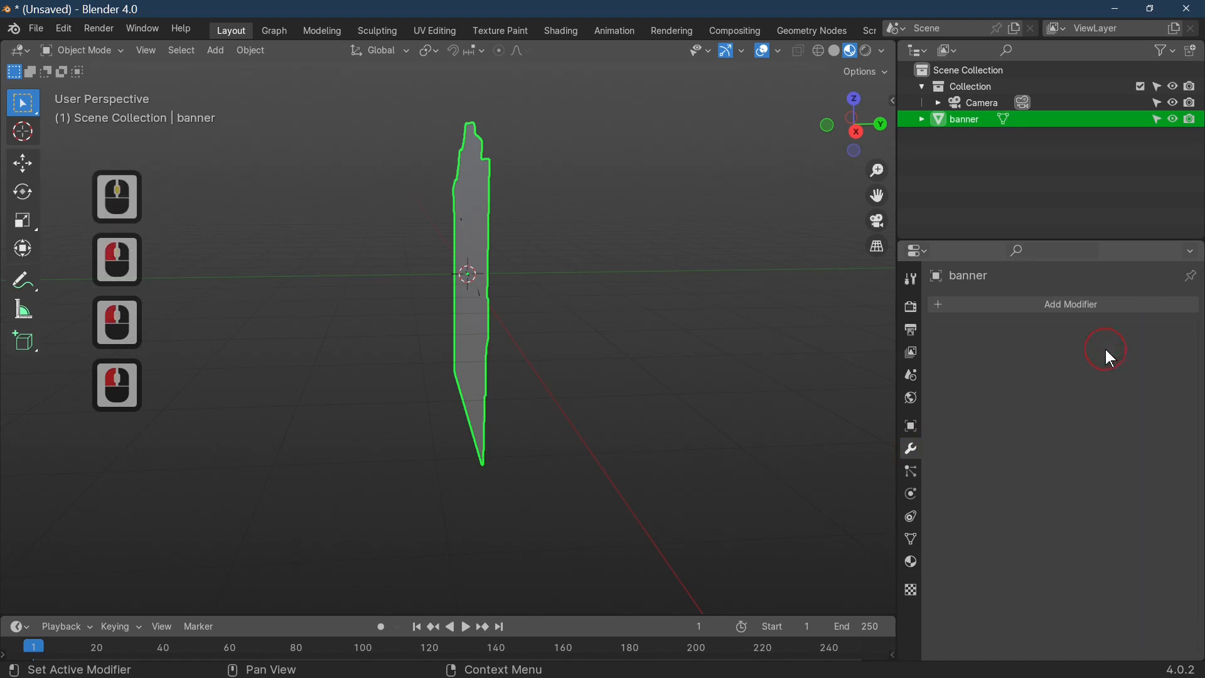
In Edit Mode with face selection, select a front face of the banner and grow the selection twice across the front.
{"action": "key", "text": "Tab"}
{"action": "mouse_move", "coordinate": [645, 421]}
{"action": "middle_mouse_down"}
{"action": "mouse_move", "coordinate": [670, 452]}
{"action": "mouse_move", "coordinate": [747, 441]}
{"action": "mouse_move", "coordinate": [538, 417]}
{"action": "mouse_move", "coordinate": [391, 375]}
{"action": "mouse_move", "coordinate": [364, 385]}
{"action": "mouse_move", "coordinate": [452, 446]}
{"action": "mouse_move", "coordinate": [656, 431]}
{"action": "middle_mouse_up"}
{"action": "key", "text": "Tab"}
{"action": "key", "text": "Tab"}
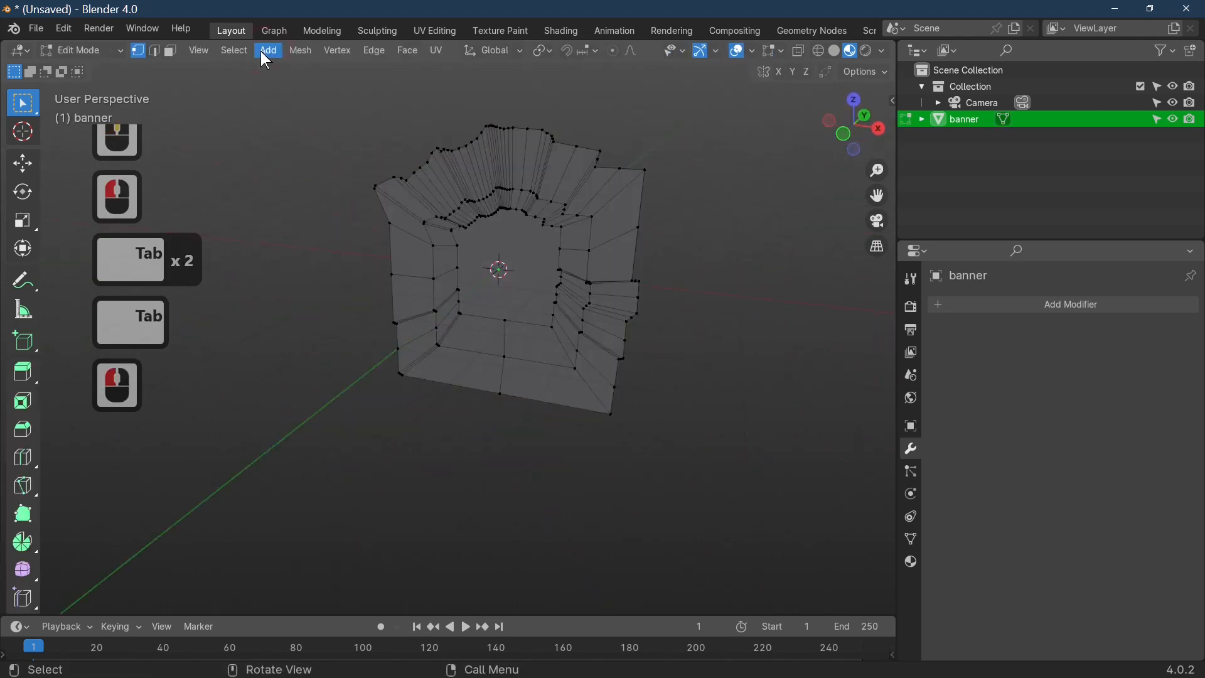
{"action": "left_click", "coordinate": [171, 51]}
{"action": "left_click", "coordinate": [563, 303]}
{"action": "key", "text": "ctrl+KP_Add"}
{"action": "key", "text": "ctrl+KP_Add"}
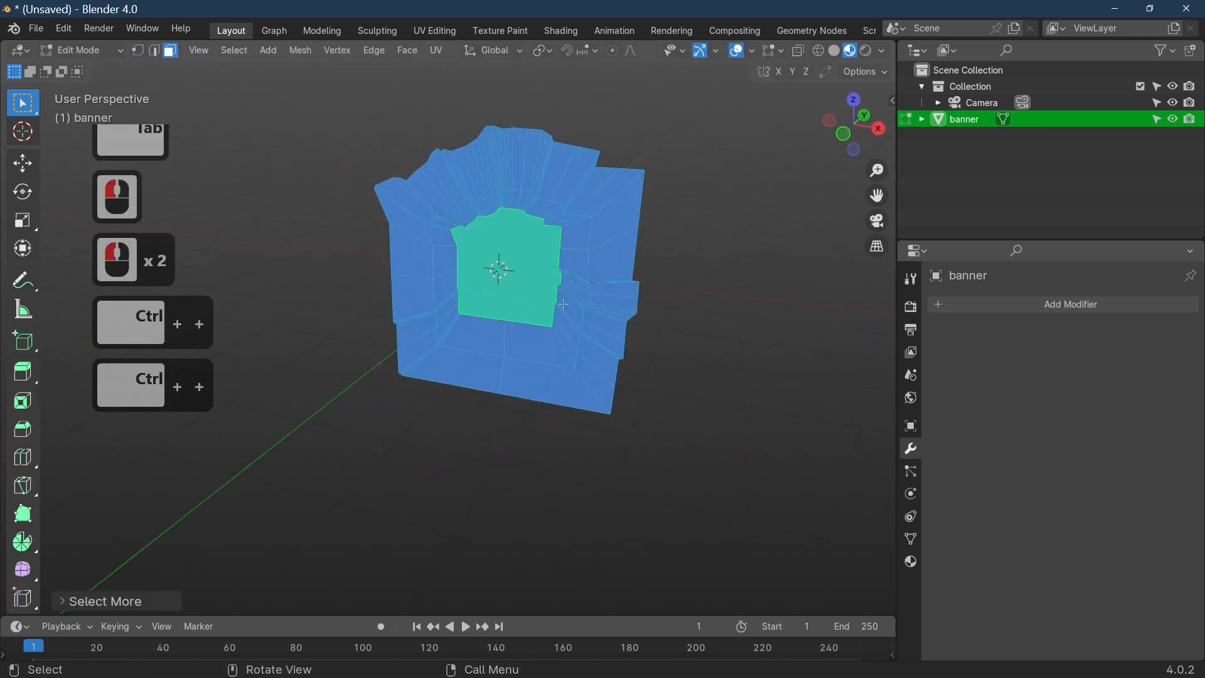
Assign Material.002 to the banner's selected front faces.
{"action": "left_click", "coordinate": [911, 562]}
{"action": "left_click", "coordinate": [998, 327]}
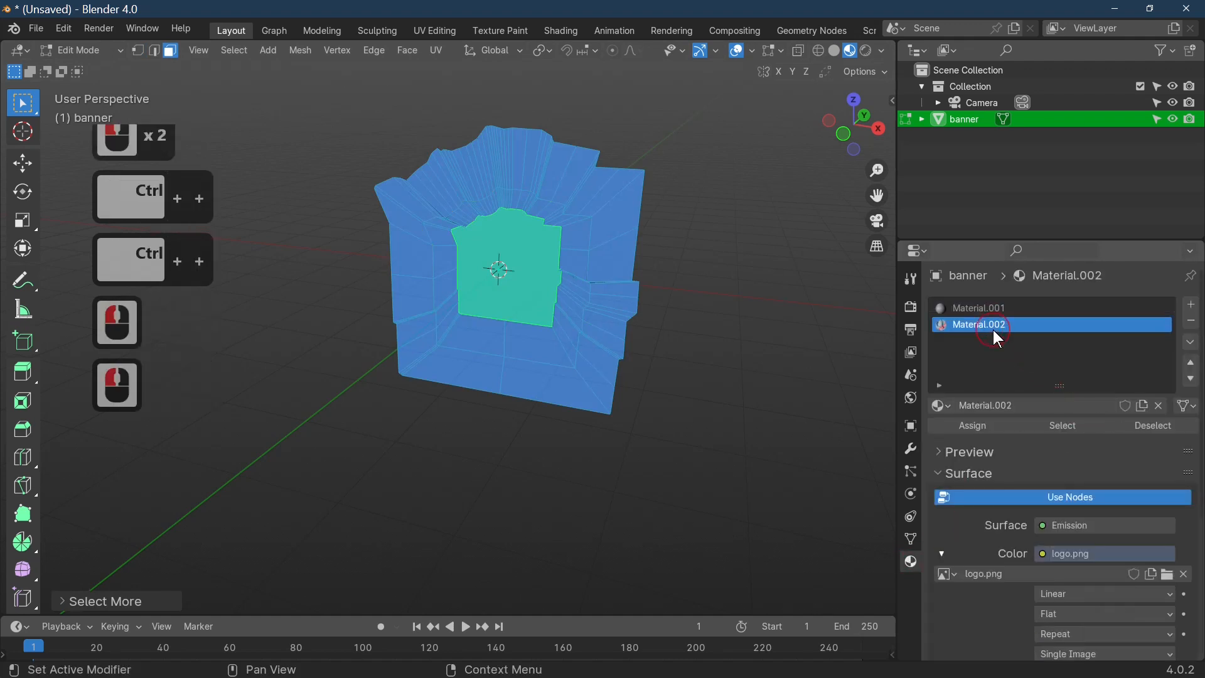
{"action": "left_click", "coordinate": [976, 428]}
Switch to the UV Editing workspace and unwrap the selected front faces with Project from View in front view.
{"action": "middle_click_drag", "start_coordinate": [675, 378], "coordinate": [706, 336]}
{"action": "key", "text": "KP_1"}
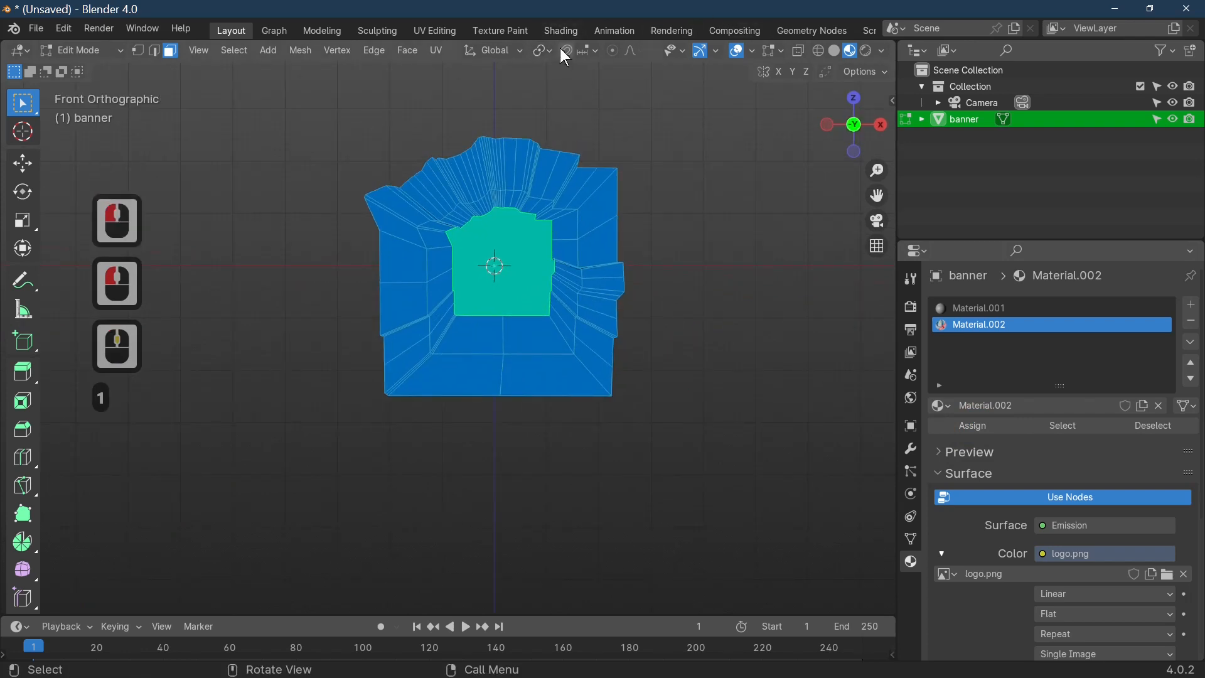
{"action": "left_click", "coordinate": [445, 32]}
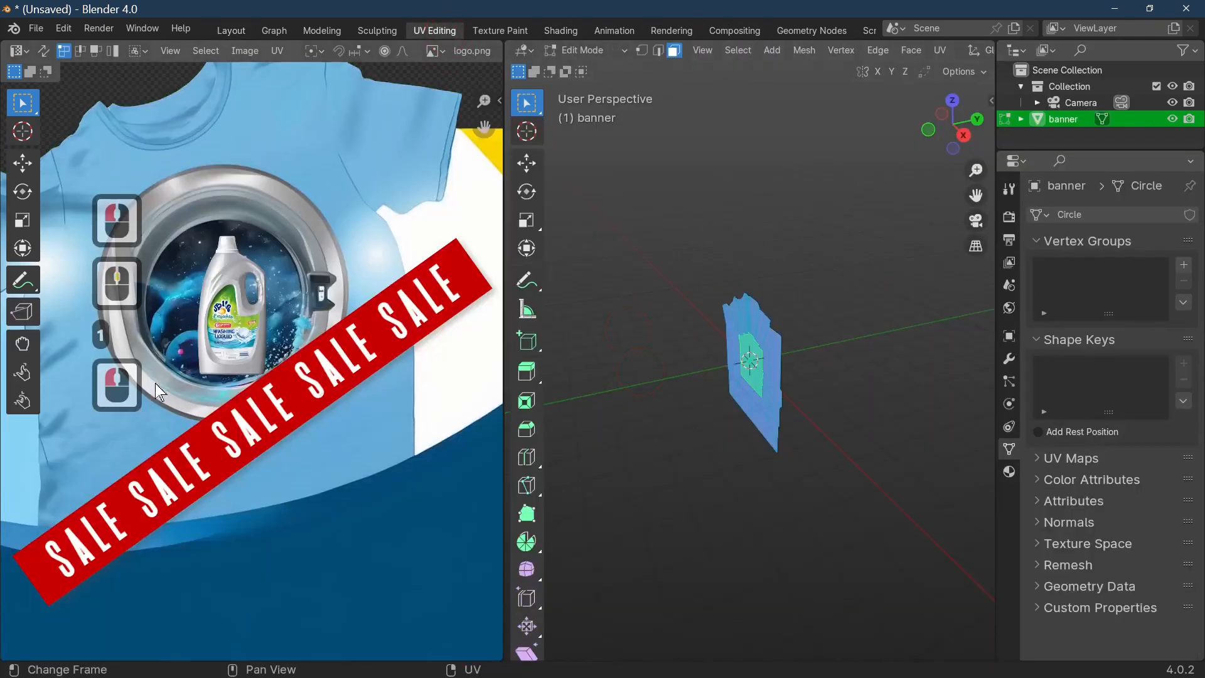
{"action": "scroll", "coordinate": [233, 386], "scroll_direction": "down", "scroll_amount": 3}
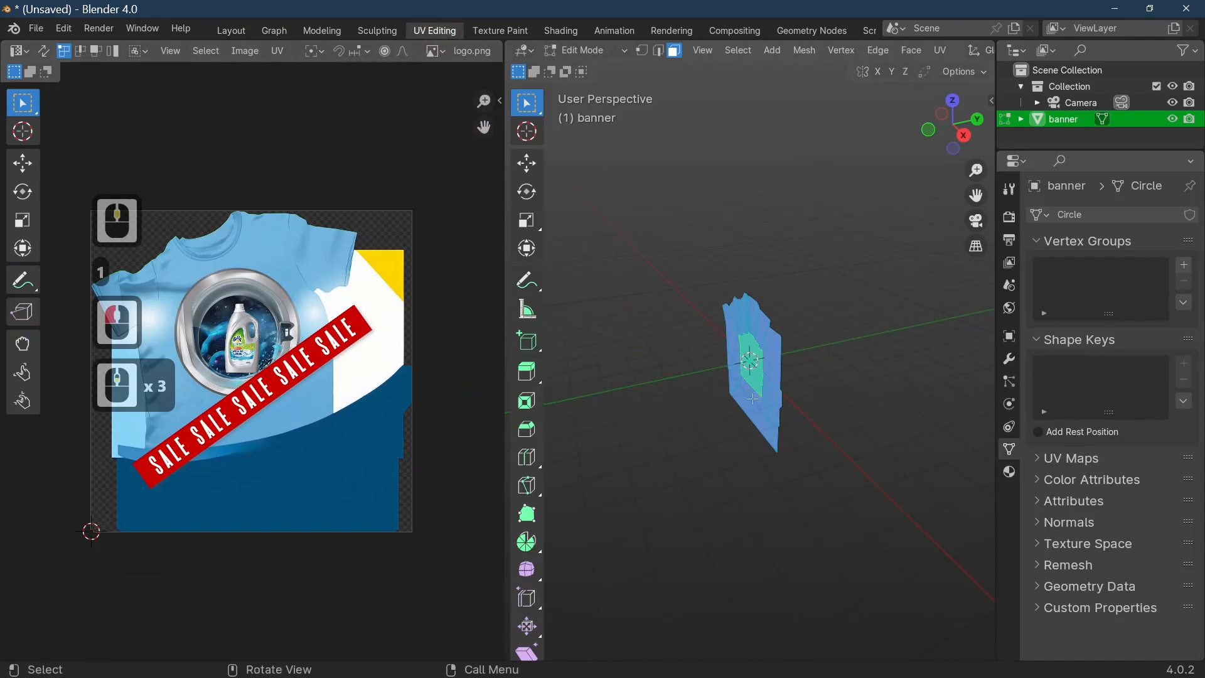
{"action": "key", "text": "KP_1"}
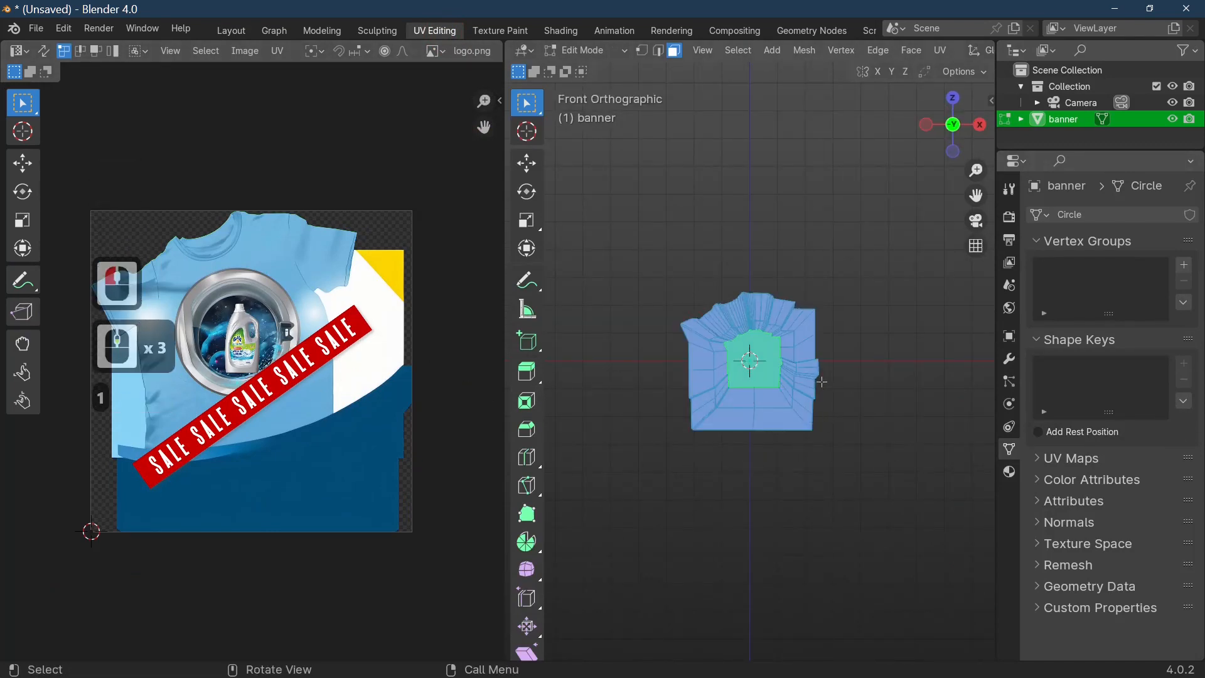
{"action": "key", "text": "u"}
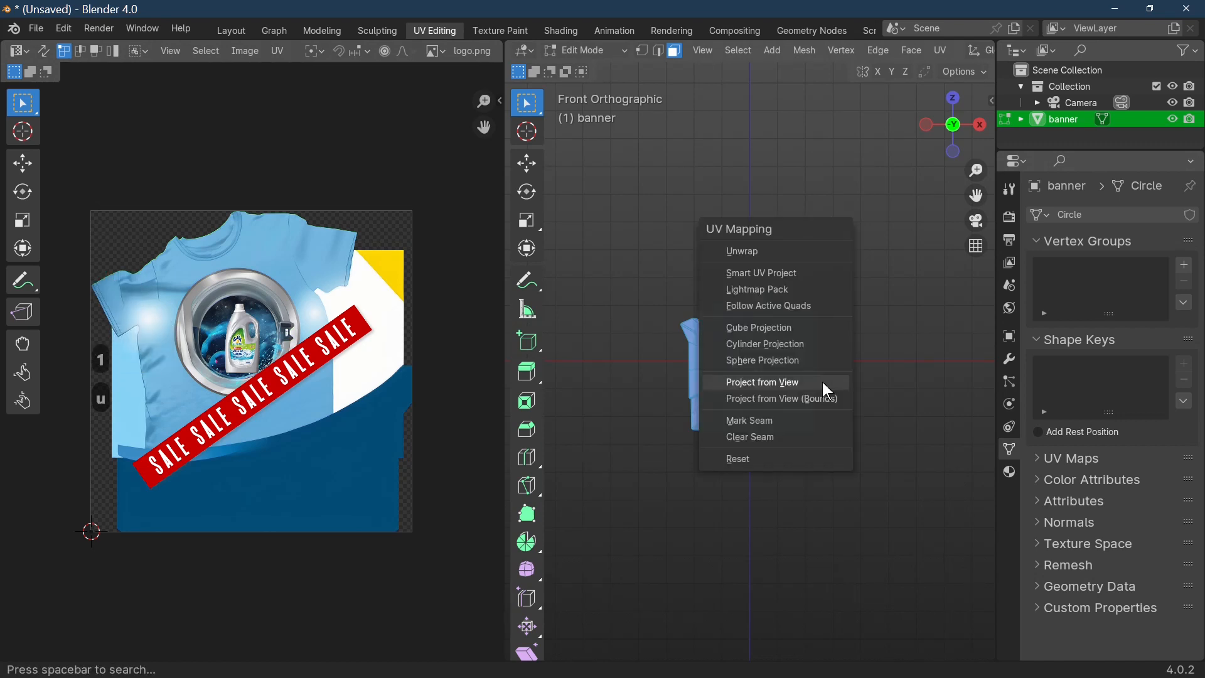
{"action": "left_click", "coordinate": [801, 382]}
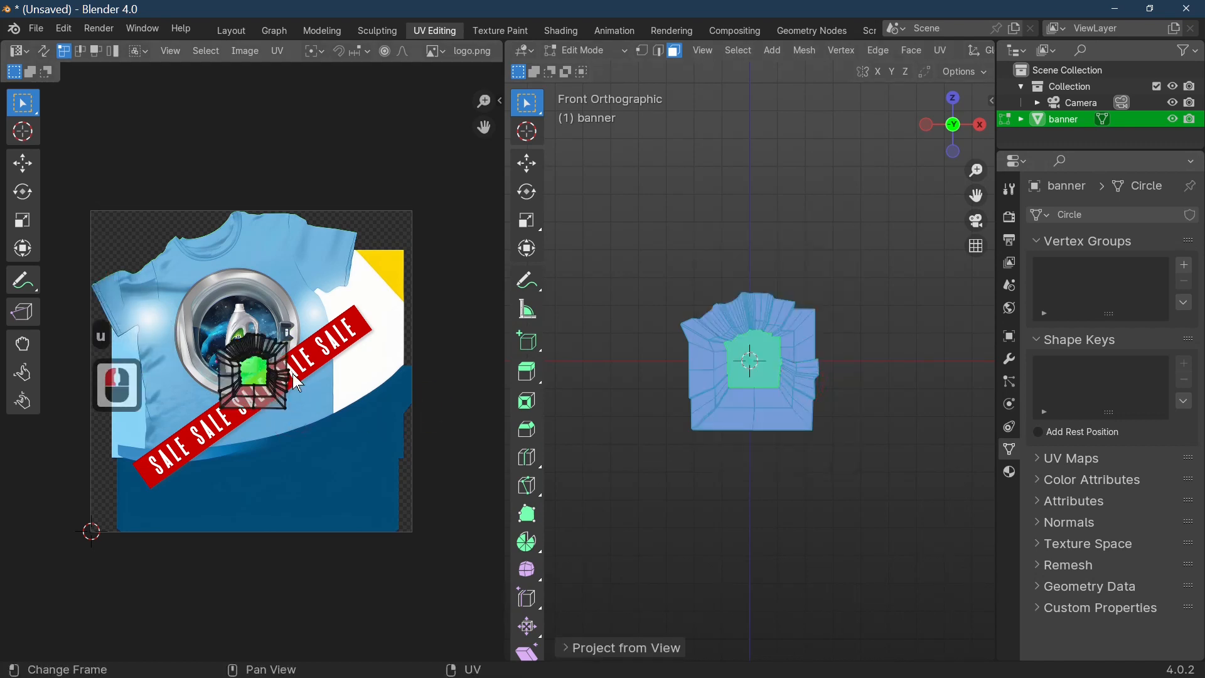
Select all the banner's UVs and scale them up to roughly match the outline of the logo image.
{"action": "key", "text": "a"}
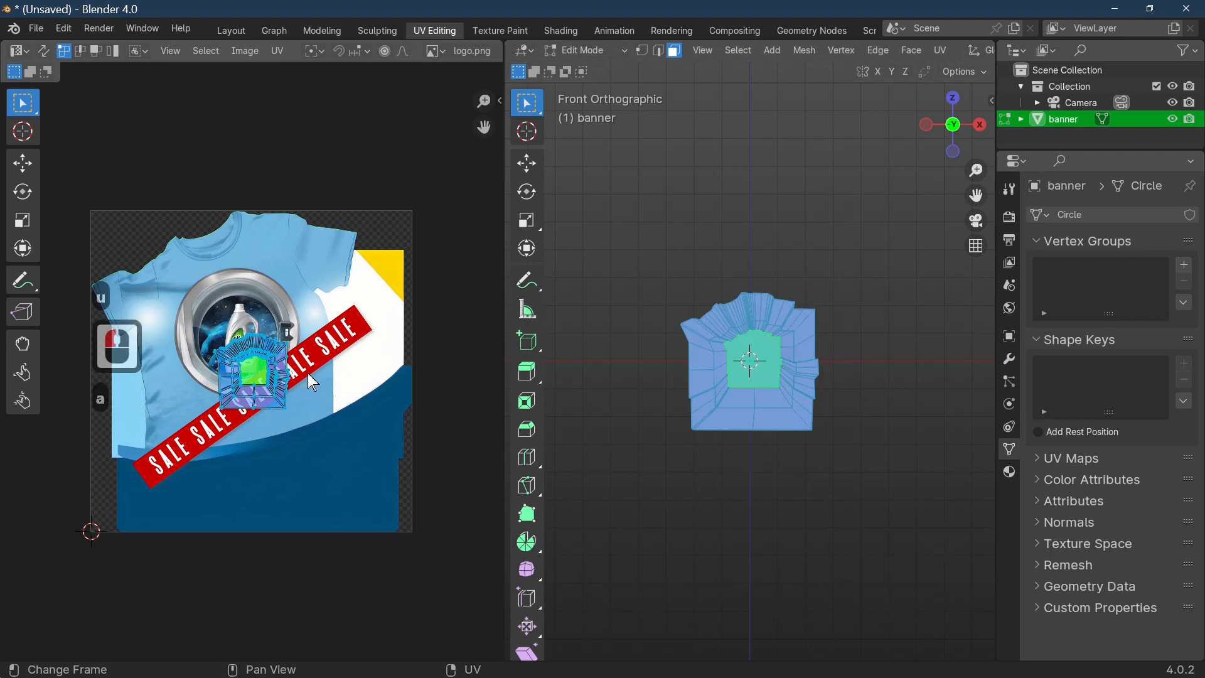
{"action": "key", "text": "s"}
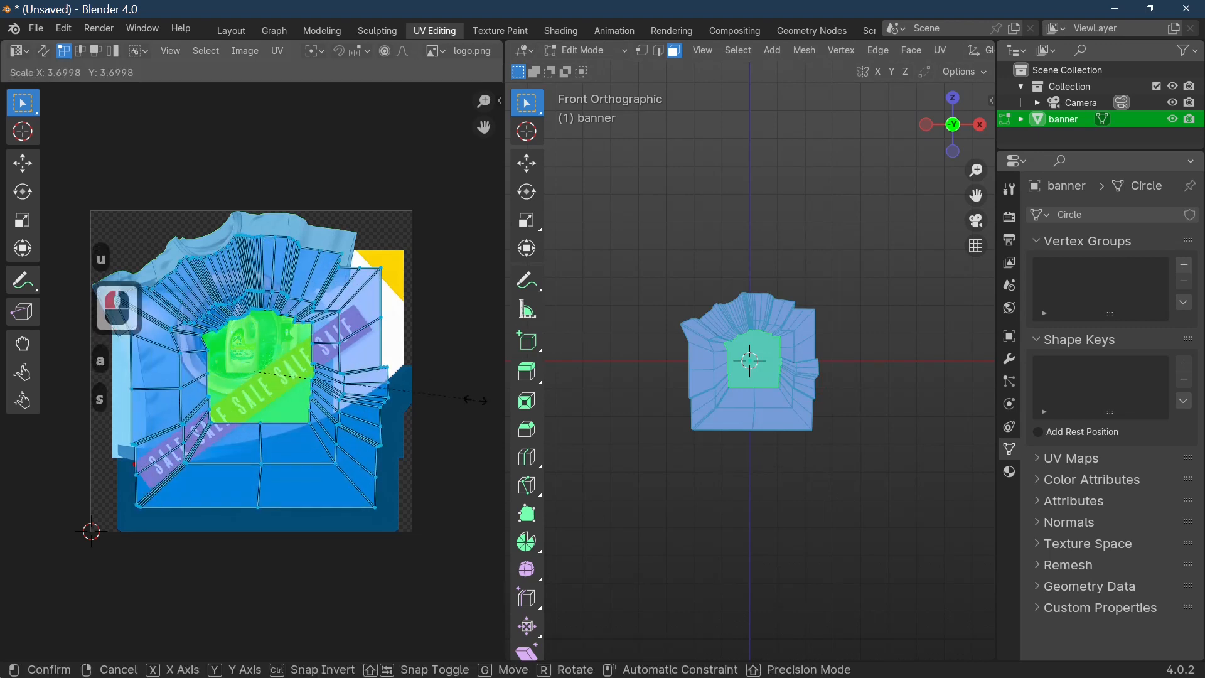
{"action": "left_click", "coordinate": [5, 412]}
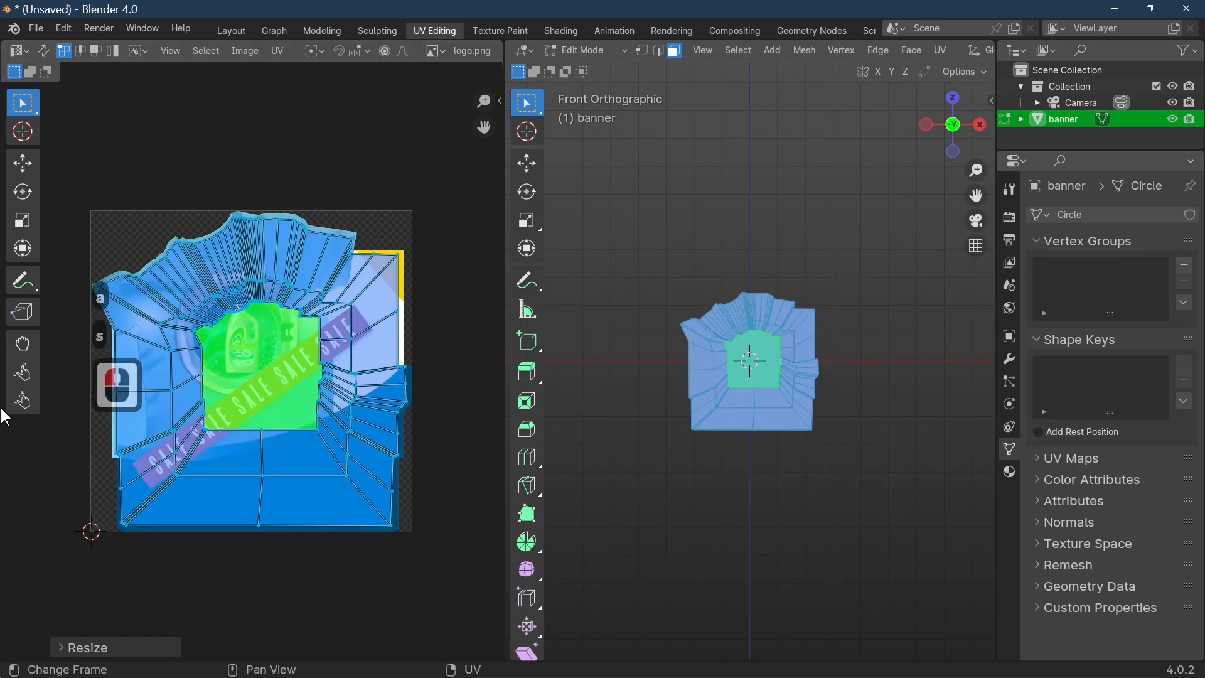
Move the banner's UVs to line them up with the logo image and return to Object Mode.
{"action": "key", "text": "g"}
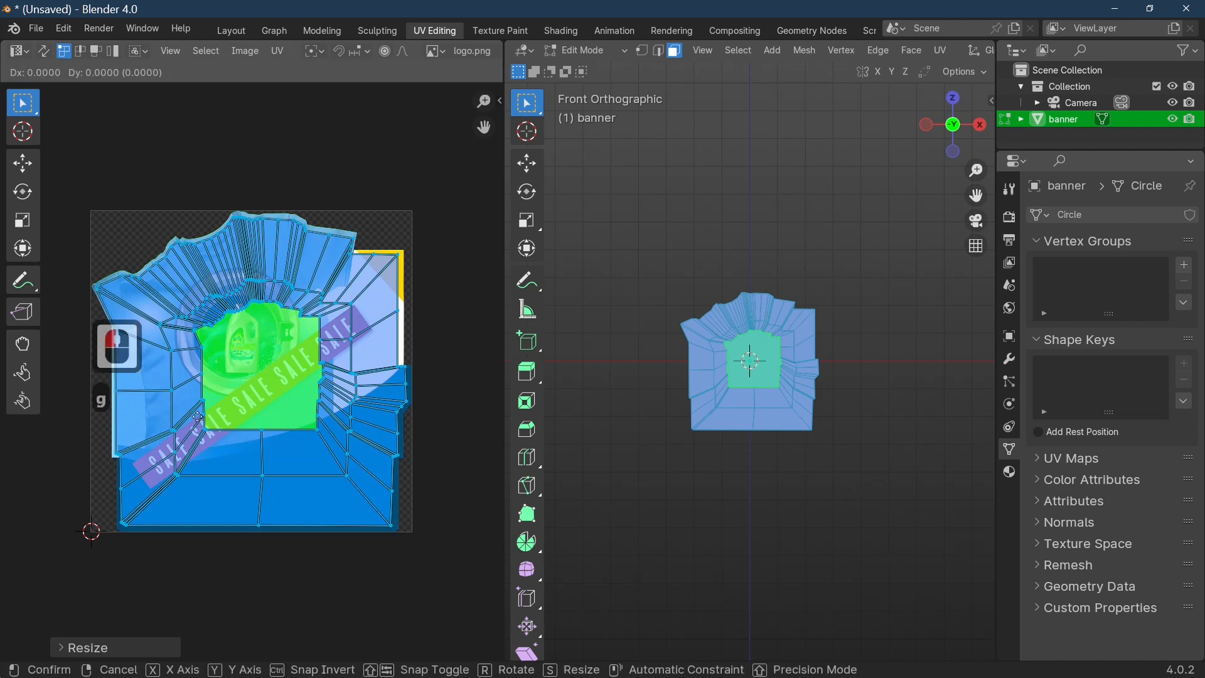
{"action": "left_click", "coordinate": [201, 427]}
{"action": "key", "text": "Tab"}
Set the viewport to rendered shading and inspect the logo artwork on the banner's front.
{"action": "scroll", "coordinate": [753, 364], "scroll_direction": "up", "scroll_amount": 3}
{"action": "middle_click_drag", "start_coordinate": [785, 377], "coordinate": [818, 66]}
{"action": "scroll", "coordinate": [816, 56], "scroll_direction": "down", "scroll_amount": 11}
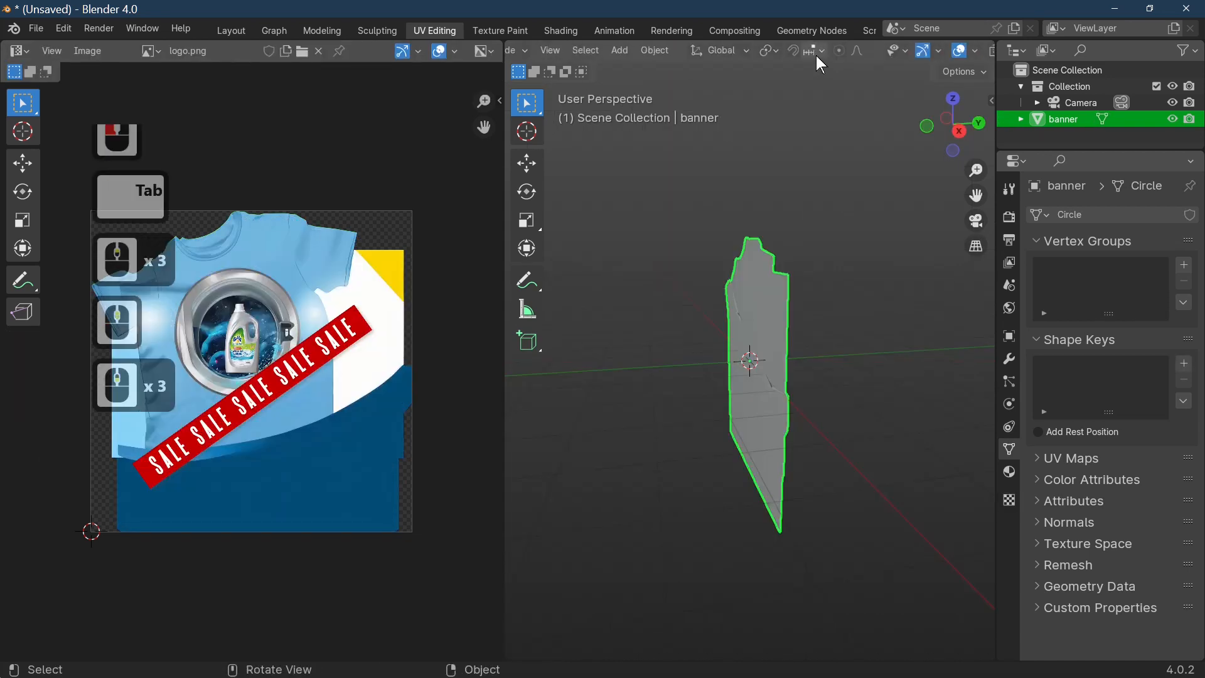
{"action": "left_click", "coordinate": [974, 53]}
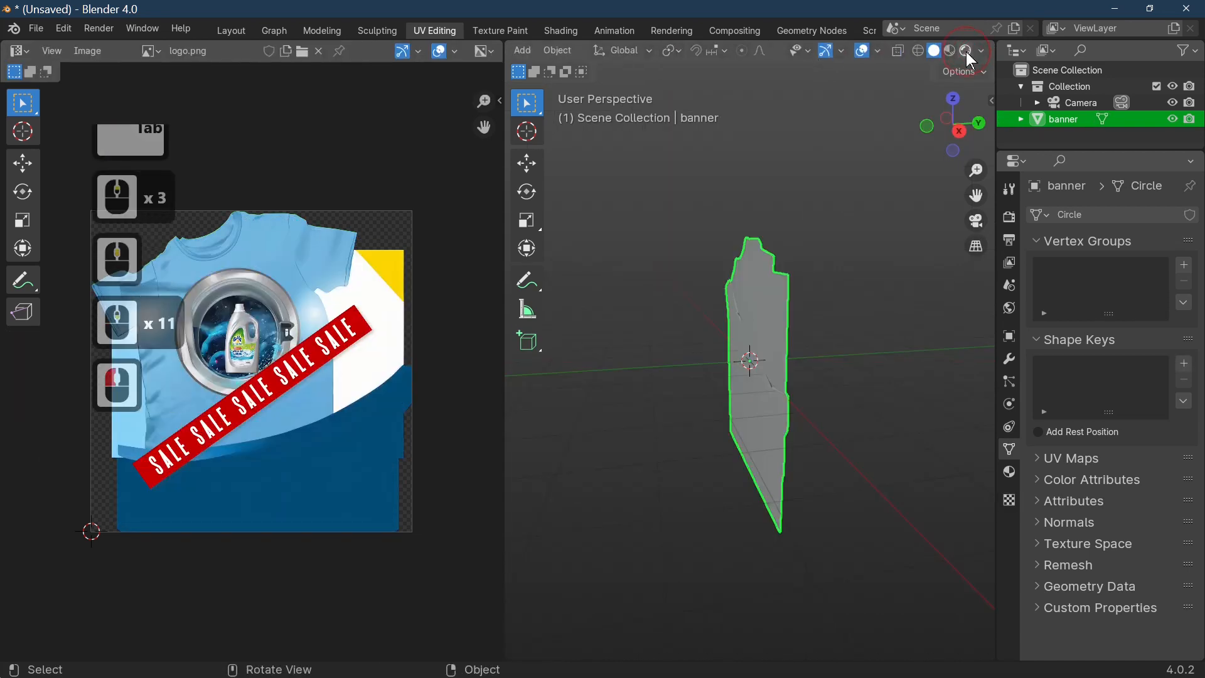
{"action": "left_click", "coordinate": [966, 52]}
{"action": "middle_click_drag", "start_coordinate": [753, 466], "coordinate": [756, 496]}
{"action": "scroll", "coordinate": [823, 498], "scroll_direction": "up", "scroll_amount": 4}
{"action": "scroll", "coordinate": [823, 498], "scroll_direction": "up", "scroll_amount": 1}
{"action": "scroll", "coordinate": [857, 481], "scroll_direction": "up", "scroll_amount": 3}
{"action": "scroll", "coordinate": [872, 475], "scroll_direction": "down", "scroll_amount": 5}
{"action": "scroll", "coordinate": [772, 490], "scroll_direction": "down", "scroll_amount": 4}
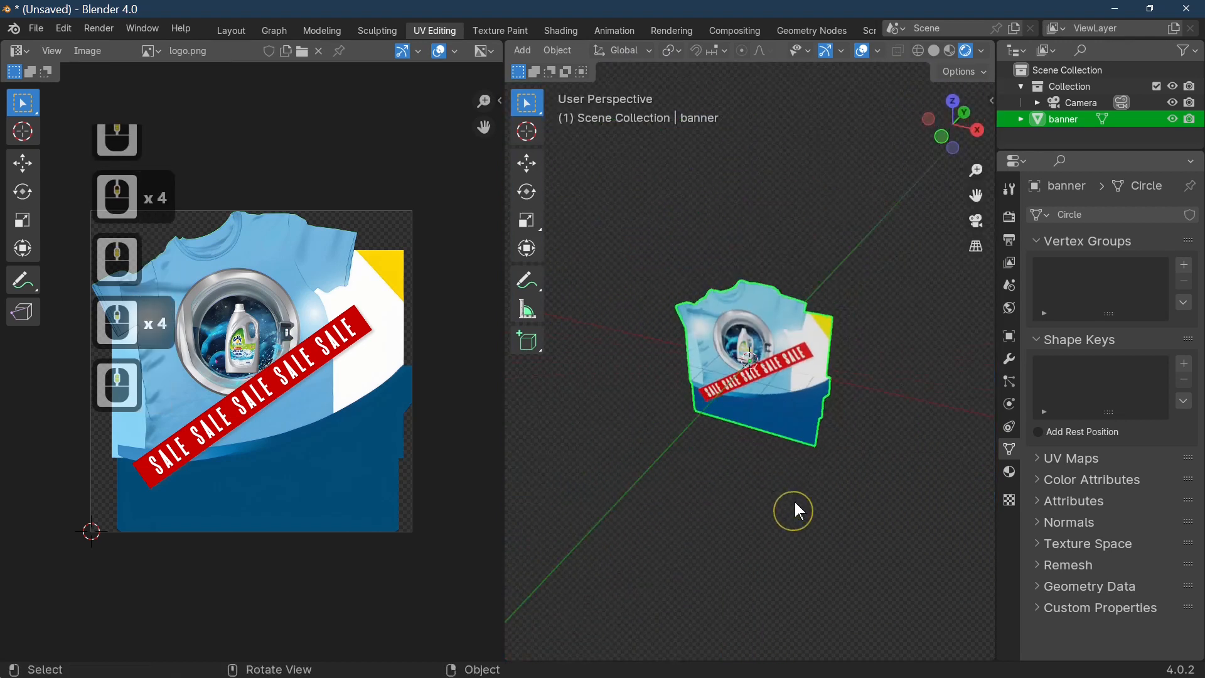
Hide the banner and switch to the Layout workspace in front view.
{"action": "key", "text": "h"}
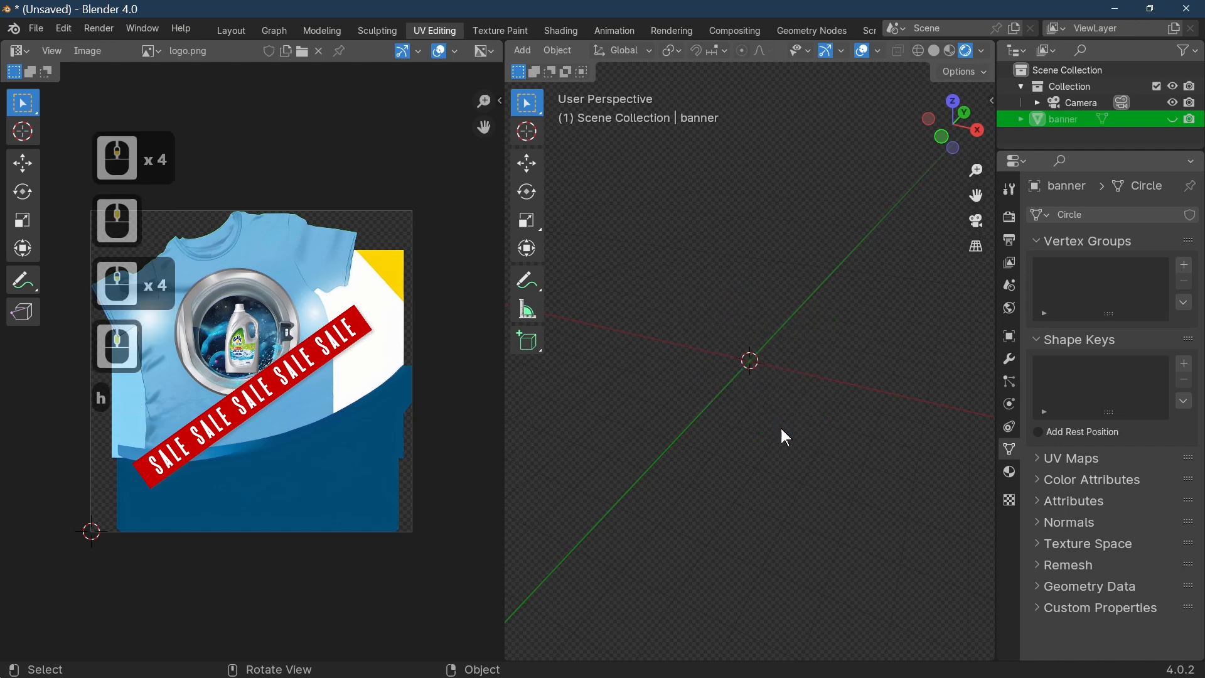
{"action": "scroll", "coordinate": [783, 531], "scroll_direction": "down", "scroll_amount": 2}
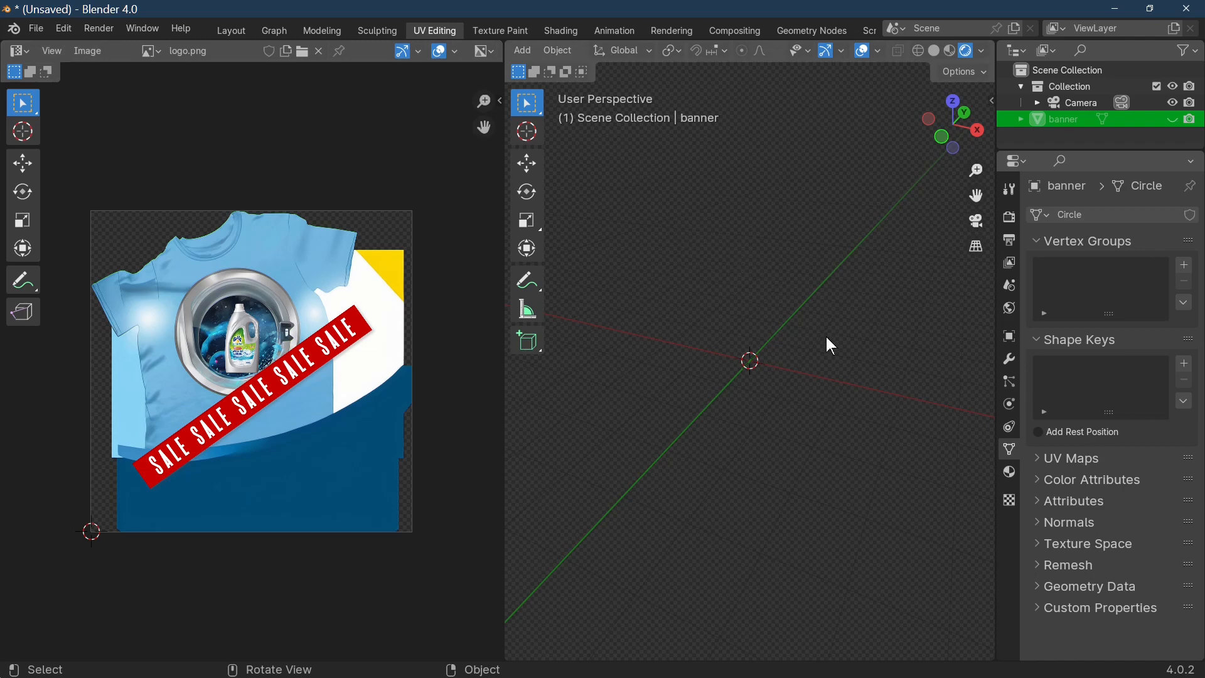
{"action": "double_click", "coordinate": [825, 361]}
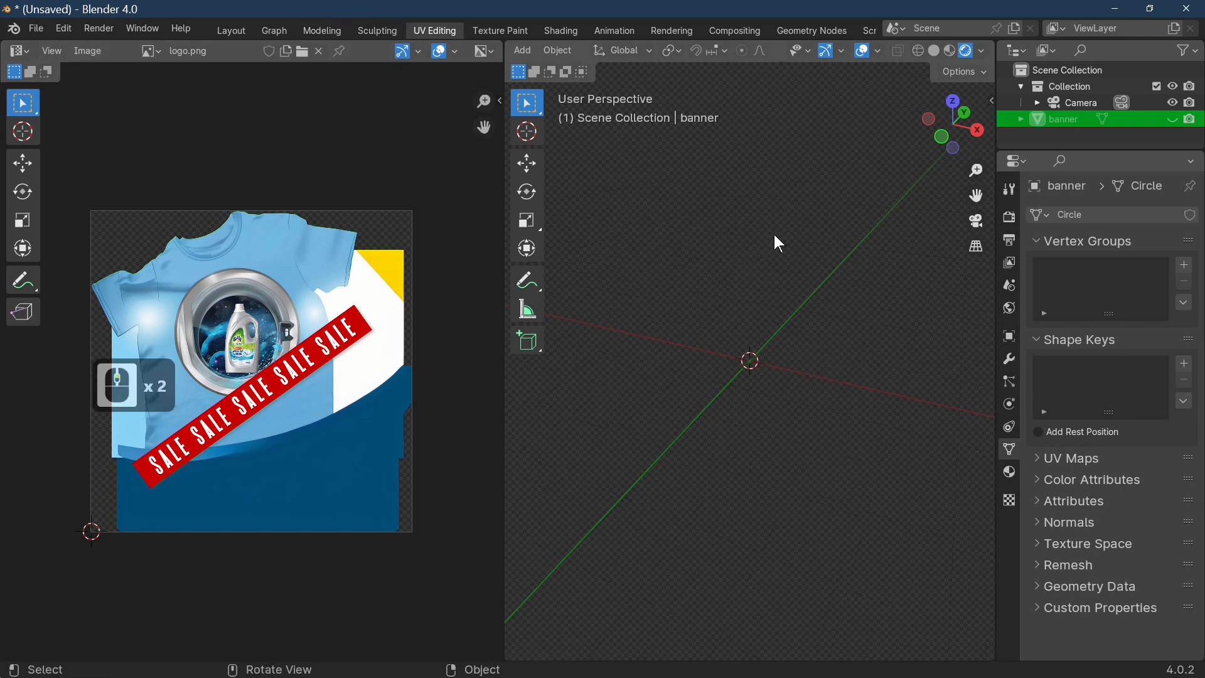
{"action": "key", "text": "KP_1"}
{"action": "left_click", "coordinate": [231, 30]}
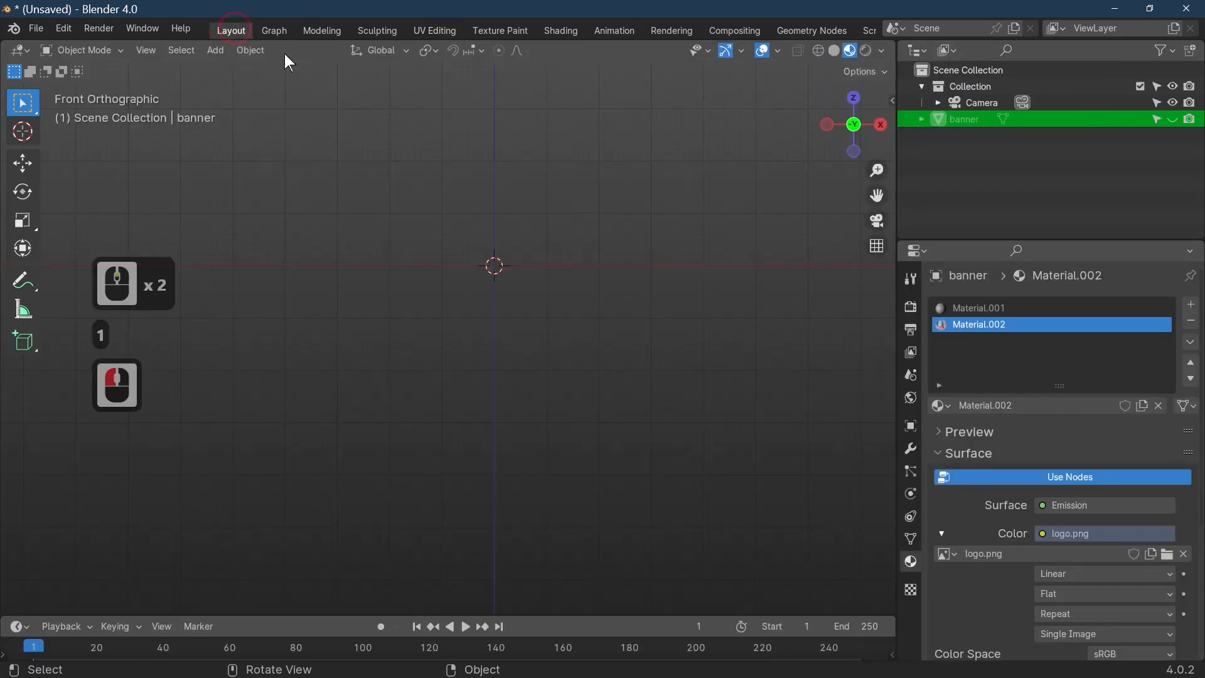
Add a cube mesh at the scene origin and view it from the front.
{"action": "middle_click_drag", "start_coordinate": [659, 328], "coordinate": [619, 317]}
{"action": "left_click", "coordinate": [215, 51]}
{"action": "mouse_move", "coordinate": [233, 68]}
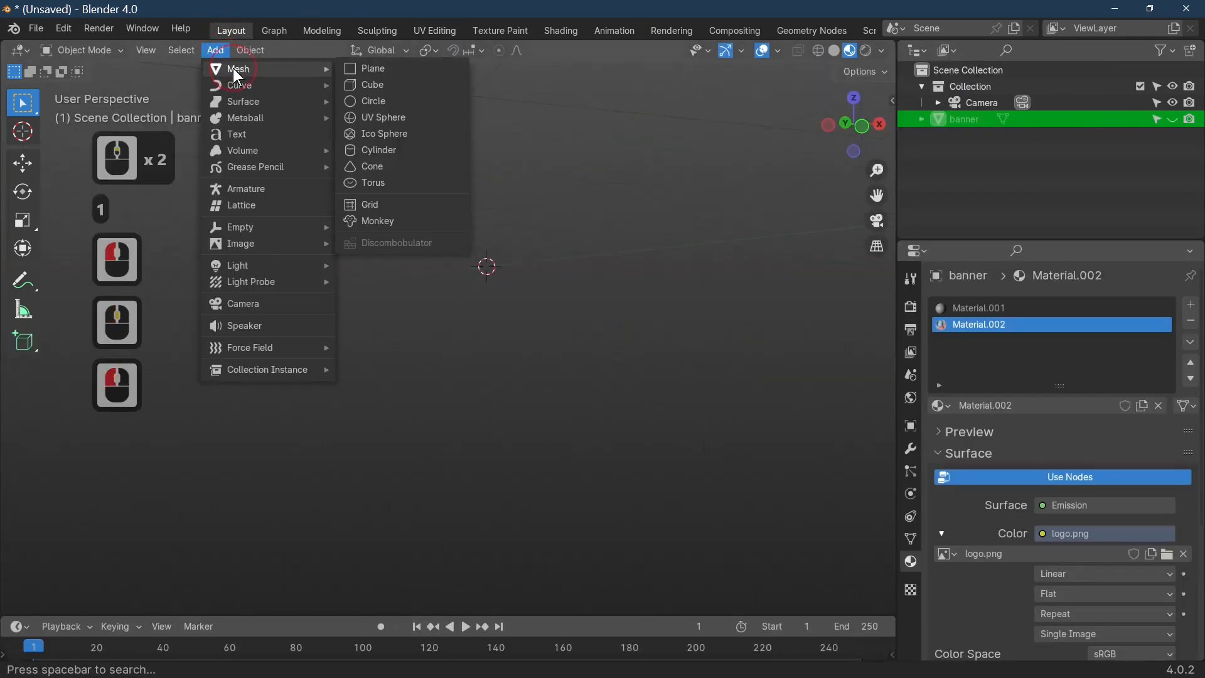
{"action": "left_click", "coordinate": [374, 85]}
{"action": "key", "text": "KP_1"}
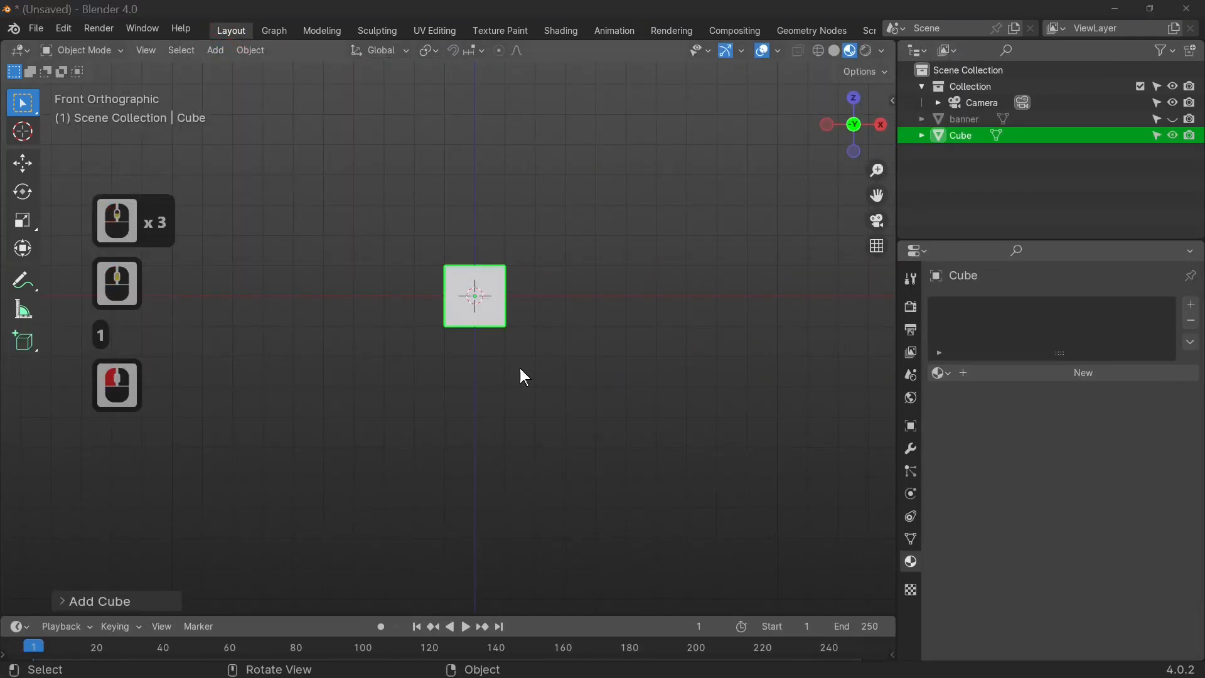
Scale the cube to a little under half its size along Y and to about 2.26 along Z.
{"action": "middle_click_drag", "start_coordinate": [522, 370], "coordinate": [681, 481]}
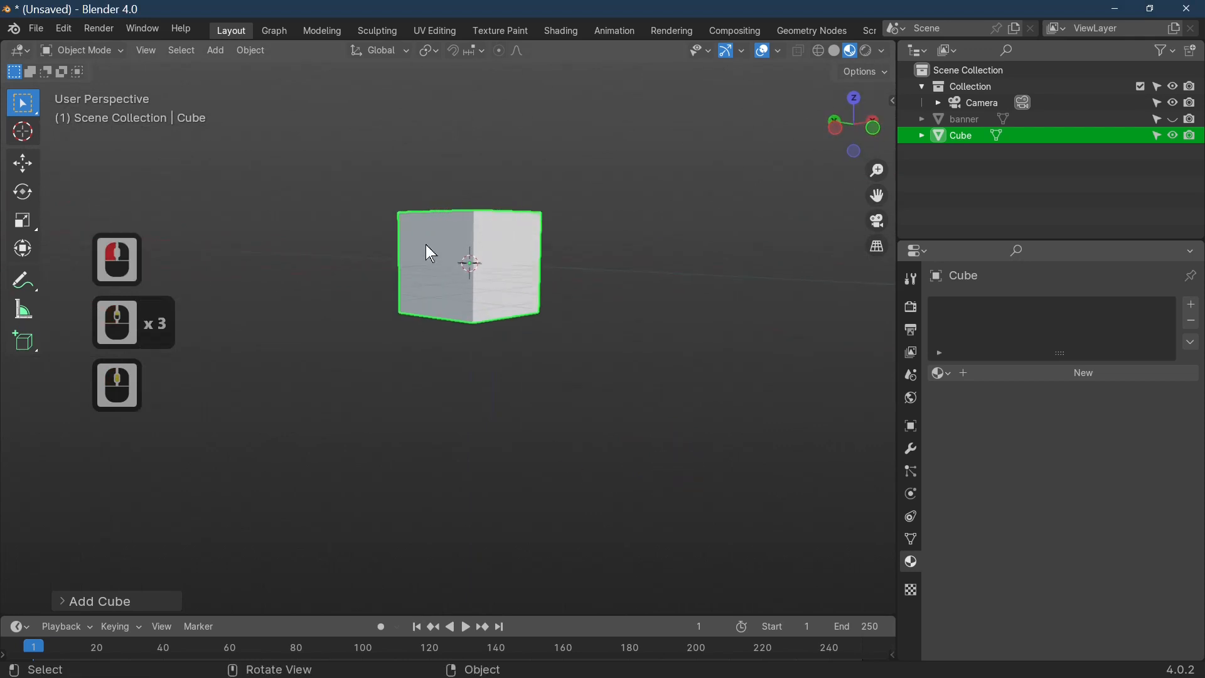
{"action": "left_click", "coordinate": [538, 370]}
{"action": "middle_click_drag", "start_coordinate": [538, 370], "coordinate": [560, 398]}
{"action": "key", "text": "s"}
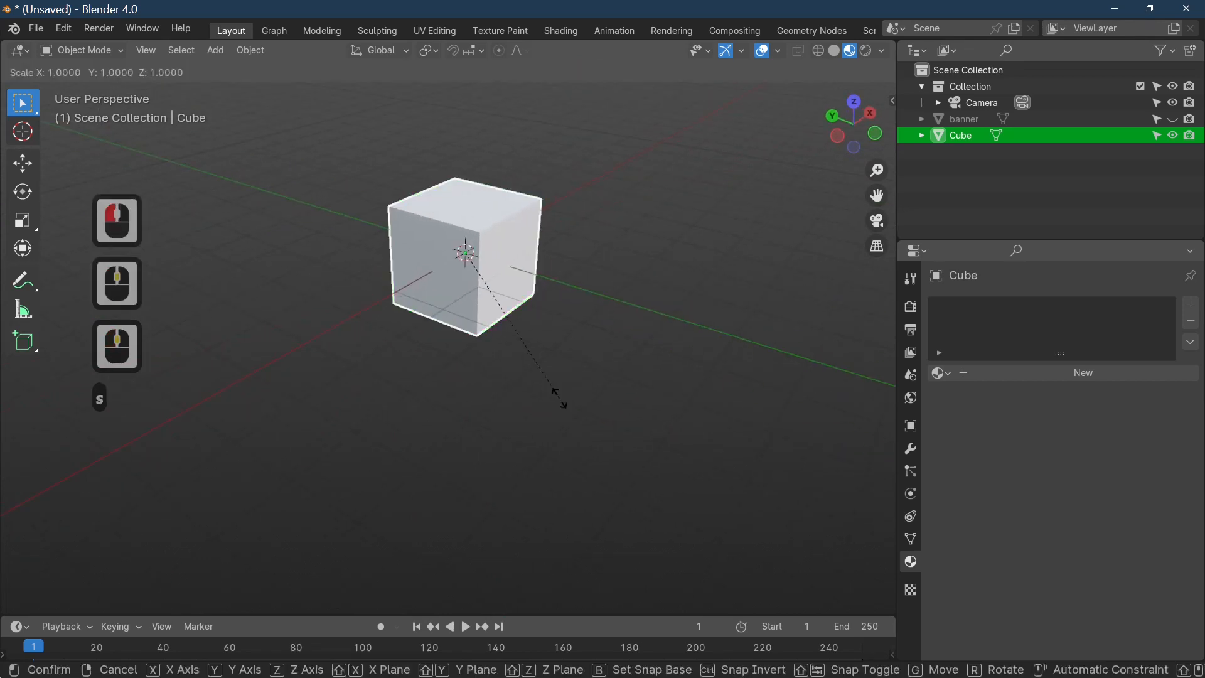
{"action": "key", "text": "y"}
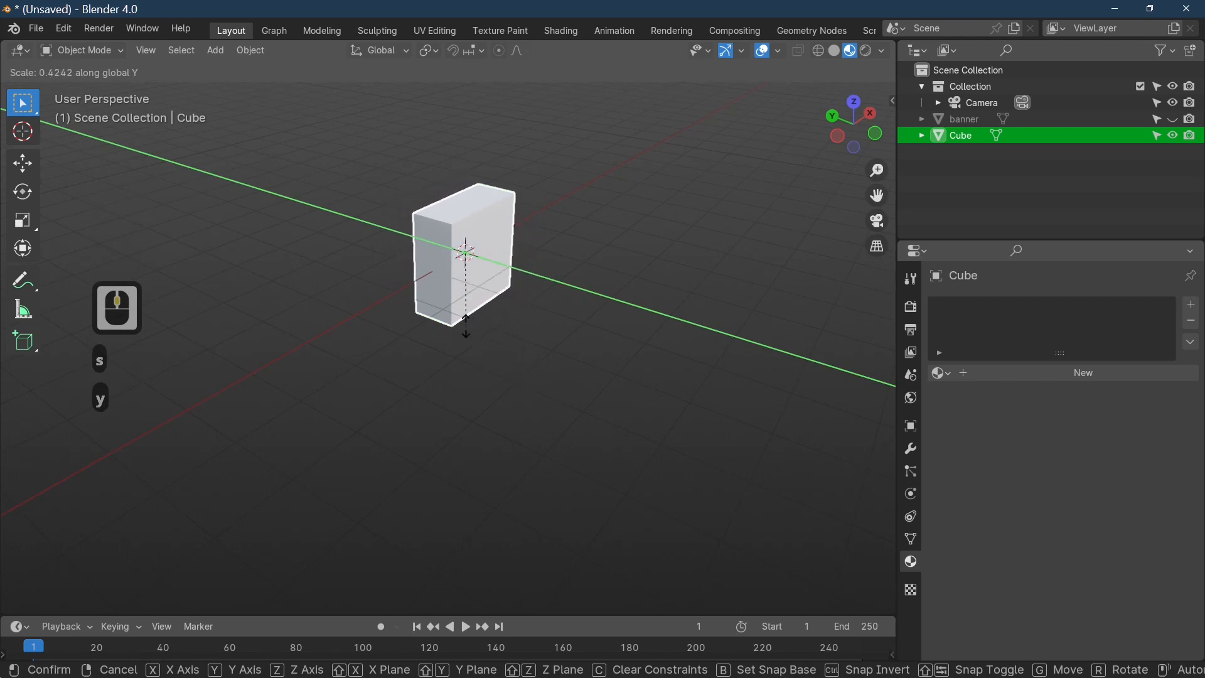
{"action": "left_click", "coordinate": [519, 357]}
{"action": "key", "text": "s"}
{"action": "key", "text": "z"}
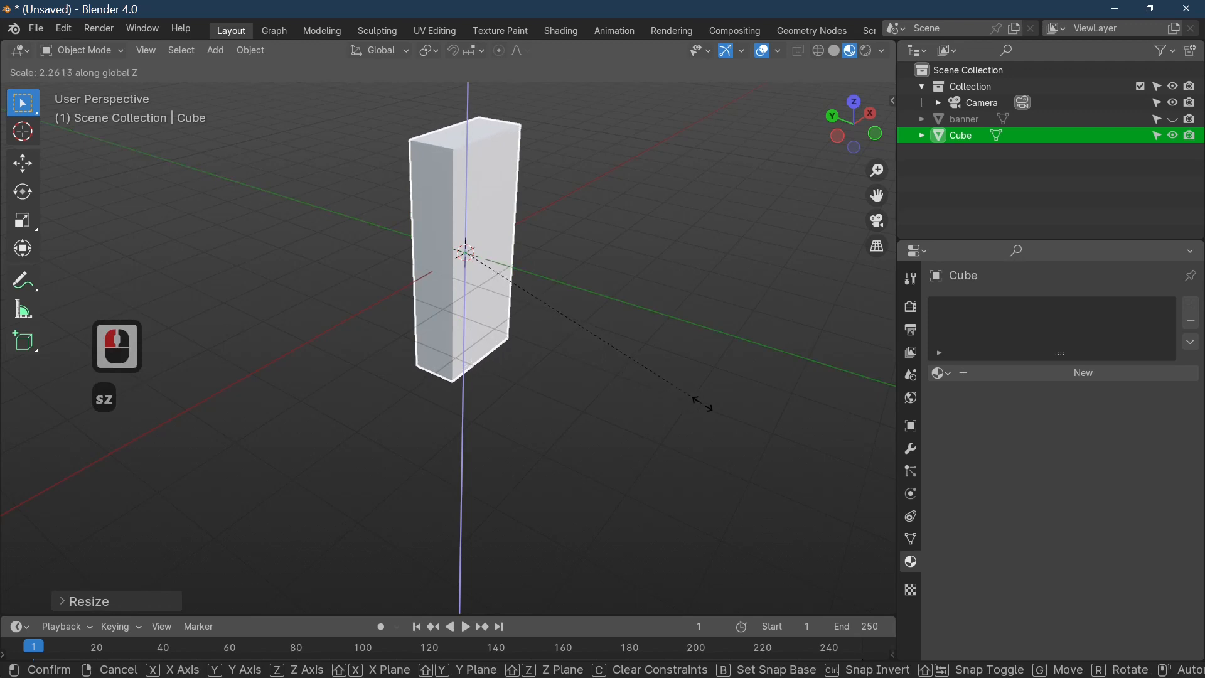
{"action": "left_click", "coordinate": [702, 405]}
Move the tall block up along Z until its base sits near the grid floor.
{"action": "key", "text": "g"}
{"action": "key", "text": "z"}
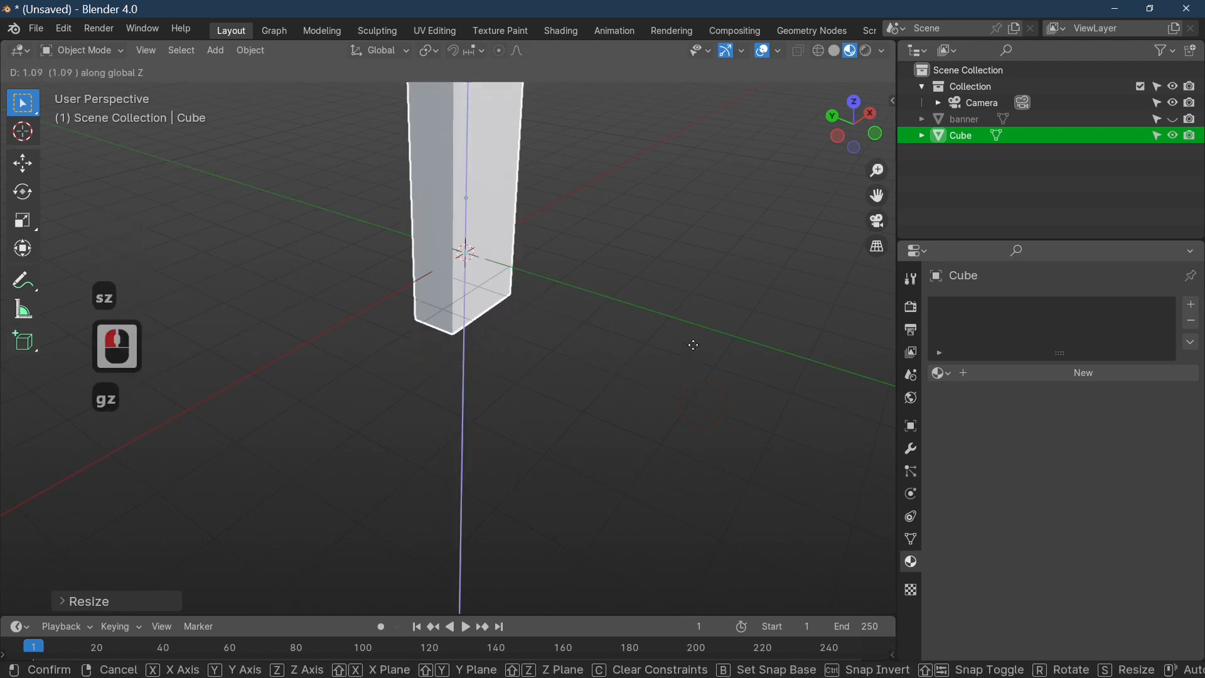
{"action": "left_click", "coordinate": [625, 363]}
{"action": "scroll", "coordinate": [630, 370], "scroll_direction": "down", "scroll_amount": 4}
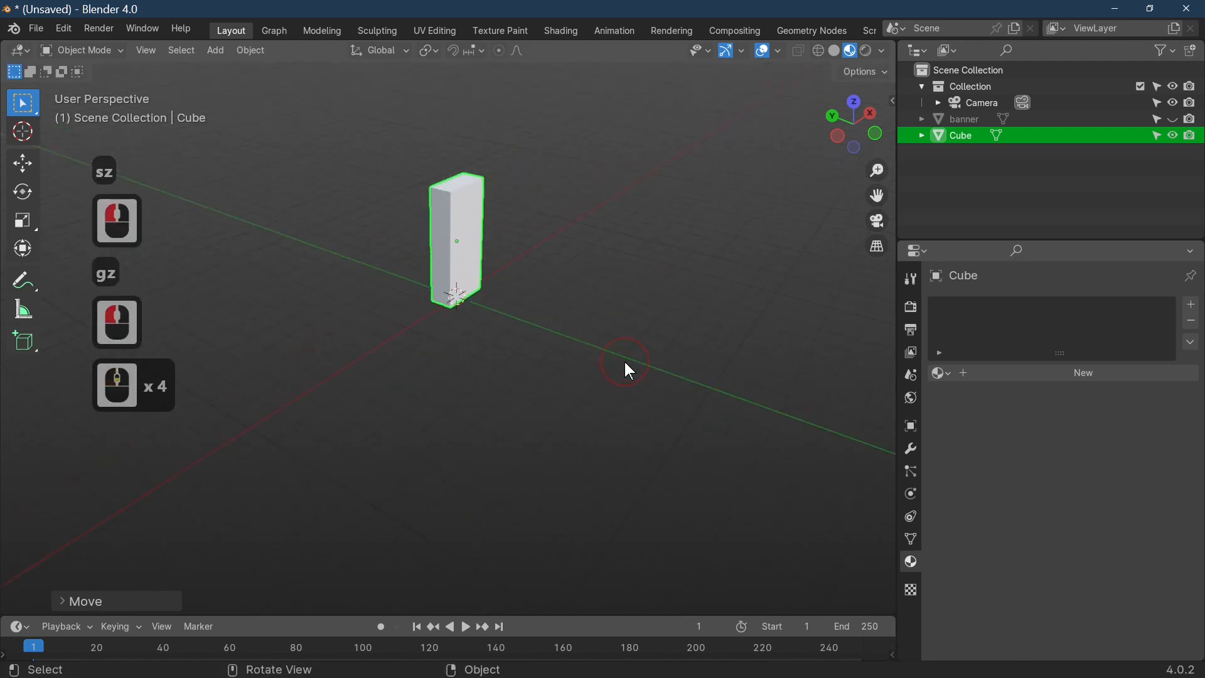
{"action": "middle_click_drag", "start_coordinate": [630, 370], "coordinate": [629, 484], "text": "shift"}
{"action": "scroll", "coordinate": [632, 483], "scroll_direction": "up", "scroll_amount": 5}
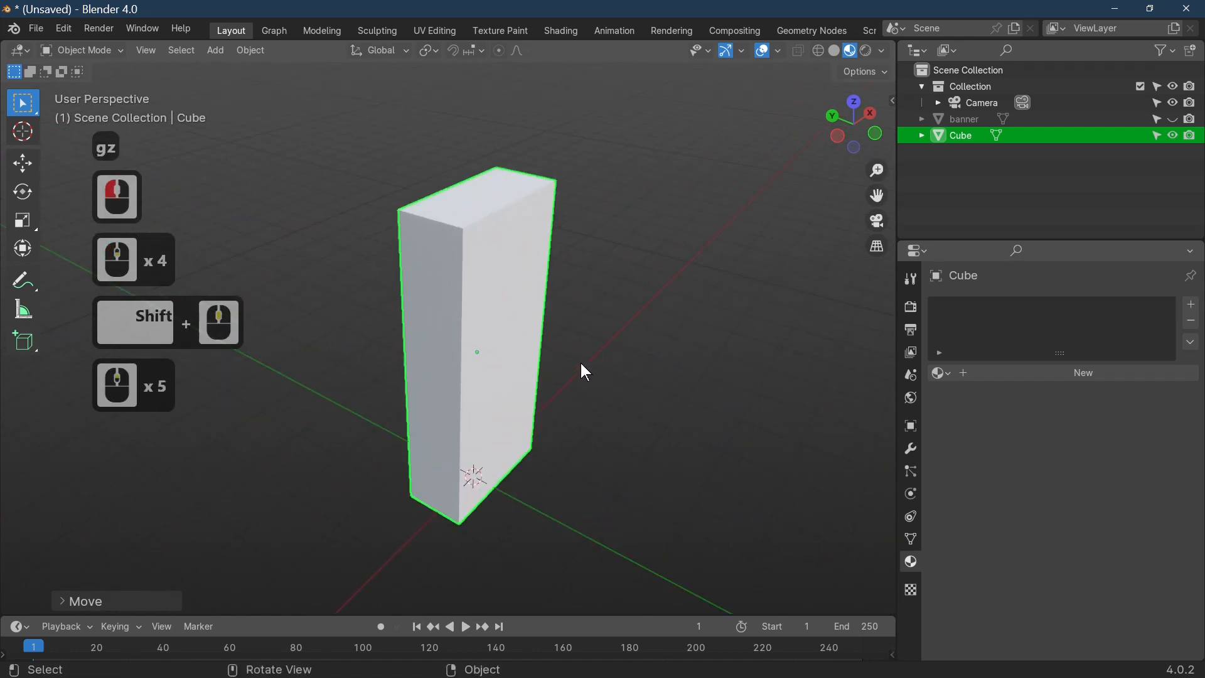
{"action": "scroll", "coordinate": [1180, 437], "scroll_direction": "down", "scroll_amount": 1}
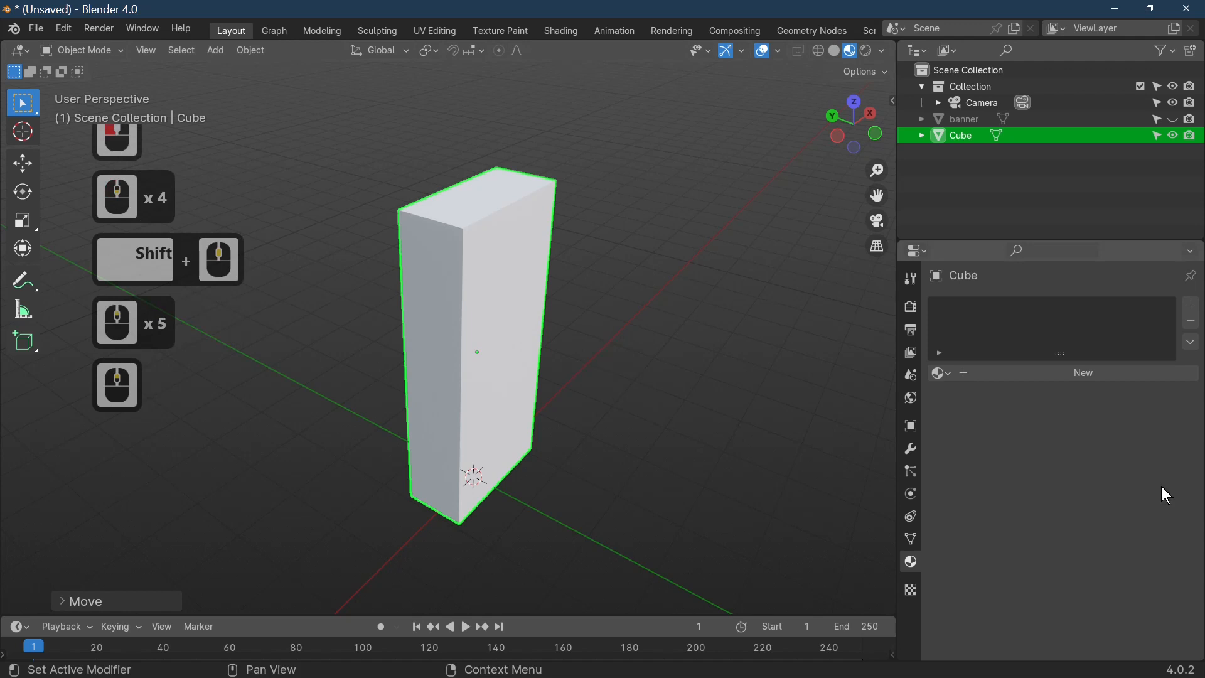
{"action": "left_click", "coordinate": [394, 411]}
{"action": "left_click", "coordinate": [454, 434]}
{"action": "key", "text": "Tab"}
{"action": "left_click", "coordinate": [170, 50]}
{"action": "left_click", "coordinate": [496, 202]}
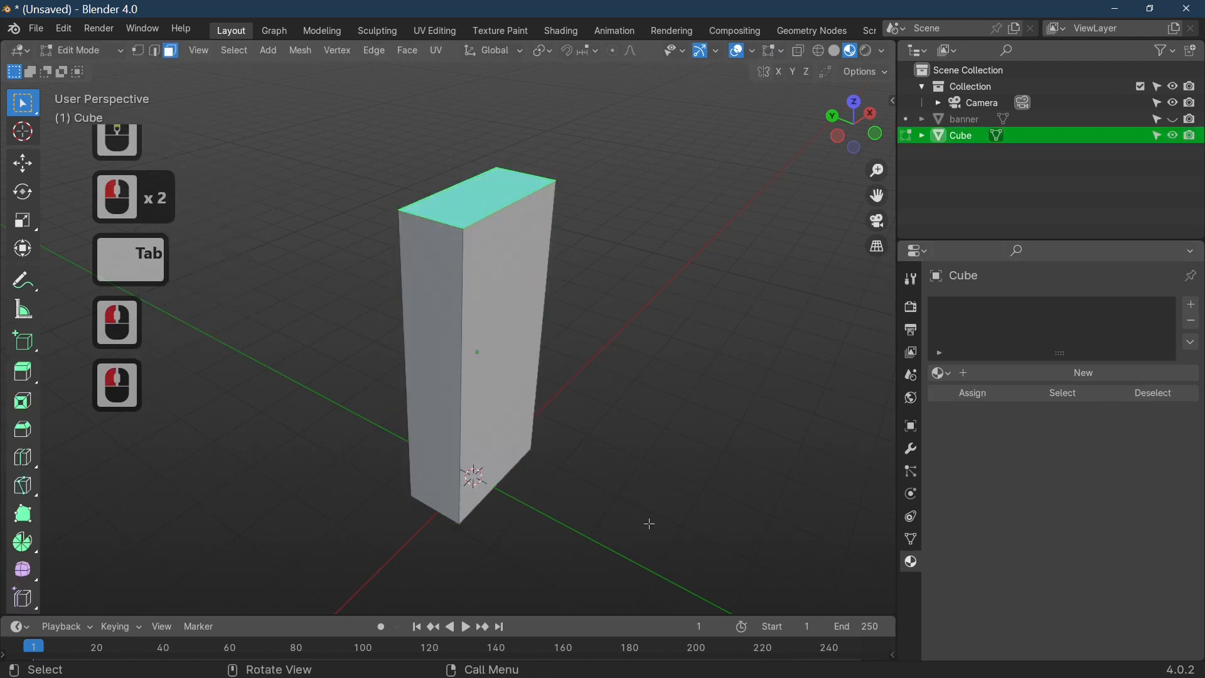
{"action": "left_click", "coordinate": [520, 344]}
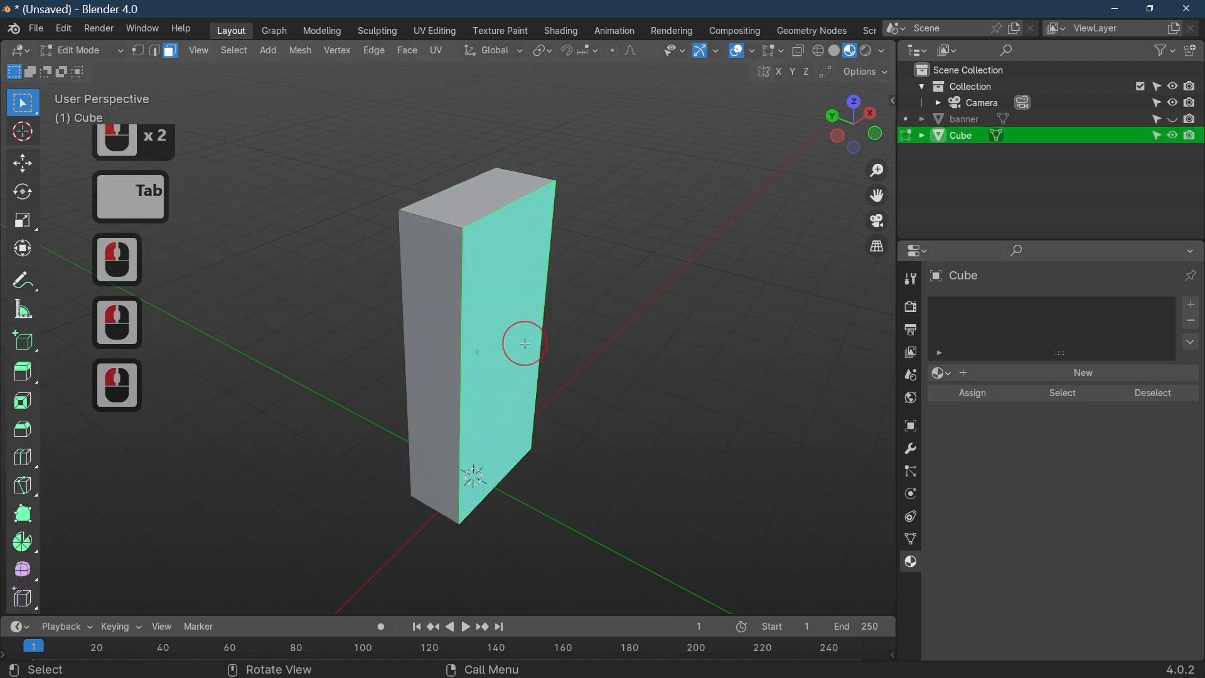
{"action": "key", "text": "Tab"}
{"action": "left_click", "coordinate": [488, 265]}
{"action": "left_click", "coordinate": [490, 270]}
In Edit Mode with edge selection, select the block's top front edge.
{"action": "key", "text": "Tab"}
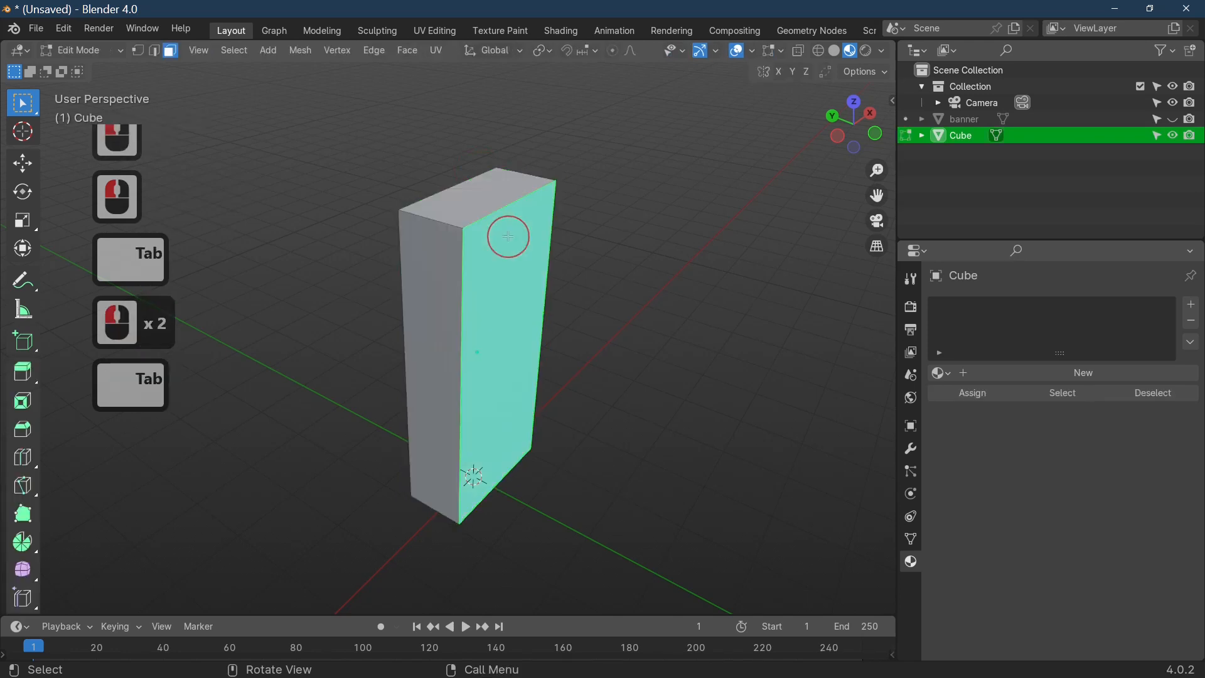
{"action": "left_click", "coordinate": [154, 50]}
{"action": "left_click", "coordinate": [503, 205], "text": "ctrl"}
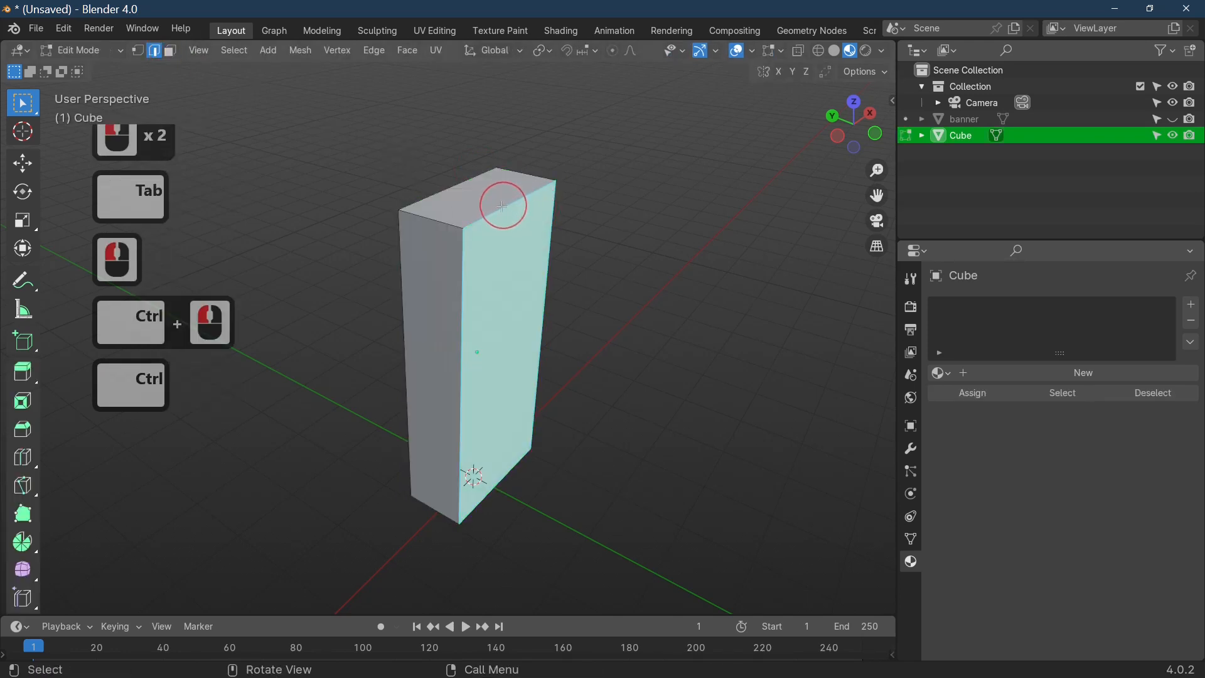
{"action": "left_click", "coordinate": [514, 199]}
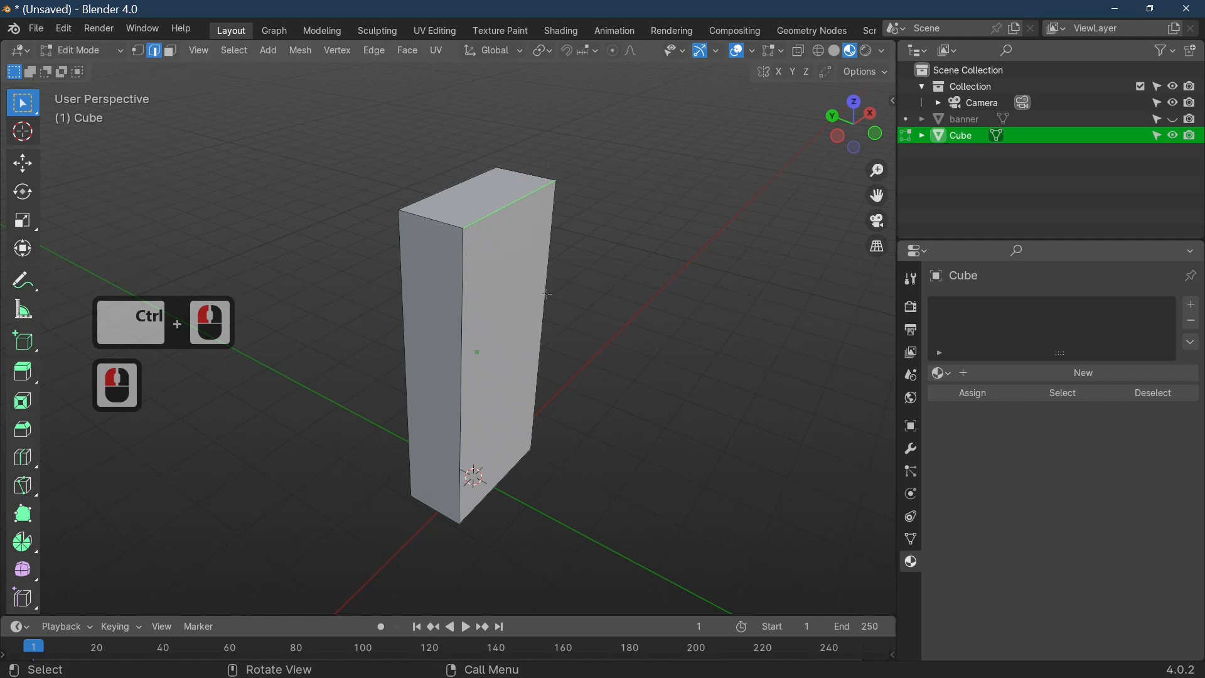
{"action": "key", "text": "ctrl"}
Return to Object Mode and apply Rotation & Scale to the block.
{"action": "key", "text": "Tab"}
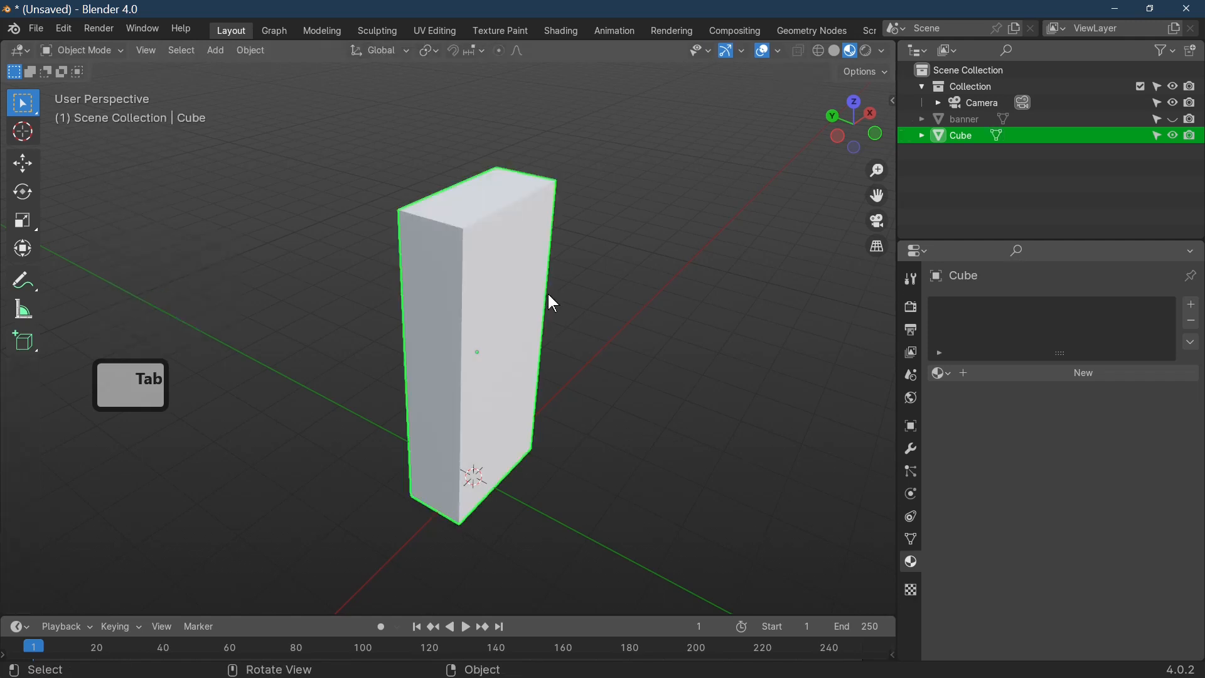
{"action": "key", "text": "ctrl+a"}
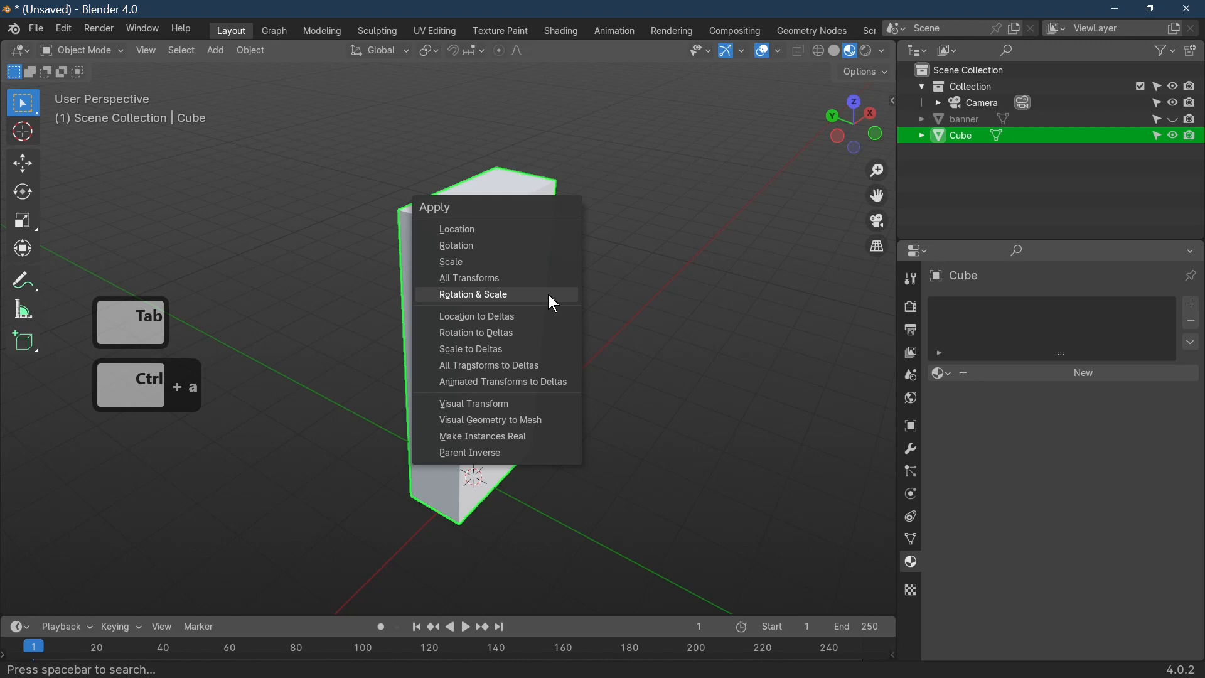
{"action": "left_click", "coordinate": [553, 295]}
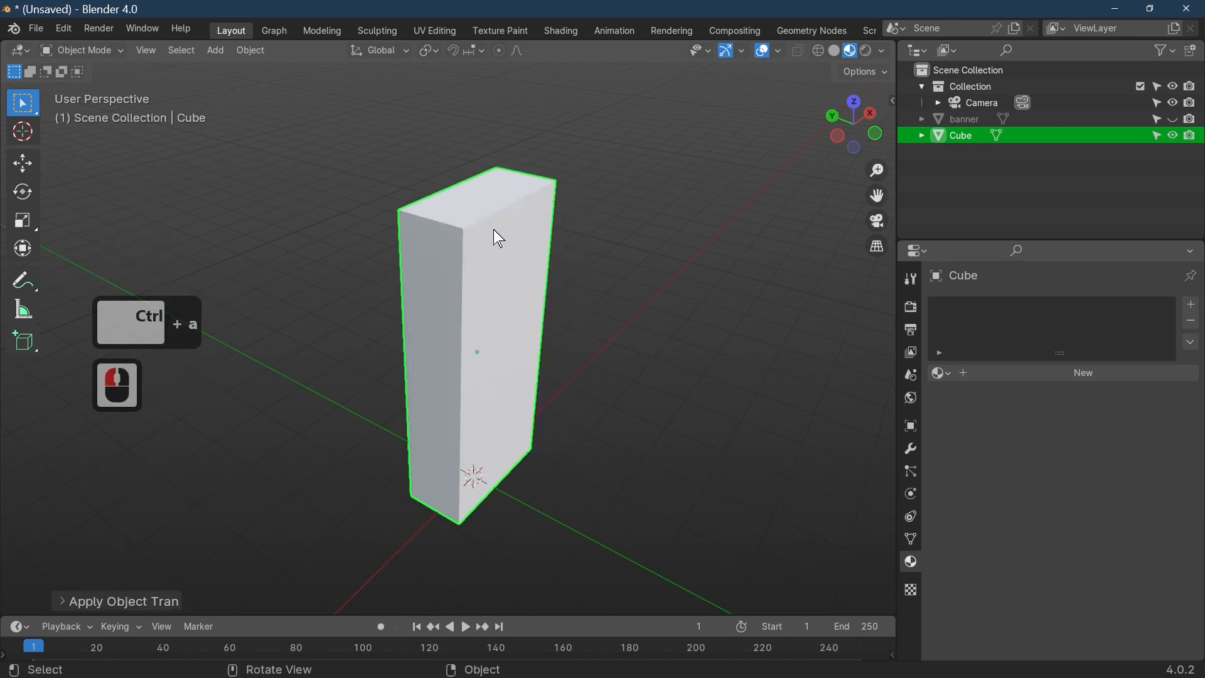
Bevel the block's top front edge in Edit Mode with a width of 0.540.
{"action": "key", "text": "Tab"}
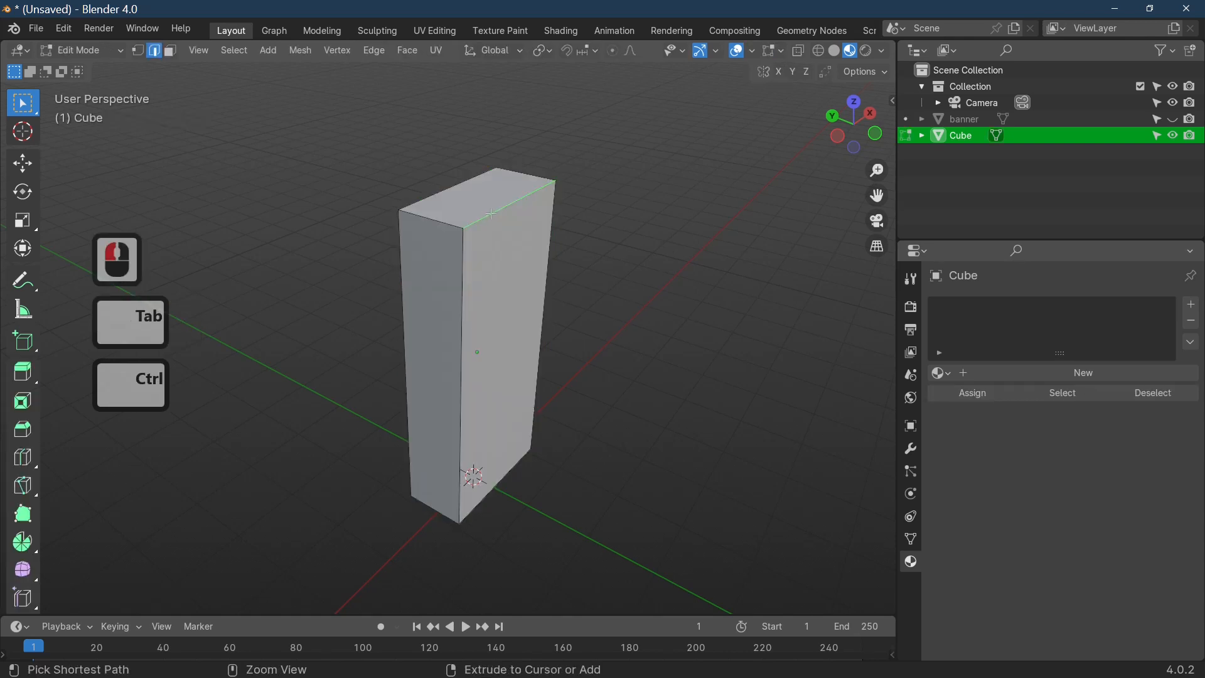
{"action": "key", "text": "ctrl+b"}
{"action": "left_click", "coordinate": [495, 222]}
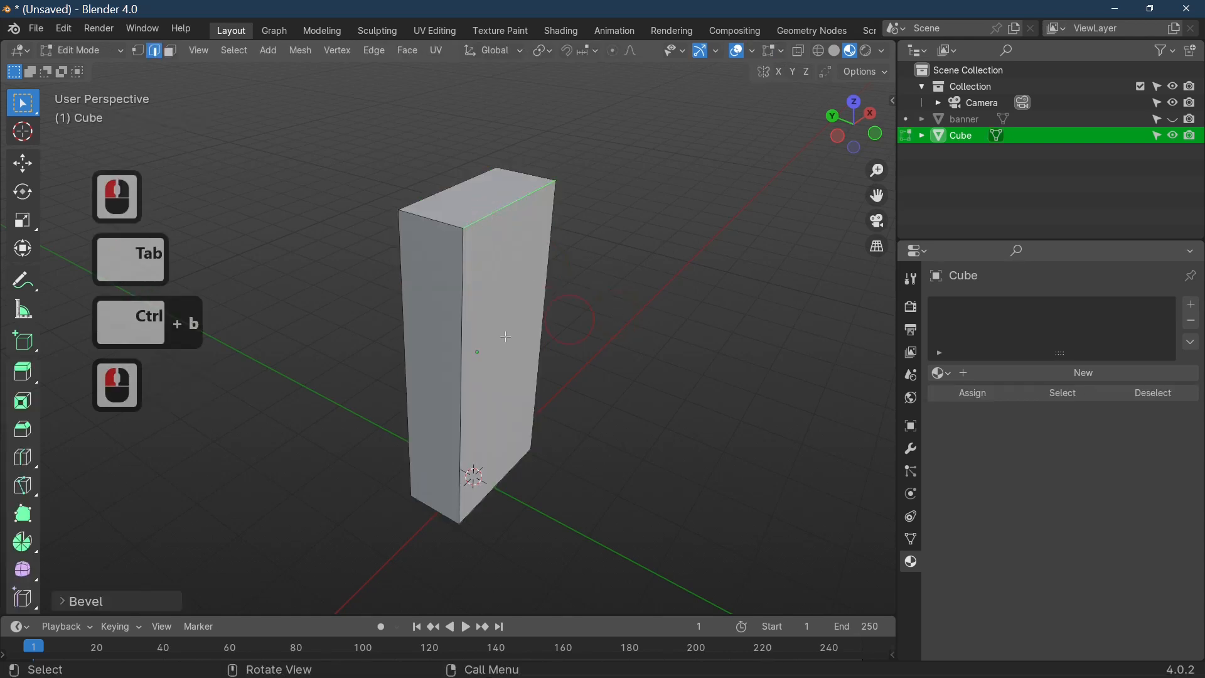
{"action": "left_click", "coordinate": [137, 605]}
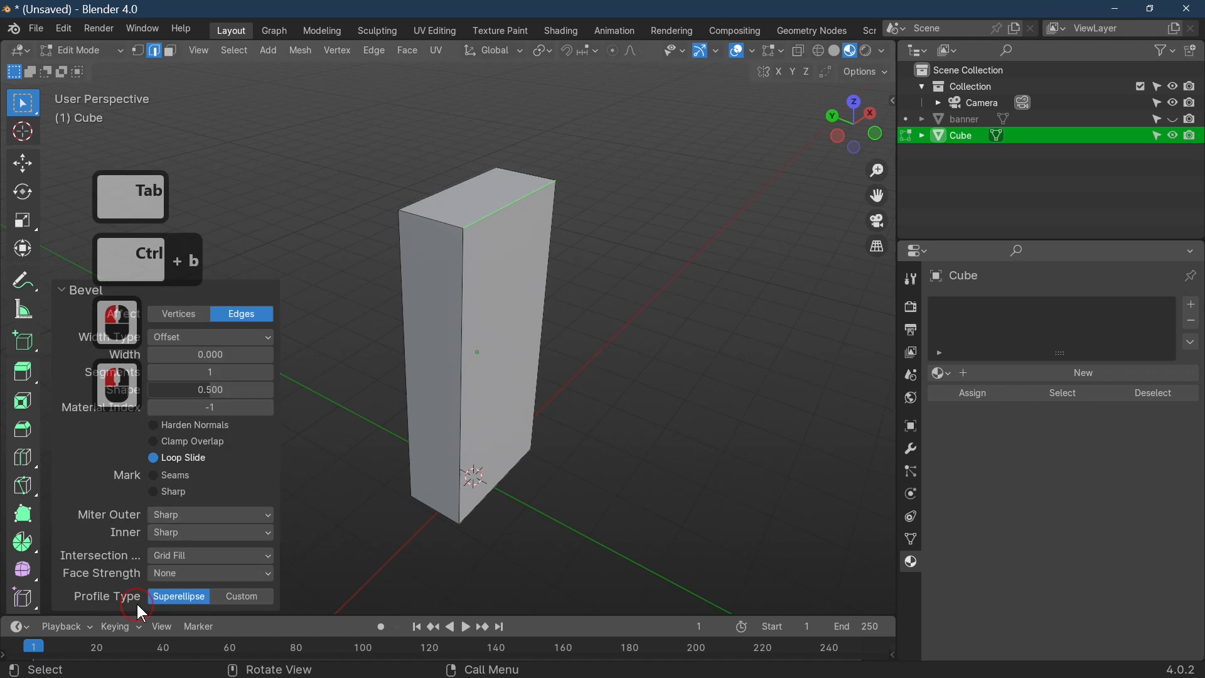
{"action": "left_click", "coordinate": [268, 355]}
{"action": "left_click", "coordinate": [267, 354]}
{"action": "left_click", "coordinate": [268, 354]}
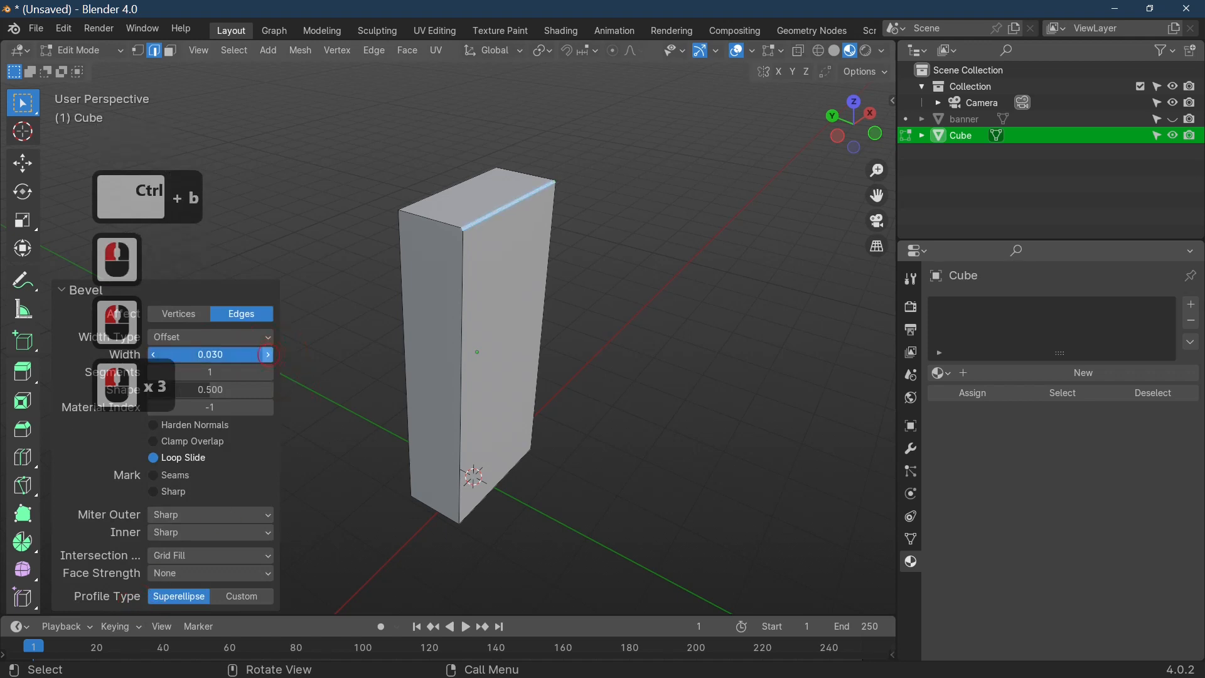
{"action": "mouse_move", "coordinate": [268, 354]}
{"action": "left_mouse_down"}
{"action": "mouse_move", "coordinate": [344, 358]}
{"action": "mouse_move", "coordinate": [269, 355]}
{"action": "left_mouse_up"}
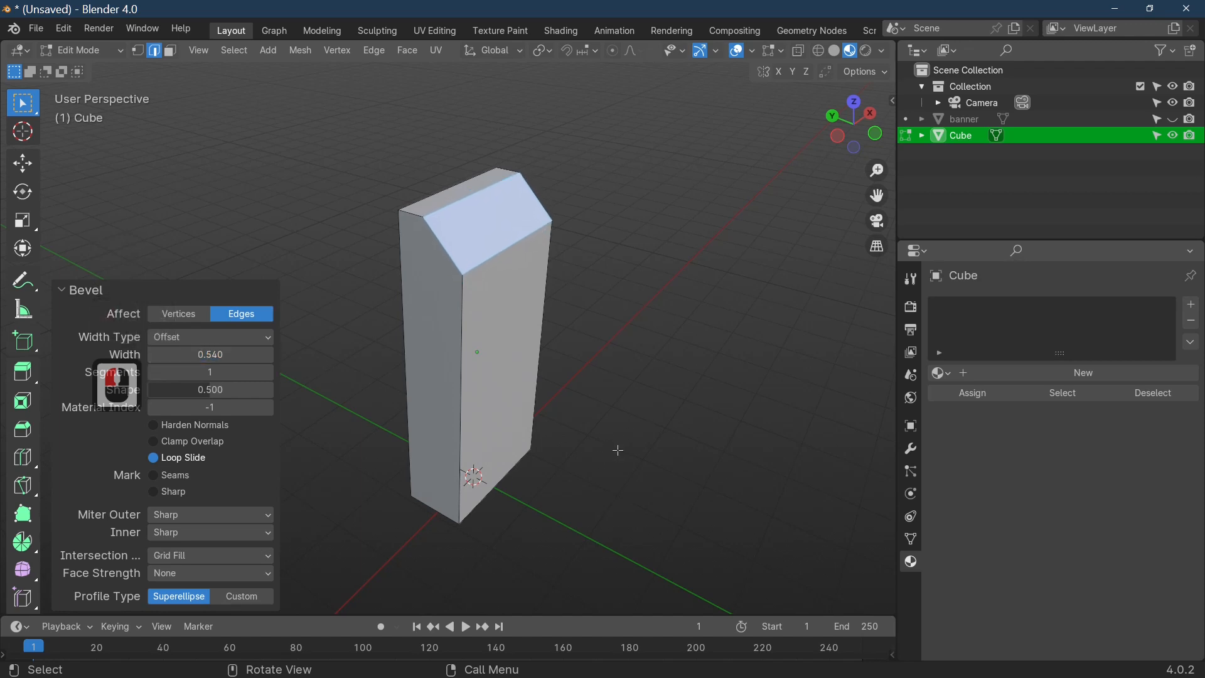
With face selection, select the block's front face, the sloped bevel face and the narrow top face together.
{"action": "key", "text": "Tab"}
{"action": "key", "text": "Tab"}
{"action": "left_click", "coordinate": [520, 315]}
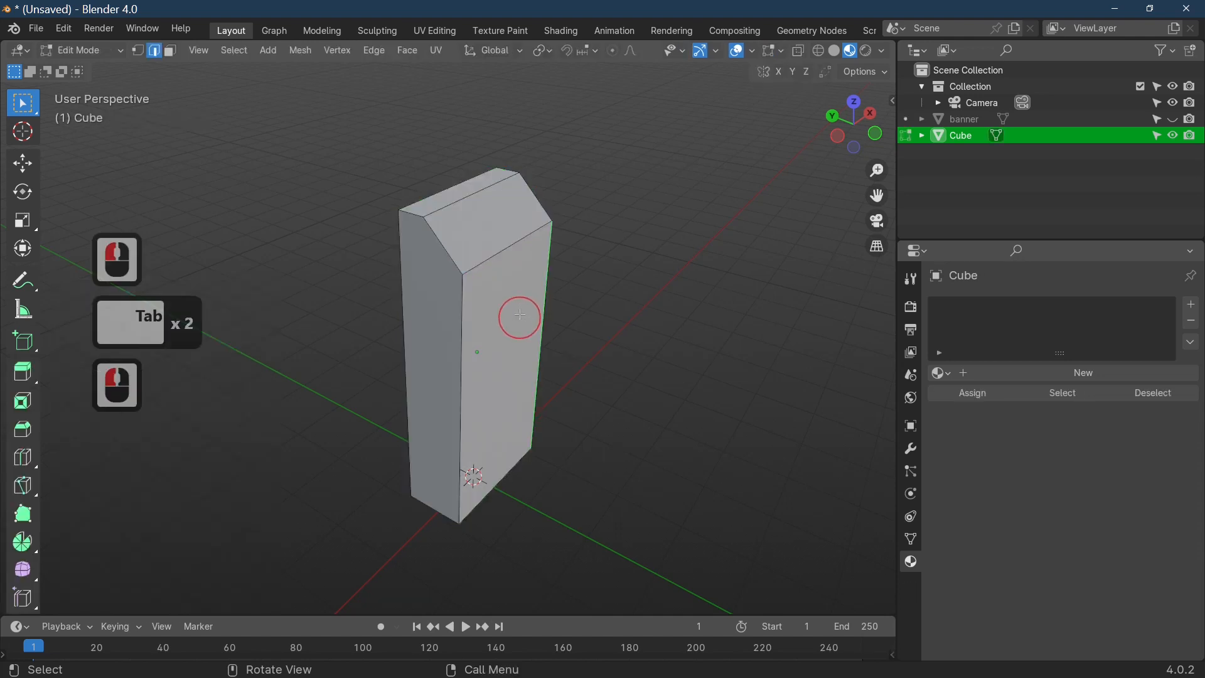
{"action": "left_click", "coordinate": [170, 50]}
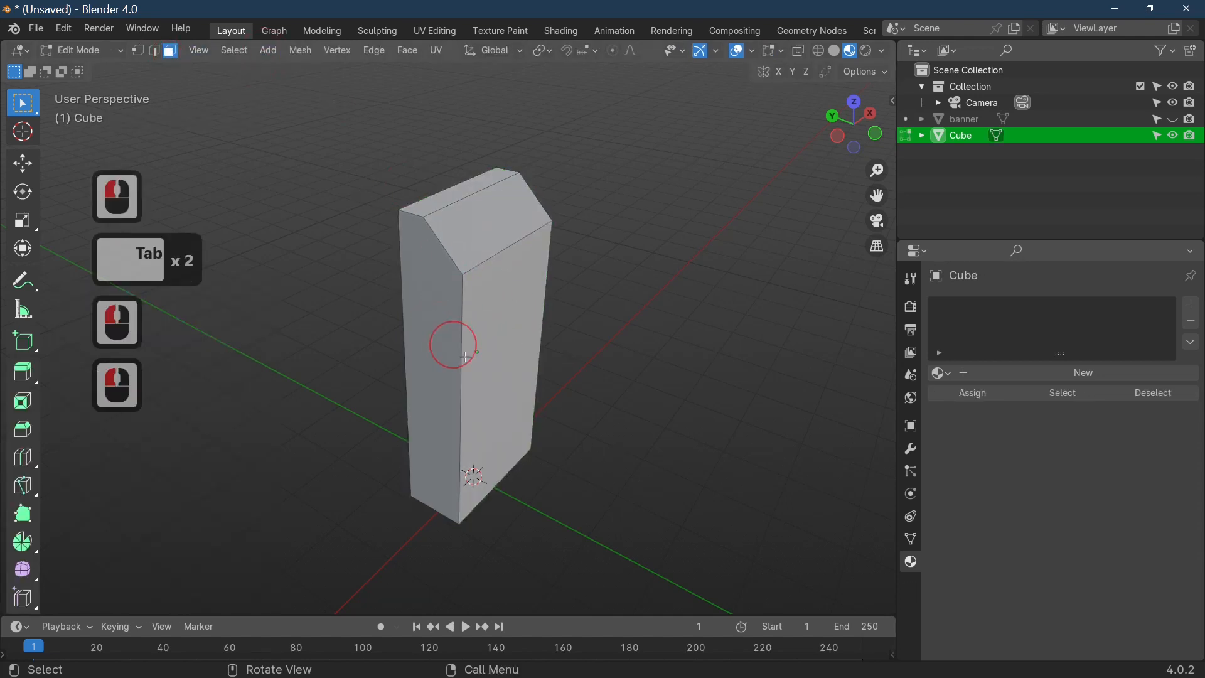
{"action": "left_click", "coordinate": [513, 259]}
{"action": "left_click", "coordinate": [493, 306]}
{"action": "left_click", "coordinate": [484, 221], "text": "shift"}
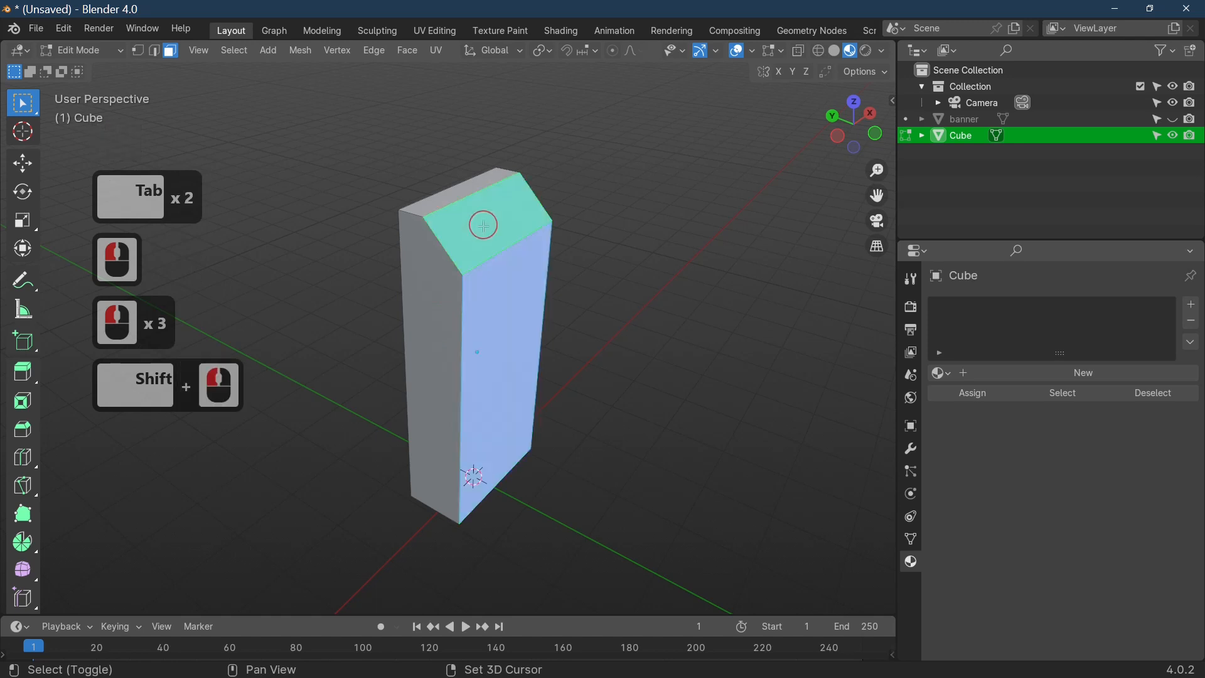
{"action": "left_click", "coordinate": [462, 197], "text": "shift"}
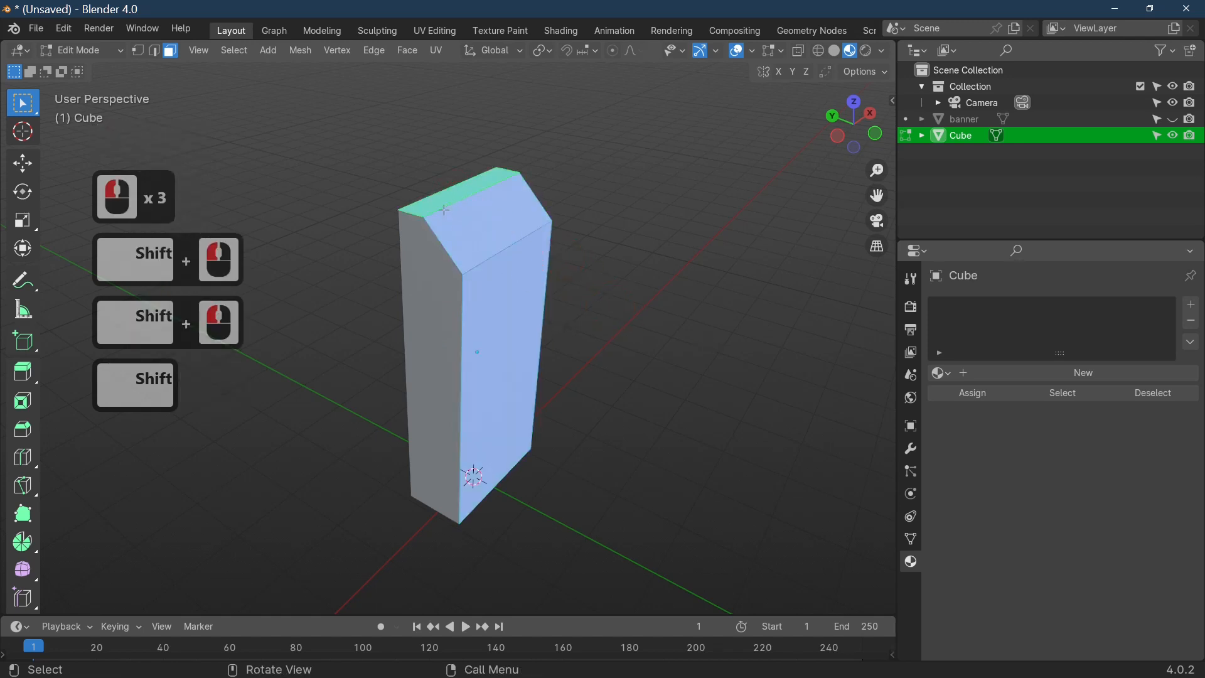
With edge selection, move the edge between the block's top face and sloped face about -0.125 along Y.
{"action": "left_click", "coordinate": [461, 213]}
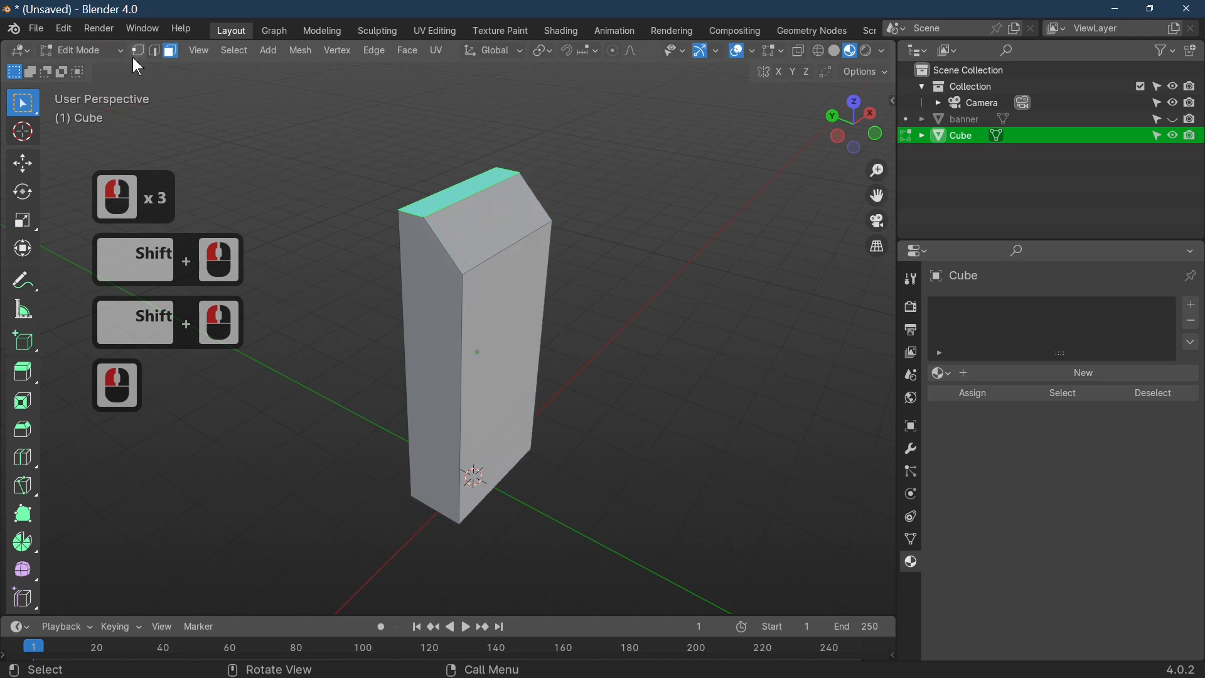
{"action": "left_click", "coordinate": [152, 50]}
{"action": "left_click", "coordinate": [460, 204]}
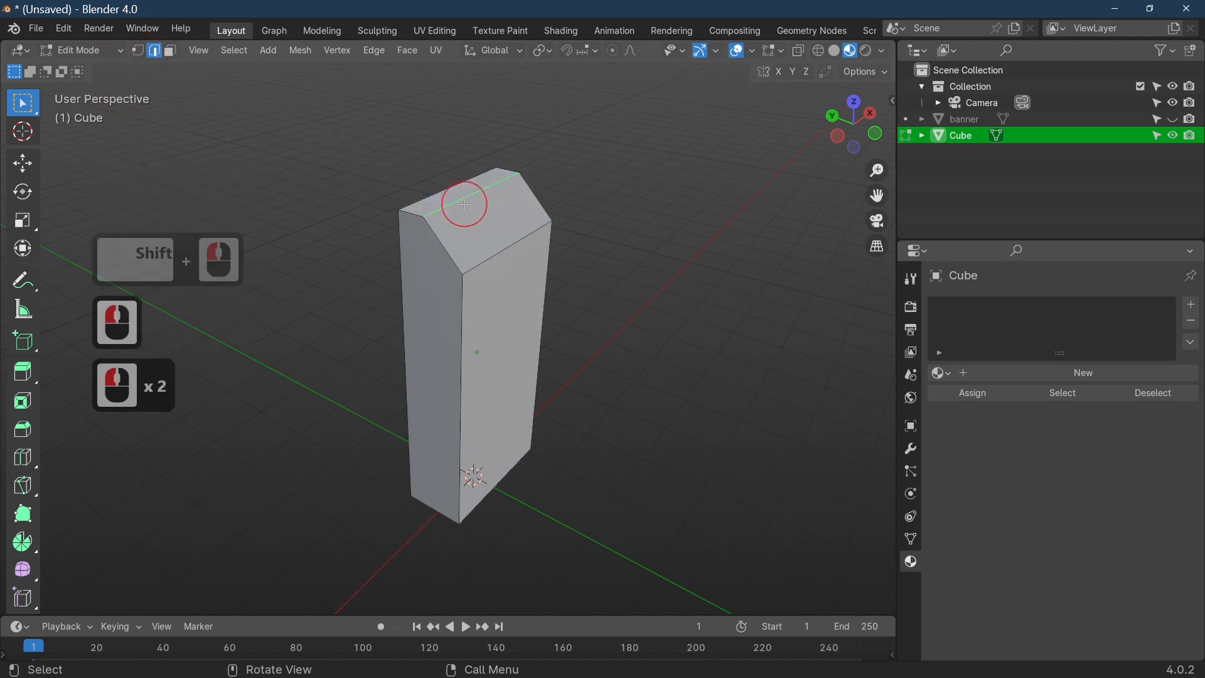
{"action": "key", "text": "g"}
{"action": "key", "text": "y"}
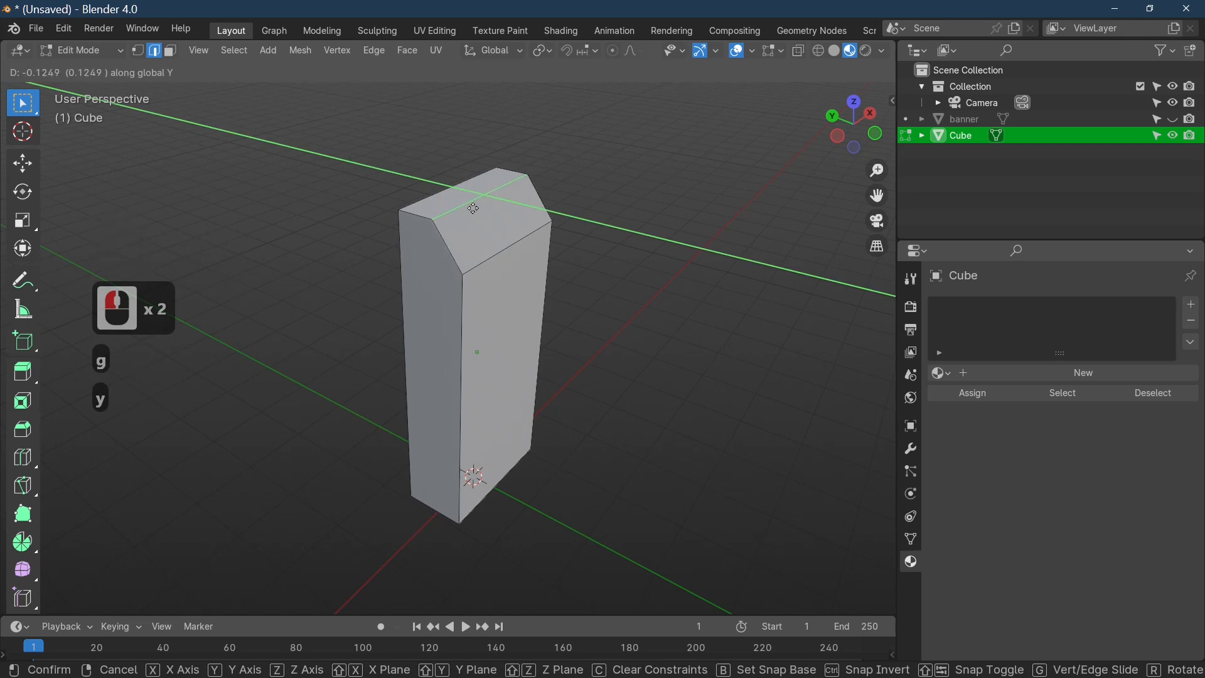
{"action": "left_click", "coordinate": [474, 210]}
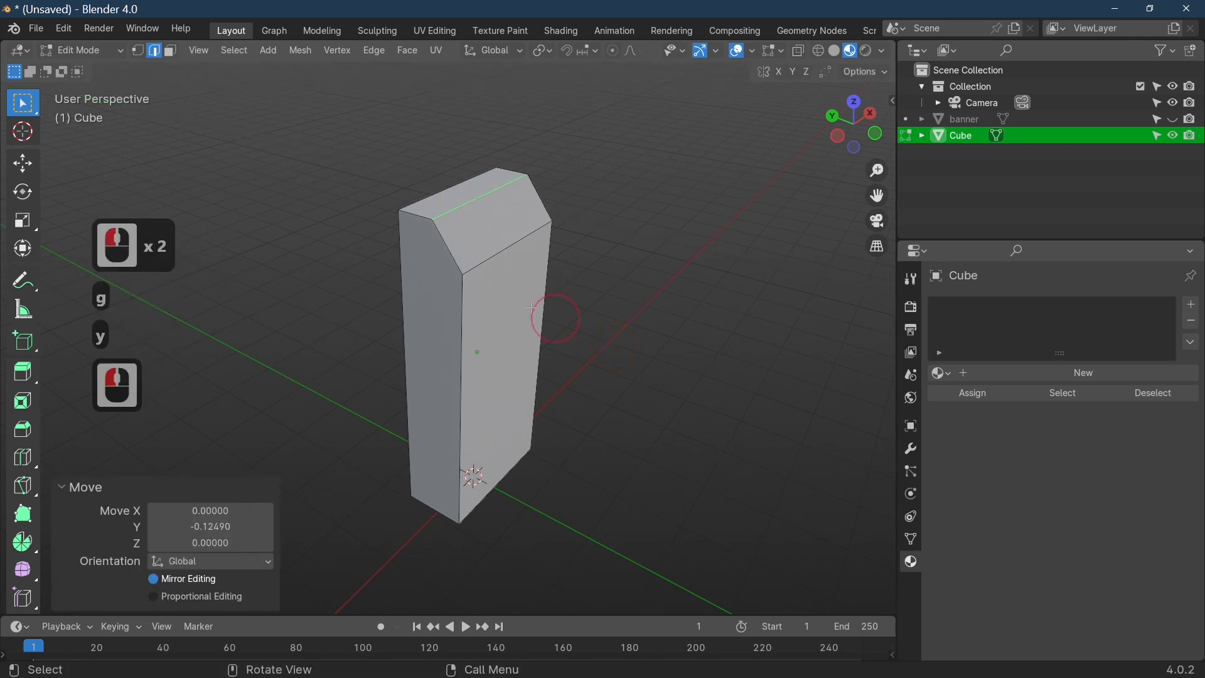
With face selection, select the block's front, sloped and top faces and delete them to open the stand body.
{"action": "left_click", "coordinate": [170, 51]}
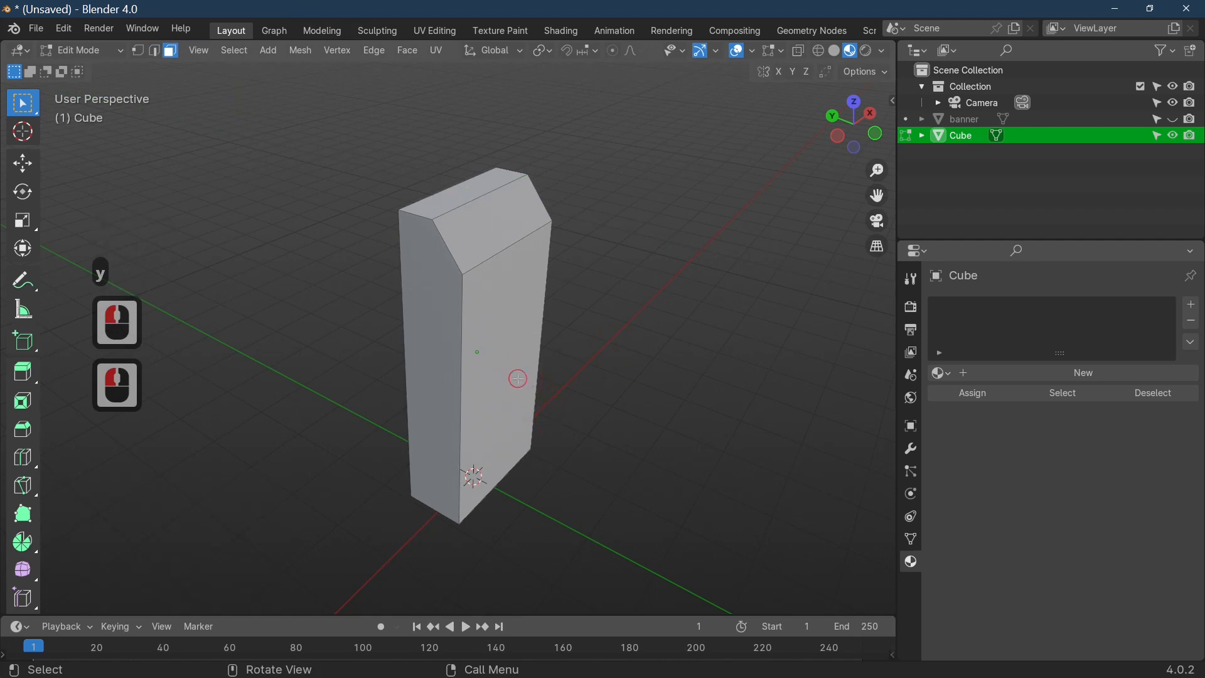
{"action": "left_click", "coordinate": [518, 378]}
{"action": "left_click", "coordinate": [482, 207], "text": "ctrl"}
{"action": "left_click", "coordinate": [472, 192], "text": "ctrl"}
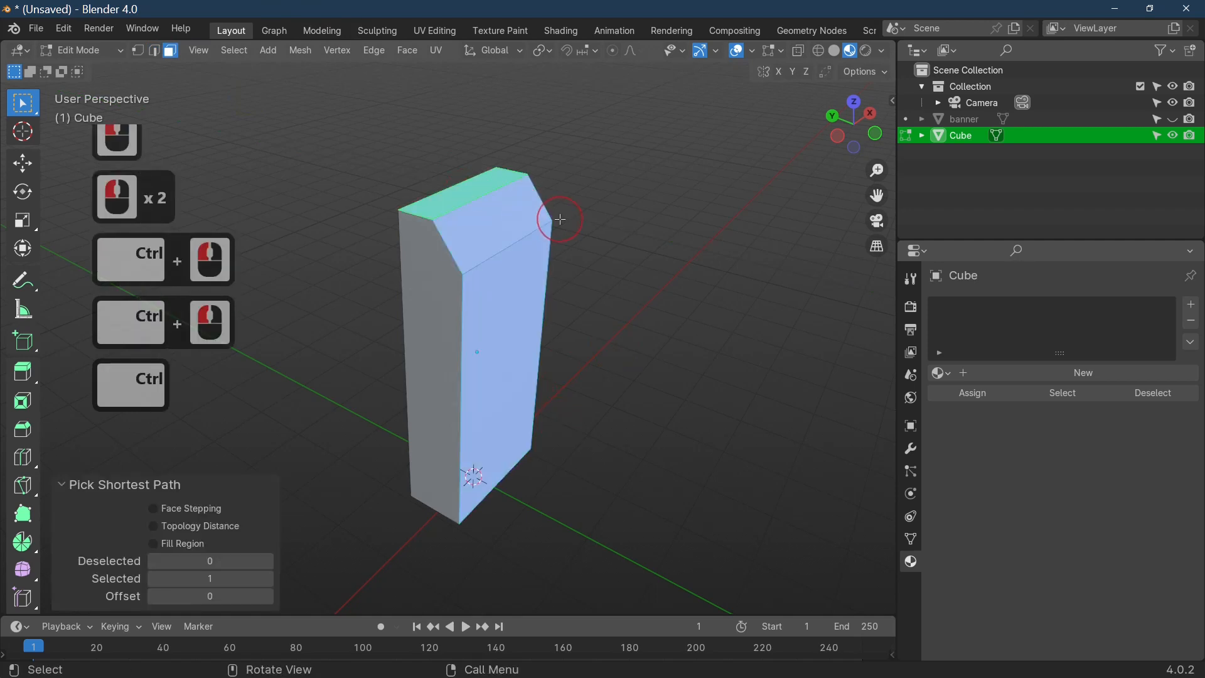
{"action": "key", "text": "x"}
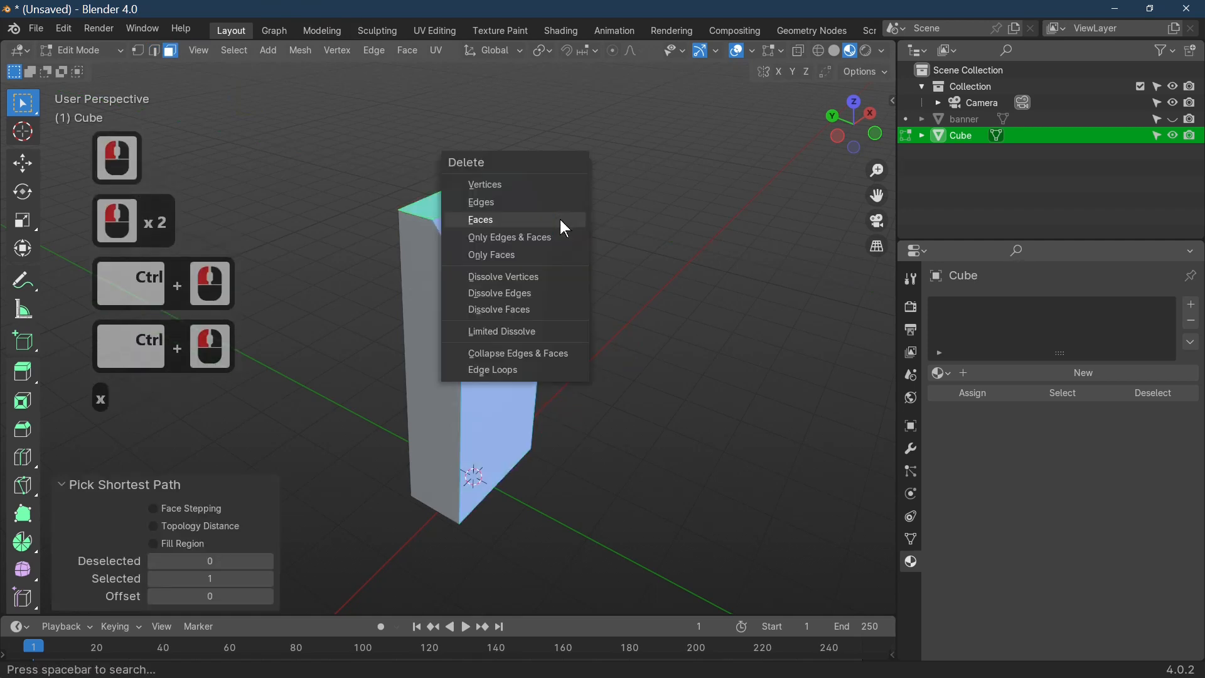
{"action": "left_click", "coordinate": [519, 221]}
{"action": "middle_click_drag", "start_coordinate": [706, 386], "coordinate": [597, 336]}
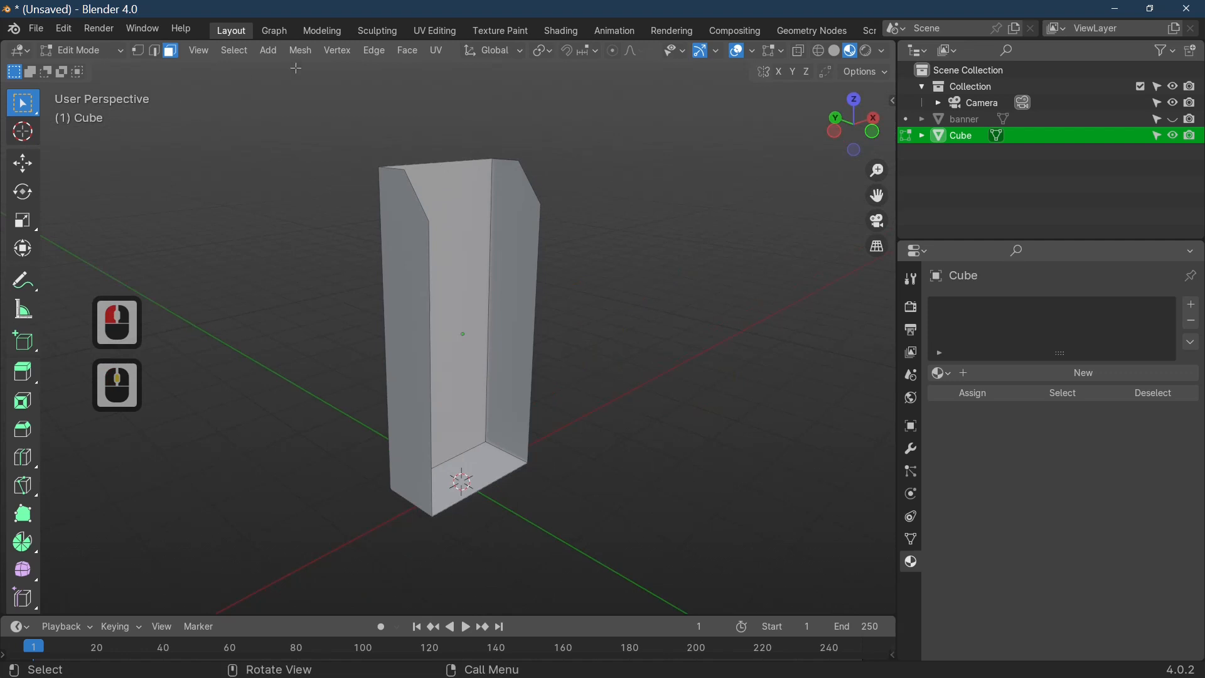
Add a cube within the stand's mesh and scale it by about 0.988 along X.
{"action": "left_click", "coordinate": [270, 53]}
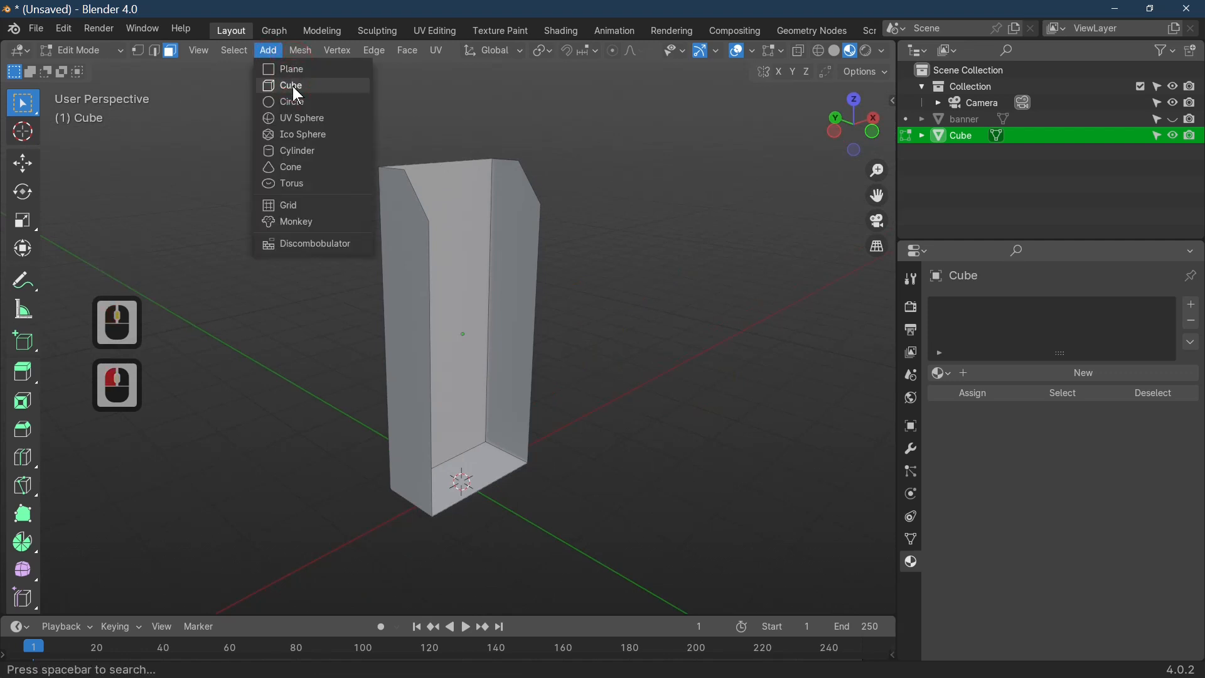
{"action": "left_click", "coordinate": [294, 87]}
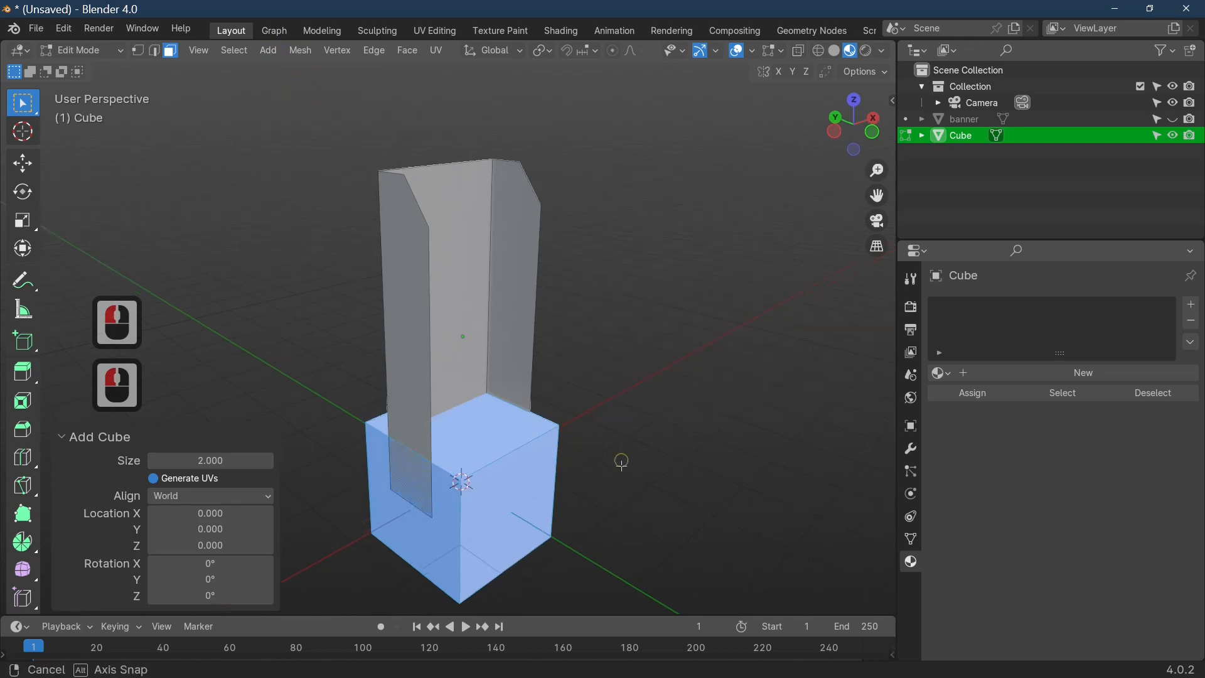
{"action": "middle_click_drag", "start_coordinate": [598, 443], "coordinate": [599, 485]}
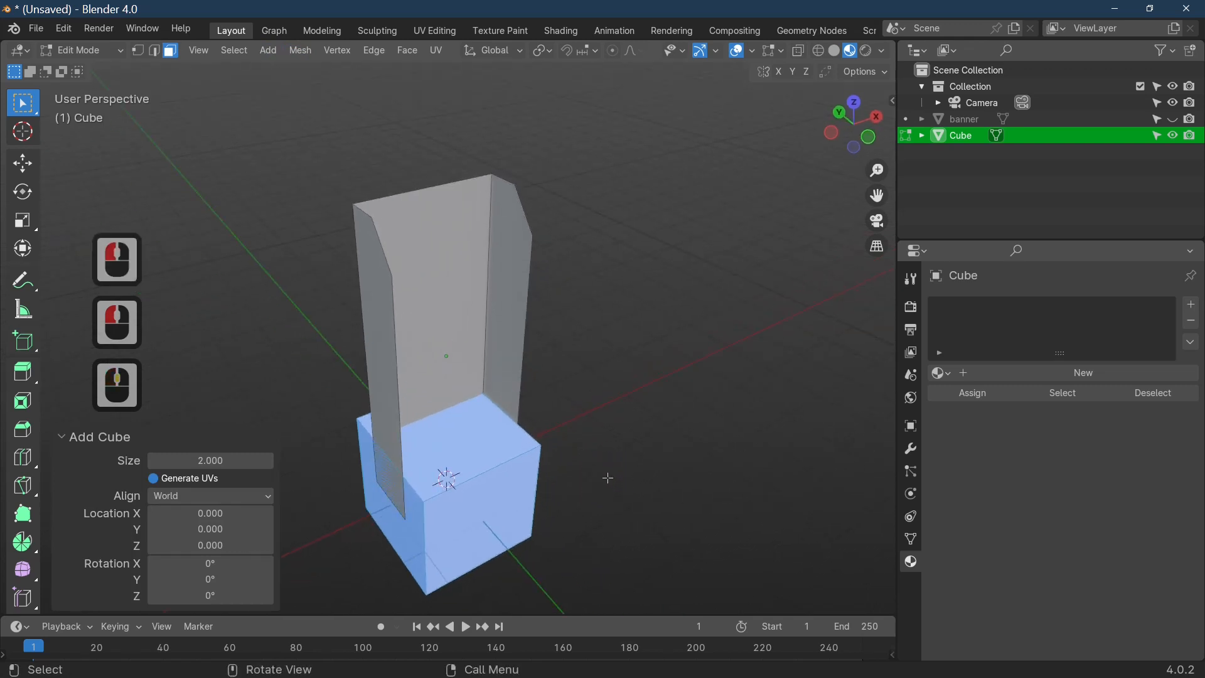
{"action": "key", "text": "s"}
{"action": "key", "text": "x"}
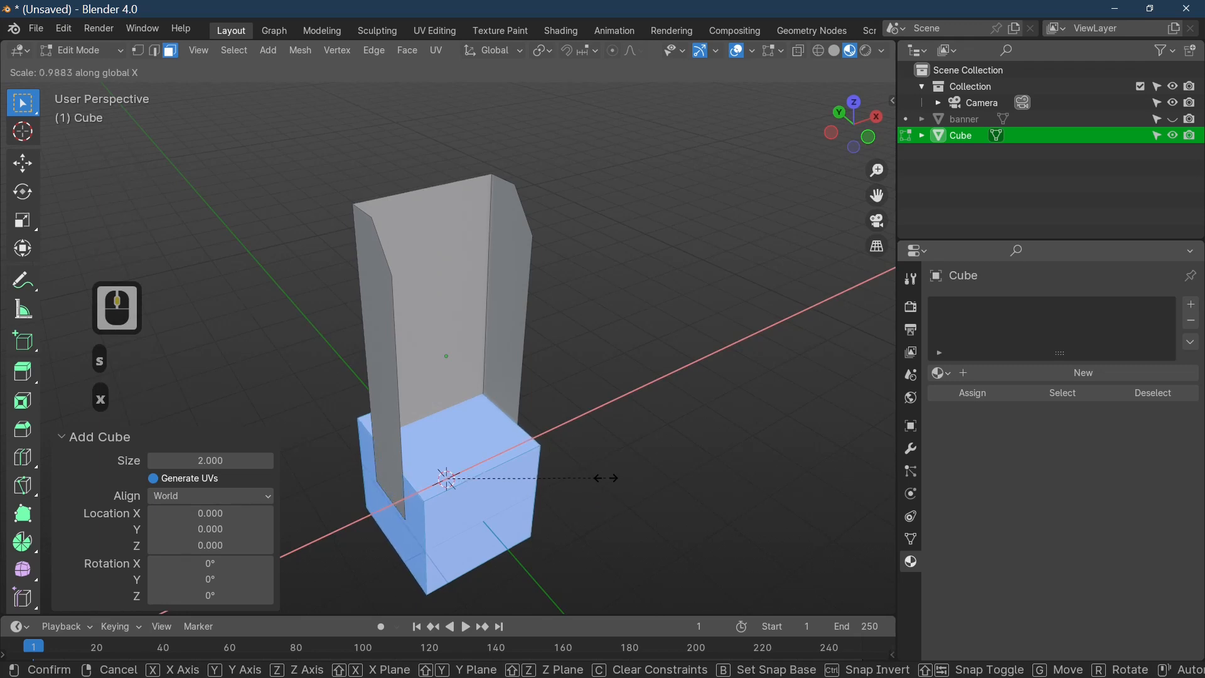
{"action": "left_click", "coordinate": [608, 478]}
{"action": "middle_click_drag", "start_coordinate": [608, 489], "coordinate": [673, 444]}
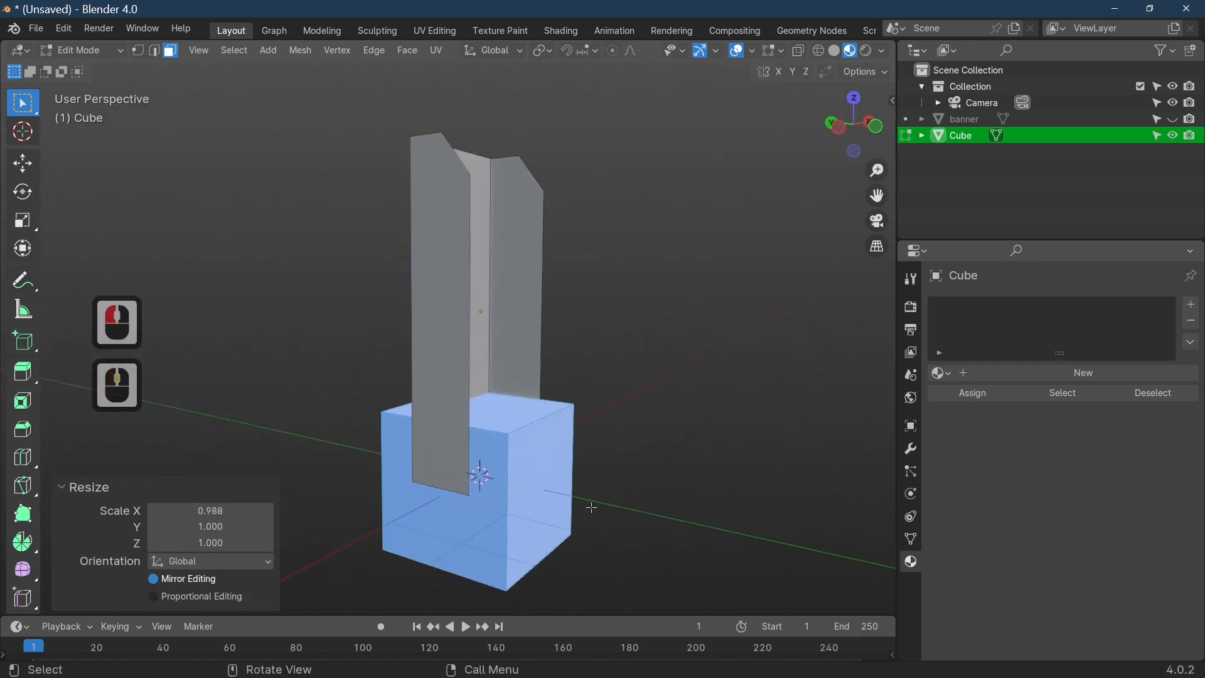
Flatten the added cube into a low box by scaling it 0.597 along Y, 0.363 along Z and 0.944 along Y.
{"action": "key", "text": "s"}
{"action": "key", "text": "y"}
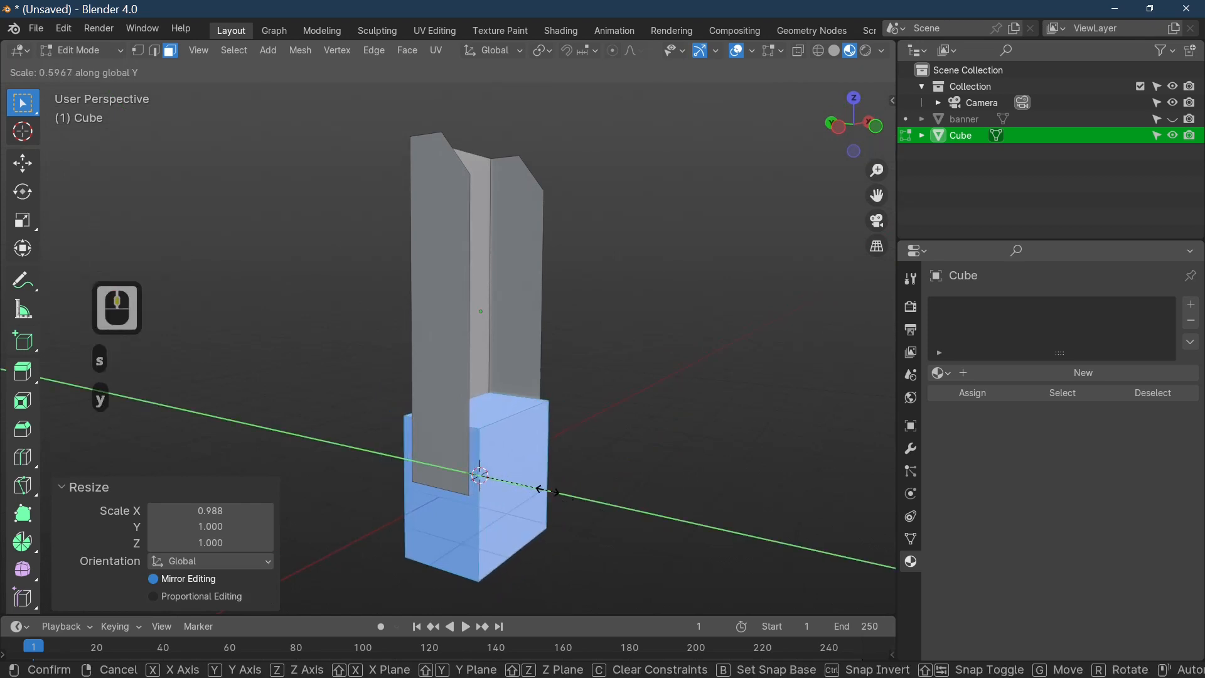
{"action": "left_click", "coordinate": [539, 489]}
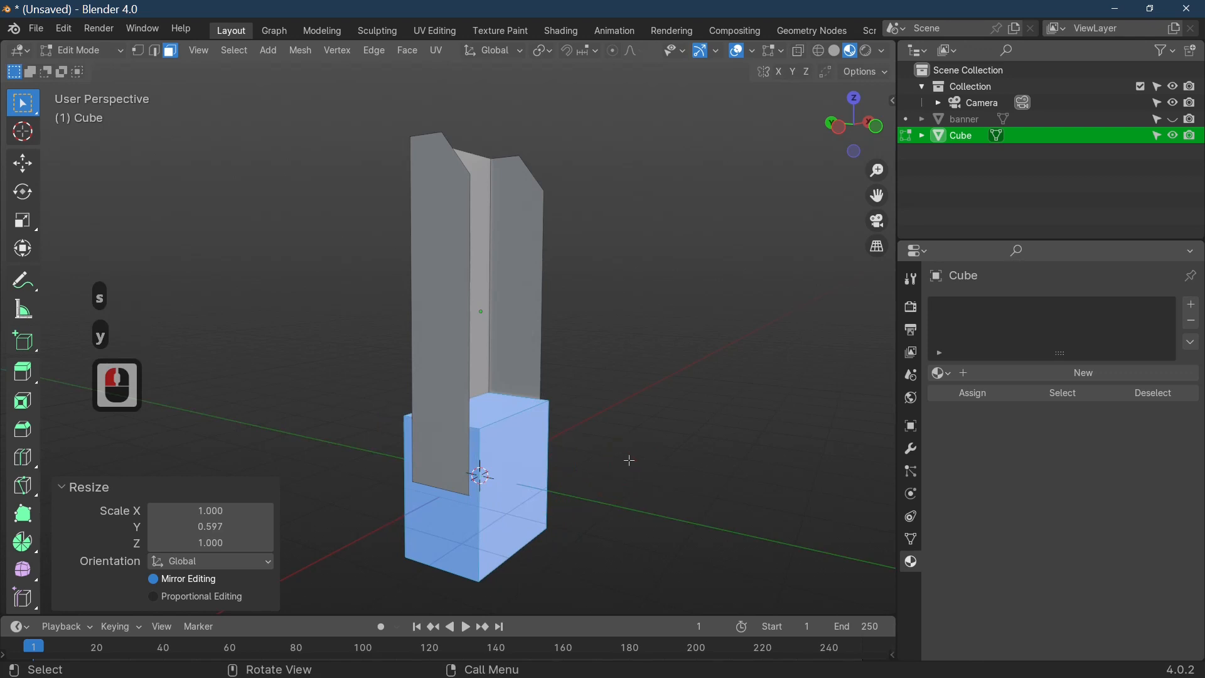
{"action": "key", "text": "s"}
{"action": "key", "text": "z"}
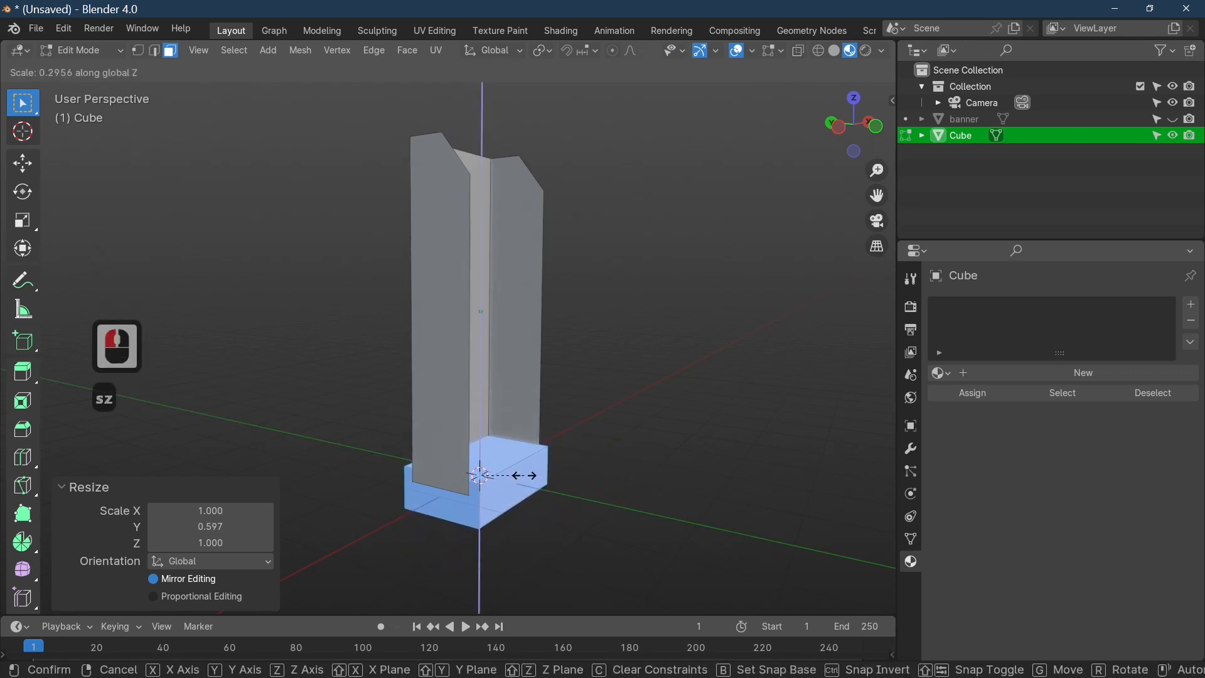
{"action": "left_click", "coordinate": [534, 477]}
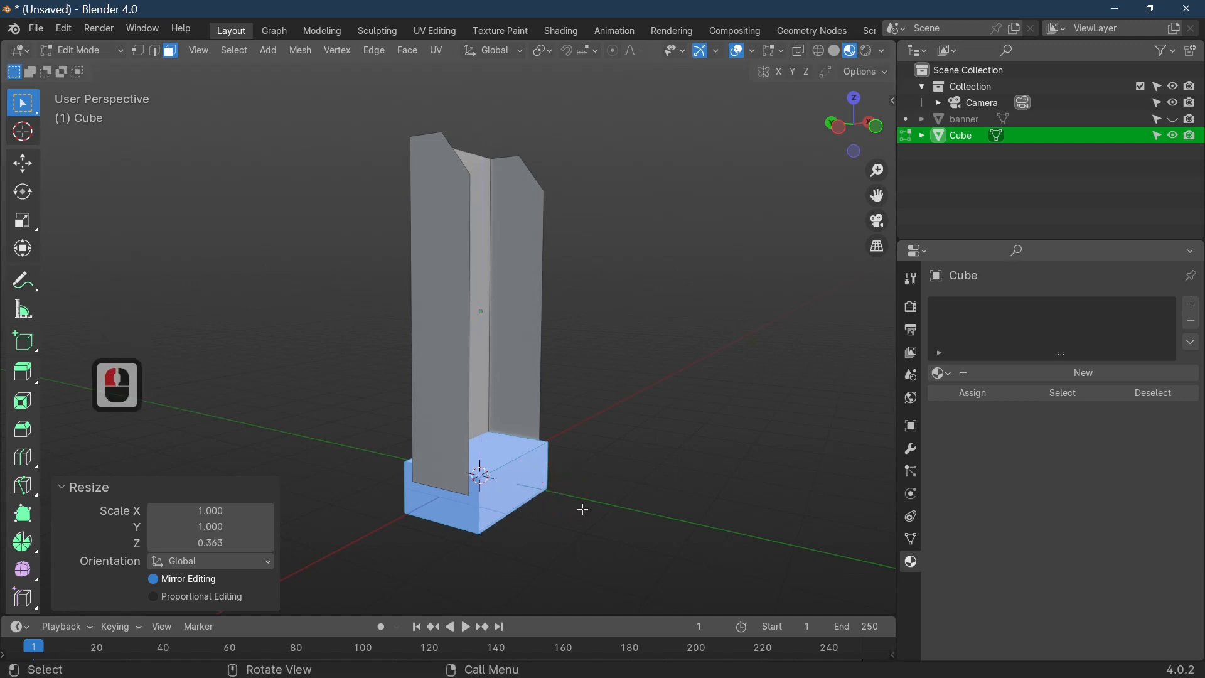
{"action": "key", "text": "s"}
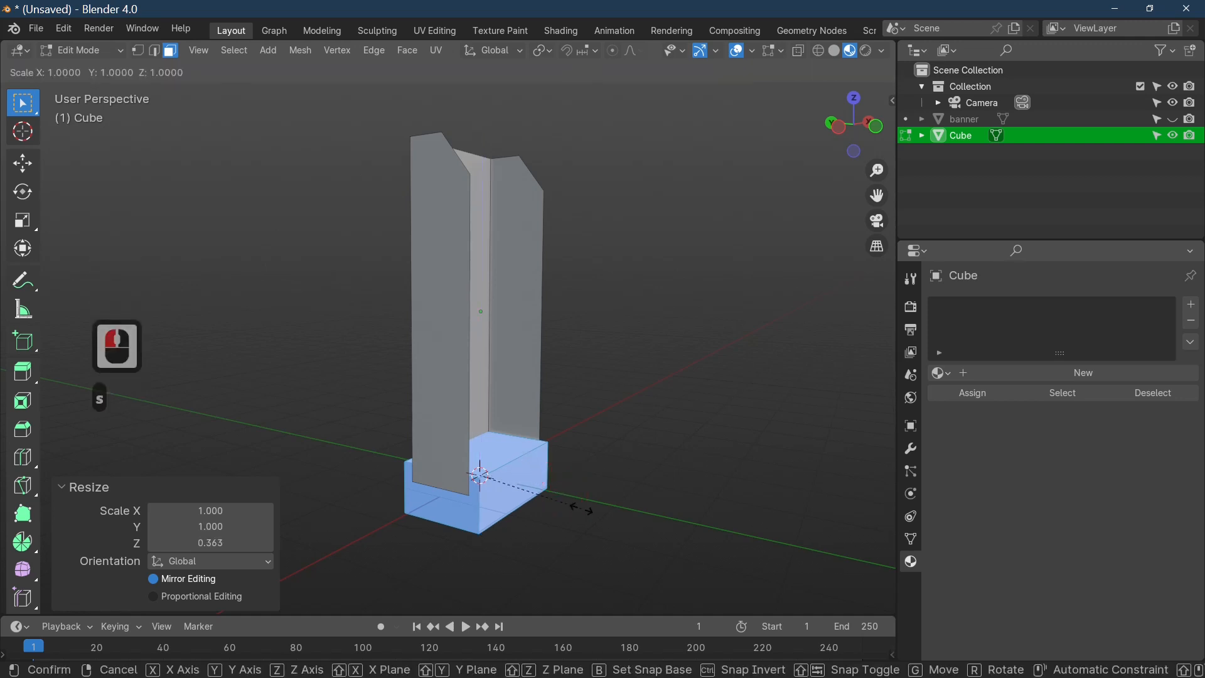
{"action": "key", "text": "y"}
{"action": "left_click", "coordinate": [574, 505]}
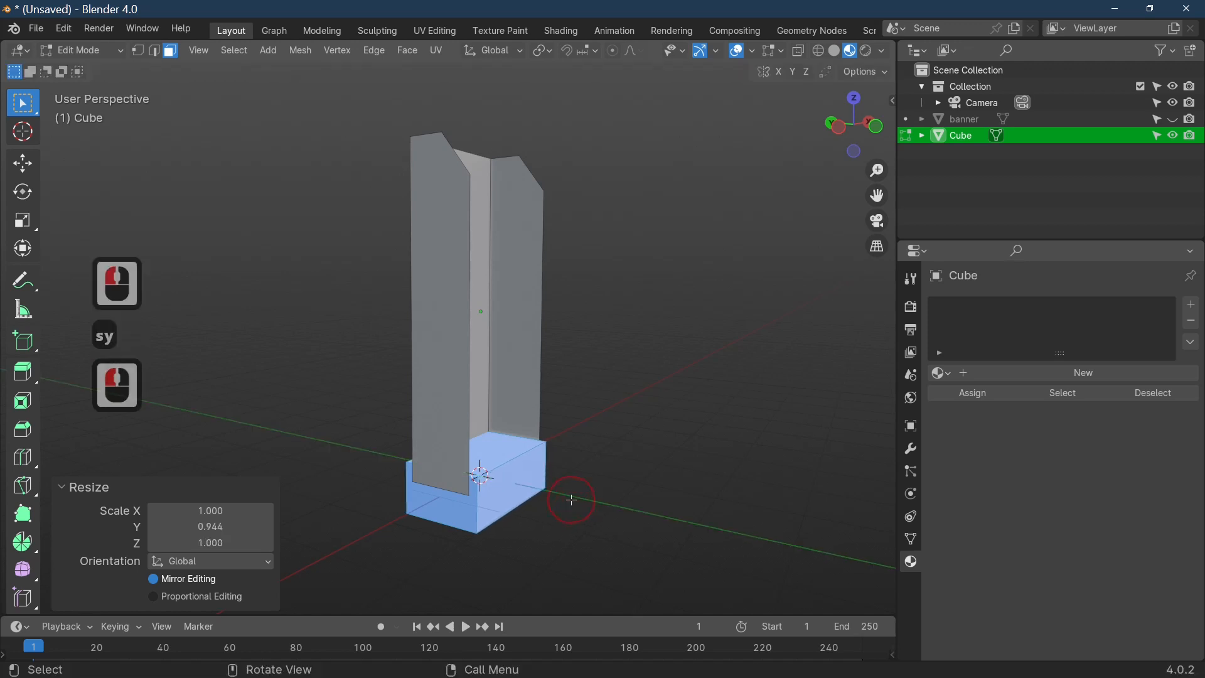
In the right orthographic view, move the box -0.27 along Y and 0.5 along Z so it protrudes at the stand's base.
{"action": "key", "text": "KP_3"}
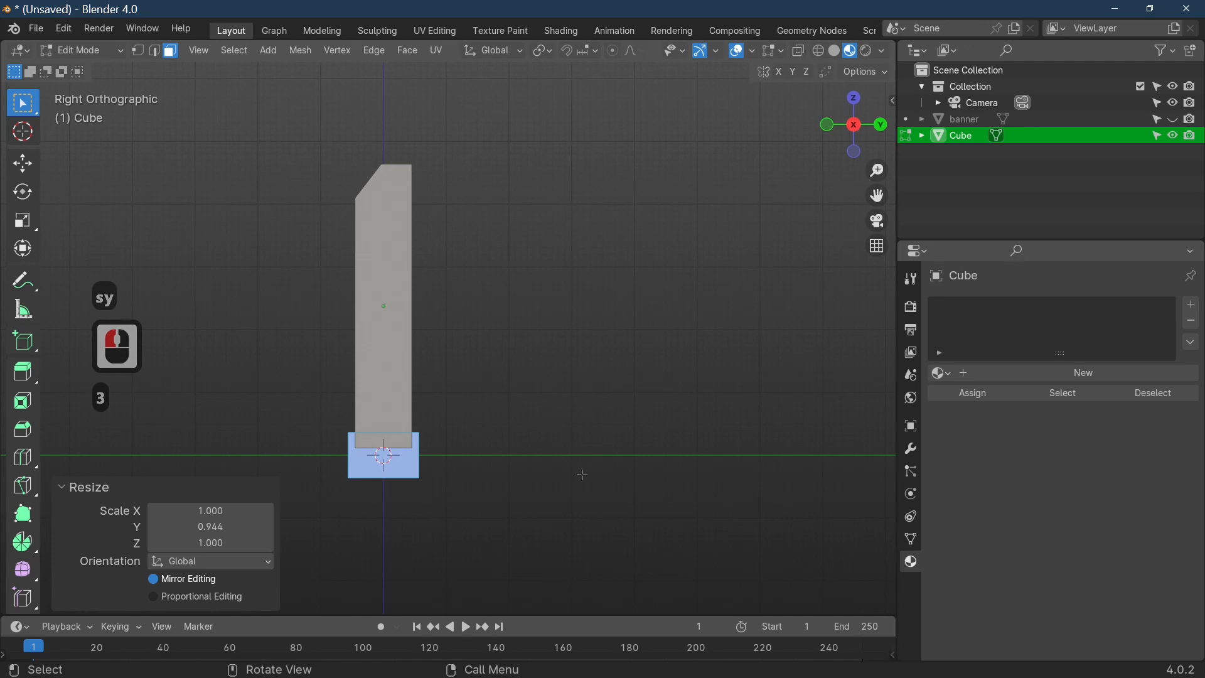
{"action": "key", "text": "g"}
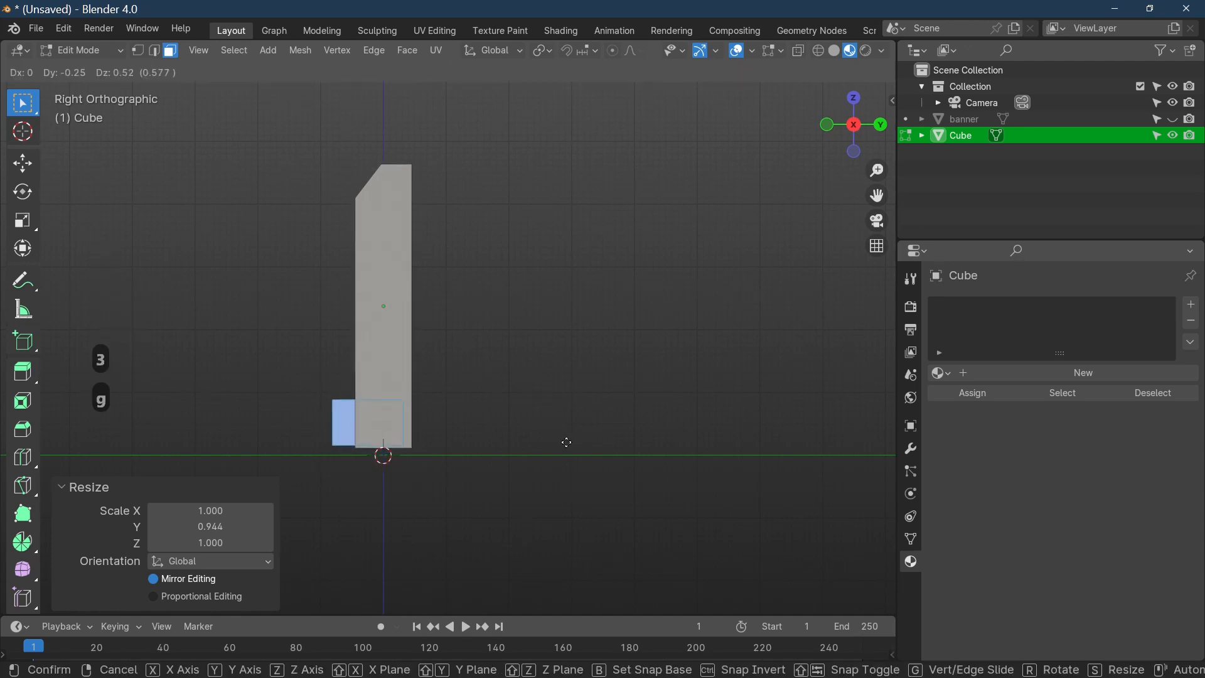
{"action": "left_click", "coordinate": [565, 443]}
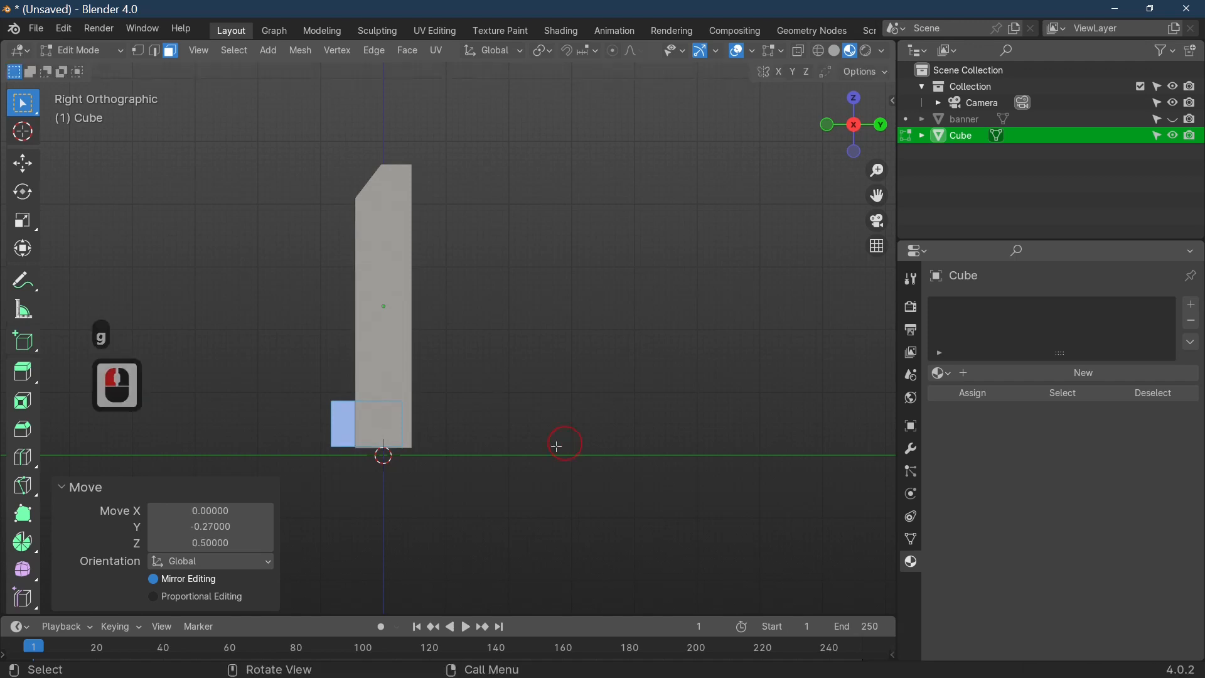
{"action": "middle_click_drag", "start_coordinate": [444, 527], "coordinate": [689, 544]}
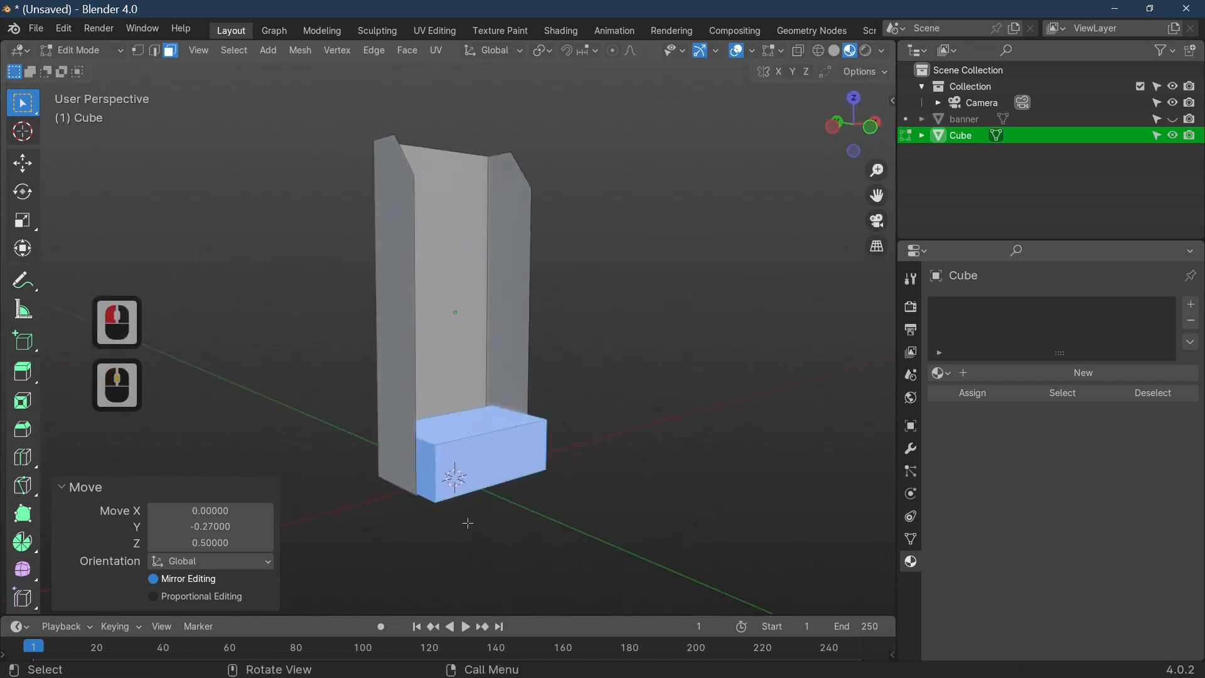
Add one horizontal loop cut around the base box, slid towards its top with a factor of -0.401.
{"action": "left_click", "coordinate": [427, 474]}
{"action": "key", "text": "ctrl+r"}
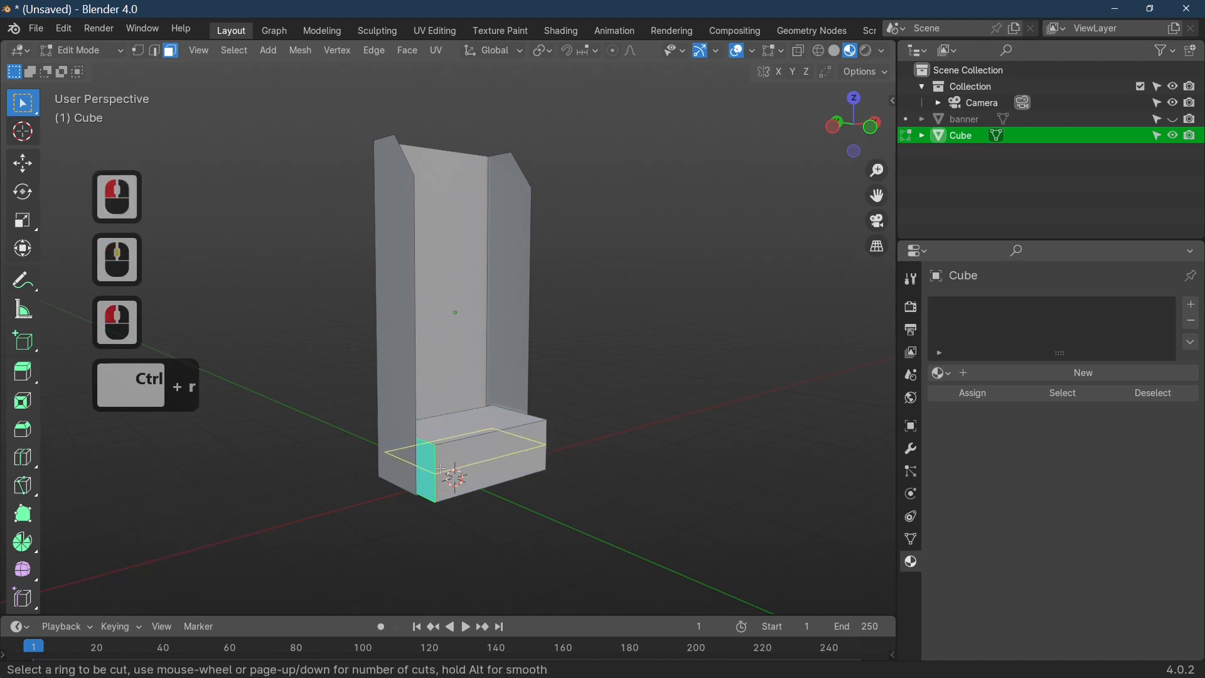
{"action": "left_click", "coordinate": [441, 470]}
{"action": "left_click", "coordinate": [477, 440]}
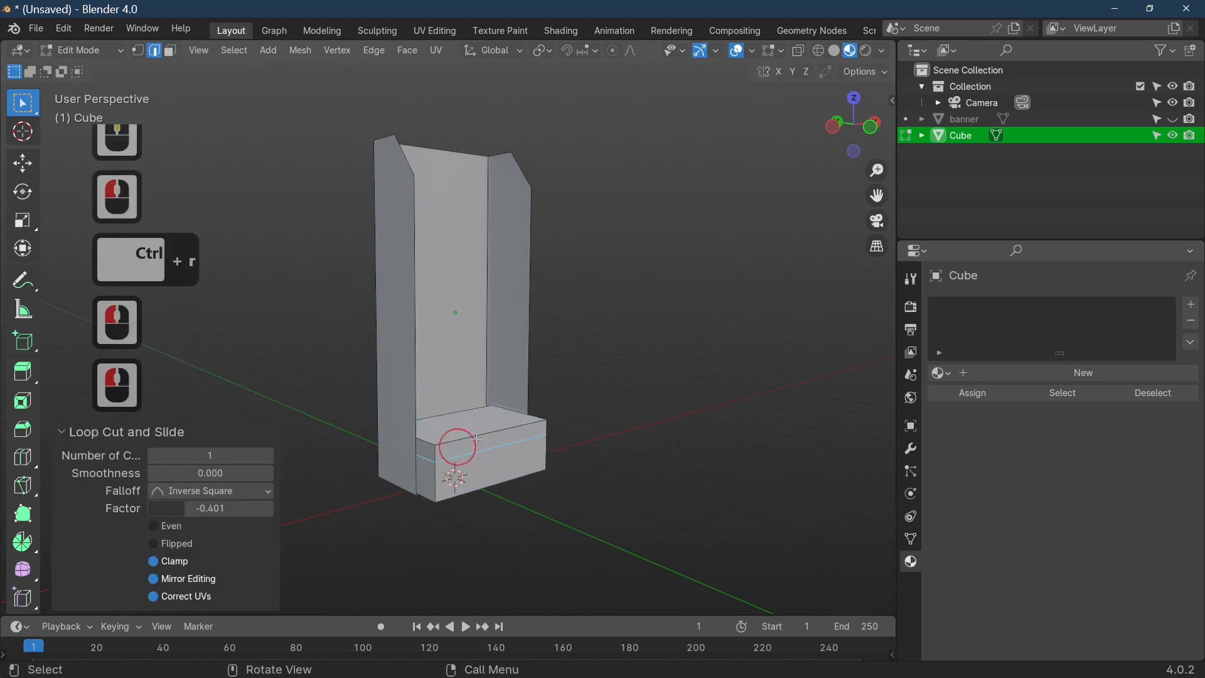
Move the base box's top front edge about 0.11 along Y to slope the upper front strip.
{"action": "left_click", "coordinate": [482, 431]}
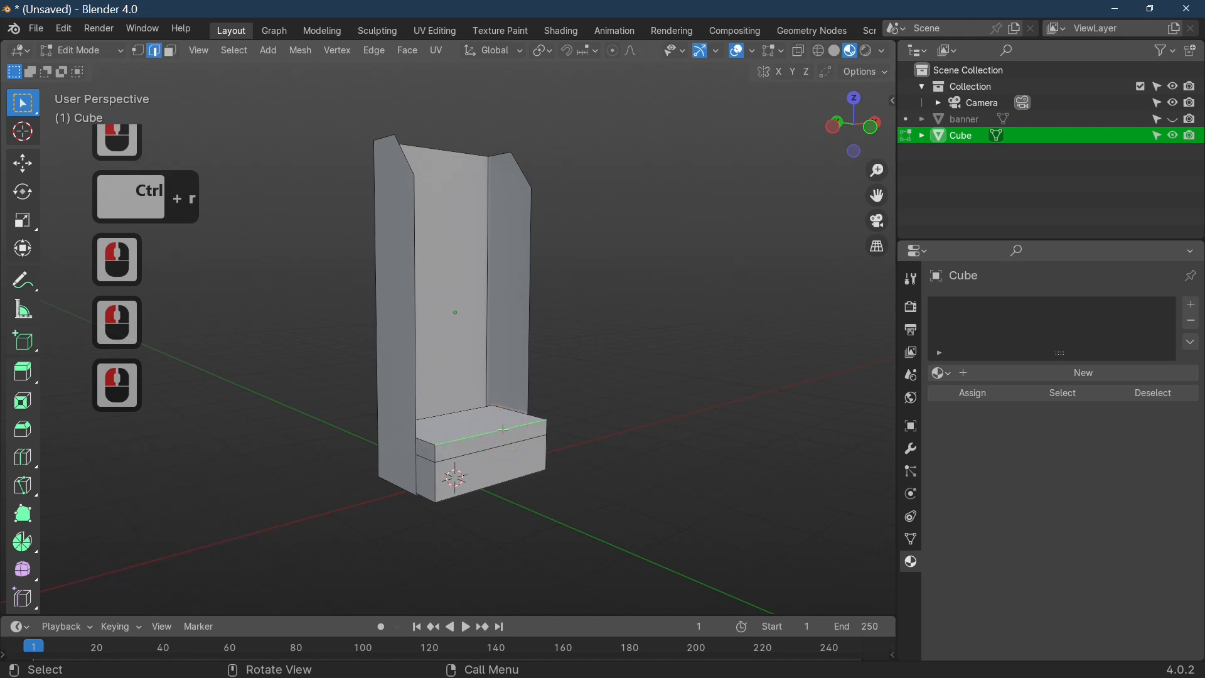
{"action": "key", "text": "g"}
{"action": "key", "text": "y"}
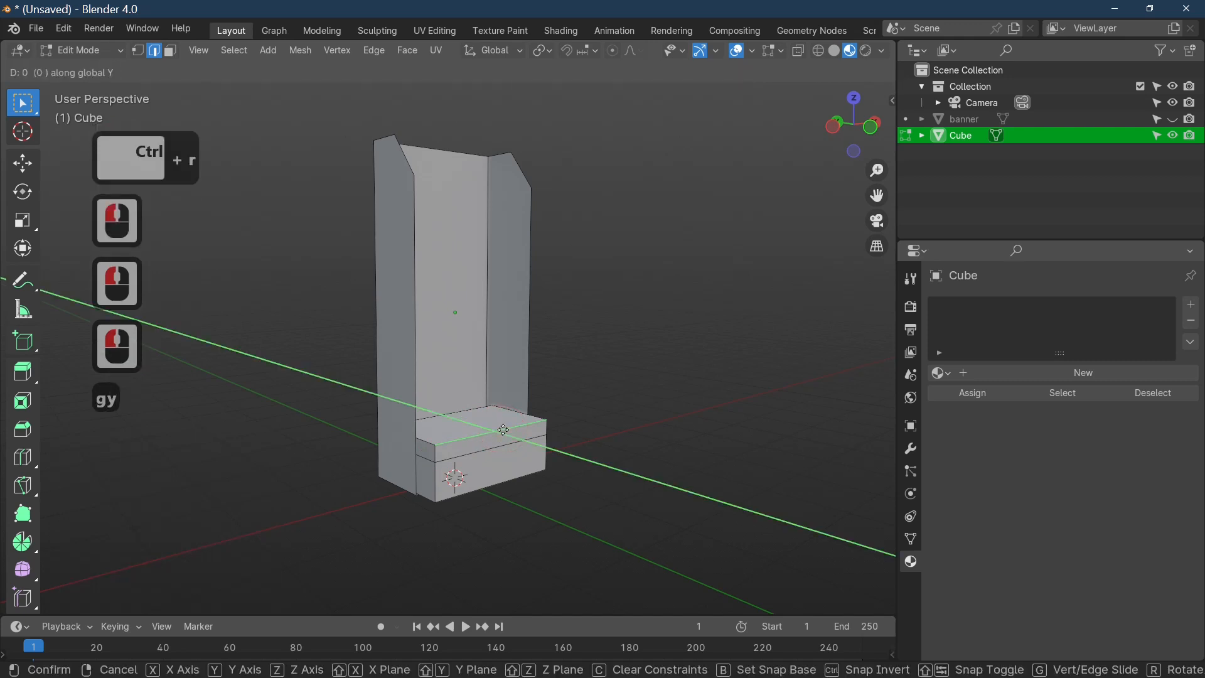
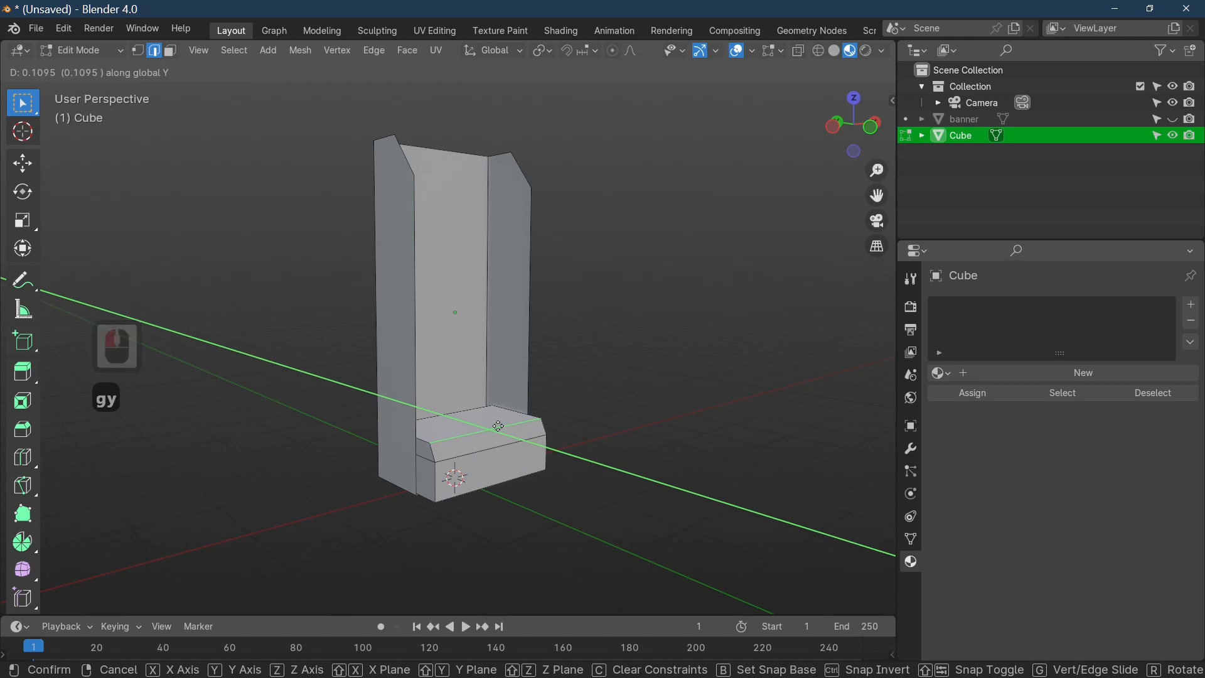
{"action": "left_click", "coordinate": [498, 426]}
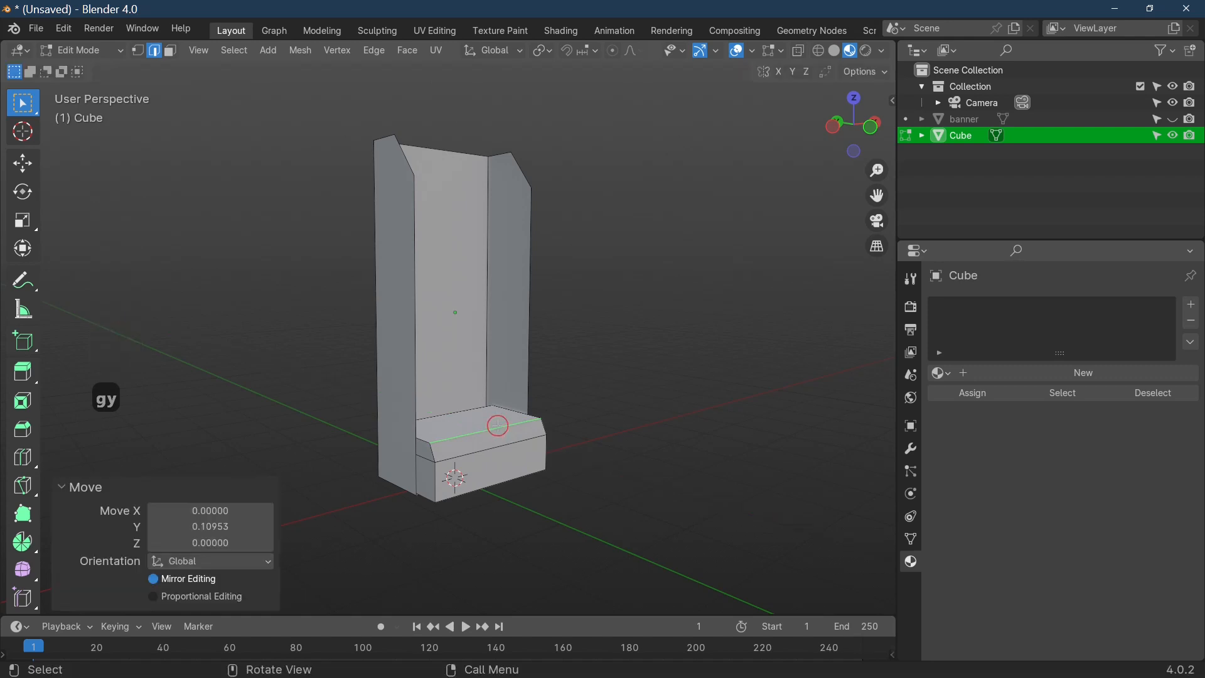
With face selection, delete the base box's top face and return to Object Mode.
{"action": "left_click", "coordinate": [171, 51]}
{"action": "left_click", "coordinate": [477, 430]}
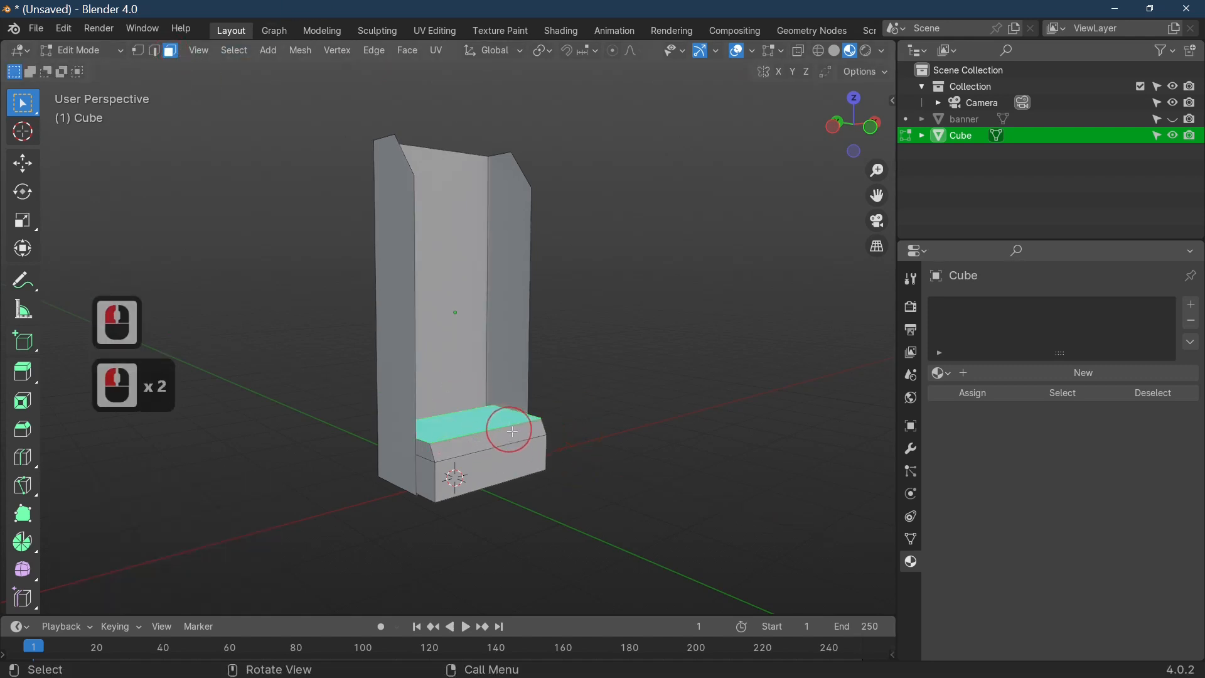
{"action": "key", "text": "x"}
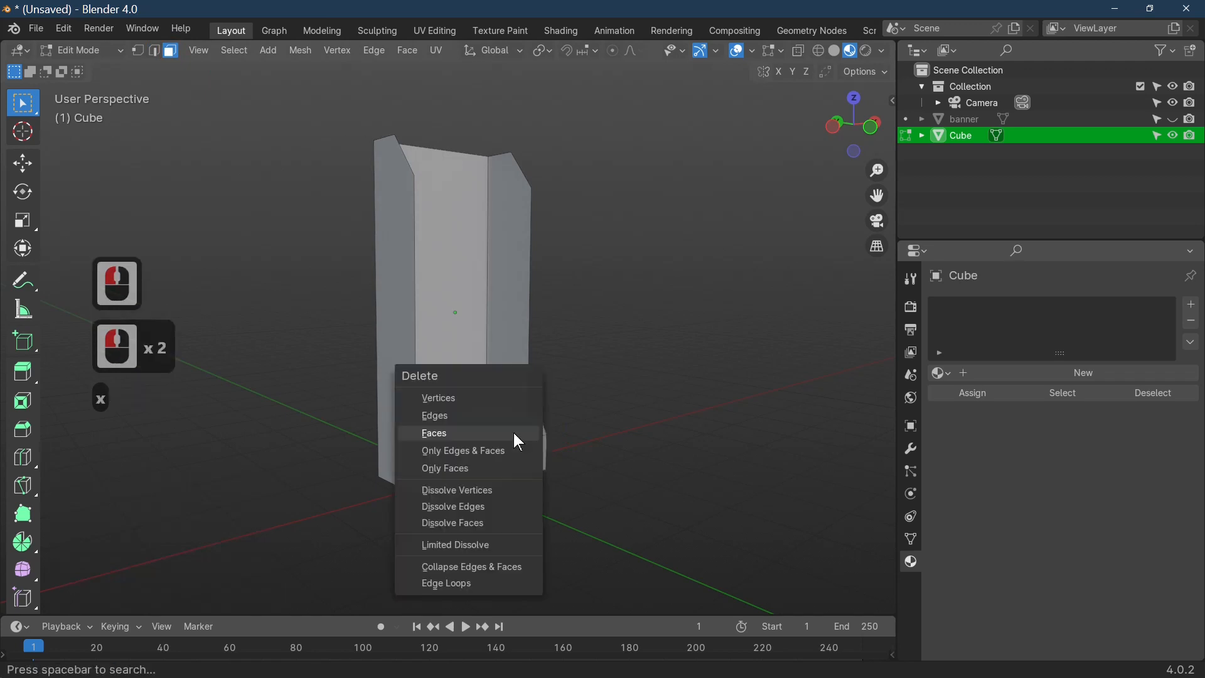
{"action": "left_click", "coordinate": [514, 434]}
{"action": "middle_click_drag", "start_coordinate": [532, 431], "coordinate": [668, 525]}
{"action": "key", "text": "Tab"}
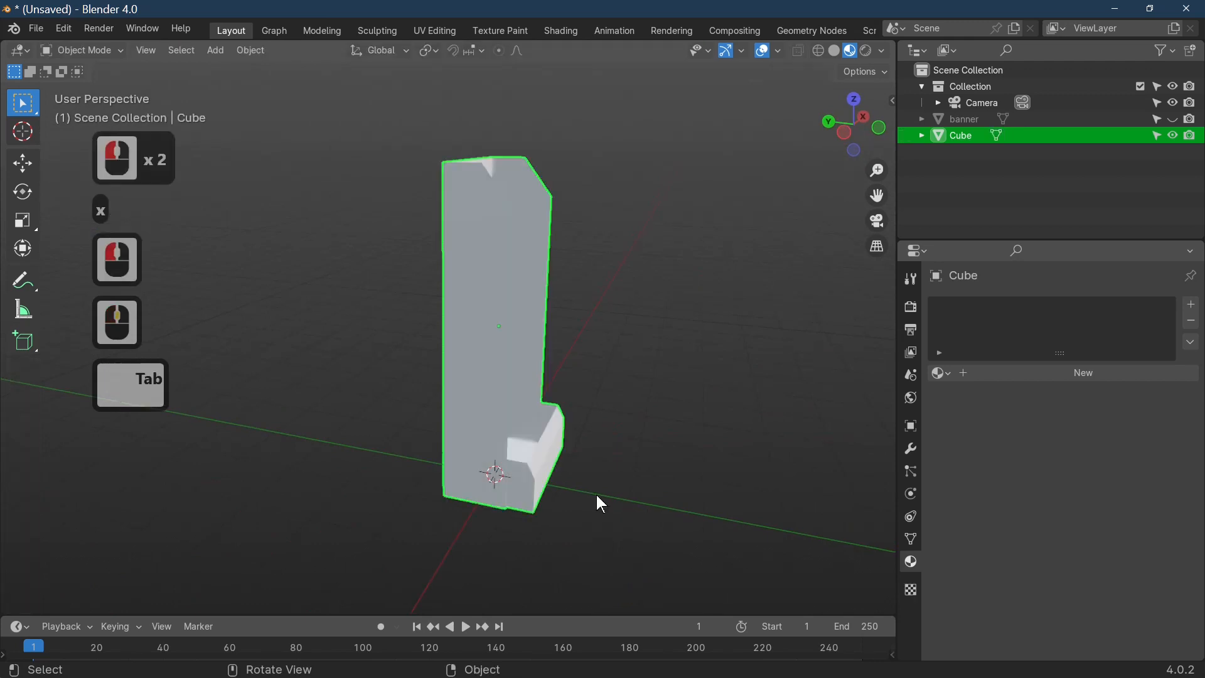
{"action": "key", "text": "Tab"}
{"action": "key", "text": "Tab"}
{"action": "left_click", "coordinate": [548, 465]}
{"action": "key", "text": "Tab"}
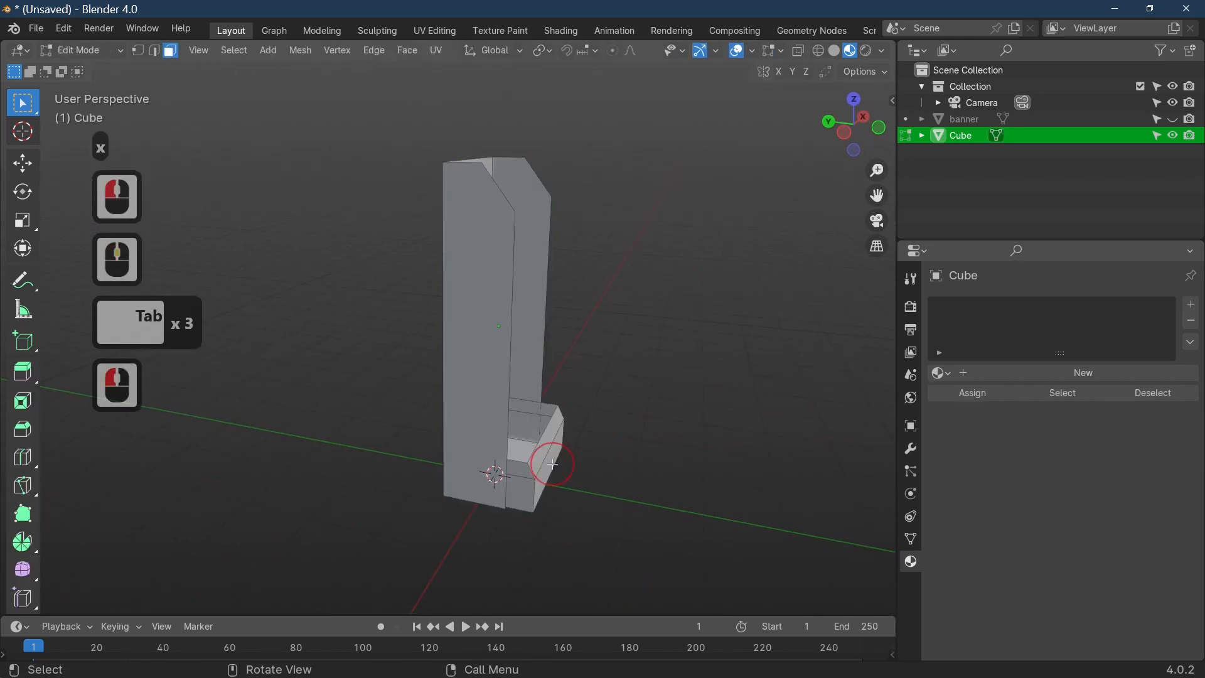
{"action": "key", "text": "Tab"}
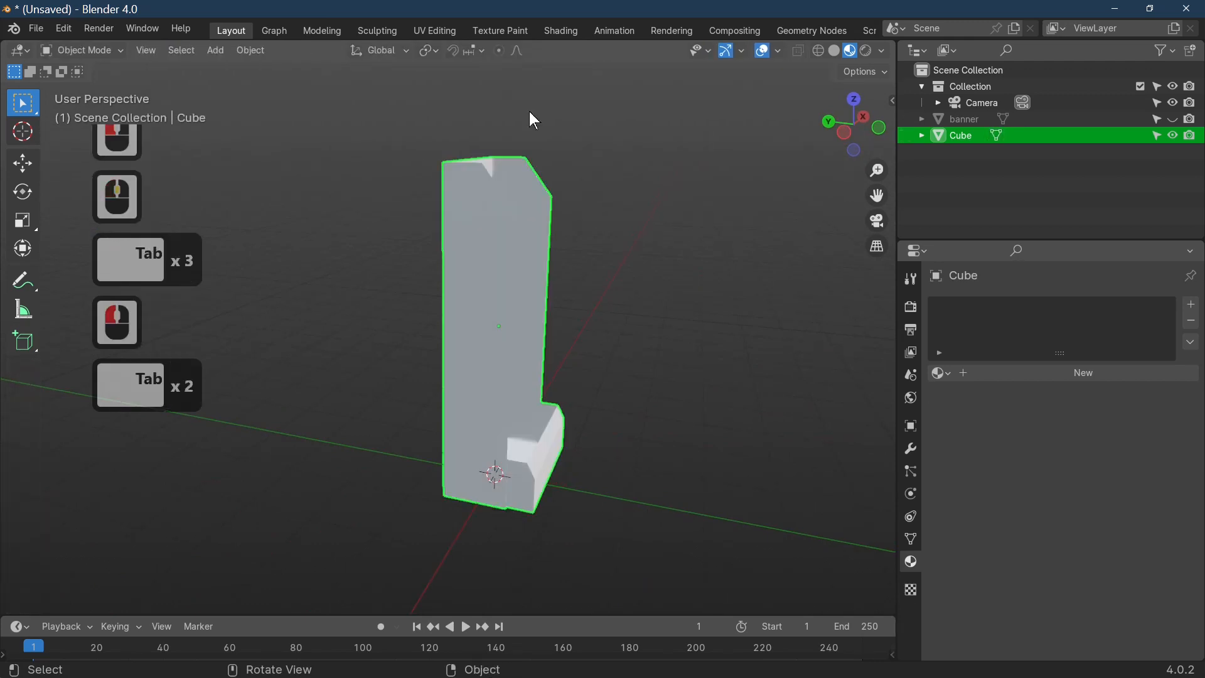
Add a cube mesh at the world origin and scale it to about 0.493 along Z.
{"action": "left_click", "coordinate": [216, 50]}
{"action": "mouse_move", "coordinate": [238, 68]}
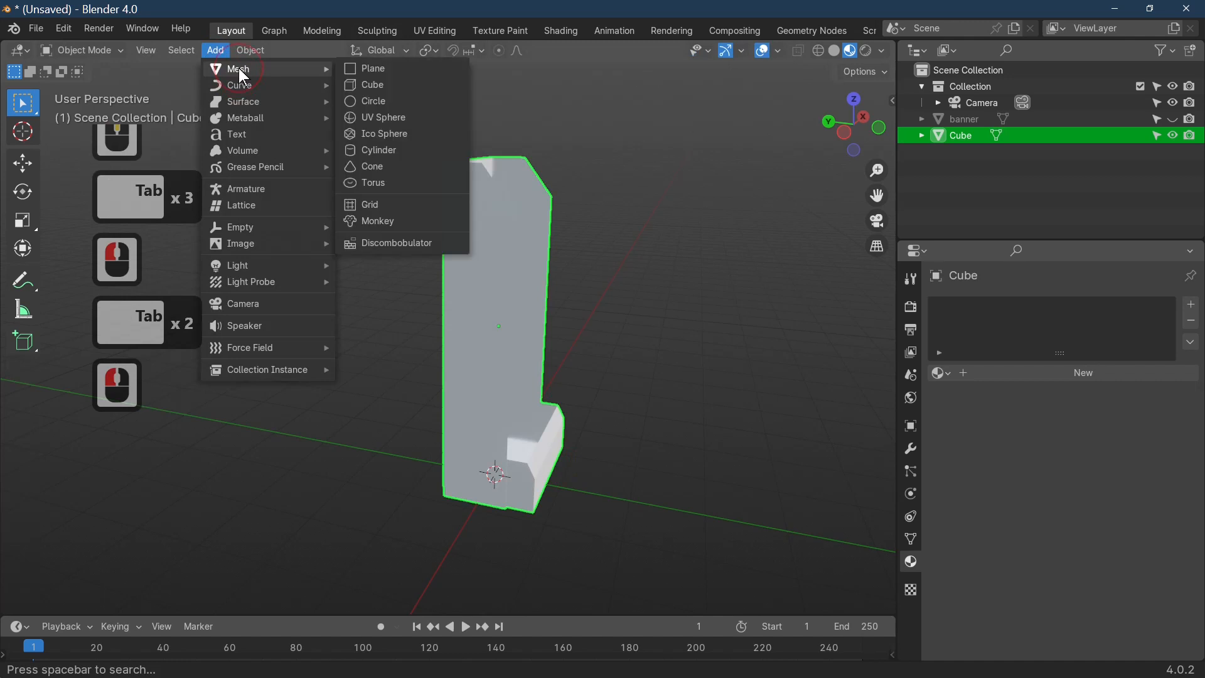
{"action": "left_click", "coordinate": [387, 84]}
{"action": "key", "text": "s"}
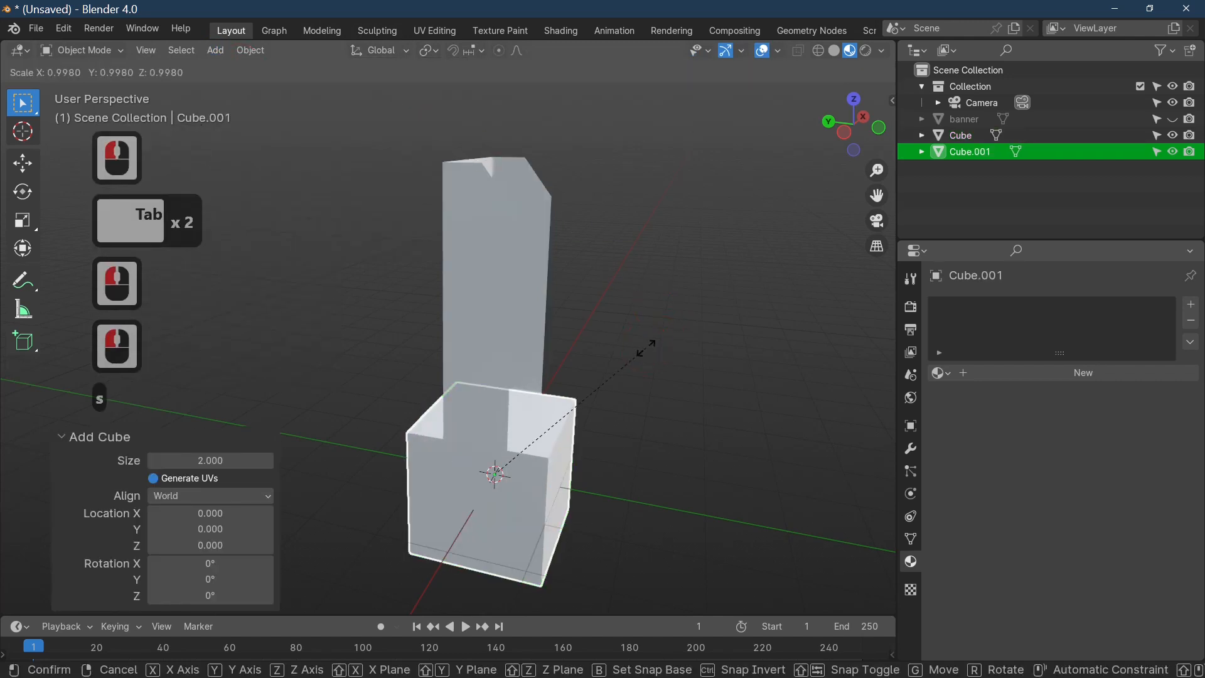
{"action": "key", "text": "z"}
{"action": "left_click", "coordinate": [577, 421]}
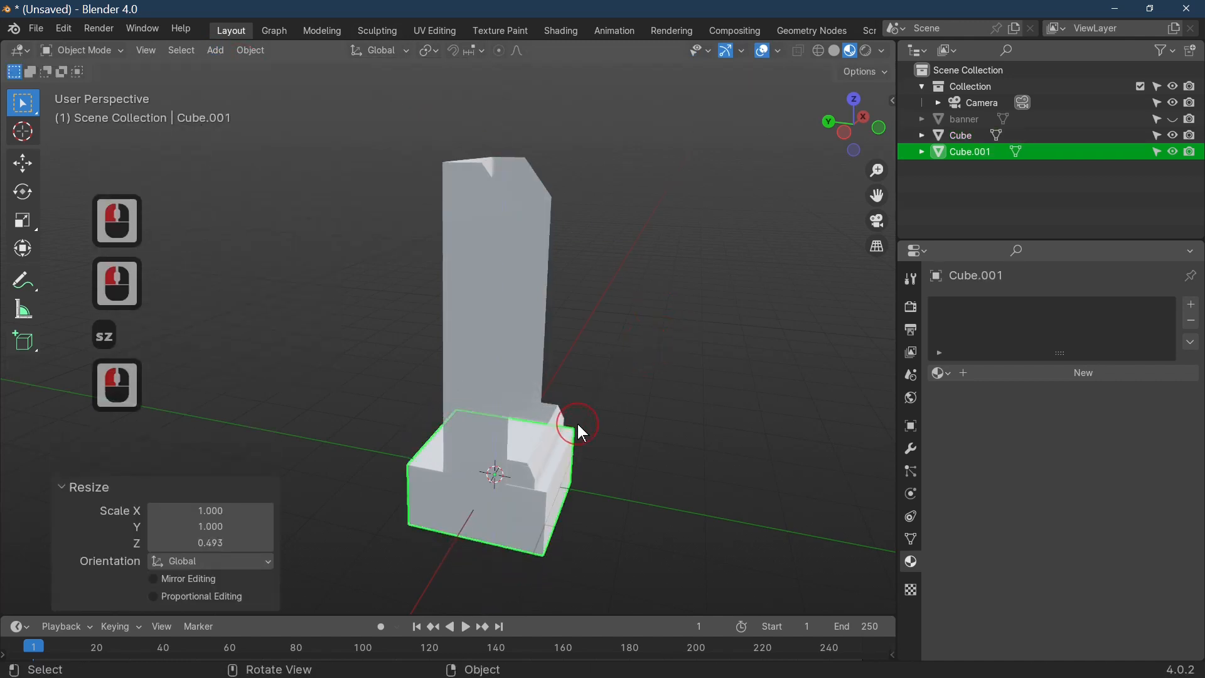
Raise the flattened cube about 2.39 along Z to mid-height of the stand and switch the viewport to solid shading.
{"action": "key", "text": "g"}
{"action": "key", "text": "z"}
{"action": "left_click", "coordinate": [581, 276]}
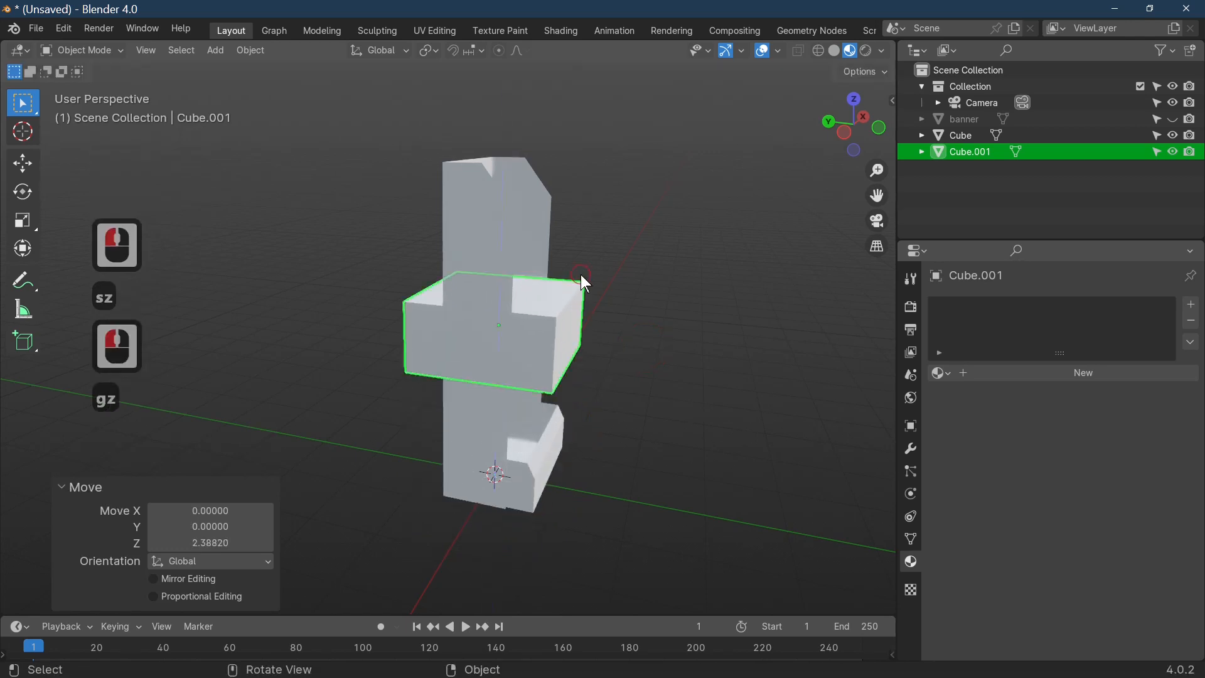
{"action": "middle_click_drag", "start_coordinate": [708, 417], "coordinate": [656, 401]}
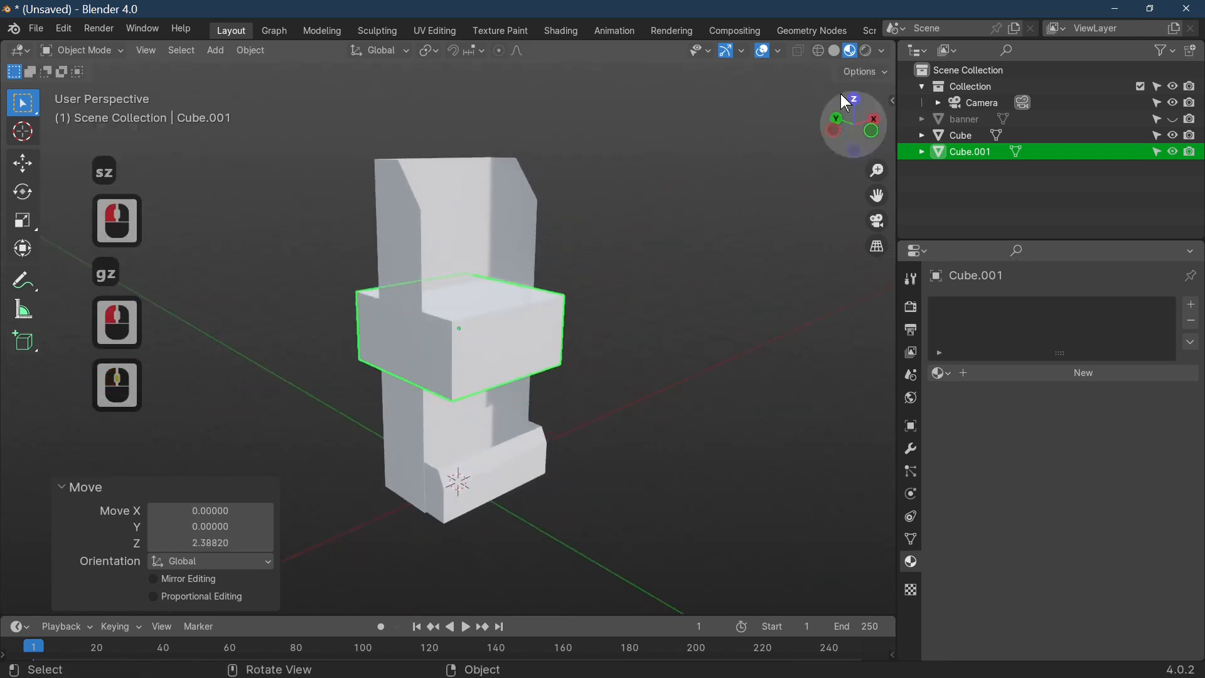
{"action": "left_click", "coordinate": [836, 52]}
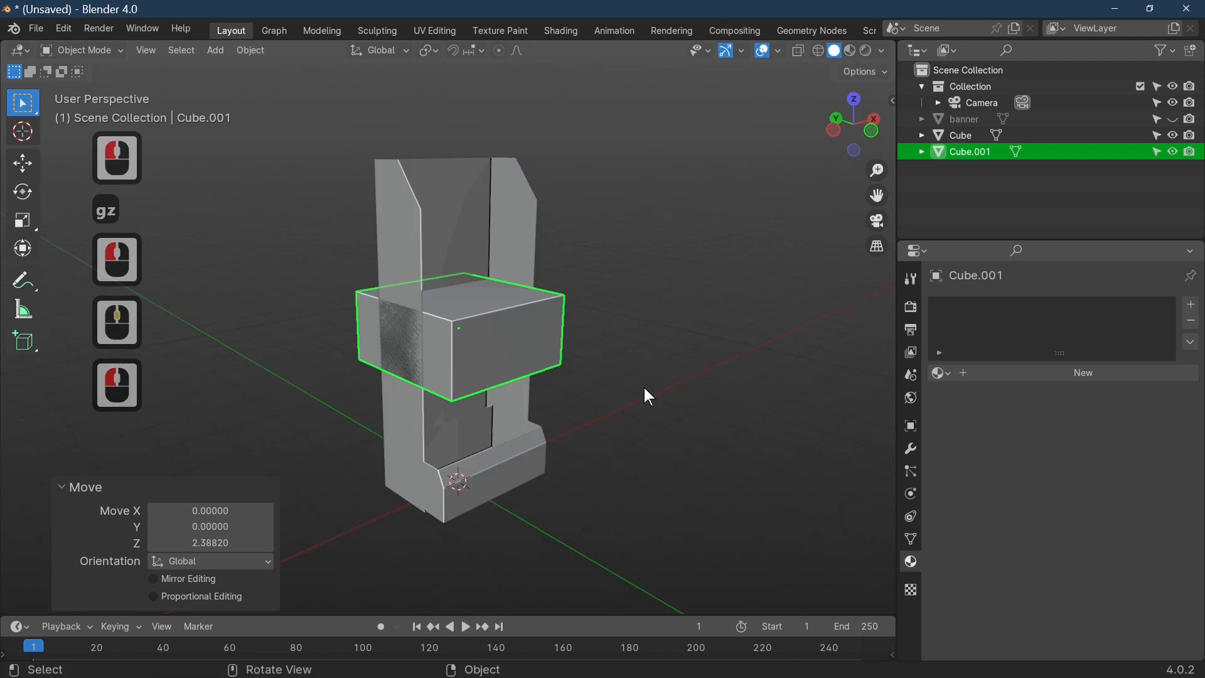
Scale the new cube to about 0.988 along X and 0.265 along Z to form a thin shelf.
{"action": "key", "text": "s"}
{"action": "key", "text": "x"}
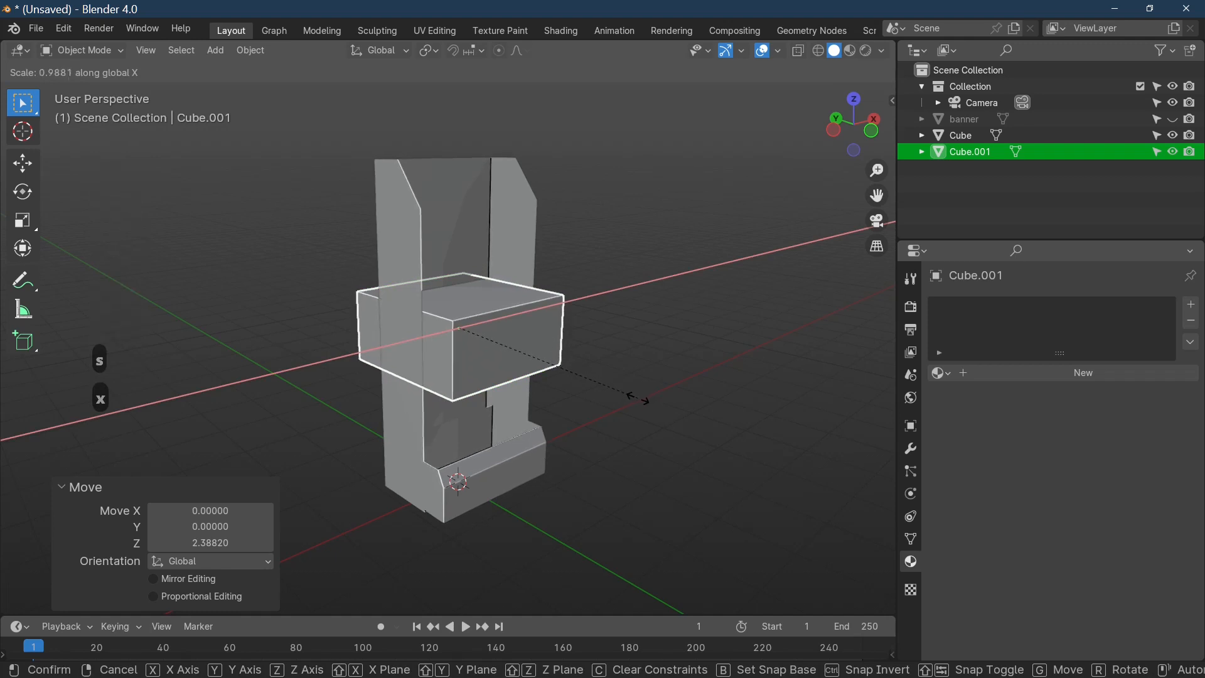
{"action": "left_click", "coordinate": [638, 398]}
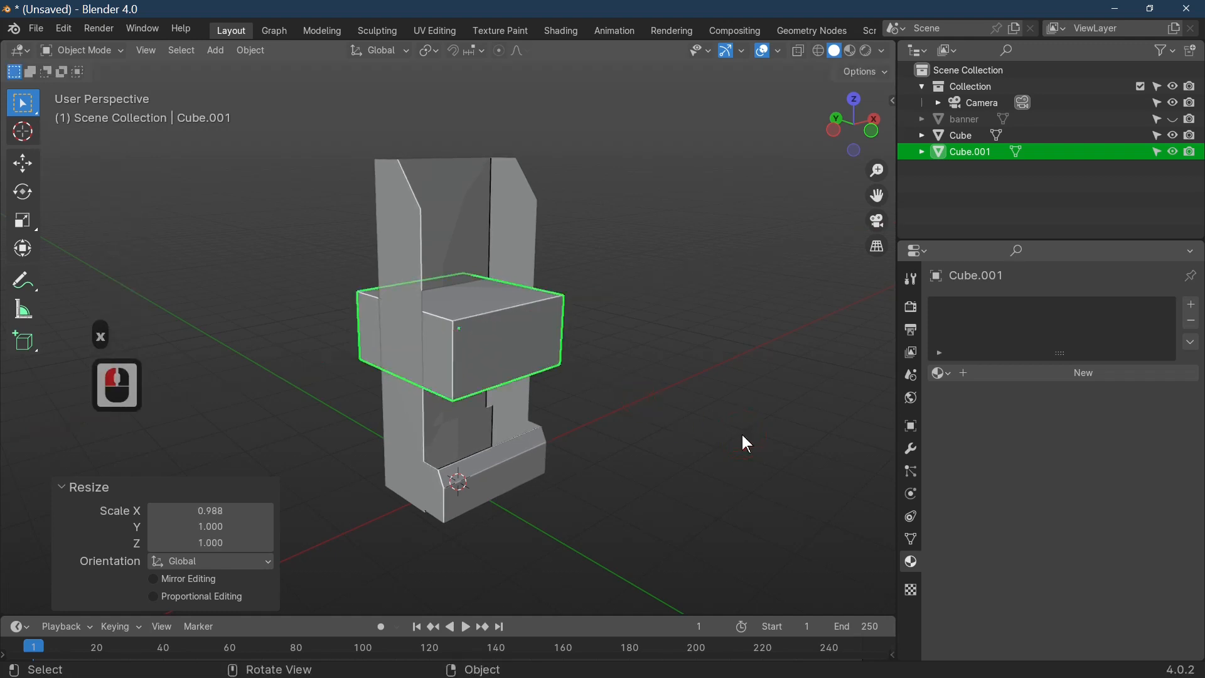
{"action": "key", "text": "s"}
{"action": "key", "text": "z"}
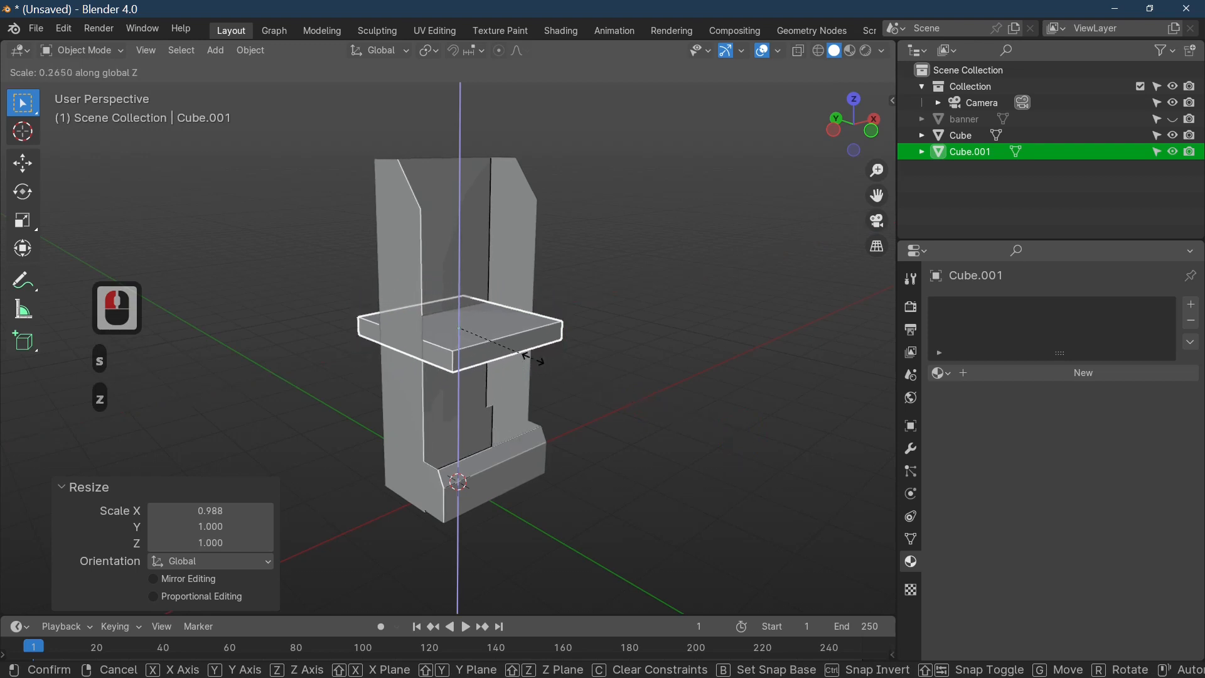
{"action": "left_click", "coordinate": [634, 381]}
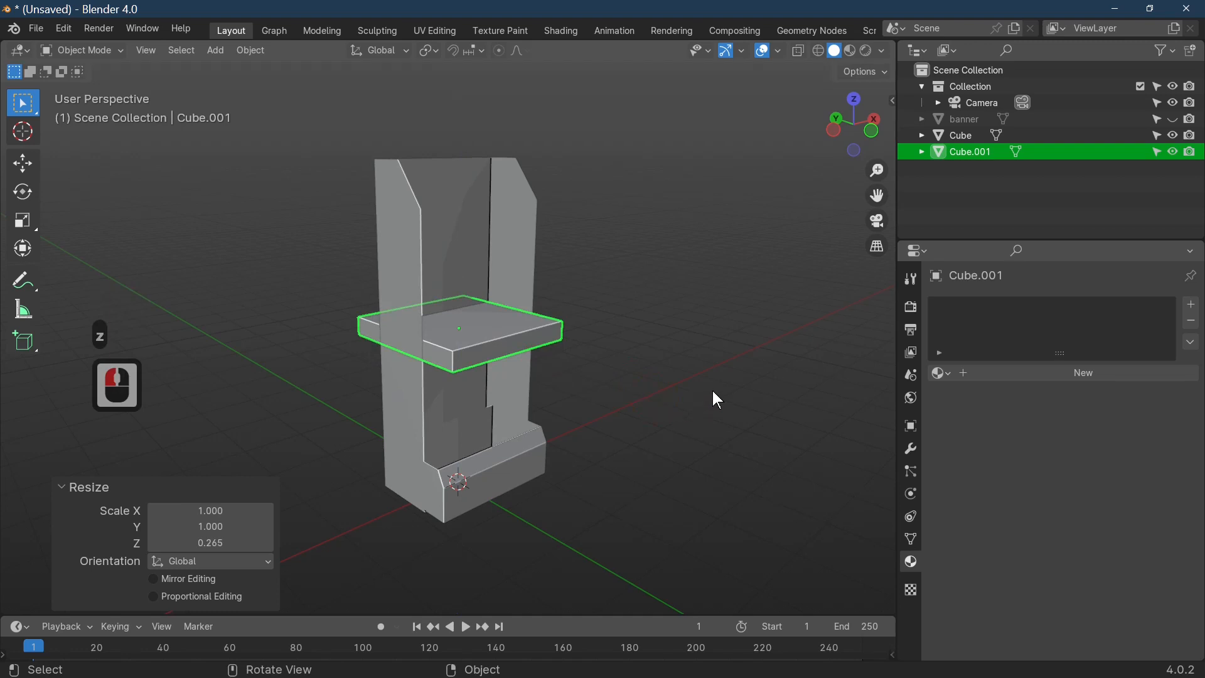
Scale the shelf to about 0.568 along Y and move it about -0.154 along Y towards the stand's open front.
{"action": "key", "text": "s"}
{"action": "key", "text": "y"}
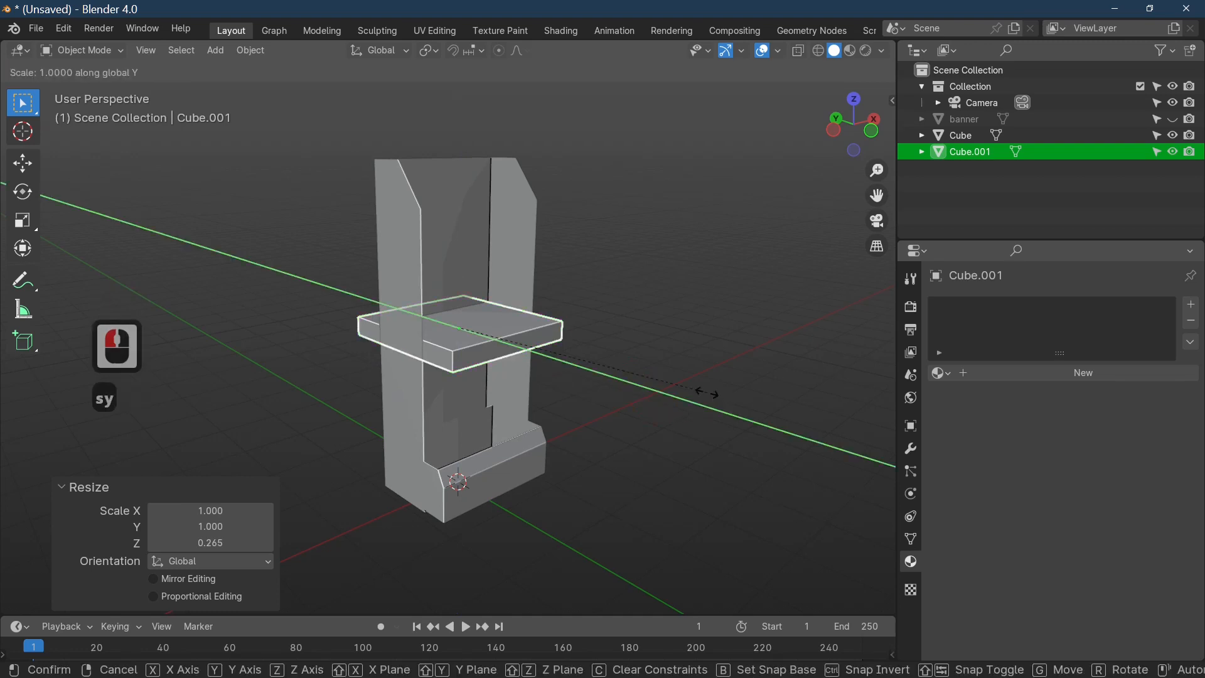
{"action": "left_click", "coordinate": [599, 373]}
{"action": "key", "text": "g"}
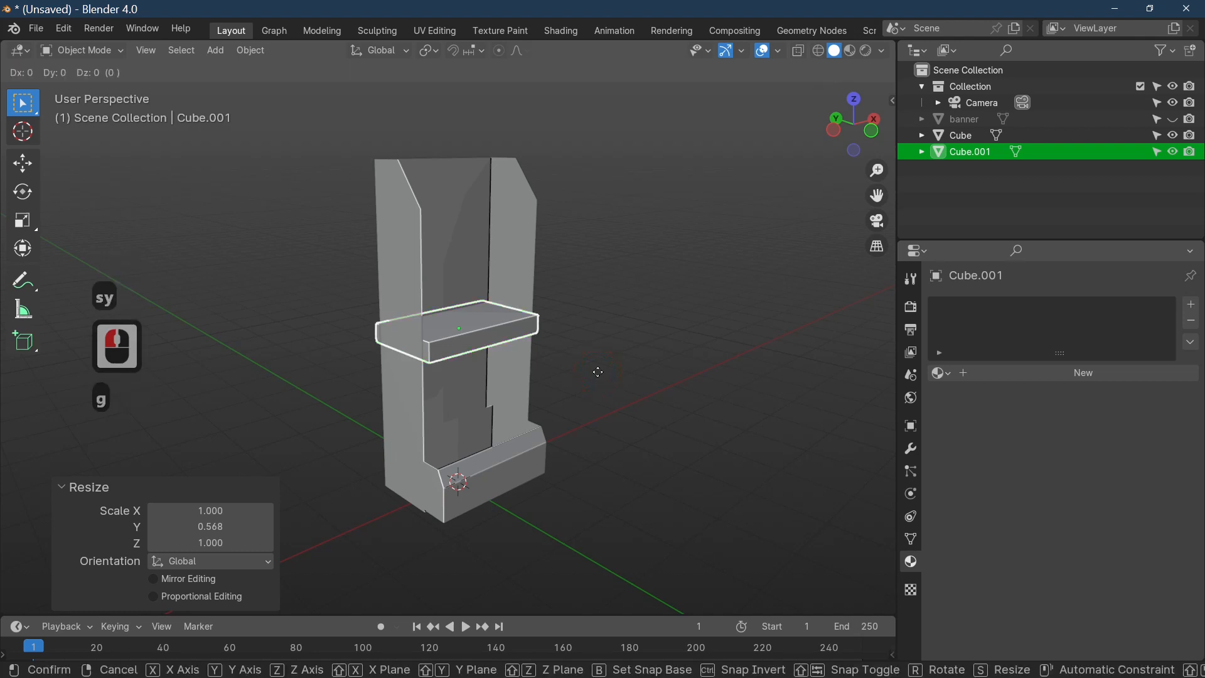
{"action": "key", "text": "y"}
{"action": "left_click", "coordinate": [605, 380]}
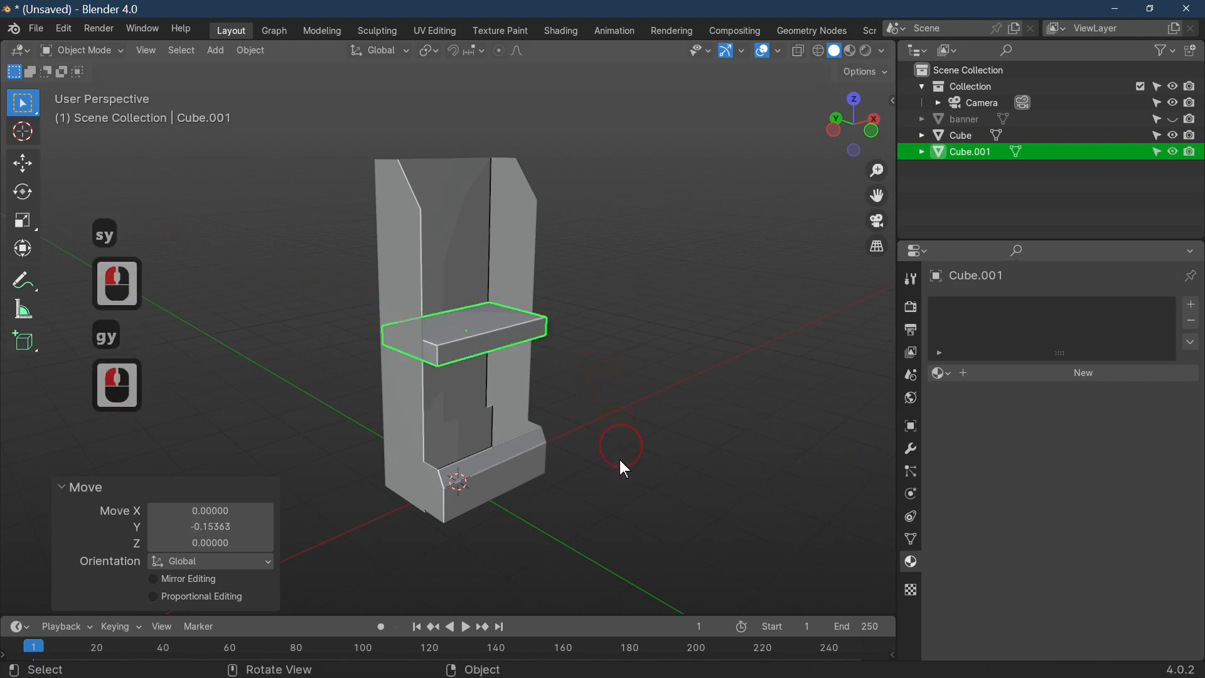
Show the shelf in the top orthographic view to check its fit within the stand.
{"action": "middle_click_drag", "start_coordinate": [622, 465], "coordinate": [620, 541]}
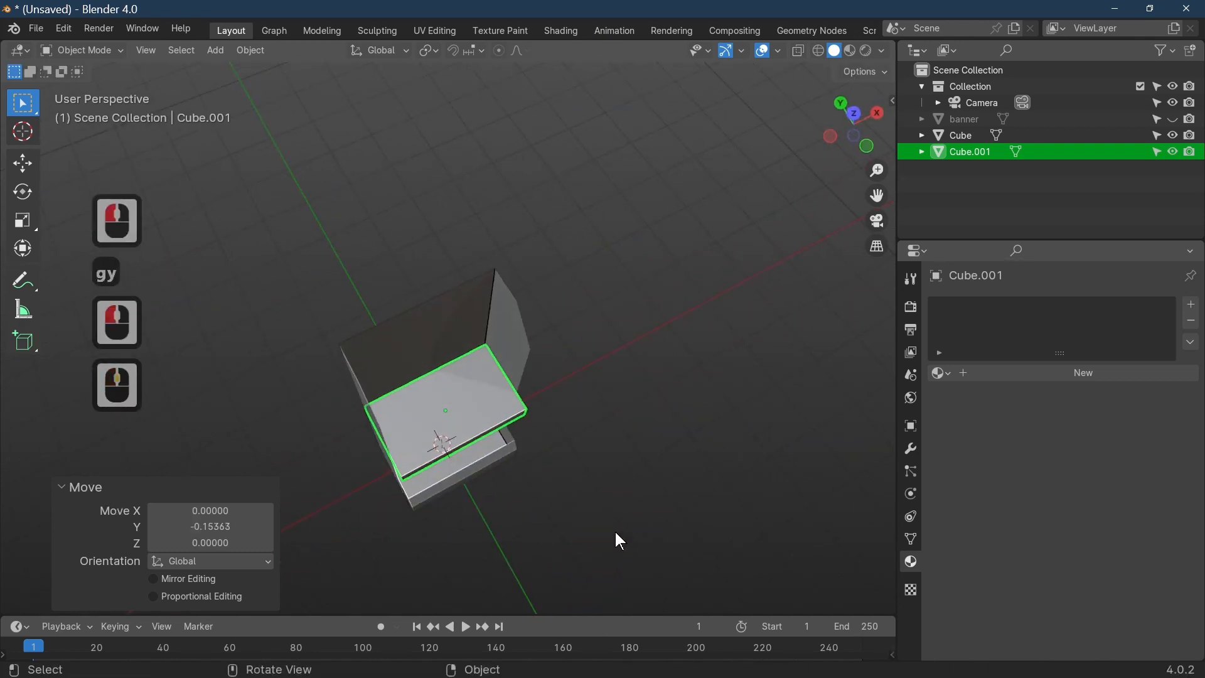
{"action": "key", "text": "7"}
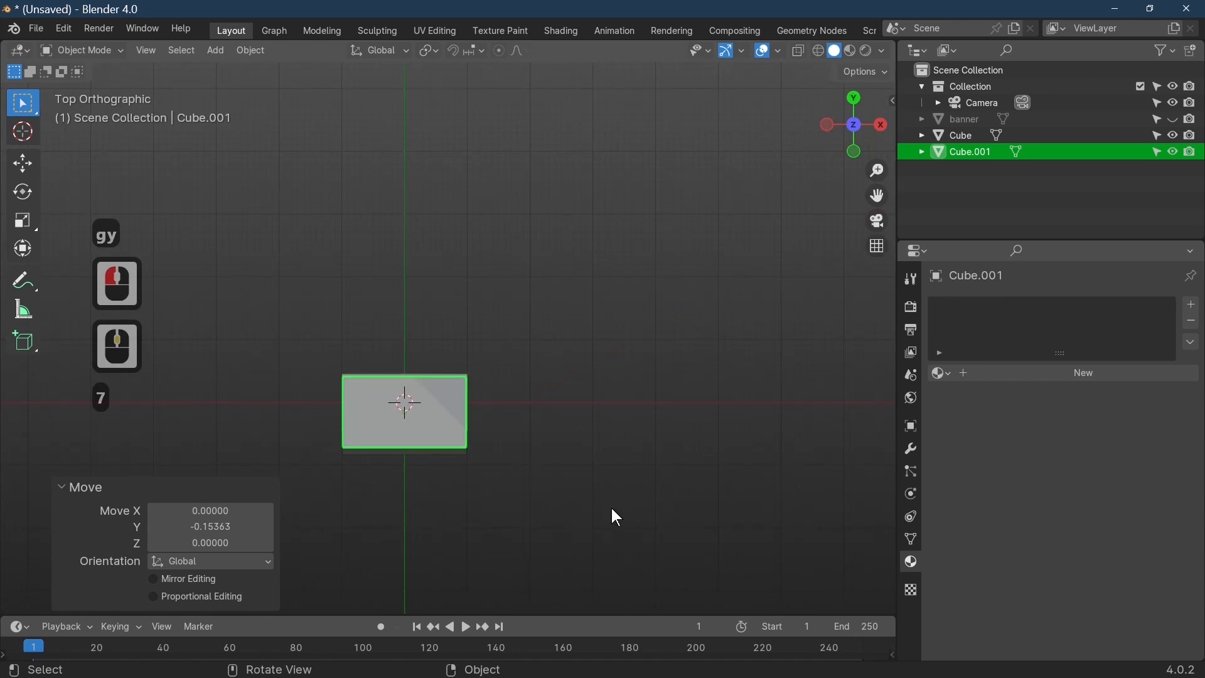
Move the shelf about 0.03 along the Y axis to line it up with the stand's back edge.
{"action": "scroll", "coordinate": [638, 561], "scroll_direction": "up", "scroll_amount": 2}
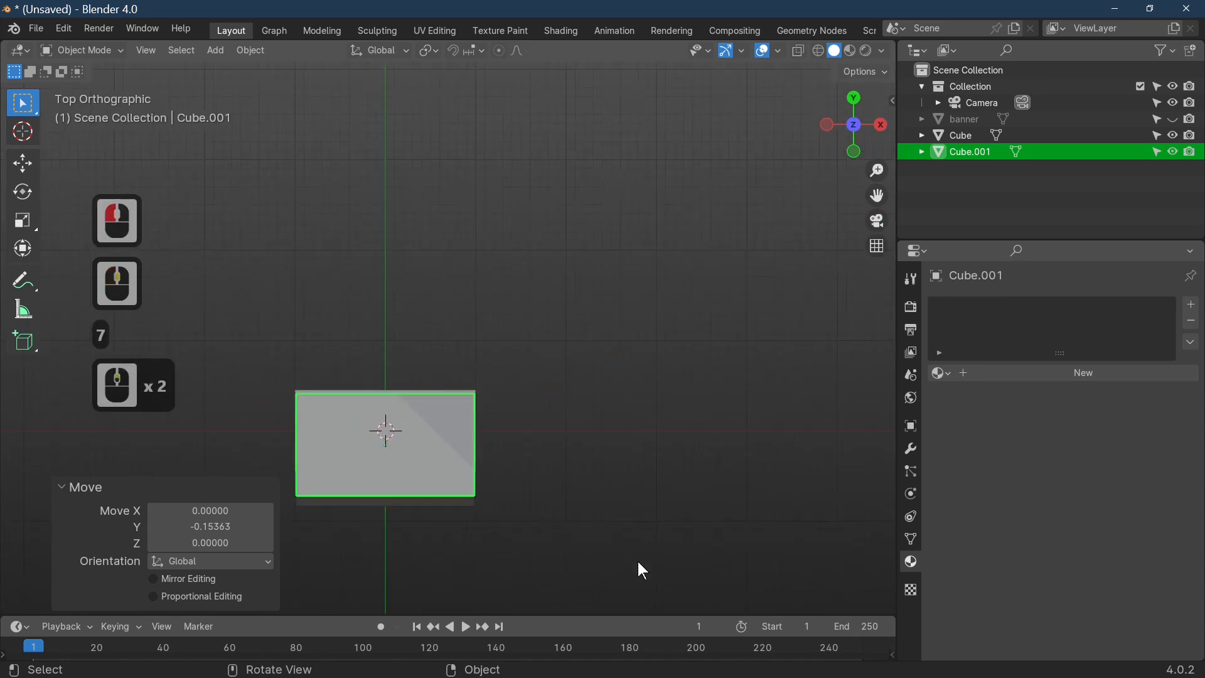
{"action": "key", "text": "g"}
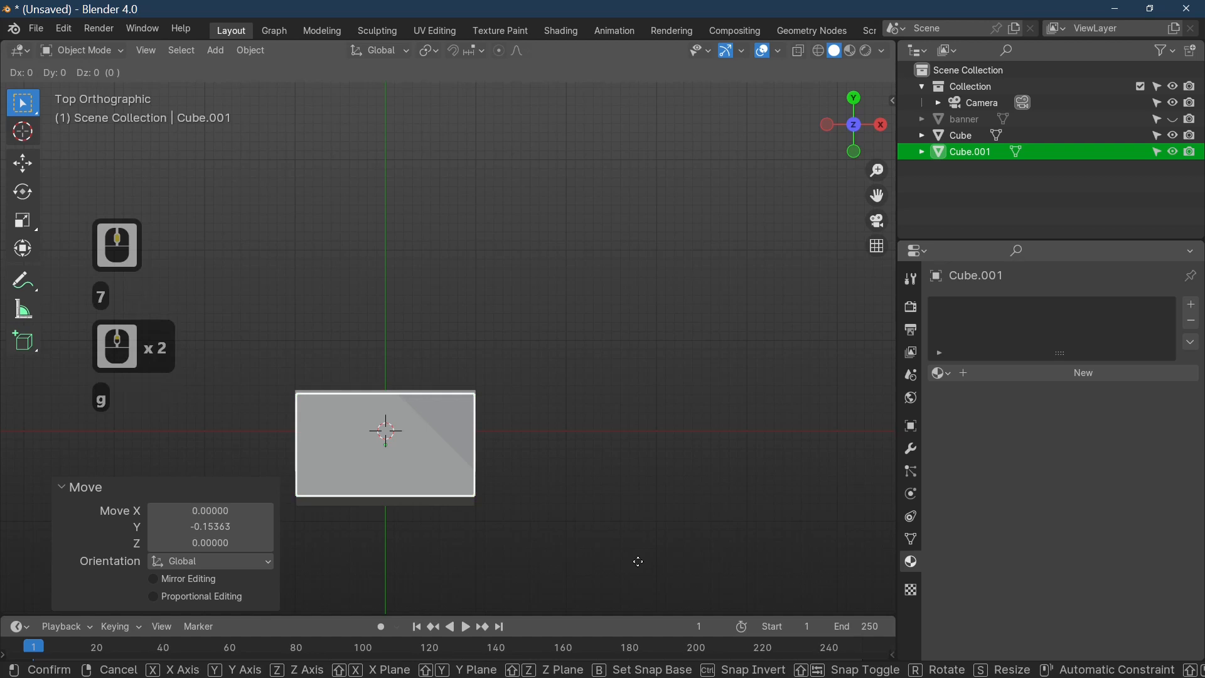
{"action": "key", "text": "y"}
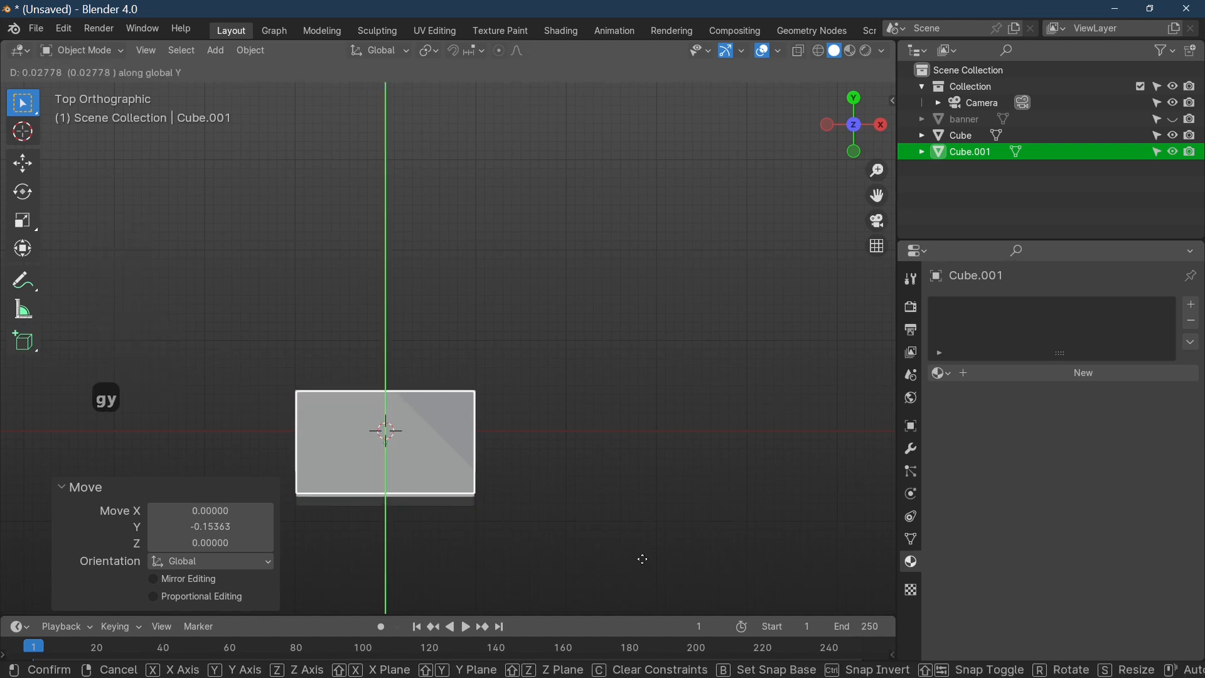
{"action": "left_click", "coordinate": [640, 557]}
Slant the shelf's front face by moving its upper front edge inward about 0.05 along the Y axis.
{"action": "middle_click_drag", "start_coordinate": [641, 557], "coordinate": [551, 334]}
{"action": "key", "text": "Tab"}
{"action": "left_click", "coordinate": [588, 295]}
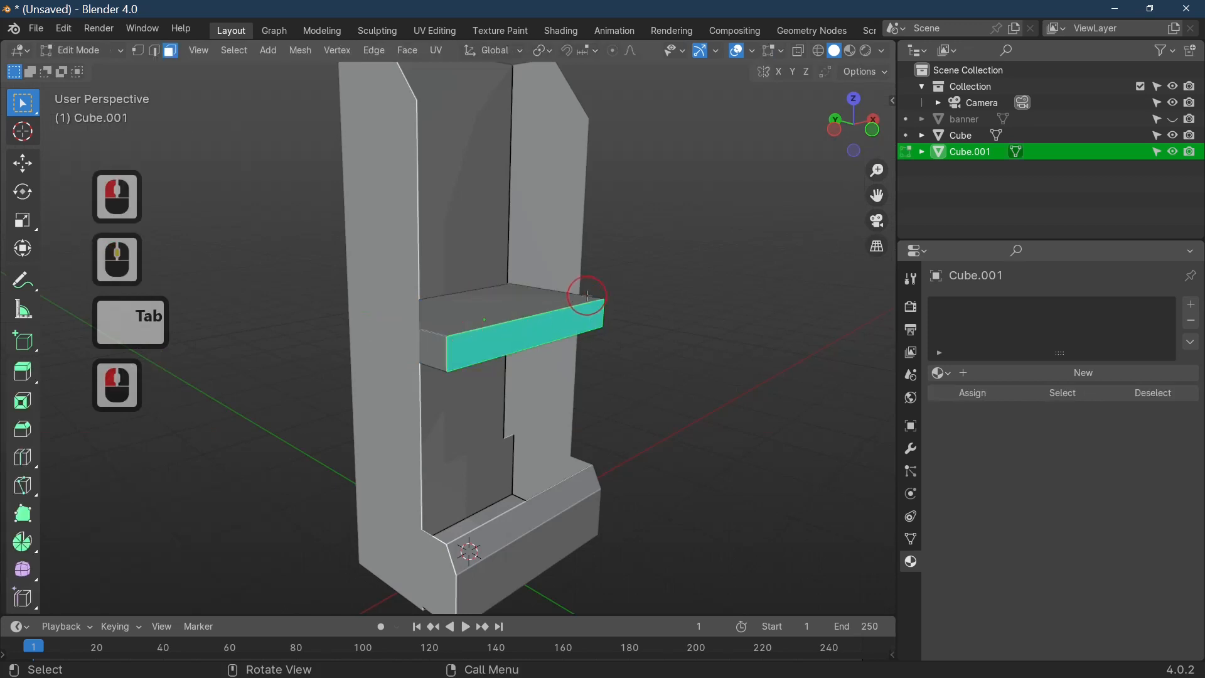
{"action": "left_click", "coordinate": [155, 50]}
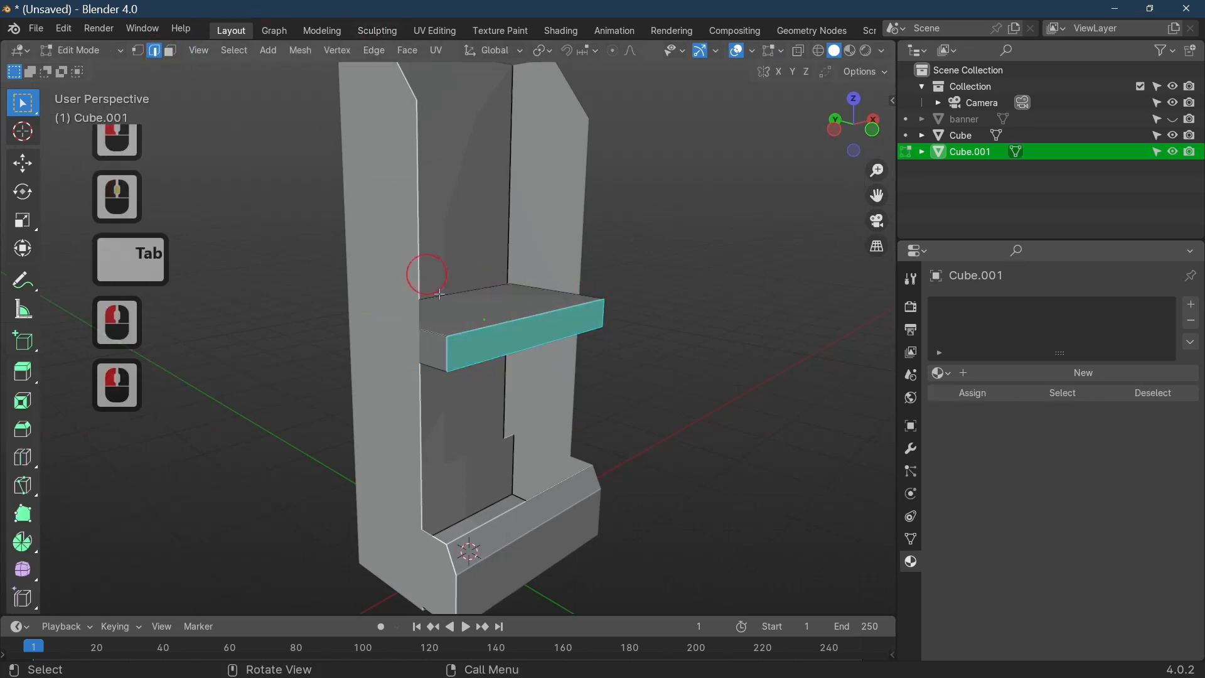
{"action": "left_click", "coordinate": [534, 322]}
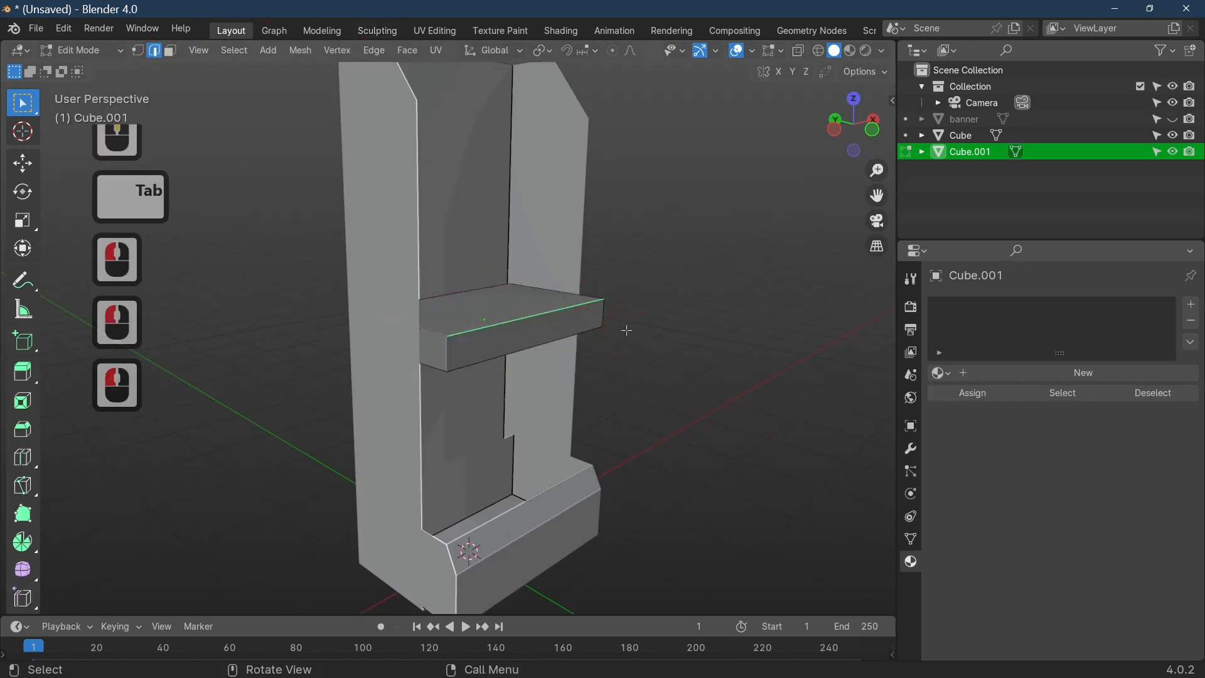
{"action": "key", "text": "g"}
{"action": "key", "text": "y"}
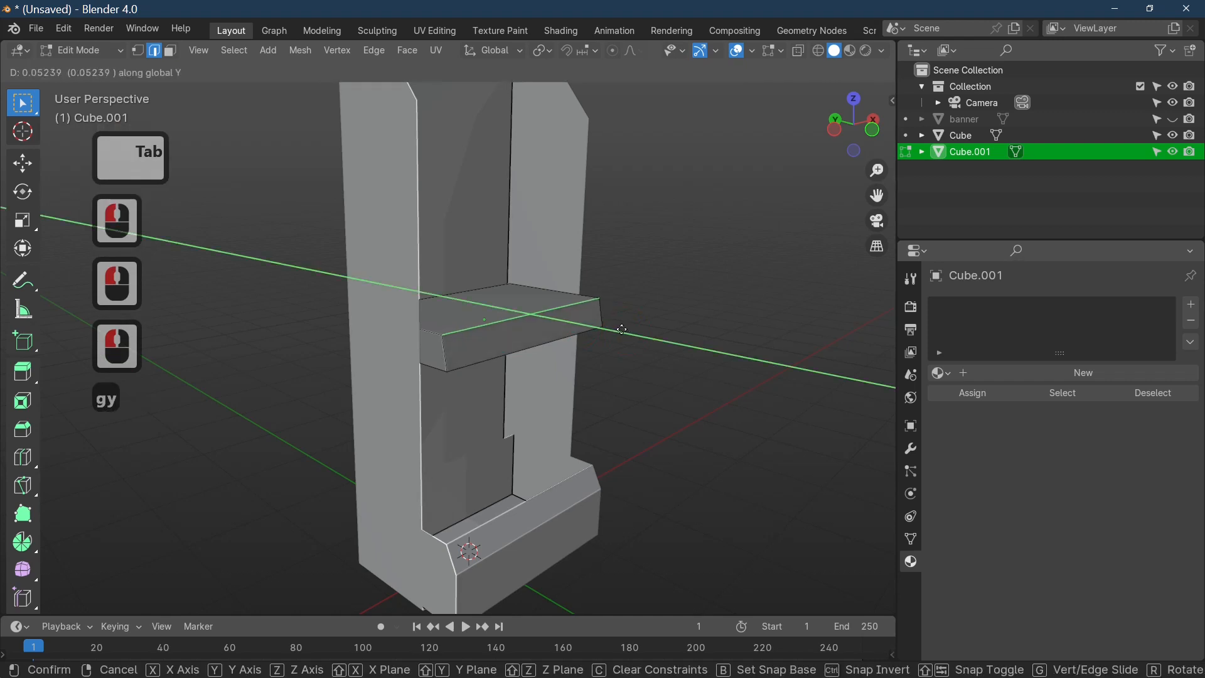
{"action": "left_click", "coordinate": [622, 330]}
{"action": "middle_click_drag", "start_coordinate": [695, 467], "coordinate": [643, 503]}
{"action": "middle_click_drag", "start_coordinate": [534, 436], "coordinate": [565, 431]}
{"action": "key", "text": "Tab"}
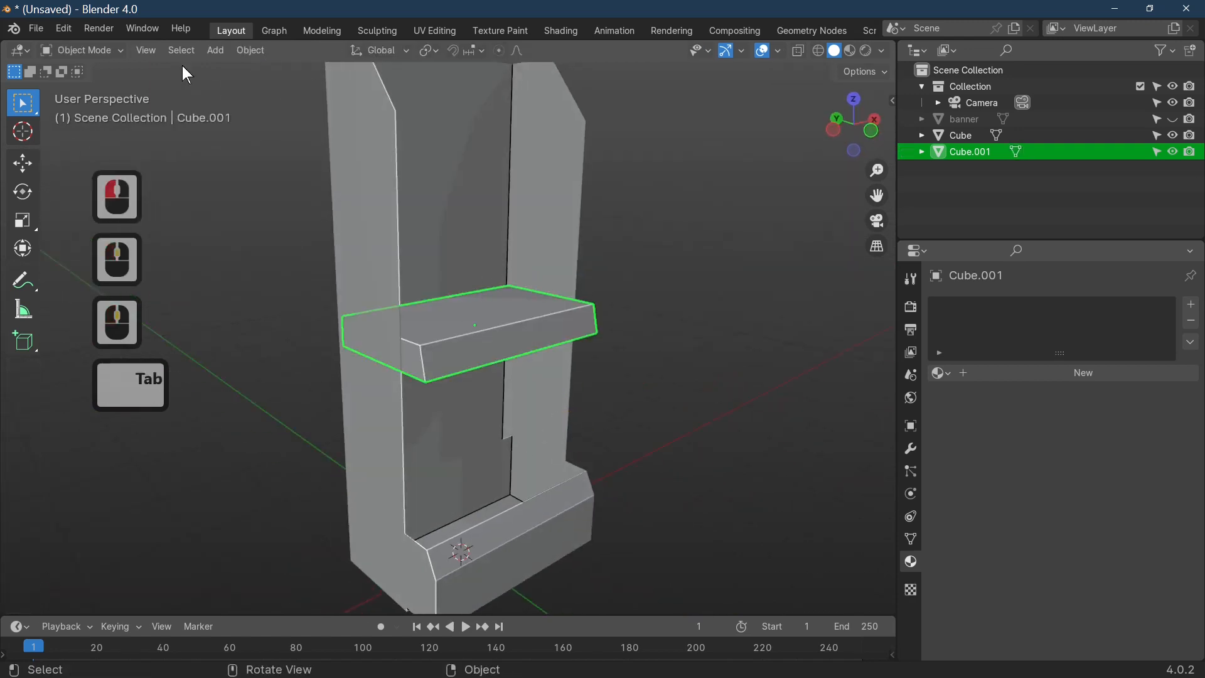
Delete the shelf's top face so that it forms an open tray.
{"action": "left_click", "coordinate": [499, 295]}
{"action": "left_click", "coordinate": [547, 321]}
{"action": "key", "text": "Tab"}
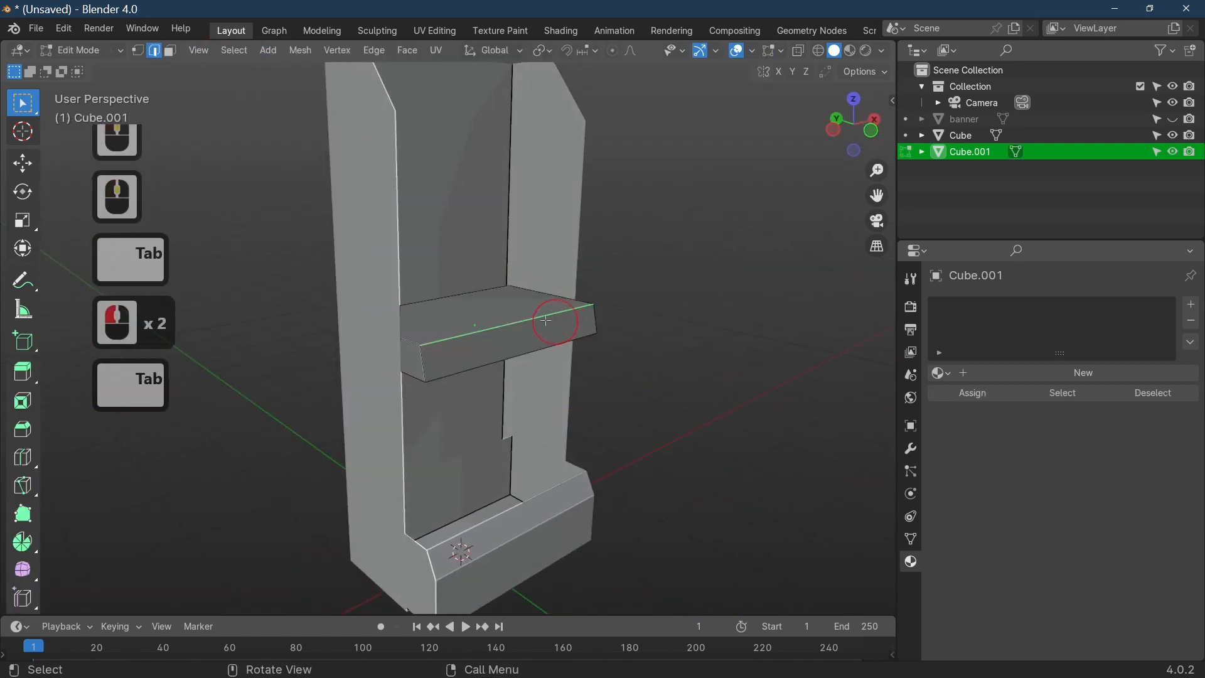
{"action": "left_click", "coordinate": [492, 309]}
{"action": "left_click", "coordinate": [170, 50]}
{"action": "left_click", "coordinate": [490, 311]}
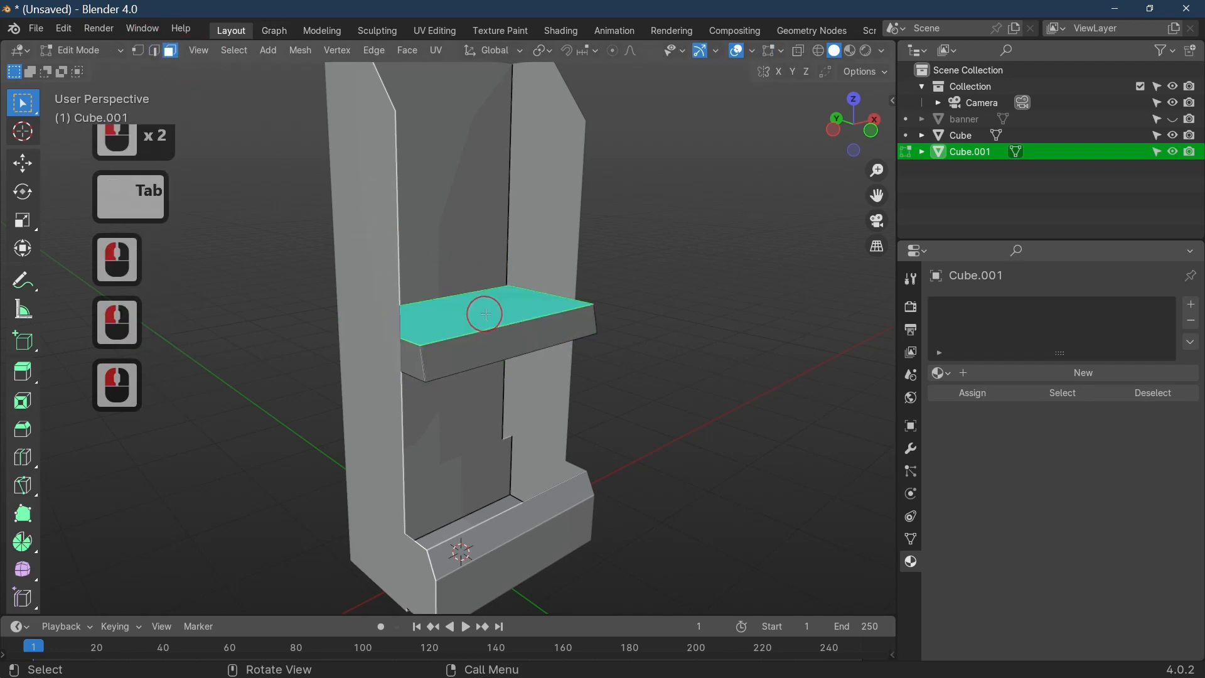
{"action": "key", "text": "x"}
{"action": "left_click", "coordinate": [417, 314]}
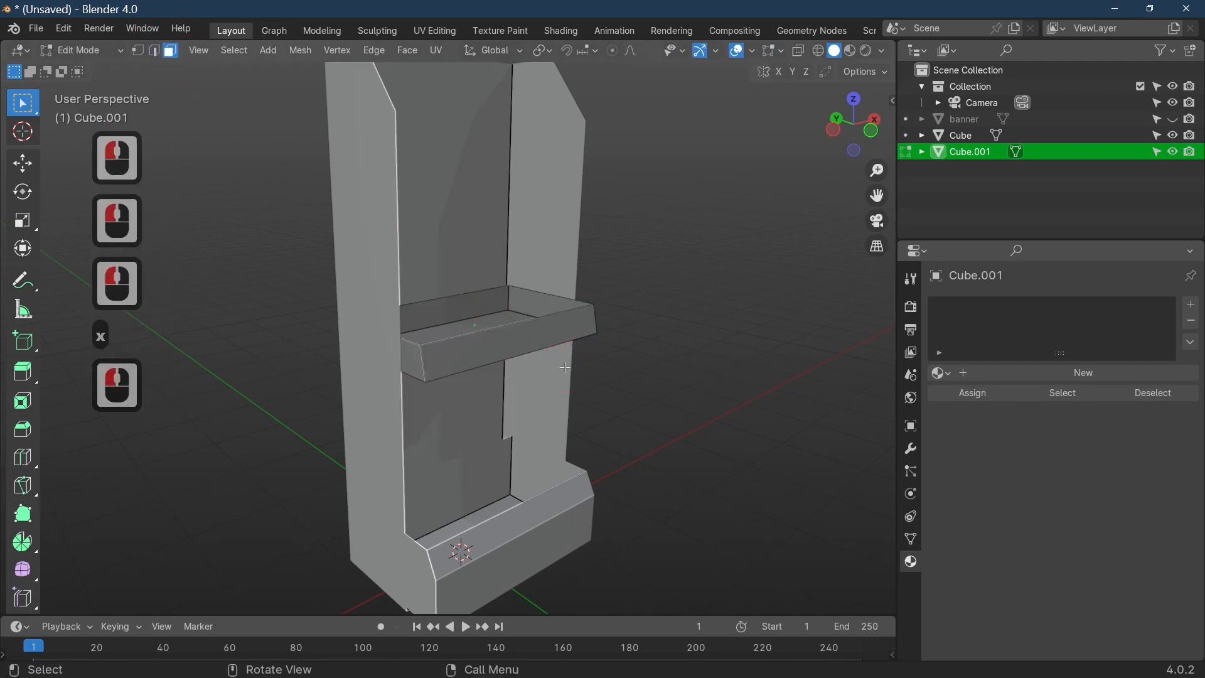
{"action": "key", "text": "Tab"}
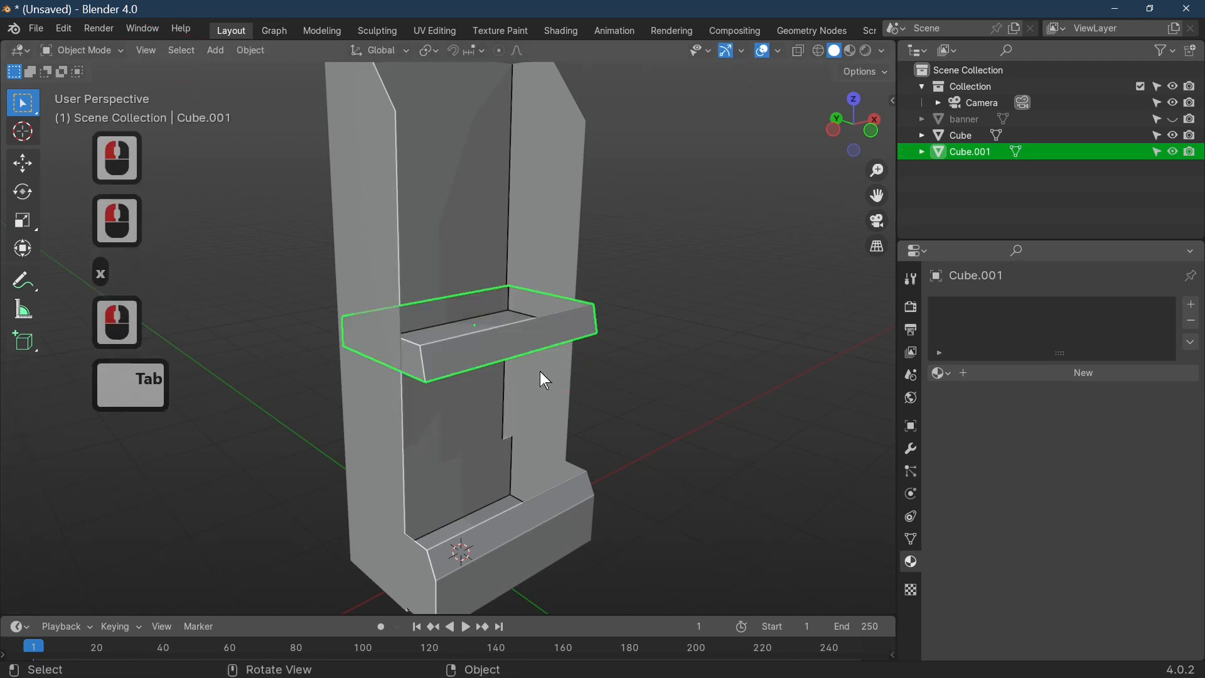
Lower the open shelf about 0.72 along the Z axis.
{"action": "key", "text": "g"}
{"action": "key", "text": "z"}
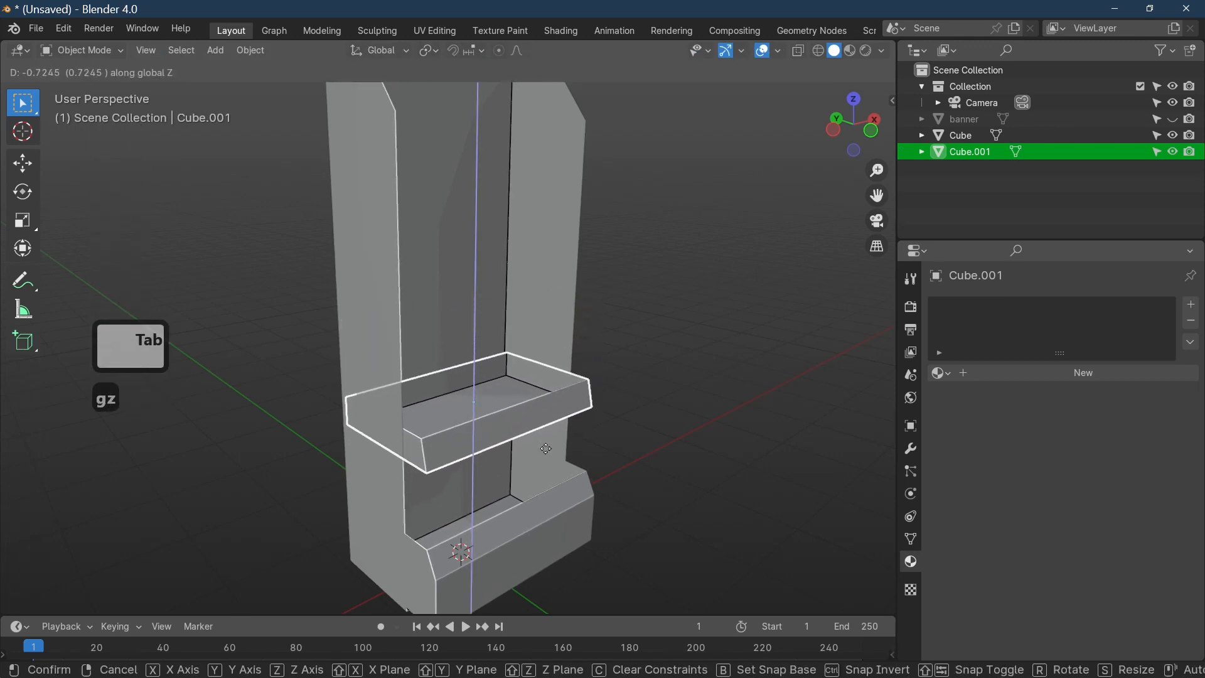
{"action": "left_click", "coordinate": [546, 450]}
Duplicate the shelf and raise the copy about 0.96 along the Z axis.
{"action": "key", "text": "shift+d"}
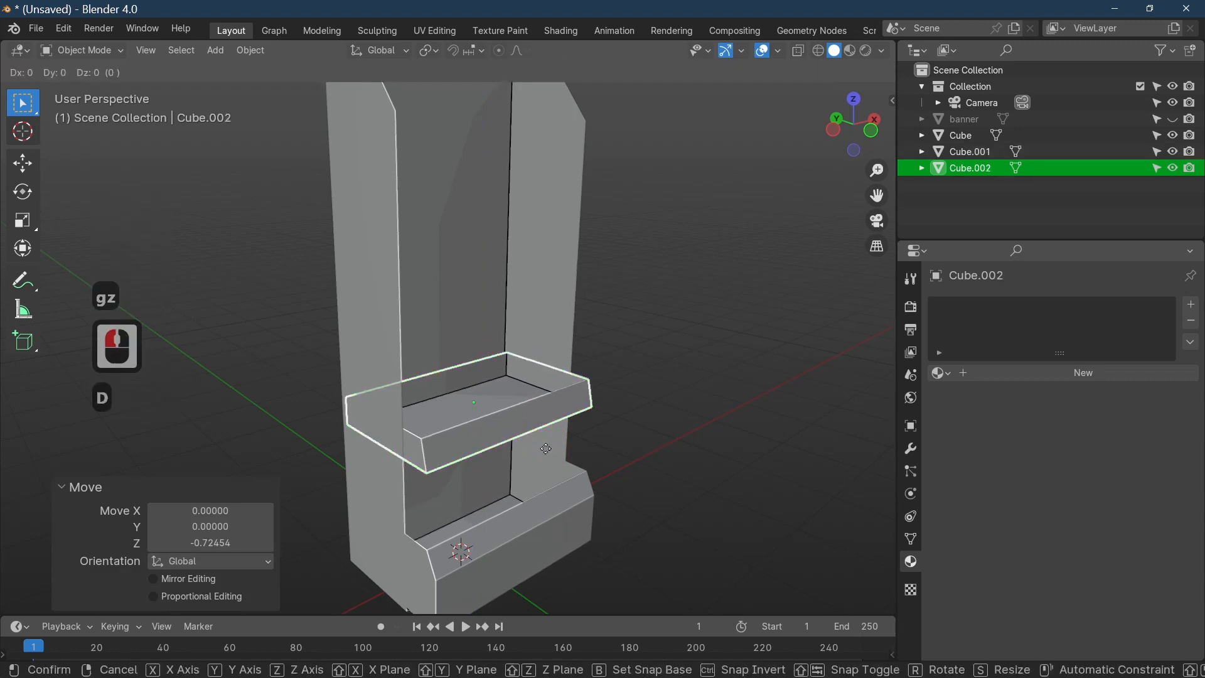
{"action": "left_click", "coordinate": [545, 448]}
{"action": "key", "text": "g"}
{"action": "key", "text": "z"}
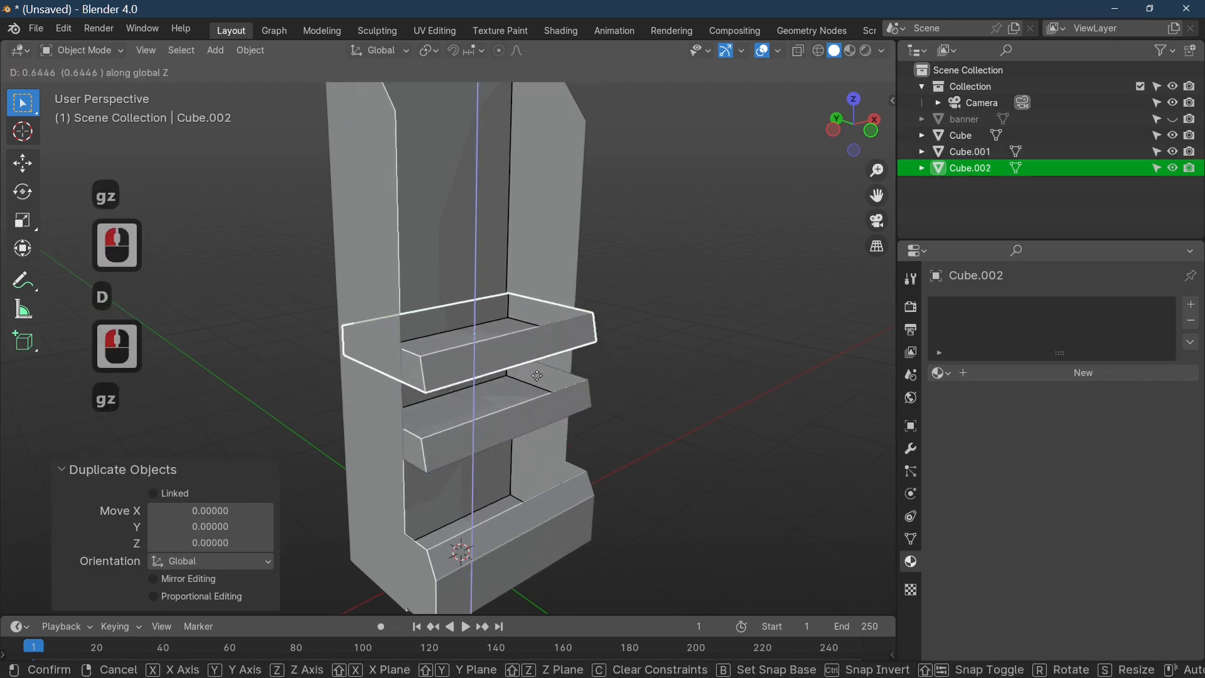
{"action": "left_click", "coordinate": [538, 347]}
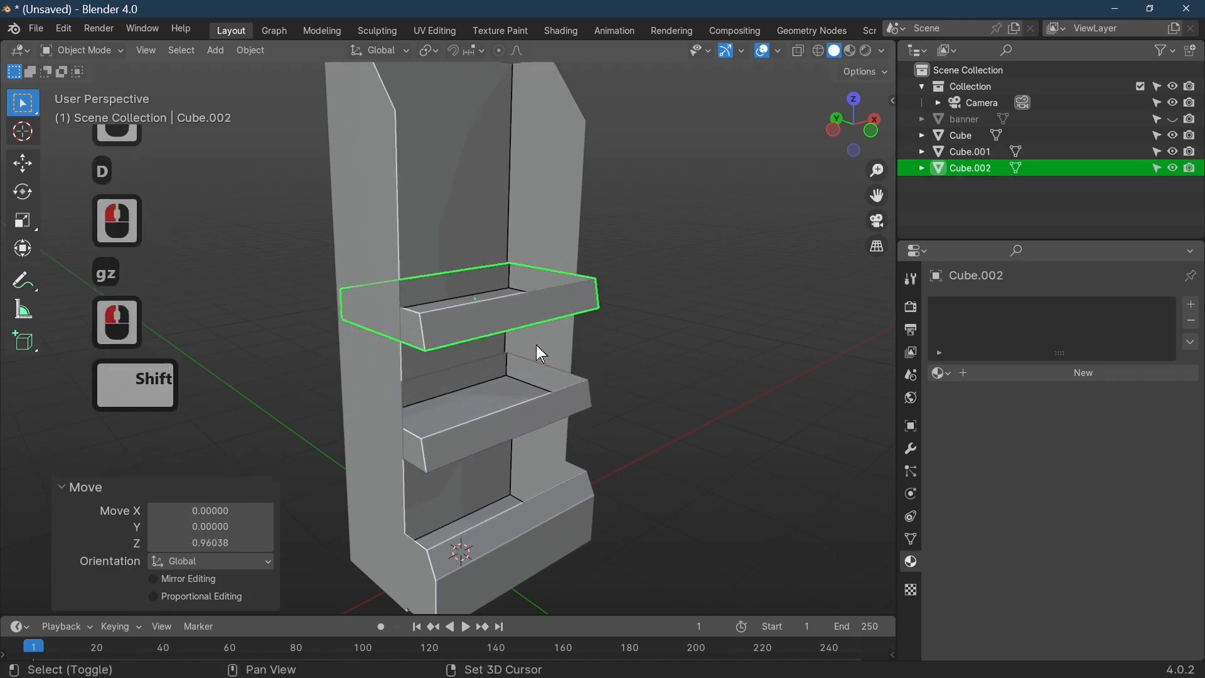
Duplicate the raised shelf and place the third shelf about 0.84 higher along the Z axis.
{"action": "key", "text": "shift+d"}
{"action": "key", "text": "g"}
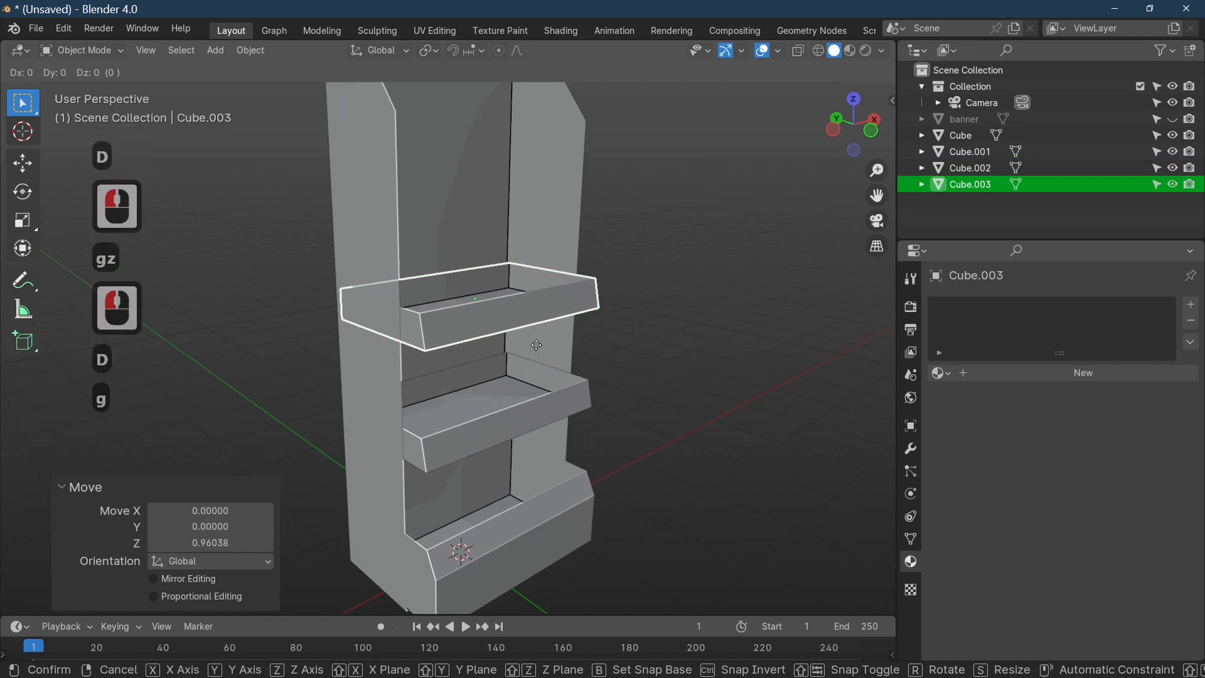
{"action": "key", "text": "z"}
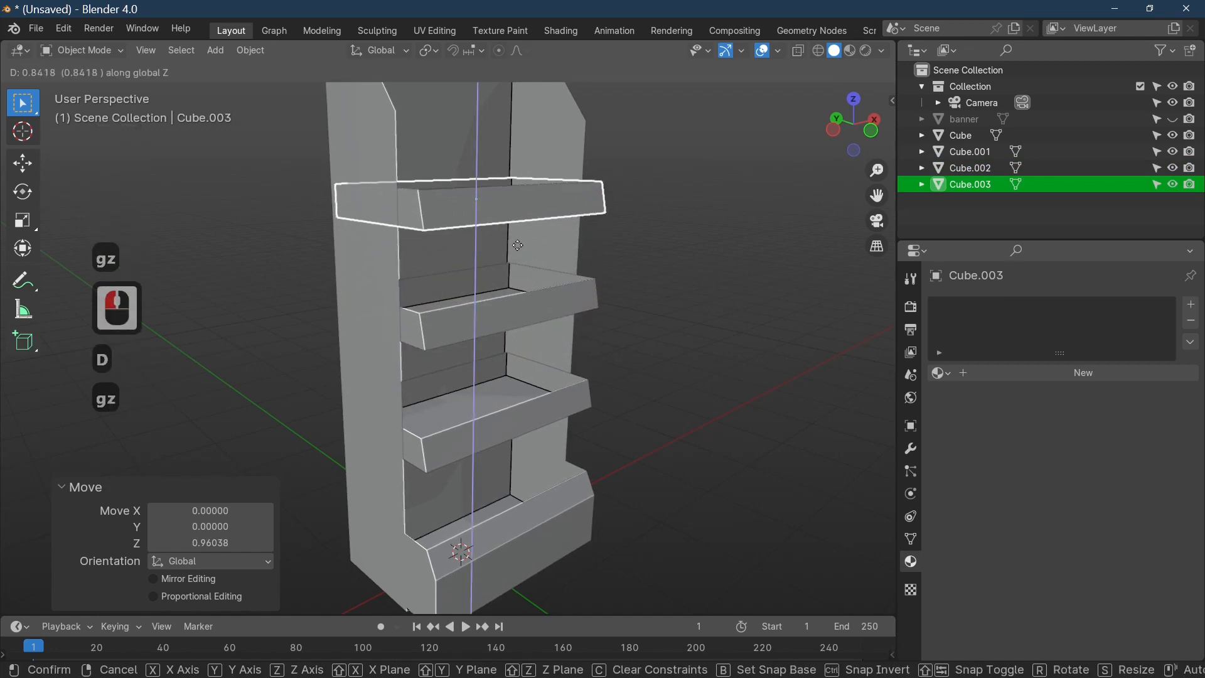
{"action": "left_click", "coordinate": [518, 245]}
{"action": "scroll", "coordinate": [603, 417], "scroll_direction": "down", "scroll_amount": 2}
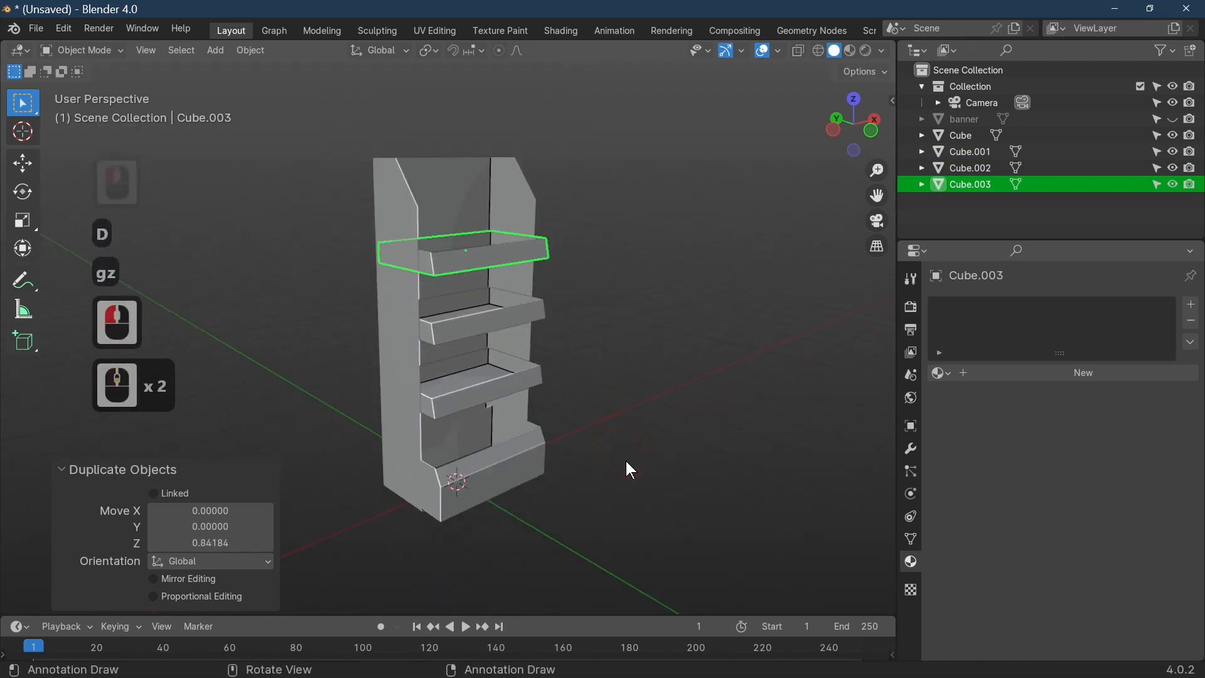
{"action": "scroll", "coordinate": [631, 468], "scroll_direction": "down", "scroll_amount": 2}
{"action": "middle_click_drag", "start_coordinate": [630, 469], "coordinate": [585, 496]}
{"action": "key", "text": "Tab"}
{"action": "scroll", "coordinate": [507, 476], "scroll_direction": "up", "scroll_amount": 4}
{"action": "key", "text": "Tab"}
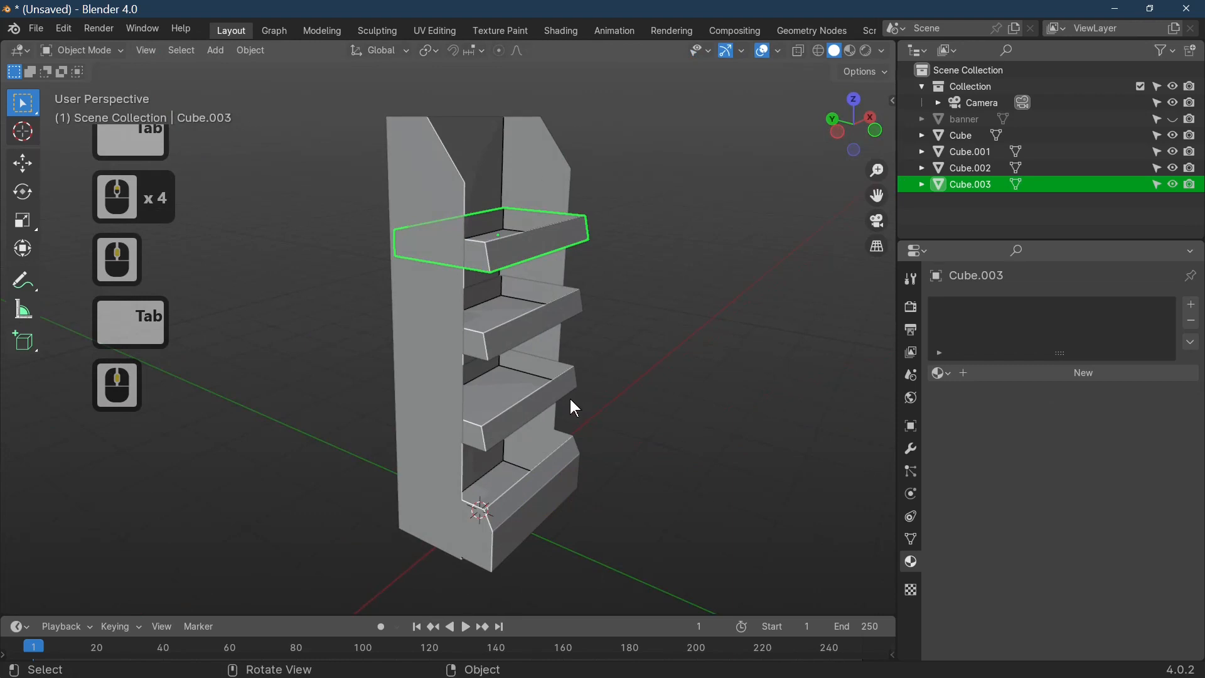
Join the three shelves and the stand body into a single object.
{"action": "left_click", "coordinate": [519, 341]}
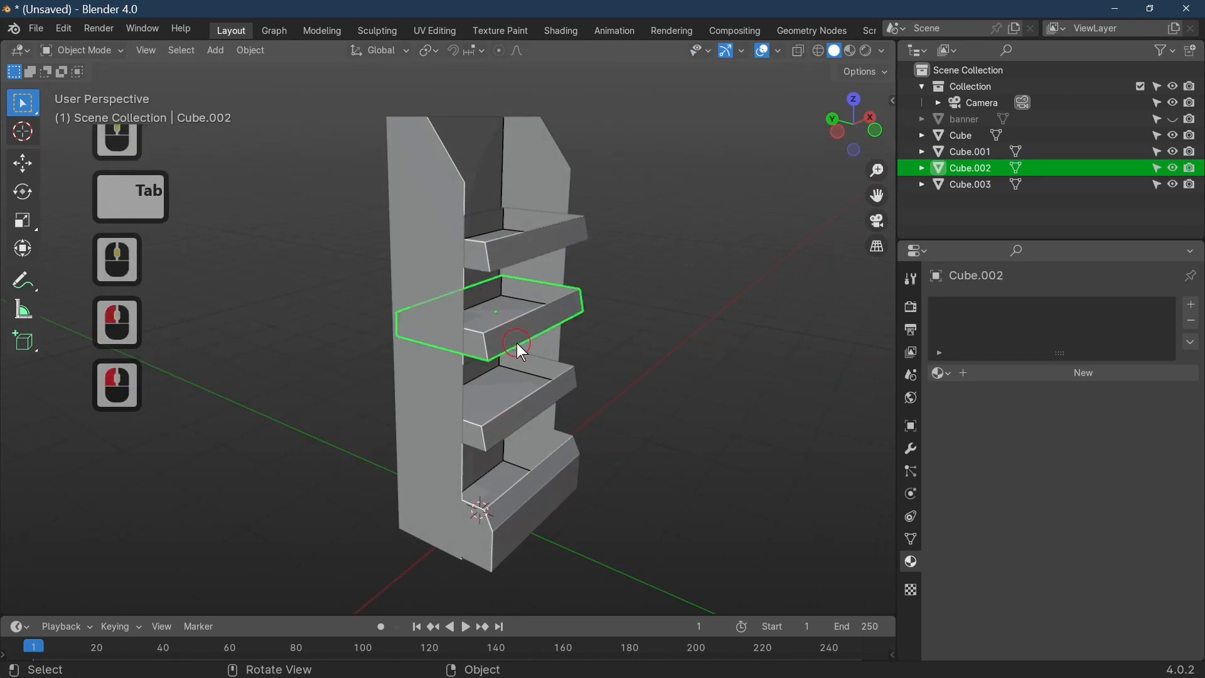
{"action": "left_click", "coordinate": [499, 142], "text": "shift"}
{"action": "left_click", "coordinate": [495, 250], "text": "shift"}
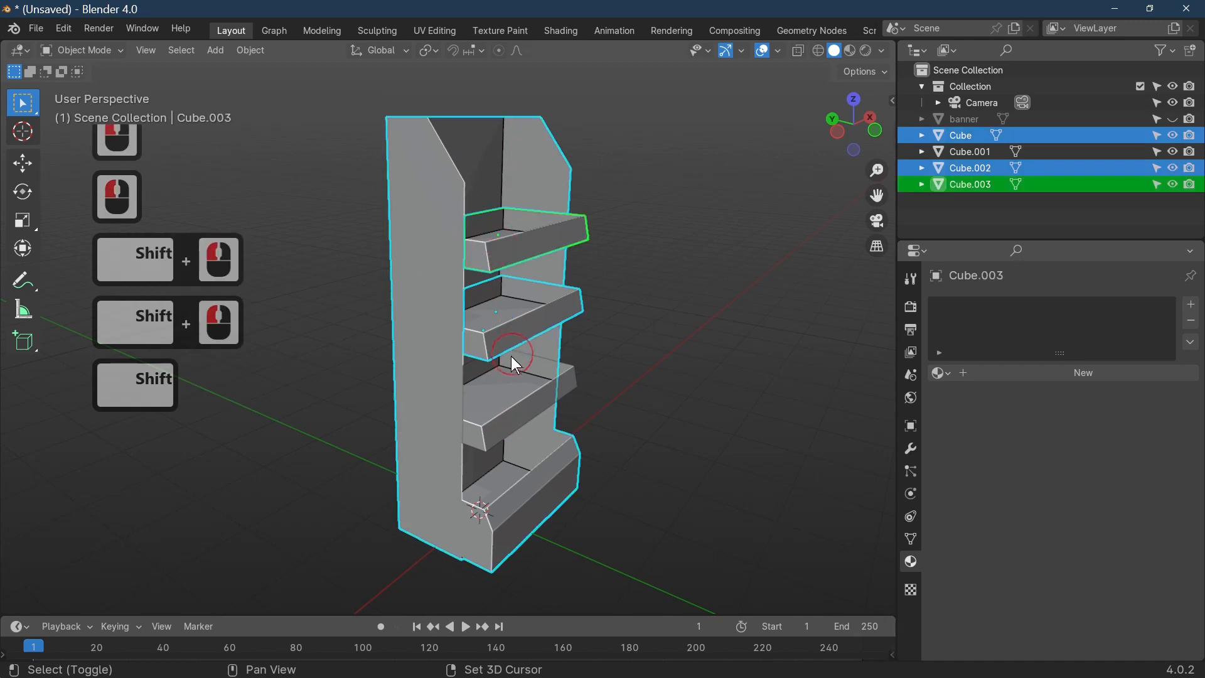
{"action": "left_click", "coordinate": [517, 412], "text": "shift"}
{"action": "right_click", "coordinate": [511, 408]}
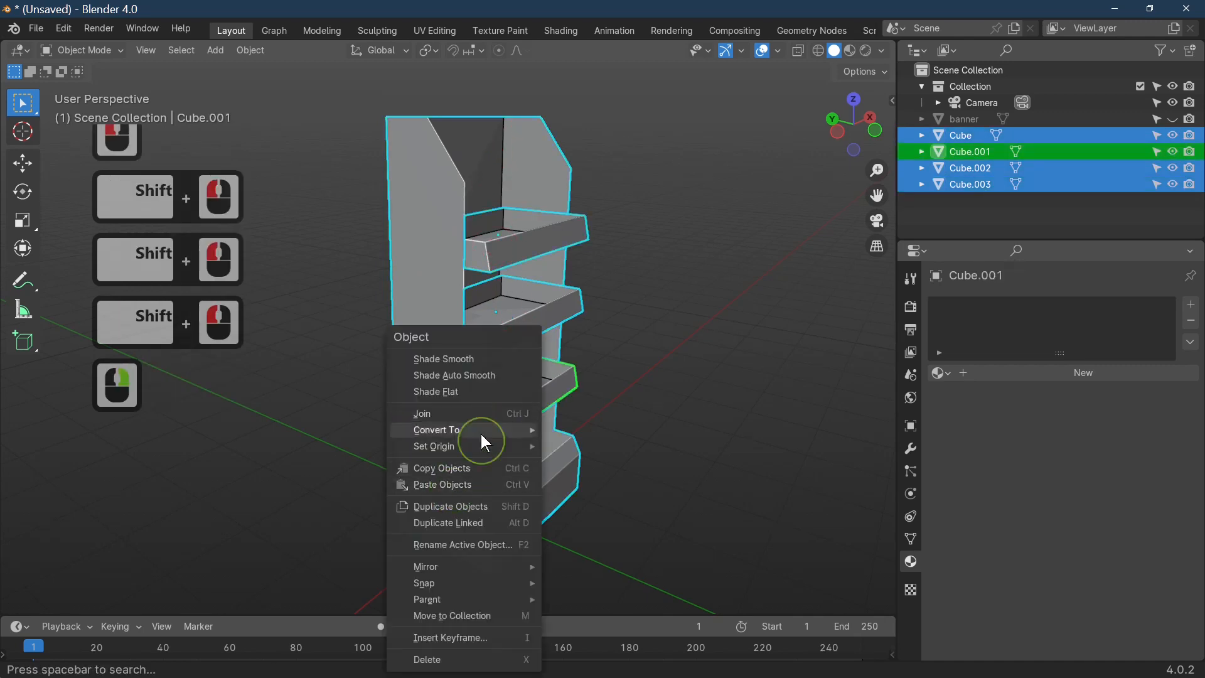
{"action": "left_click", "coordinate": [480, 416]}
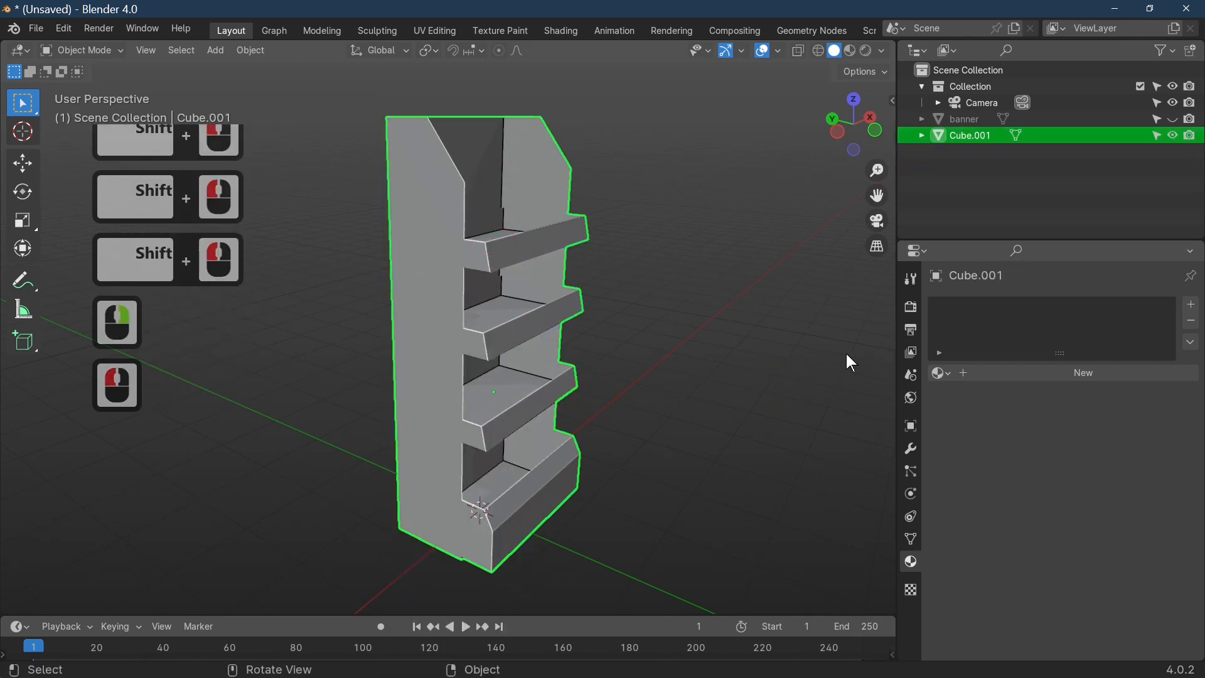
Apply rotation and scale to the joined stand and assign it the existing material named Material.
{"action": "key", "text": "ctrl+a"}
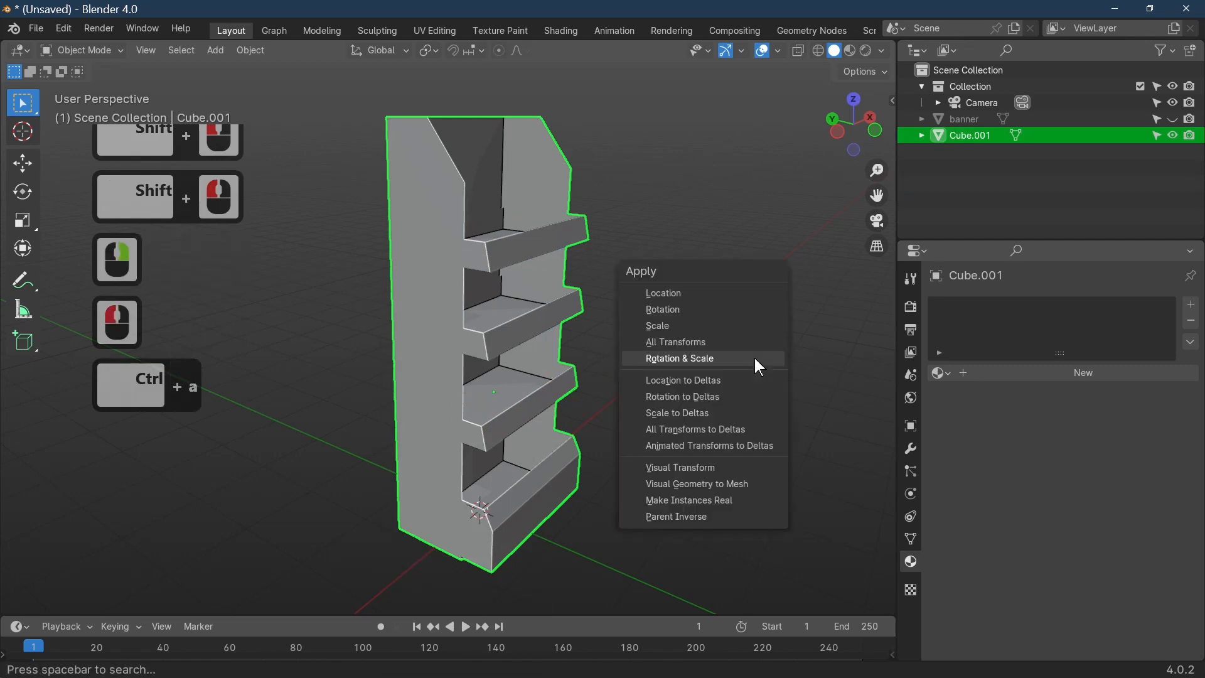
{"action": "left_click", "coordinate": [752, 358]}
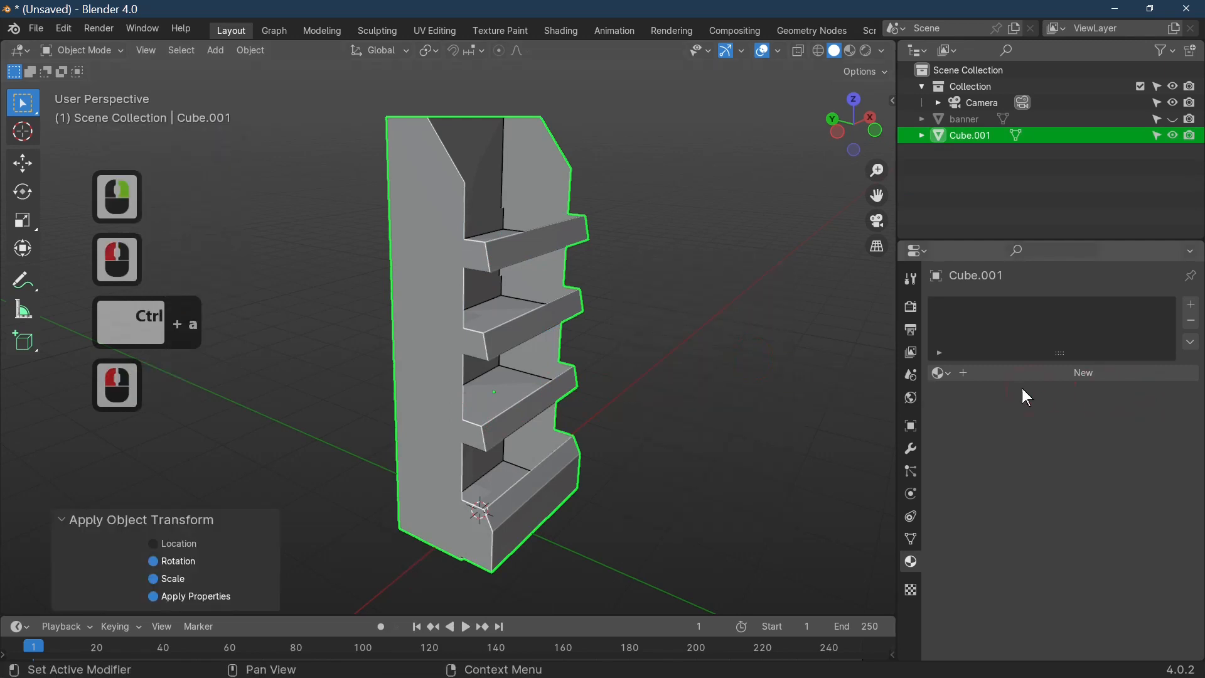
{"action": "left_click", "coordinate": [941, 374]}
{"action": "left_click", "coordinate": [981, 399]}
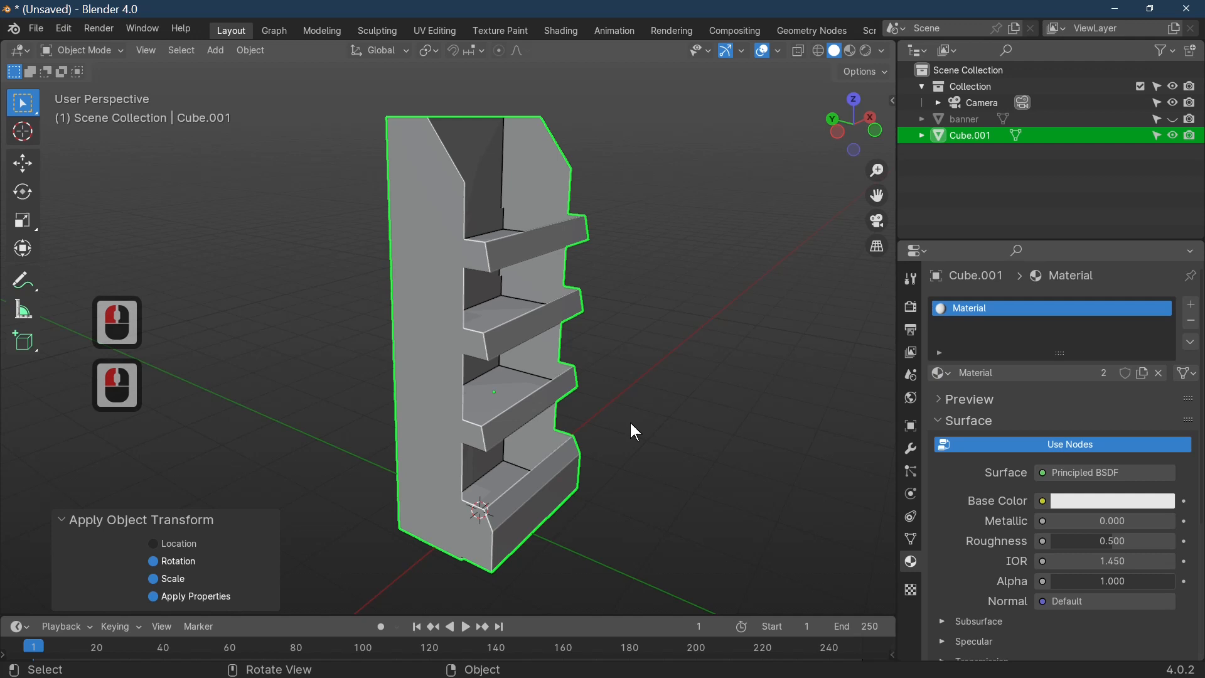
Add a Solidify modifier with a thickness of 0.02 to the stand and apply it.
{"action": "left_click", "coordinate": [912, 449]}
{"action": "left_click", "coordinate": [1058, 308]}
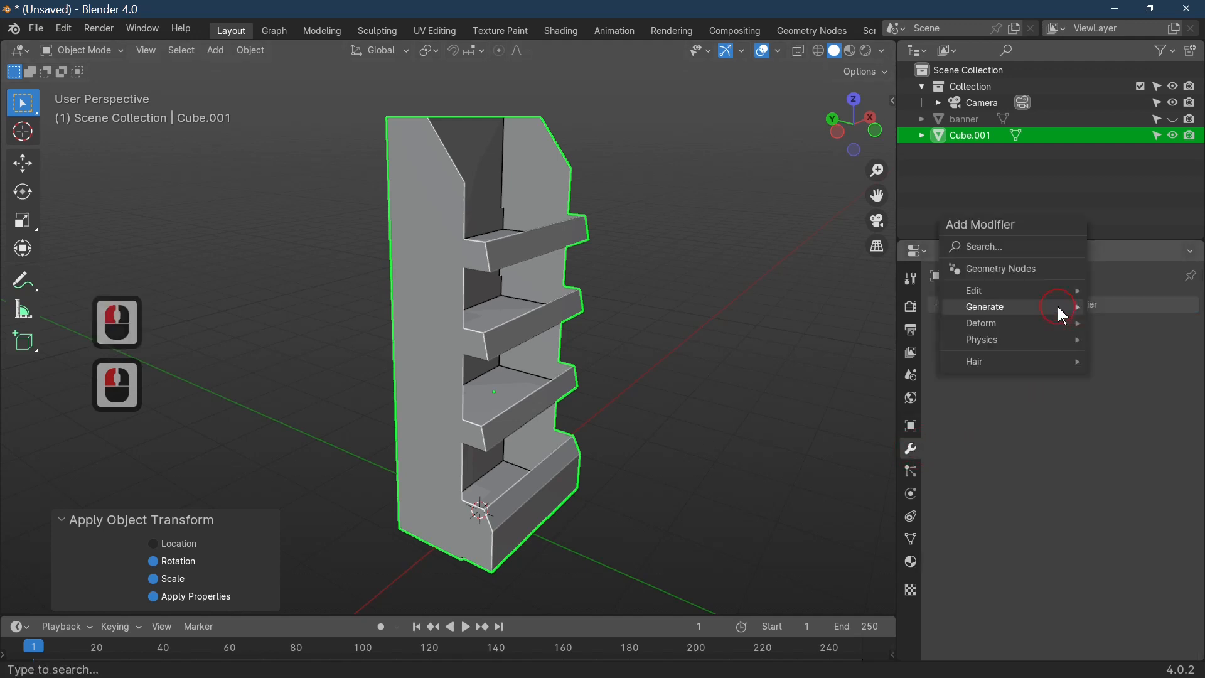
{"action": "mouse_move", "coordinate": [1054, 307]}
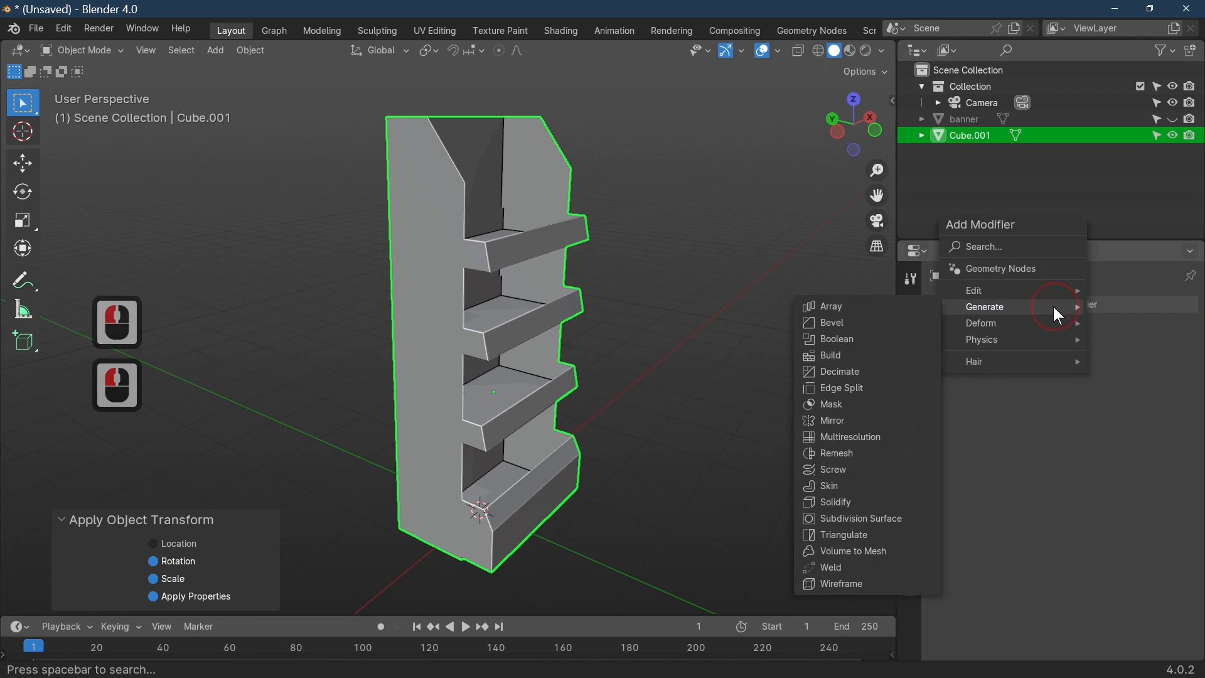
{"action": "left_click", "coordinate": [877, 502]}
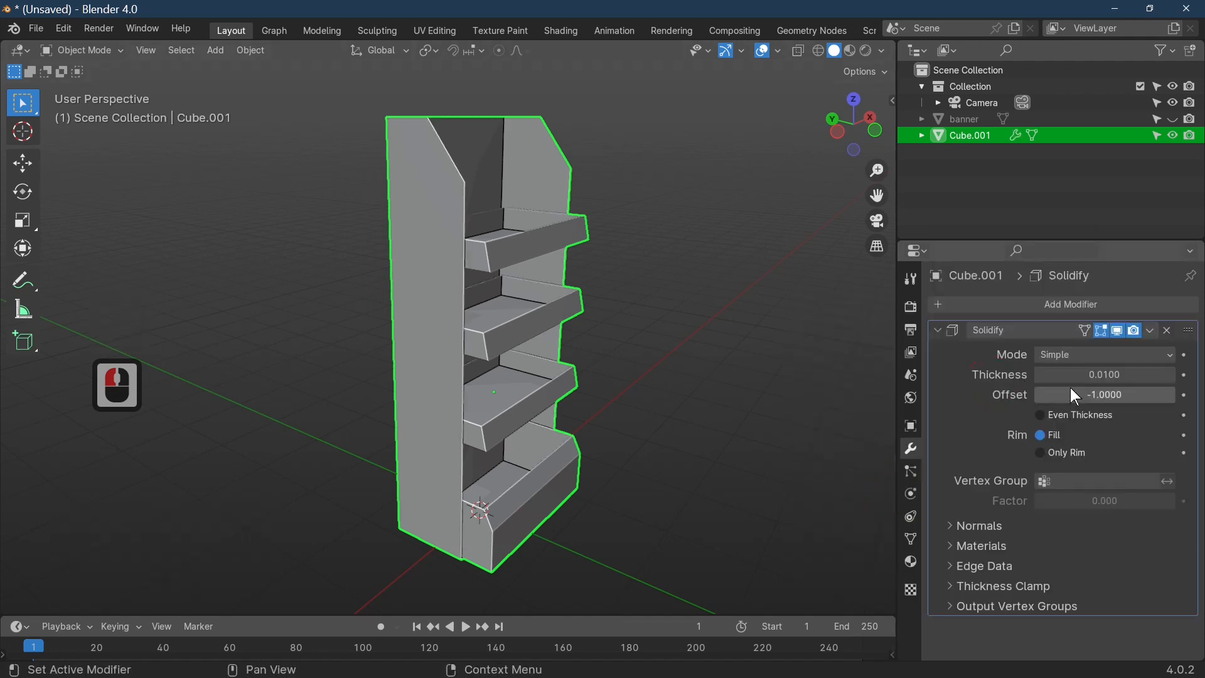
{"action": "double_click", "coordinate": [1083, 375]}
{"action": "type", "text": ".02"}
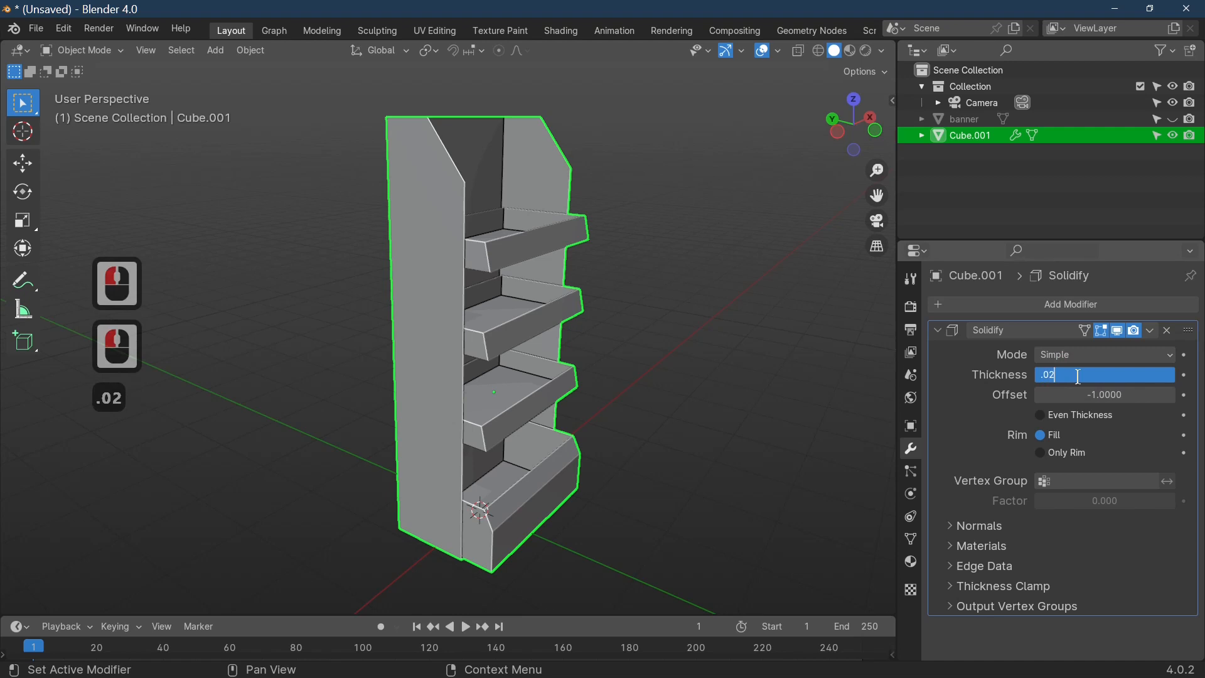
{"action": "key", "text": "Return"}
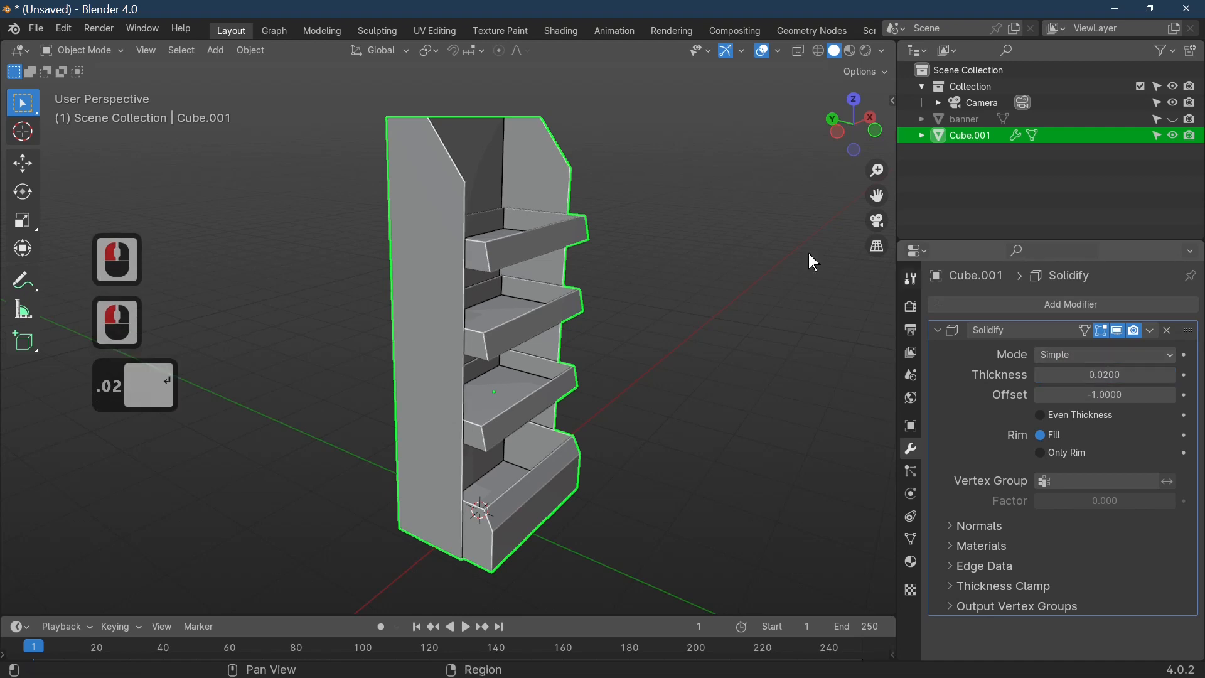
{"action": "left_click", "coordinate": [1152, 329]}
{"action": "left_click", "coordinate": [991, 347]}
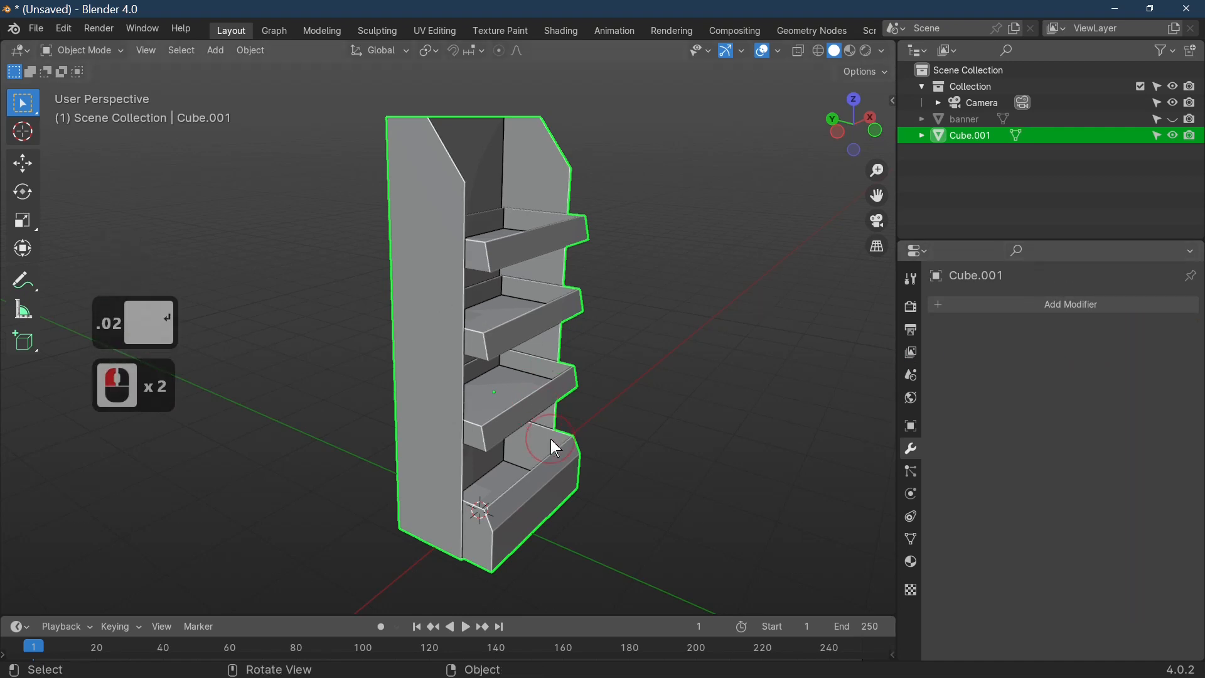
{"action": "scroll", "coordinate": [487, 292], "scroll_direction": "up", "scroll_amount": 3}
{"action": "middle_click_drag", "start_coordinate": [499, 367], "coordinate": [461, 391]}
{"action": "scroll", "coordinate": [428, 382], "scroll_direction": "down", "scroll_amount": 2}
{"action": "scroll", "coordinate": [502, 383], "scroll_direction": "down", "scroll_amount": 2}
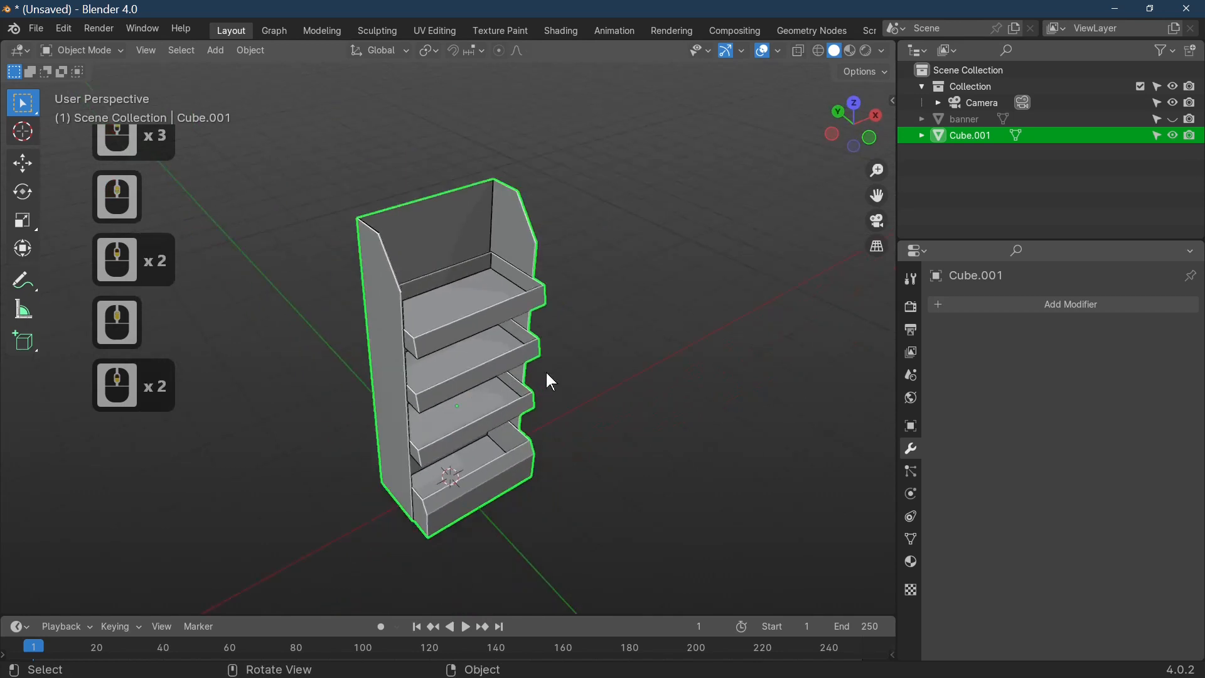
{"action": "middle_click_drag", "start_coordinate": [546, 375], "coordinate": [585, 298]}
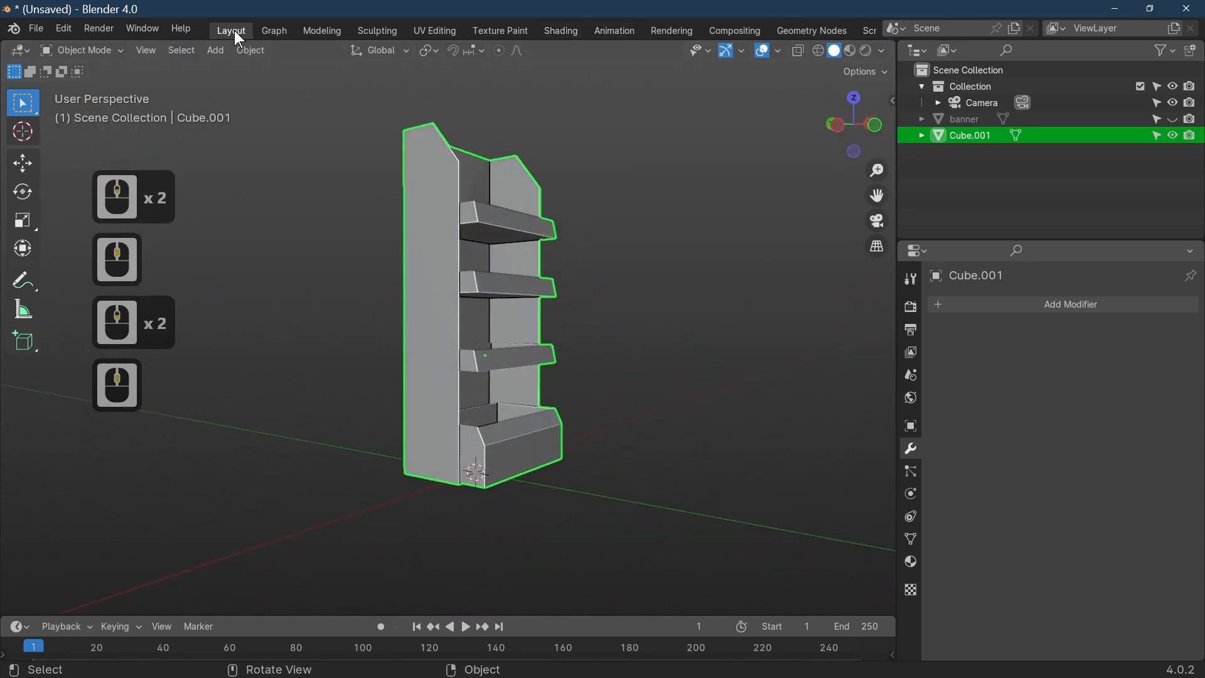
Display the viewport in rendered shading and unhide the banner object.
{"action": "left_click", "coordinate": [861, 26]}
{"action": "scroll", "coordinate": [841, 59], "scroll_direction": "down", "scroll_amount": 3}
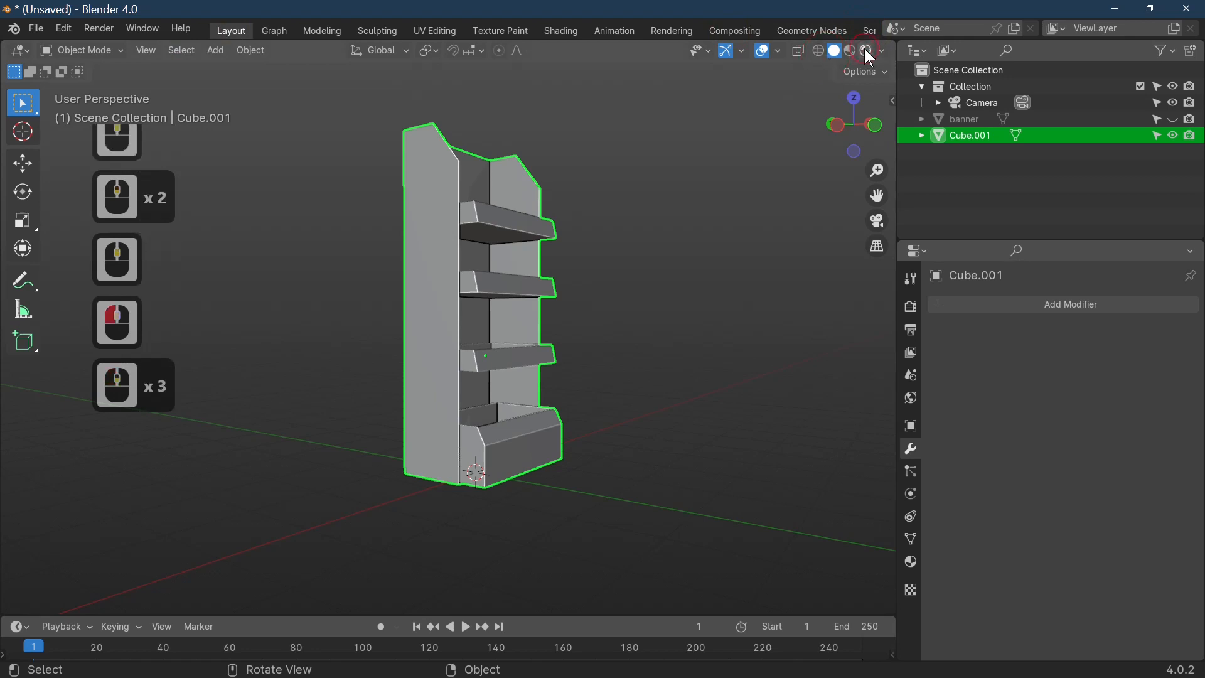
{"action": "left_click", "coordinate": [867, 51]}
{"action": "mouse_move", "coordinate": [737, 239]}
{"action": "middle_mouse_down"}
{"action": "mouse_move", "coordinate": [743, 320]}
{"action": "mouse_move", "coordinate": [737, 307]}
{"action": "mouse_move", "coordinate": [683, 321]}
{"action": "middle_mouse_up"}
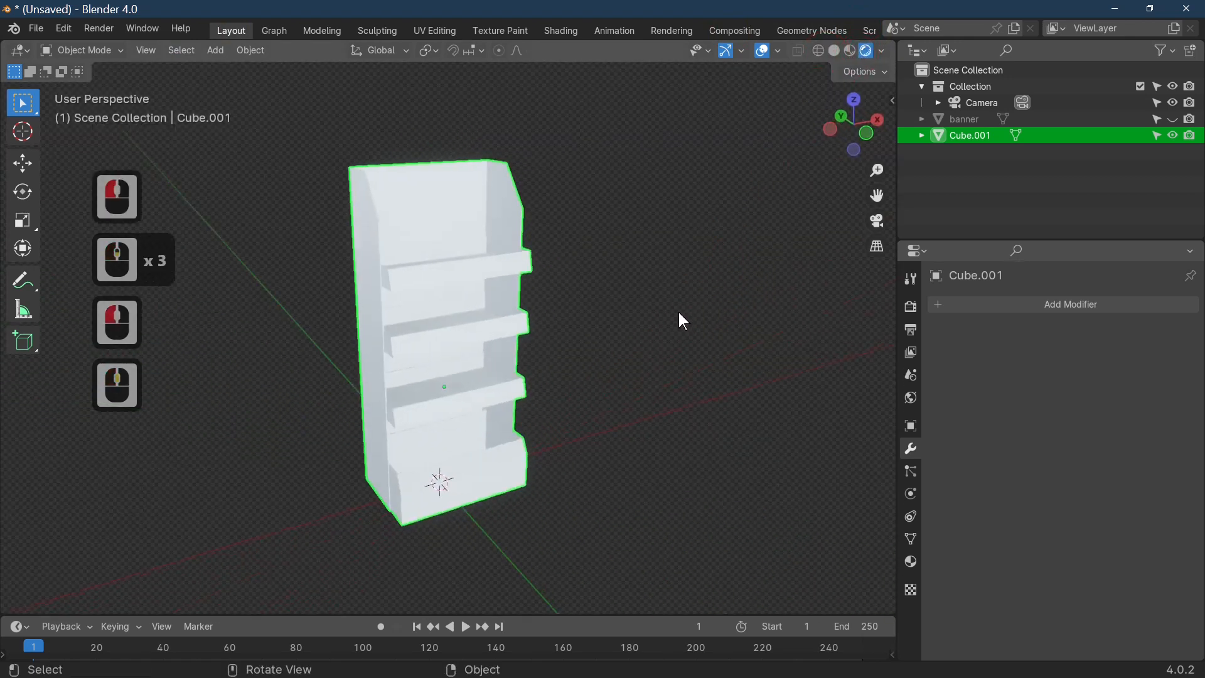
{"action": "key", "text": "alt"}
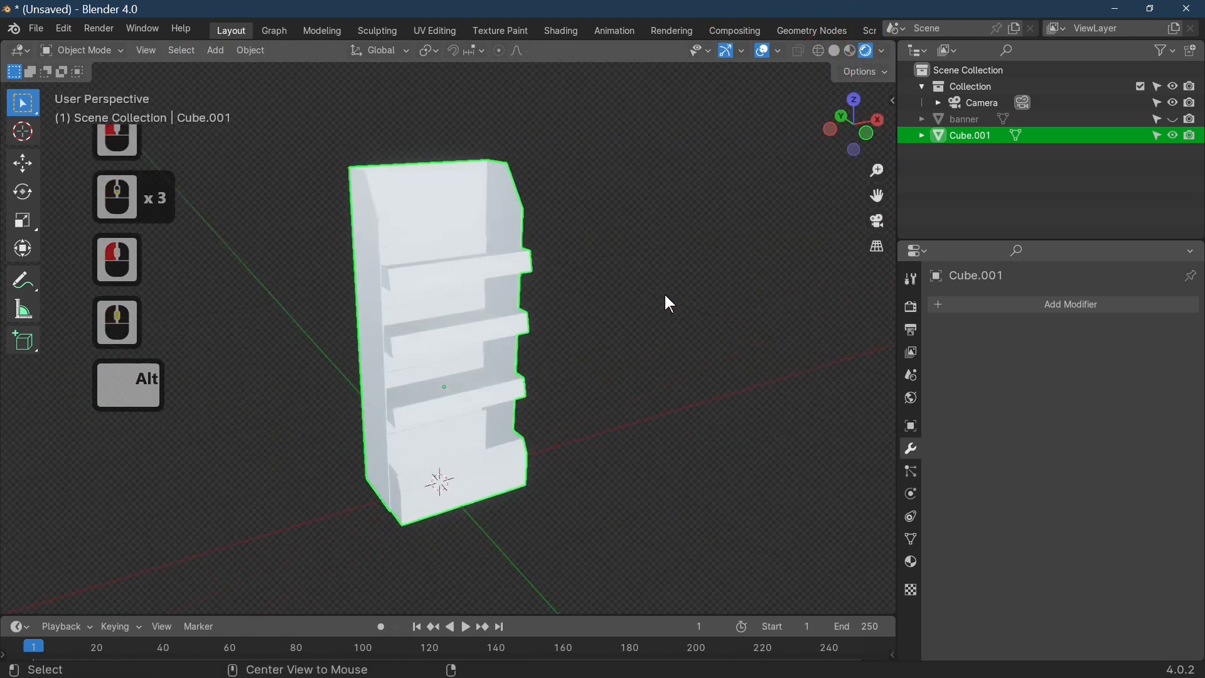
{"action": "key", "text": "alt+h"}
{"action": "left_click", "coordinate": [747, 396]}
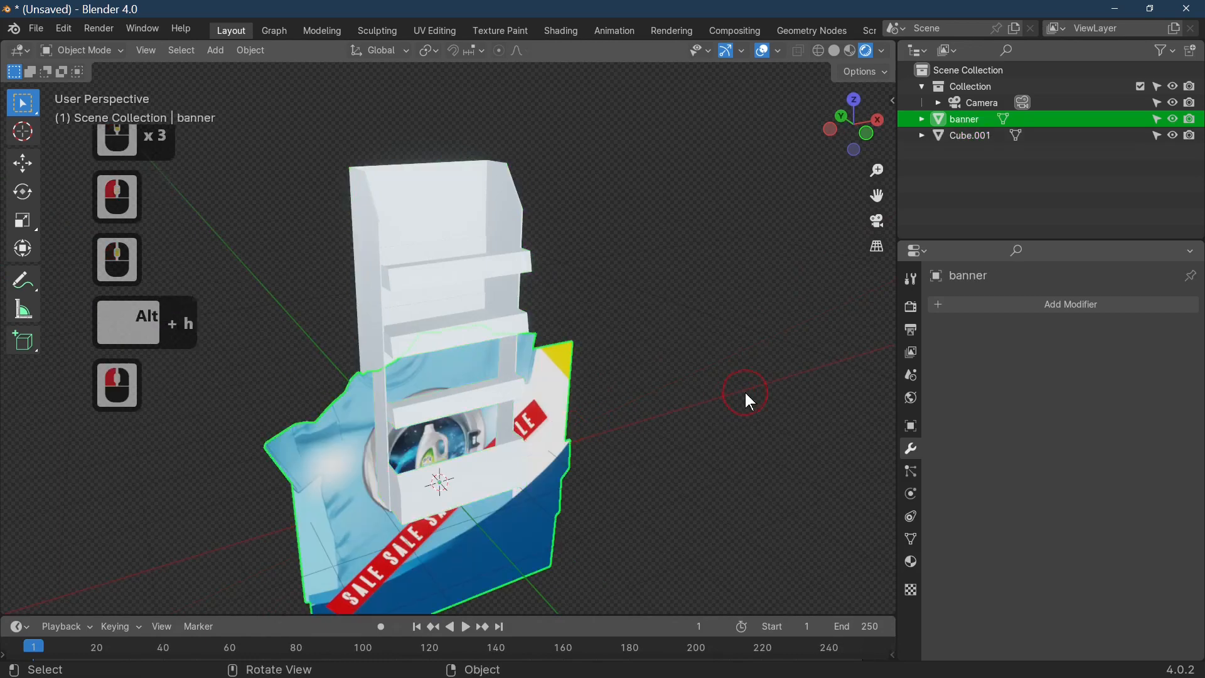
Scale the banner by about 0.383 and raise it about 5.13 along the Z axis to the top of the stand.
{"action": "key", "text": "s"}
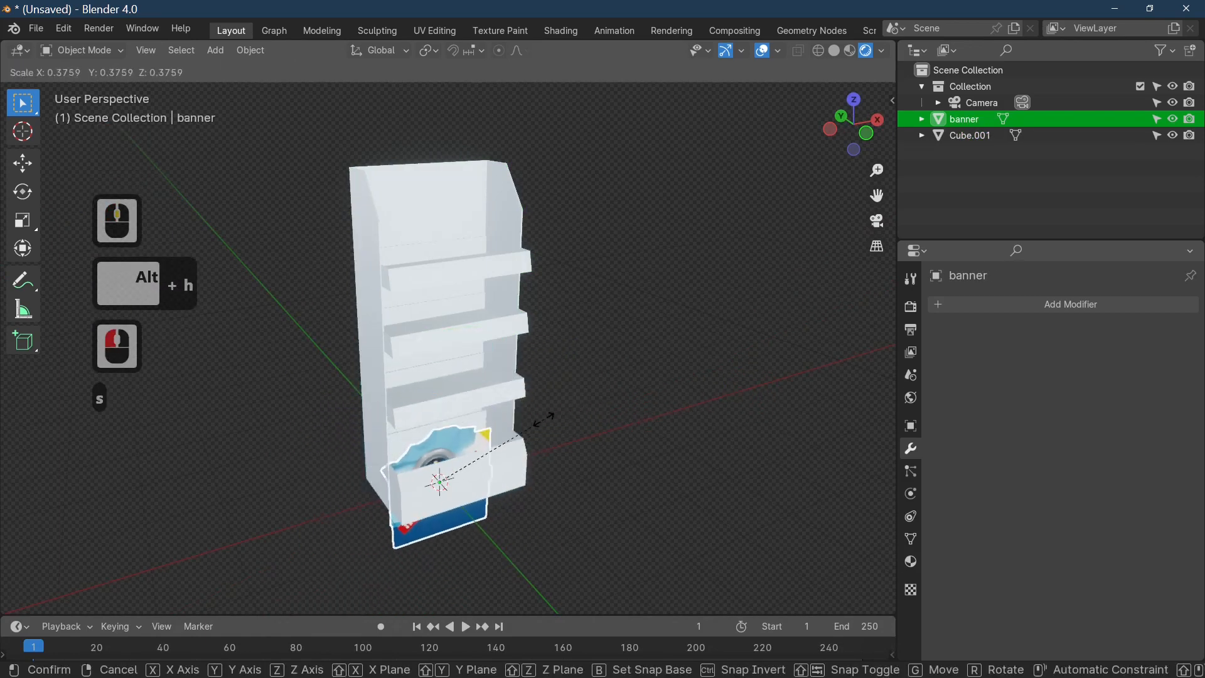
{"action": "left_click", "coordinate": [561, 388]}
{"action": "key", "text": "1"}
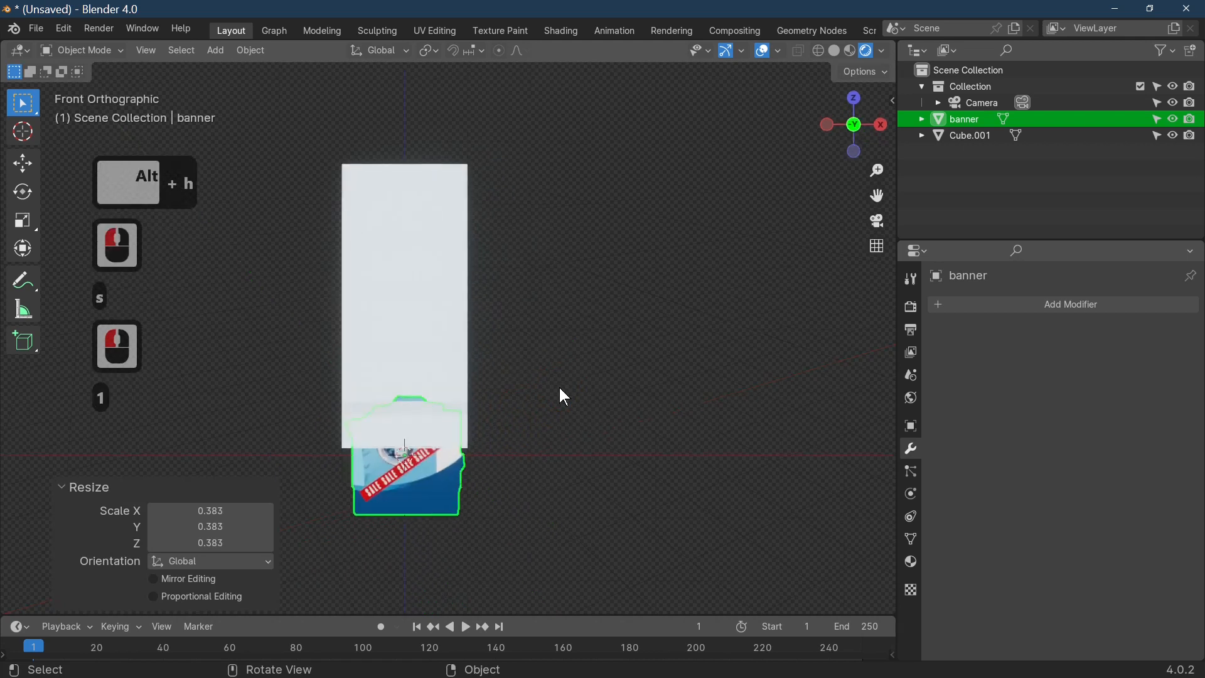
{"action": "key", "text": "g"}
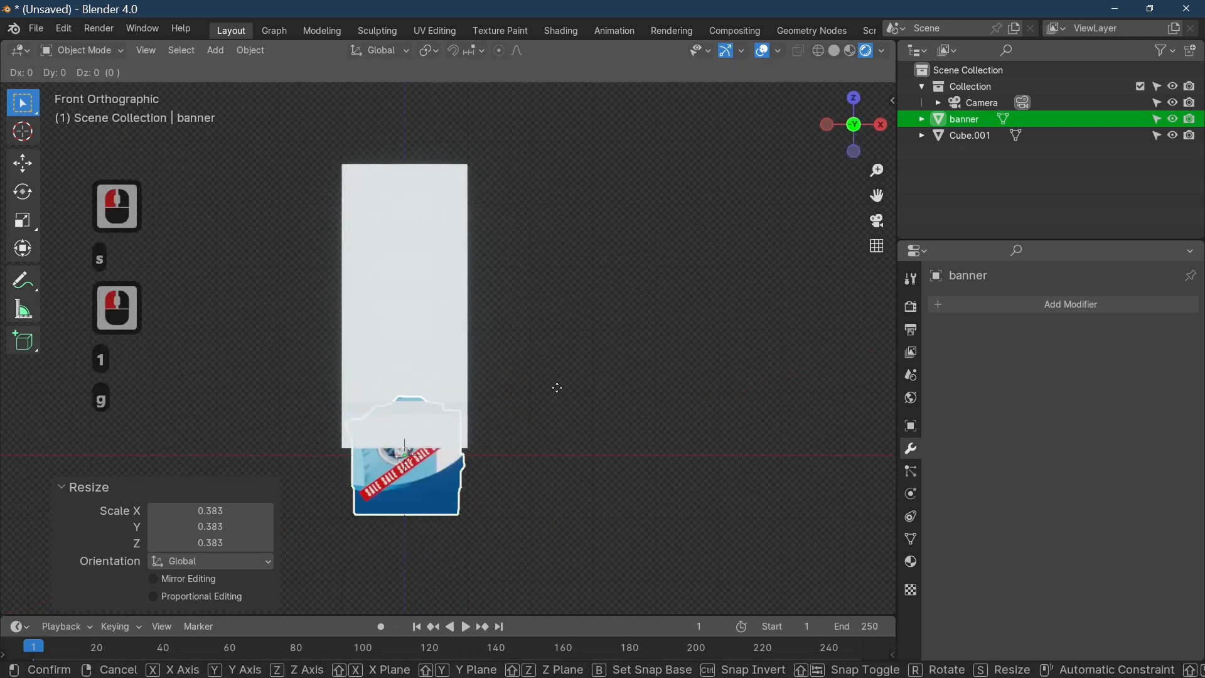
{"action": "key", "text": "z"}
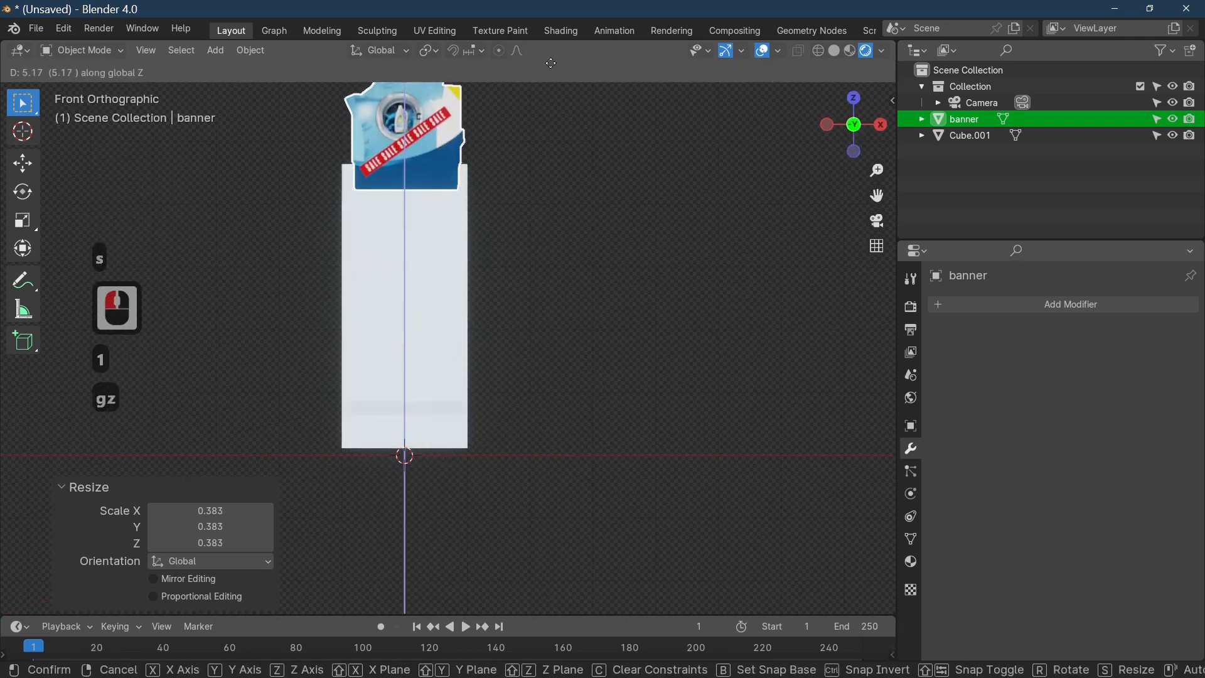
{"action": "left_click", "coordinate": [550, 64]}
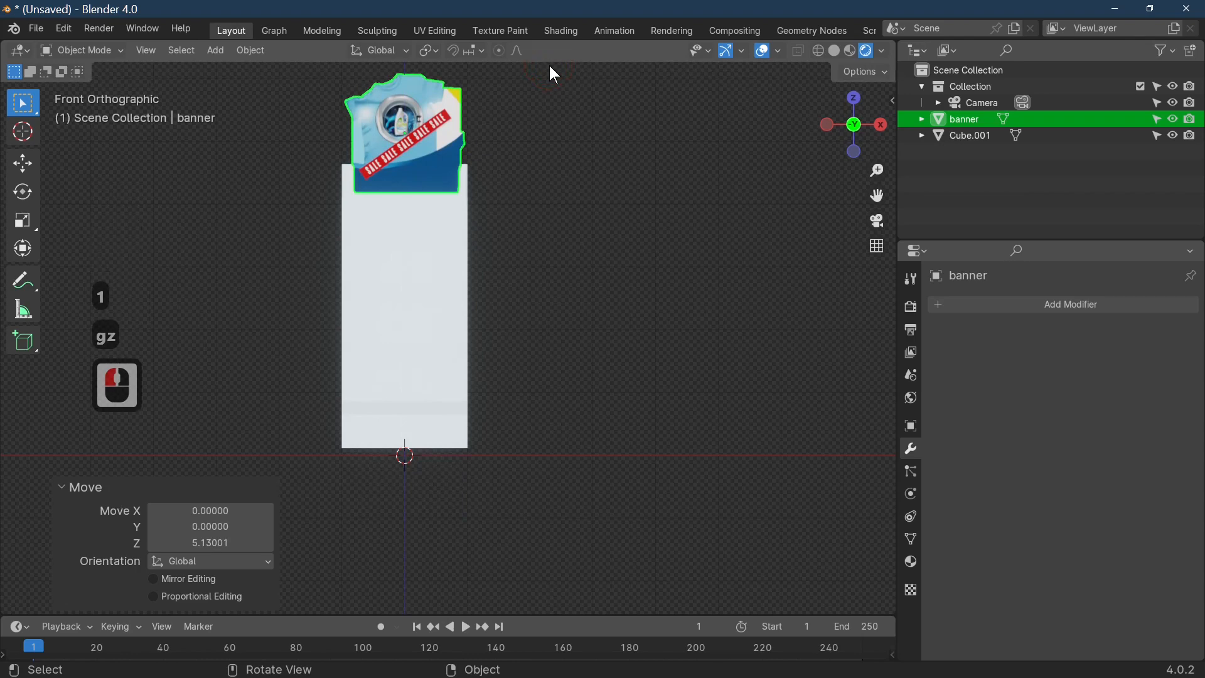
Fit the banner to the stand's width, scaling by about 1.14 and 1.013 and shifting it about 0.13 along Z and -0.03 along X.
{"action": "key", "text": "s"}
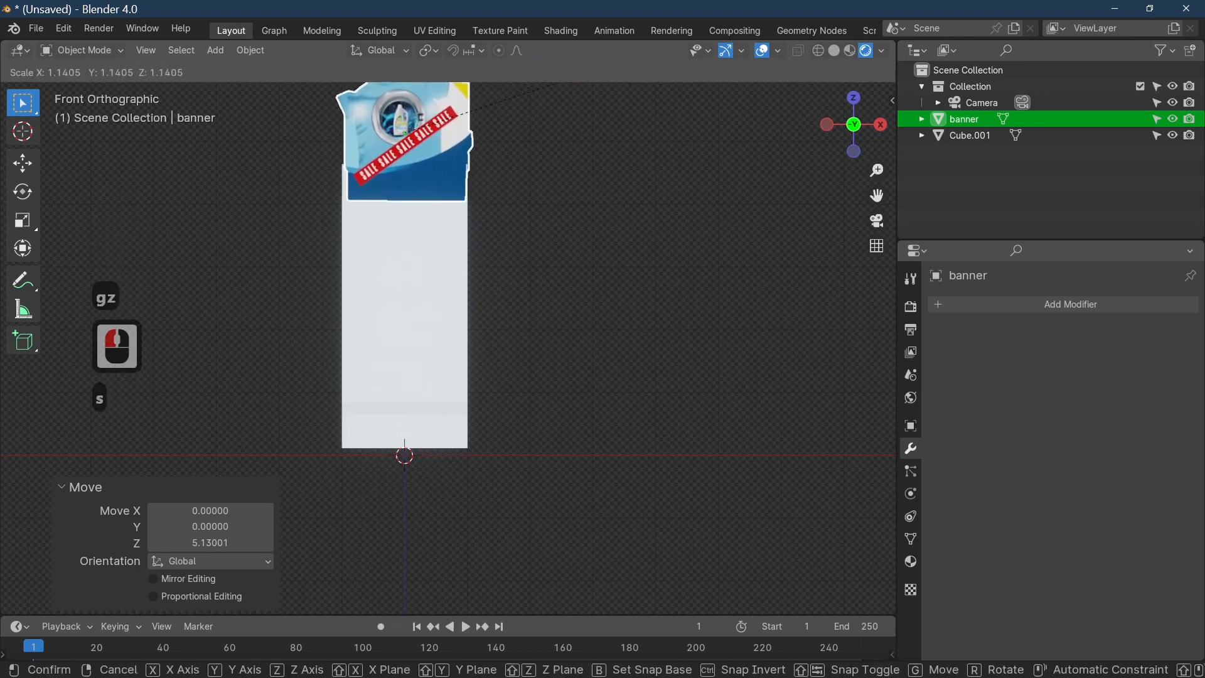
{"action": "left_click", "coordinate": [578, 77]}
{"action": "key", "text": "g"}
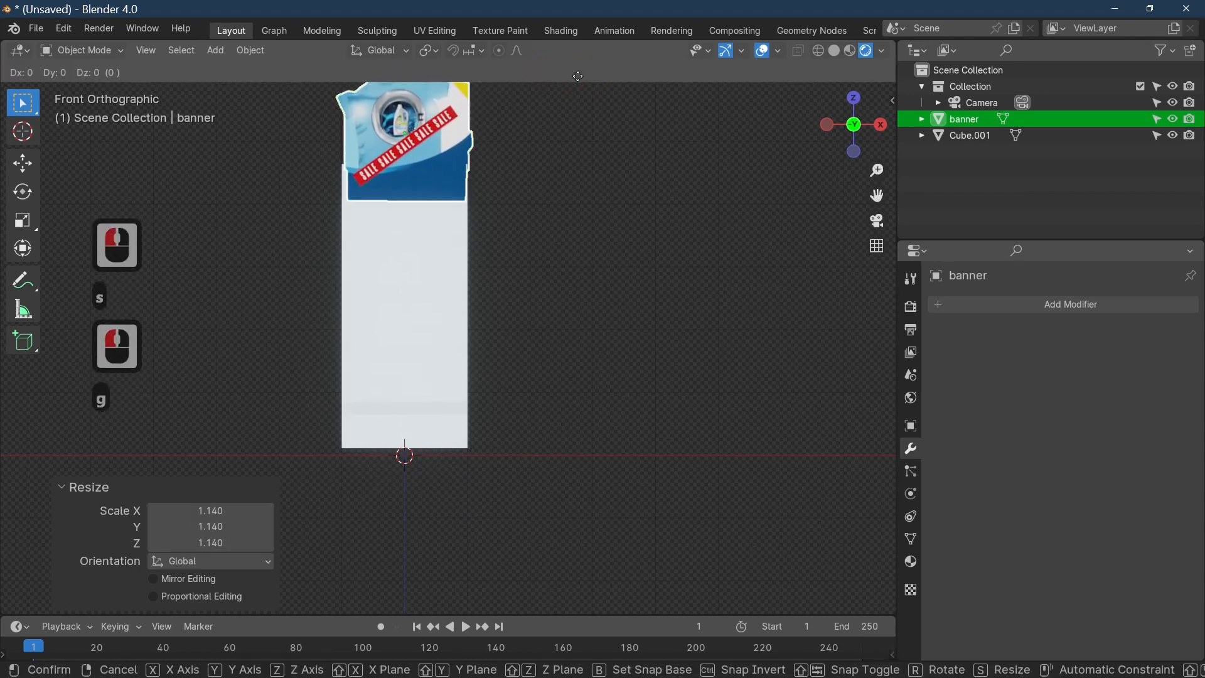
{"action": "key", "text": "z"}
{"action": "left_click", "coordinate": [575, 71]}
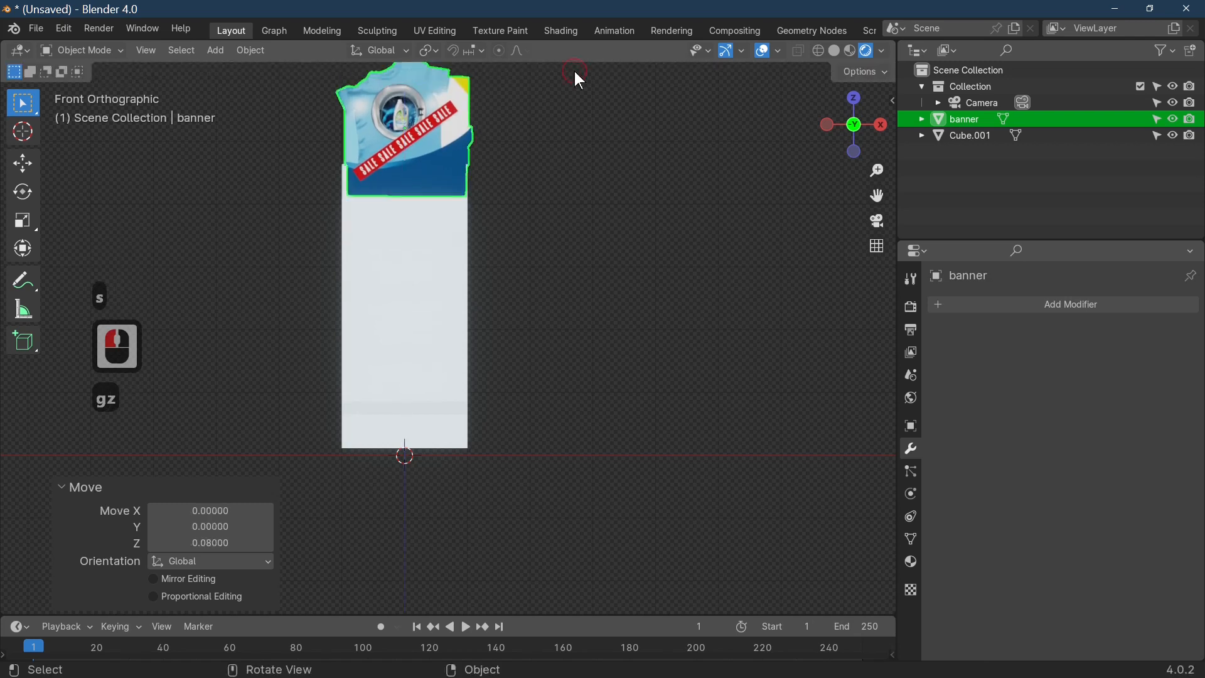
{"action": "key", "text": "s"}
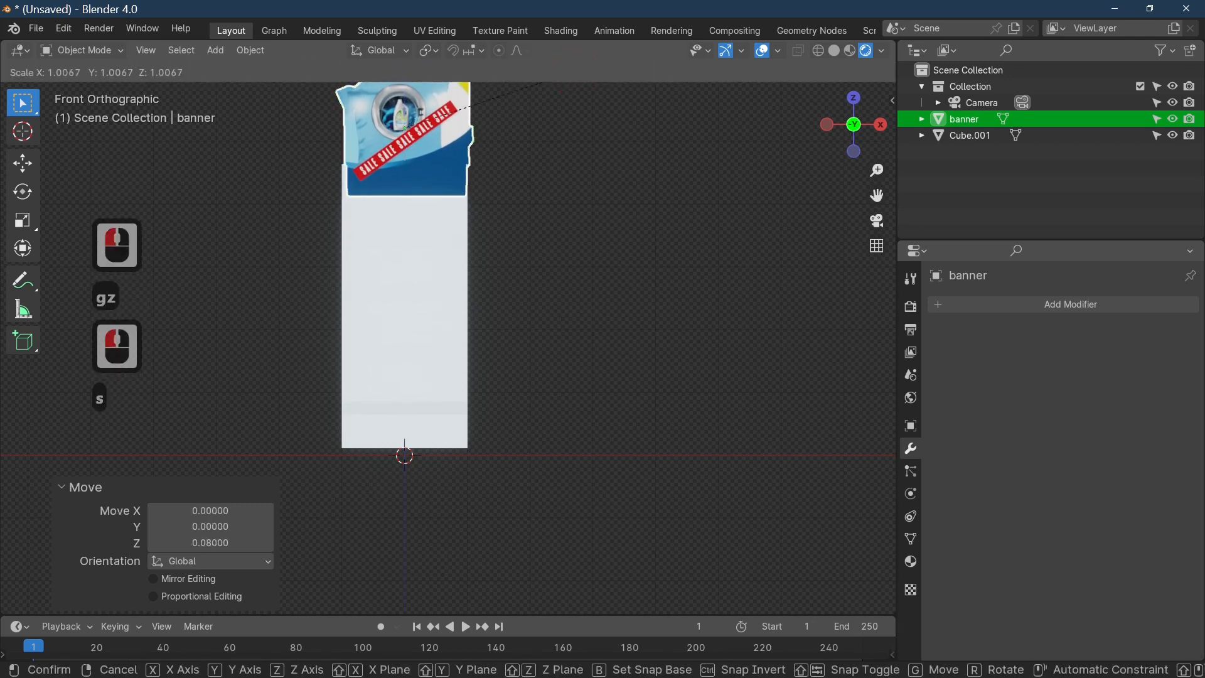
{"action": "left_click", "coordinate": [578, 74]}
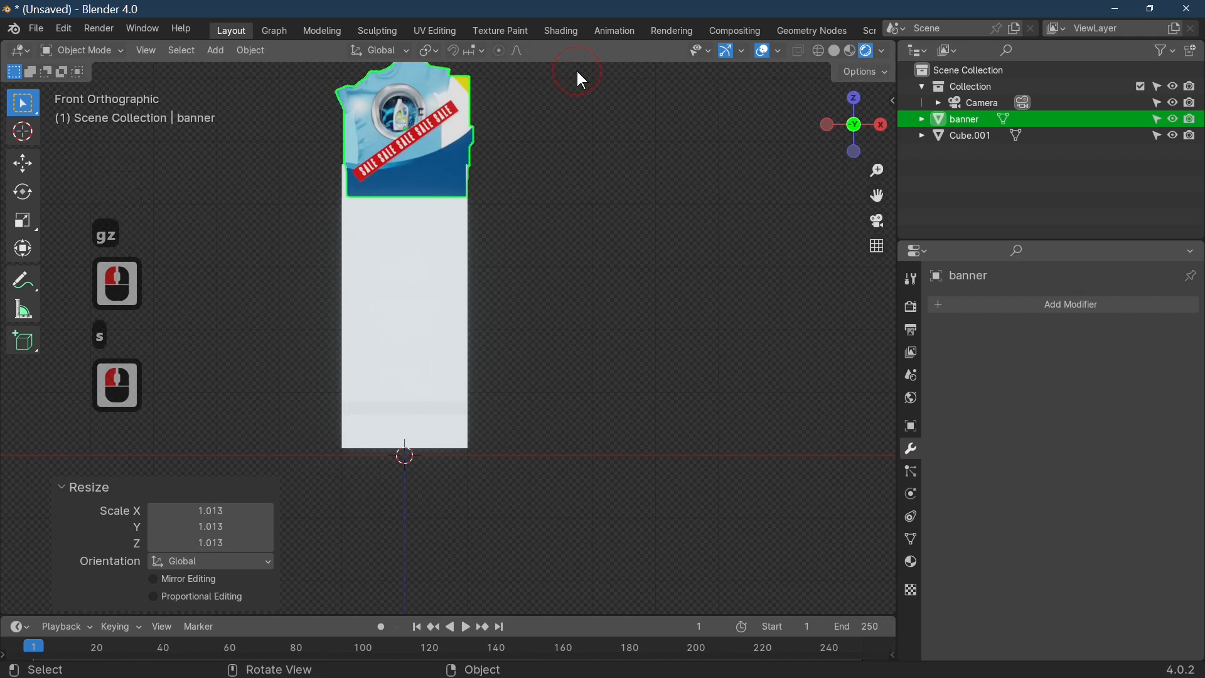
{"action": "key", "text": "g"}
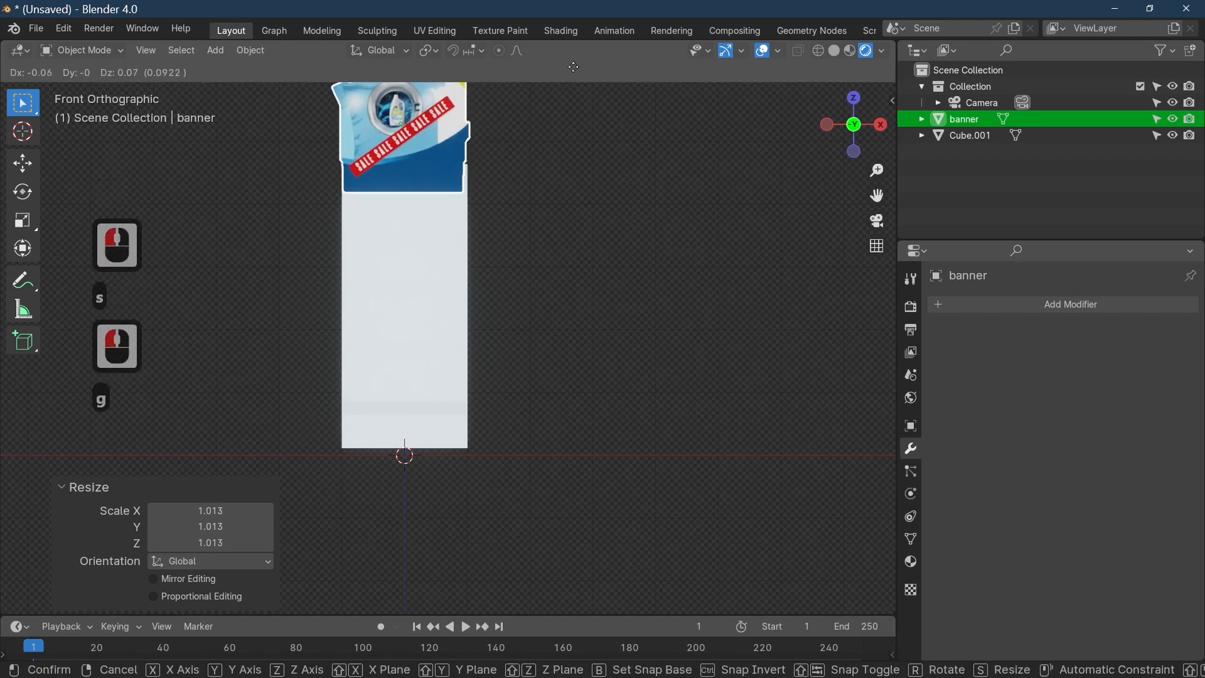
{"action": "left_click", "coordinate": [577, 72]}
Move the banner about 0.44 along the Y axis to the stand's back panel.
{"action": "middle_click_drag", "start_coordinate": [498, 492], "coordinate": [606, 418]}
{"action": "key", "text": "g"}
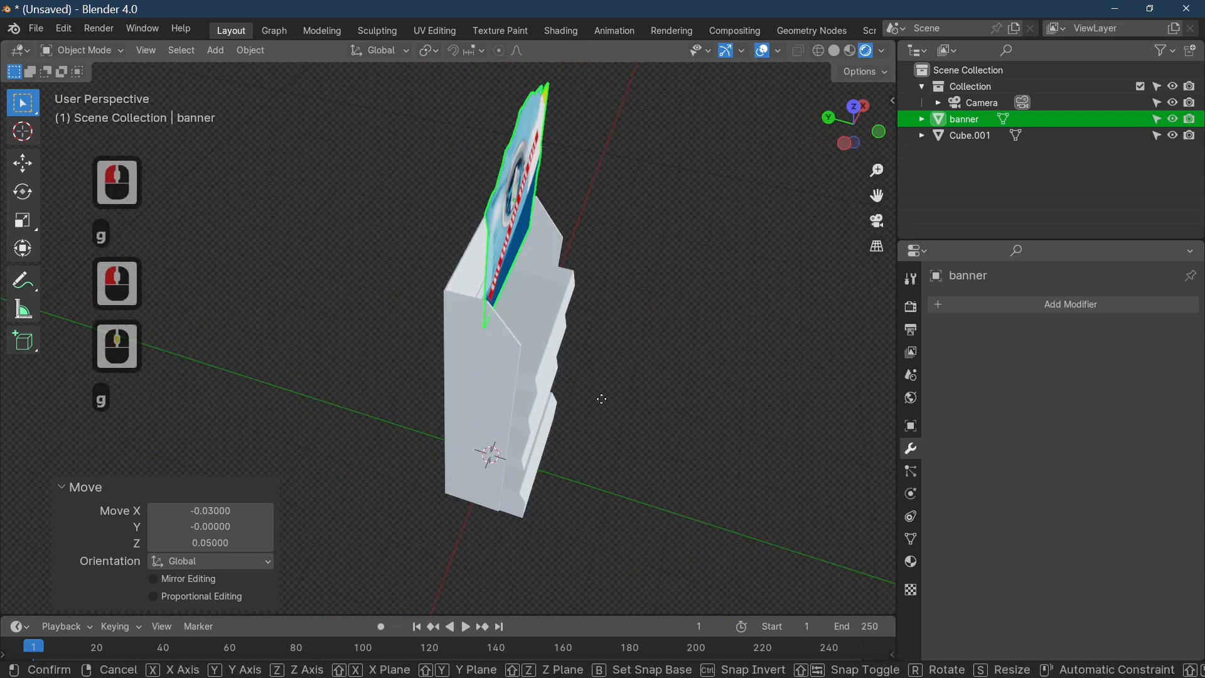
{"action": "key", "text": "y"}
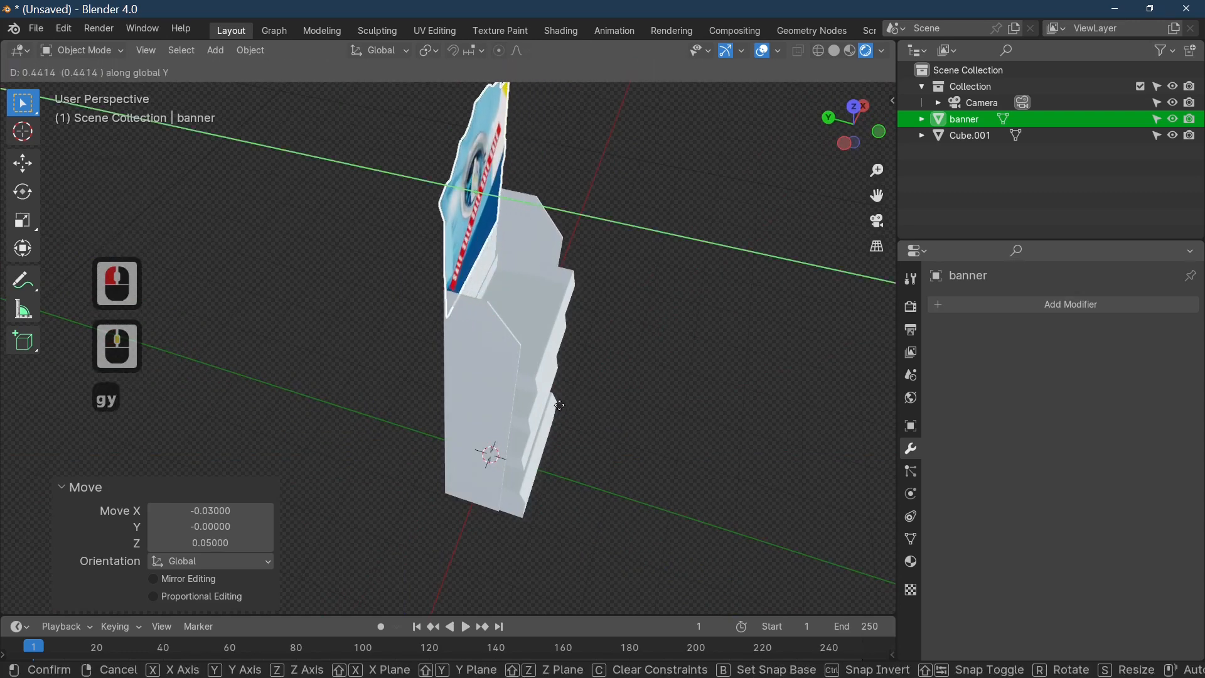
{"action": "left_click", "coordinate": [559, 406]}
{"action": "middle_click_drag", "start_coordinate": [560, 405], "coordinate": [635, 421]}
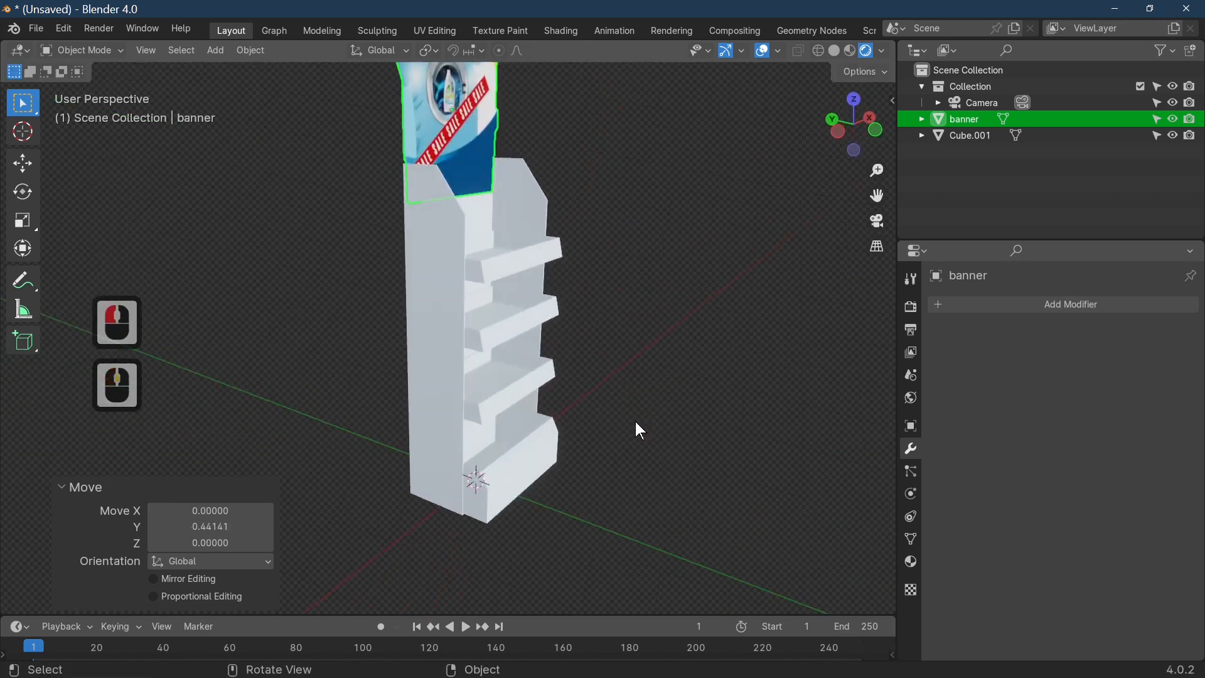
Enter Edit Mode on the stand and select the large outer face of its left side panel.
{"action": "left_click", "coordinate": [484, 345]}
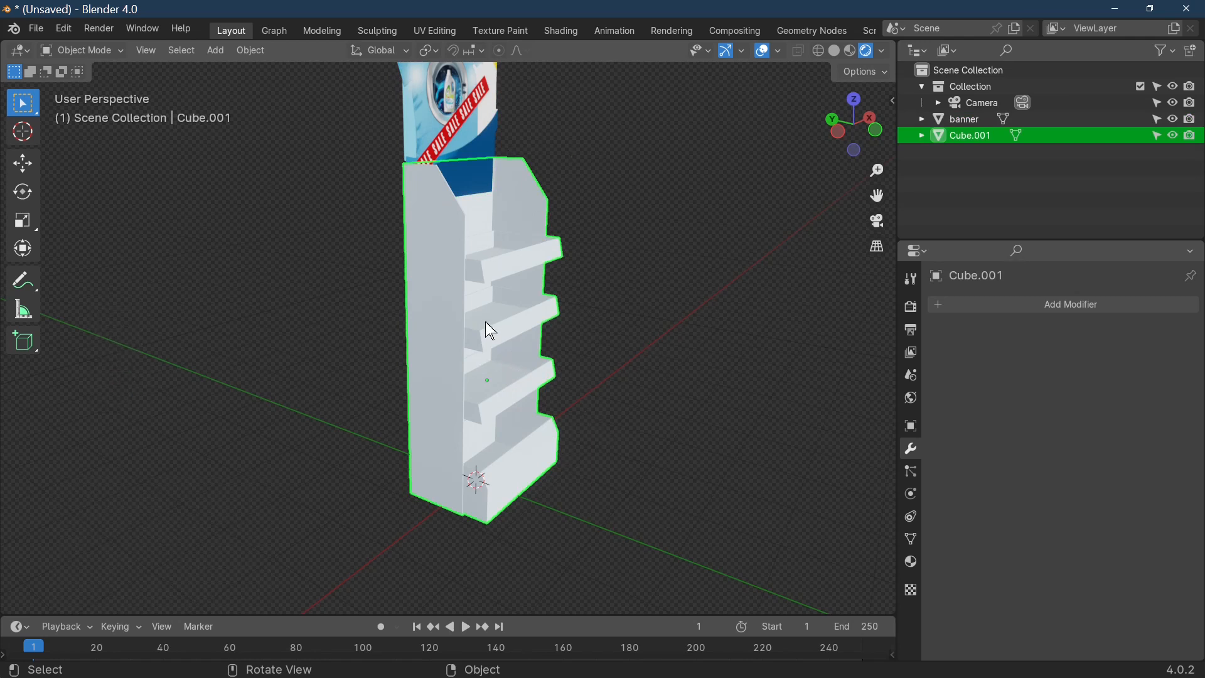
{"action": "middle_click_drag", "start_coordinate": [684, 337], "coordinate": [774, 425]}
{"action": "left_click", "coordinate": [634, 284]}
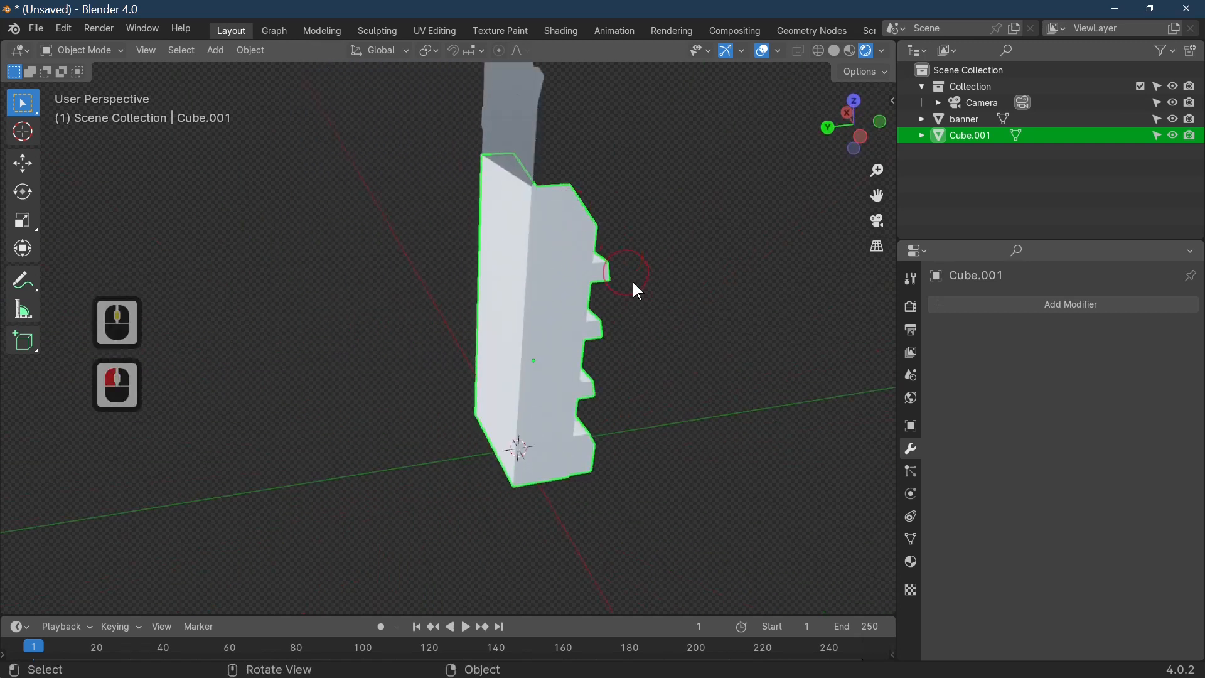
{"action": "key", "text": "Tab"}
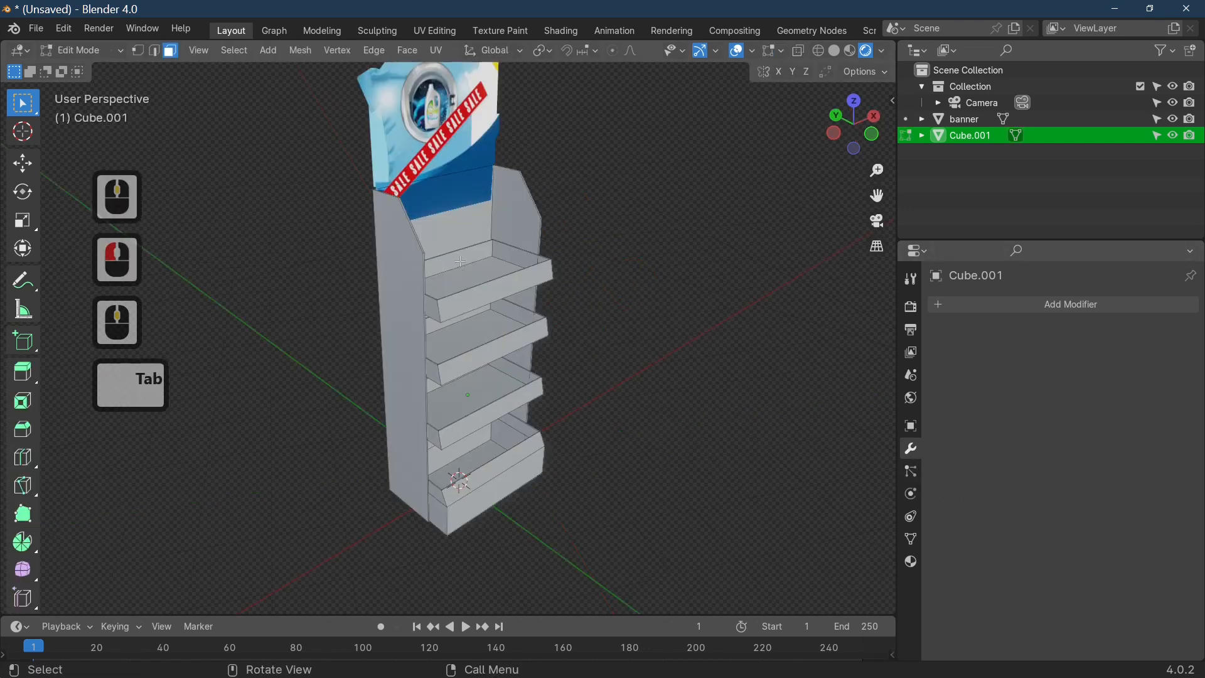
{"action": "left_click", "coordinate": [413, 275]}
{"action": "middle_click_drag", "start_coordinate": [512, 288], "coordinate": [589, 306]}
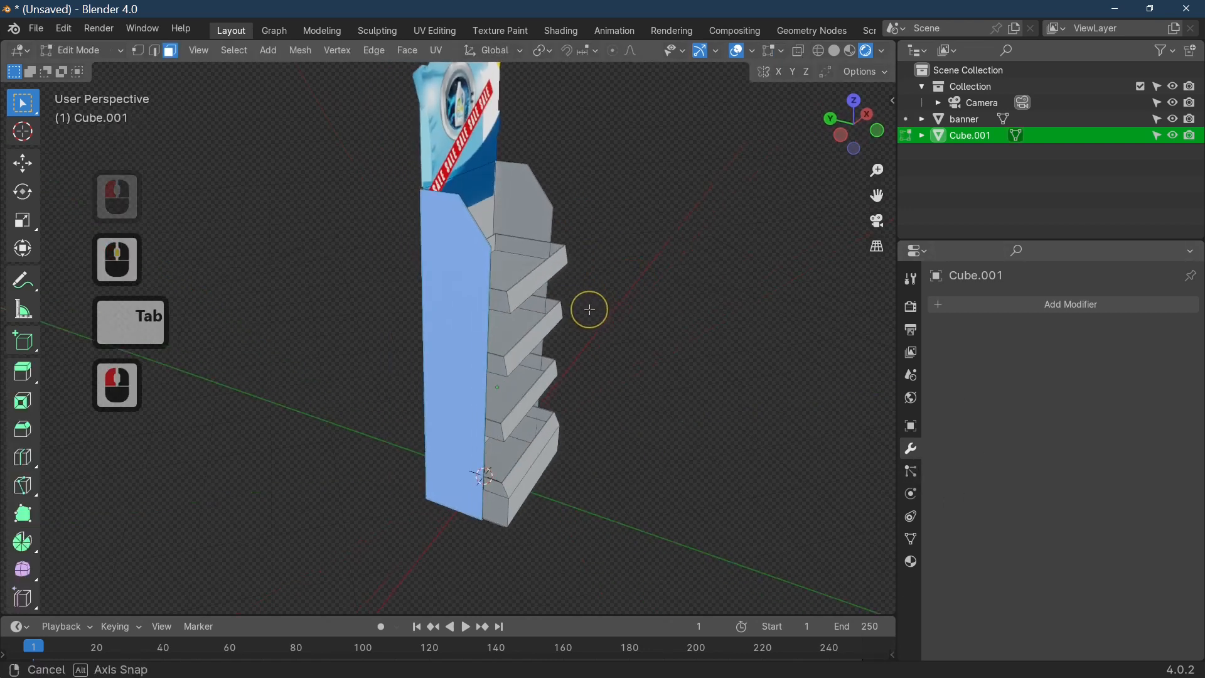
Unwrap the selected side face with Project from View in the left orthographic view.
{"action": "key", "text": "KP_1"}
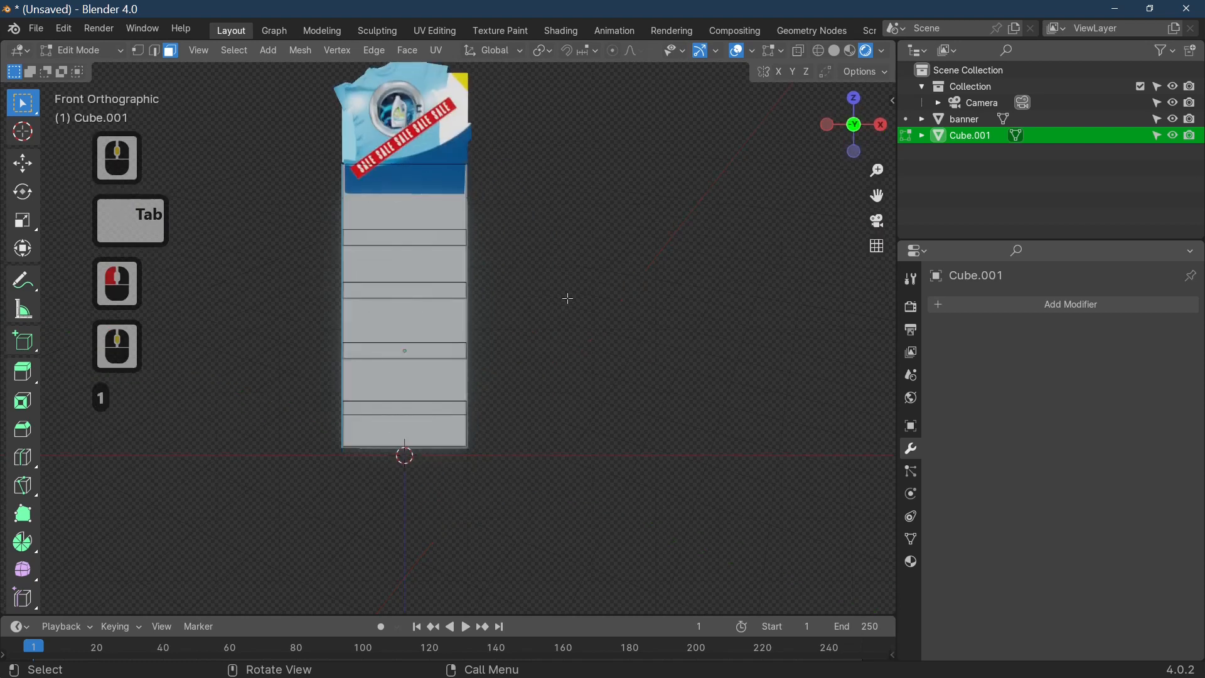
{"action": "key", "text": "KP_3"}
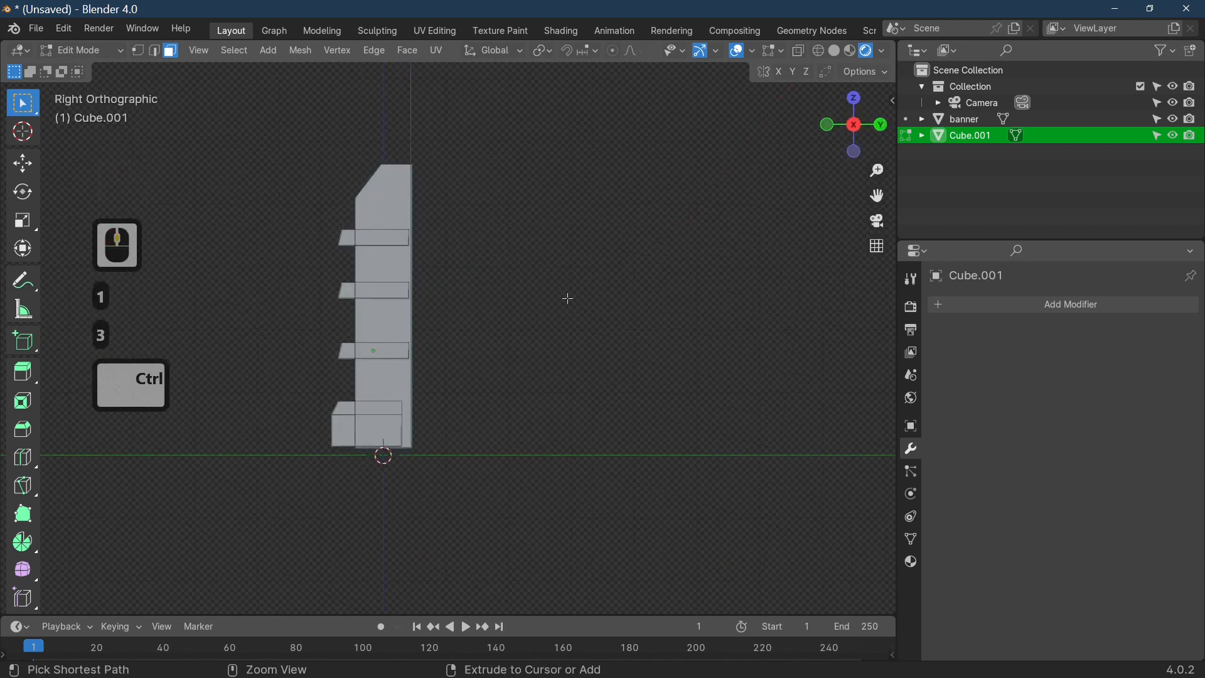
{"action": "key", "text": "ctrl+KP_3"}
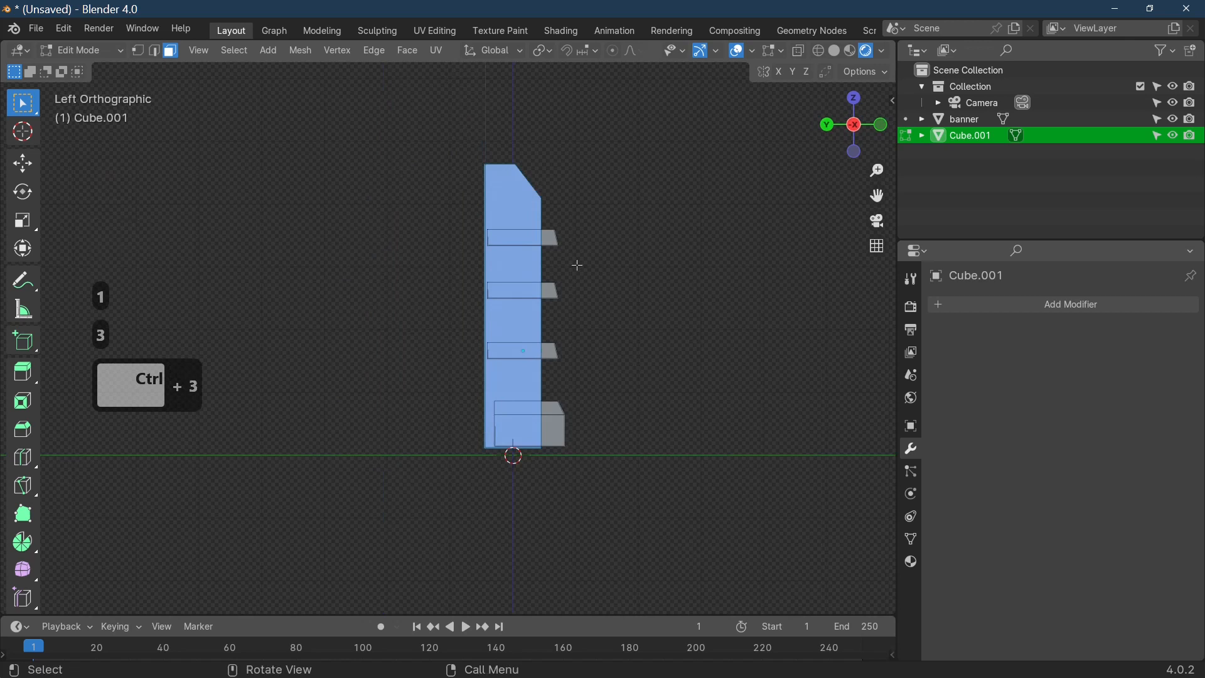
{"action": "middle_click_drag", "start_coordinate": [640, 343], "coordinate": [493, 479]}
{"action": "key", "text": "ctrl+KP_3"}
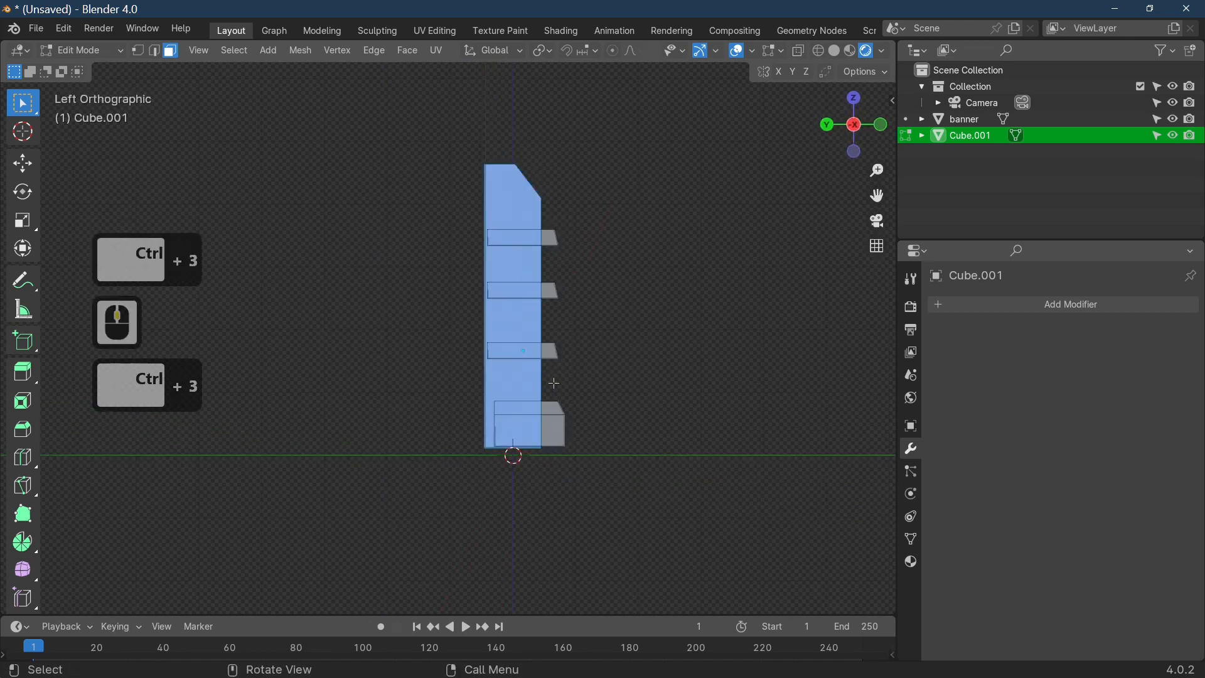
{"action": "key", "text": "u"}
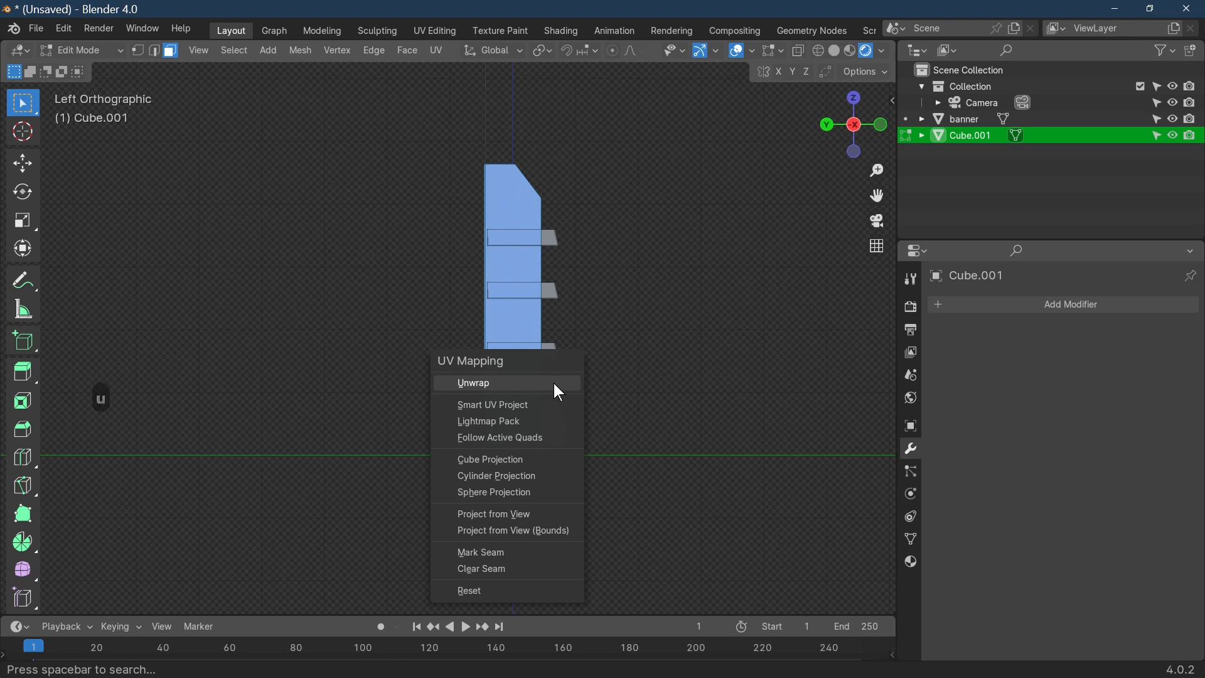
{"action": "left_click", "coordinate": [536, 518]}
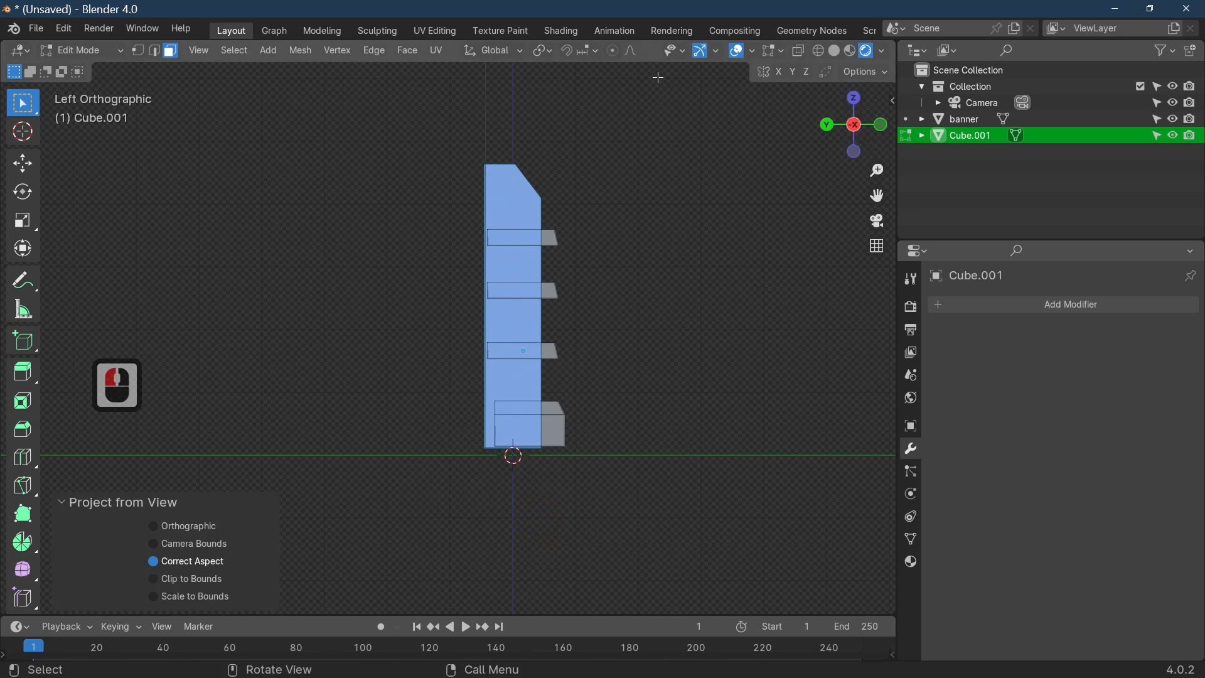
In the UV Editing workspace, enlarge the side face's whole UV island until it nearly spans the height of the UV grid.
{"action": "left_click", "coordinate": [439, 40]}
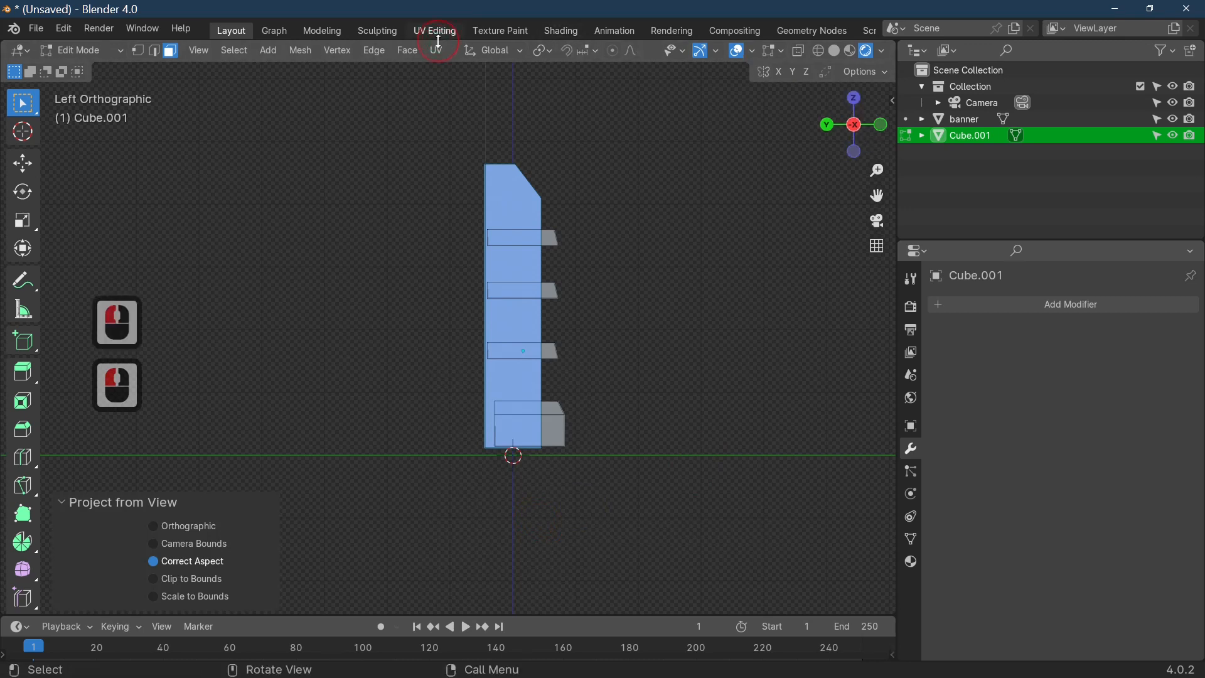
{"action": "left_click", "coordinate": [443, 33]}
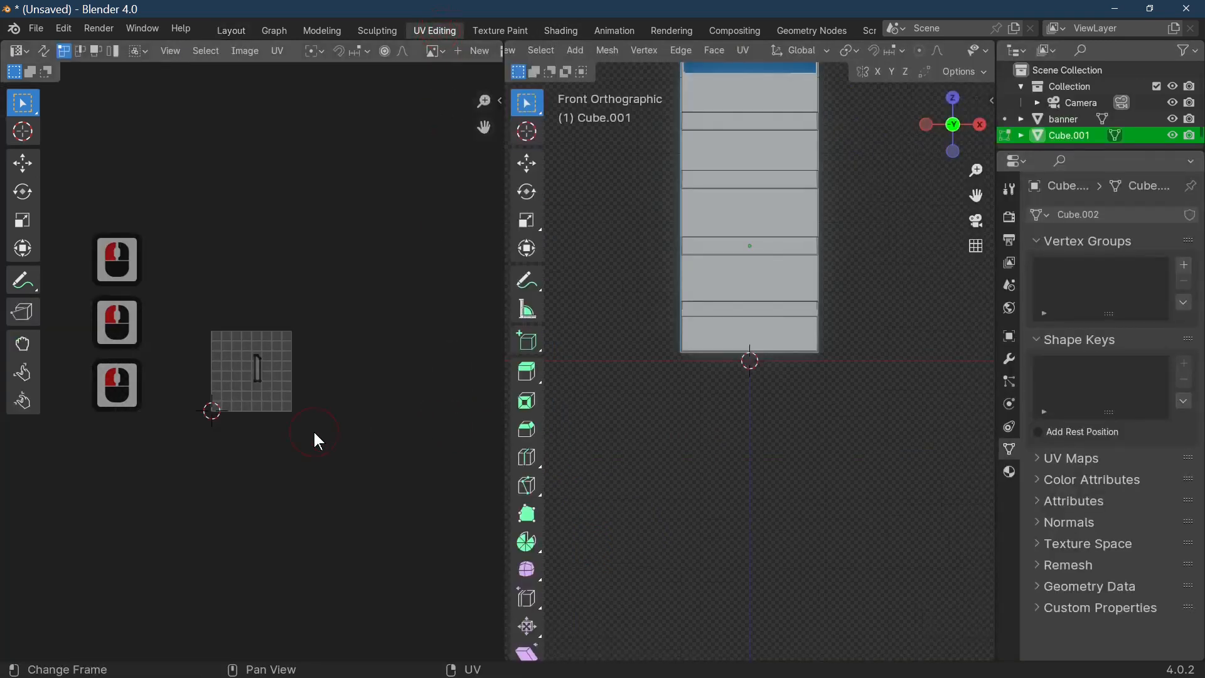
{"action": "scroll", "coordinate": [289, 402], "scroll_direction": "up", "scroll_amount": 2}
{"action": "left_click", "coordinate": [278, 393]}
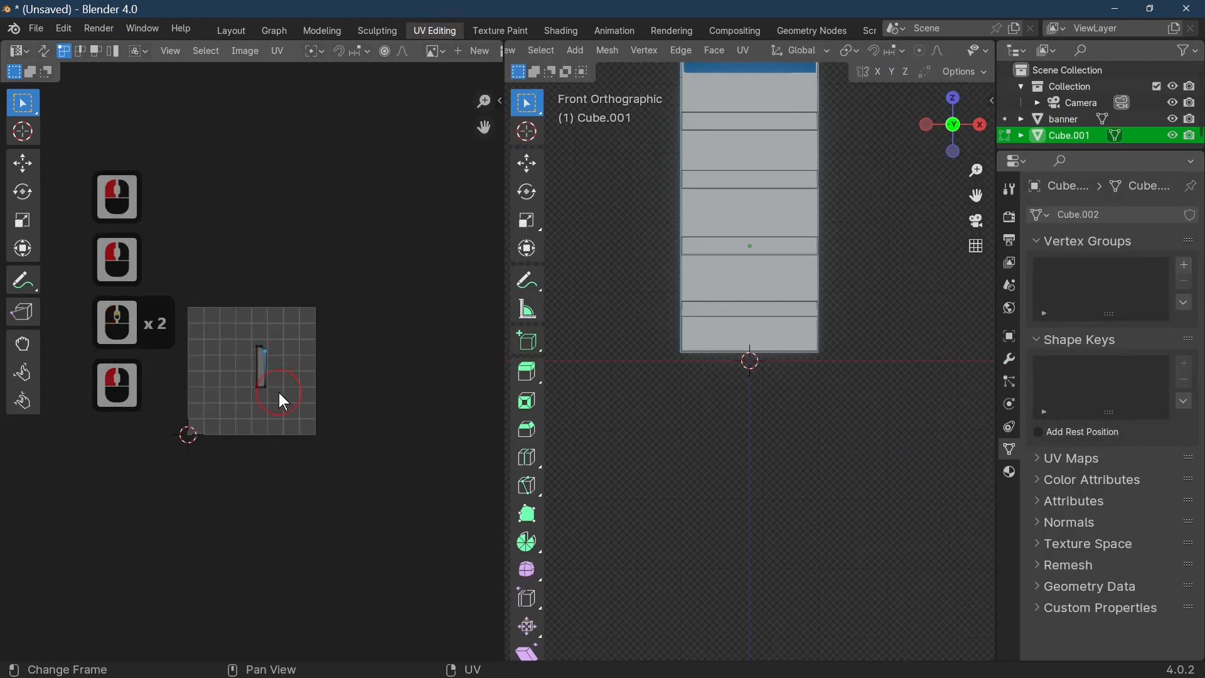
{"action": "key", "text": "a"}
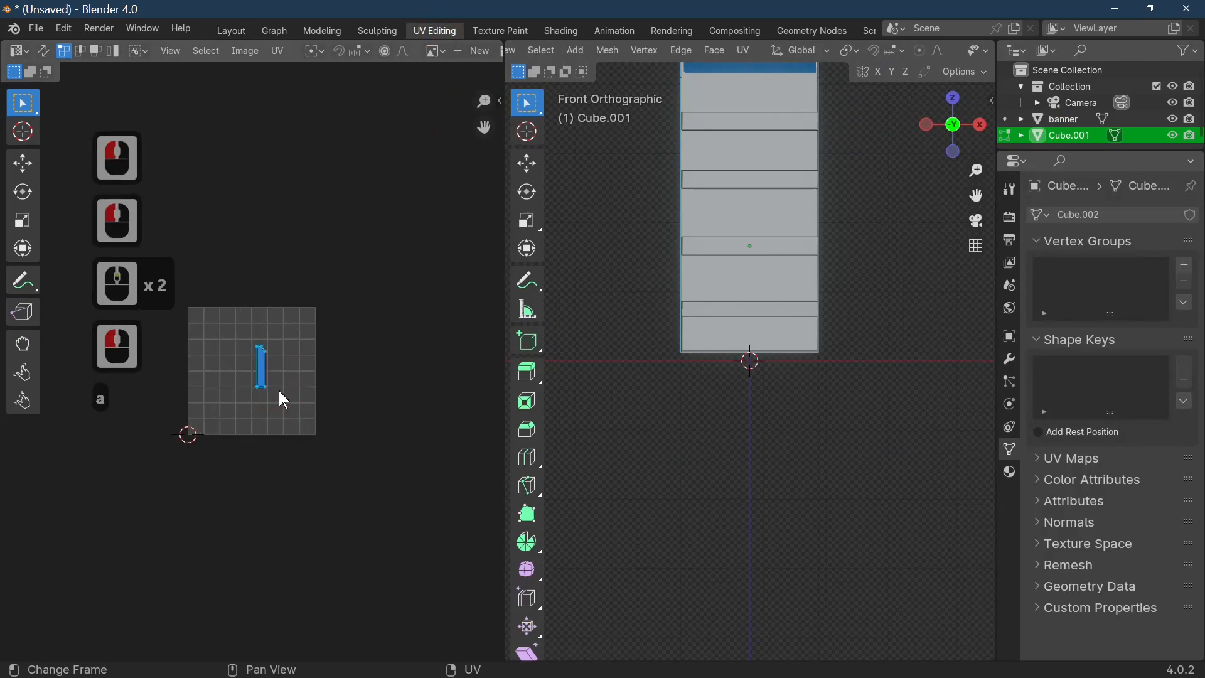
{"action": "key", "text": "s"}
{"action": "left_click", "coordinate": [527, 402]}
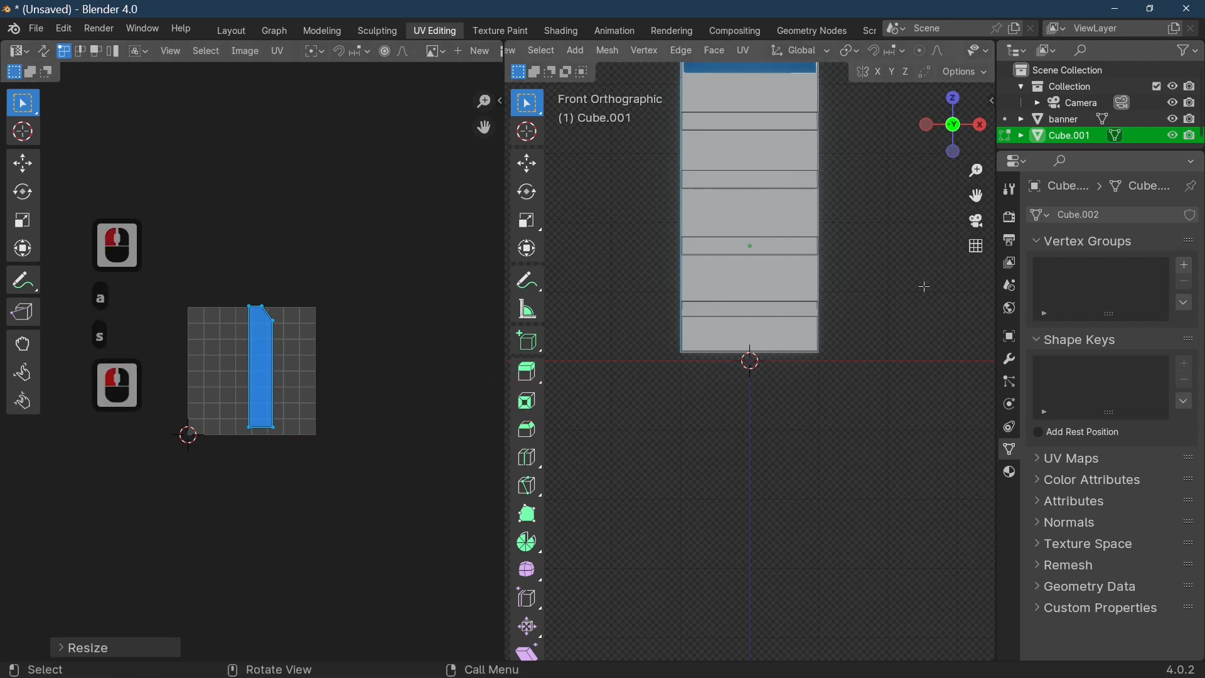
{"action": "scroll", "coordinate": [765, 405], "scroll_direction": "down", "scroll_amount": 3}
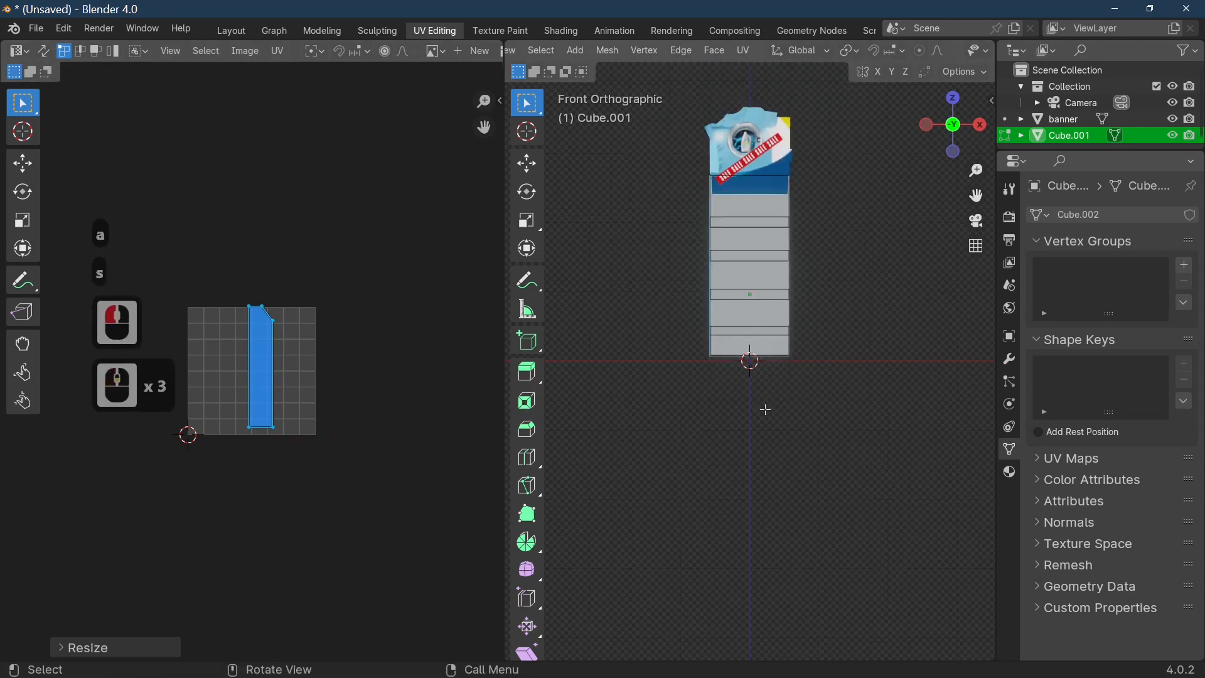
{"action": "key", "text": "3"}
{"action": "key", "text": "ctrl+3"}
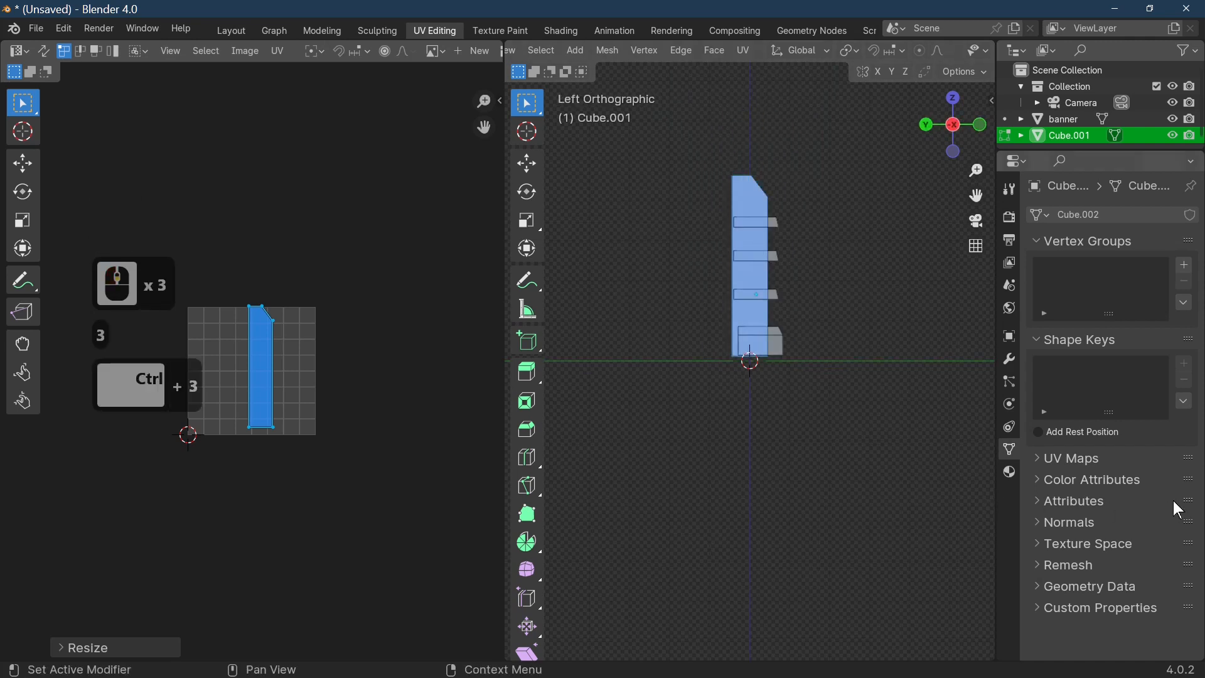
Change the stand material's surface shader to Emission and link an Image Texture to its color.
{"action": "left_click", "coordinate": [1009, 472]}
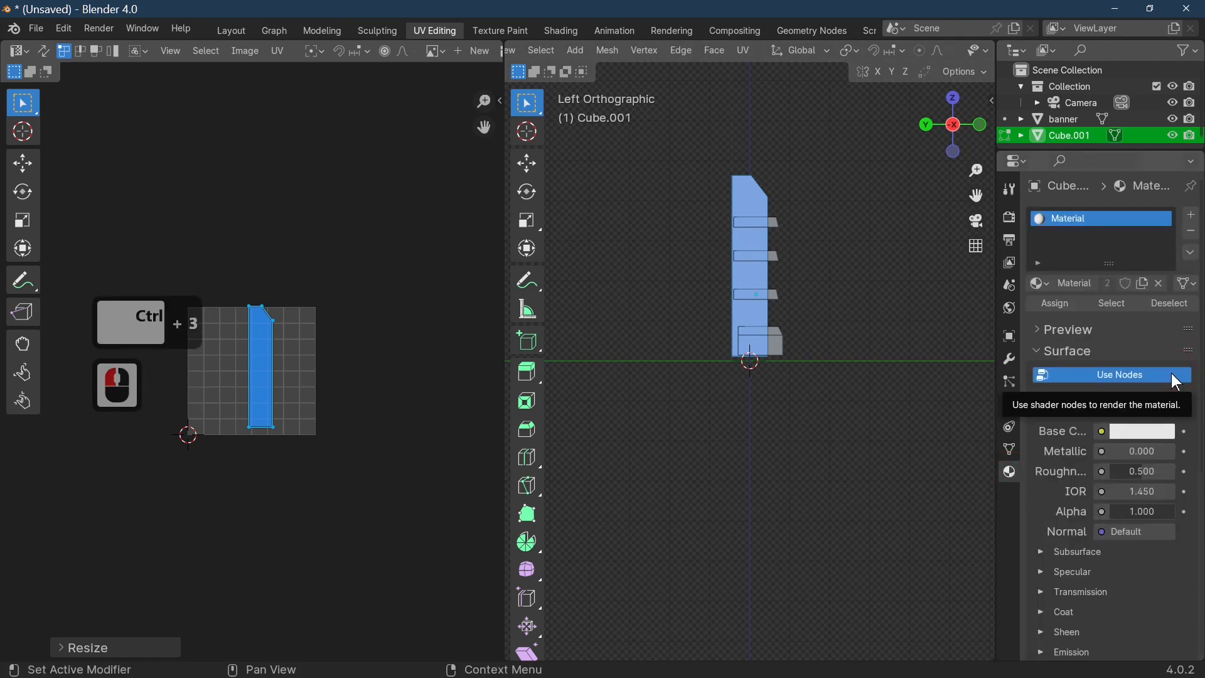
{"action": "left_click", "coordinate": [1107, 435]}
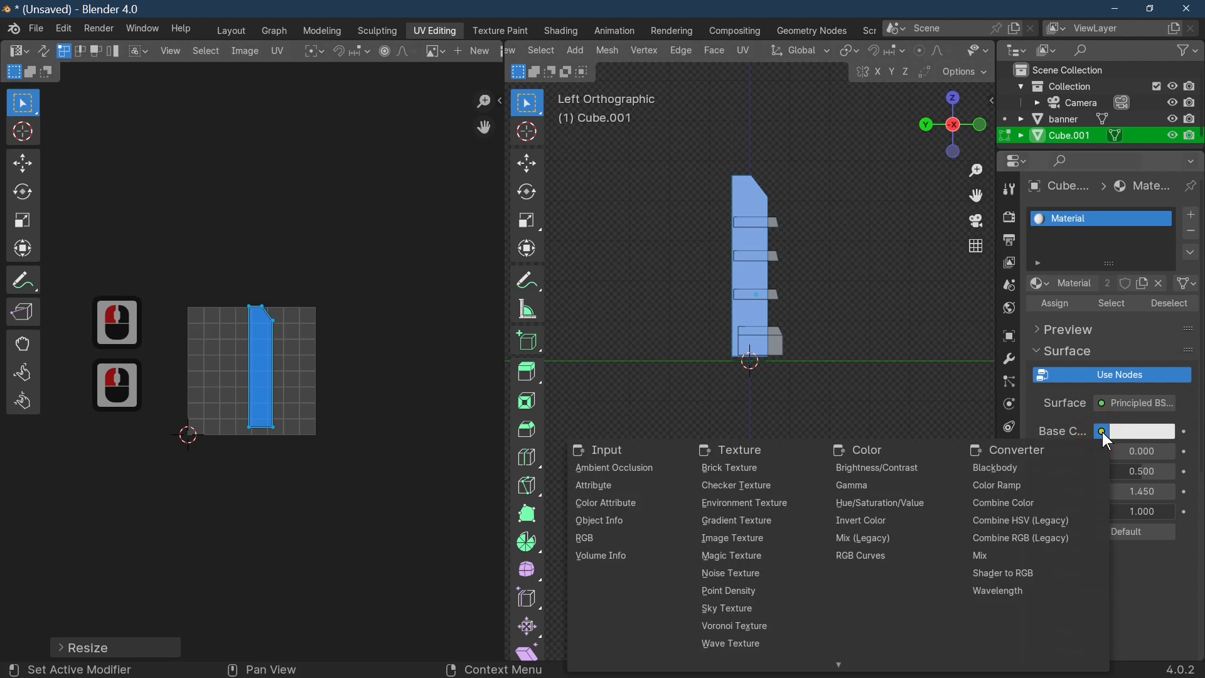
{"action": "left_click", "coordinate": [1106, 434]}
{"action": "left_click", "coordinate": [1106, 434]}
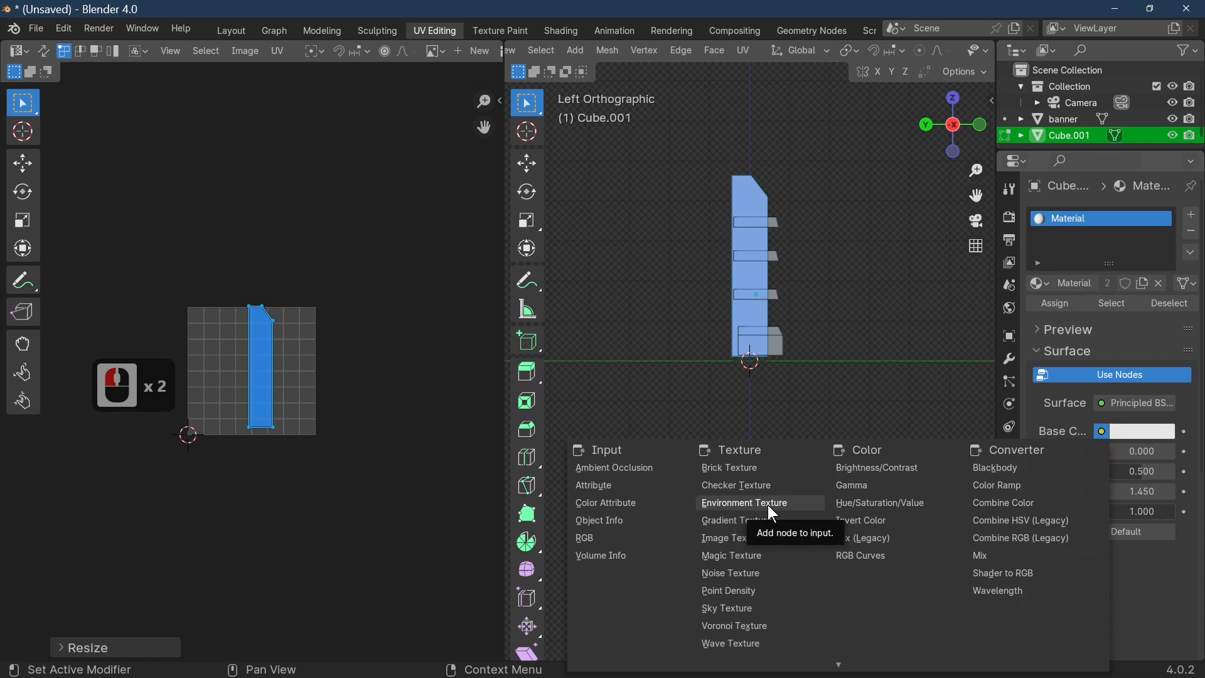
{"action": "left_click", "coordinate": [1105, 402]}
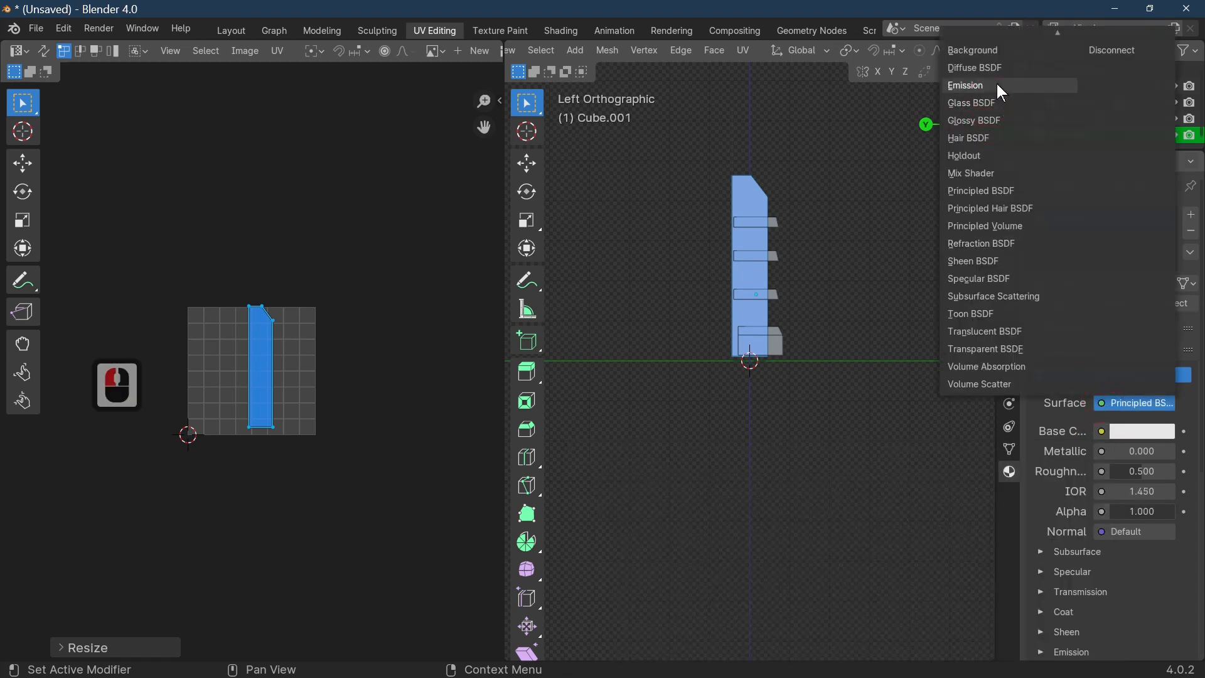
{"action": "left_click", "coordinate": [991, 84]}
{"action": "left_click", "coordinate": [1102, 432]}
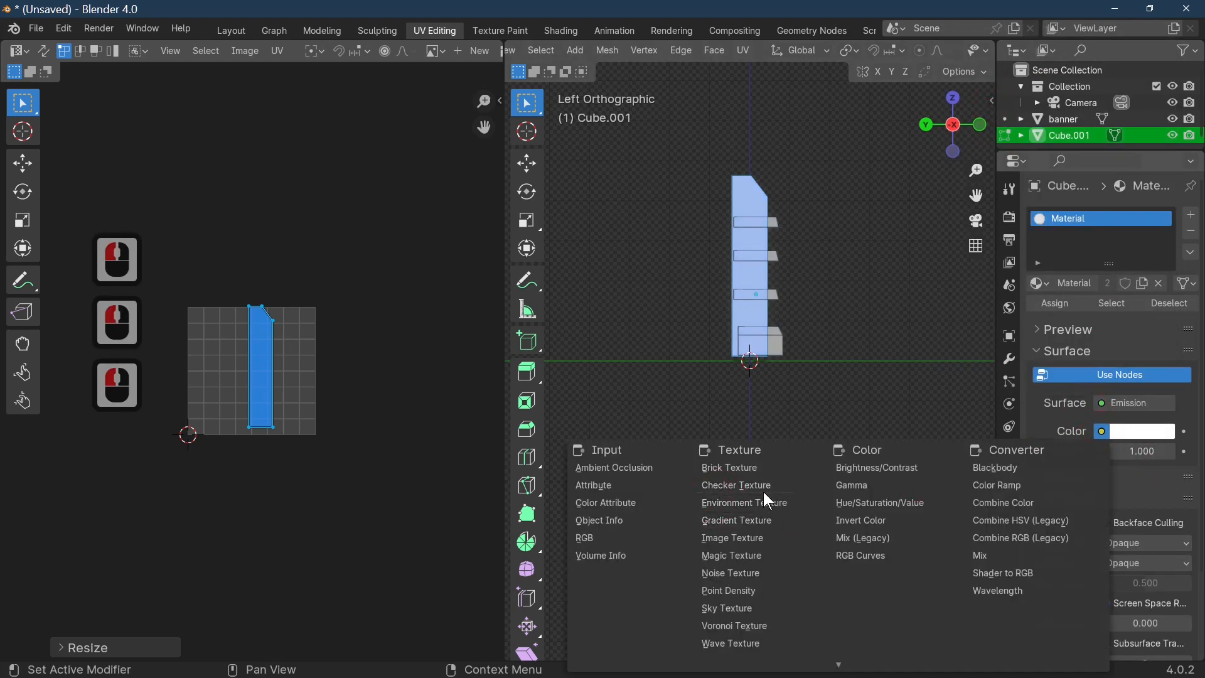
{"action": "left_click", "coordinate": [758, 538]}
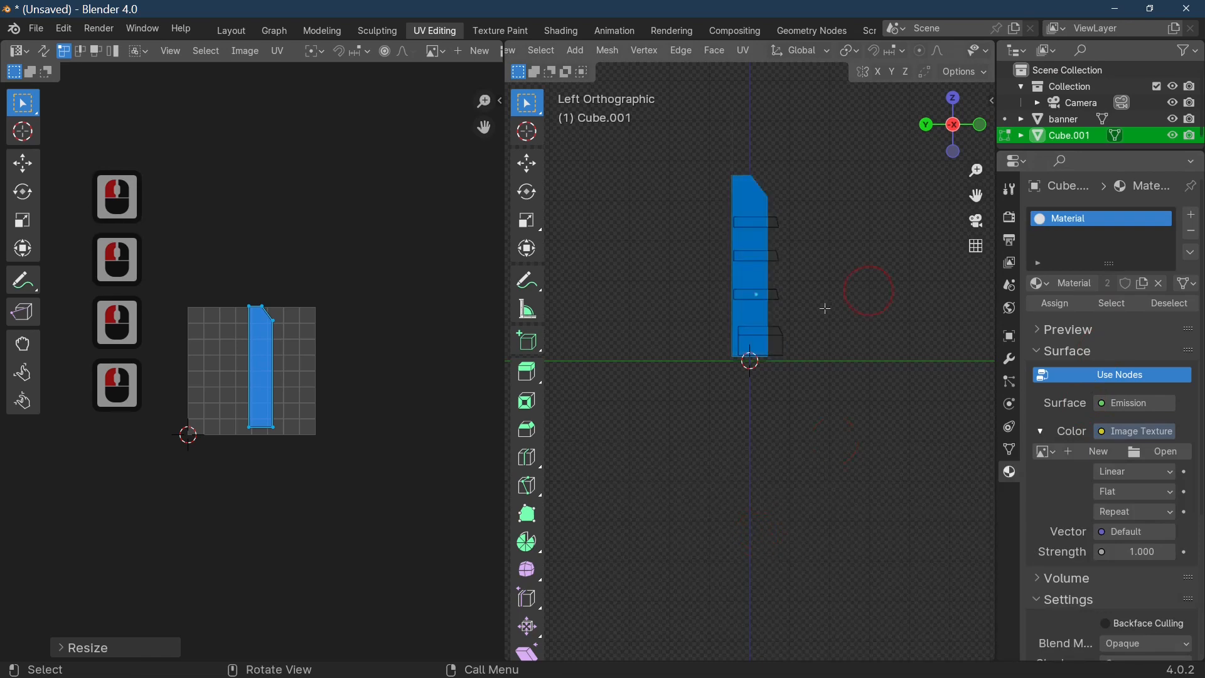
Load left.jpg from the 0 cardboard stand folder into the material's Image Texture.
{"action": "left_click", "coordinate": [1162, 452]}
{"action": "scroll", "coordinate": [250, 506], "scroll_direction": "down", "scroll_amount": 9}
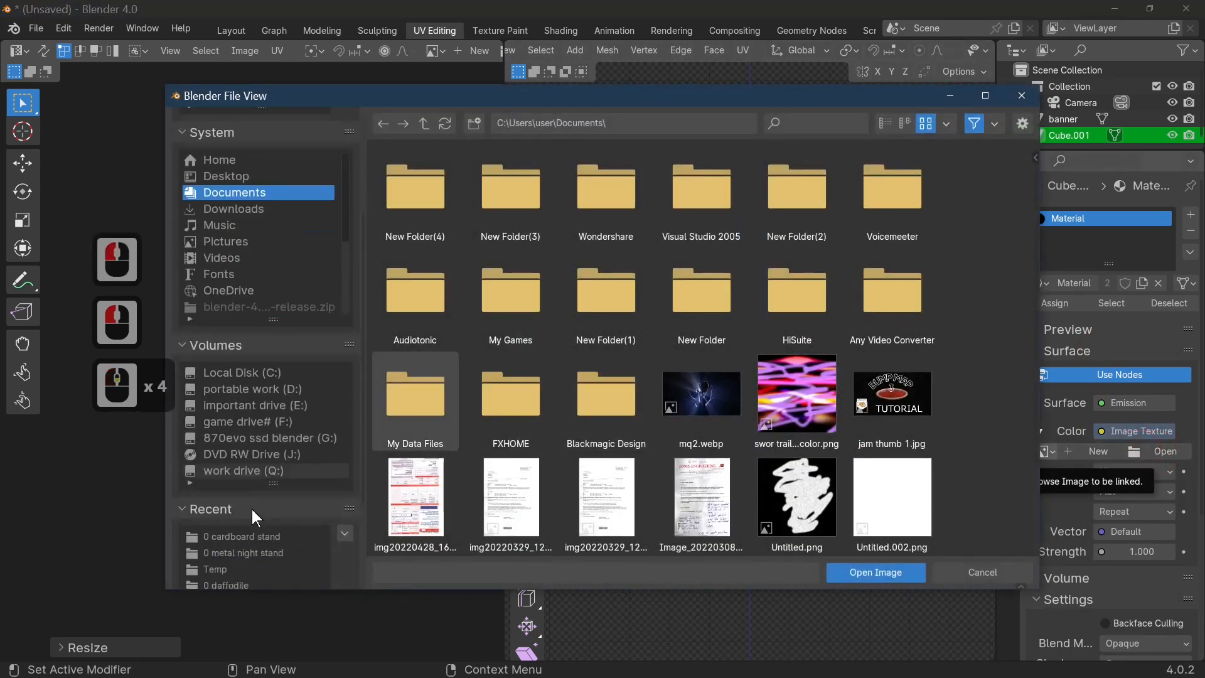
{"action": "double_click", "coordinate": [260, 414]}
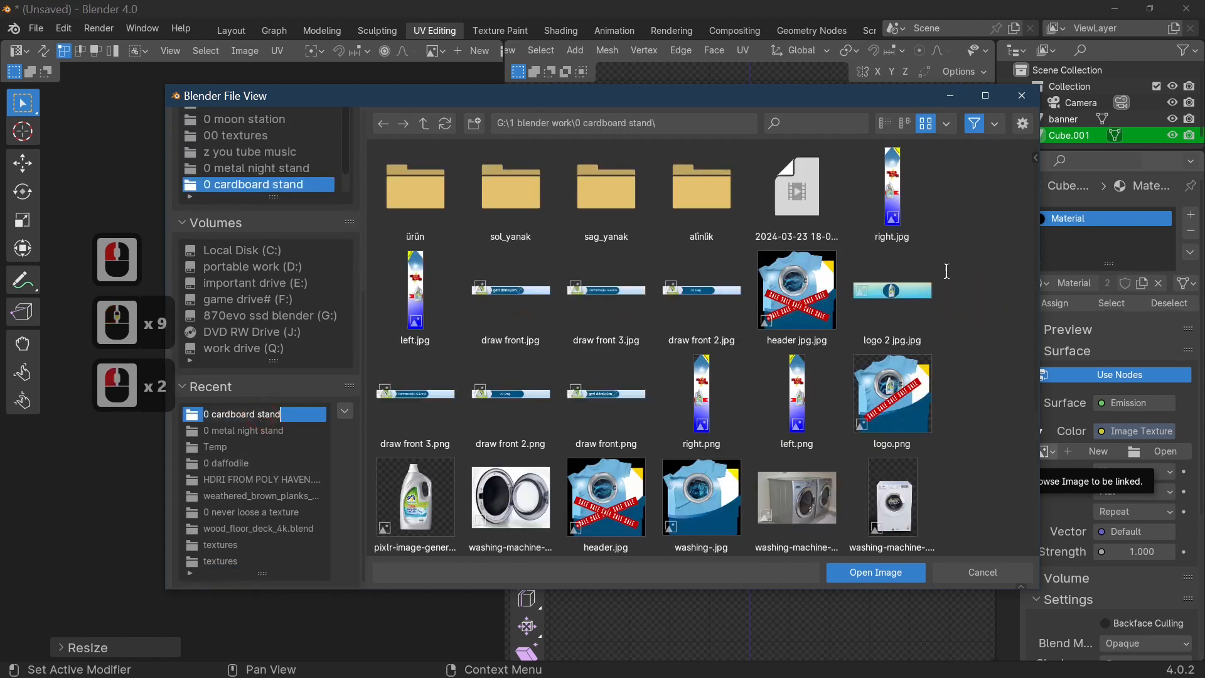
{"action": "scroll", "coordinate": [958, 273], "scroll_direction": "down", "scroll_amount": 4}
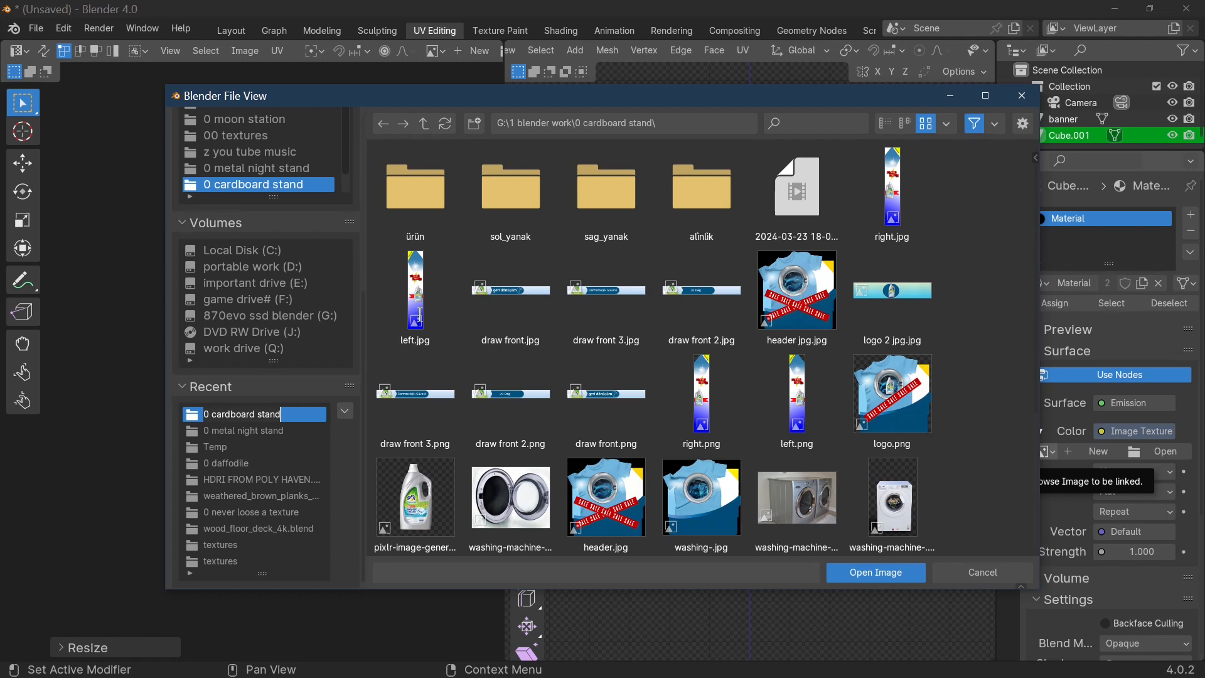
{"action": "double_click", "coordinate": [420, 314]}
Select the side face's whole UV island and stretch it along Y to roughly the height of the left.jpg image.
{"action": "scroll", "coordinate": [308, 369], "scroll_direction": "down", "scroll_amount": 3}
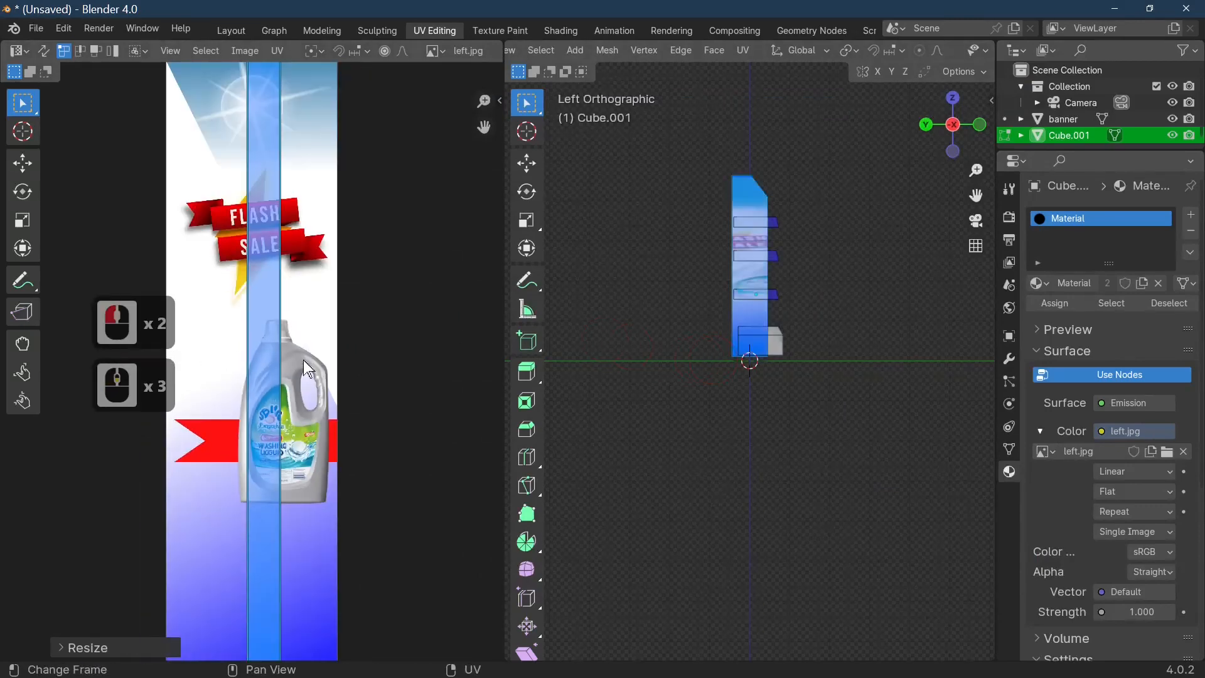
{"action": "scroll", "coordinate": [345, 370], "scroll_direction": "down", "scroll_amount": 3}
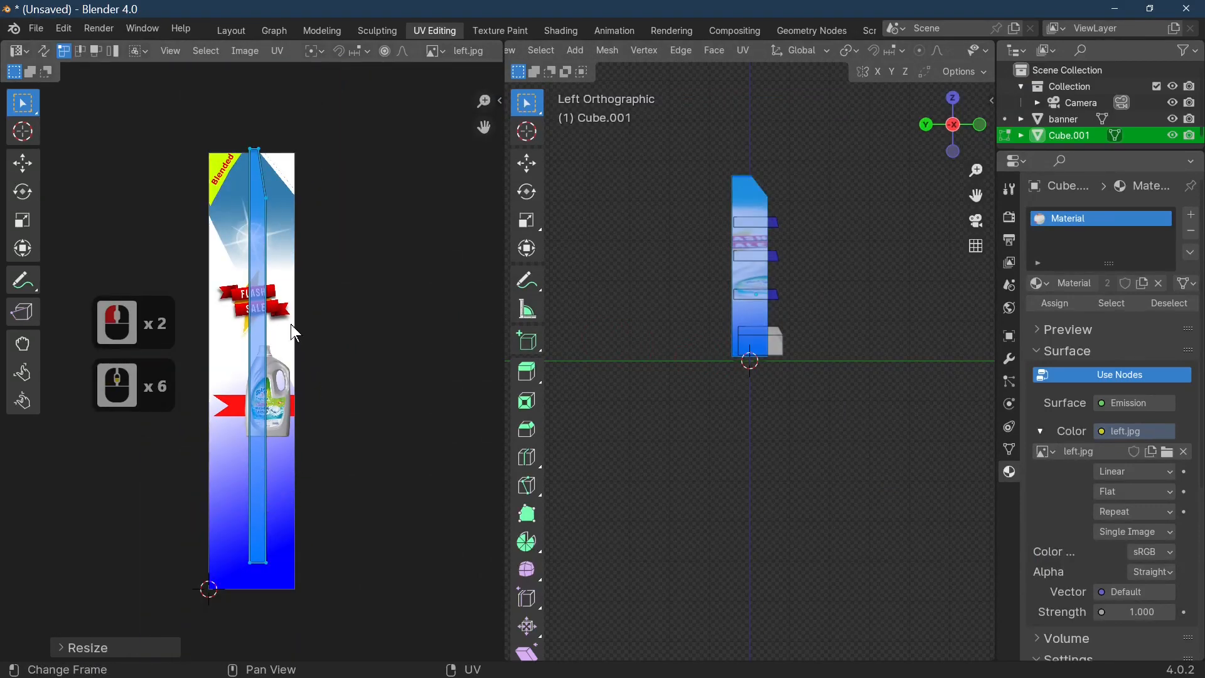
{"action": "key", "text": "a"}
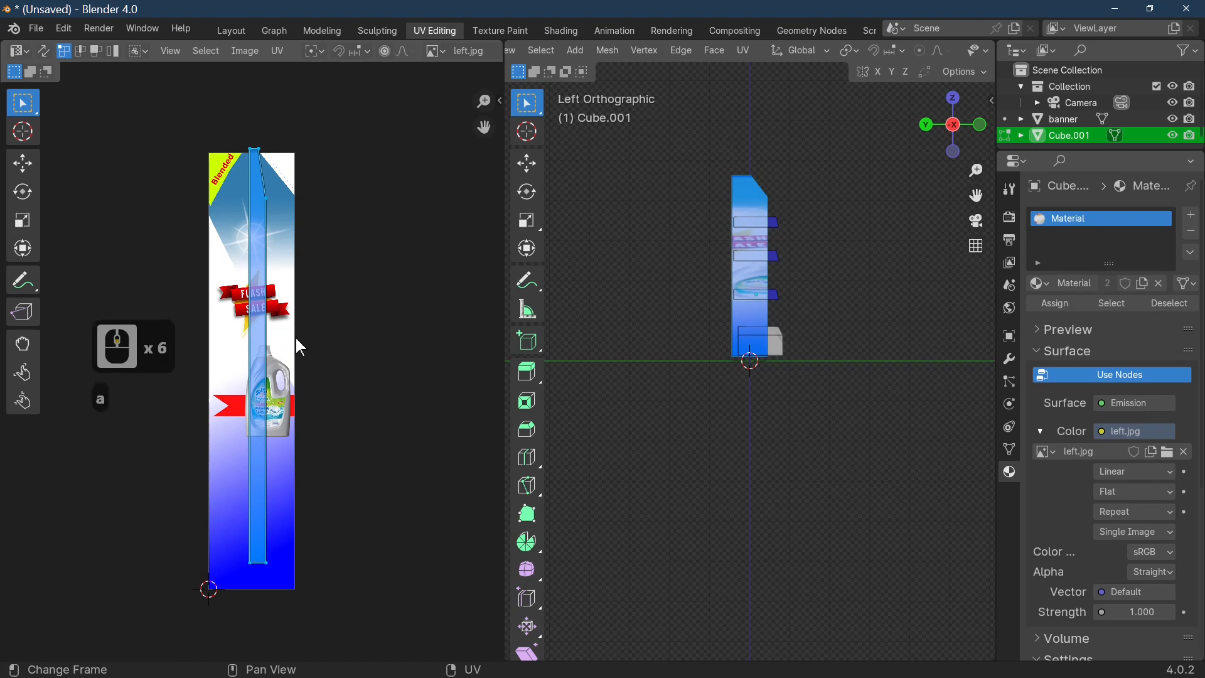
{"action": "left_click", "coordinate": [272, 339]}
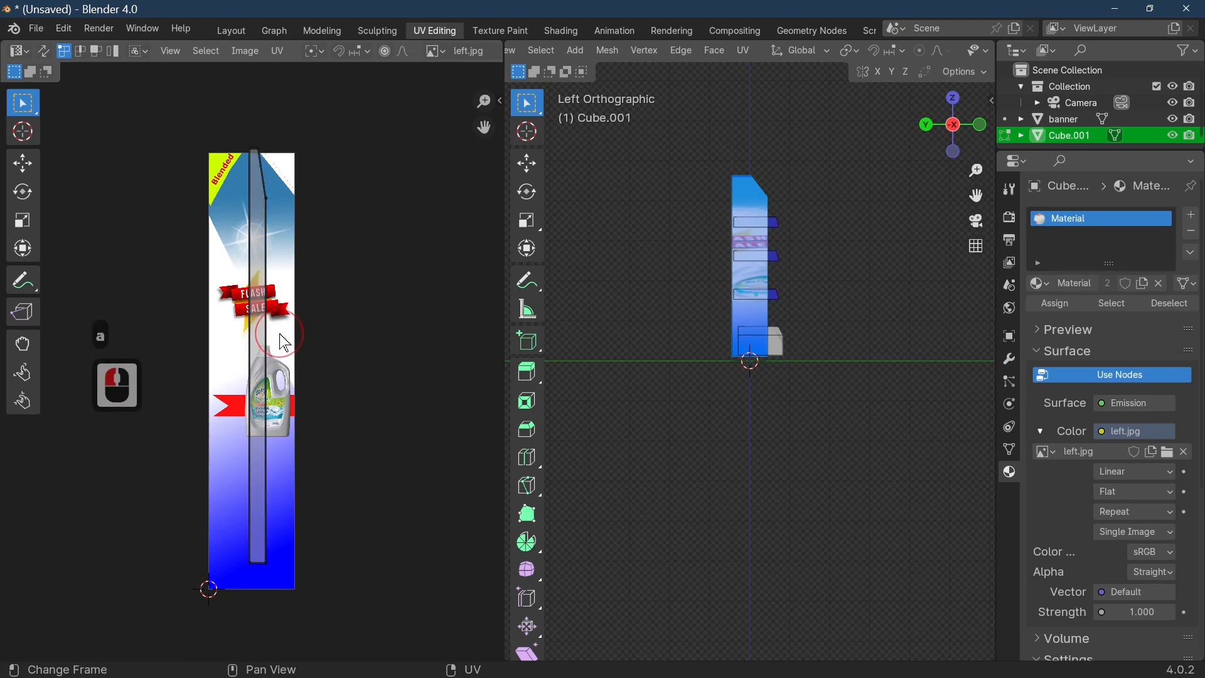
{"action": "key", "text": "a"}
{"action": "key", "text": "s"}
{"action": "key", "text": "z"}
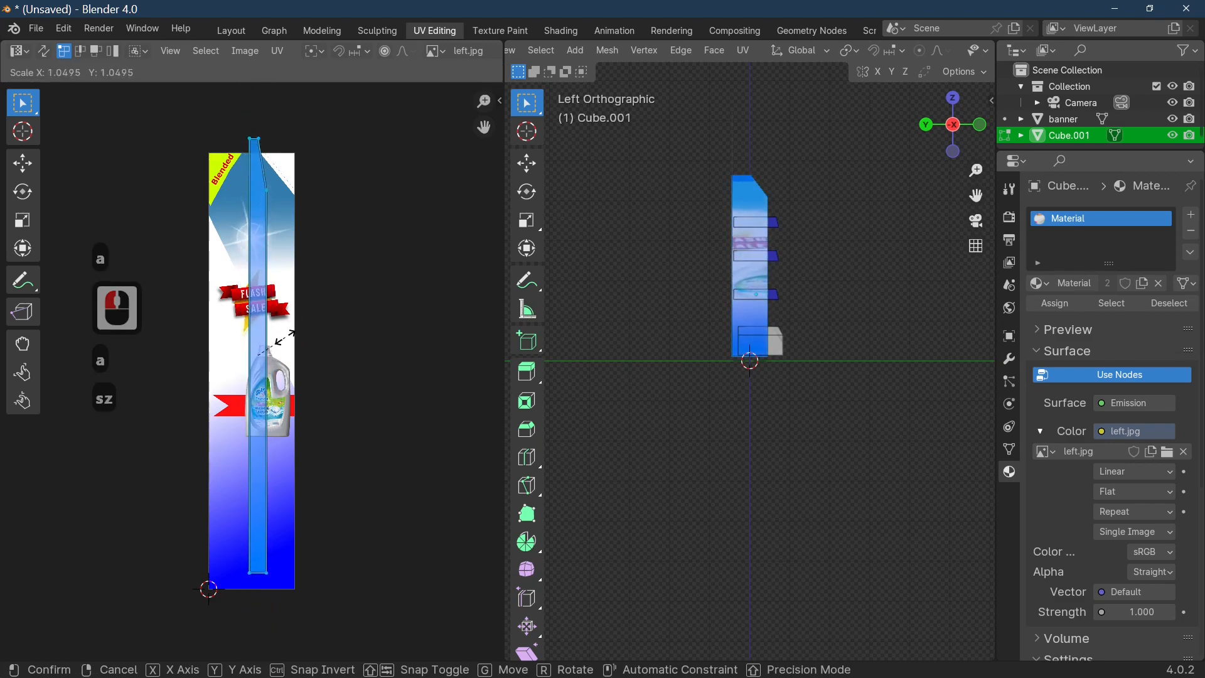
{"action": "left_click", "coordinate": [285, 345]}
{"action": "key", "text": "s"}
{"action": "key", "text": "y"}
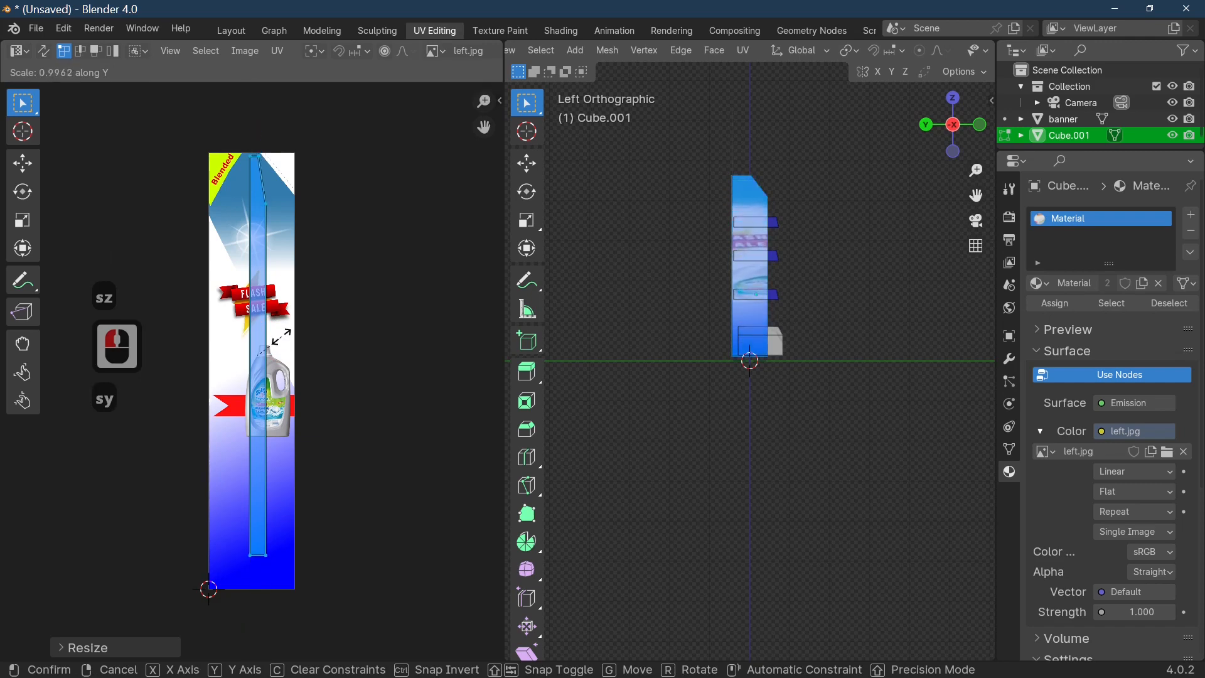
{"action": "left_click", "coordinate": [286, 337]}
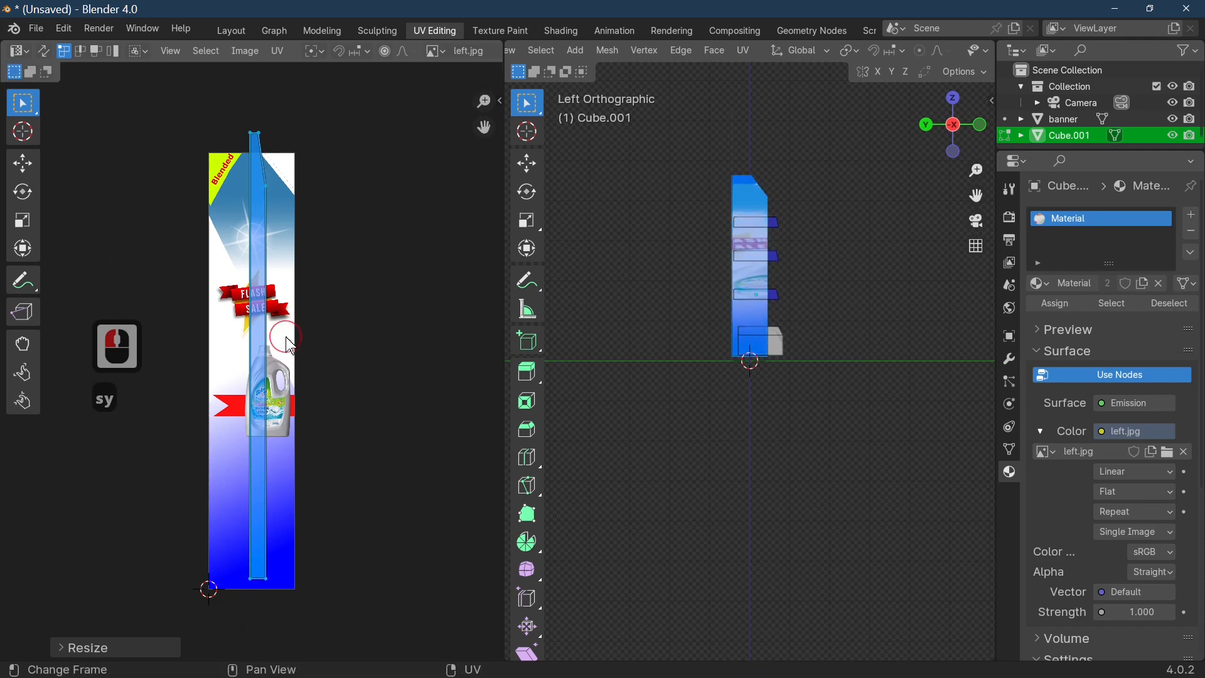
Move the UV island down and rescale it along Y so its top and bottom edges align with the image.
{"action": "key", "text": "g"}
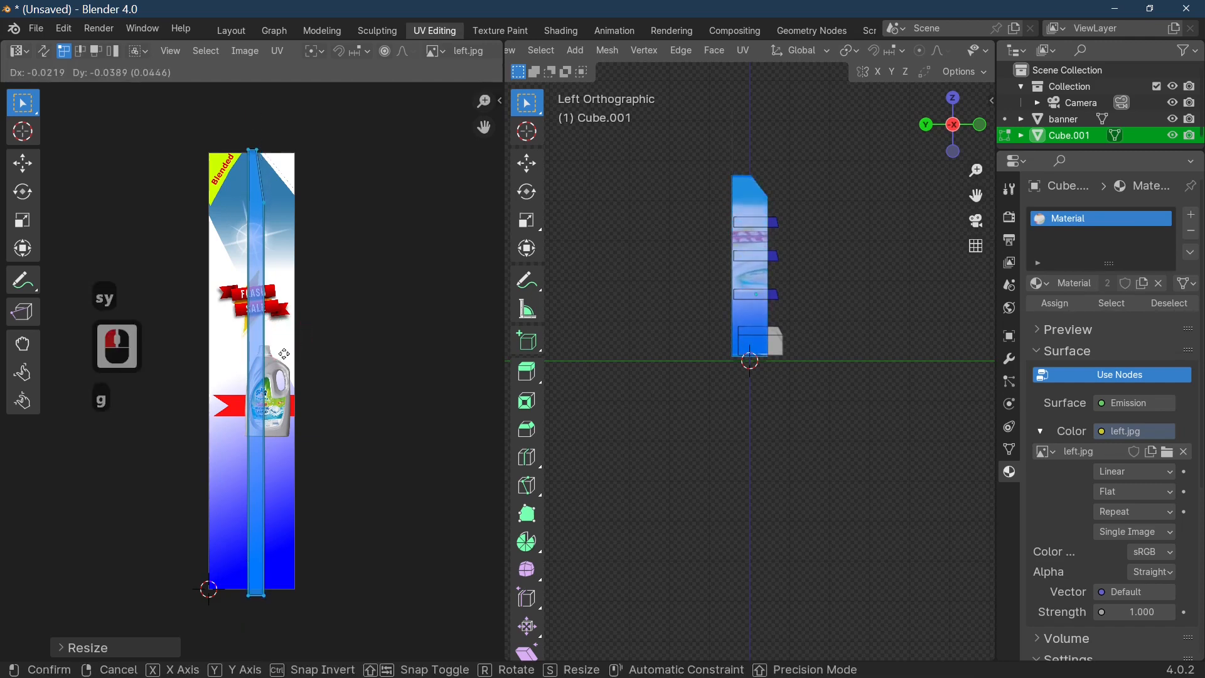
{"action": "left_click", "coordinate": [286, 356]}
{"action": "key", "text": "s"}
{"action": "key", "text": "y"}
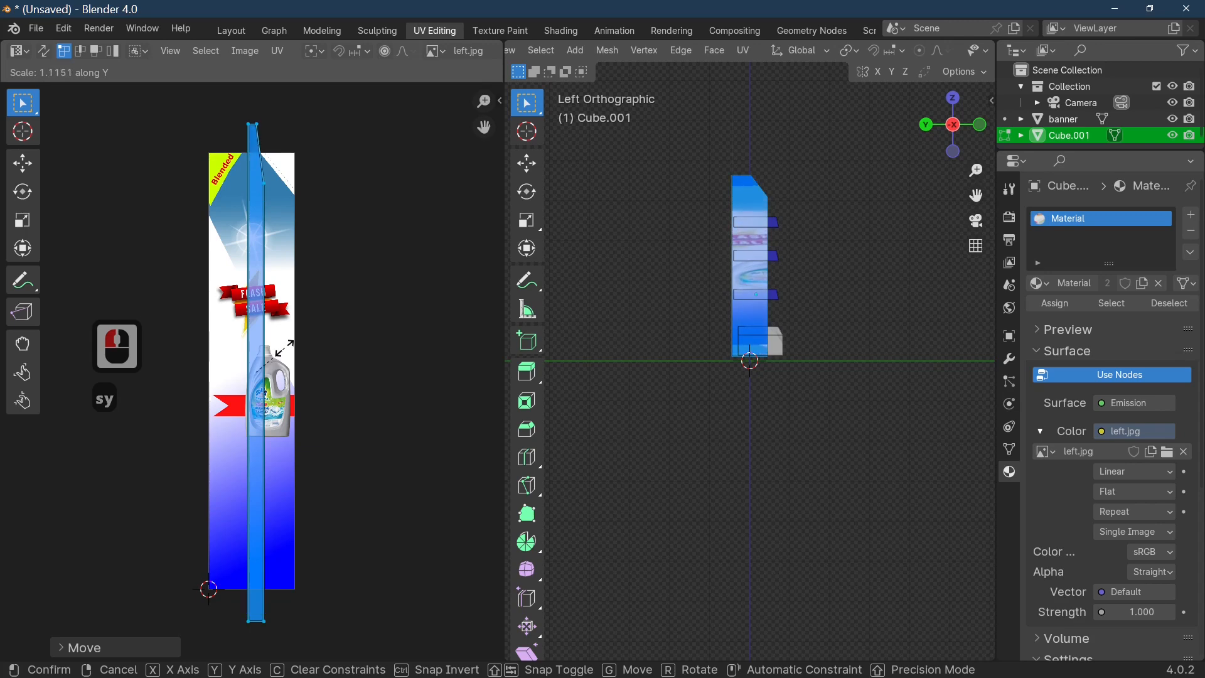
{"action": "left_click", "coordinate": [284, 356]}
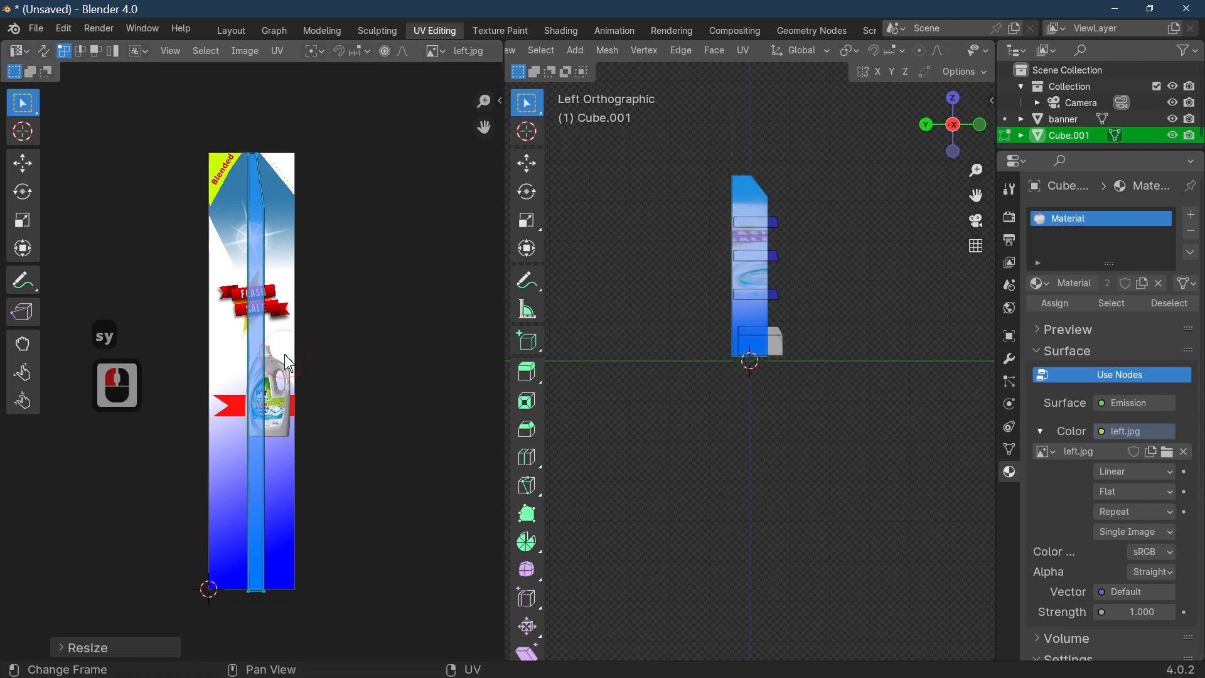
Widen the UV island along X, shift it to cover the full image width, and return to Object Mode.
{"action": "key", "text": "s"}
{"action": "key", "text": "x"}
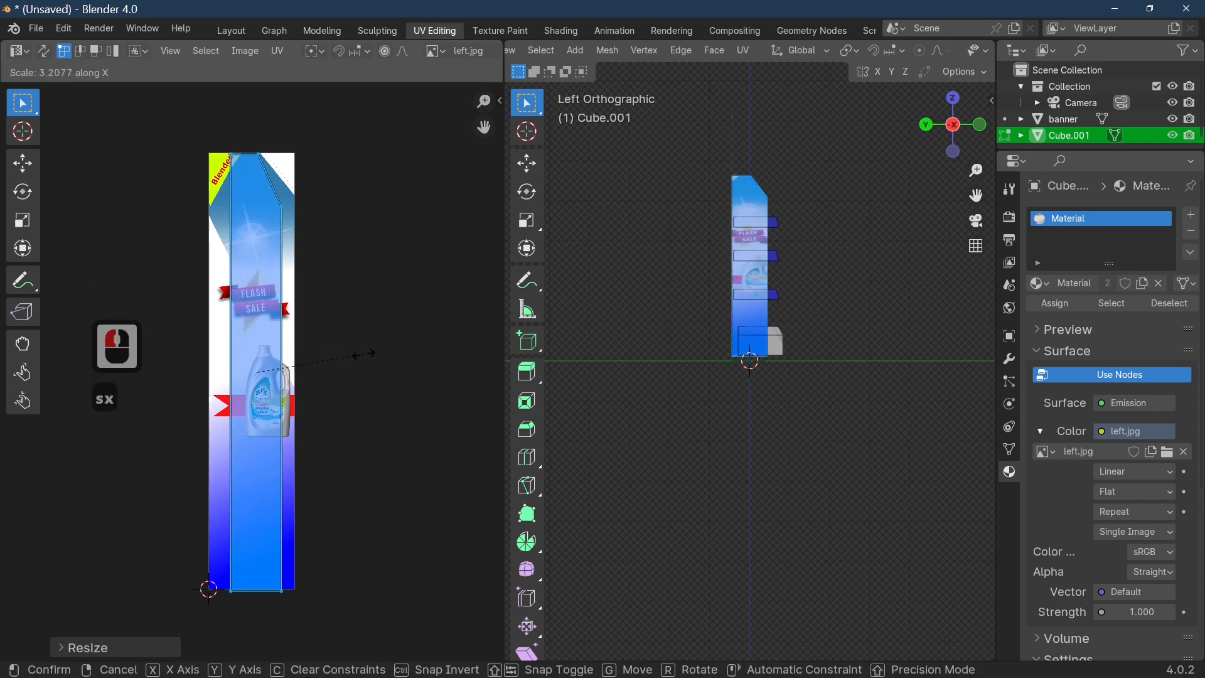
{"action": "left_click", "coordinate": [436, 354]}
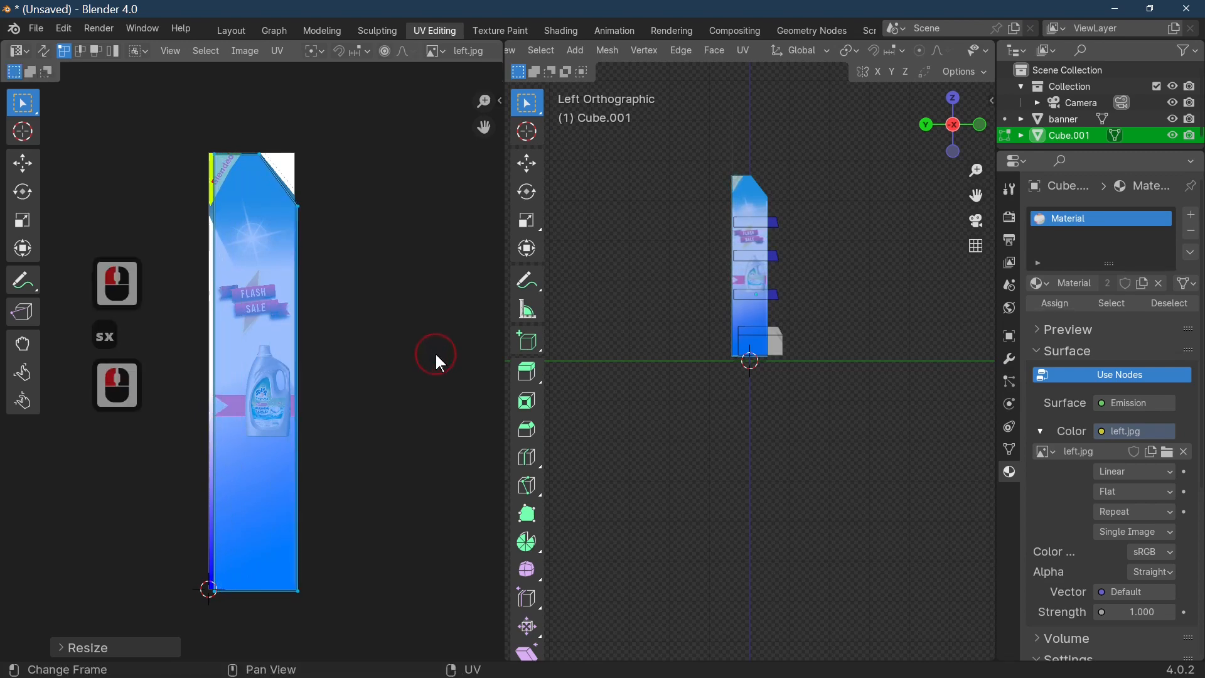
{"action": "key", "text": "g"}
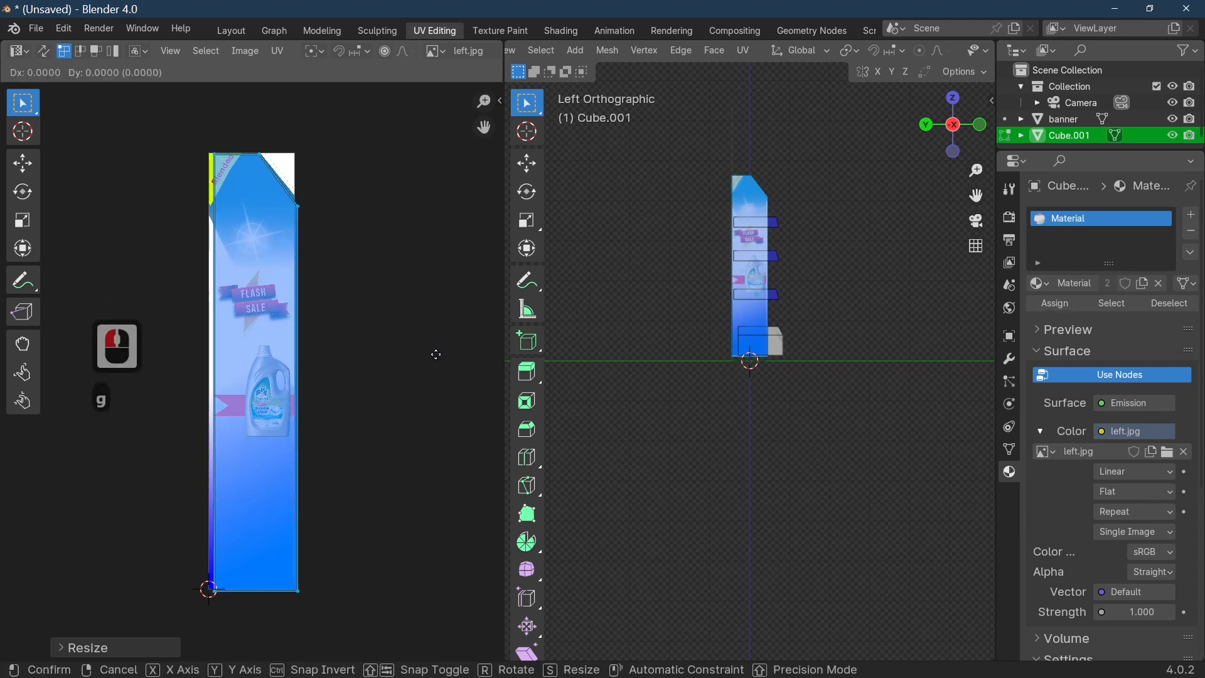
{"action": "left_click", "coordinate": [432, 353]}
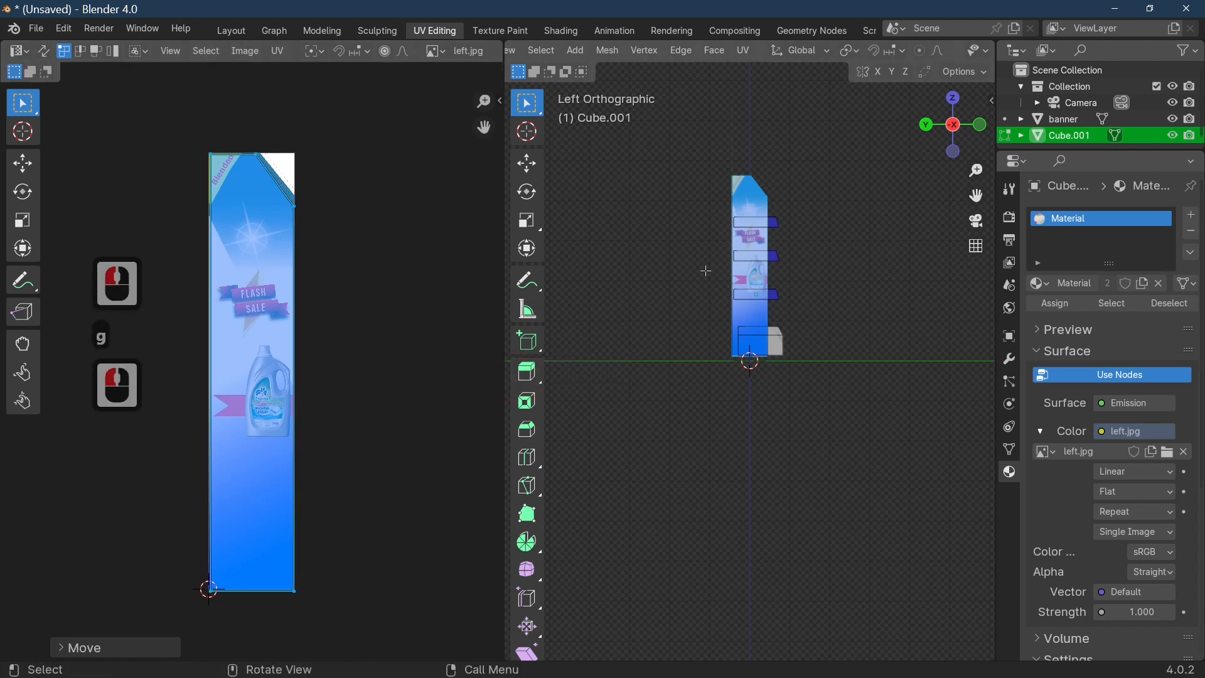
{"action": "scroll", "coordinate": [865, 269], "scroll_direction": "up", "scroll_amount": 2}
{"action": "key", "text": "Tab"}
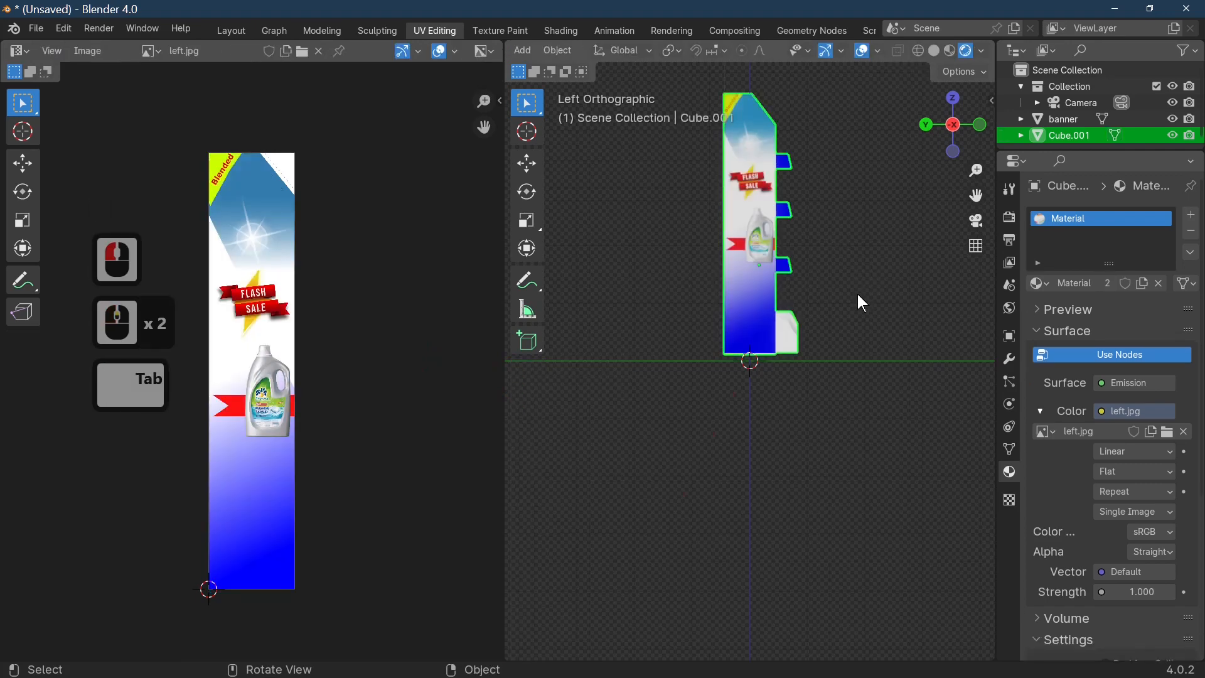
Add a second material slot holding Material.001 to the stand and enter Edit Mode.
{"action": "middle_click_drag", "start_coordinate": [857, 292], "coordinate": [801, 408]}
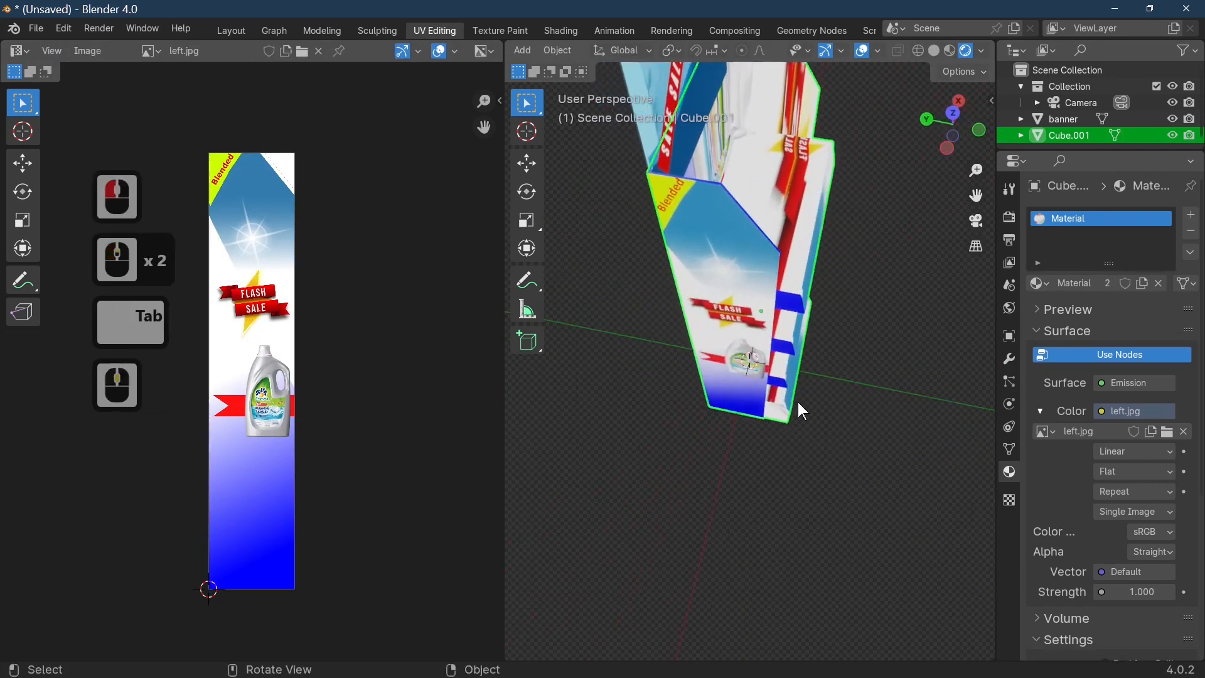
{"action": "middle_click_drag", "start_coordinate": [756, 267], "coordinate": [715, 231]}
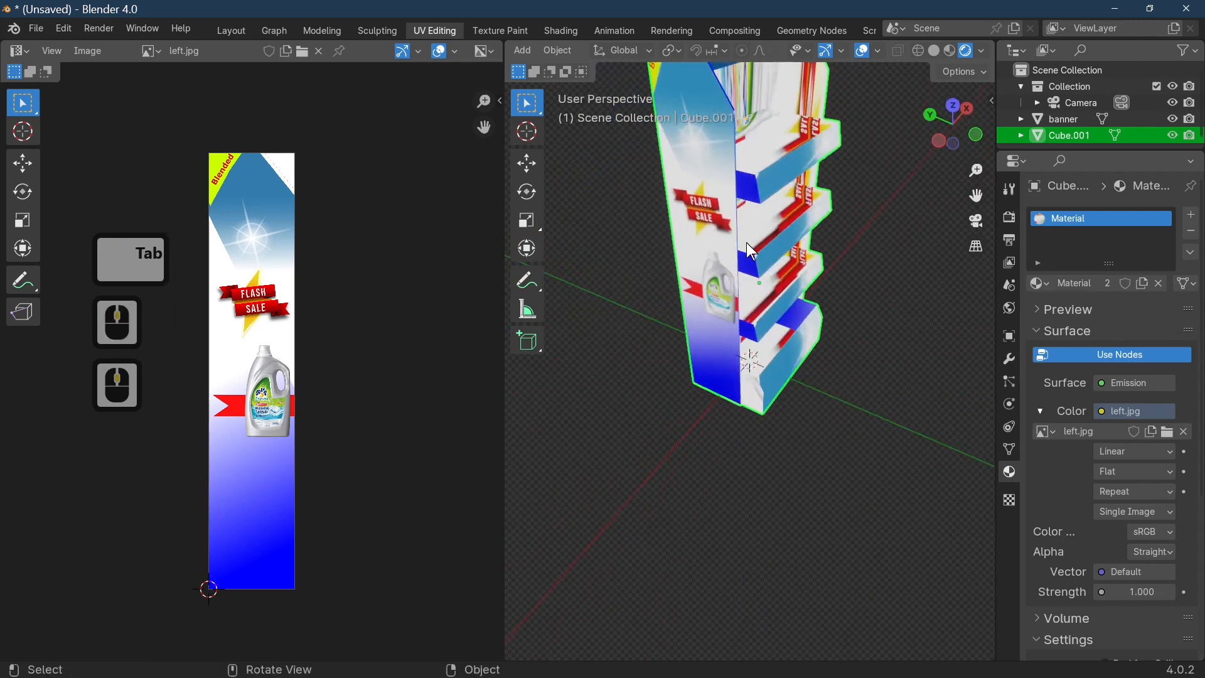
{"action": "scroll", "coordinate": [752, 252], "scroll_direction": "down", "scroll_amount": 2}
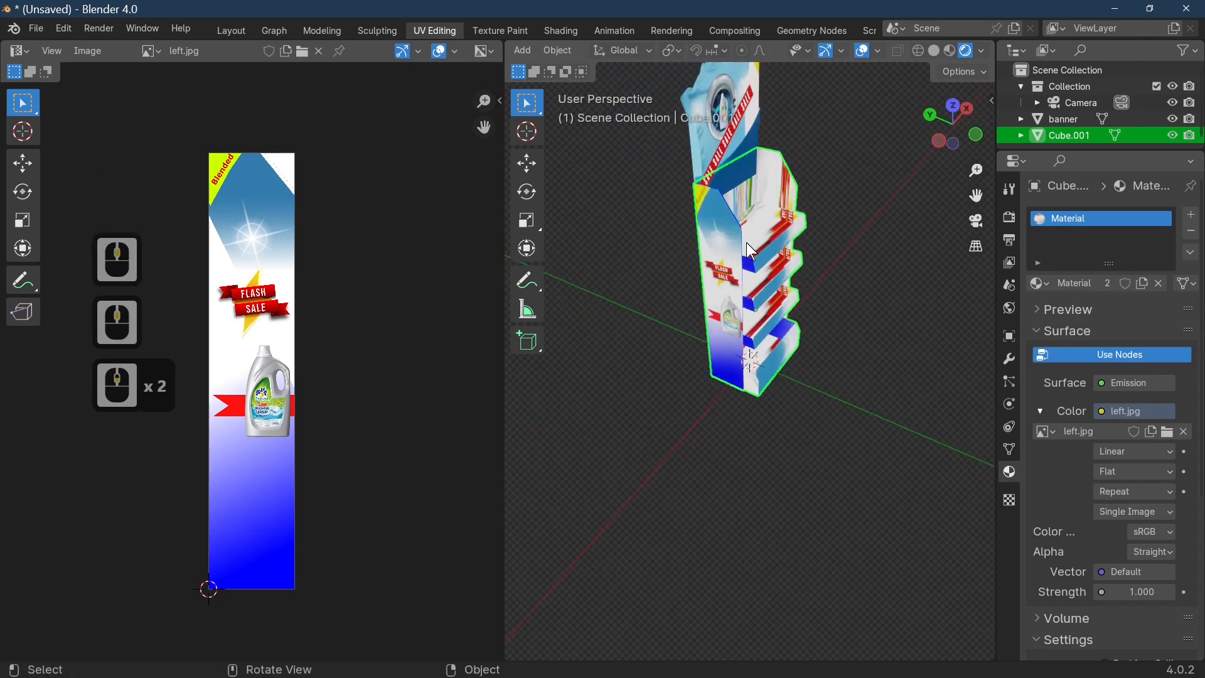
{"action": "left_click", "coordinate": [1192, 217]}
{"action": "left_click", "coordinate": [1039, 316]}
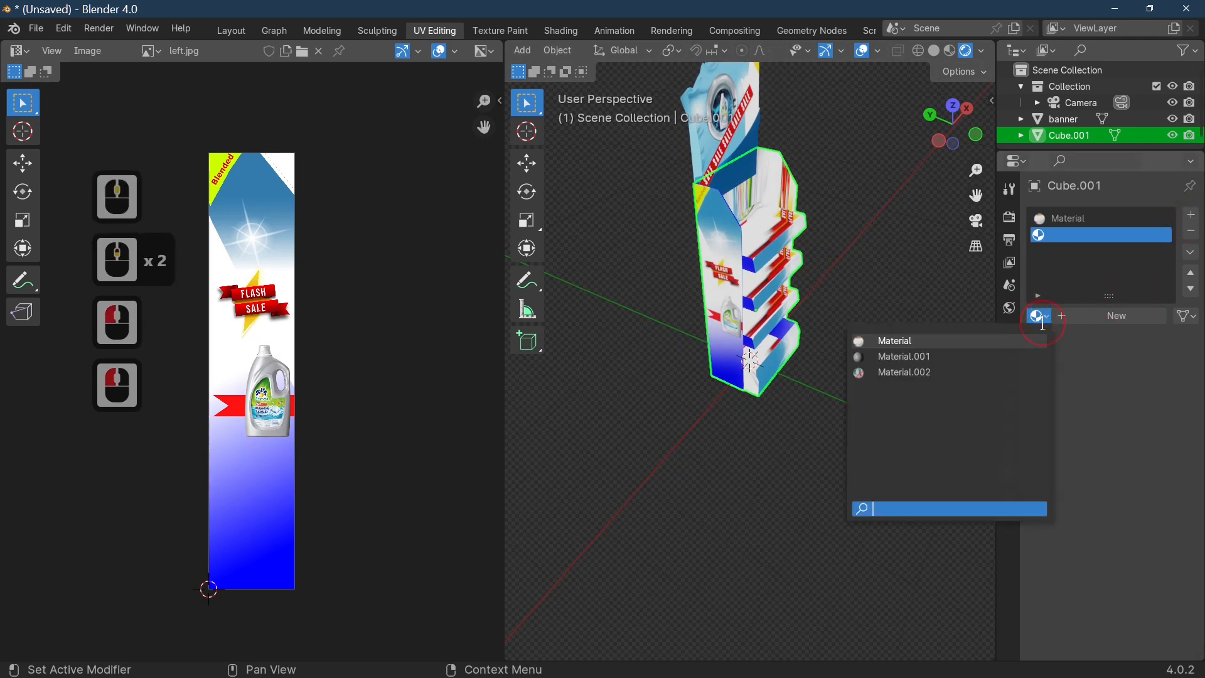
{"action": "left_click", "coordinate": [928, 357]}
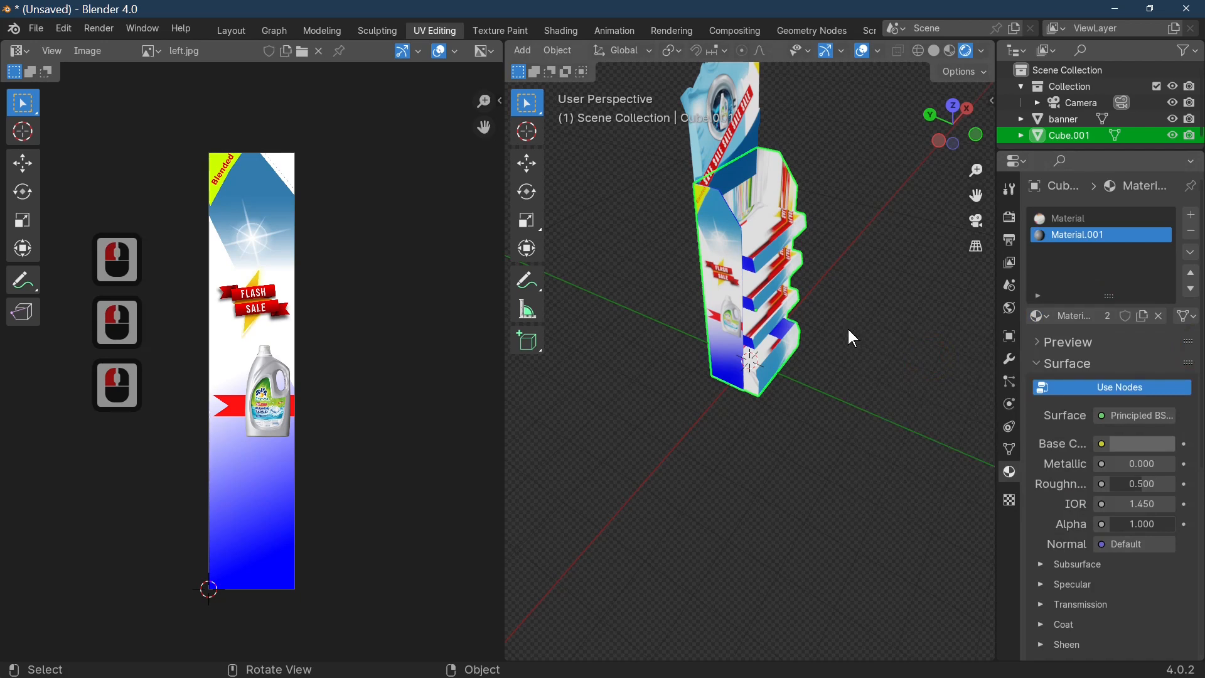
{"action": "key", "text": "Tab"}
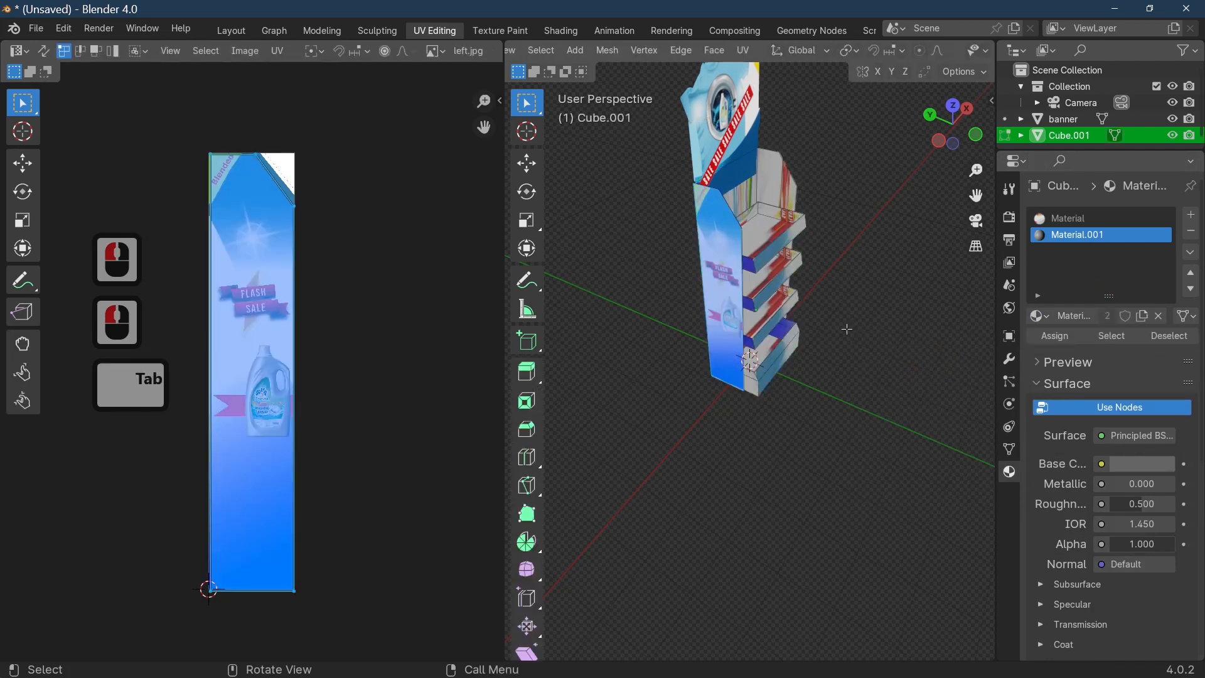
{"action": "key", "text": "s"}
{"action": "key", "text": "a"}
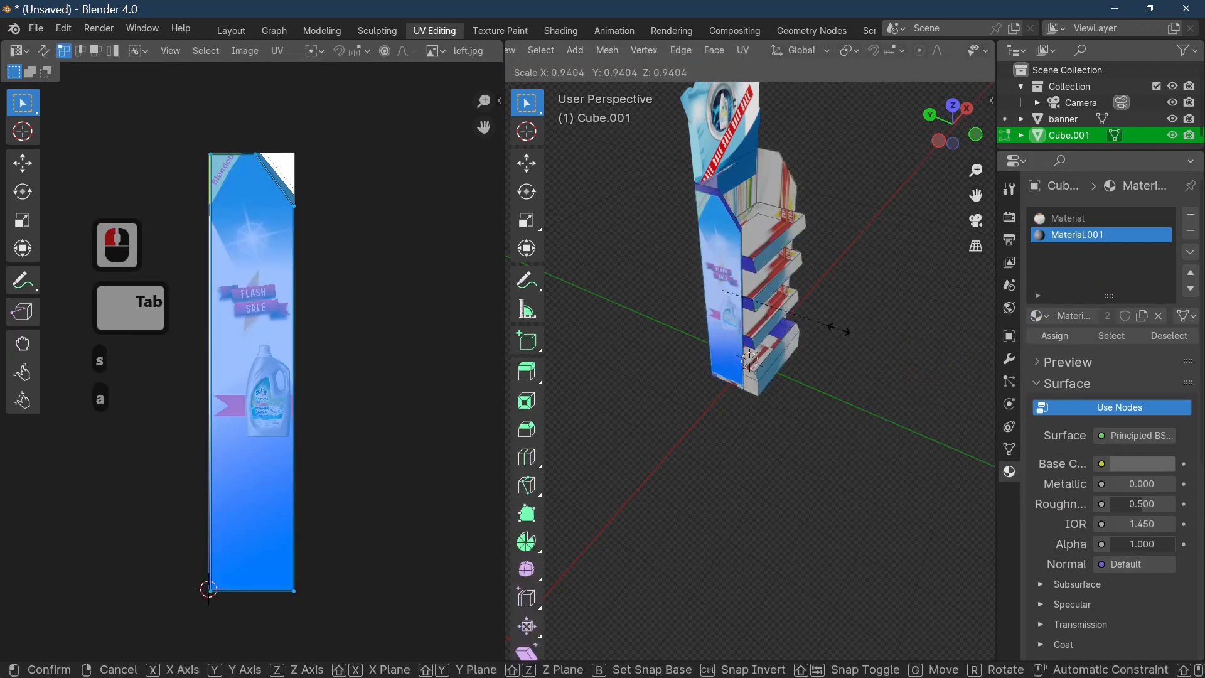
{"action": "left_click", "coordinate": [958, 338]}
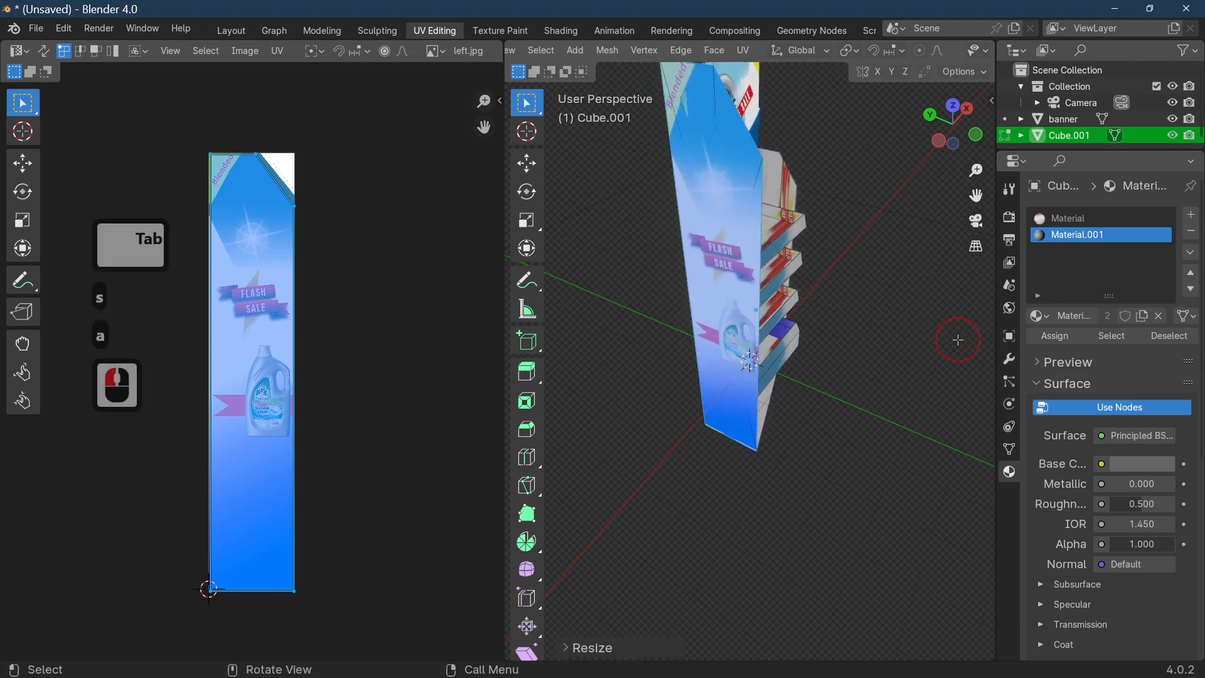
{"action": "key", "text": "ctrl+z"}
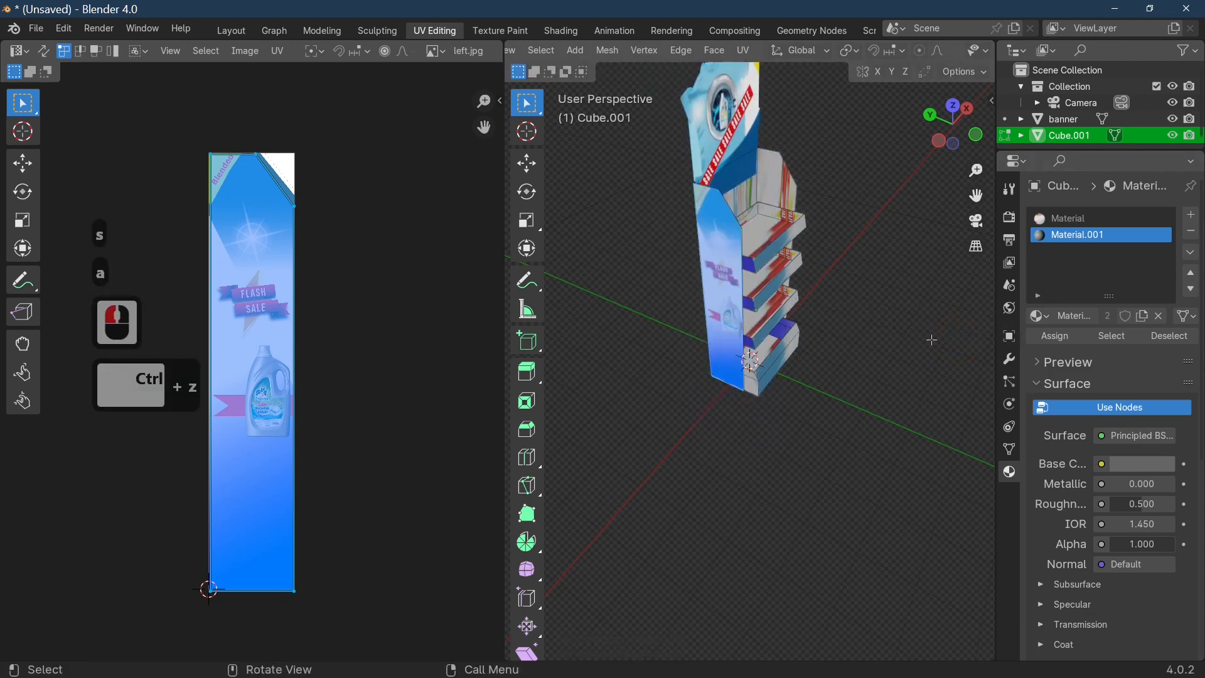
Select all of the stand's geometry and assign Material.001 to it.
{"action": "key", "text": "a"}
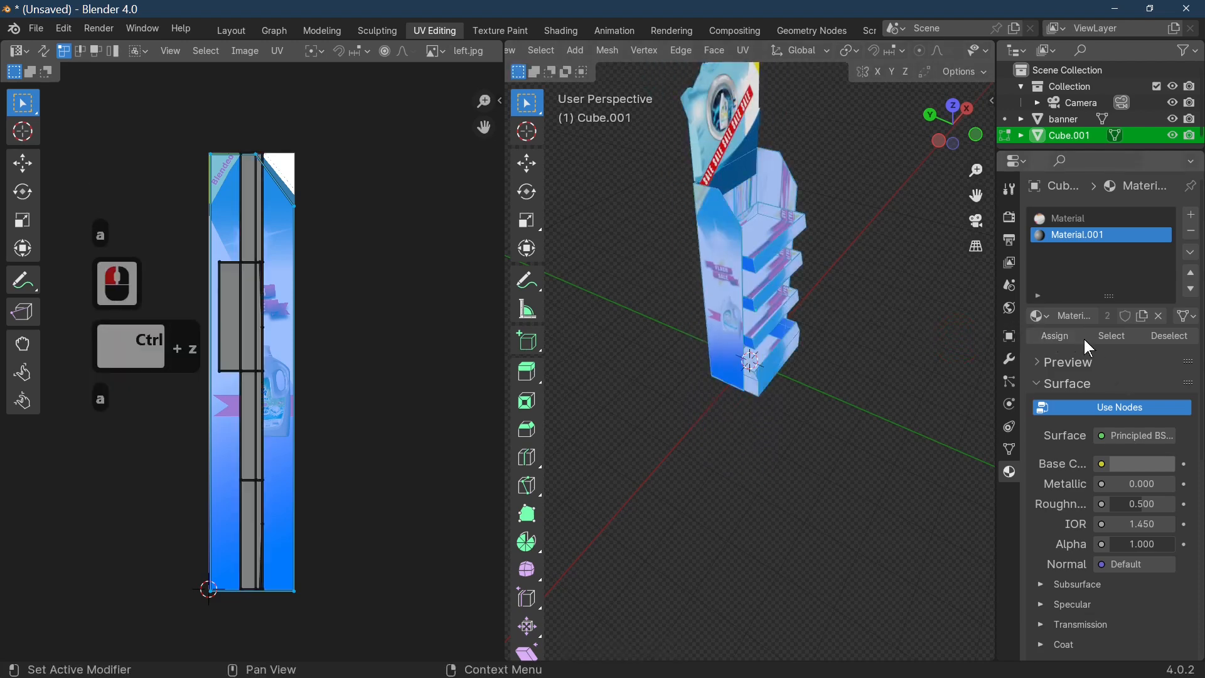
{"action": "left_click", "coordinate": [1065, 340]}
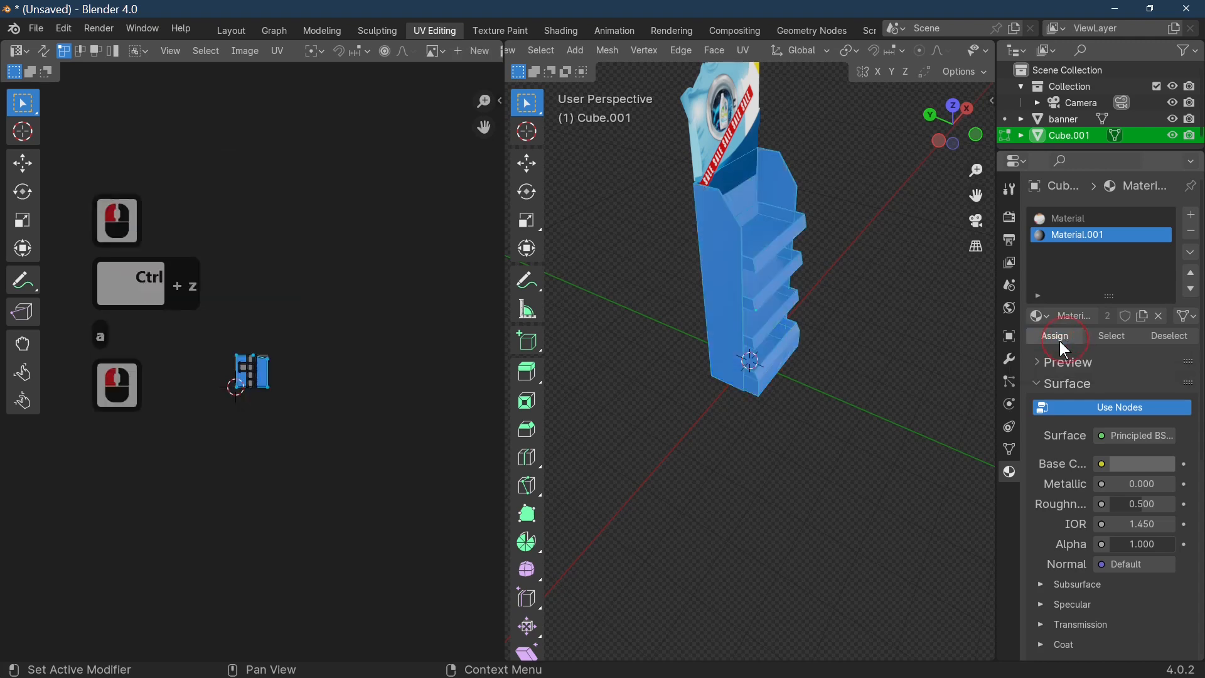
Select only the stand's left side face in Edit Mode and display left.jpg in the UV editor.
{"action": "key", "text": "Tab"}
{"action": "scroll", "coordinate": [834, 377], "scroll_direction": "up", "scroll_amount": 2}
{"action": "middle_click_drag", "start_coordinate": [834, 377], "coordinate": [764, 342]}
{"action": "left_click", "coordinate": [758, 307]}
{"action": "key", "text": "Tab"}
{"action": "left_click", "coordinate": [722, 270]}
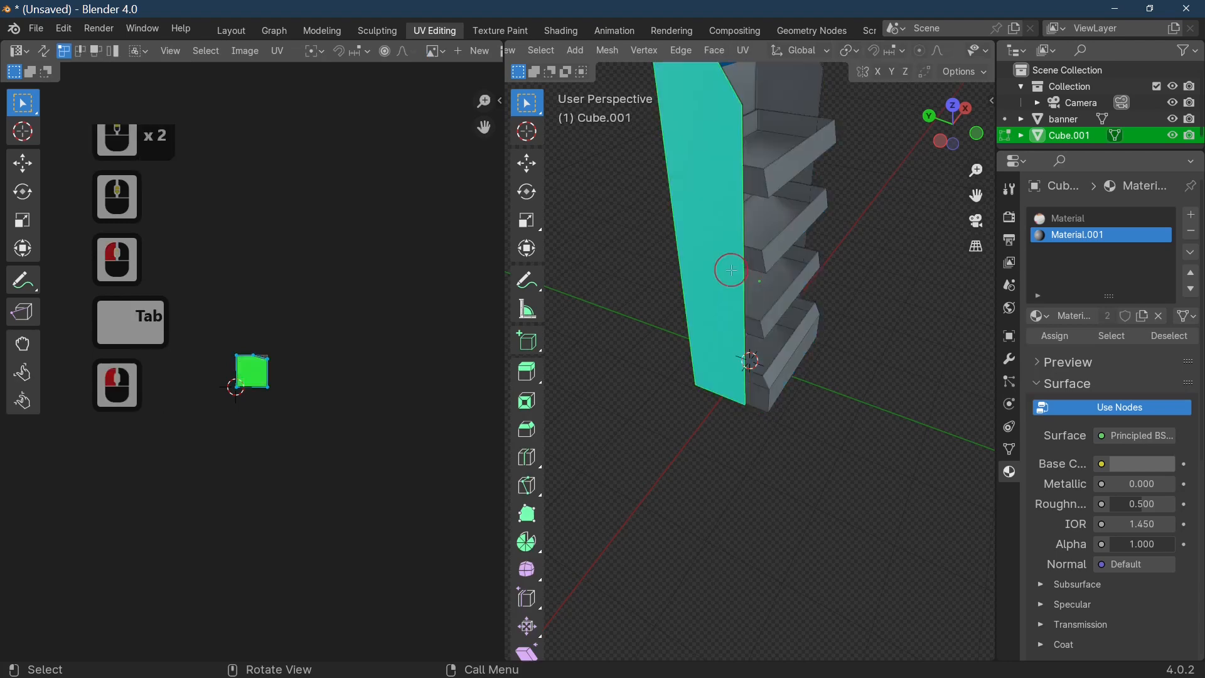
{"action": "scroll", "coordinate": [807, 327], "scroll_direction": "down", "scroll_amount": 3}
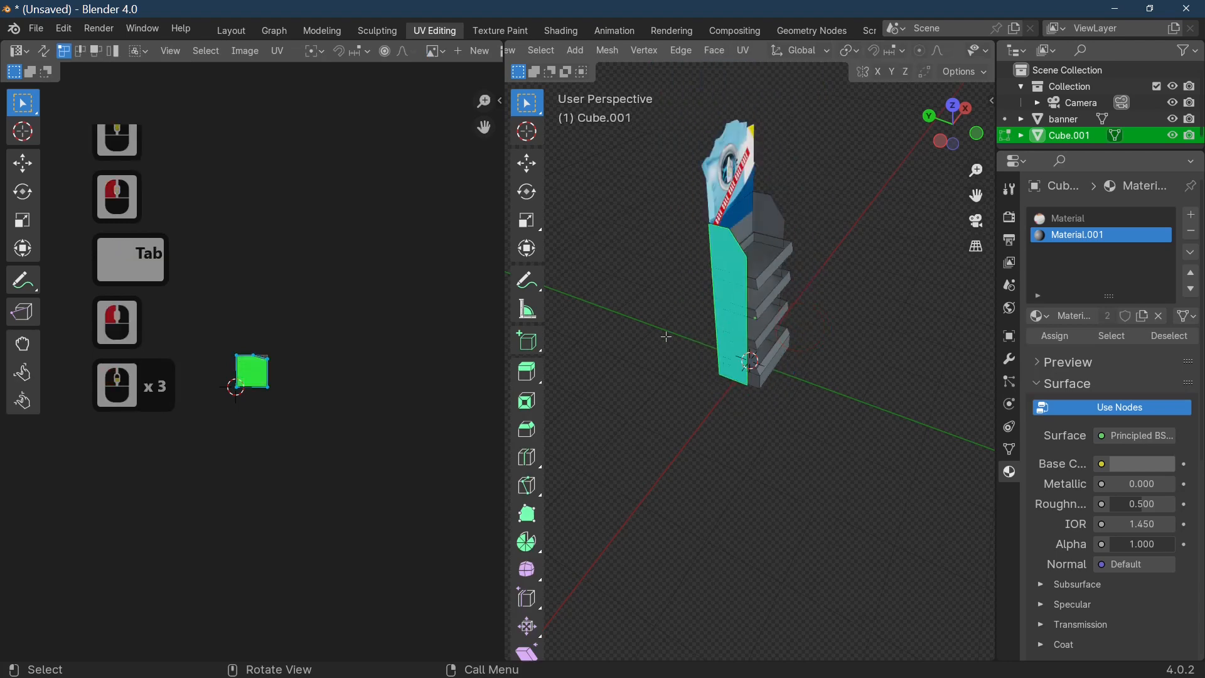
{"action": "left_click", "coordinate": [439, 53]}
{"action": "left_click", "coordinate": [487, 78]}
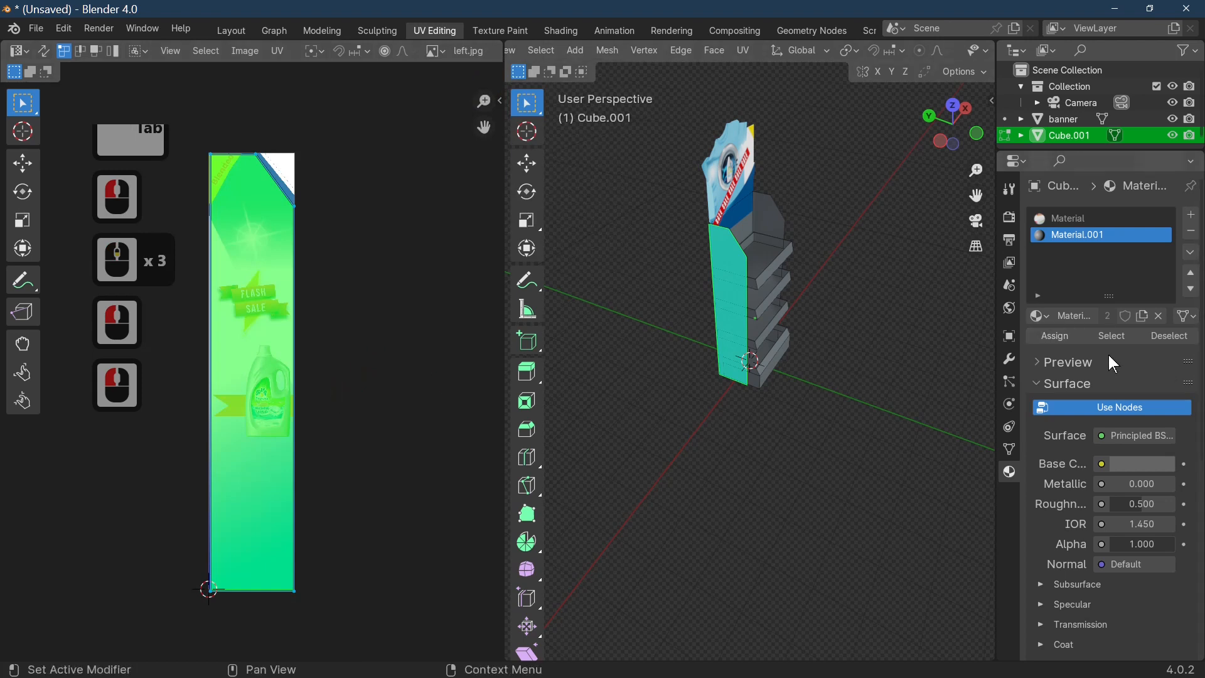
Rename the stand's first material to "left", assign it to the selected side face, and return to Object Mode.
{"action": "left_click", "coordinate": [1068, 342]}
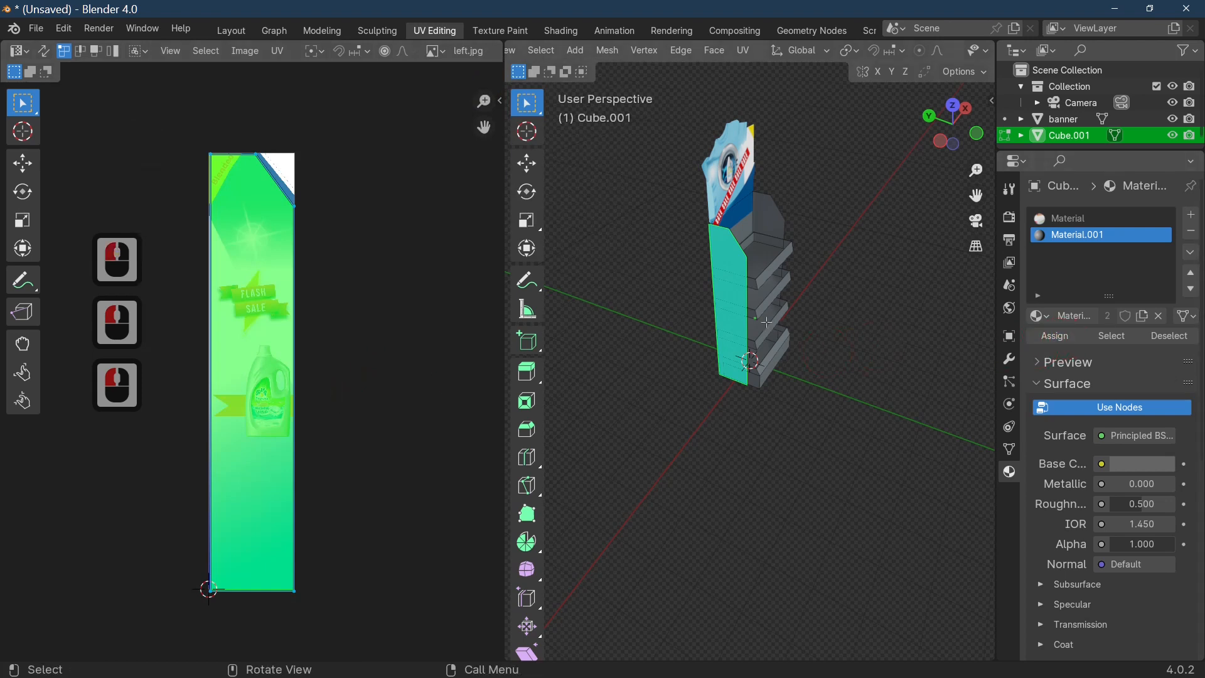
{"action": "left_click", "coordinate": [1056, 220]}
{"action": "left_click", "coordinate": [1061, 307]}
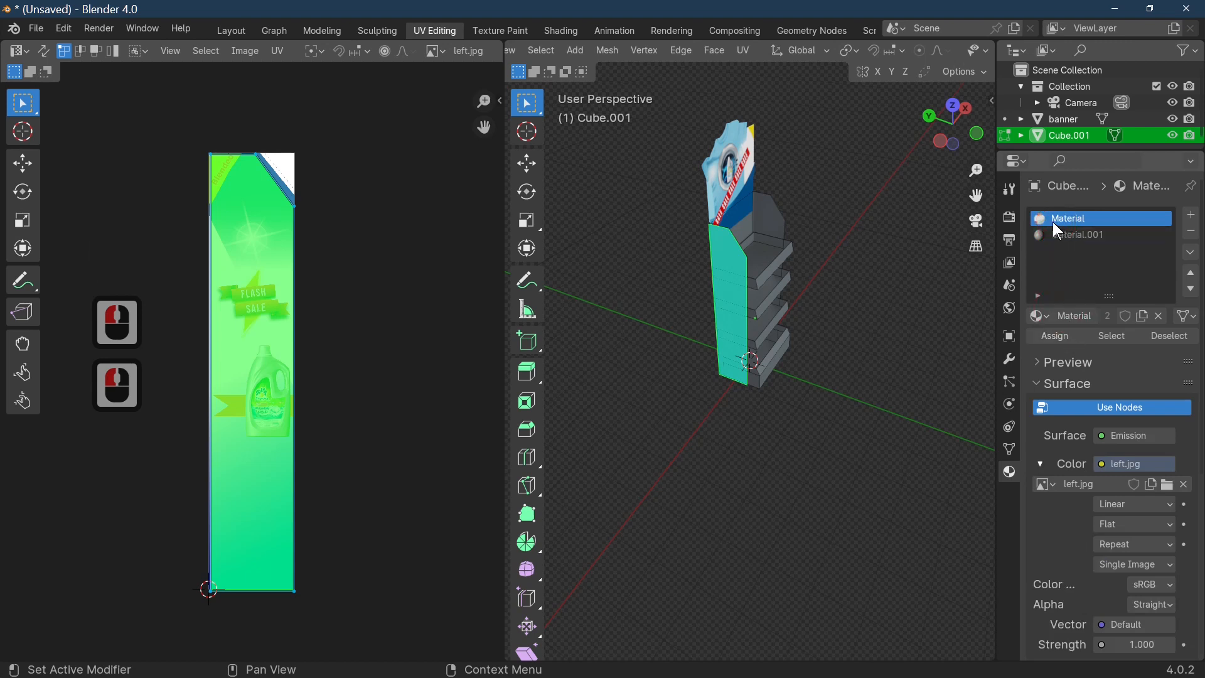
{"action": "double_click", "coordinate": [1079, 217]}
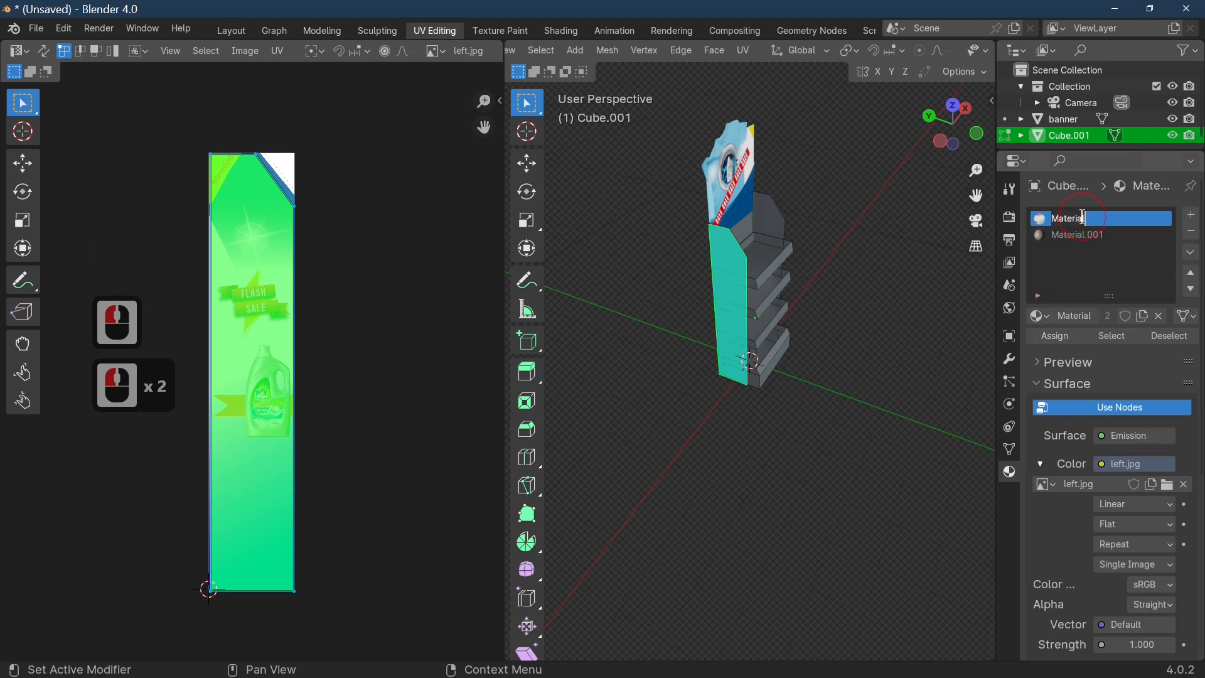
{"action": "type", "text": "left"}
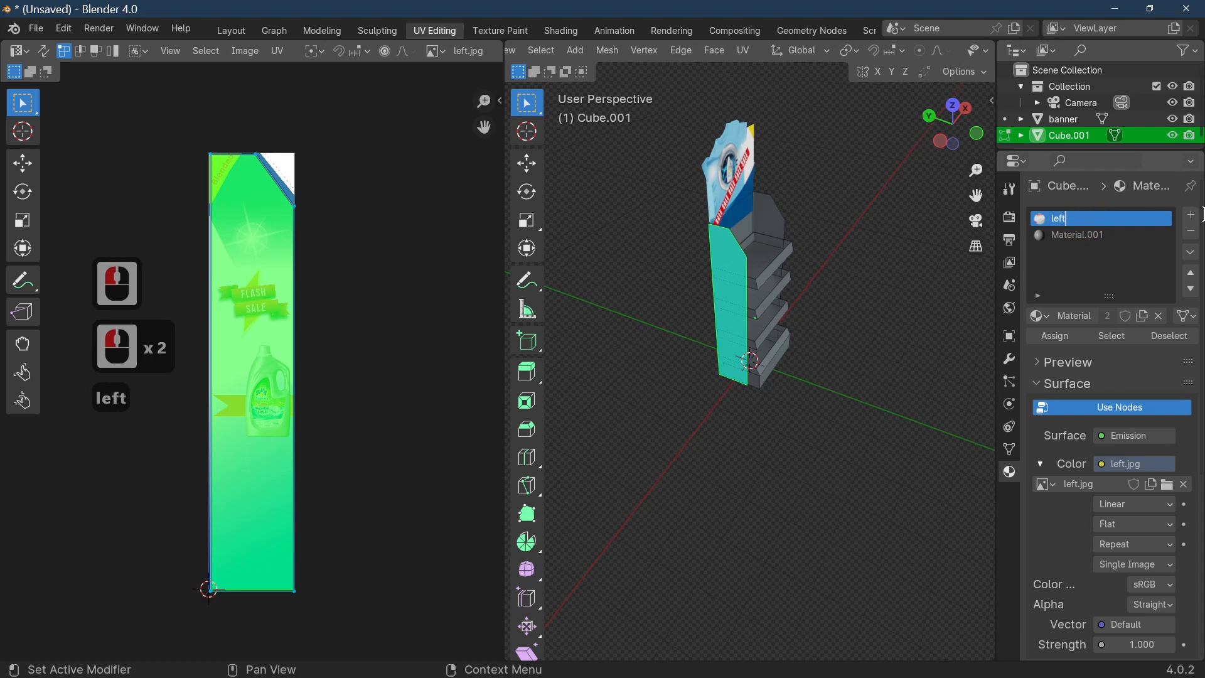
{"action": "double_click", "coordinate": [1080, 218]}
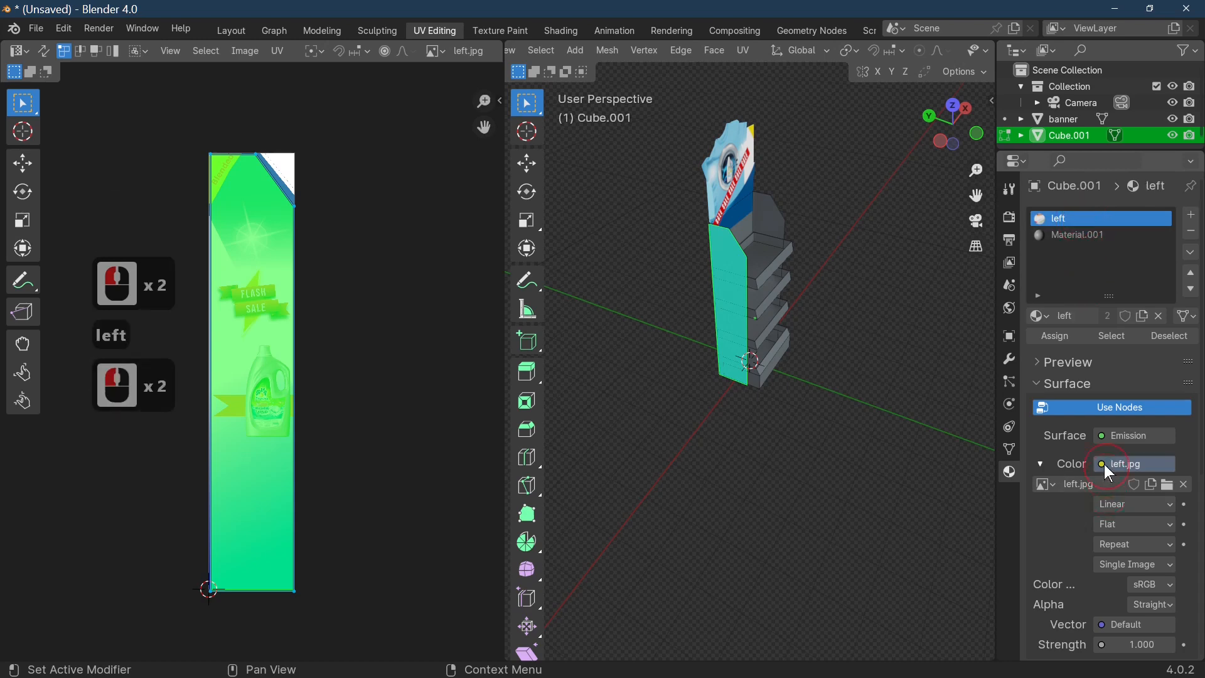
{"action": "left_click", "coordinate": [1057, 337]}
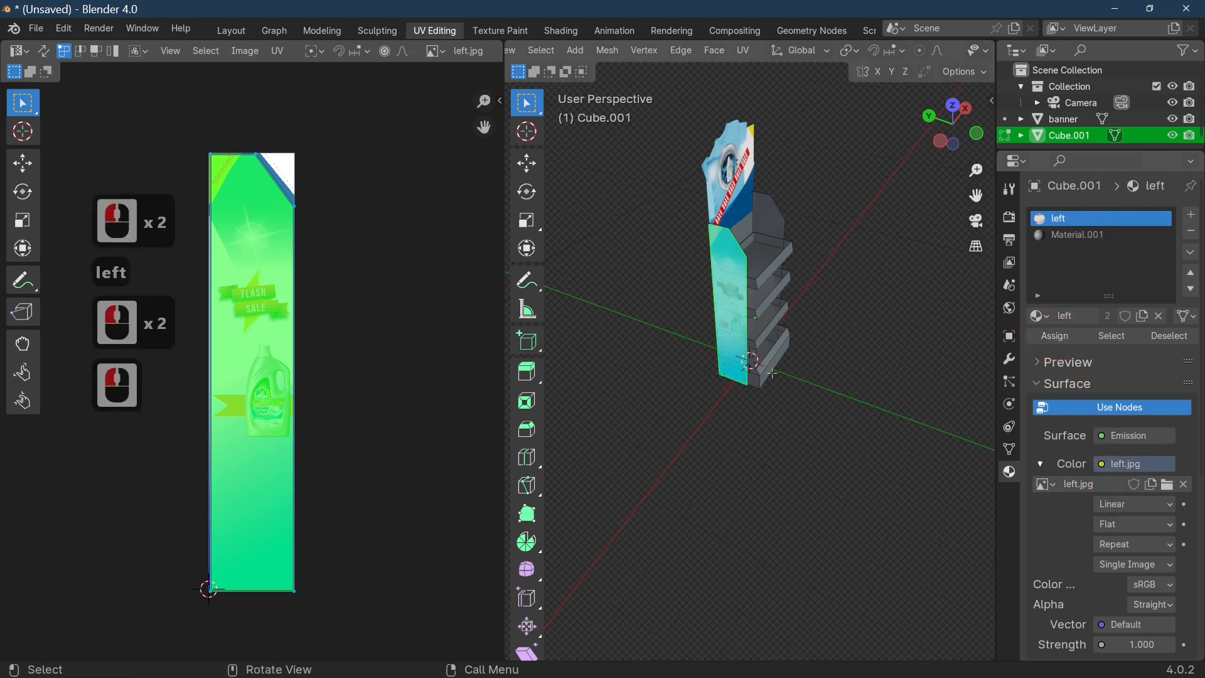
{"action": "scroll", "coordinate": [850, 349], "scroll_direction": "up", "scroll_amount": 3}
{"action": "key", "text": "Tab"}
Select the stand's opposite side face in Edit Mode and unwrap it with Project from View in the right orthographic view.
{"action": "scroll", "coordinate": [781, 343], "scroll_direction": "down", "scroll_amount": 3}
{"action": "middle_click_drag", "start_coordinate": [781, 343], "coordinate": [991, 327]}
{"action": "scroll", "coordinate": [827, 322], "scroll_direction": "up", "scroll_amount": 5}
{"action": "scroll", "coordinate": [847, 404], "scroll_direction": "down", "scroll_amount": 2}
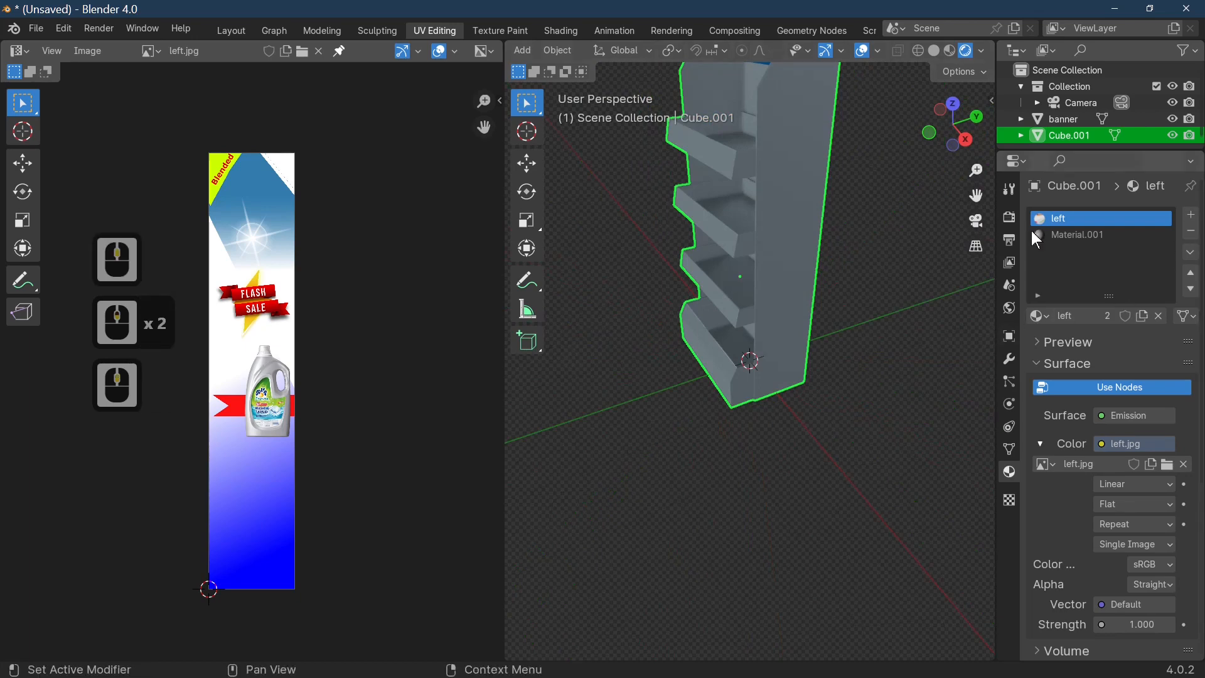
{"action": "left_click", "coordinate": [826, 254]}
{"action": "scroll", "coordinate": [825, 260], "scroll_direction": "down", "scroll_amount": 2}
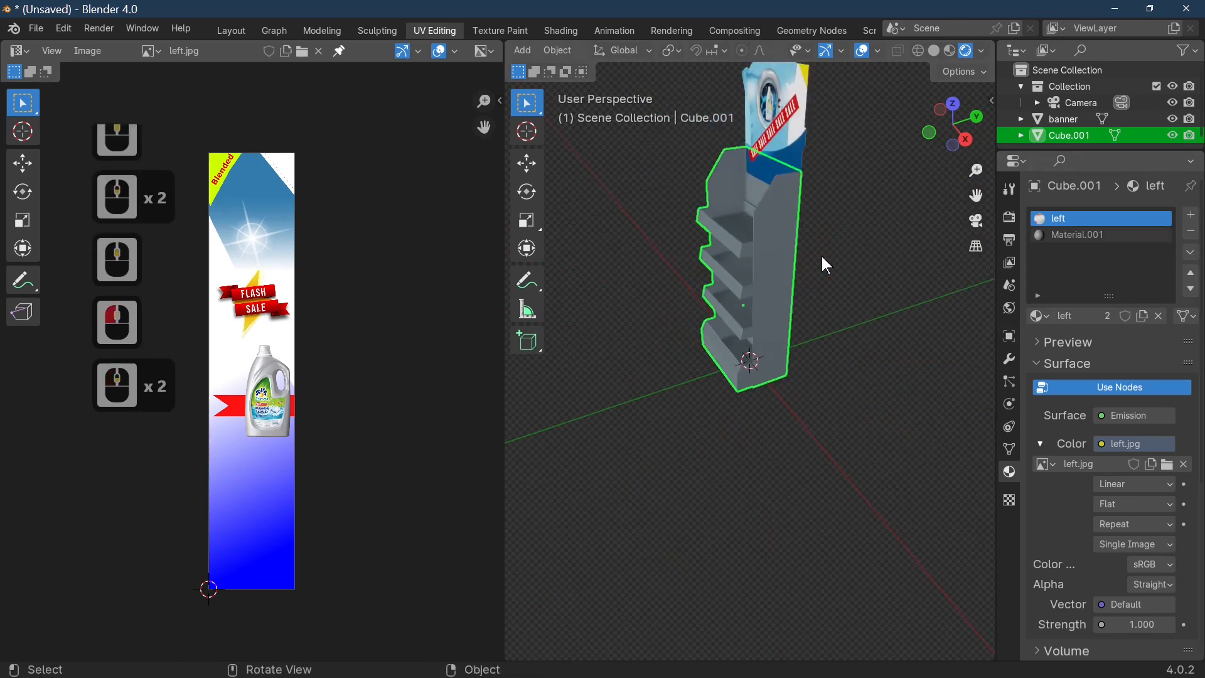
{"action": "key", "text": "Tab"}
{"action": "left_click", "coordinate": [785, 252]}
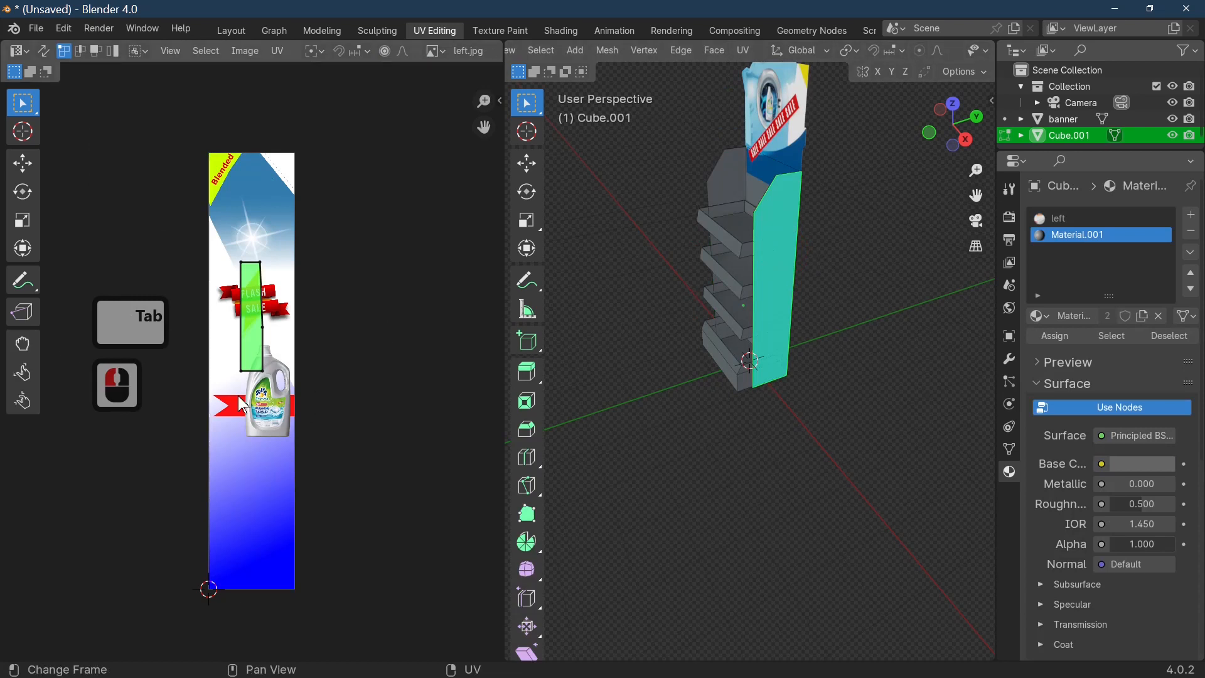
{"action": "key", "text": "3"}
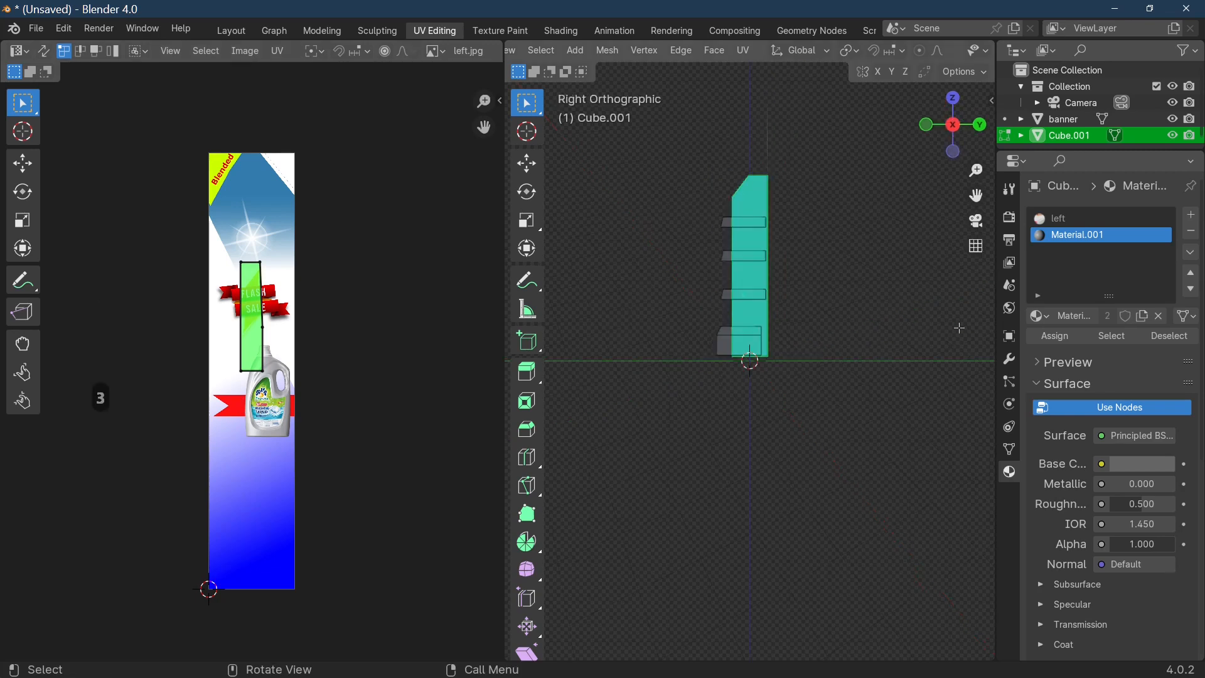
{"action": "key", "text": "u"}
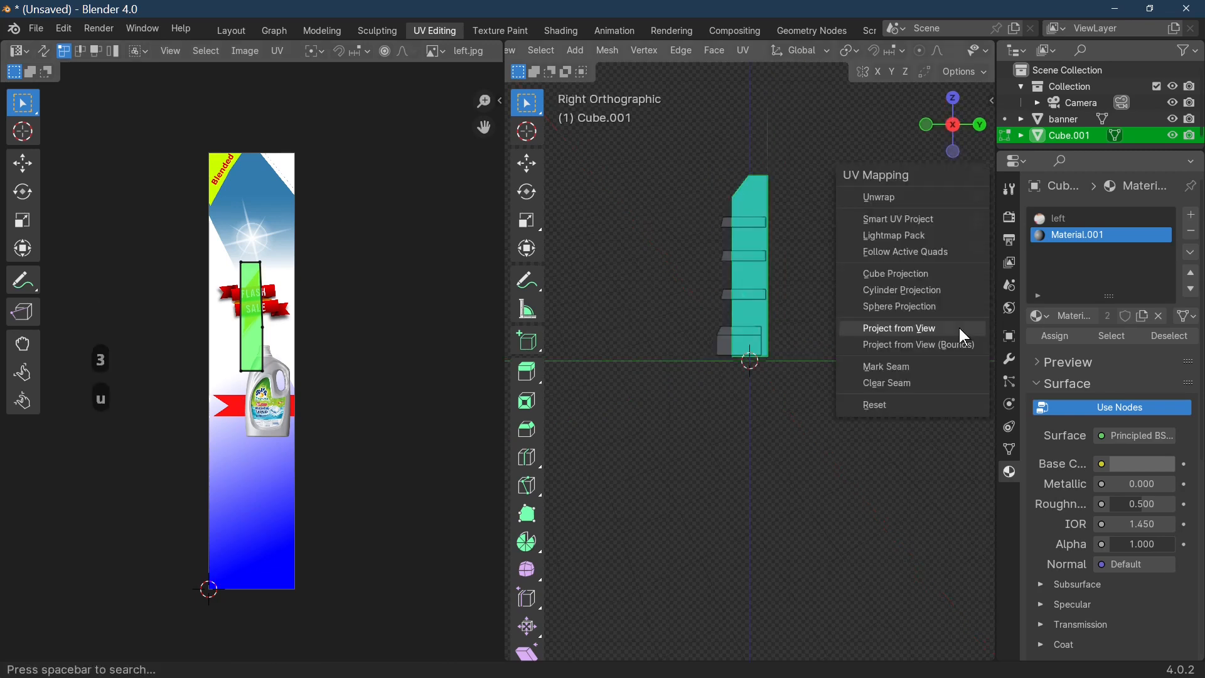
{"action": "left_click", "coordinate": [960, 329]}
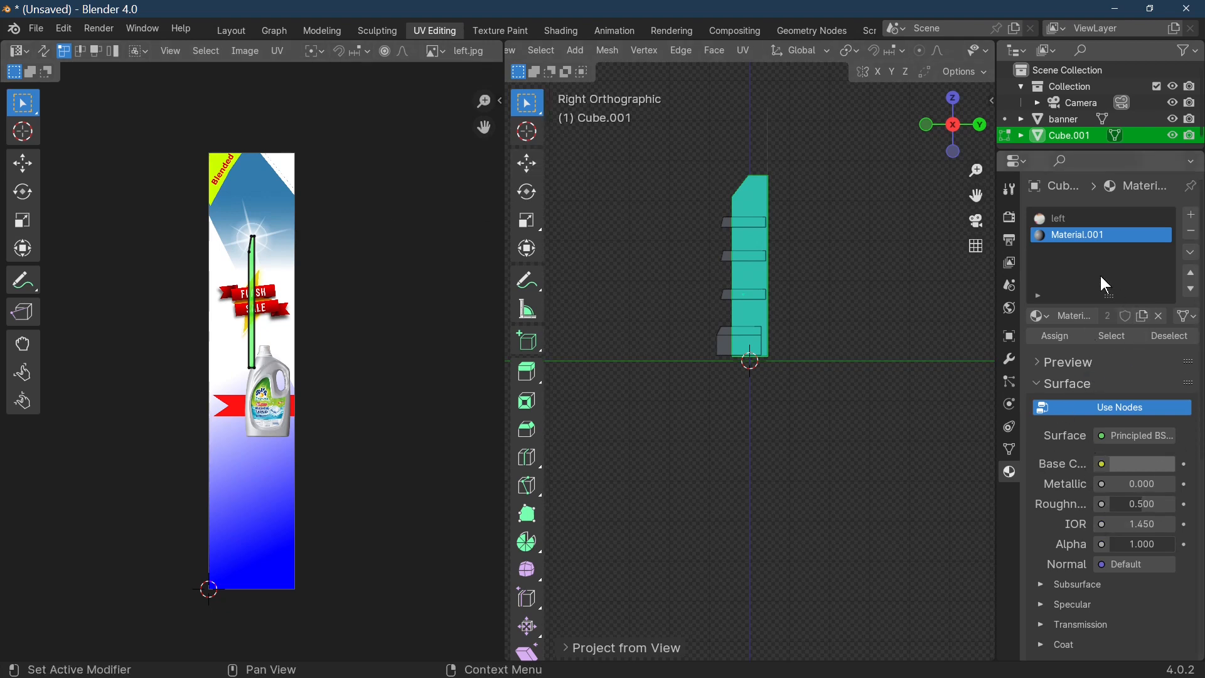
Add a third material slot with a new material using an Emission surface and an Image Texture as its color.
{"action": "left_click", "coordinate": [1192, 216]}
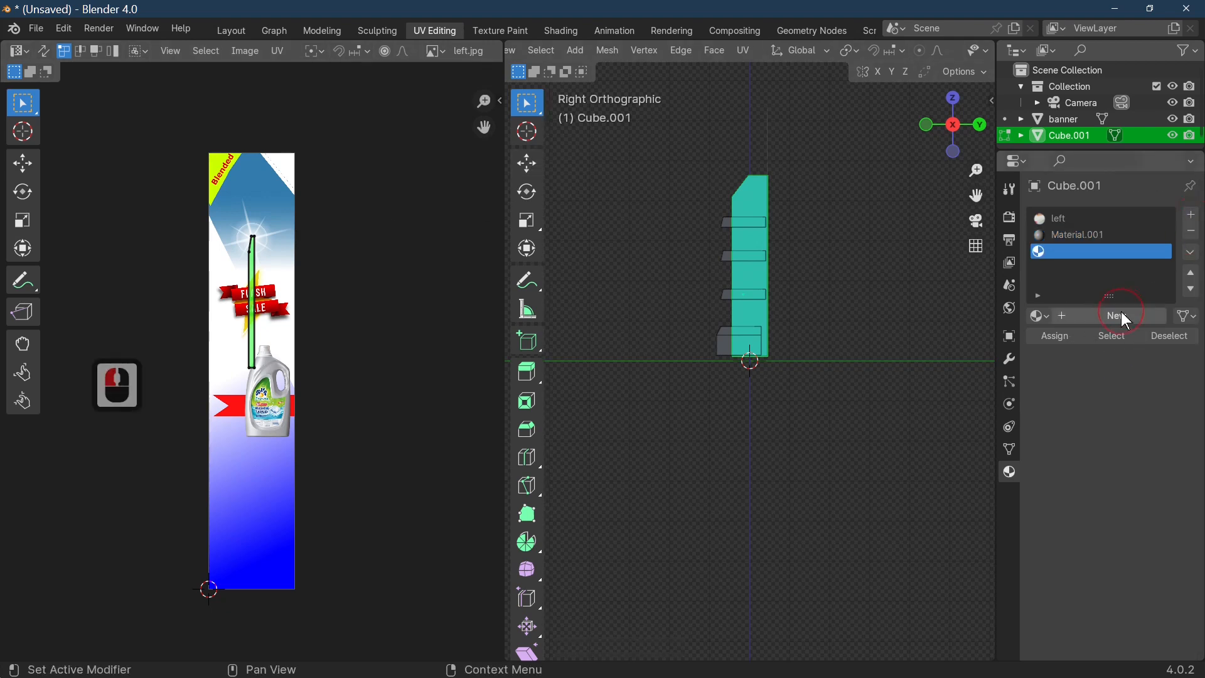
{"action": "left_click", "coordinate": [1122, 315]}
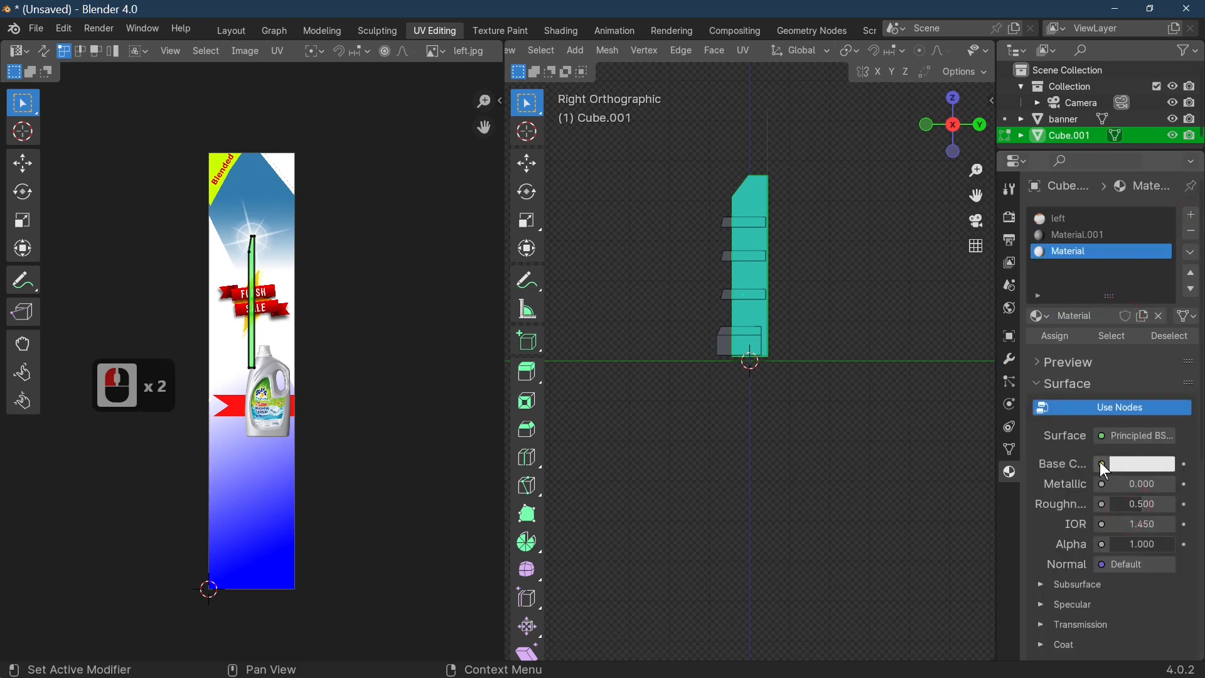
{"action": "left_click", "coordinate": [1102, 435]}
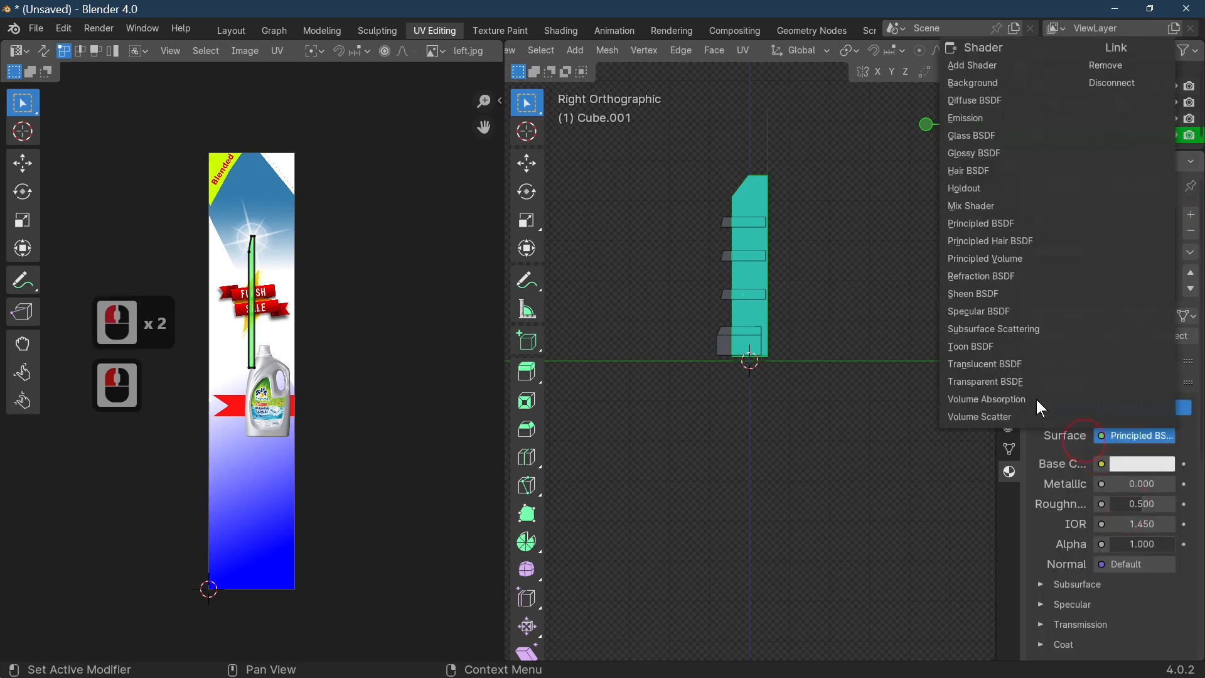
{"action": "left_click", "coordinate": [997, 115]}
{"action": "left_click", "coordinate": [1105, 466]}
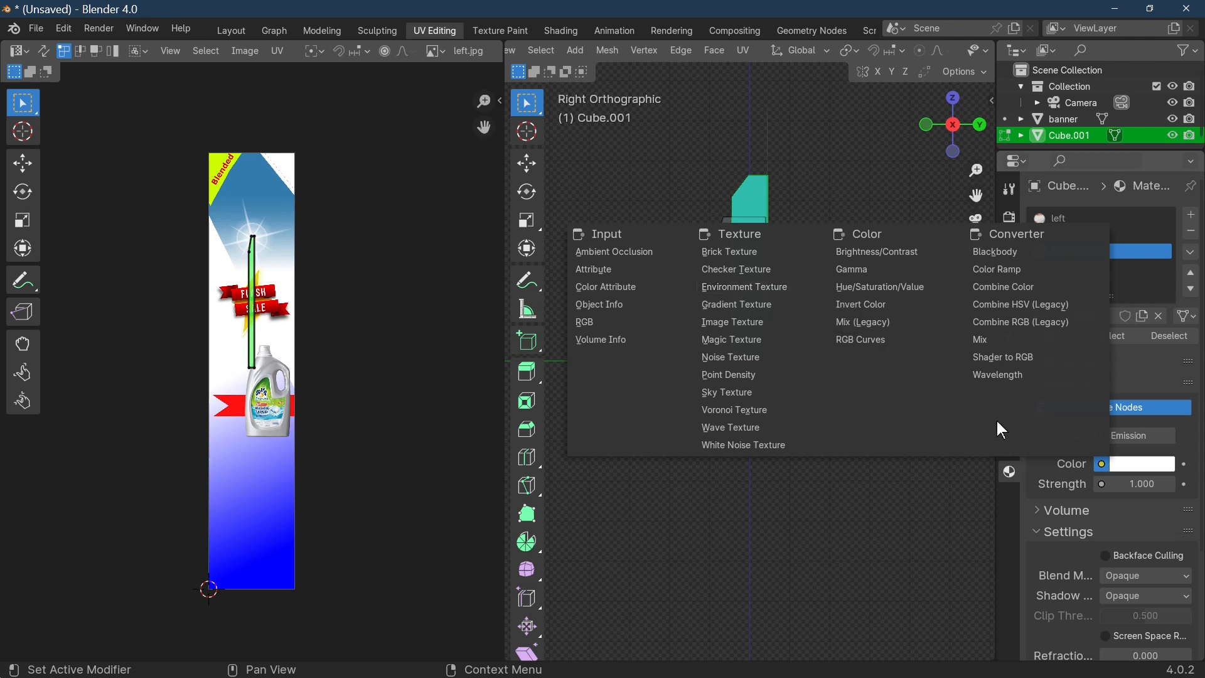
{"action": "left_click", "coordinate": [766, 321]}
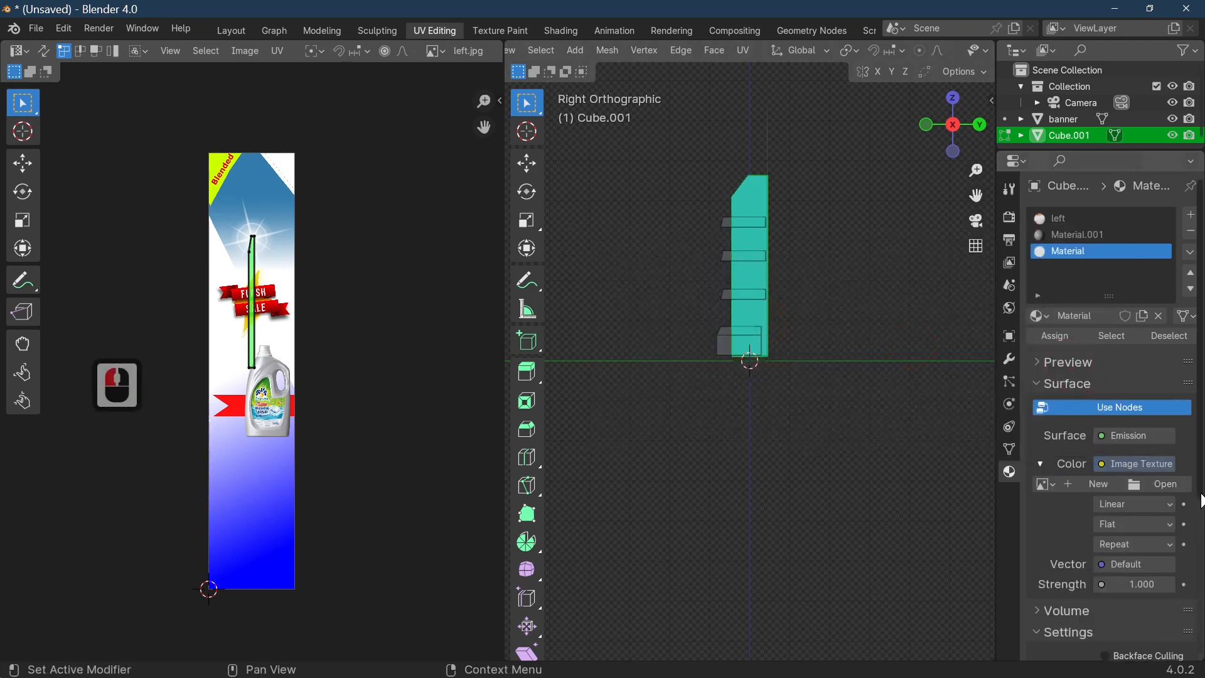
Load right.jpg from the "0 cardboard stand" folder into the new material's image texture.
{"action": "left_click", "coordinate": [1154, 489]}
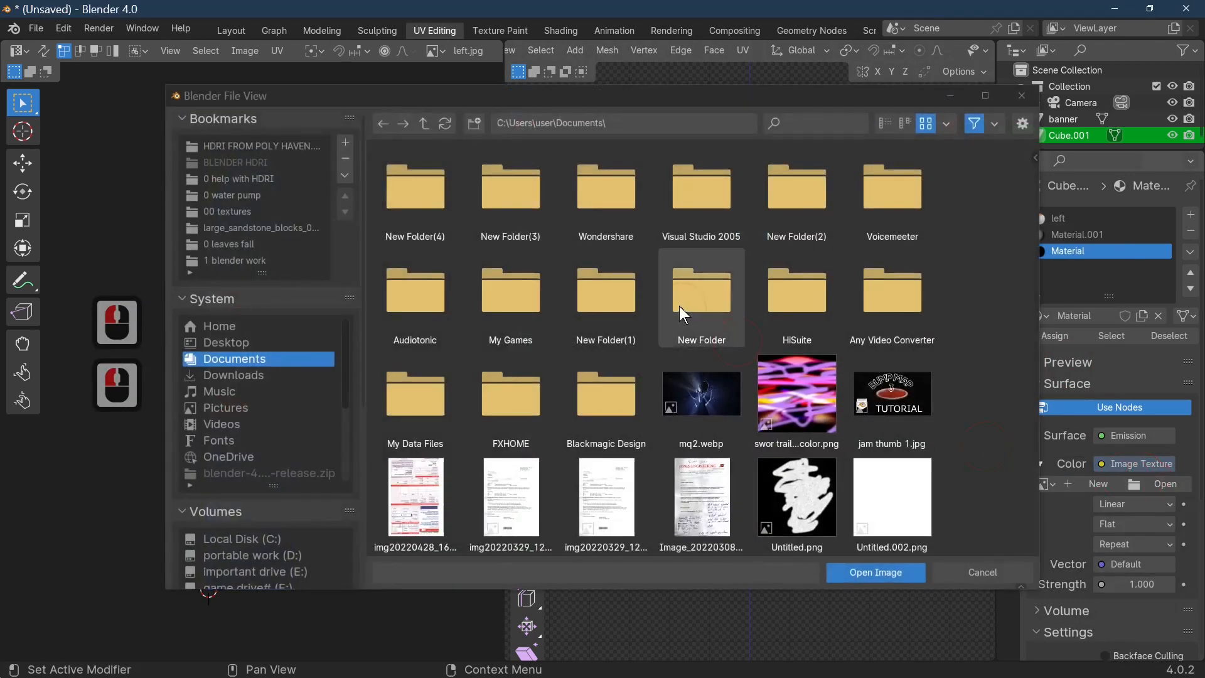
{"action": "scroll", "coordinate": [267, 555], "scroll_direction": "down", "scroll_amount": 5}
{"action": "scroll", "coordinate": [267, 555], "scroll_direction": "down", "scroll_amount": 4}
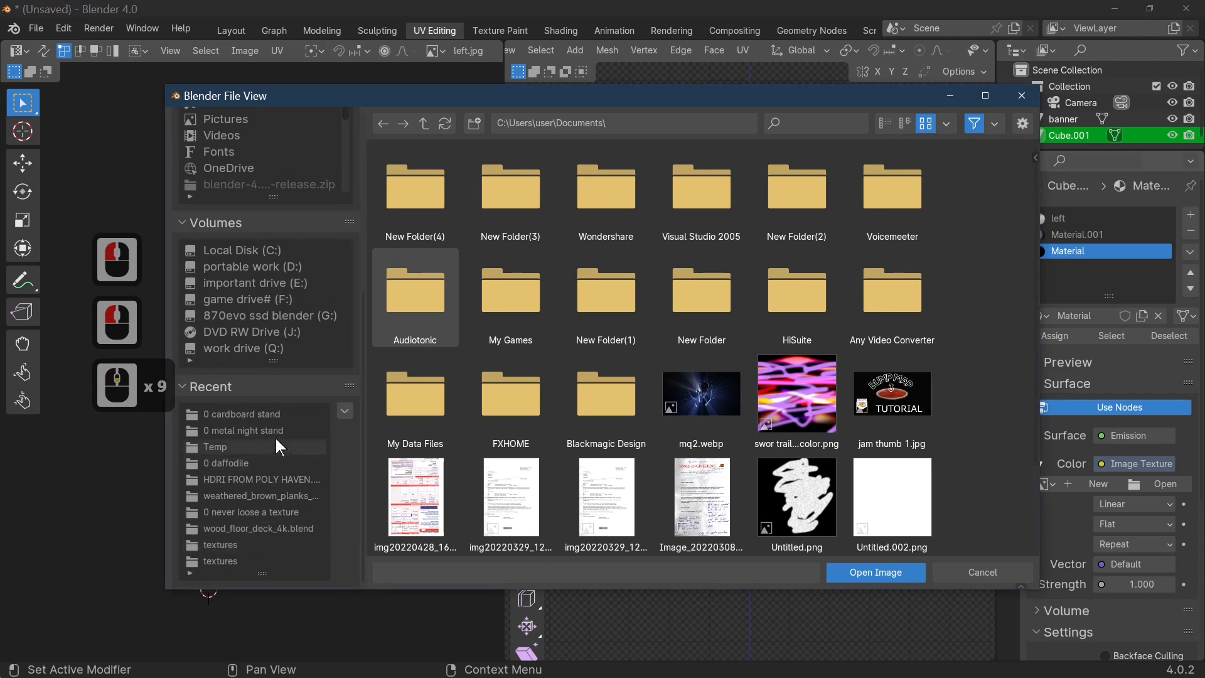
{"action": "double_click", "coordinate": [245, 414]}
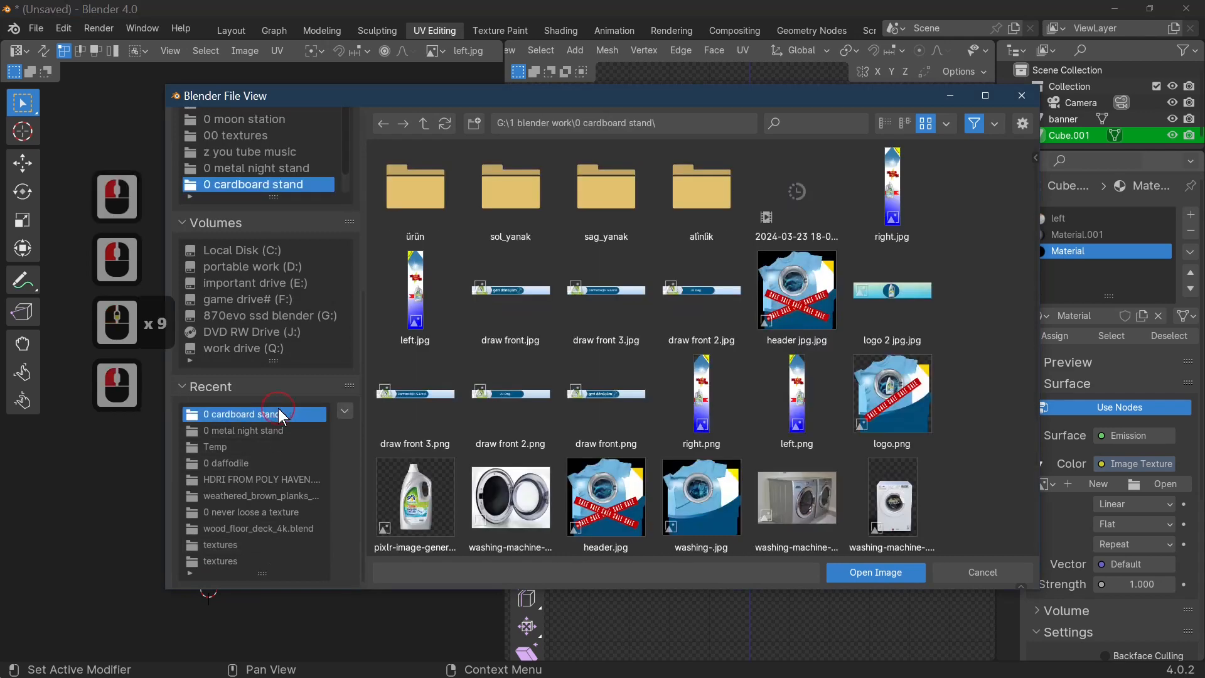
{"action": "double_click", "coordinate": [890, 200]}
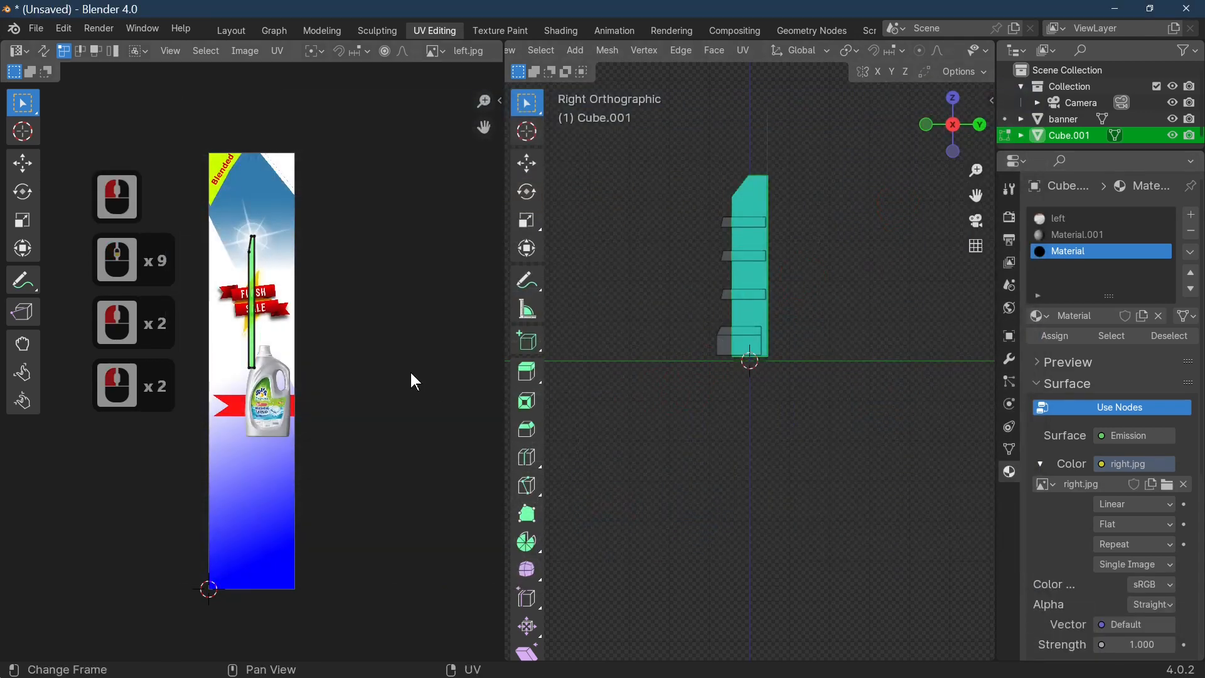
Display right.jpg in the UV editor and rename the new material to "right".
{"action": "left_click", "coordinate": [441, 52]}
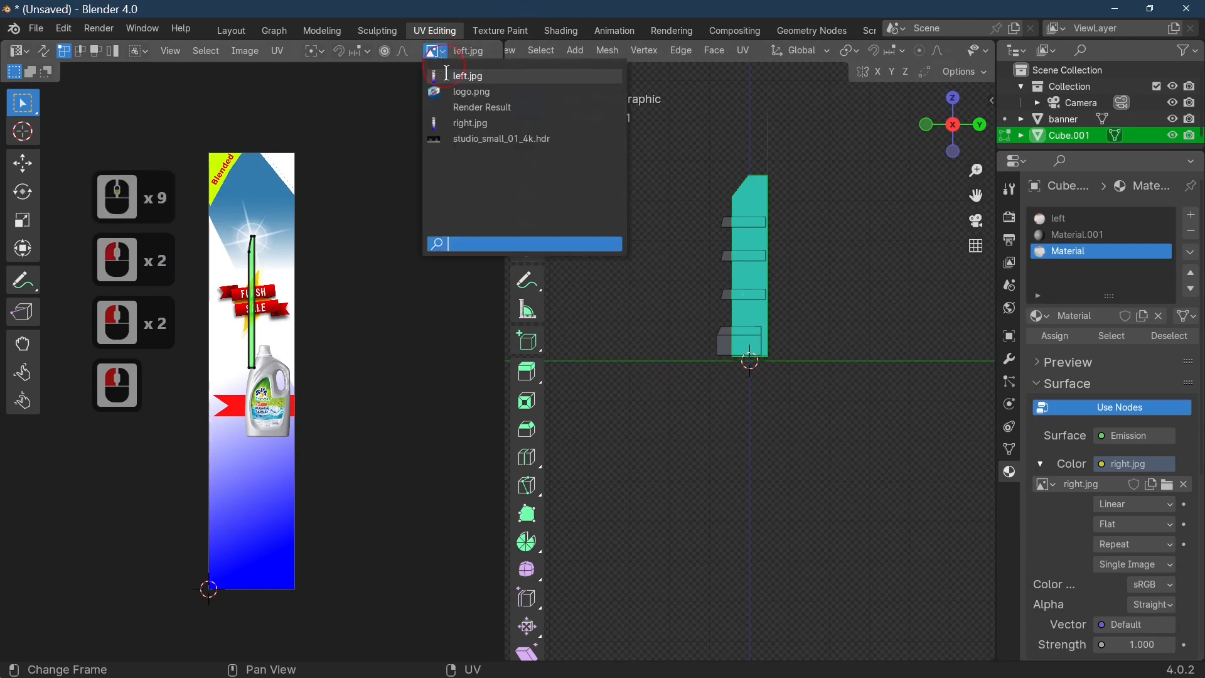
{"action": "left_click", "coordinate": [500, 121]}
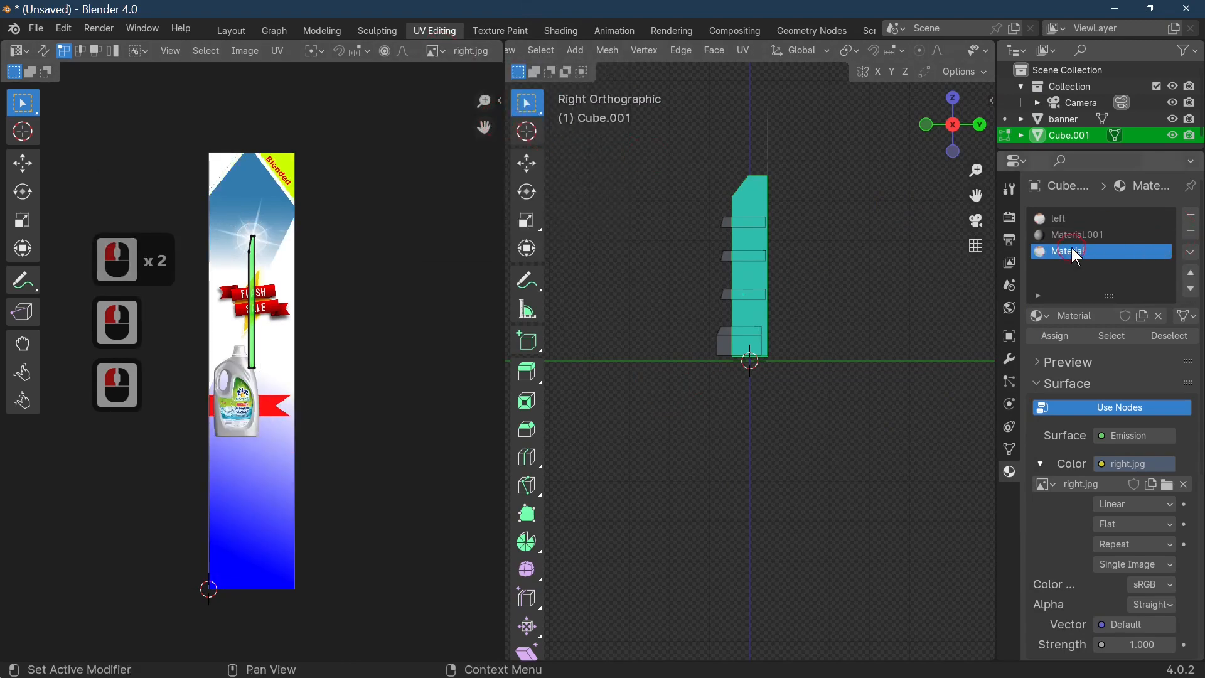
{"action": "double_click", "coordinate": [1092, 250]}
{"action": "type", "text": "ri"}
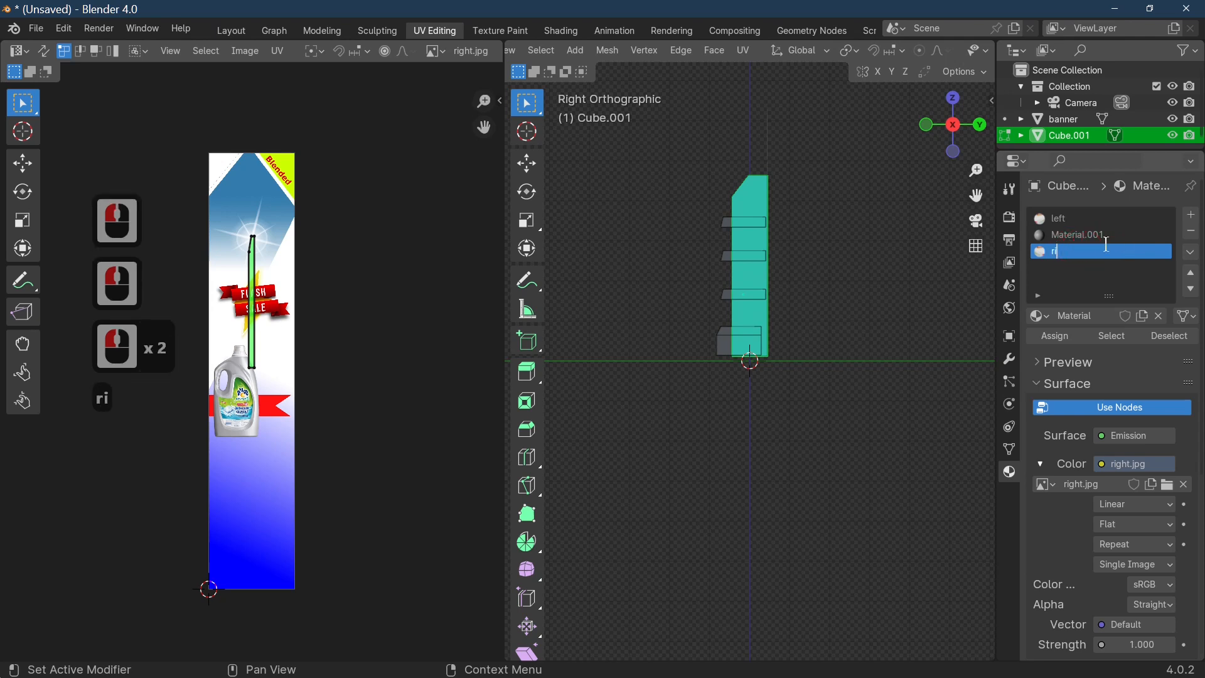
{"action": "type", "text": "ght"}
{"action": "key", "text": "Return"}
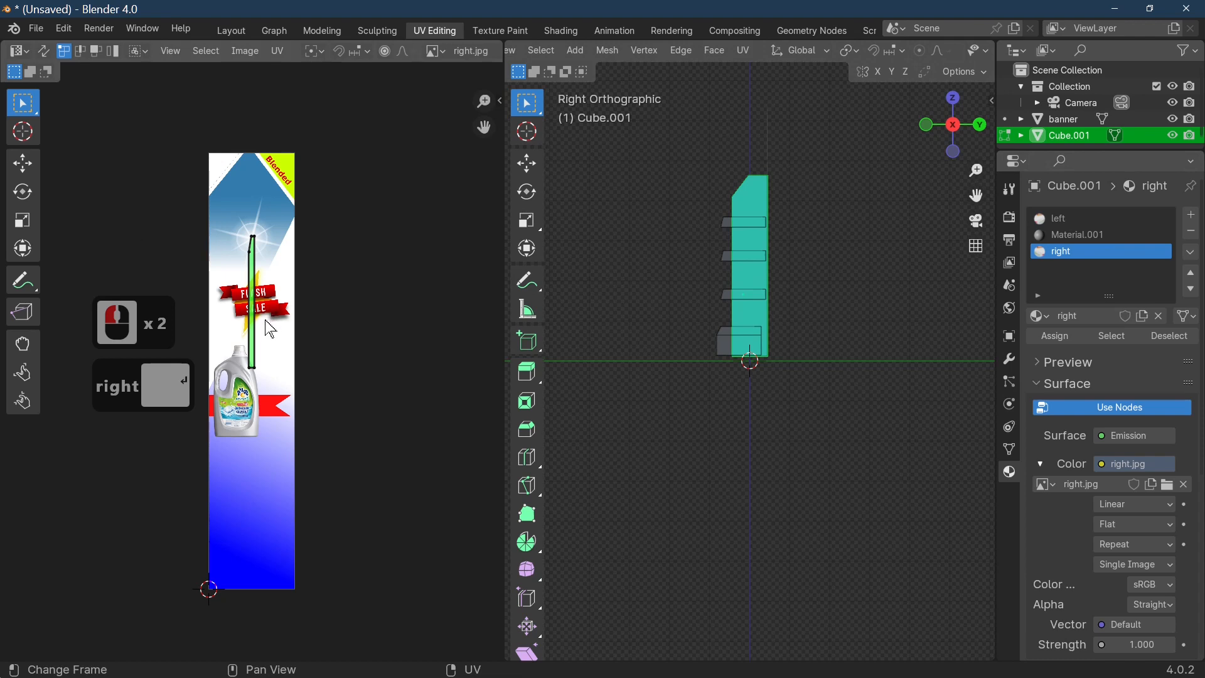
Scale the whole UV island about 15.7 times along X to nearly the image width, and stretch it along Y.
{"action": "key", "text": "a"}
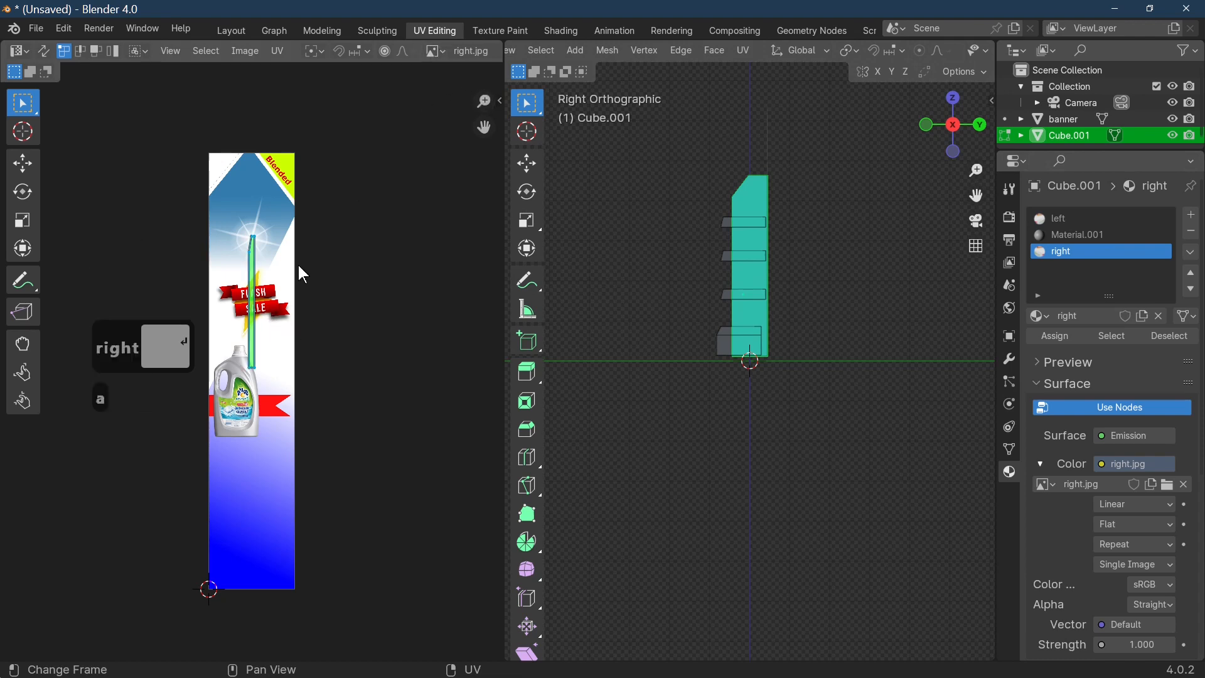
{"action": "key", "text": "s"}
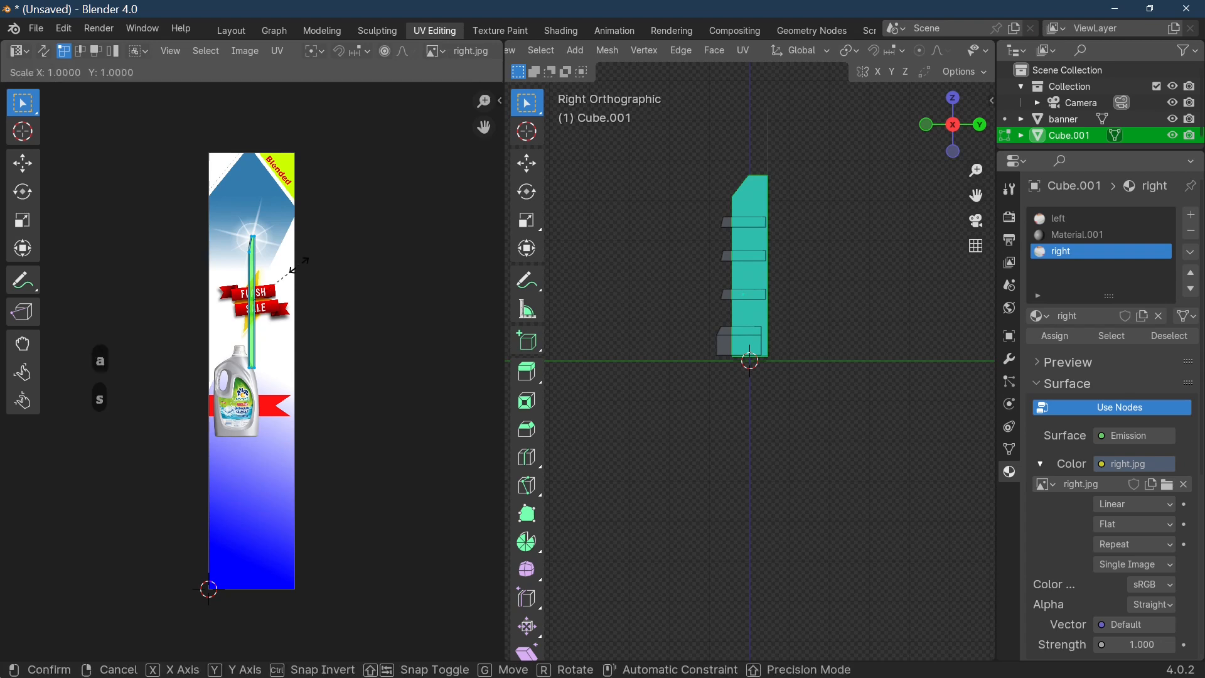
{"action": "key", "text": "x"}
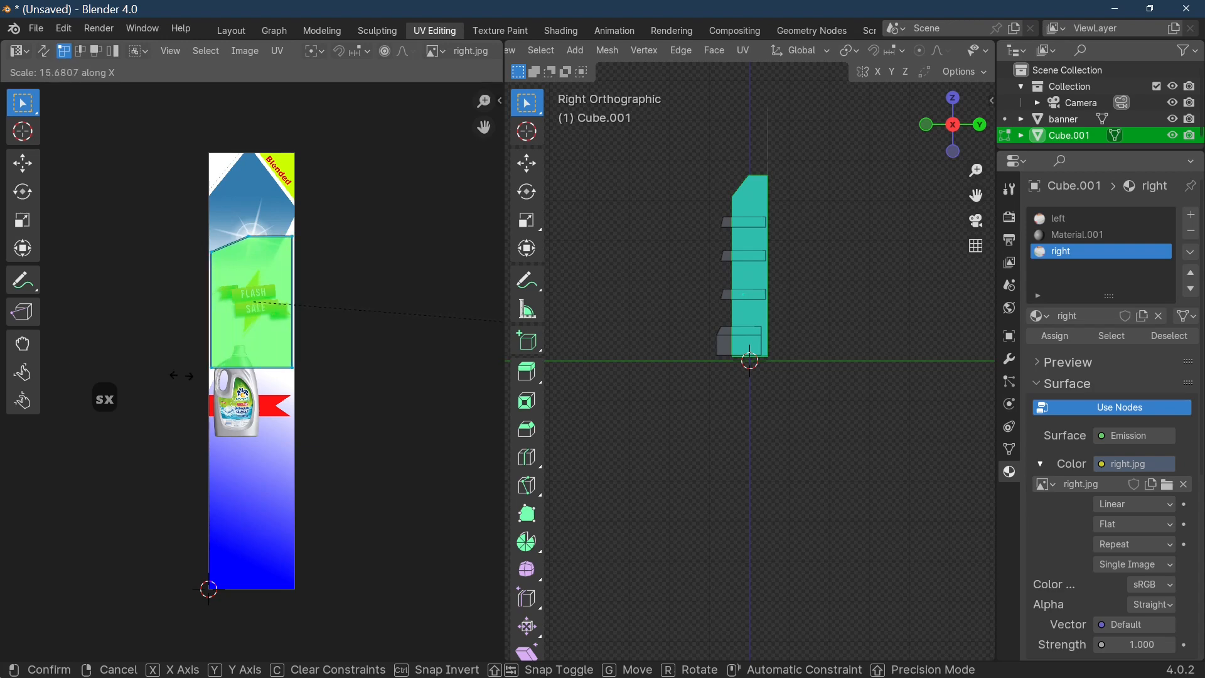
{"action": "left_click", "coordinate": [181, 373]}
{"action": "key", "text": "s"}
{"action": "key", "text": "y"}
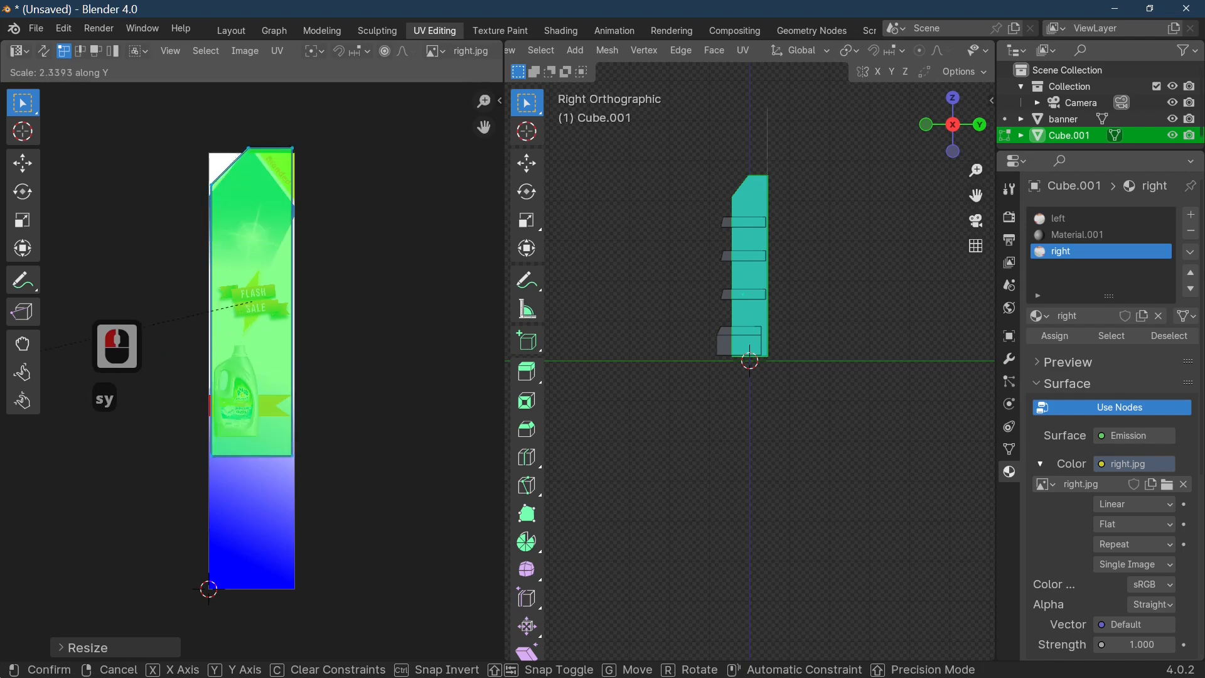
{"action": "left_click", "coordinate": [9, 355]}
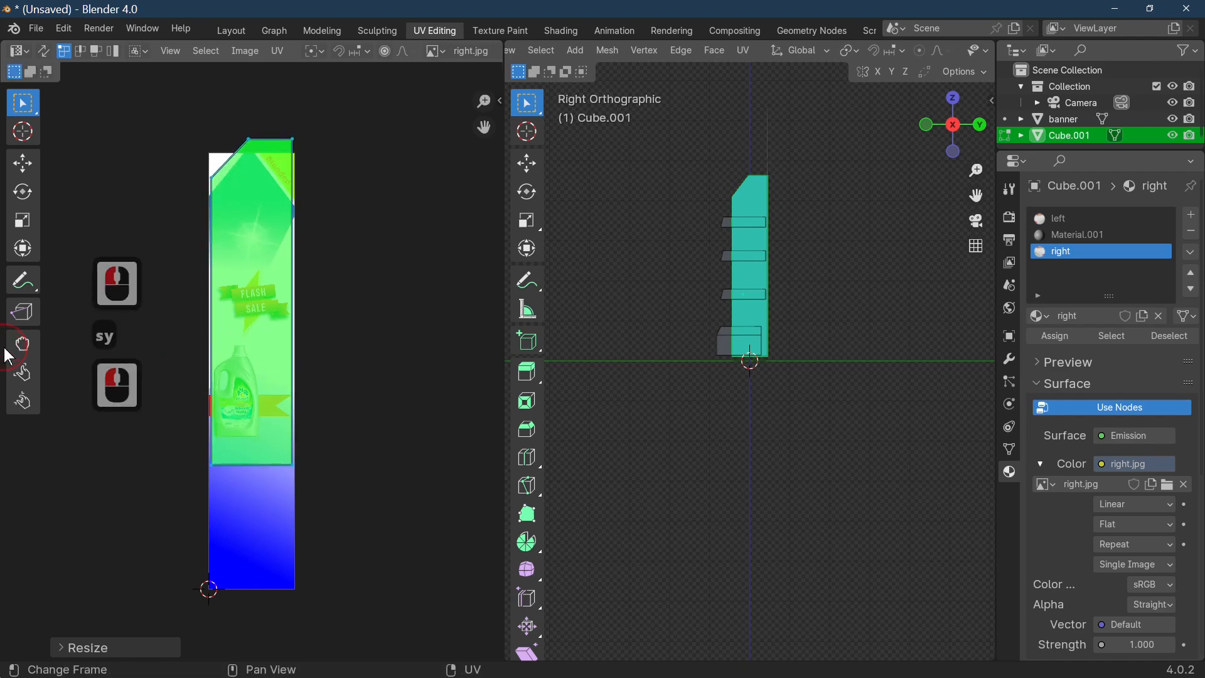
Move the right panel's UV island down over the right.jpg image, clear of its upper edge.
{"action": "key", "text": "g"}
{"action": "key", "text": "z"}
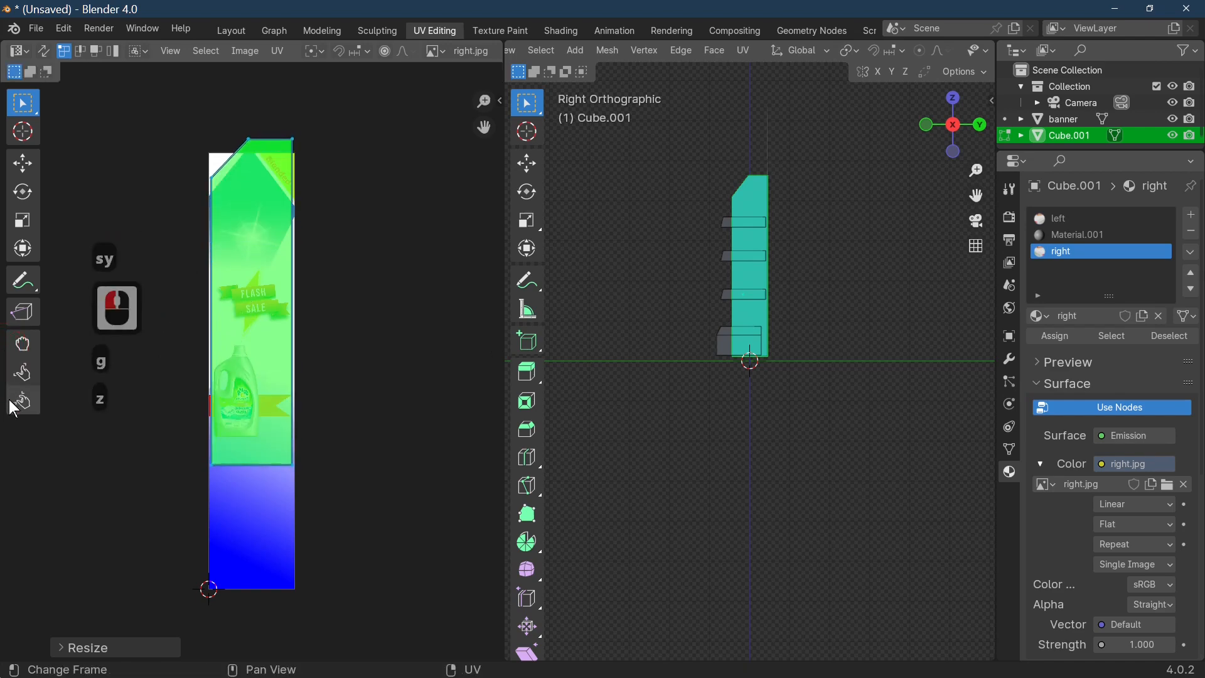
{"action": "key", "text": "g"}
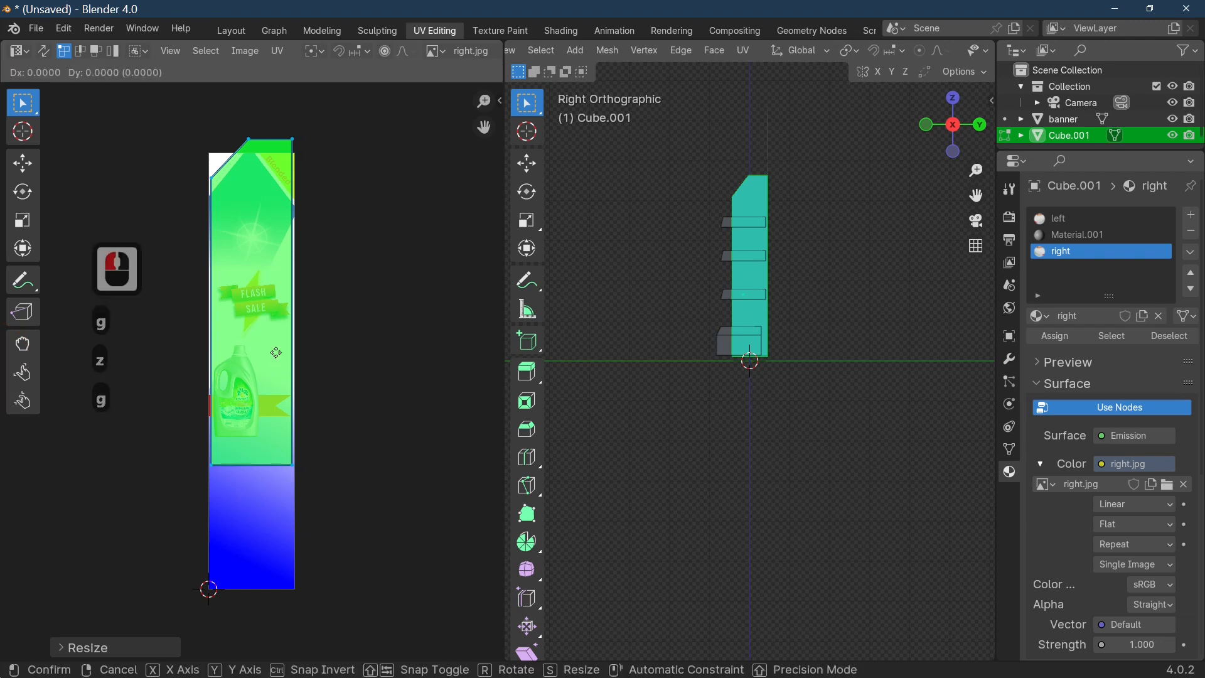
{"action": "key", "text": "z"}
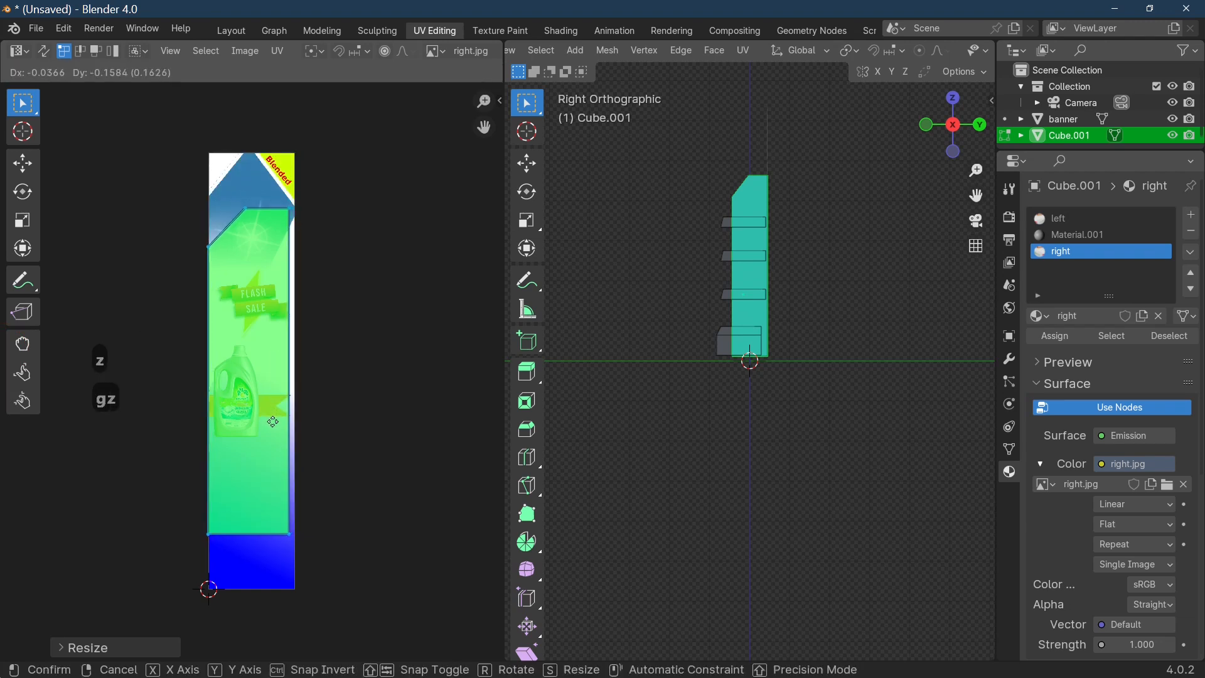
{"action": "left_click", "coordinate": [276, 419]}
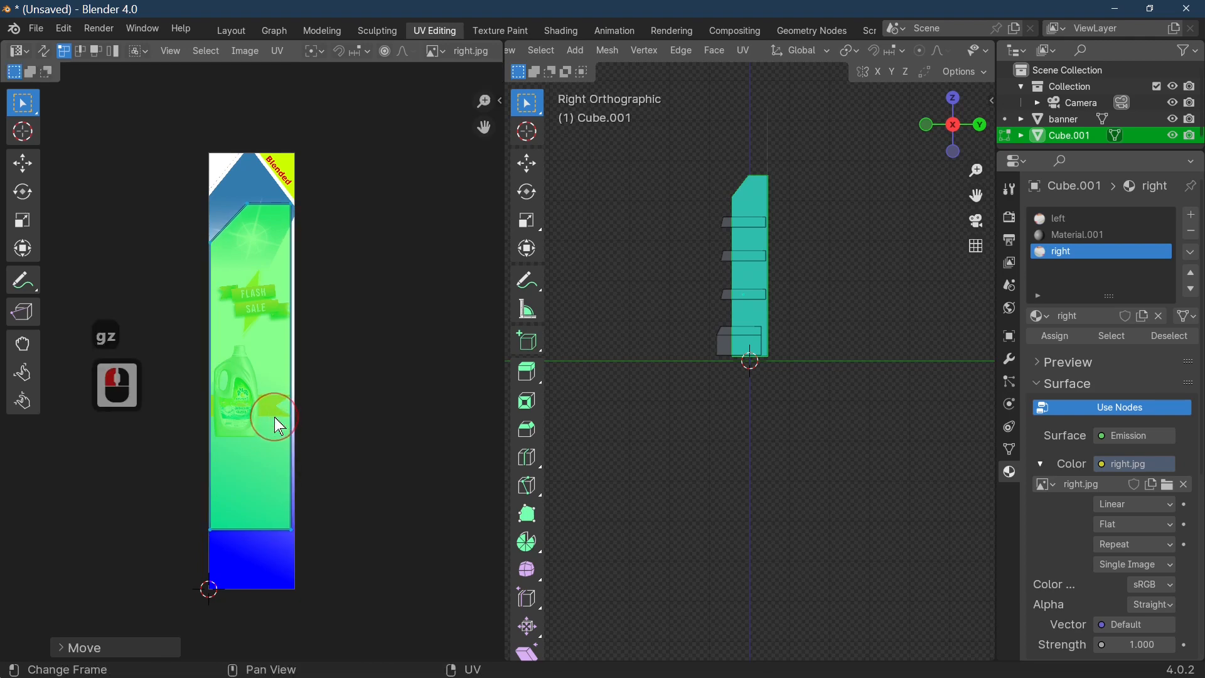
Select the whole UV island again and move it up along Y toward the image's upper edge.
{"action": "key", "text": "a"}
{"action": "key", "text": "y"}
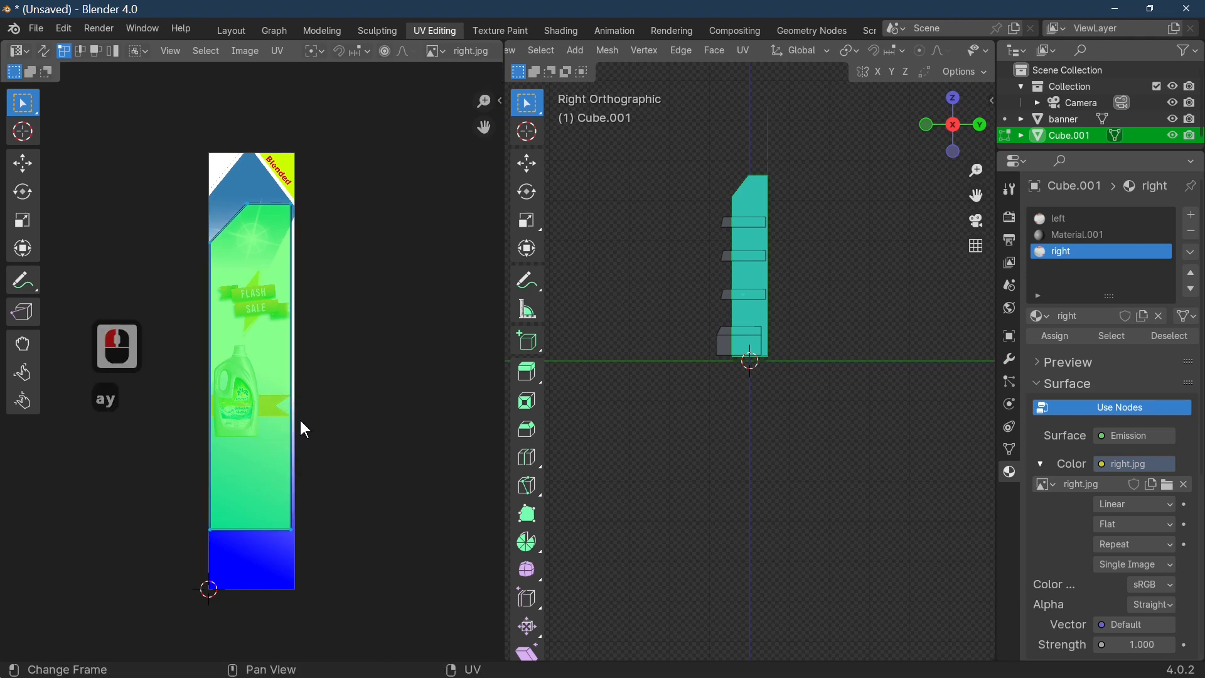
{"action": "left_click", "coordinate": [291, 470]}
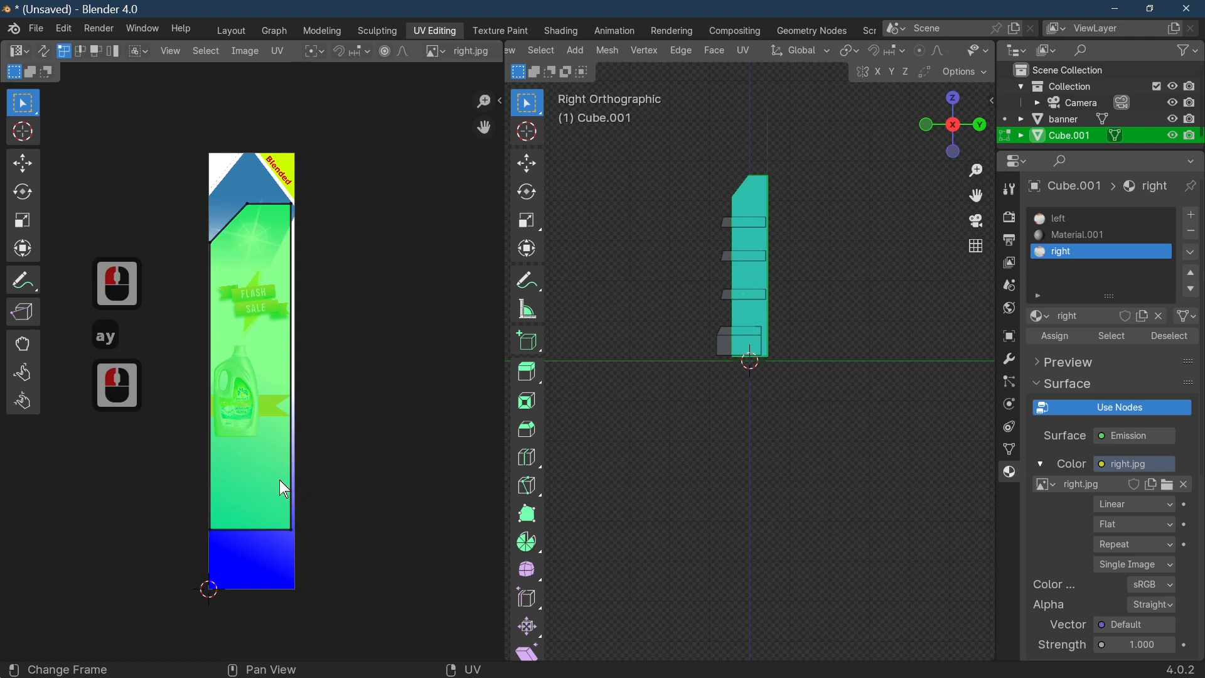
{"action": "key", "text": "a"}
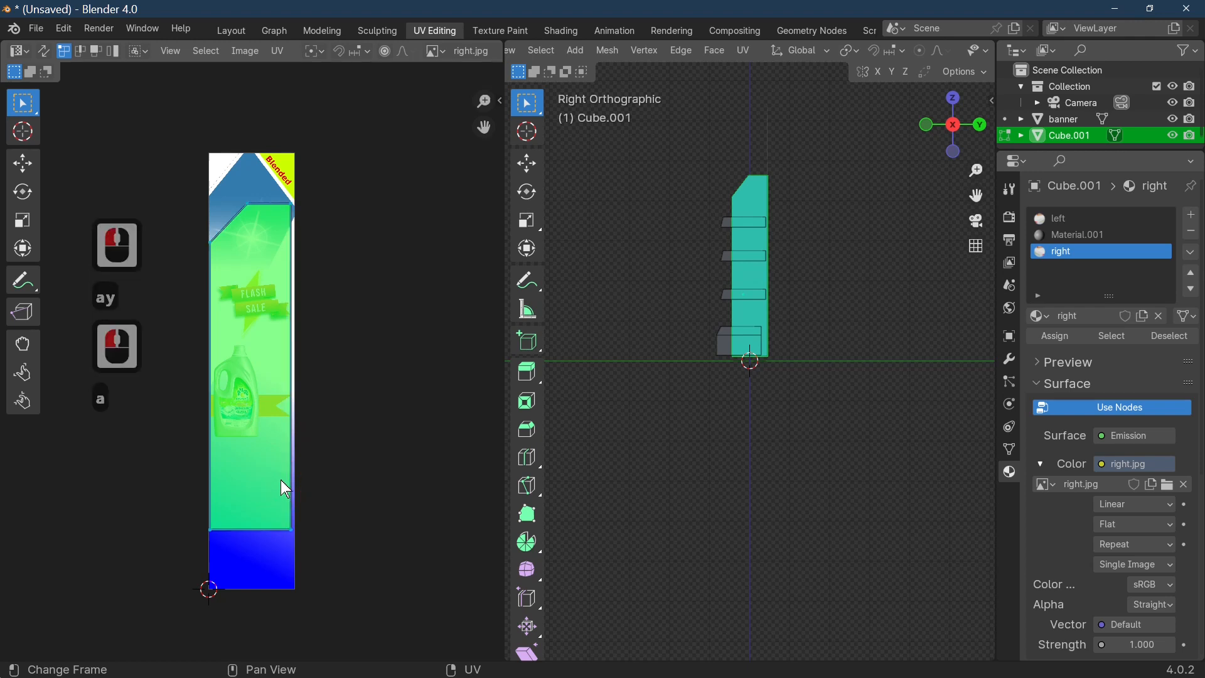
{"action": "key", "text": "g"}
{"action": "key", "text": "y"}
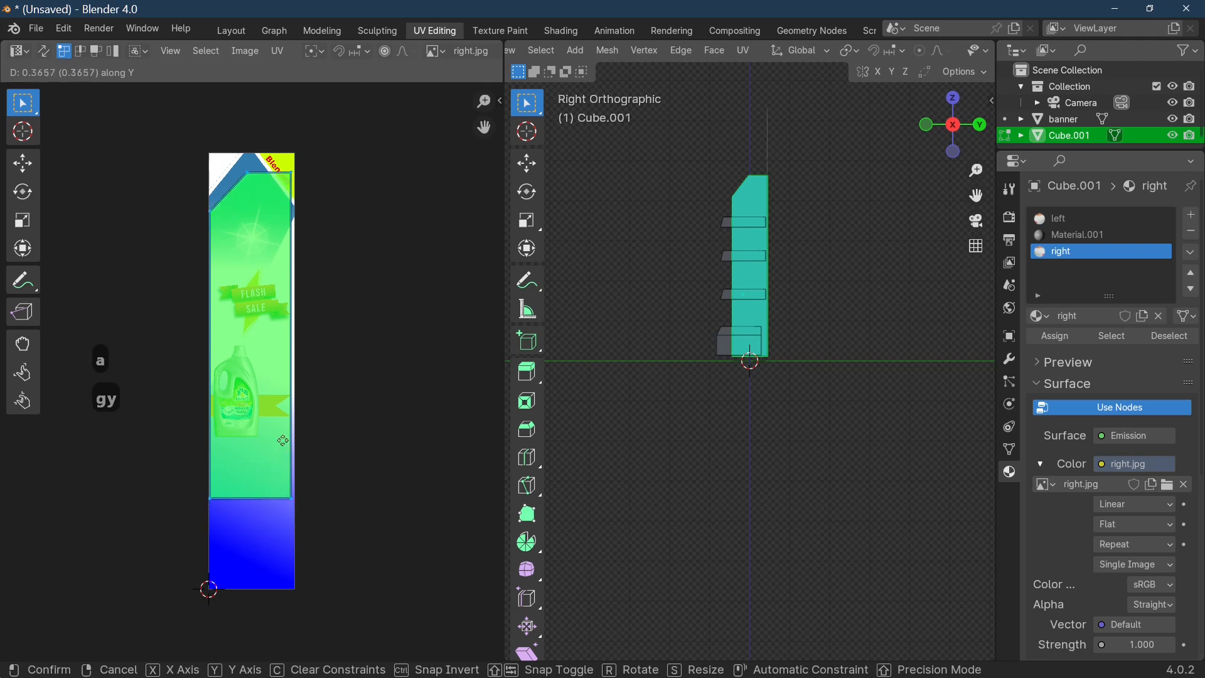
{"action": "left_click", "coordinate": [317, 436]}
Stretch the island about 1.14 times along Y and lower it so its upper edge meets the image's upper edge.
{"action": "key", "text": "s"}
{"action": "key", "text": "y"}
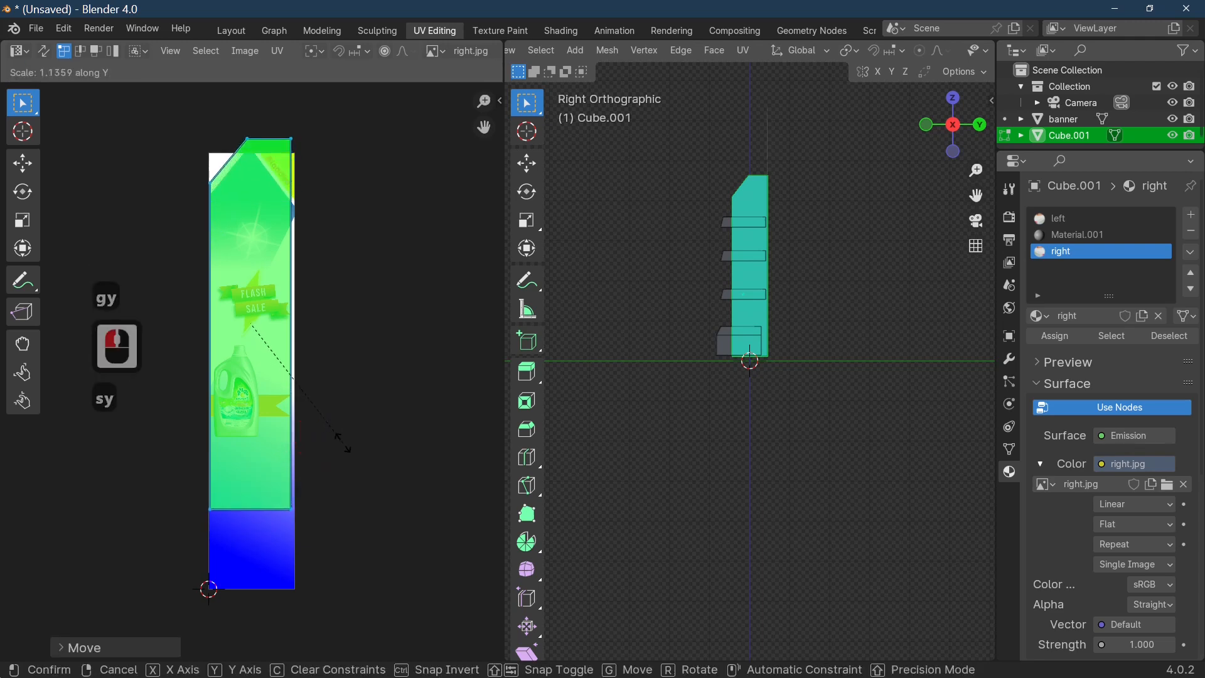
{"action": "left_click", "coordinate": [344, 443]}
{"action": "key", "text": "g"}
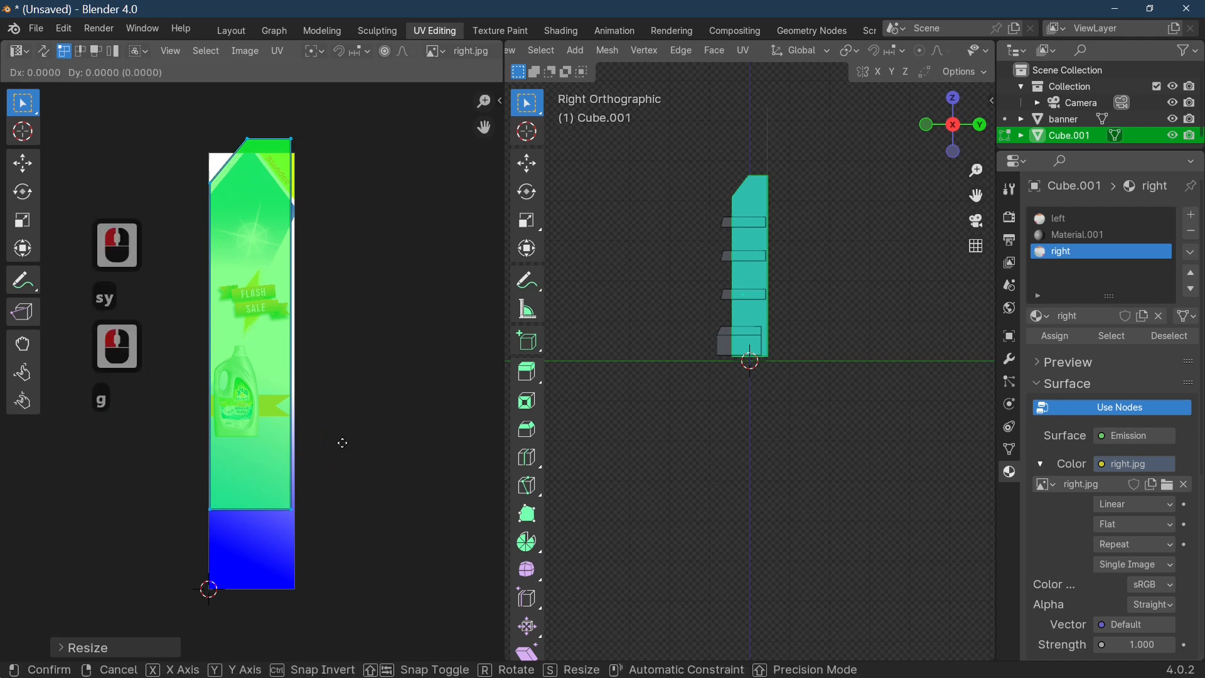
{"action": "key", "text": "z"}
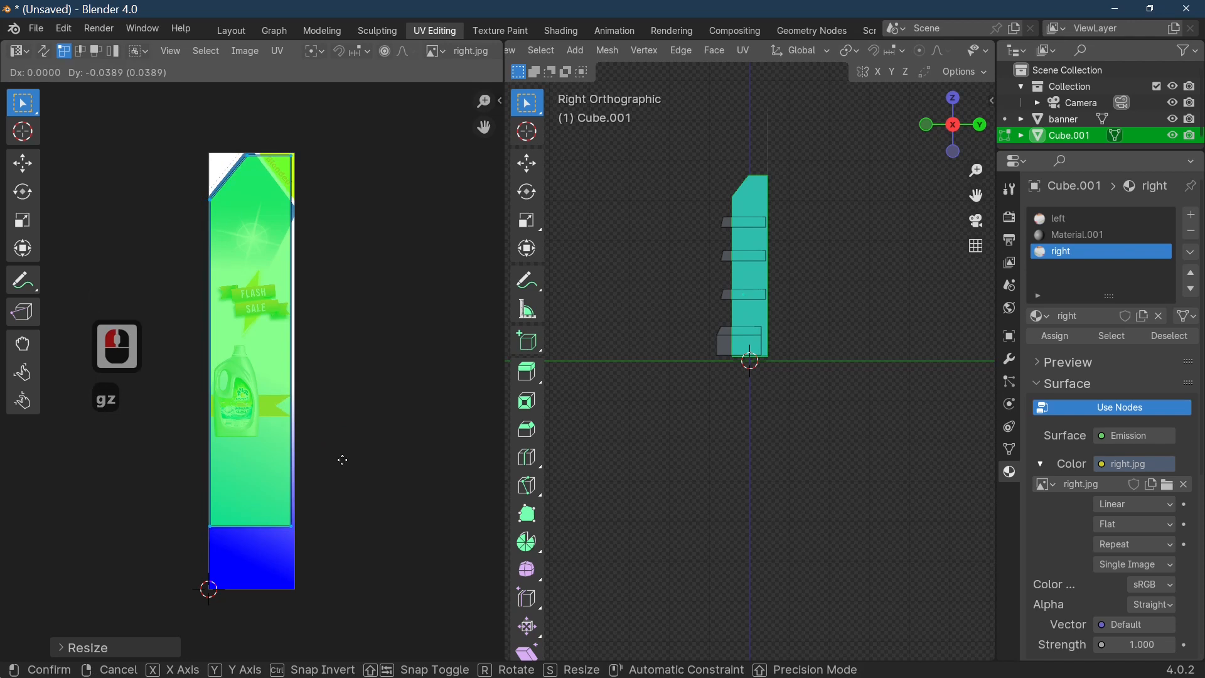
{"action": "left_click", "coordinate": [344, 460]}
Scale the whole UV island up slightly so its outline fits the image's side edges.
{"action": "left_click", "coordinate": [288, 529]}
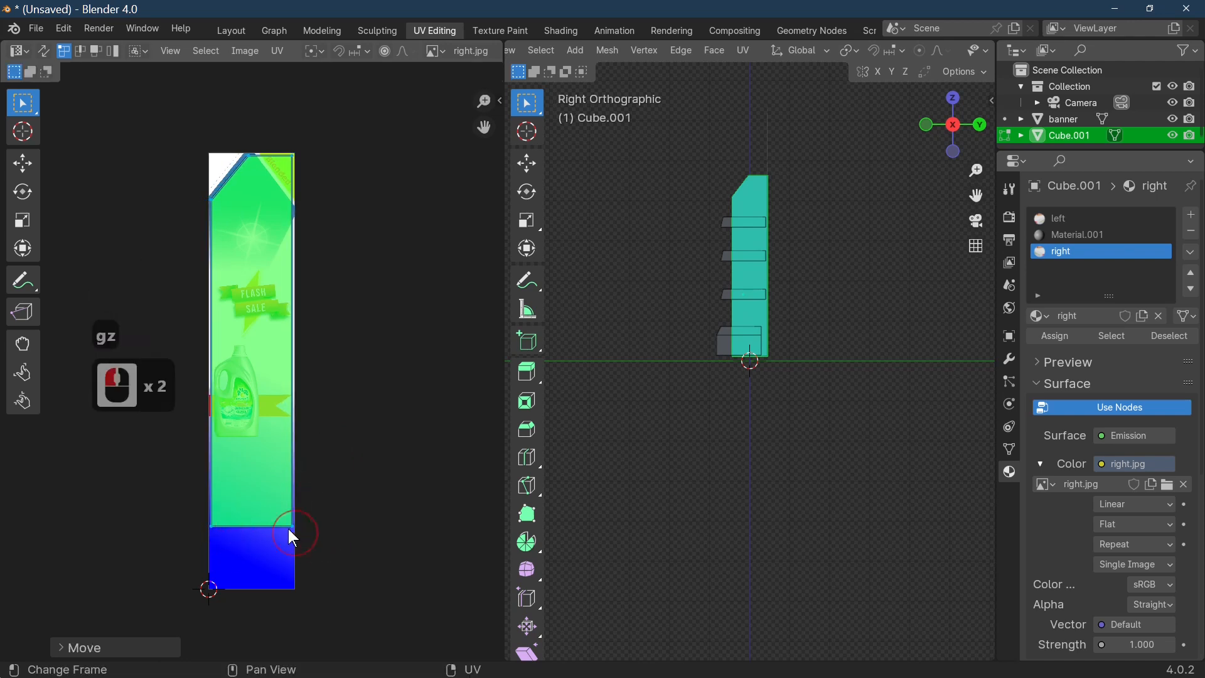
{"action": "left_click", "coordinate": [260, 550]}
{"action": "left_click", "coordinate": [232, 535]}
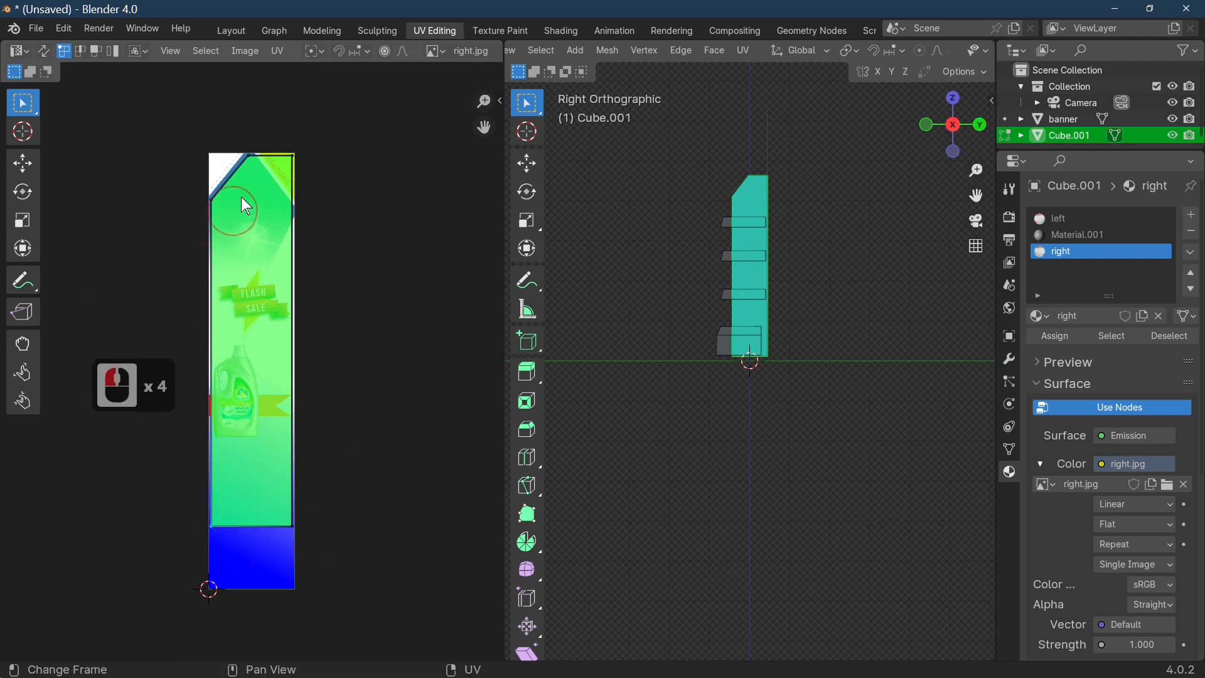
{"action": "left_click", "coordinate": [286, 139]}
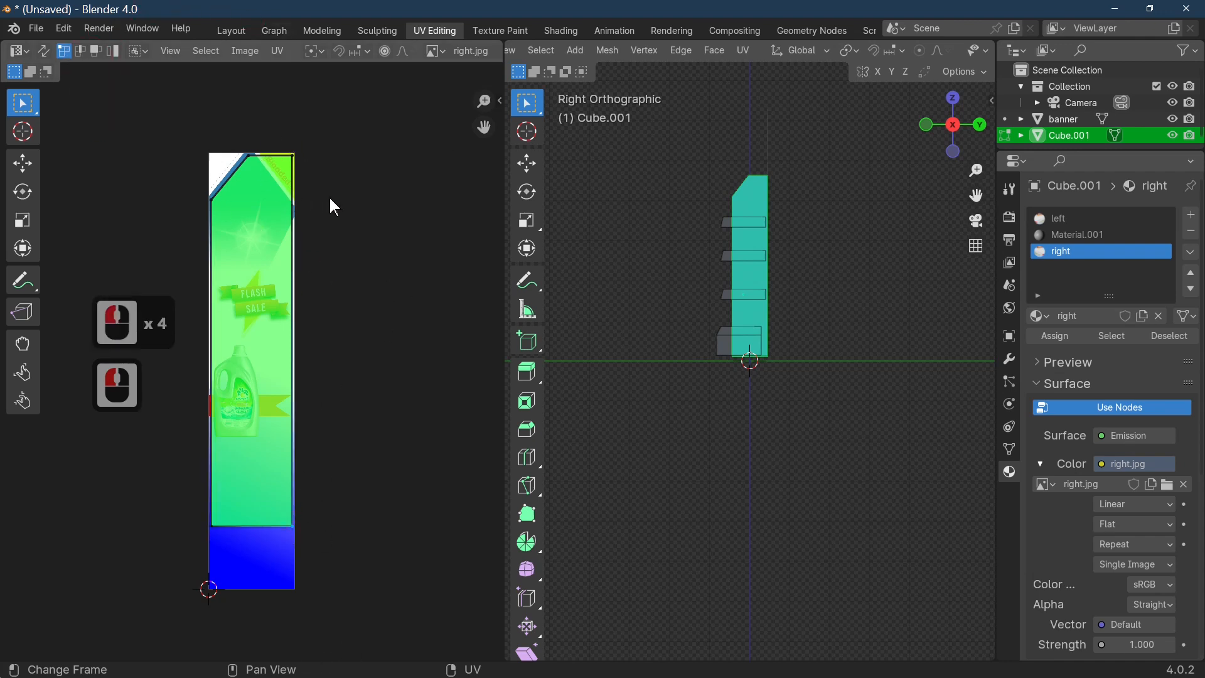
{"action": "key", "text": "s"}
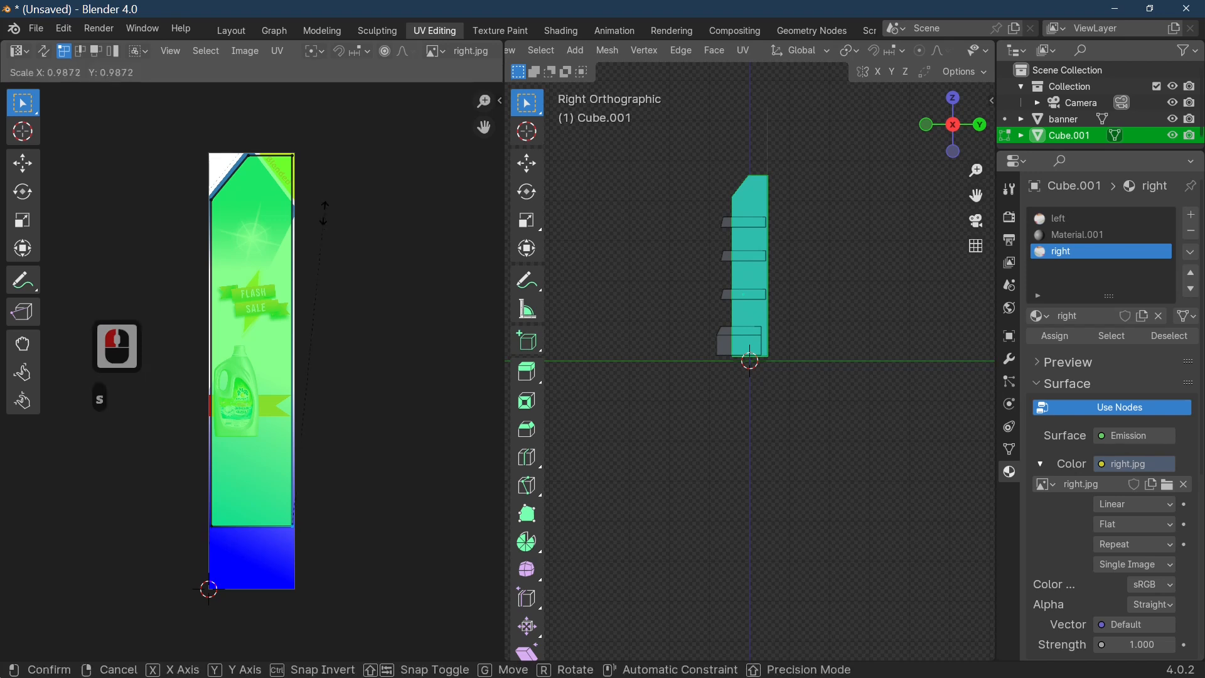
{"action": "left_click", "coordinate": [323, 205]}
{"action": "key", "text": "a"}
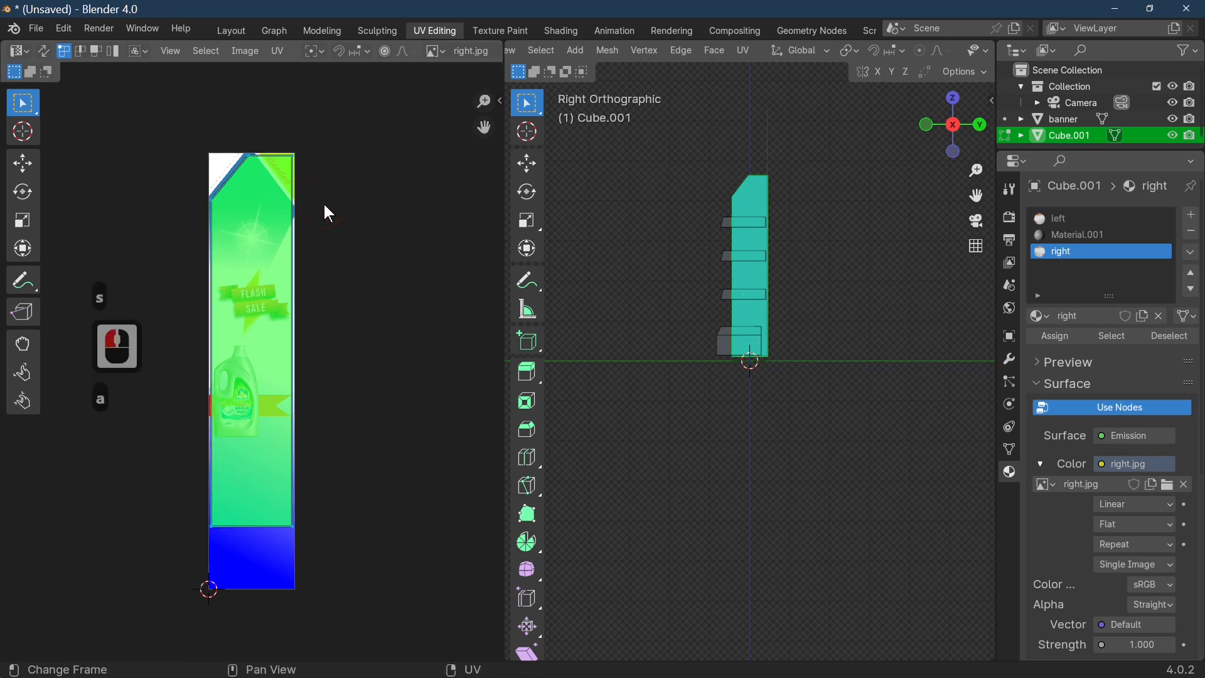
{"action": "key", "text": "s"}
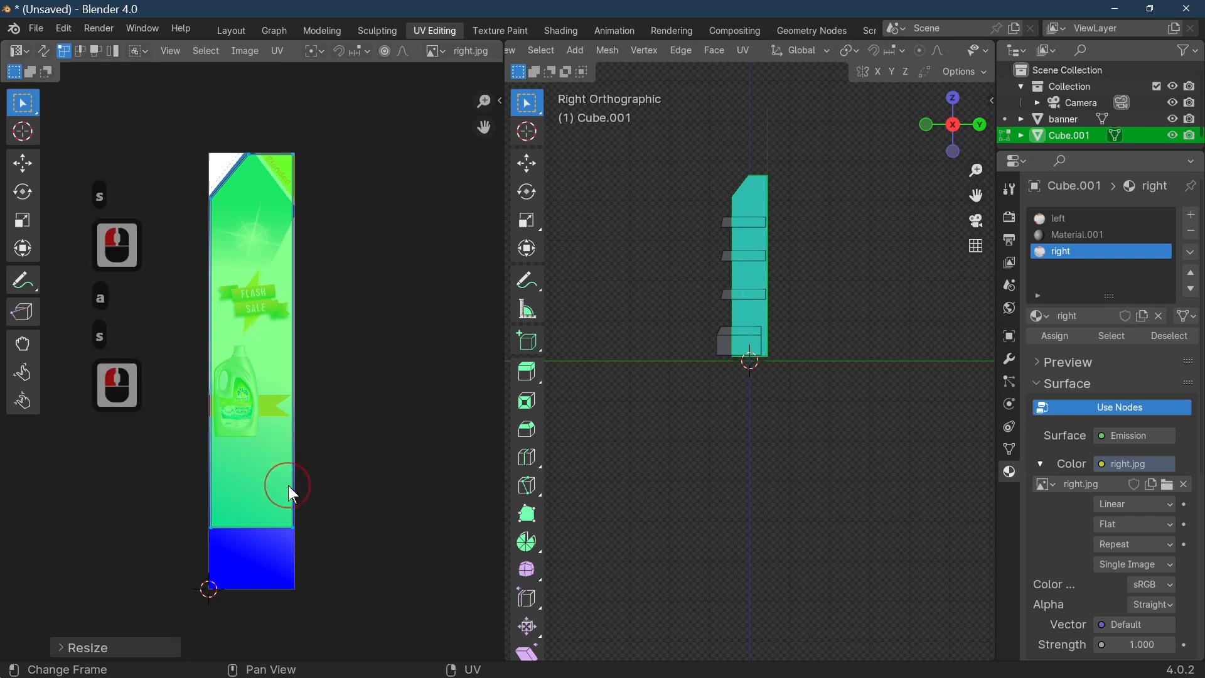
Select the island's lower edge and move it along Y down to the lower edge of the image.
{"action": "left_click", "coordinate": [327, 540]}
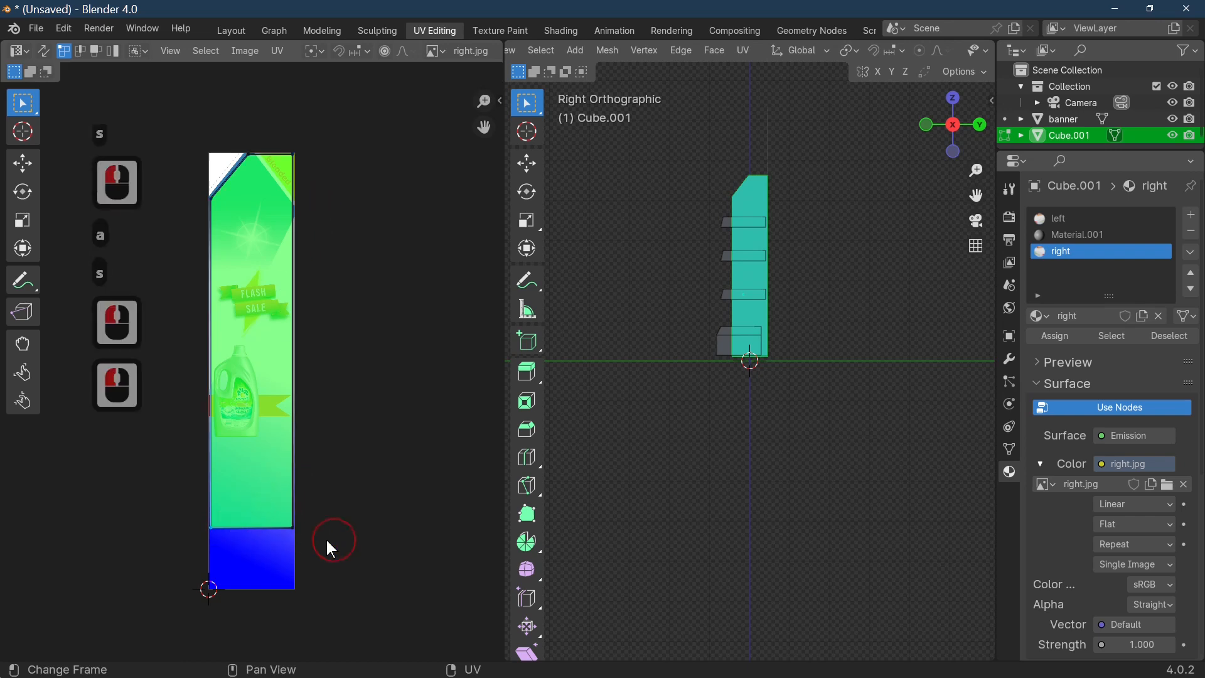
{"action": "left_click", "coordinate": [289, 531], "text": "ctrl"}
{"action": "key", "text": "g"}
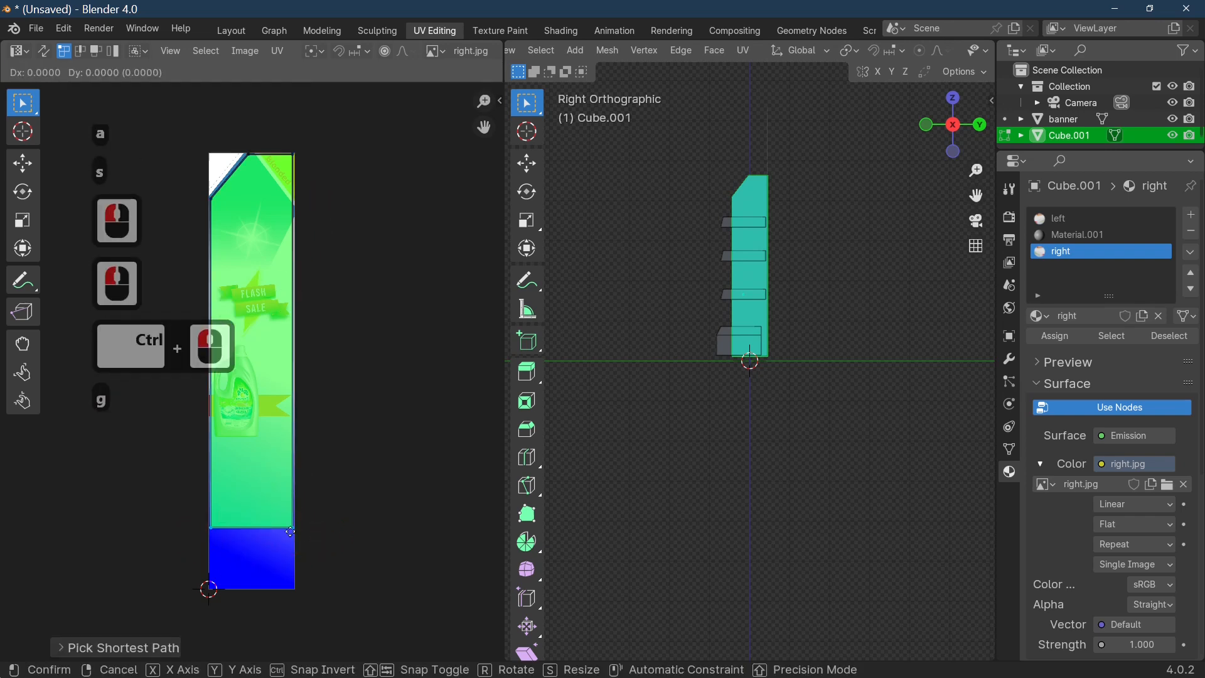
{"action": "key", "text": "y"}
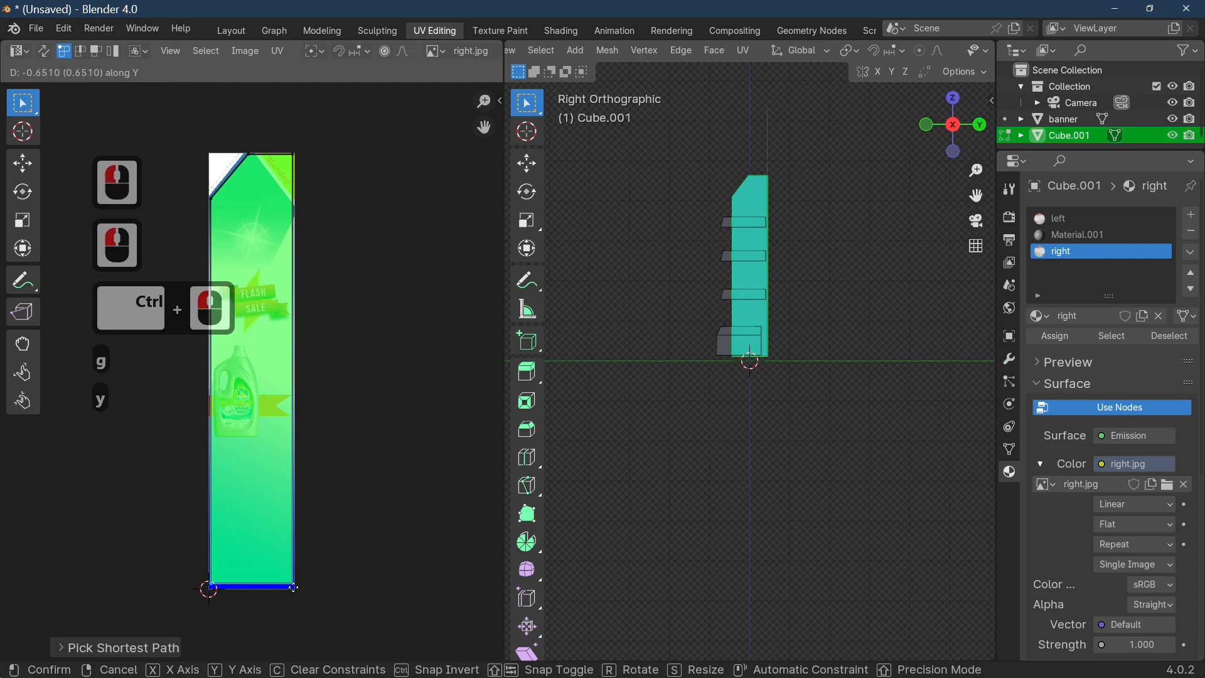
{"action": "left_click", "coordinate": [294, 589]}
Assign the "right" material to the stand's selected right side face and return to Object Mode.
{"action": "key", "text": "Tab"}
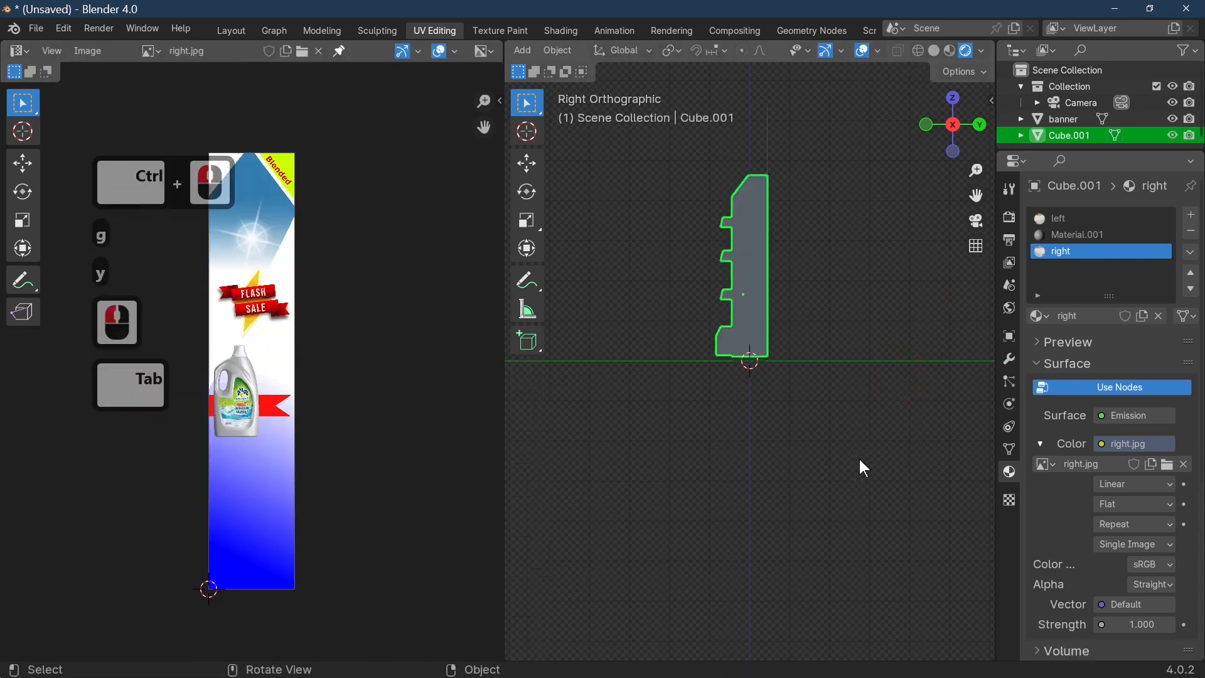
{"action": "scroll", "coordinate": [869, 449], "scroll_direction": "up", "scroll_amount": 3}
{"action": "middle_click_drag", "start_coordinate": [877, 453], "coordinate": [808, 376]}
{"action": "scroll", "coordinate": [810, 376], "scroll_direction": "down", "scroll_amount": 3}
{"action": "middle_click_drag", "start_coordinate": [783, 238], "coordinate": [842, 287]}
{"action": "key", "text": "Tab"}
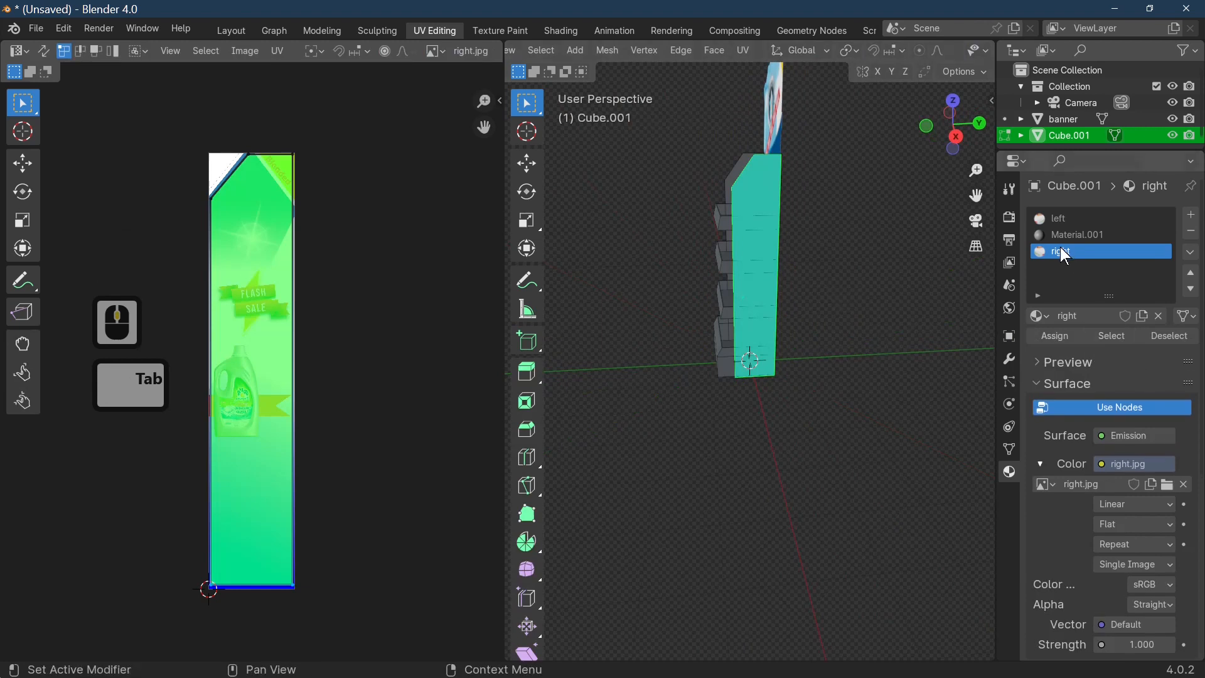
{"action": "left_click", "coordinate": [1065, 338]}
{"action": "scroll", "coordinate": [830, 373], "scroll_direction": "up", "scroll_amount": 2}
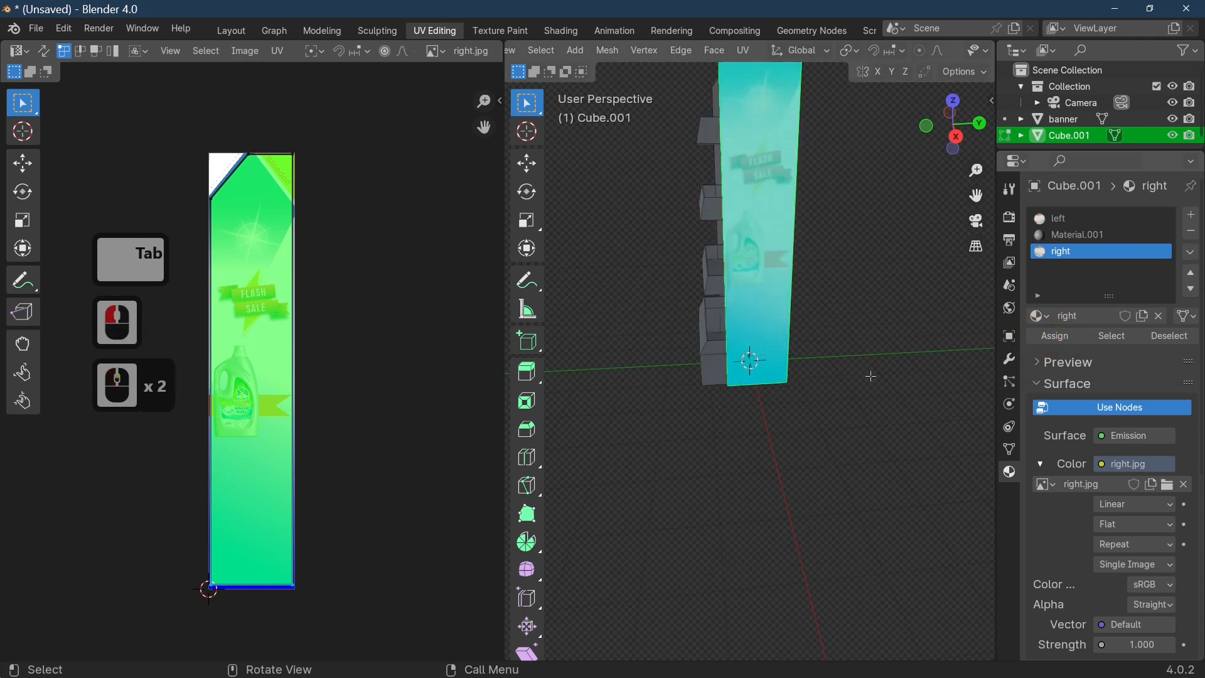
{"action": "key", "text": "Tab"}
Examine the stand's textured side panels and its front shelves in the 3D view.
{"action": "middle_click_drag", "start_coordinate": [871, 378], "coordinate": [881, 345]}
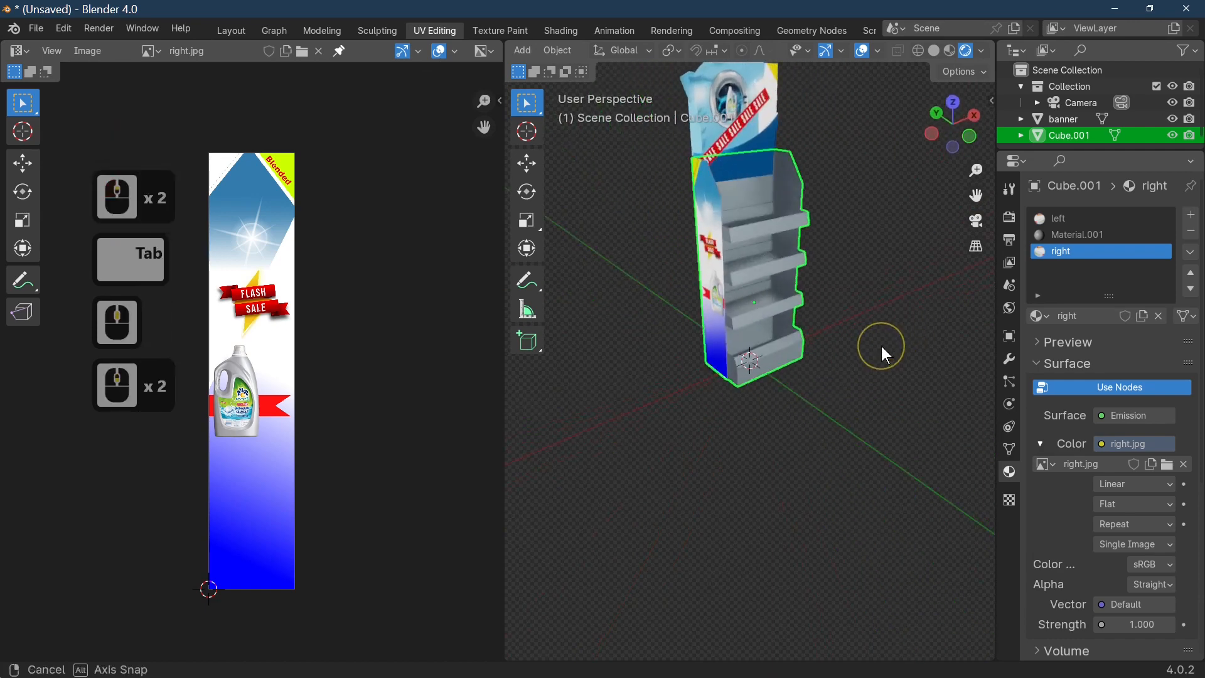
{"action": "scroll", "coordinate": [881, 345], "scroll_direction": "up", "scroll_amount": 4}
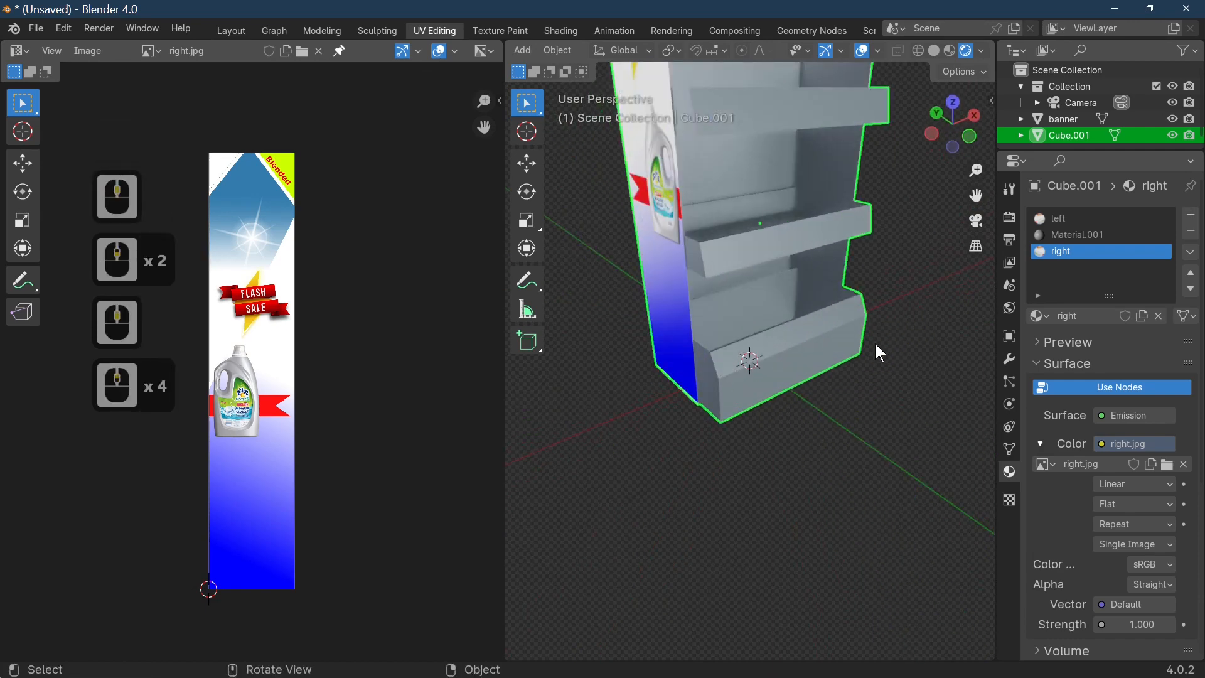
{"action": "key", "text": "Caps_Lock"}
{"action": "key", "text": "Caps_Lock"}
{"action": "key", "text": "Caps_Lock"}
{"action": "middle_click_drag", "start_coordinate": [875, 344], "coordinate": [870, 359]}
{"action": "middle_click_drag", "start_coordinate": [870, 360], "coordinate": [845, 396], "text": "shift"}
{"action": "scroll", "coordinate": [845, 438], "scroll_direction": "down", "scroll_amount": 2}
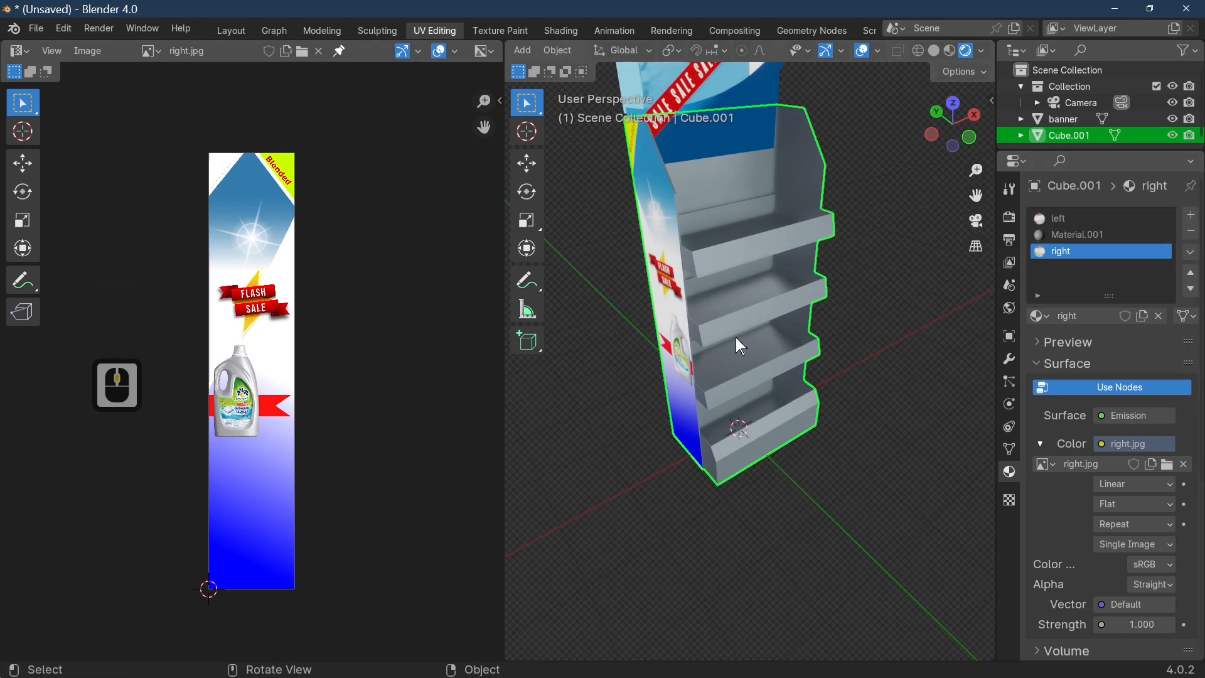
Add three more material slots to the stand, each with a new default material.
{"action": "left_click", "coordinate": [1193, 216]}
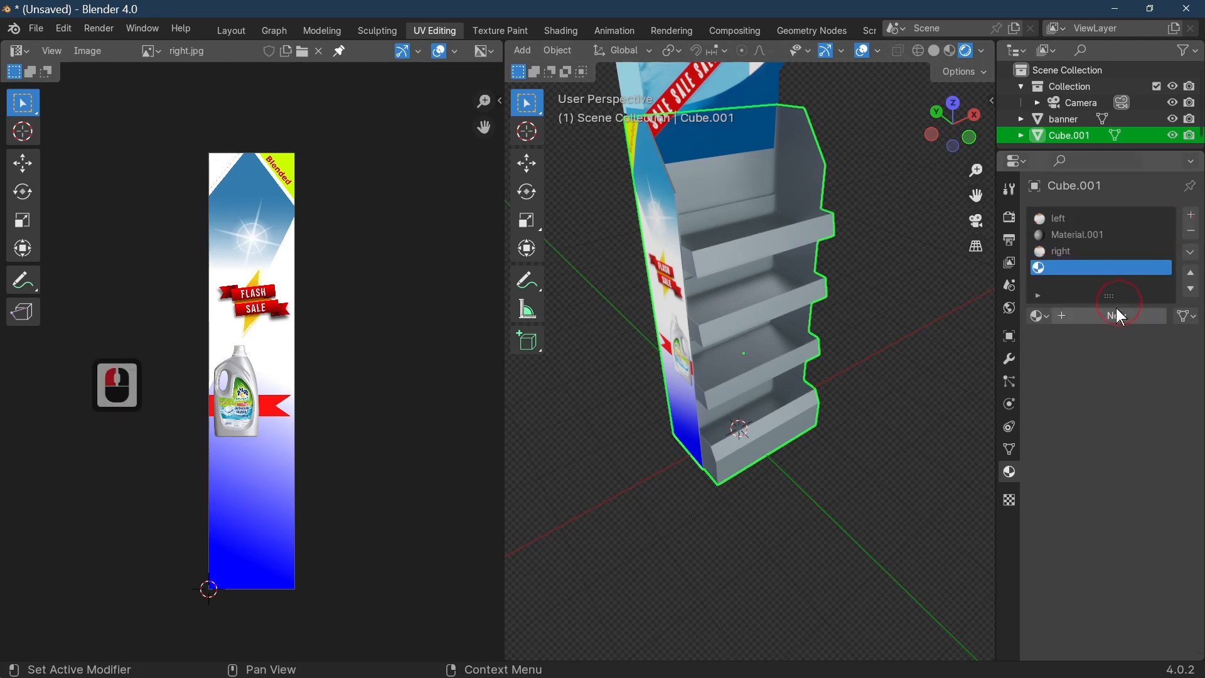
{"action": "left_click", "coordinate": [1124, 315]}
{"action": "left_click", "coordinate": [1193, 217]}
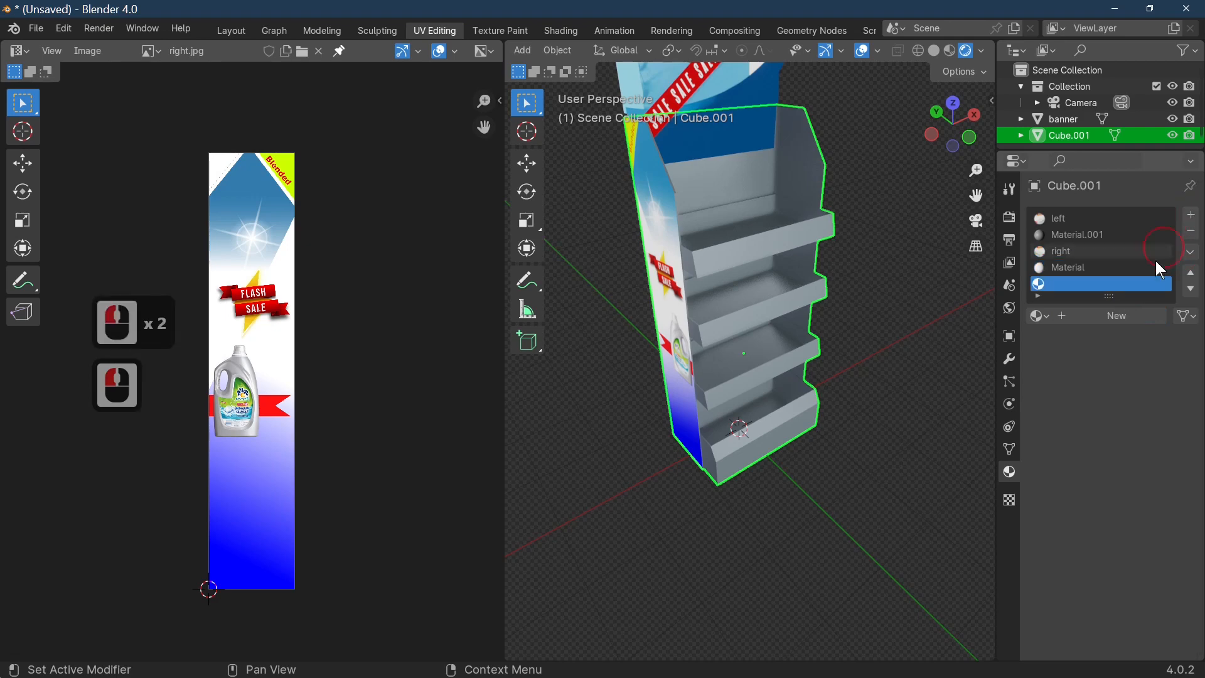
{"action": "left_click", "coordinate": [1124, 316]}
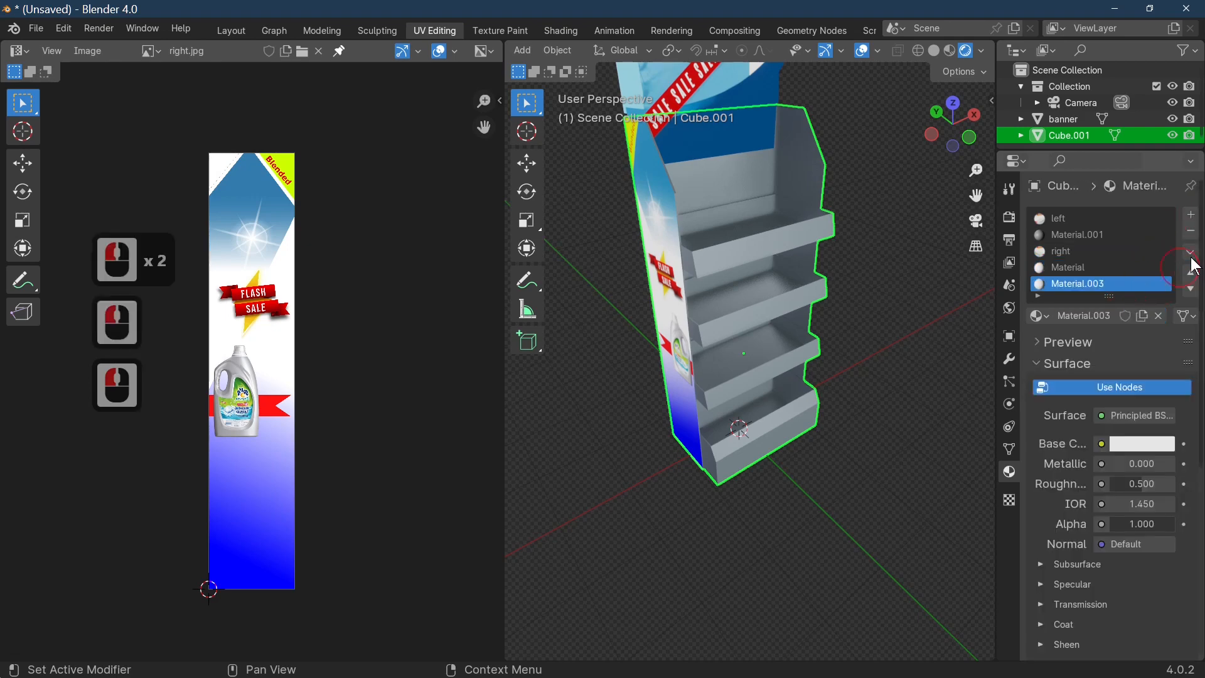
{"action": "left_click", "coordinate": [1192, 217]}
{"action": "left_click", "coordinate": [1121, 315]}
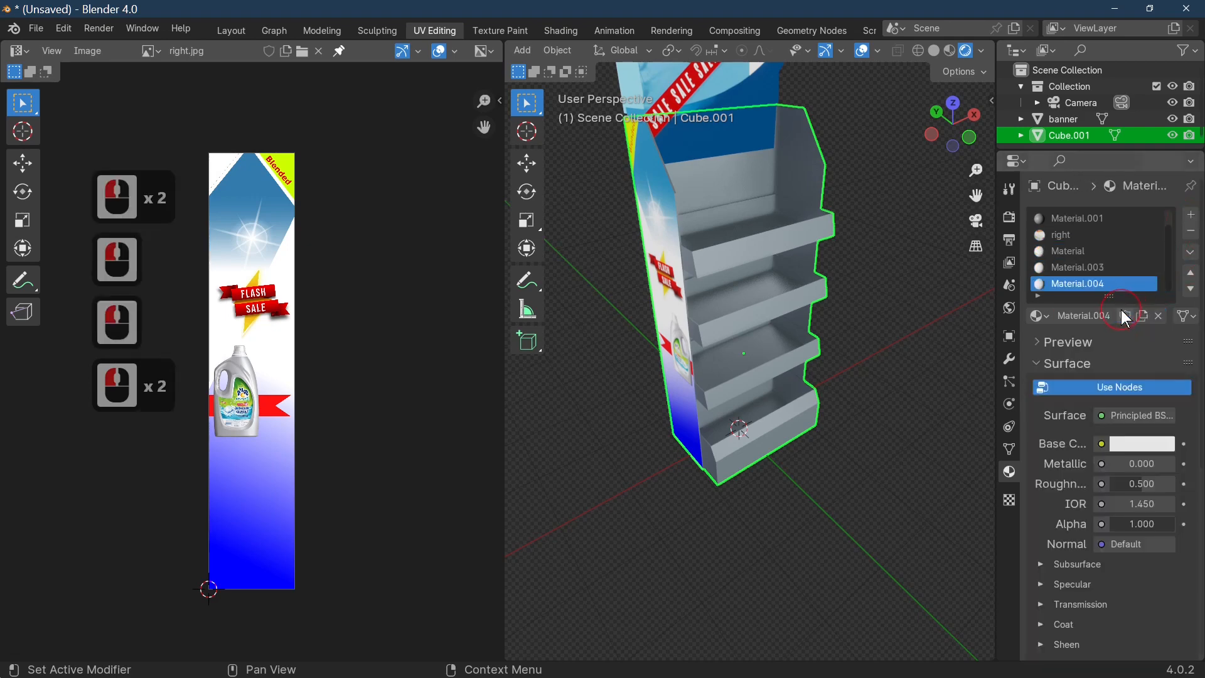
Rename the stand's new materials "Material" and "Material.003" as "DRAW1" and "SRAW 2".
{"action": "double_click", "coordinate": [1081, 253]}
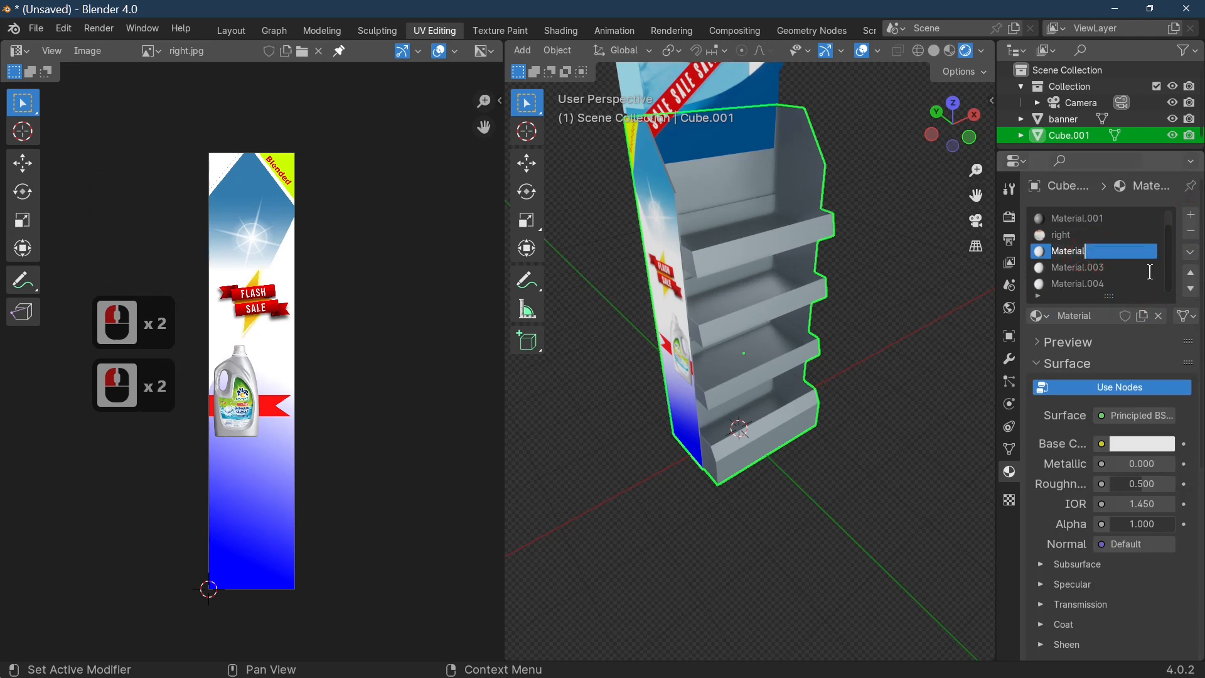
{"action": "type", "text": "DRAW1"}
{"action": "left_click", "coordinate": [1077, 267]}
{"action": "double_click", "coordinate": [1077, 267]}
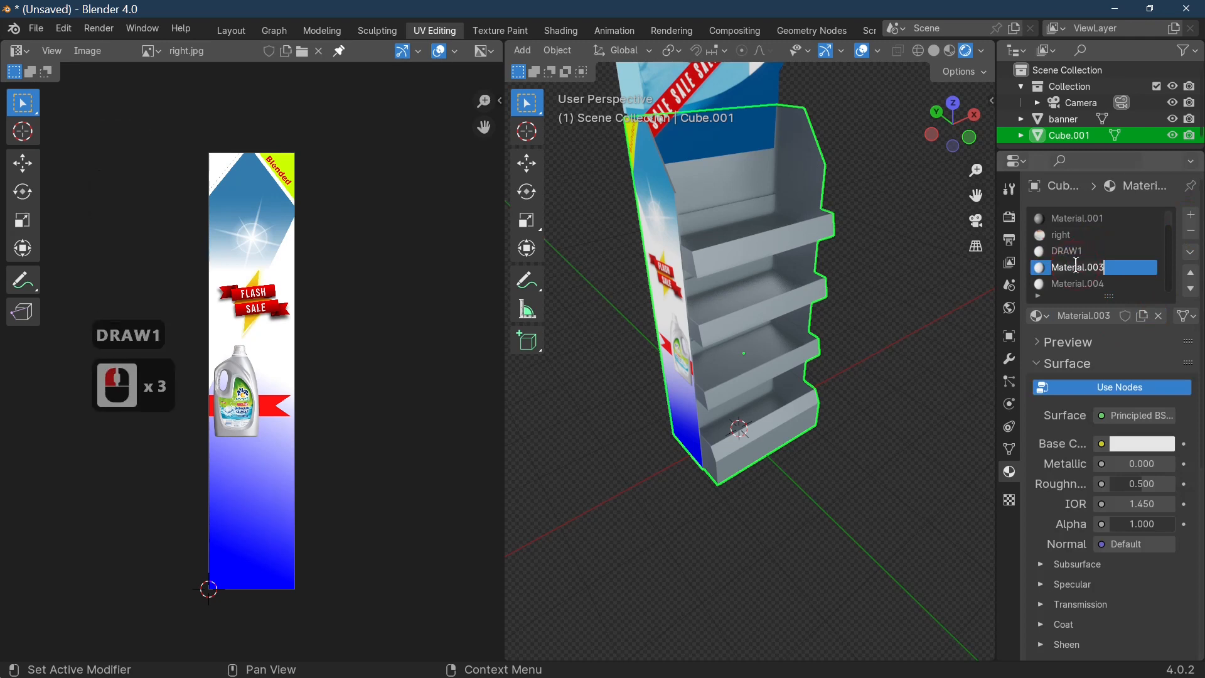
{"action": "type", "text": "SRAW 2"}
{"action": "left_click", "coordinate": [1045, 265]}
{"action": "left_click", "coordinate": [1065, 267]}
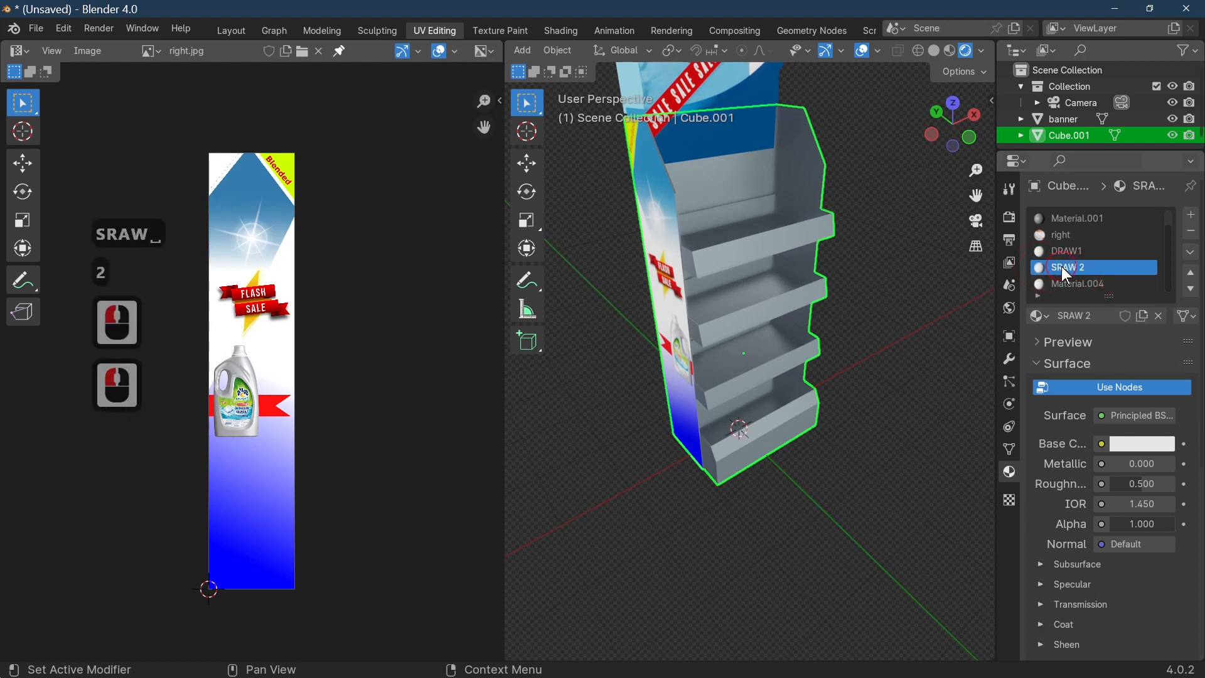
Correct the name of the "SRAW 2" material to "DRAW 2".
{"action": "left_click", "coordinate": [1063, 266]}
{"action": "left_click", "coordinate": [1058, 270]}
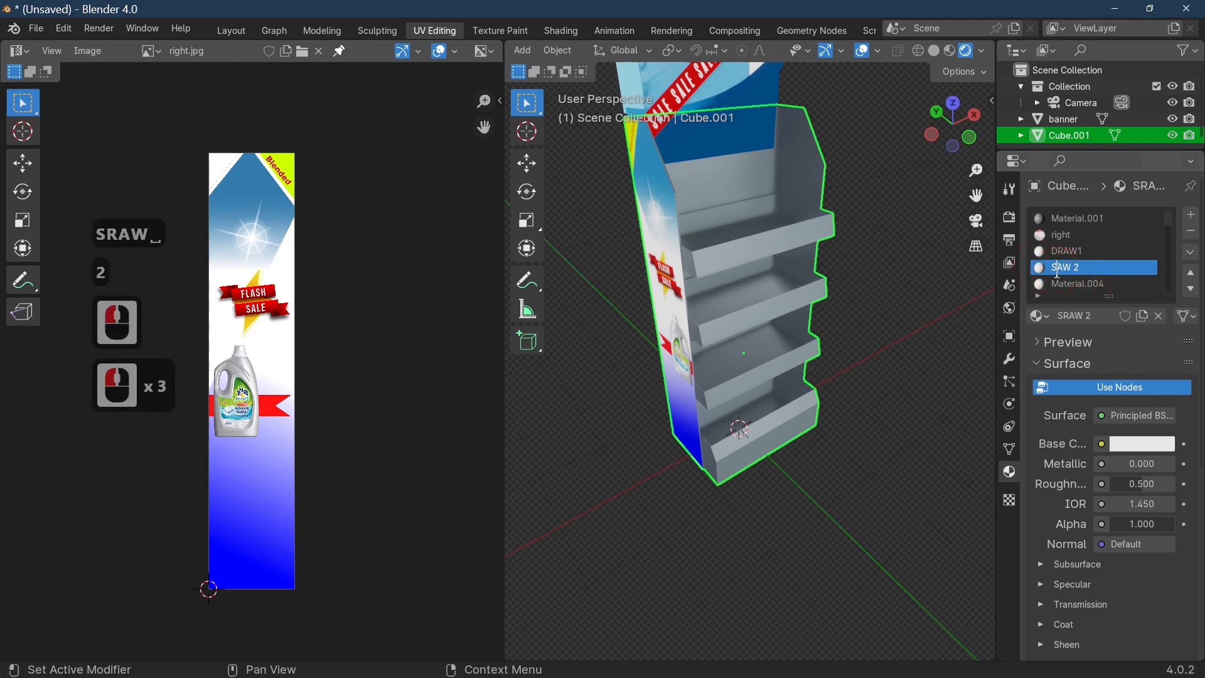
{"action": "key", "text": "BackSpace"}
{"action": "key", "text": "BackSpace"}
{"action": "key", "text": "BackSpace"}
{"action": "type", "text": "dr"}
{"action": "key", "text": "BackSpace"}
{"action": "key", "text": "BackSpace"}
{"action": "type", "text": "DR"}
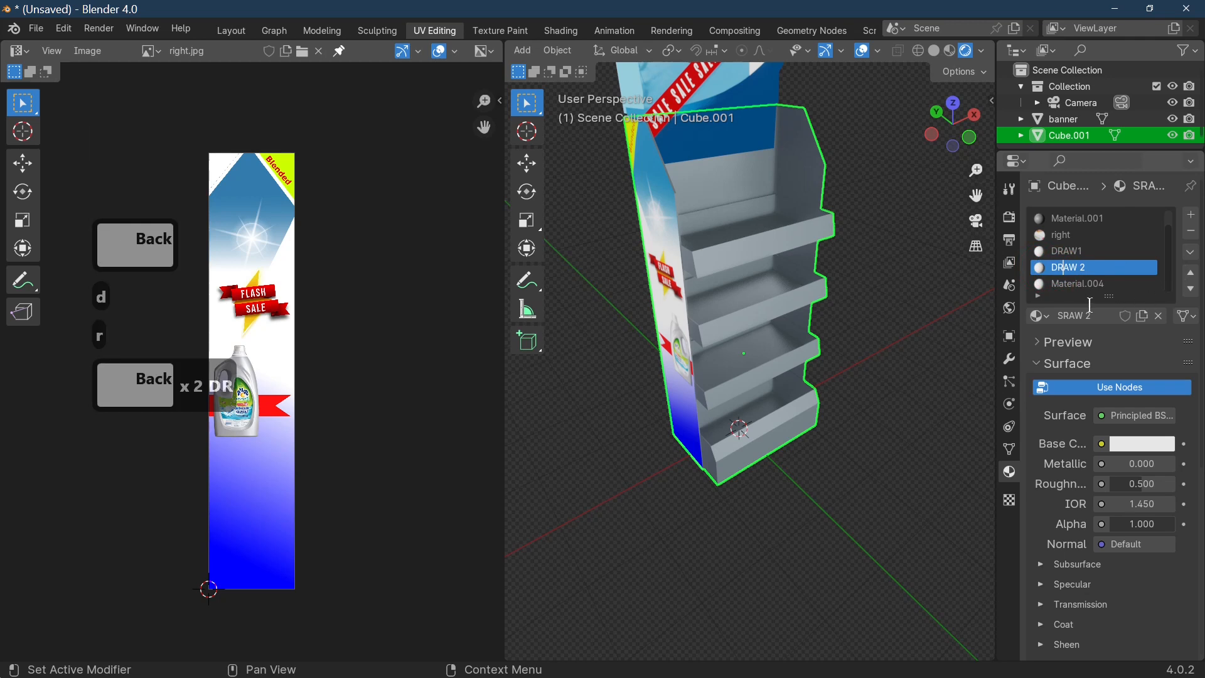
Rename the stand's "Material.004" material as "dRAW3".
{"action": "double_click", "coordinate": [1080, 285]}
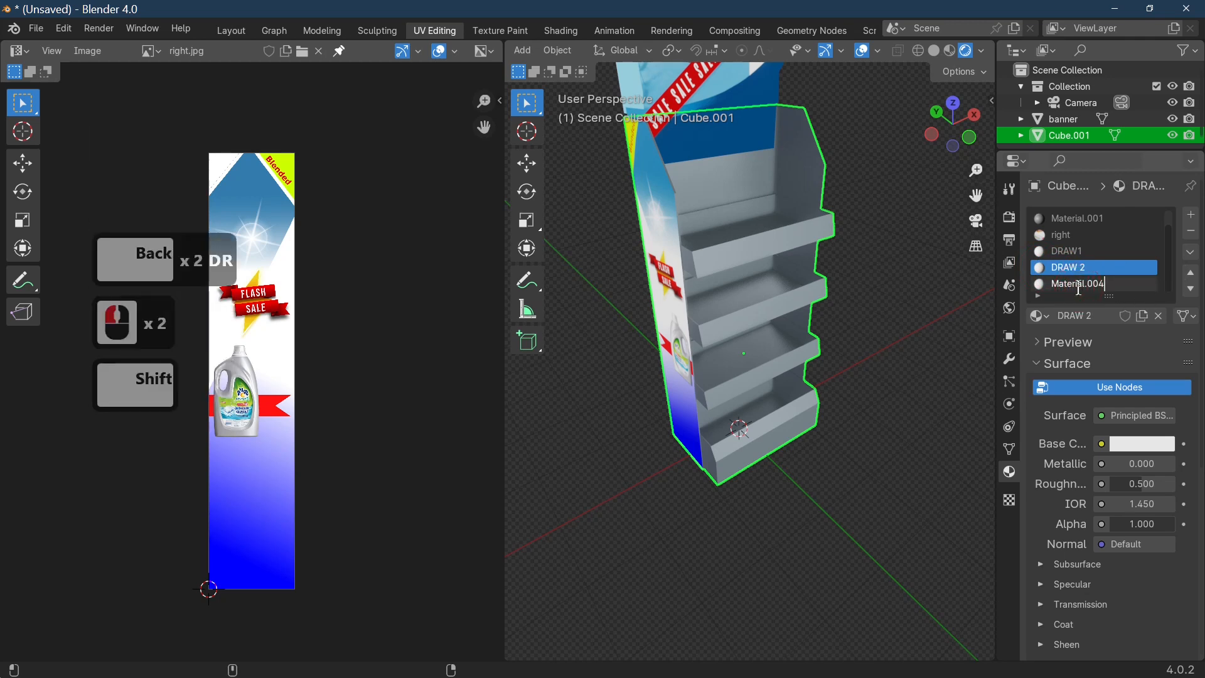
{"action": "type", "text": "dRAW3"}
{"action": "left_click", "coordinate": [1098, 387]}
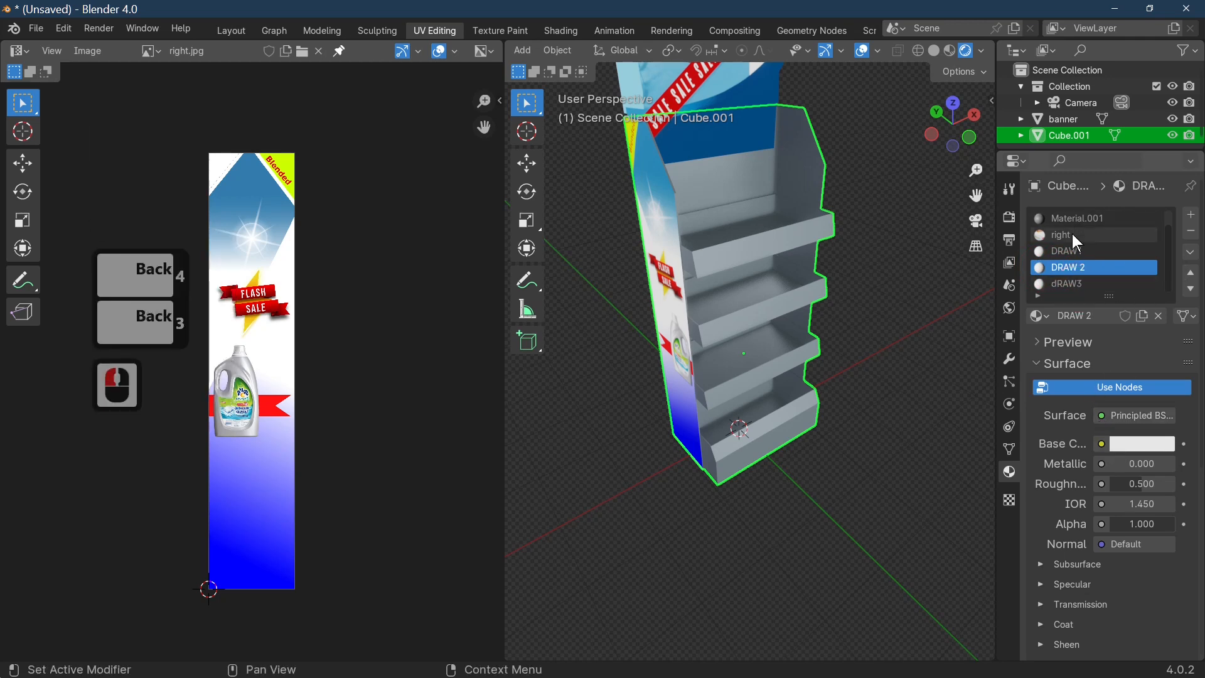
Set the surface shader of the DRAW1, DRAW 2 and dRAW3 materials to Emission.
{"action": "left_click", "coordinate": [1075, 251]}
{"action": "left_click", "coordinate": [1108, 423]}
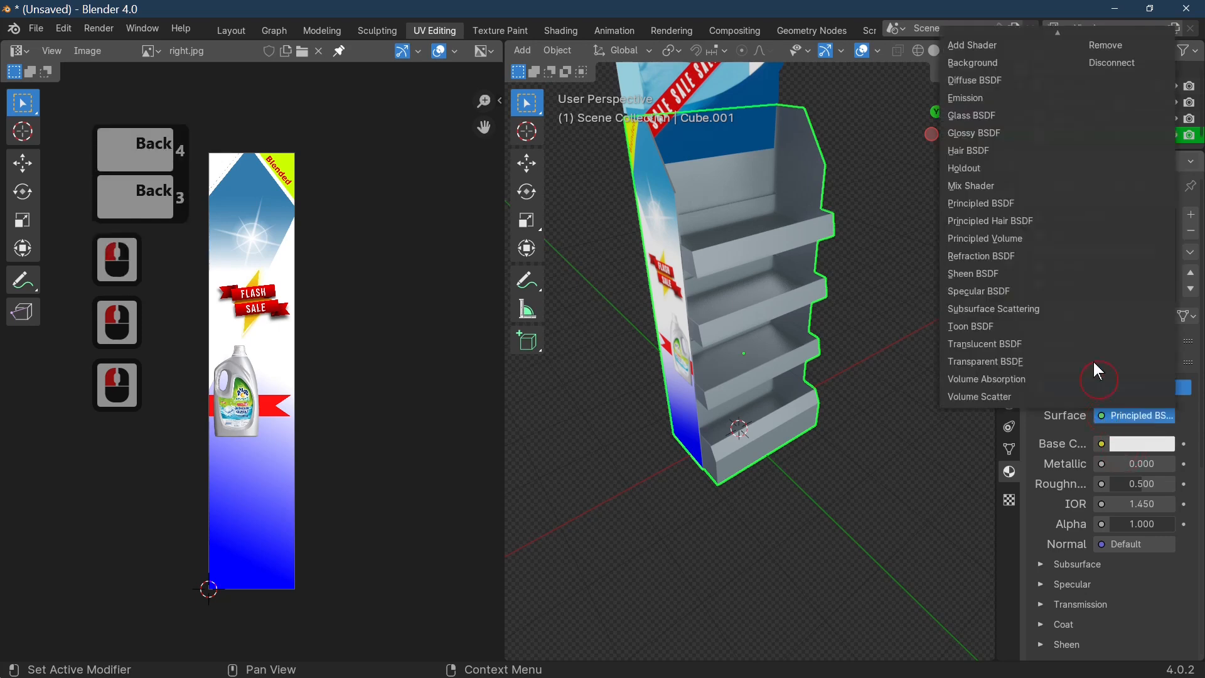
{"action": "left_click", "coordinate": [970, 100]}
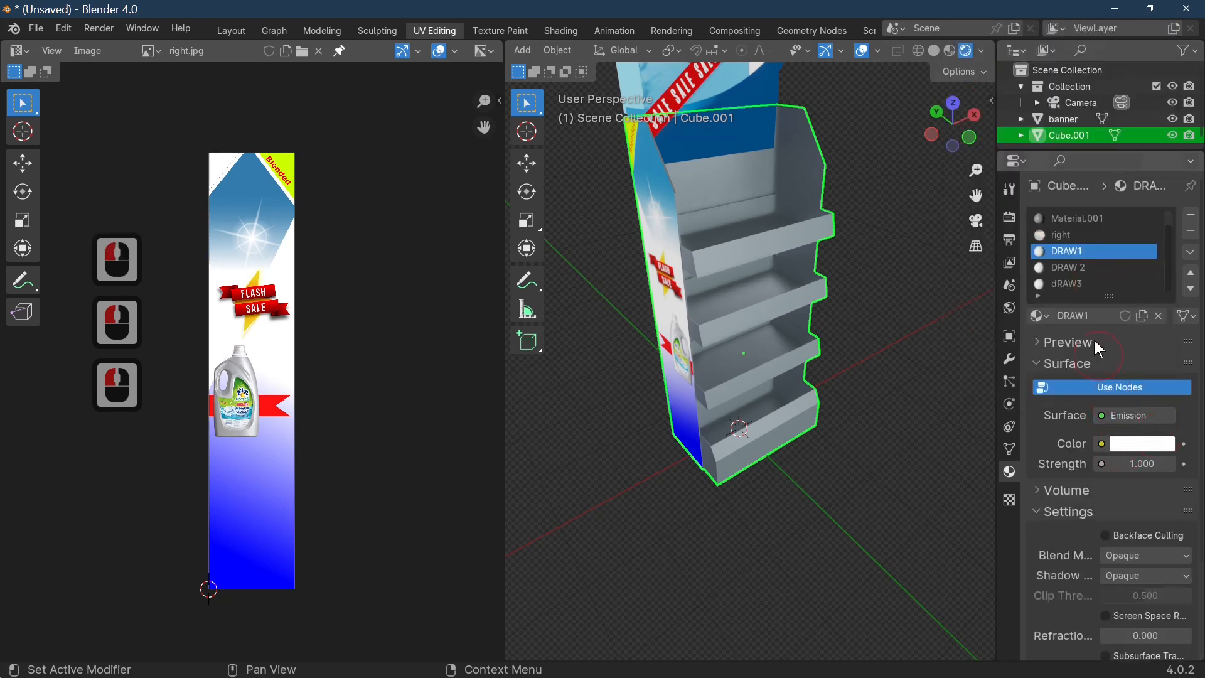
{"action": "left_click", "coordinate": [1074, 266]}
{"action": "left_click", "coordinate": [1105, 412]}
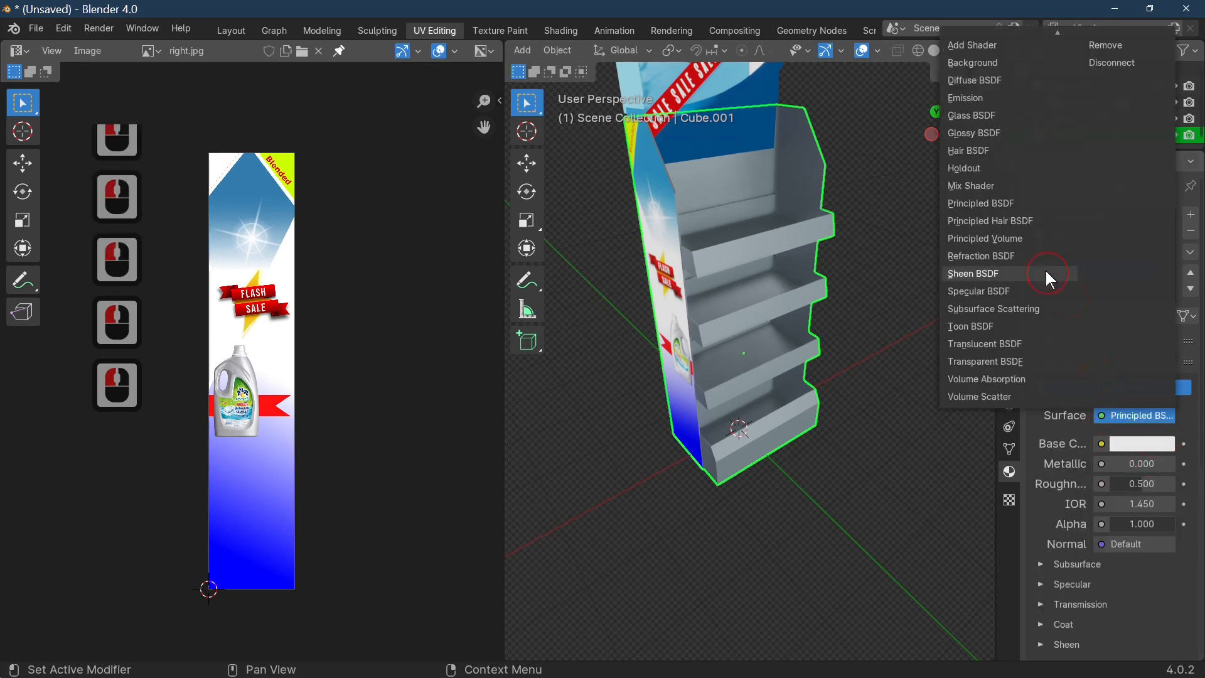
{"action": "left_click", "coordinate": [970, 98]}
{"action": "left_click", "coordinate": [1072, 283]}
{"action": "left_click", "coordinate": [1123, 416]}
{"action": "left_click", "coordinate": [970, 98]}
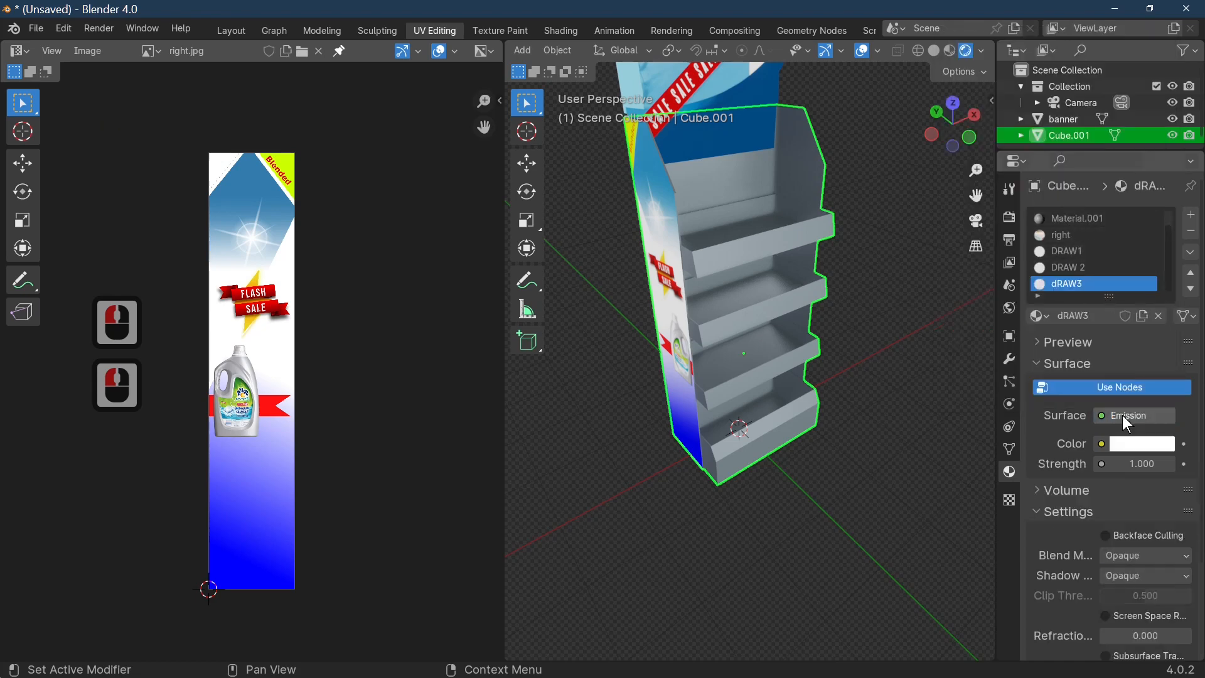
Use an Image Texture as the emission color of the dRAW3, DRAW 2 and DRAW1 materials.
{"action": "left_click", "coordinate": [1103, 445]}
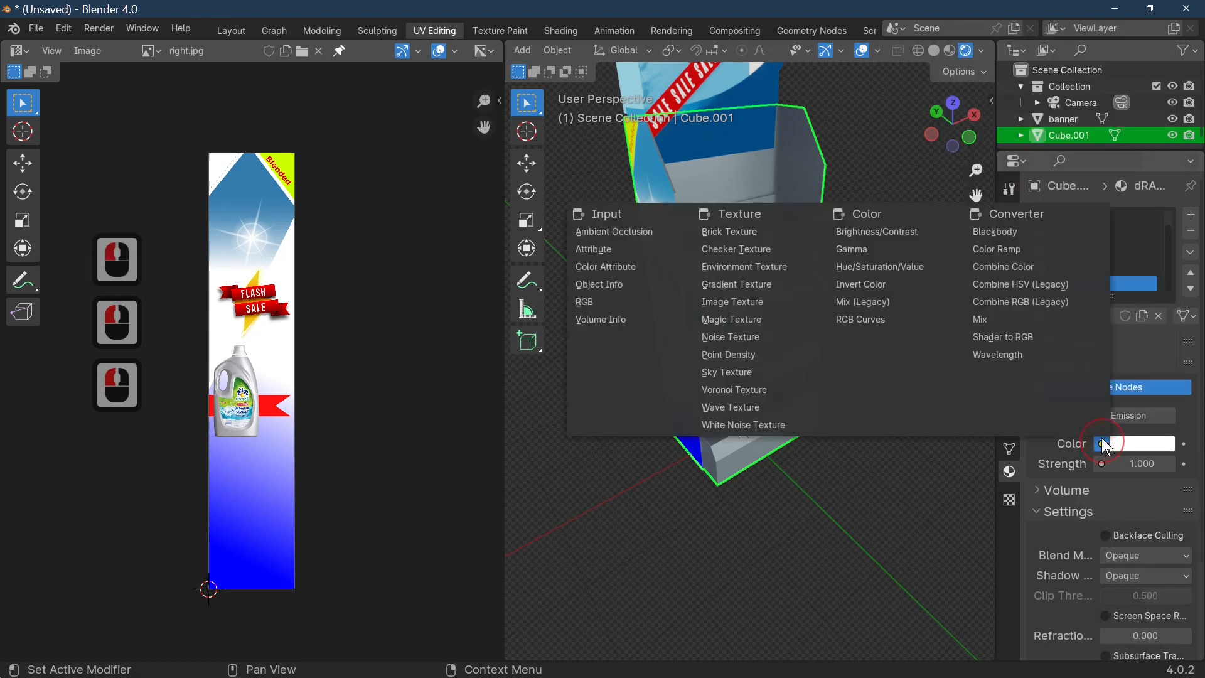
{"action": "left_click", "coordinate": [754, 303]}
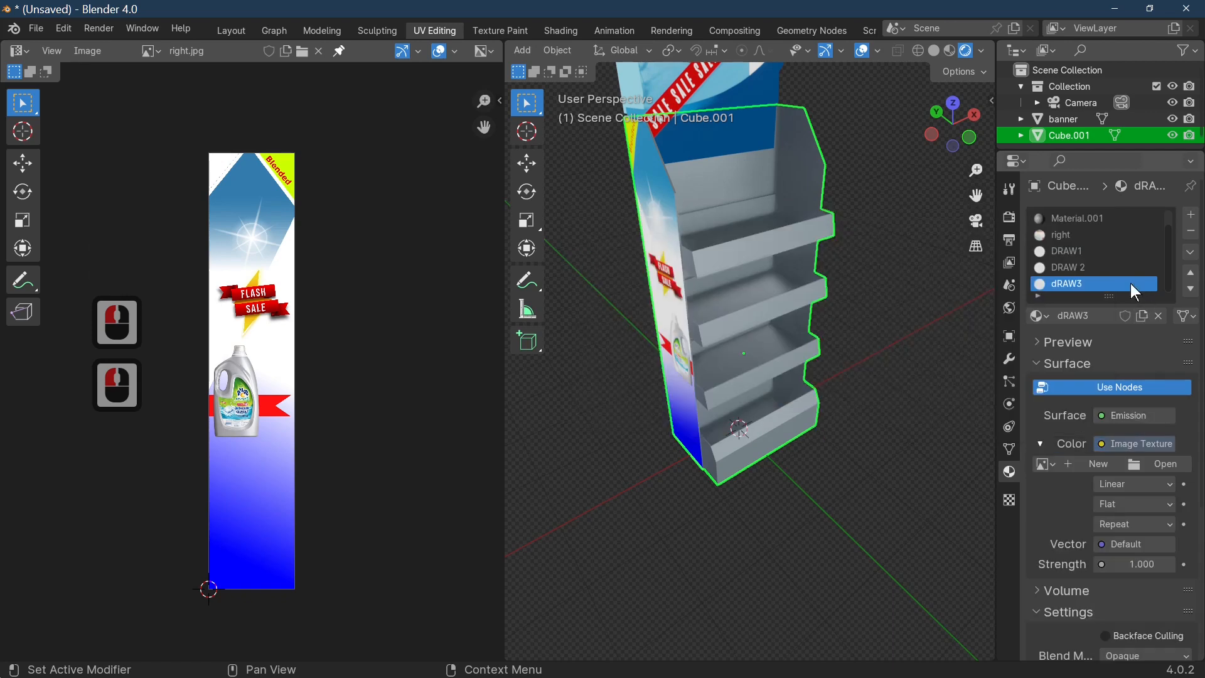
{"action": "left_click", "coordinate": [1071, 284]}
{"action": "left_click", "coordinate": [1074, 267]}
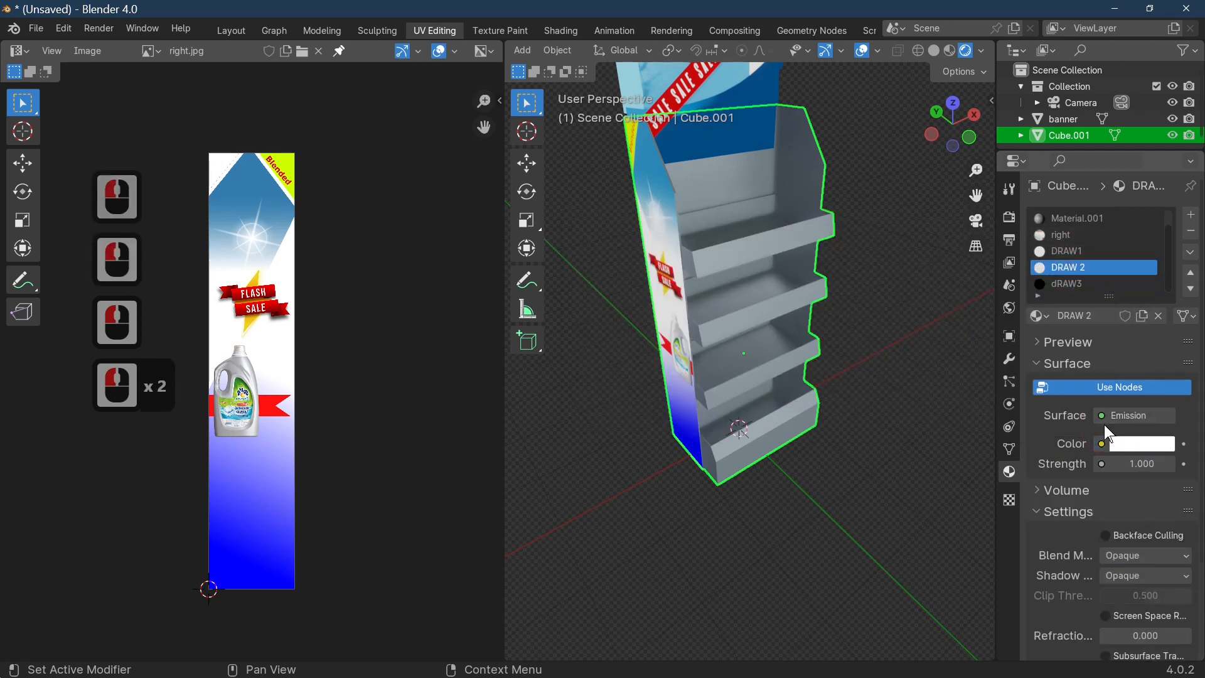
{"action": "left_click", "coordinate": [1103, 443]}
{"action": "left_click", "coordinate": [753, 323]}
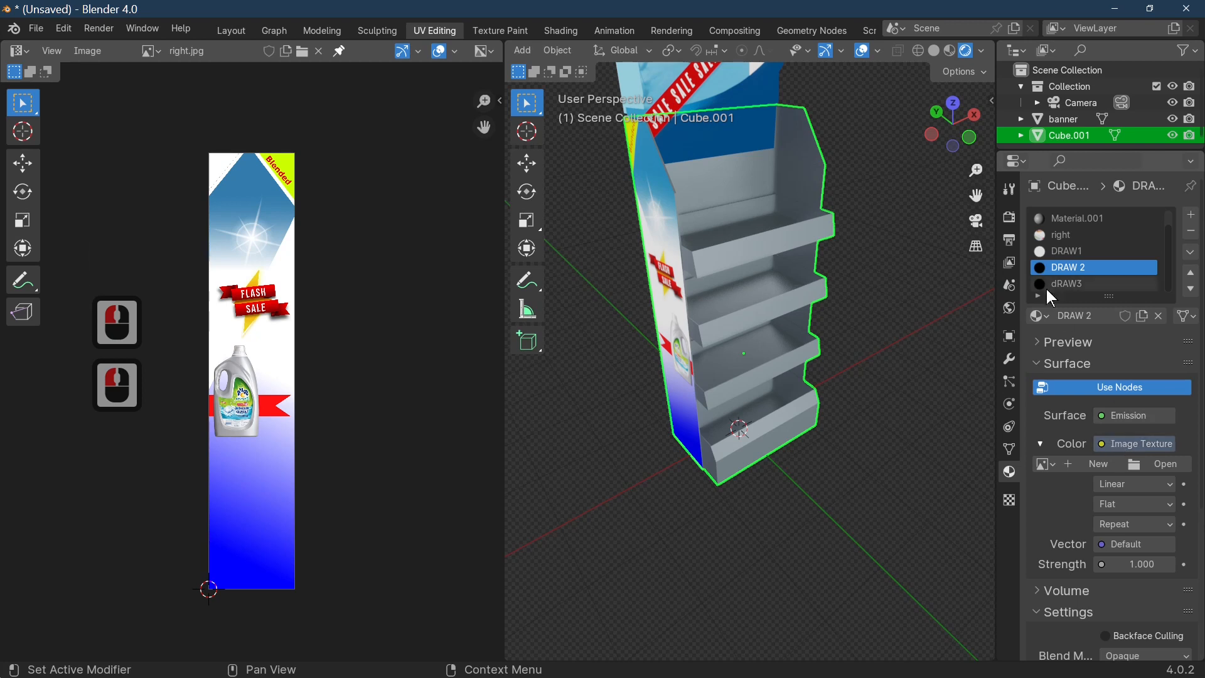
{"action": "left_click", "coordinate": [1067, 252]}
{"action": "left_click", "coordinate": [1127, 450]}
{"action": "left_click", "coordinate": [956, 345]}
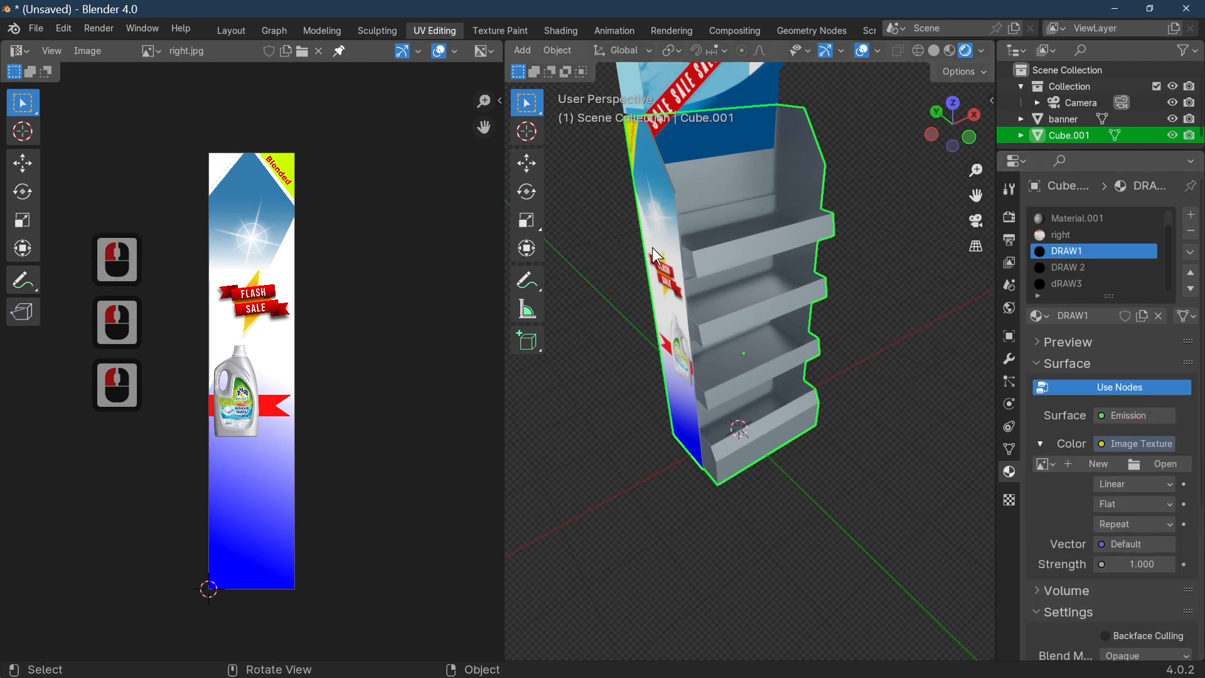
Load "draw front.jpg" from the "0 cardboard stand" folder as the DRAW1 material's image texture.
{"action": "left_click", "coordinate": [1075, 251]}
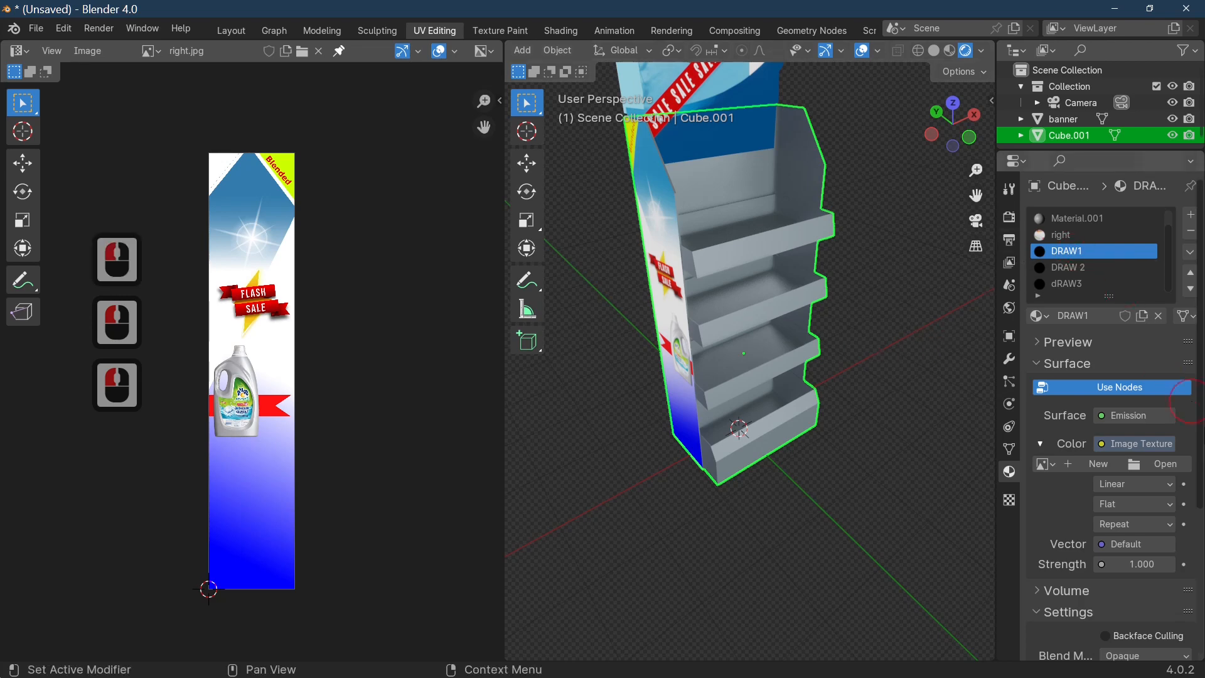
{"action": "left_click", "coordinate": [1160, 464]}
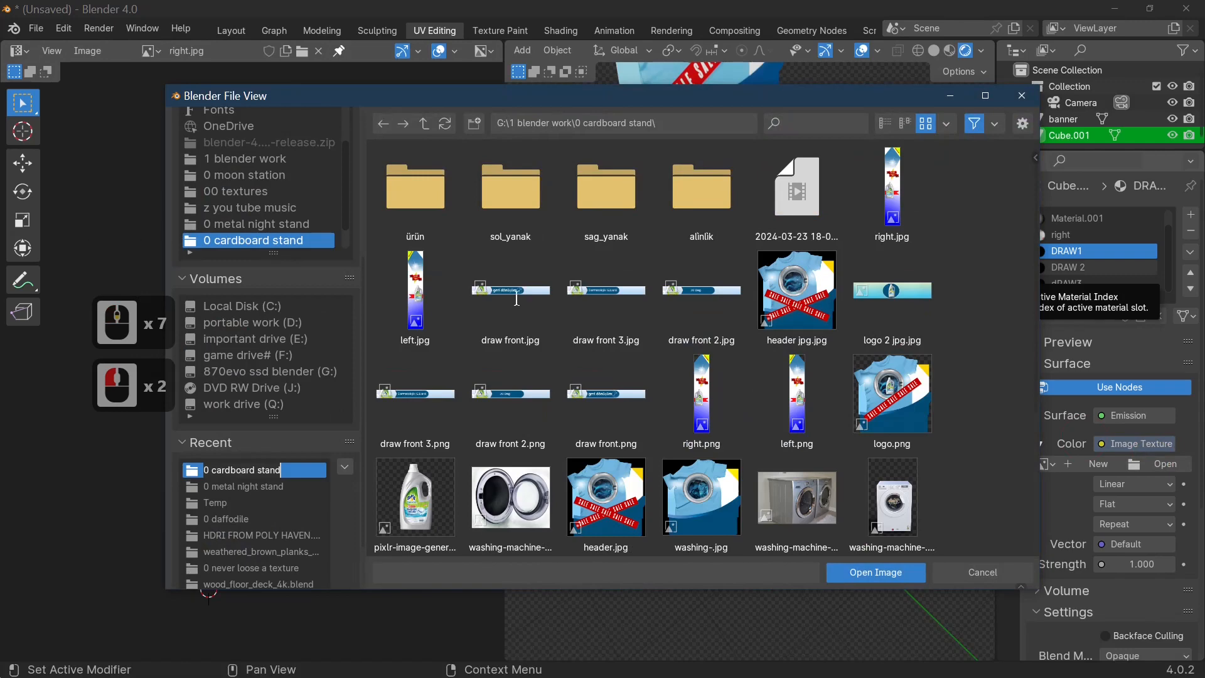
{"action": "double_click", "coordinate": [517, 300]}
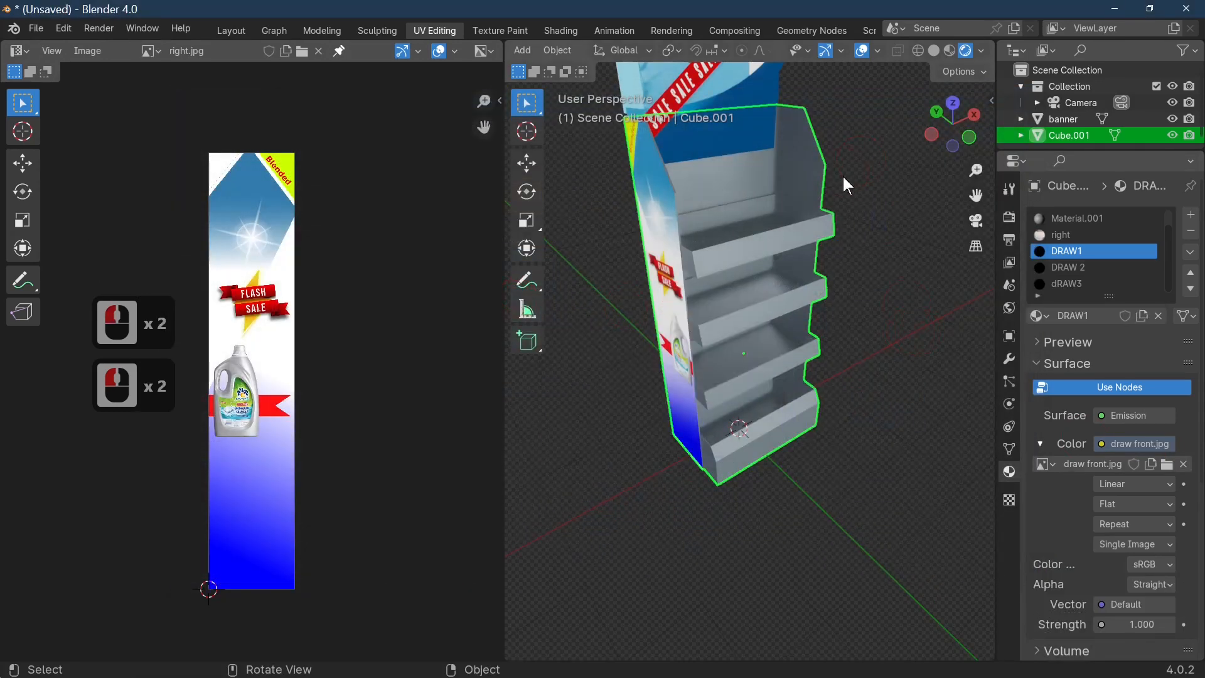
Enter Edit Mode on the stand, select the top shelf's front face and switch to the front view.
{"action": "left_click", "coordinate": [864, 254]}
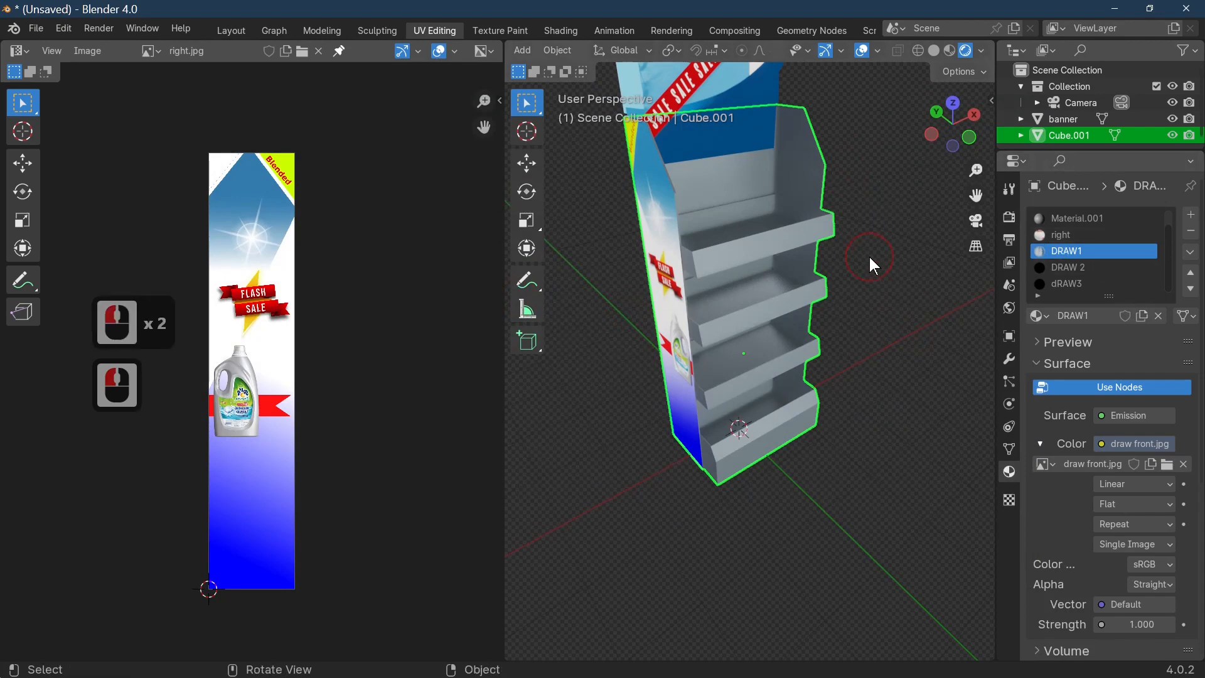
{"action": "key", "text": "Tab"}
{"action": "middle_click_drag", "start_coordinate": [871, 258], "coordinate": [727, 243]}
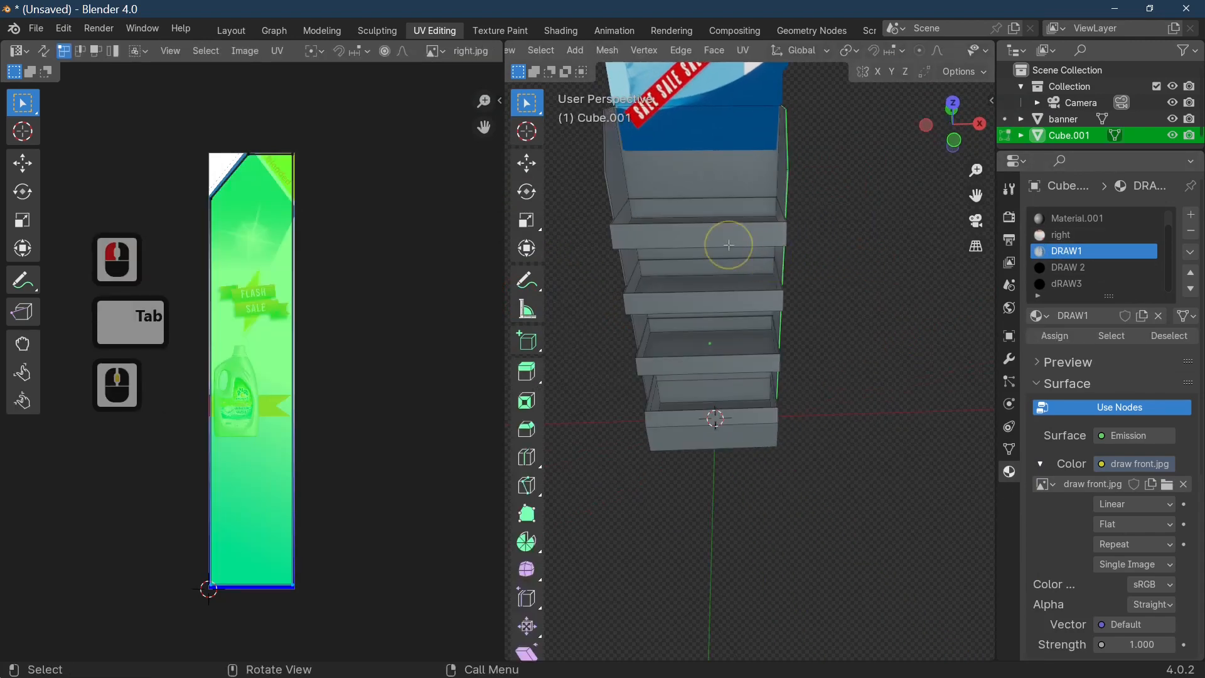
{"action": "left_click", "coordinate": [723, 241]}
{"action": "key", "text": "KP_1"}
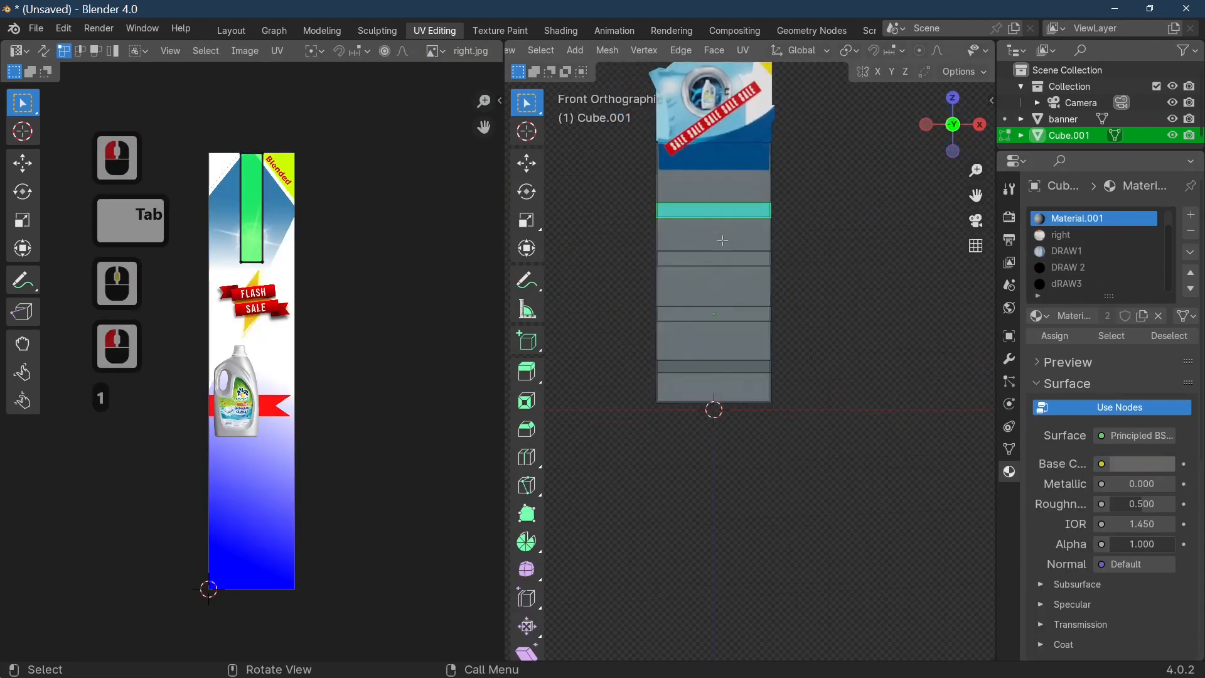
Display "draw front.jpg" as the image behind the UV layout.
{"action": "left_click", "coordinate": [436, 50]}
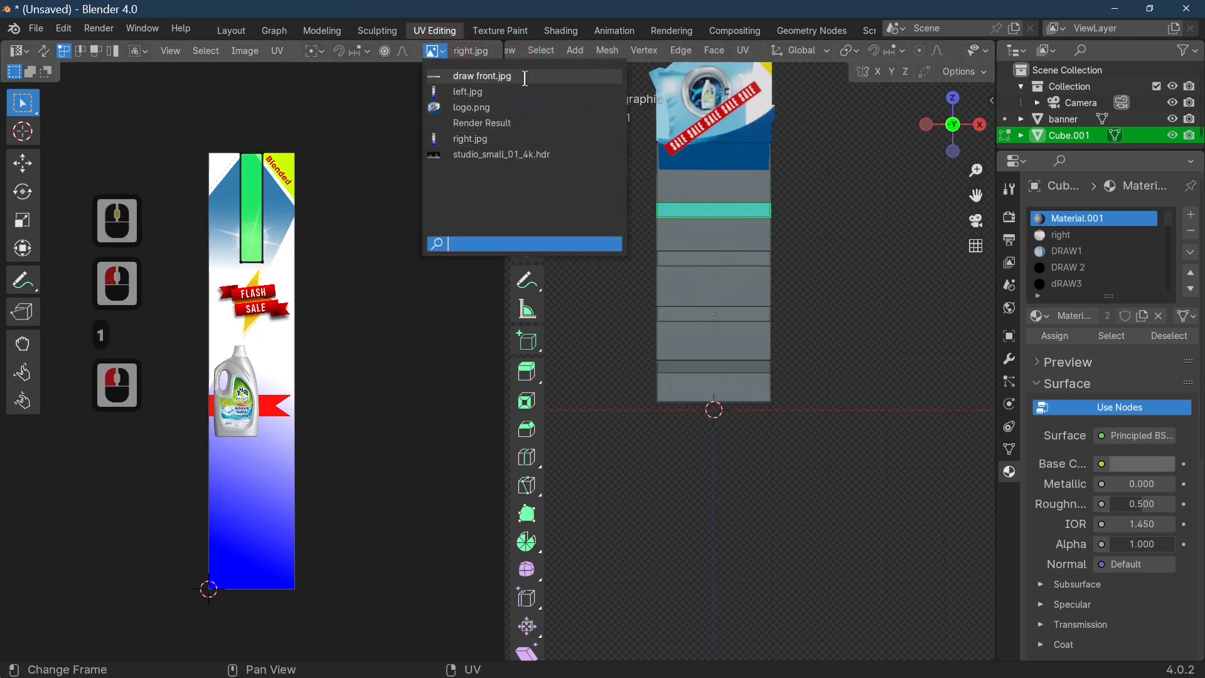
{"action": "left_click", "coordinate": [479, 76]}
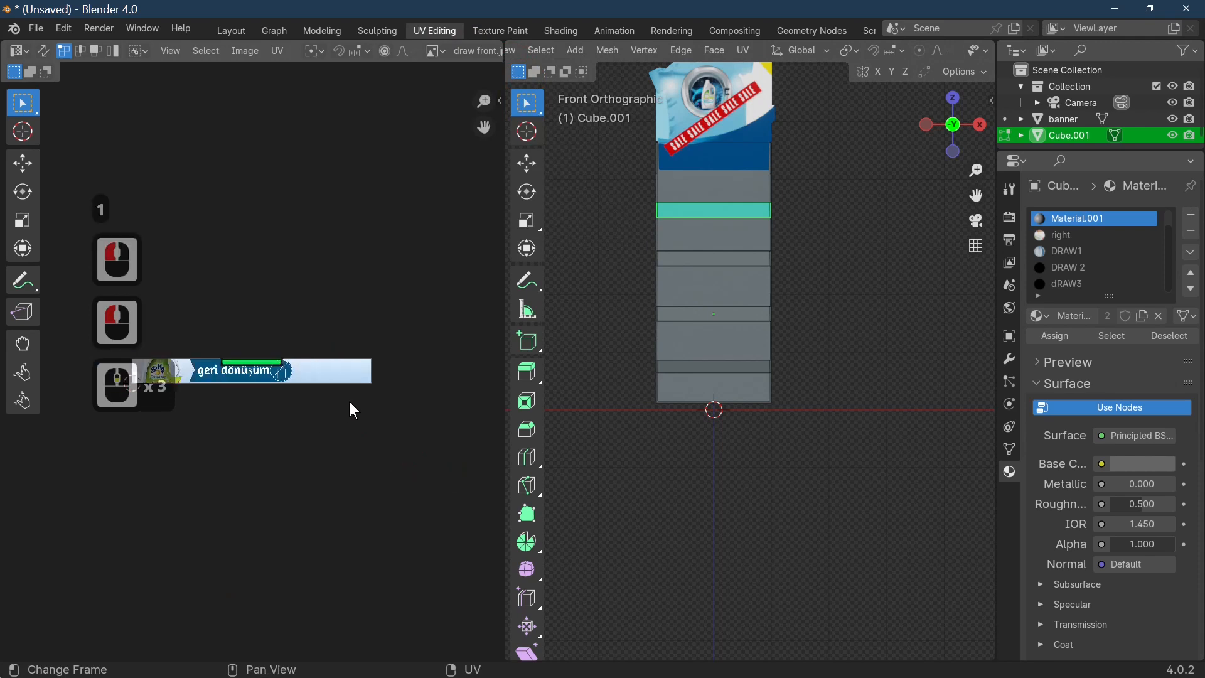
{"action": "scroll", "coordinate": [349, 398], "scroll_direction": "down", "scroll_amount": 3}
{"action": "scroll", "coordinate": [395, 393], "scroll_direction": "up", "scroll_amount": 4}
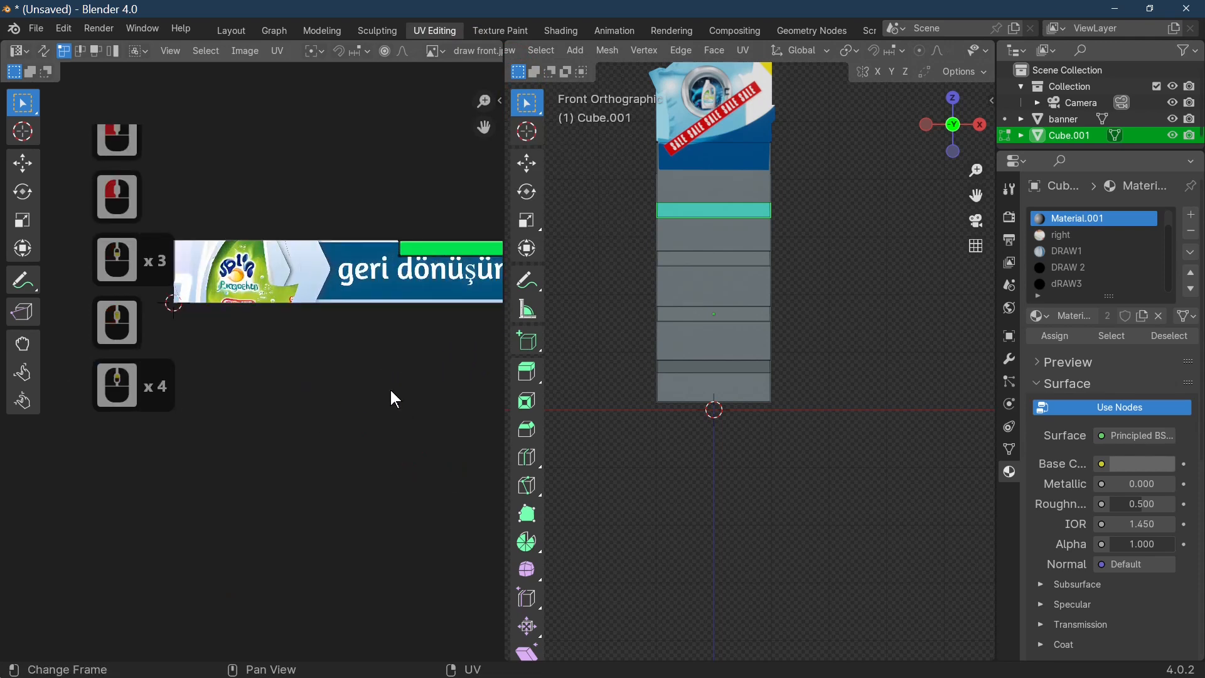
{"action": "scroll", "coordinate": [314, 288], "scroll_direction": "down", "scroll_amount": 2}
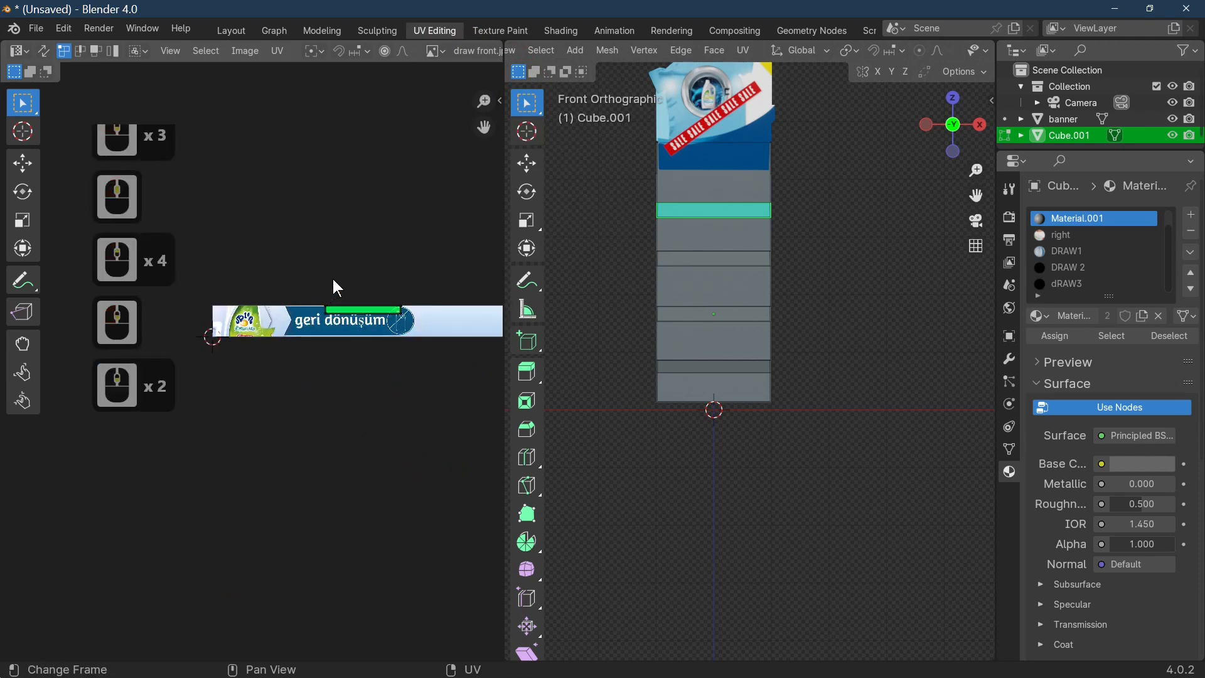
Enlarge the top shelf front's UV island and position it over the "draw front.jpg" strip.
{"action": "left_click_drag", "start_coordinate": [337, 288], "coordinate": [404, 359]}
{"action": "left_click_drag", "start_coordinate": [305, 277], "coordinate": [403, 371]}
{"action": "key", "text": "s"}
{"action": "left_click", "coordinate": [142, 378]}
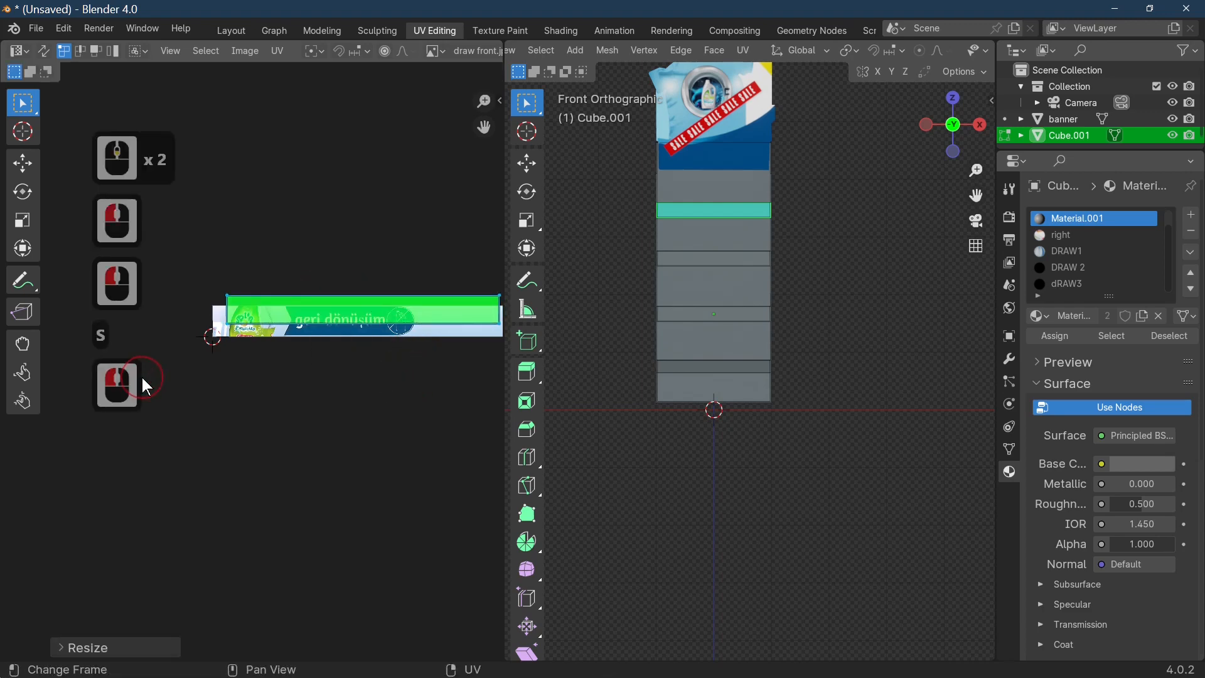
{"action": "key", "text": "g"}
{"action": "left_click", "coordinate": [139, 387]}
{"action": "key", "text": "s"}
{"action": "key", "text": "x"}
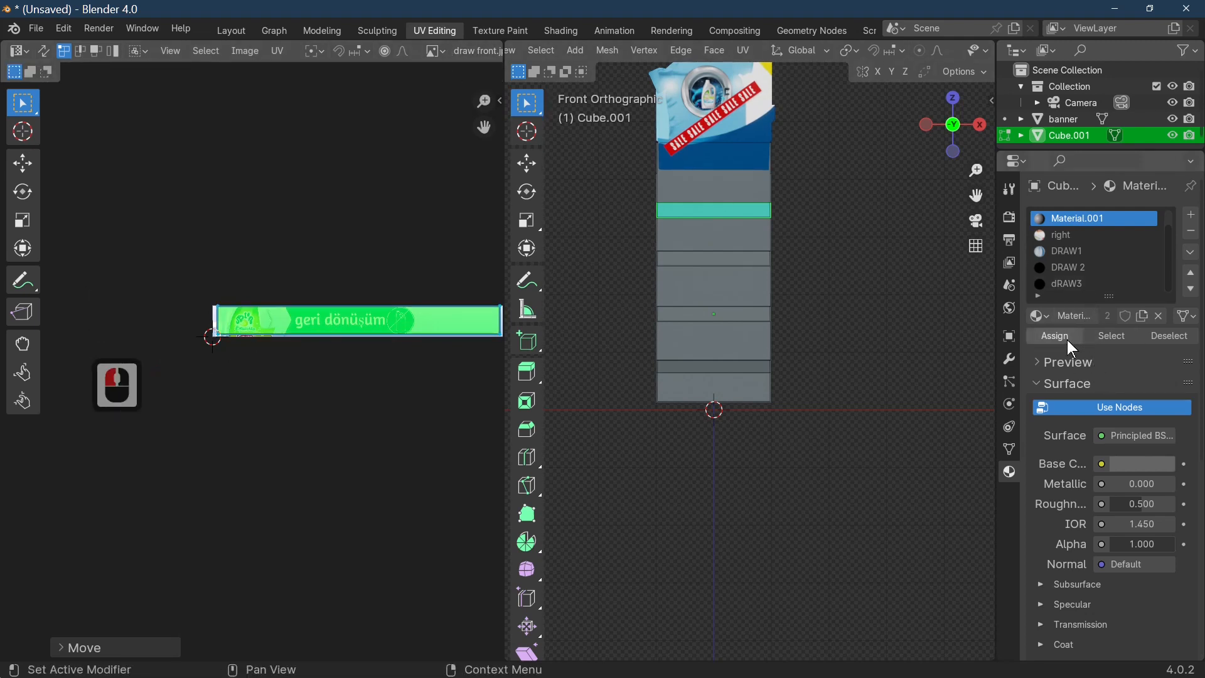
Assign the DRAW1 material to the top shelf's selected front face.
{"action": "left_click", "coordinate": [1087, 254]}
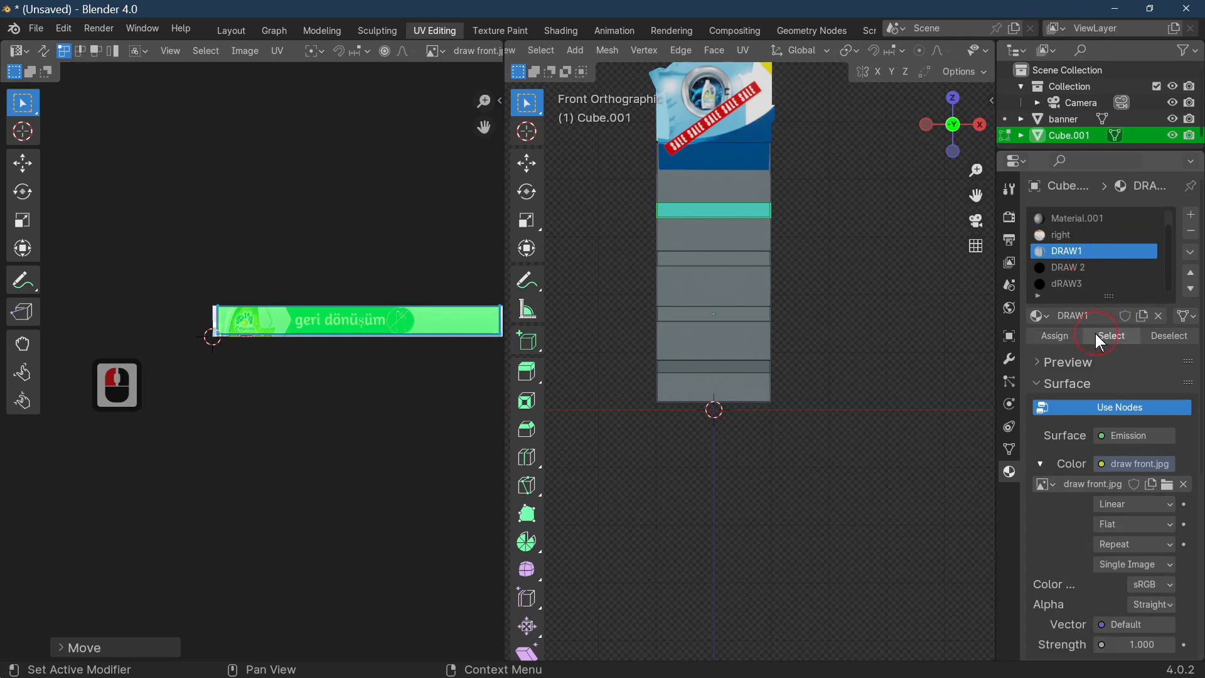
{"action": "left_click", "coordinate": [1055, 338]}
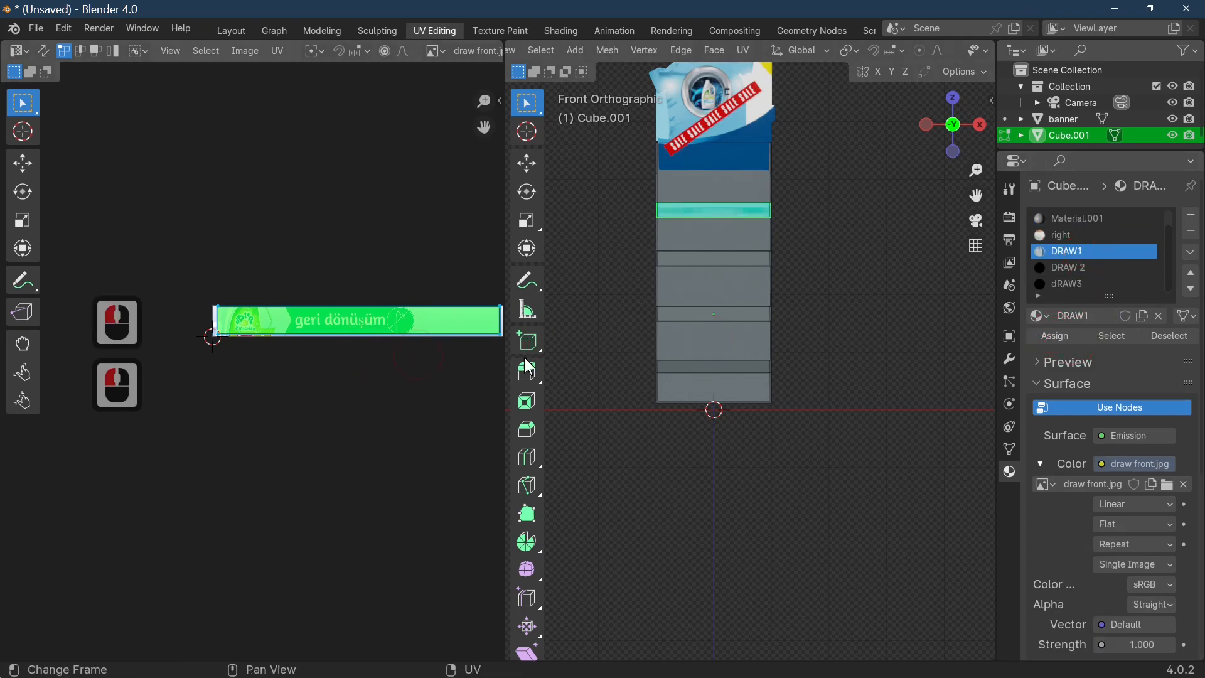
{"action": "scroll", "coordinate": [855, 319], "scroll_direction": "up", "scroll_amount": 4}
{"action": "middle_click_drag", "start_coordinate": [855, 319], "coordinate": [936, 406]}
{"action": "scroll", "coordinate": [876, 408], "scroll_direction": "down", "scroll_amount": 4}
Reselect the top shelf's front face and examine how its UV island lies on the image.
{"action": "left_click", "coordinate": [831, 294]}
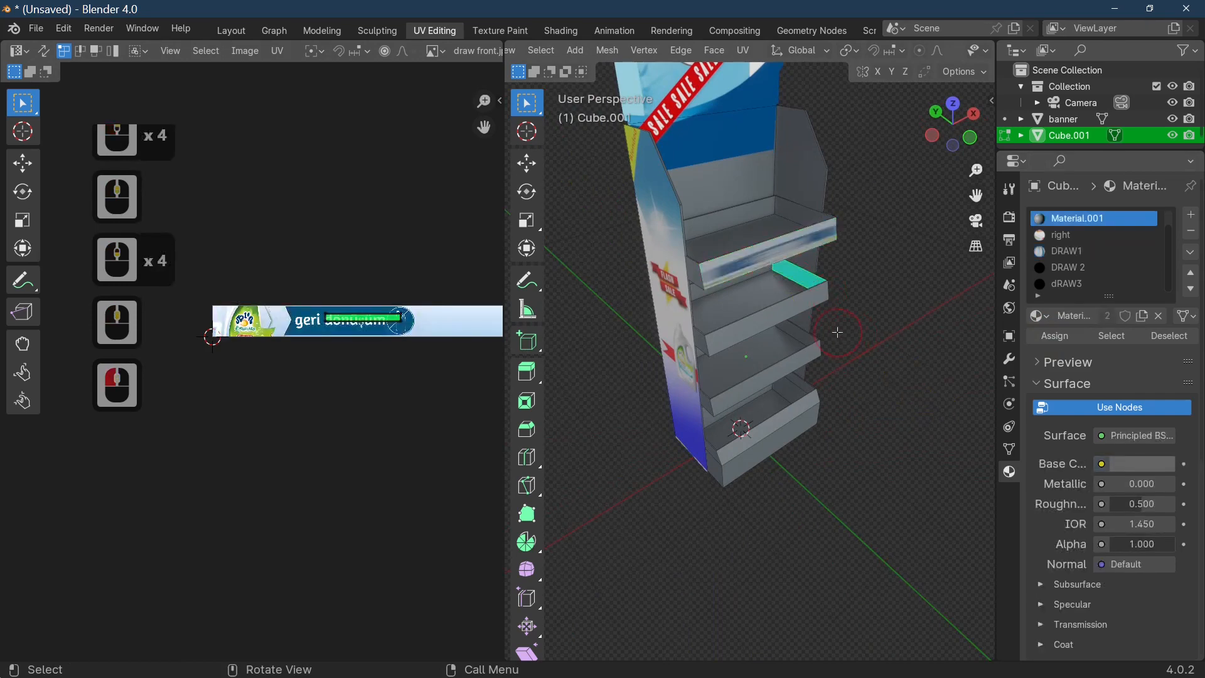
{"action": "left_click", "coordinate": [790, 263]}
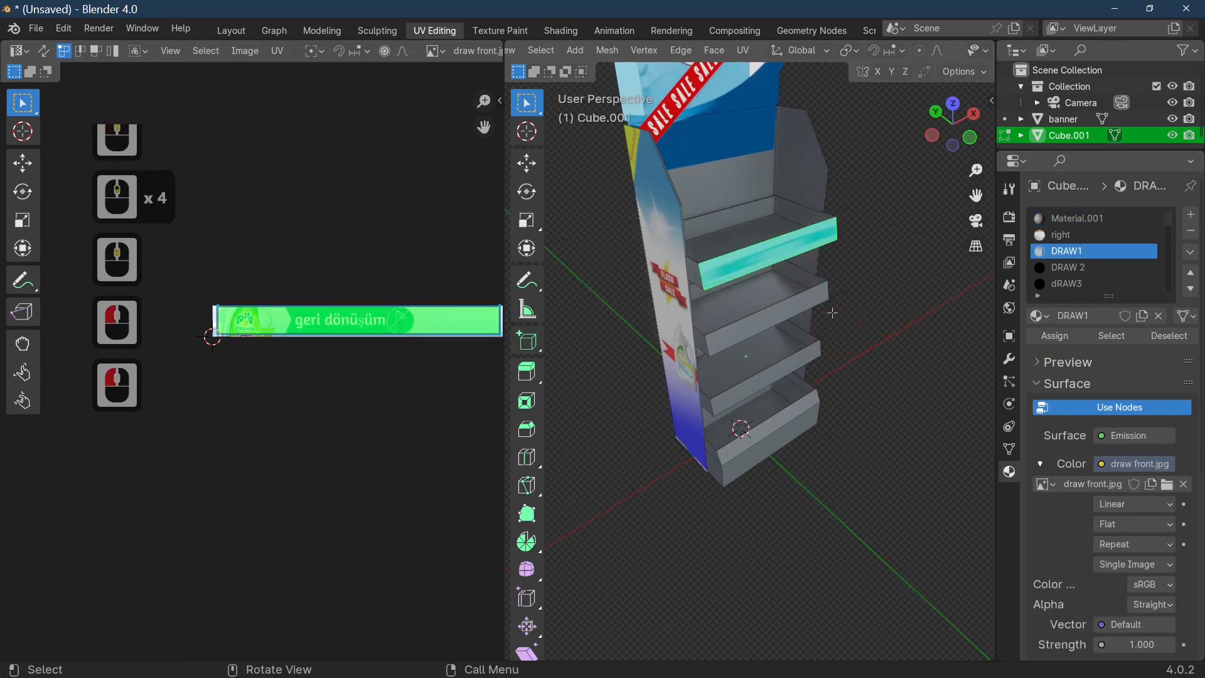
{"action": "scroll", "coordinate": [256, 328], "scroll_direction": "up", "scroll_amount": 5}
{"action": "mouse_move", "coordinate": [268, 328]}
{"action": "middle_mouse_down"}
{"action": "mouse_move", "coordinate": [293, 345]}
{"action": "mouse_move", "coordinate": [271, 345]}
{"action": "middle_mouse_up"}
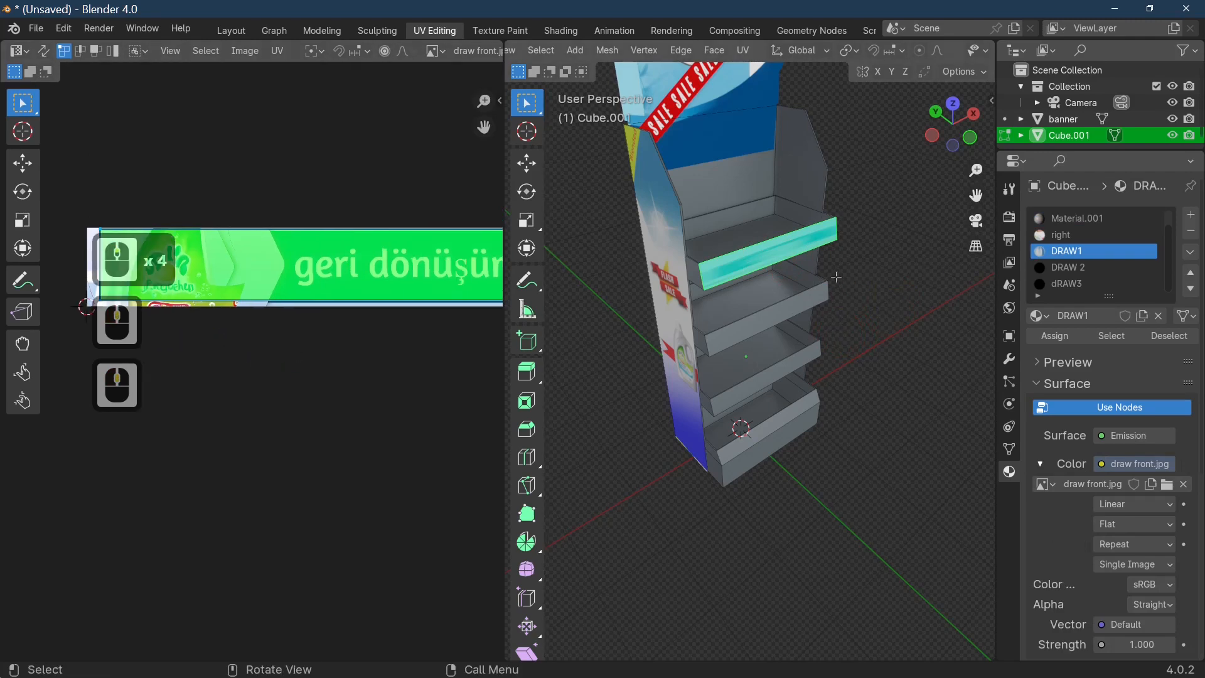
{"action": "scroll", "coordinate": [835, 276], "scroll_direction": "up", "scroll_amount": 4}
{"action": "scroll", "coordinate": [823, 274], "scroll_direction": "down", "scroll_amount": 3}
Reproject the top shelf's selected front face from the front view using Project from View.
{"action": "key", "text": "1"}
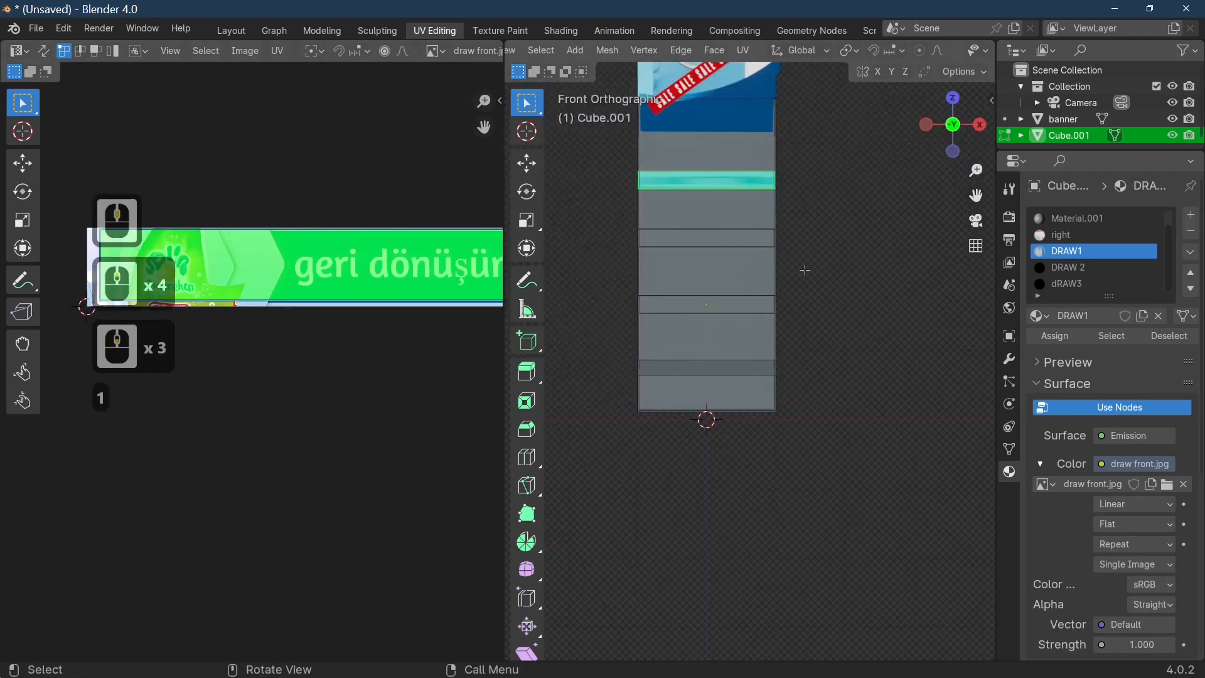
{"action": "key", "text": "u"}
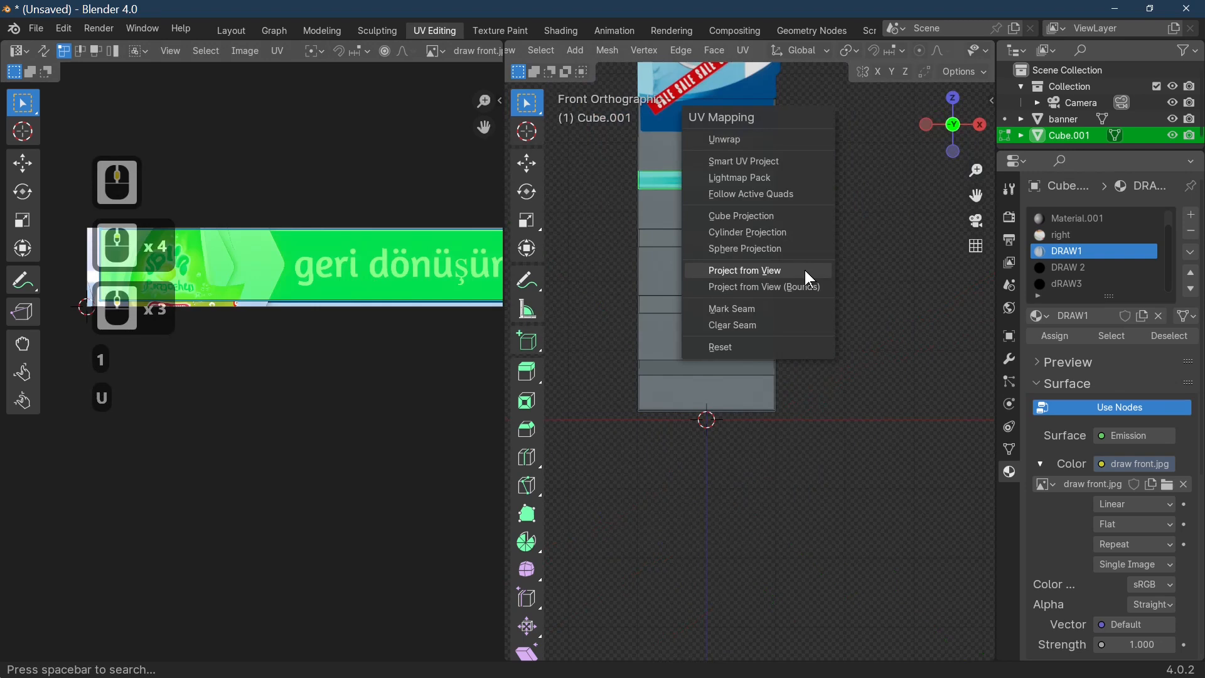
{"action": "left_click", "coordinate": [805, 270]}
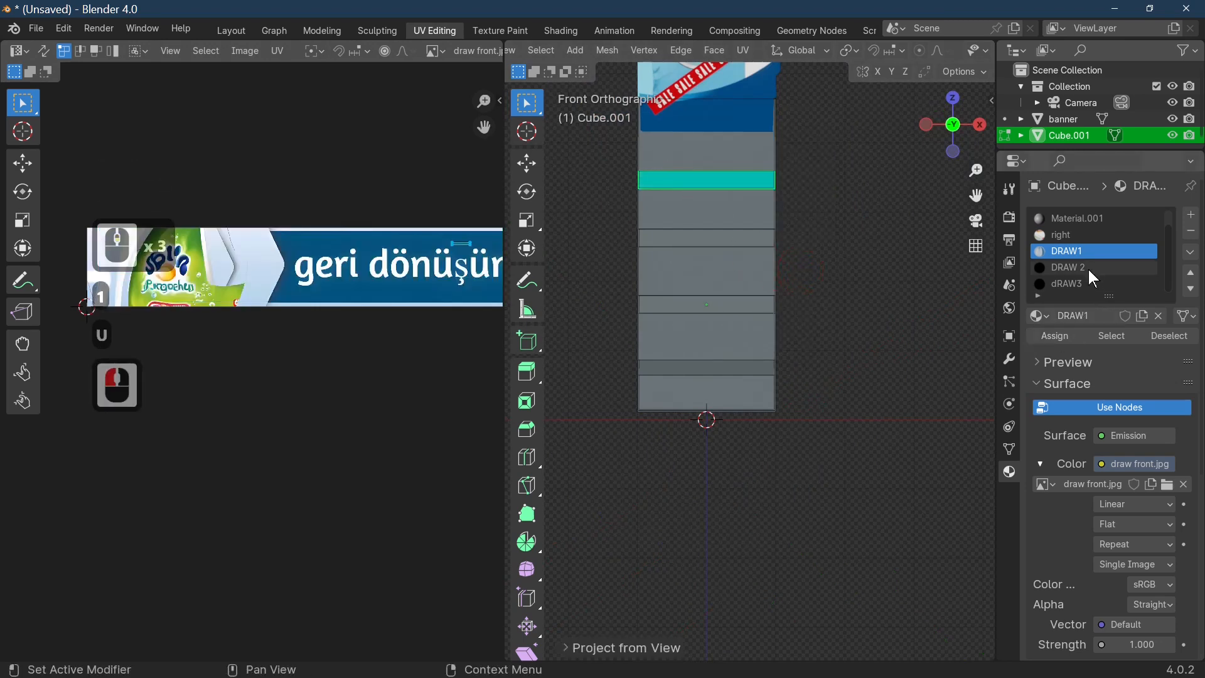
{"action": "left_click", "coordinate": [1051, 248]}
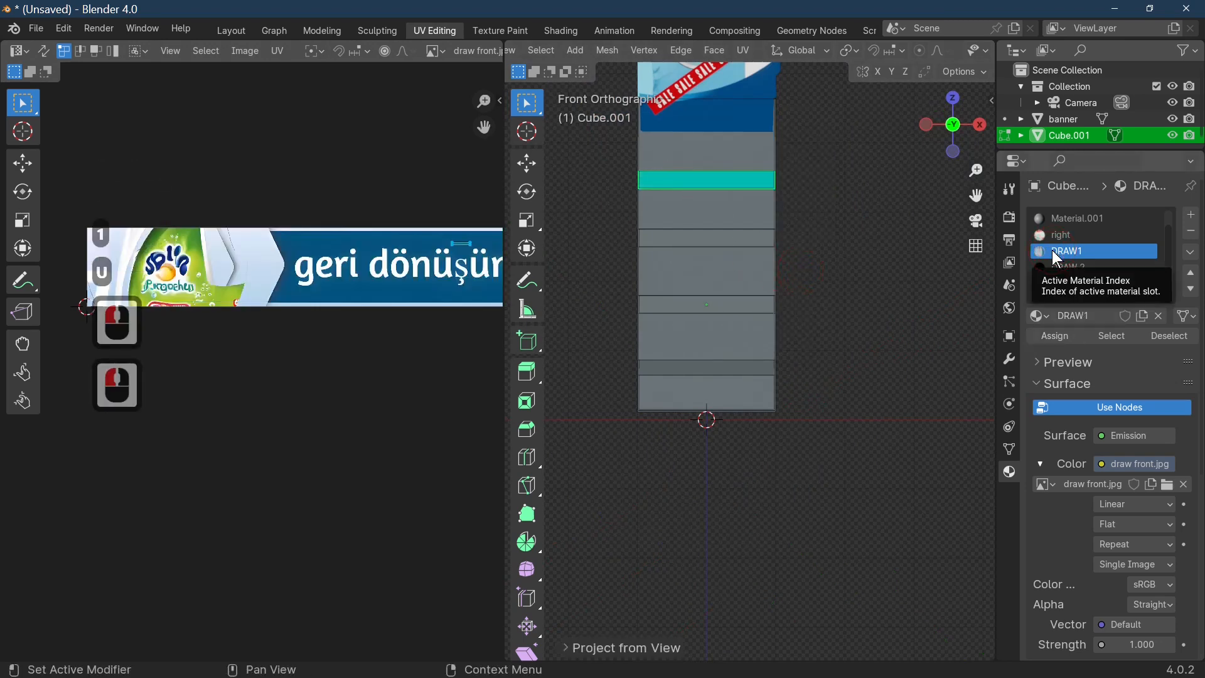
Enlarge the top shelf front's new UV island and position it over the "draw front.jpg" strip.
{"action": "left_click", "coordinate": [434, 51]}
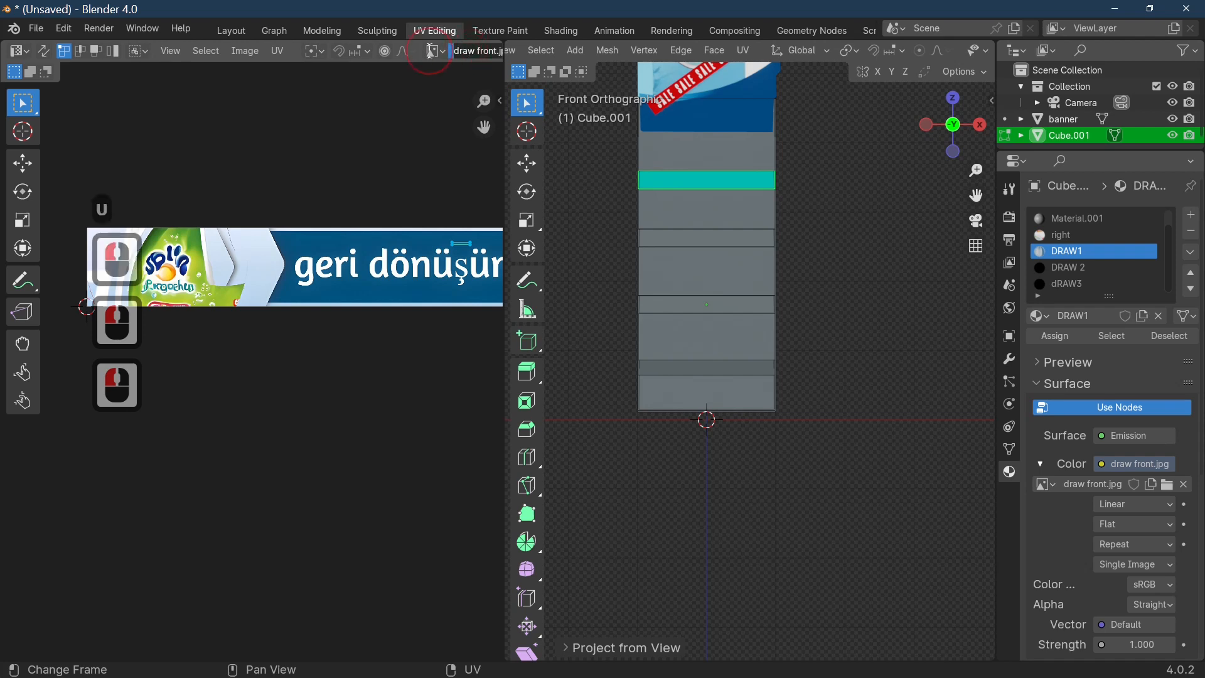
{"action": "left_click", "coordinate": [434, 51]}
{"action": "left_click", "coordinate": [434, 51]}
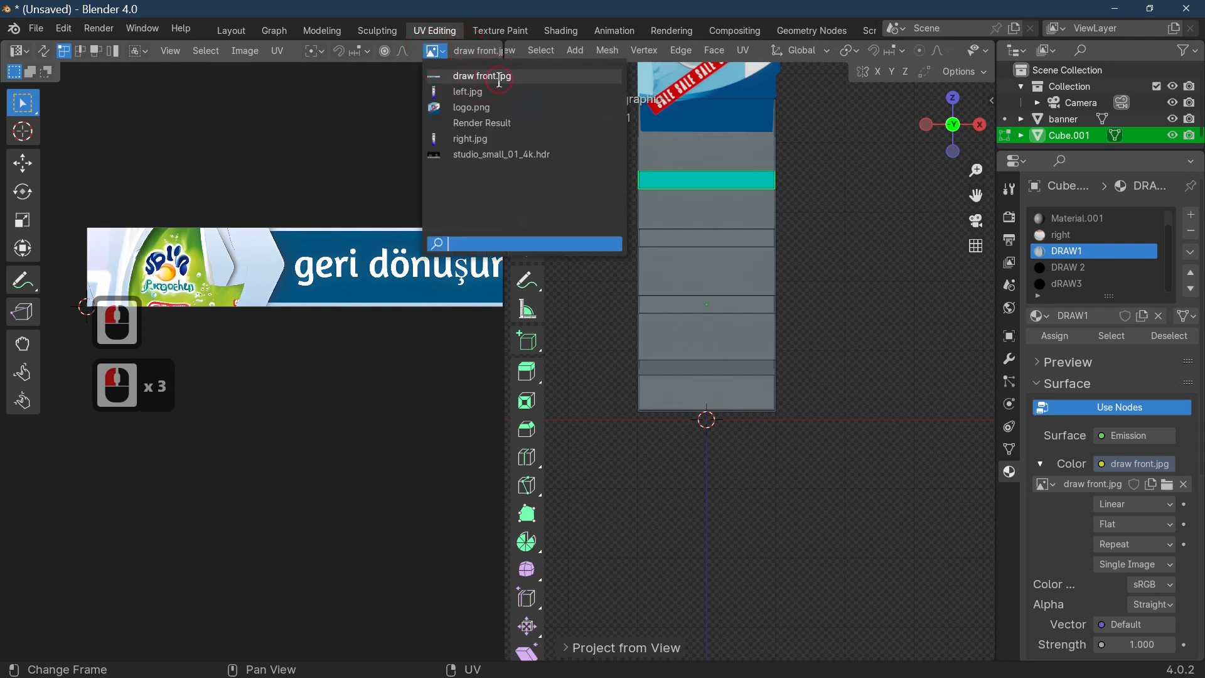
{"action": "left_click", "coordinate": [750, 276]}
{"action": "left_click", "coordinate": [477, 286]}
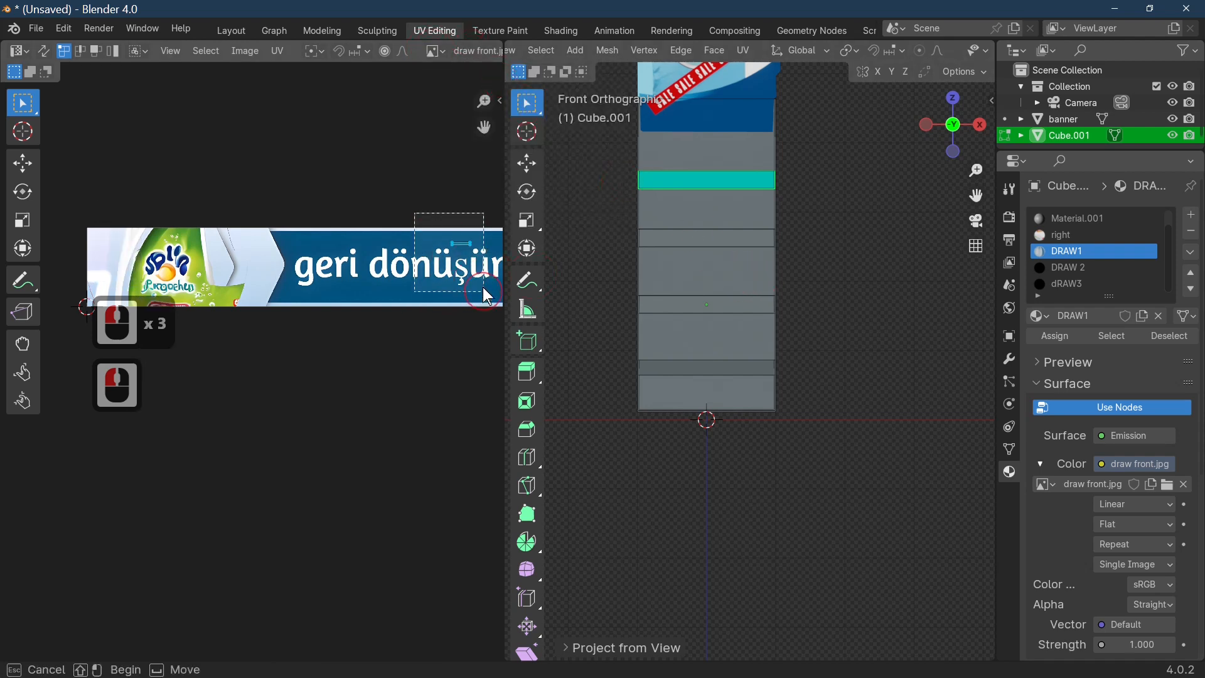
{"action": "key", "text": "s"}
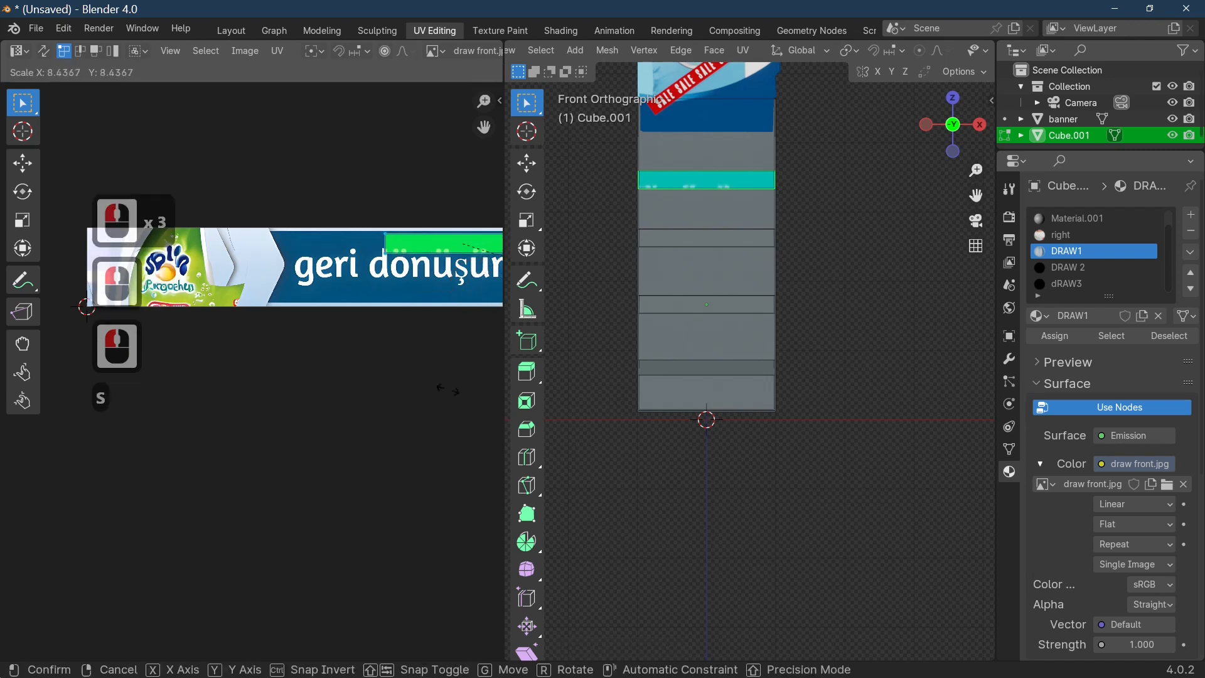
{"action": "left_click", "coordinate": [370, 660]}
{"action": "scroll", "coordinate": [446, 326], "scroll_direction": "down", "scroll_amount": 4}
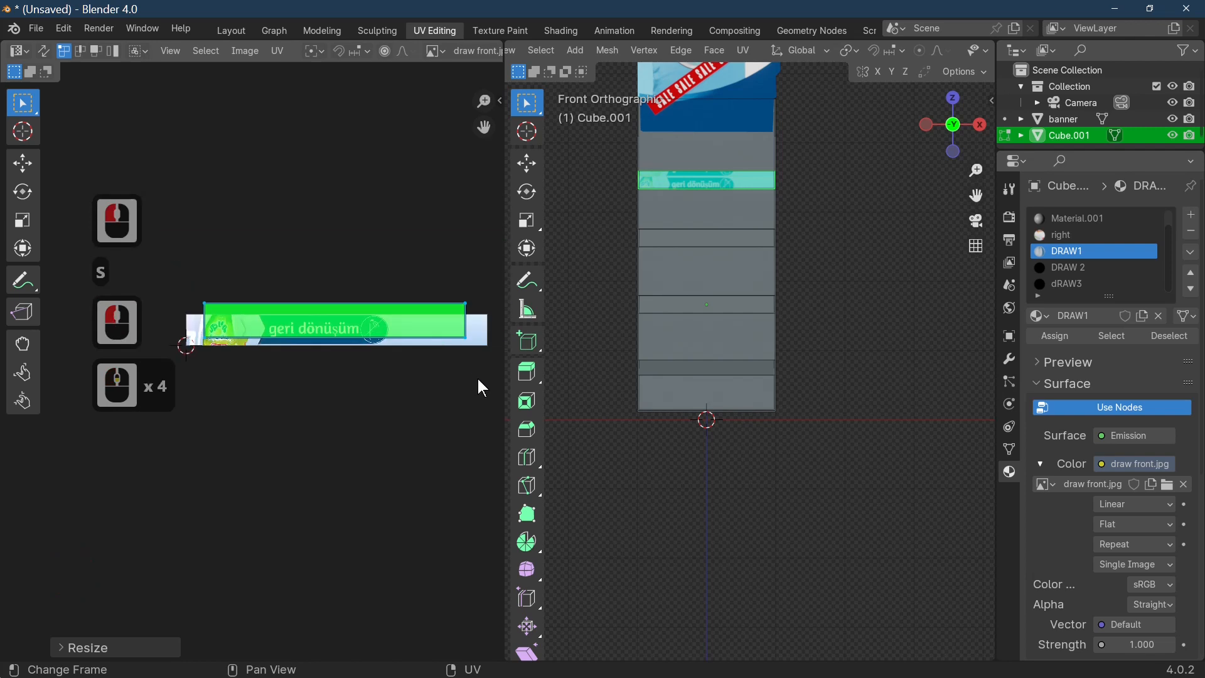
{"action": "key", "text": "g"}
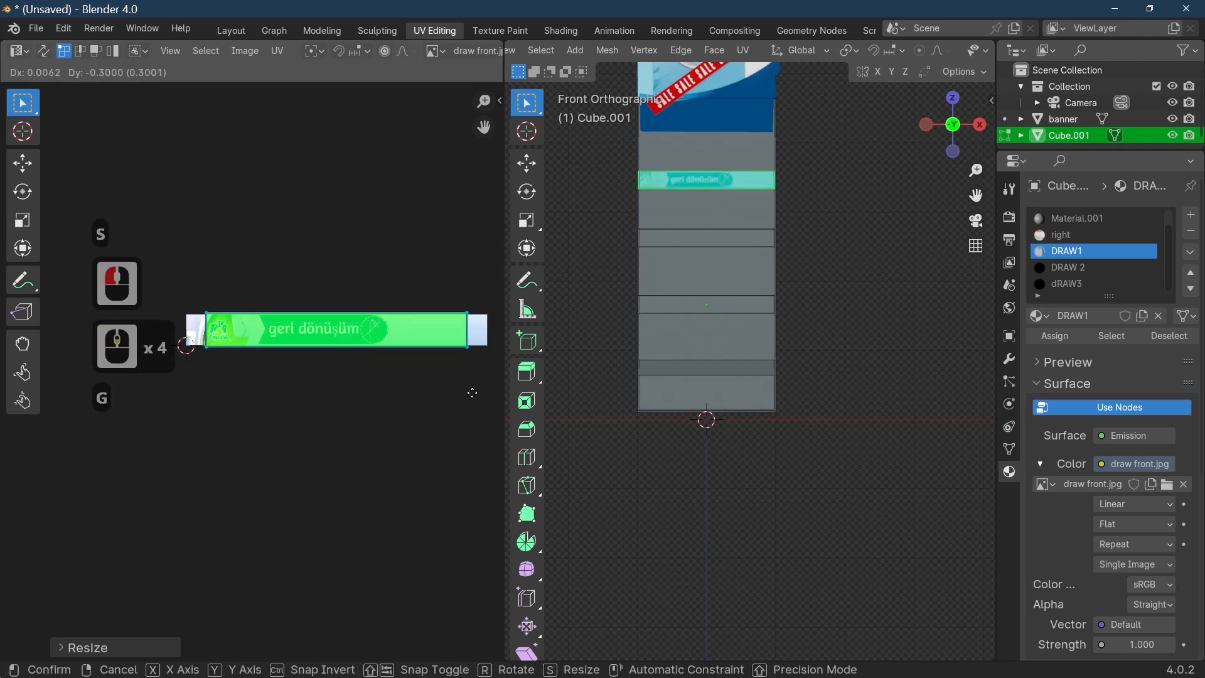
{"action": "left_click", "coordinate": [472, 392]}
Stretch the top shelf front's UV island along X to nearly the full width of the image strip, with a final overall scale adjustment.
{"action": "key", "text": "s"}
{"action": "key", "text": "x"}
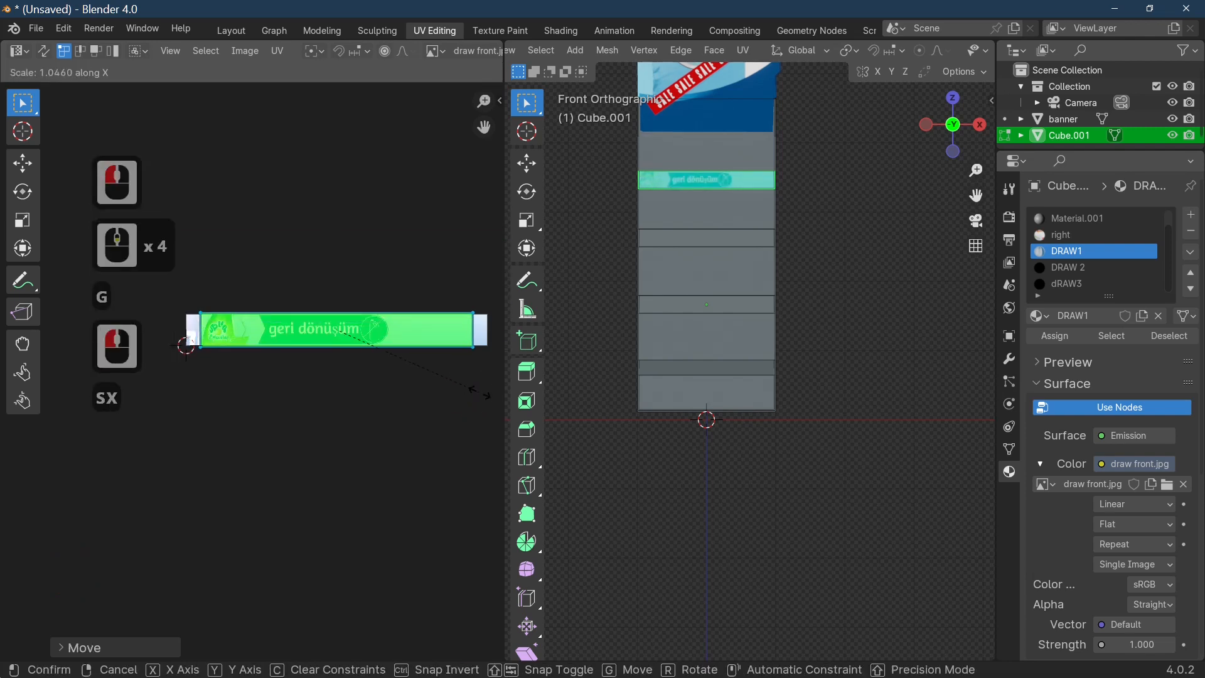
{"action": "left_click", "coordinate": [498, 386]}
{"action": "key", "text": "s"}
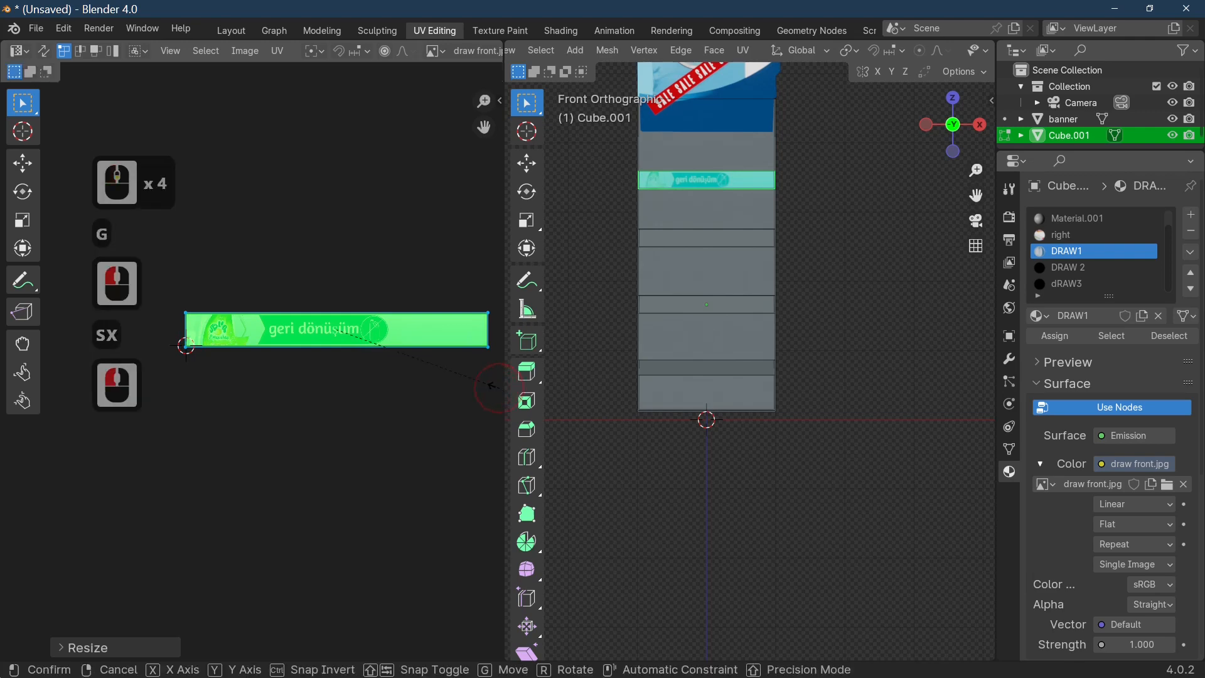
{"action": "left_click", "coordinate": [662, 324]}
Leave Edit Mode and examine the label on the top shelf's front from several angles and distances.
{"action": "scroll", "coordinate": [736, 257], "scroll_direction": "up", "scroll_amount": 3}
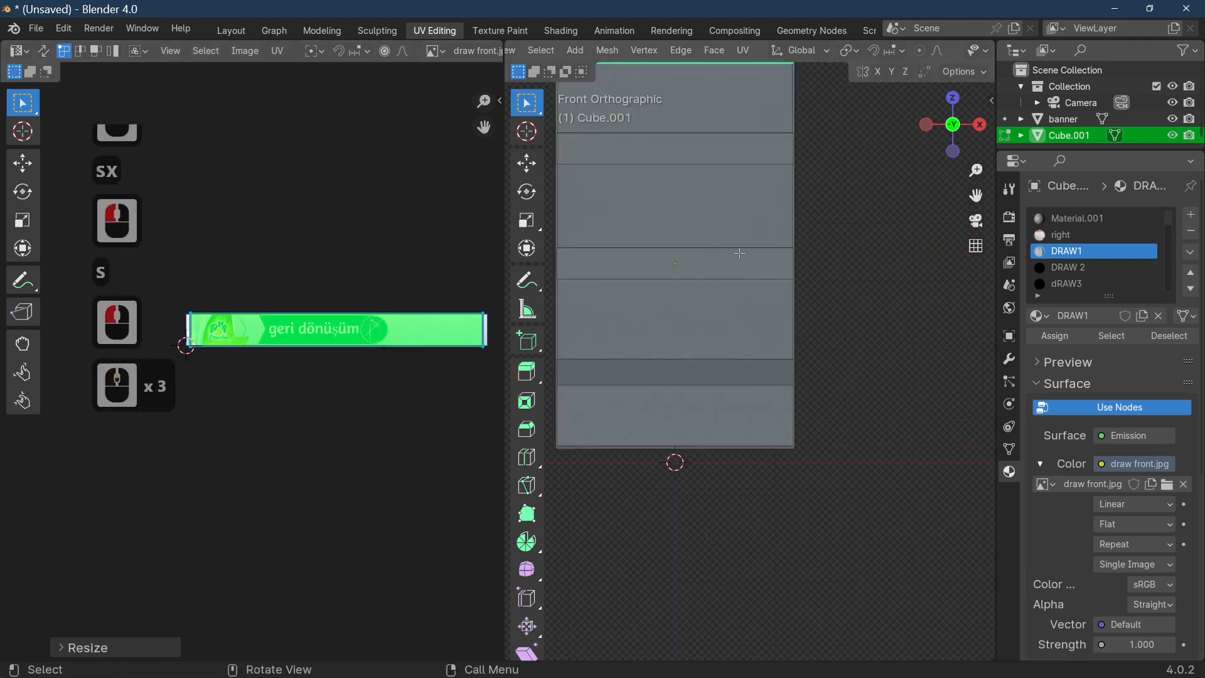
{"action": "scroll", "coordinate": [740, 254], "scroll_direction": "down", "scroll_amount": 1}
{"action": "key", "text": "Tab"}
{"action": "middle_click_drag", "start_coordinate": [741, 248], "coordinate": [788, 332]}
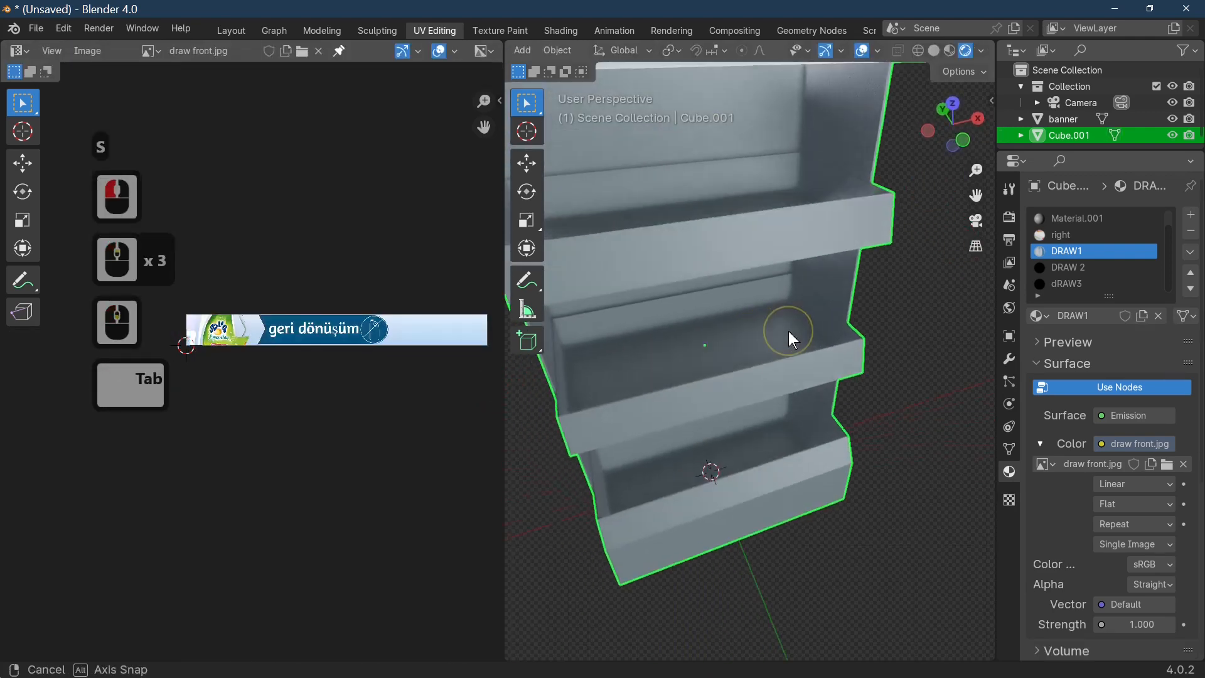
{"action": "scroll", "coordinate": [790, 331], "scroll_direction": "down", "scroll_amount": 4}
{"action": "scroll", "coordinate": [761, 292], "scroll_direction": "up", "scroll_amount": 3}
{"action": "middle_click_drag", "start_coordinate": [761, 292], "coordinate": [767, 323], "text": "shift"}
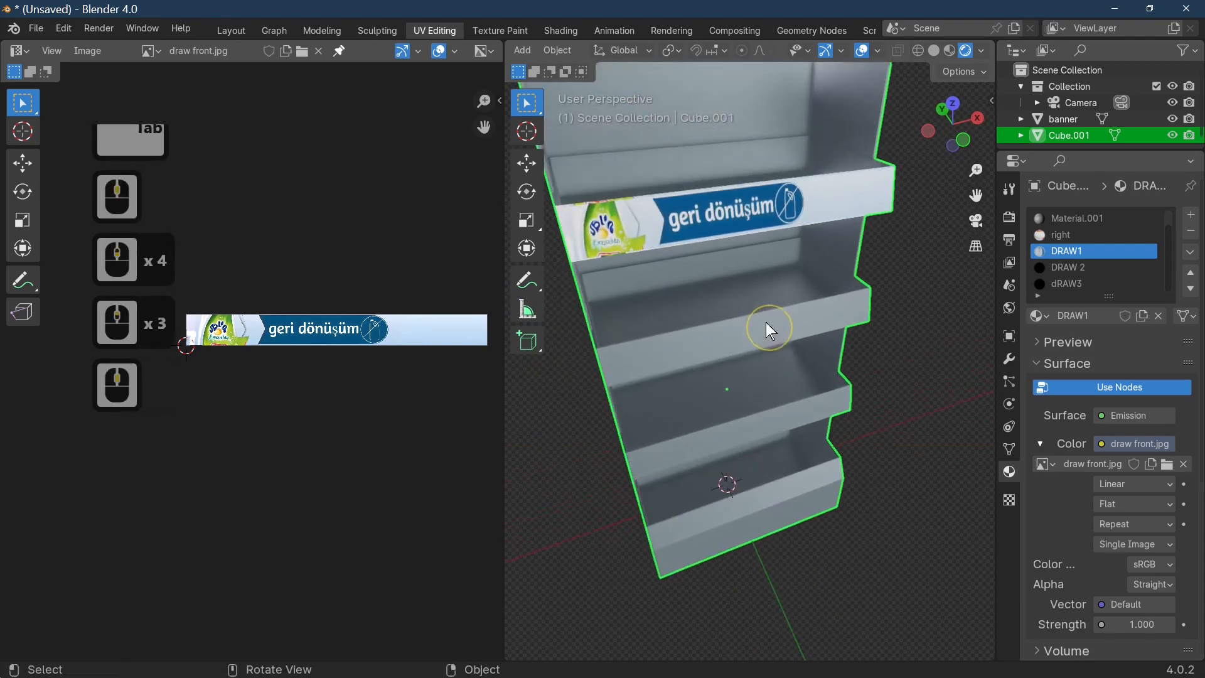
{"action": "middle_click_drag", "start_coordinate": [759, 243], "coordinate": [695, 237]}
{"action": "scroll", "coordinate": [694, 238], "scroll_direction": "up", "scroll_amount": 2}
{"action": "scroll", "coordinate": [696, 239], "scroll_direction": "down", "scroll_amount": 2}
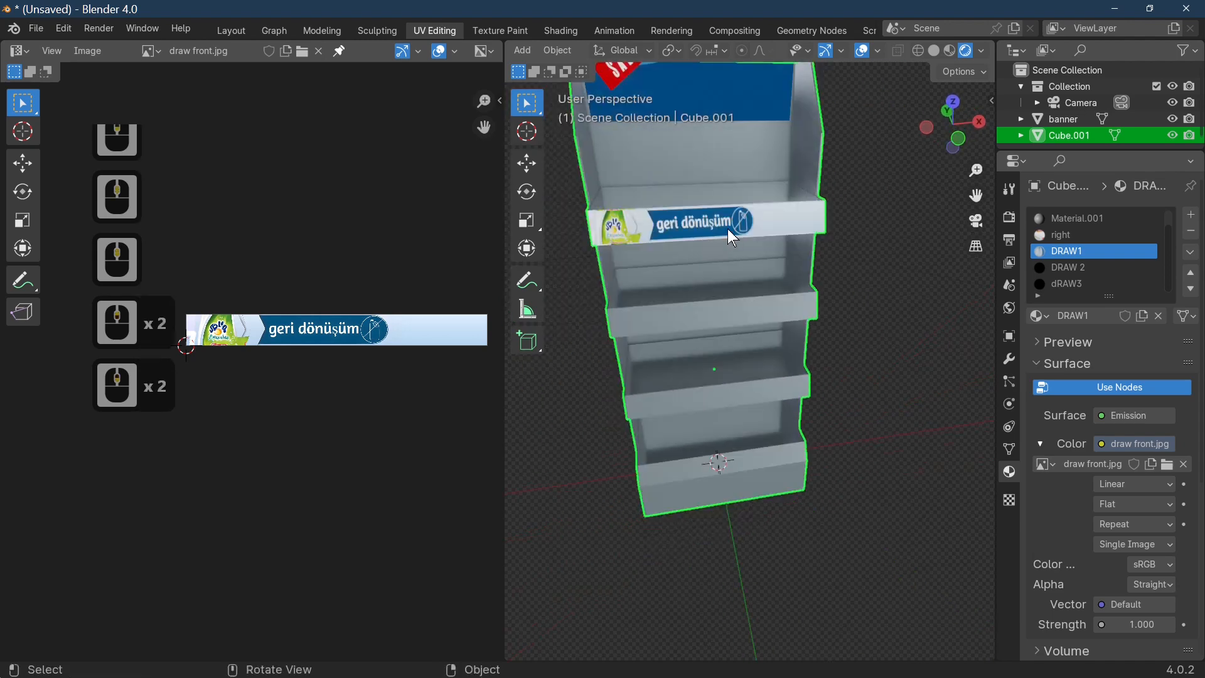
{"action": "scroll", "coordinate": [729, 228], "scroll_direction": "up", "scroll_amount": 2}
{"action": "scroll", "coordinate": [728, 237], "scroll_direction": "down", "scroll_amount": 2}
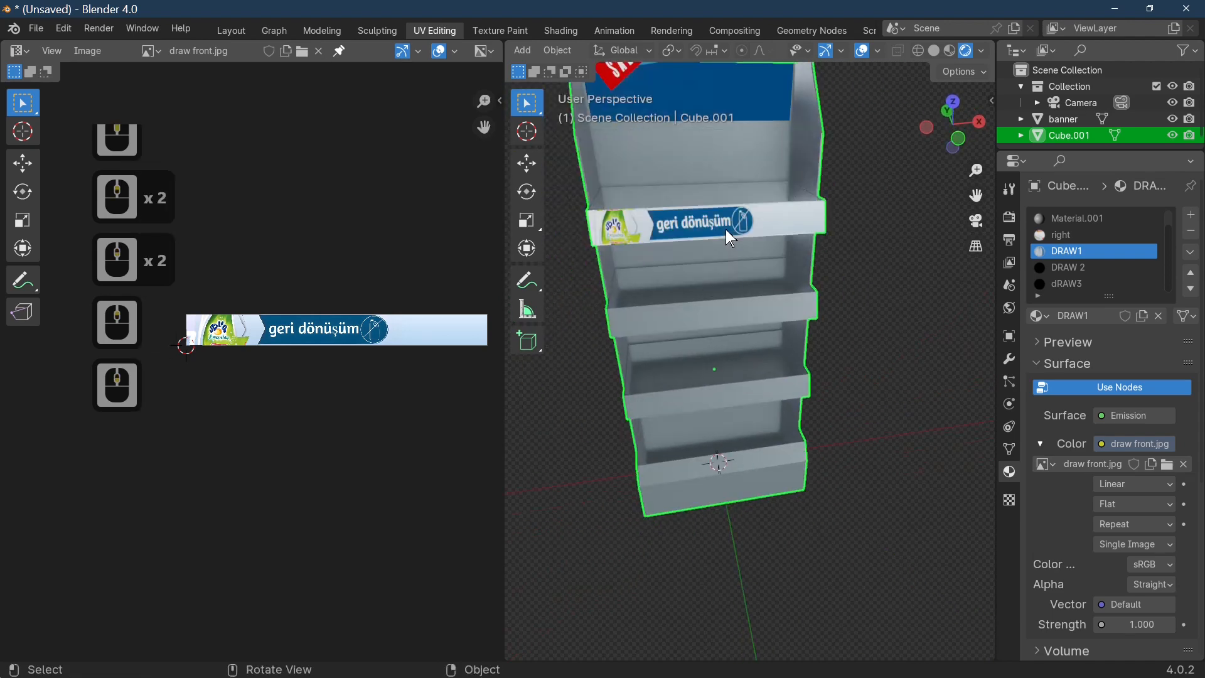
{"action": "scroll", "coordinate": [722, 320], "scroll_direction": "down", "scroll_amount": 2}
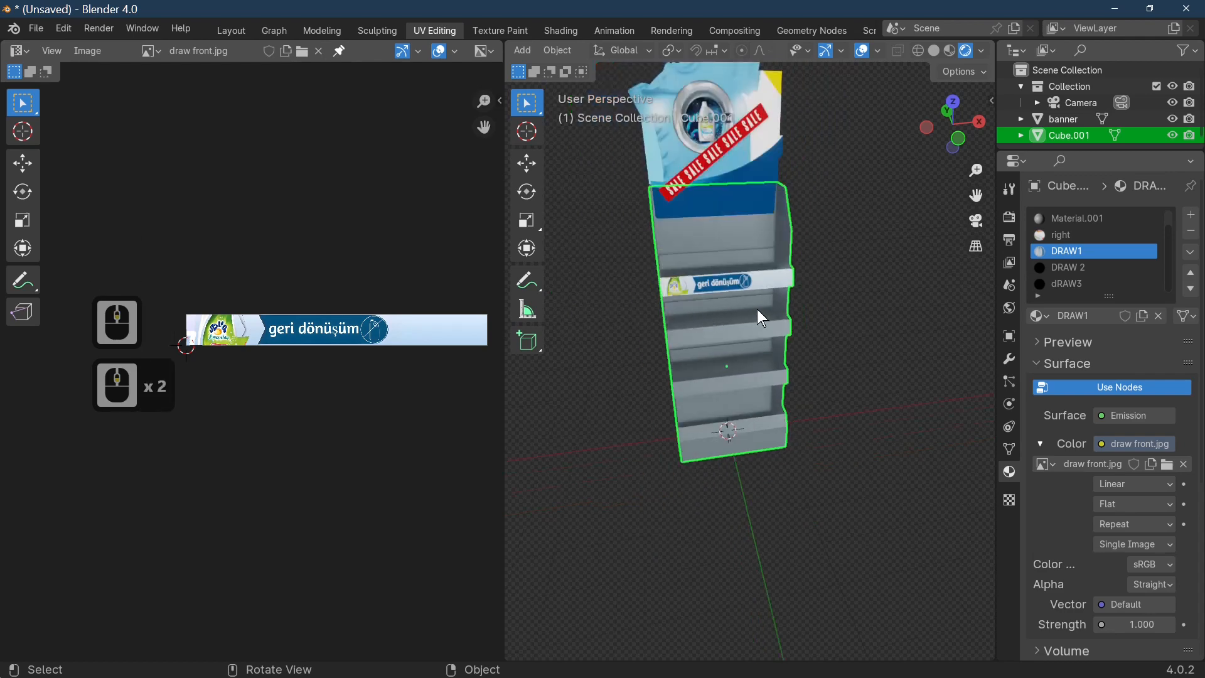
{"action": "middle_click_drag", "start_coordinate": [761, 318], "coordinate": [830, 298]}
{"action": "scroll", "coordinate": [831, 299], "scroll_direction": "up", "scroll_amount": 3}
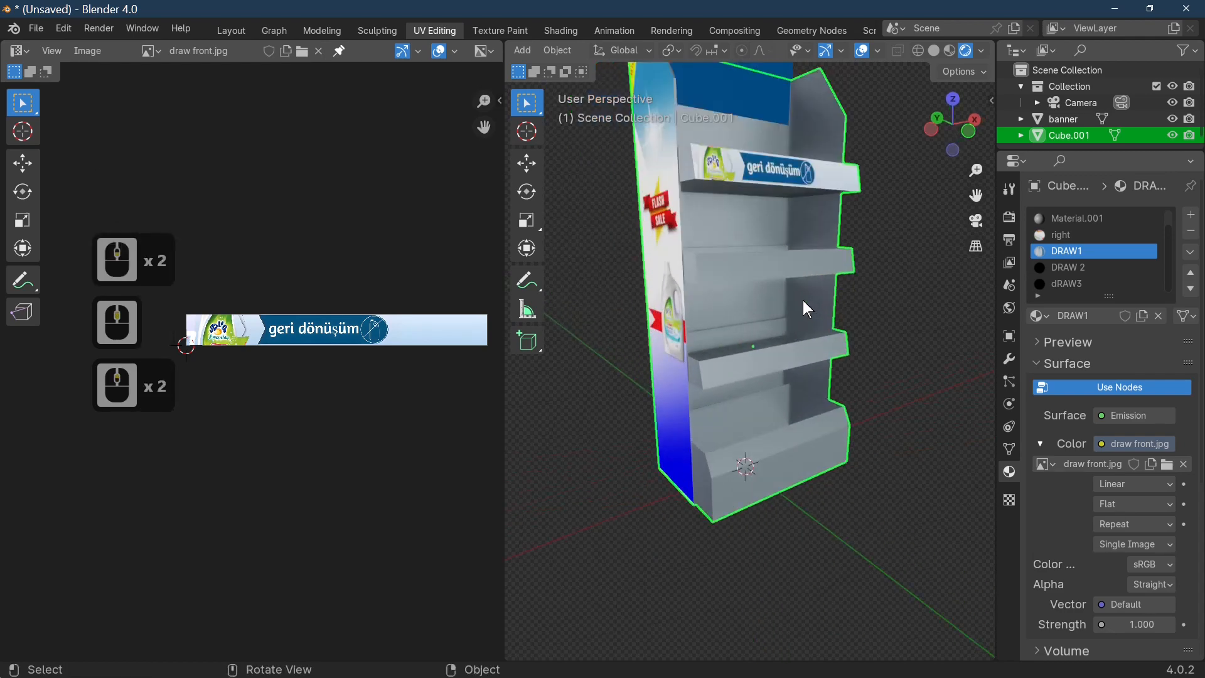
Select the front face of the second shelf from the top and assign the DRAW 2 material to it.
{"action": "key", "text": "Tab"}
{"action": "left_click", "coordinate": [813, 273]}
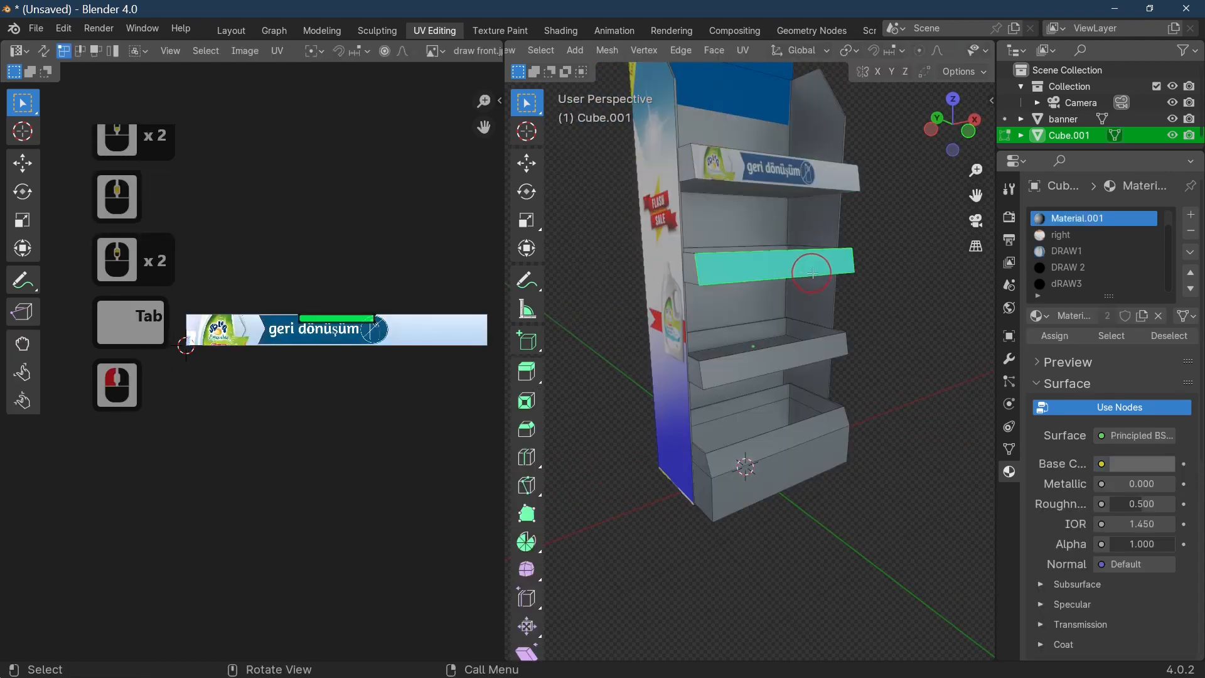
{"action": "middle_click_drag", "start_coordinate": [826, 282], "coordinate": [779, 301]}
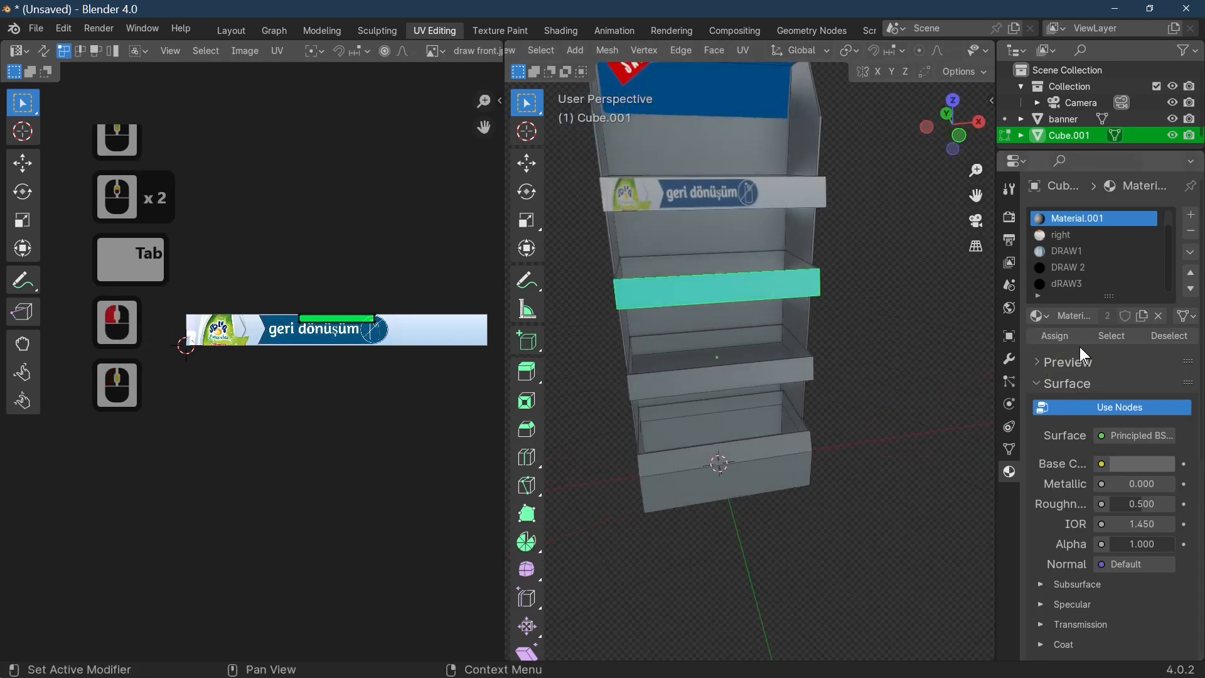
{"action": "left_click", "coordinate": [1067, 267]}
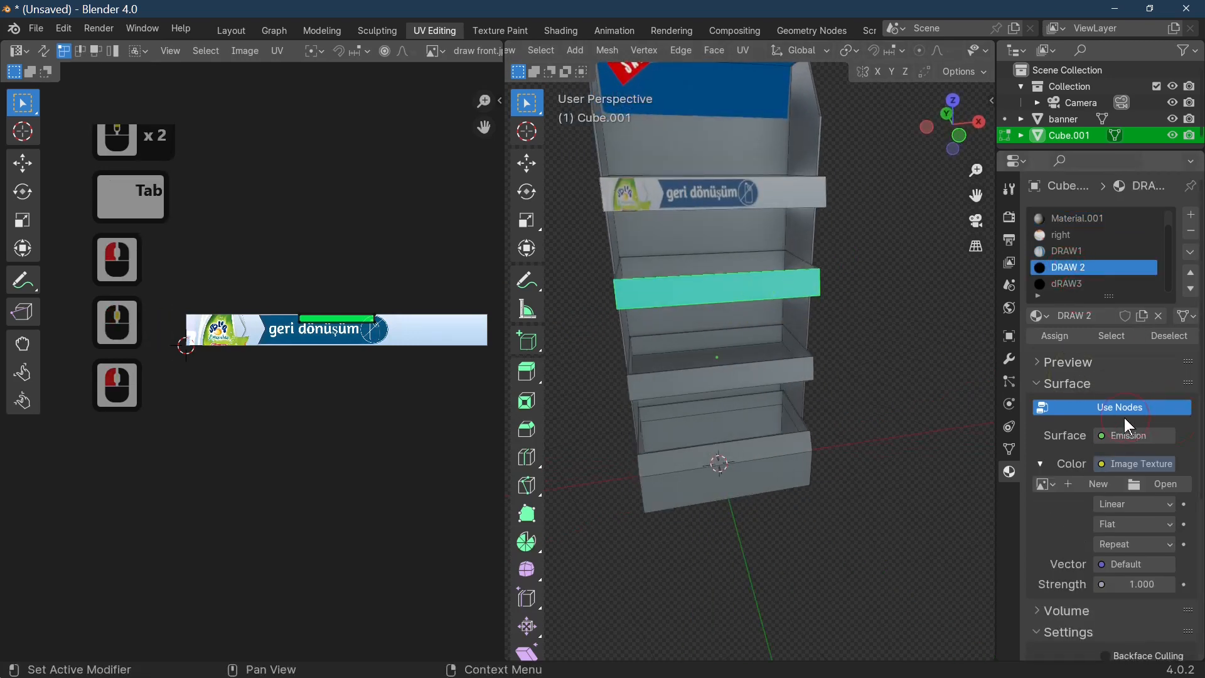
{"action": "left_click", "coordinate": [1067, 338]}
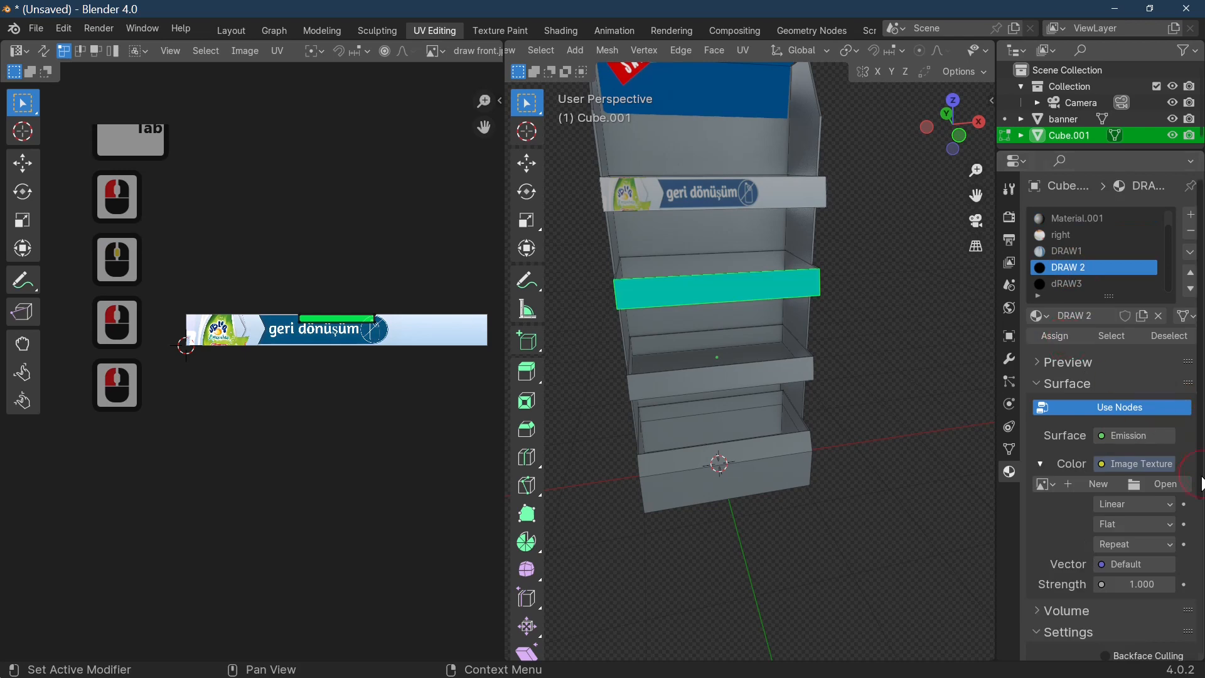
Load "draw front 2.jpg" from the "0 cardboard stand" folder into the DRAW 2 image texture and display it behind the UV layout.
{"action": "left_click", "coordinate": [1155, 482]}
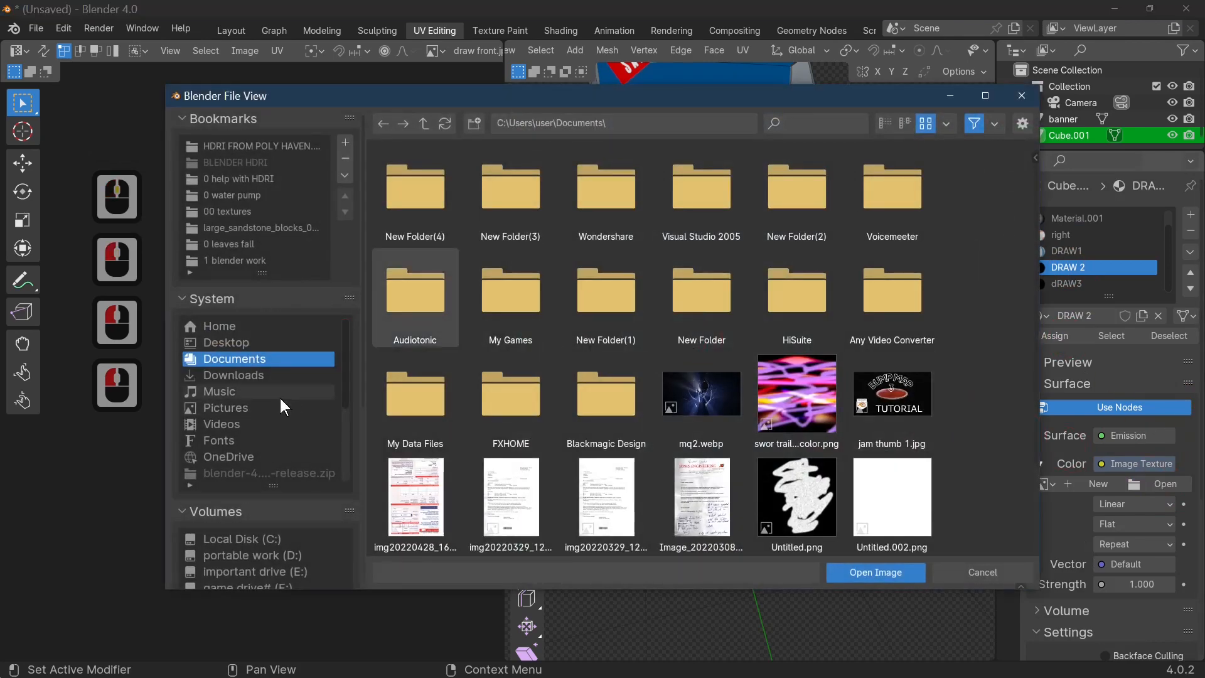
{"action": "scroll", "coordinate": [270, 477], "scroll_direction": "down", "scroll_amount": 9}
{"action": "double_click", "coordinate": [245, 414]}
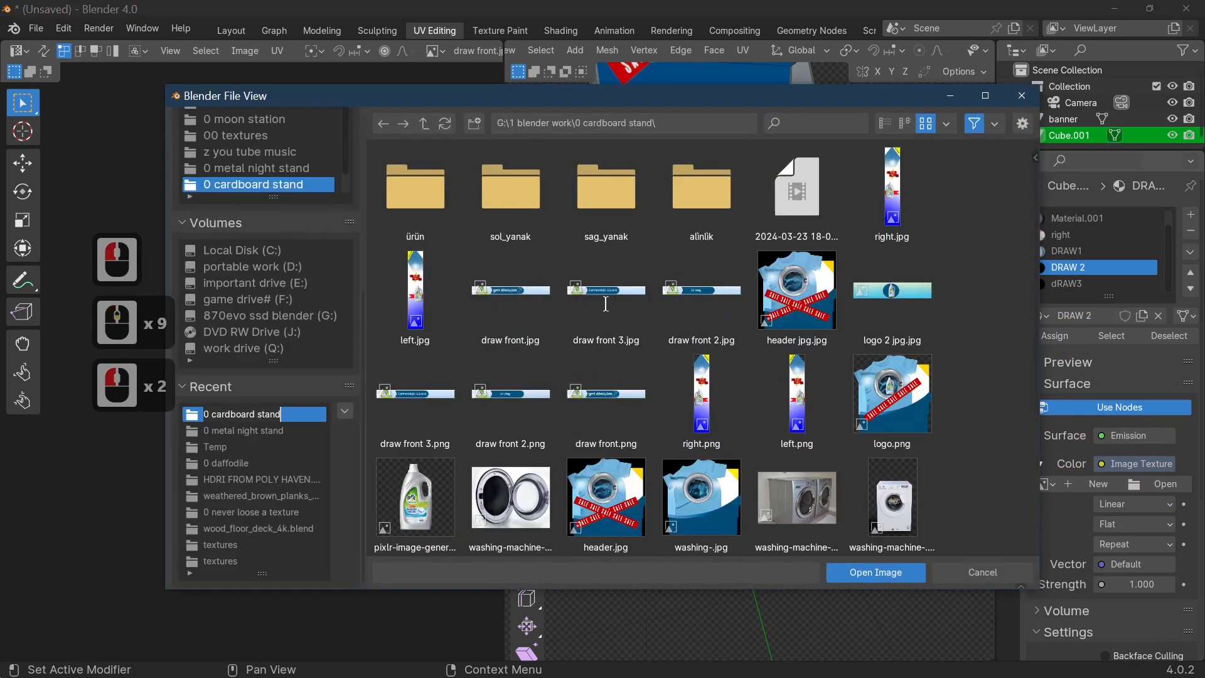
{"action": "double_click", "coordinate": [707, 298]}
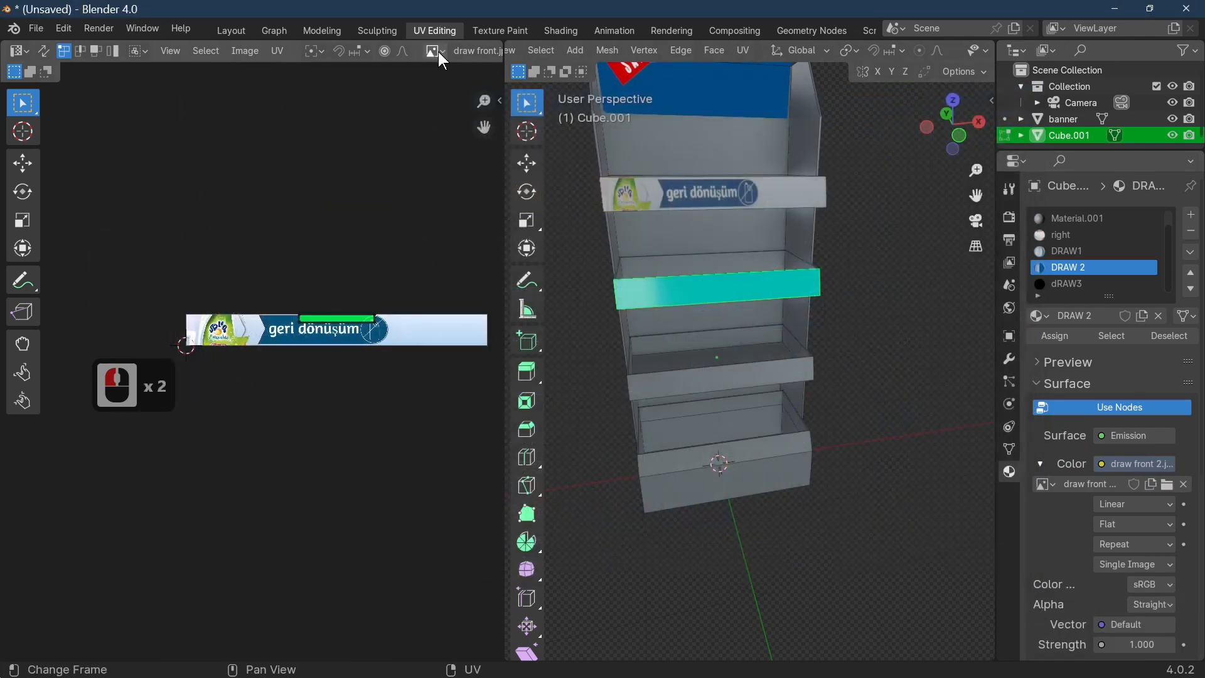
{"action": "left_click", "coordinate": [435, 51]}
{"action": "left_click", "coordinate": [519, 77]}
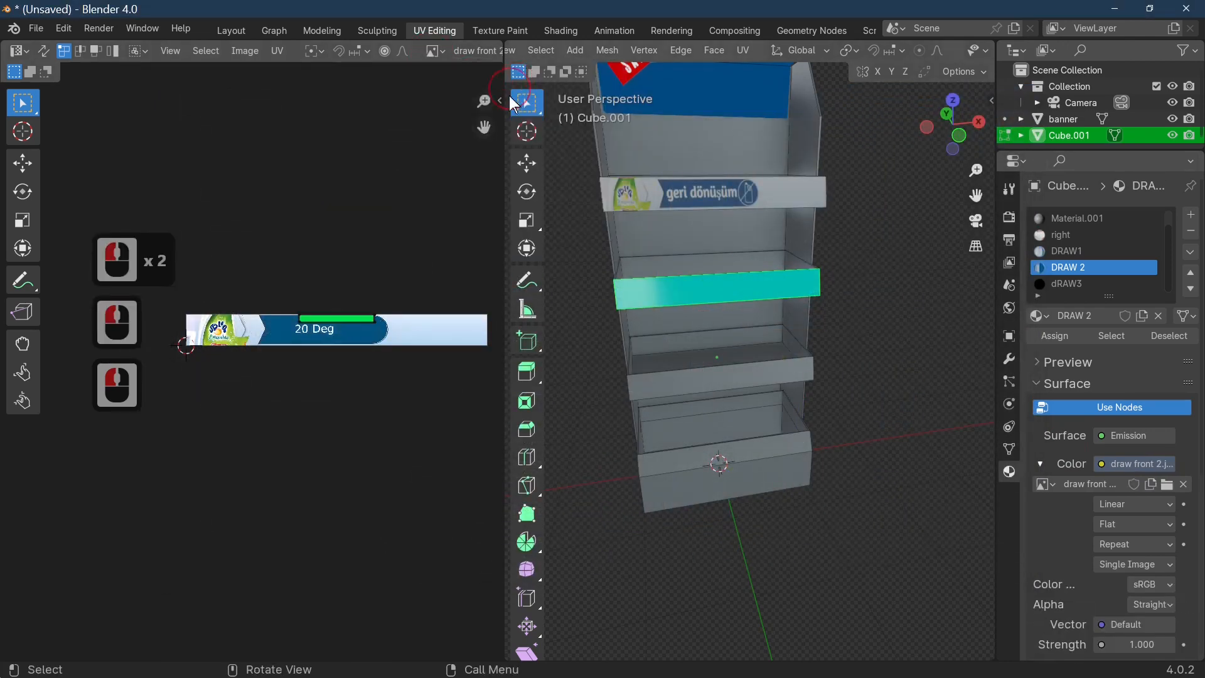
Enlarge the second shelf front's UV island and position it over the "draw front 2.jpg" strip.
{"action": "left_click", "coordinate": [1052, 337]}
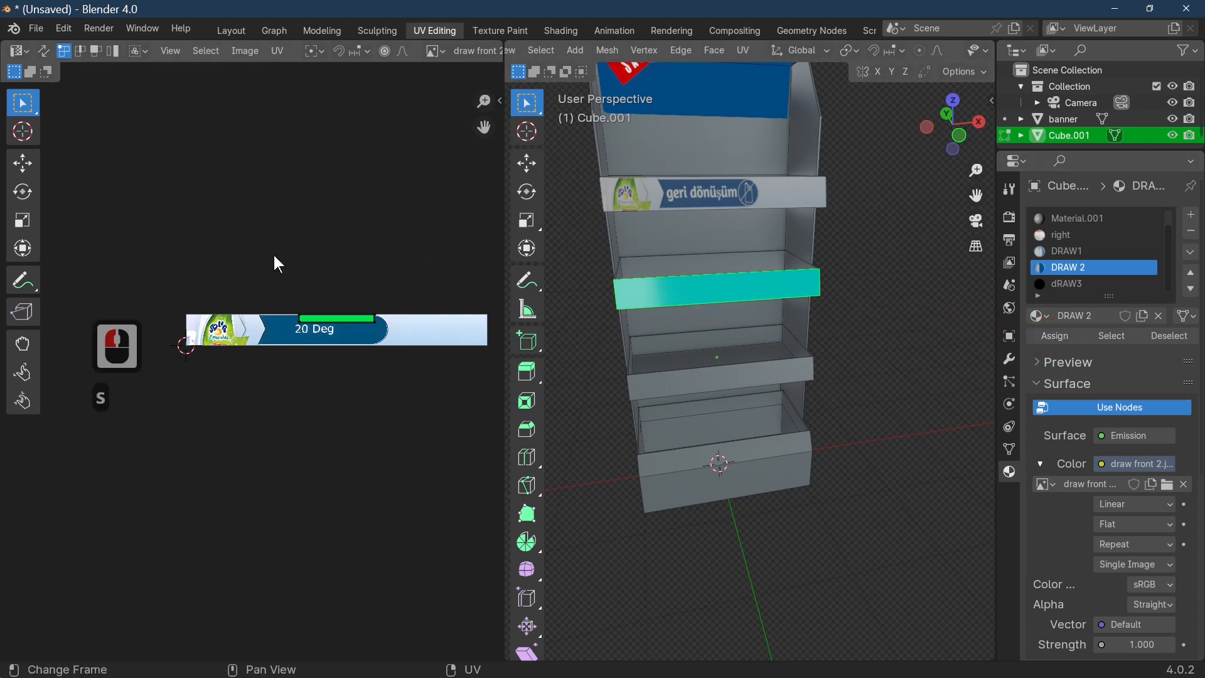
{"action": "left_click", "coordinate": [320, 320]}
{"action": "key", "text": "g"}
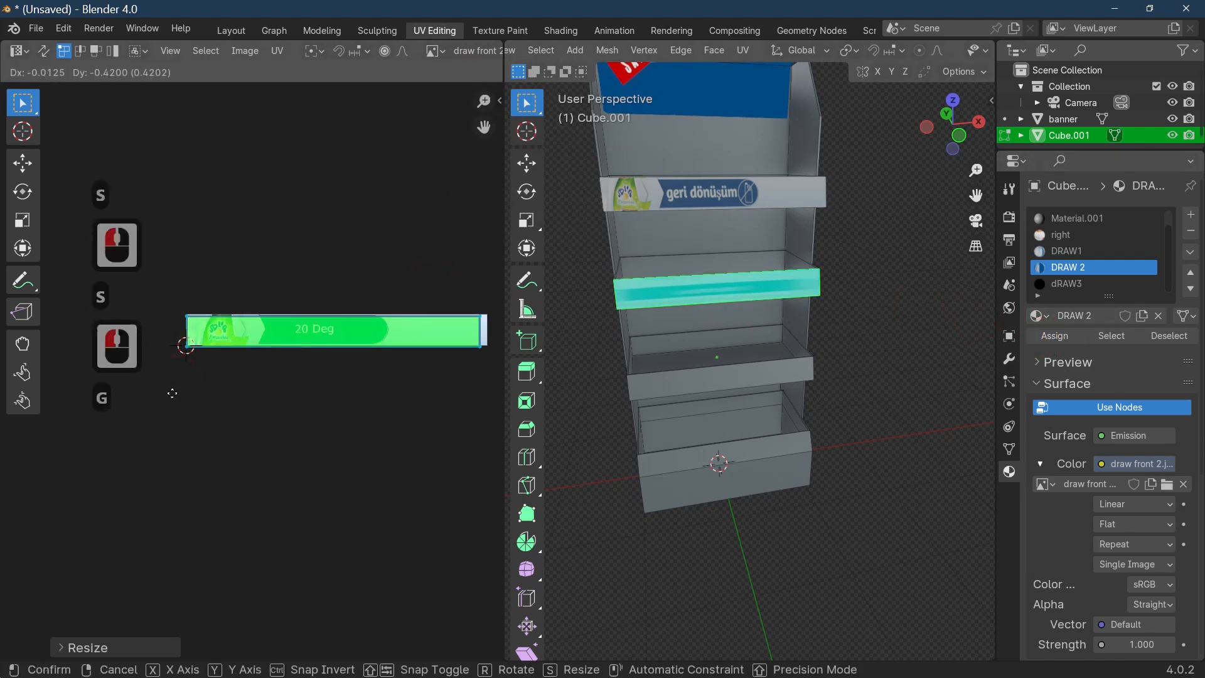
{"action": "left_click", "coordinate": [177, 398]}
Reproject the second shelf's front face from the front view using Project from View (Bounds) and check the label in Object Mode.
{"action": "scroll", "coordinate": [754, 339], "scroll_direction": "up", "scroll_amount": 2}
{"action": "middle_click_drag", "start_coordinate": [753, 339], "coordinate": [779, 314]}
{"action": "left_click", "coordinate": [741, 251]}
{"action": "middle_click_drag", "start_coordinate": [810, 345], "coordinate": [824, 341]}
{"action": "key", "text": "1"}
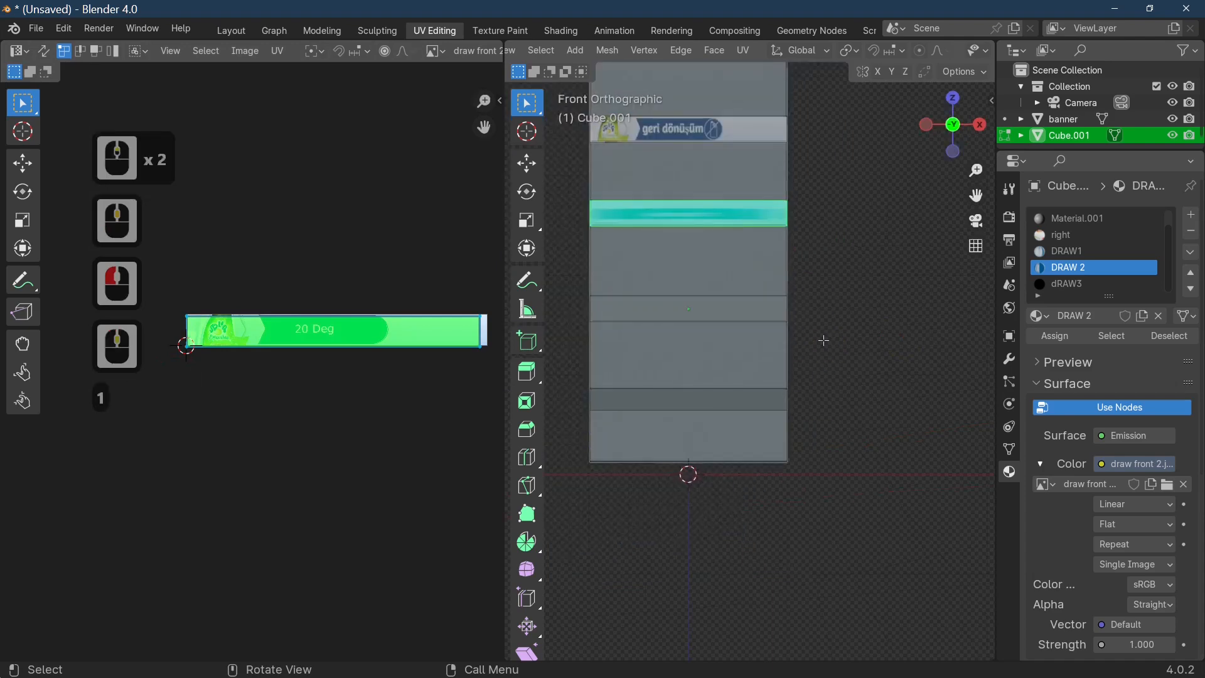
{"action": "key", "text": "u"}
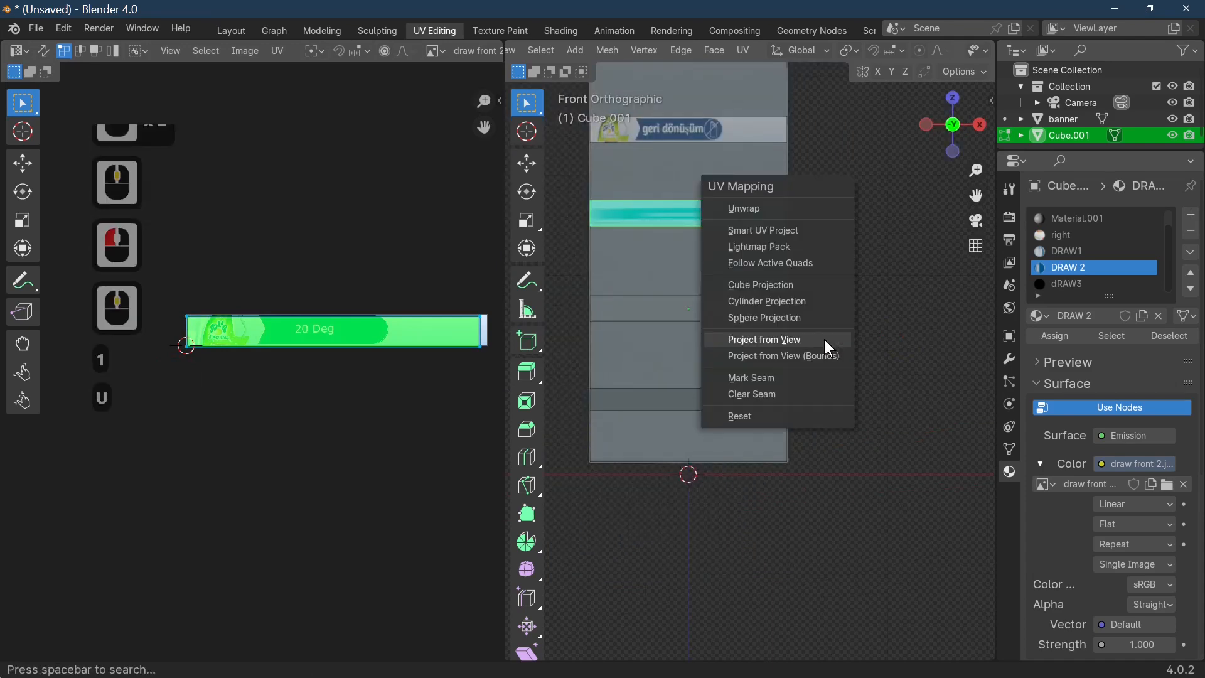
{"action": "left_click", "coordinate": [782, 351]}
{"action": "key", "text": "Tab"}
{"action": "middle_click_drag", "start_coordinate": [668, 226], "coordinate": [722, 308]}
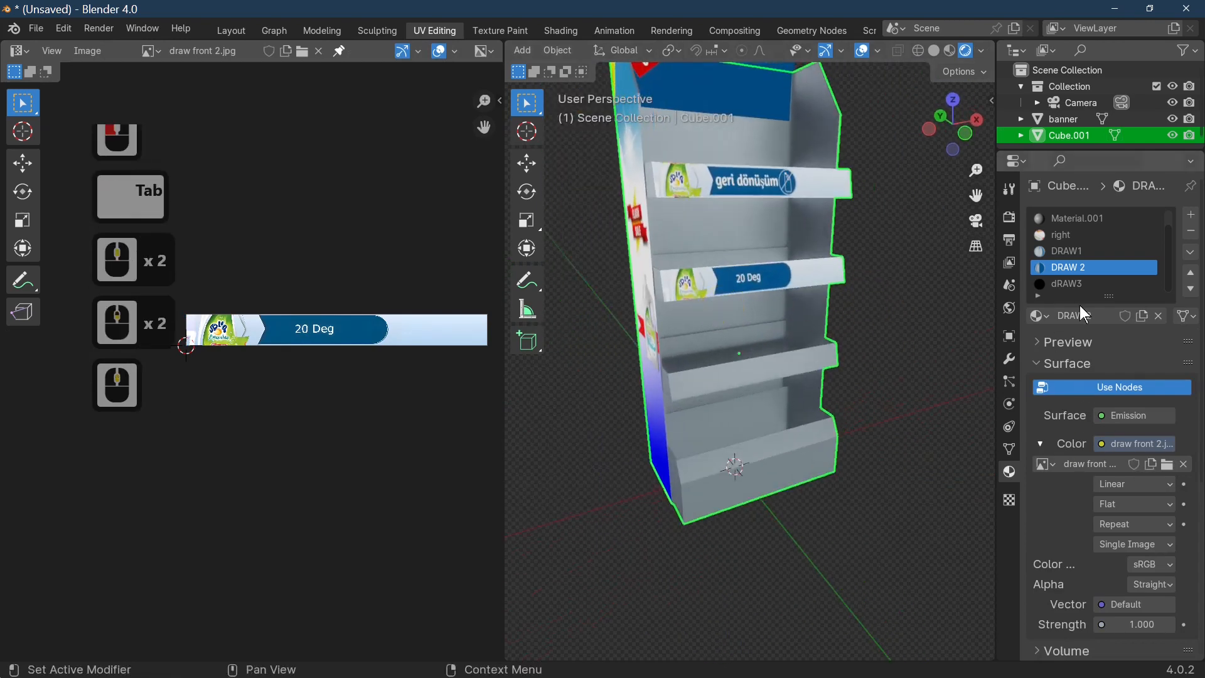
Apply the dRAW3 material with "draw front 3.jpg" to the third shelf's front face, projecting its UVs from the front view.
{"action": "left_click", "coordinate": [1080, 285]}
{"action": "left_click", "coordinate": [1160, 465]}
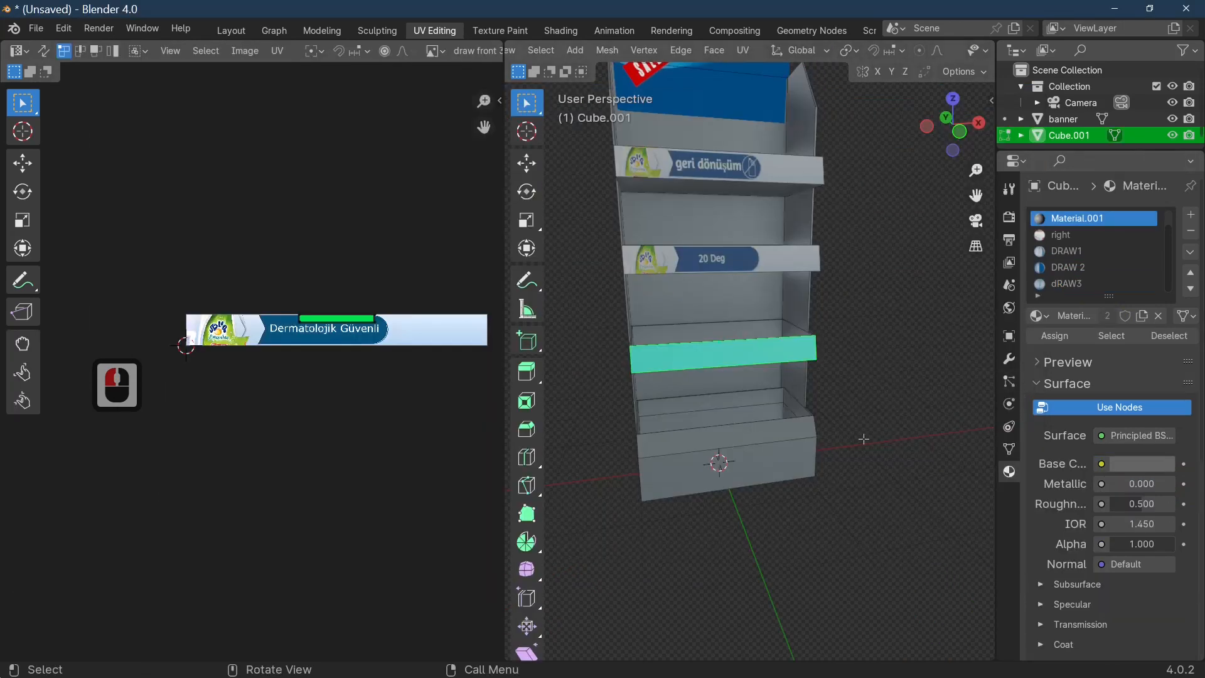
{"action": "key", "text": "KP_1"}
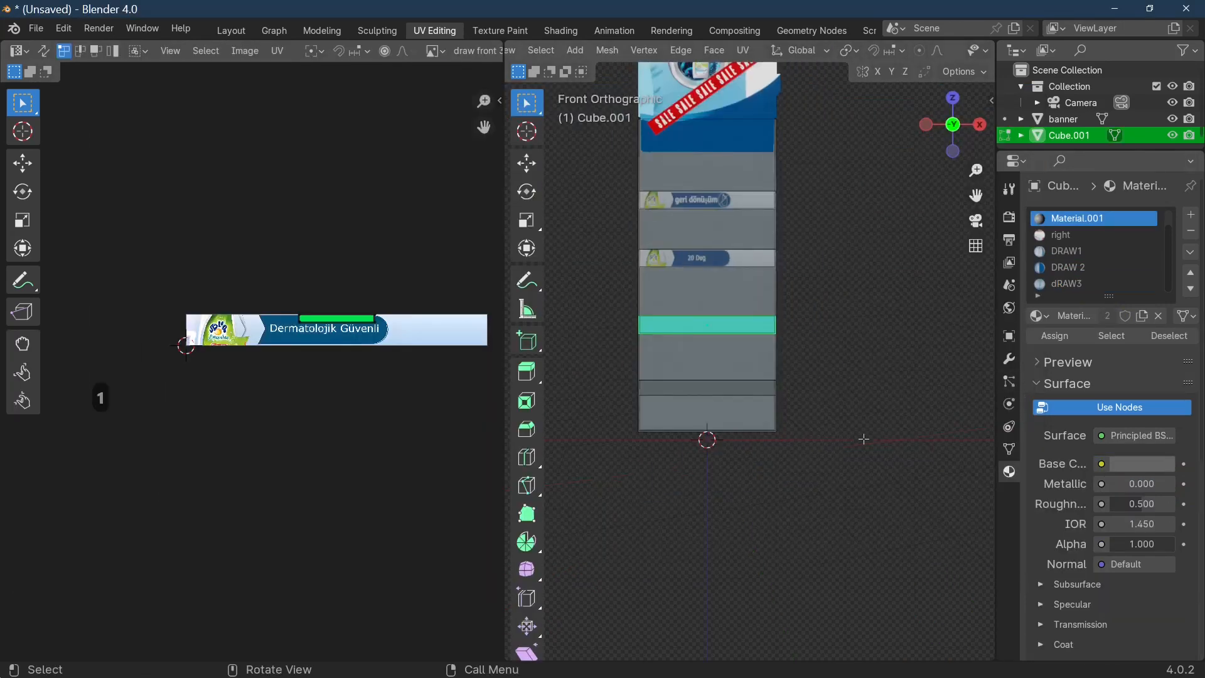
{"action": "key", "text": "u"}
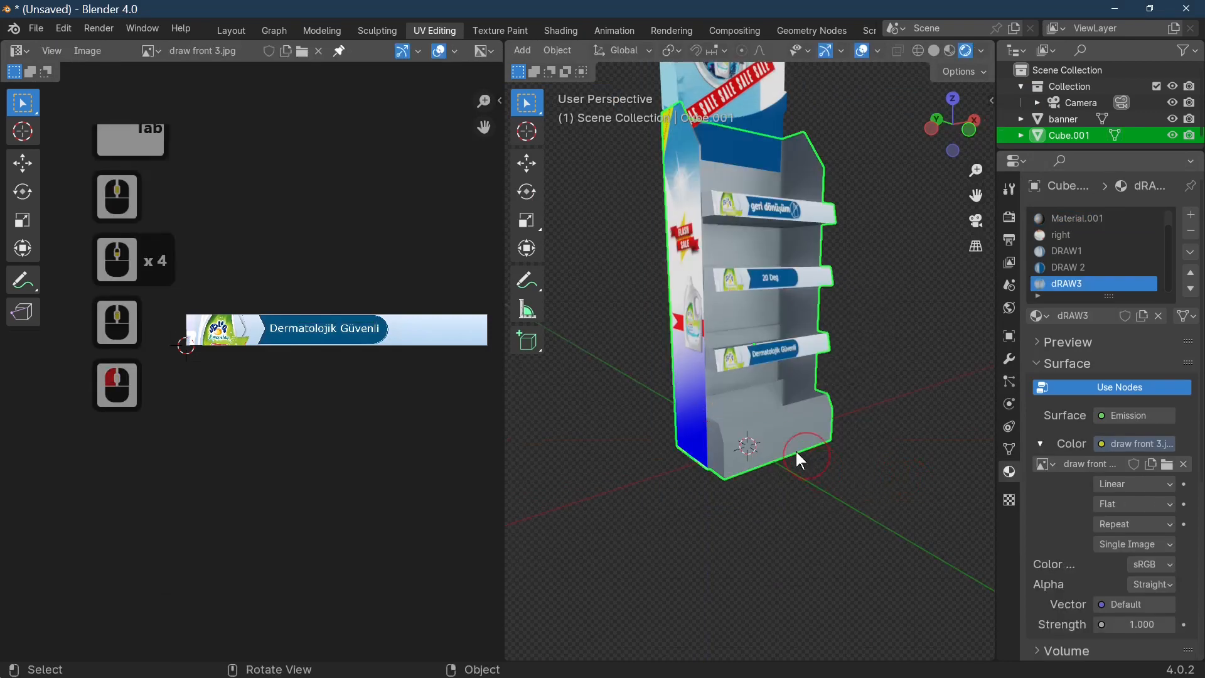
Apply an emission material with the "logo 2 jpg.jpg" image to the base's front faces and fit their UVs around the bottle logo.
{"action": "mouse_move", "coordinate": [806, 435]}
{"action": "middle_mouse_down"}
{"action": "mouse_move", "coordinate": [734, 466]}
{"action": "mouse_move", "coordinate": [797, 495]}
{"action": "mouse_move", "coordinate": [806, 466]}
{"action": "mouse_move", "coordinate": [751, 491]}
{"action": "mouse_move", "coordinate": [662, 453]}
{"action": "mouse_move", "coordinate": [770, 425]}
{"action": "mouse_move", "coordinate": [789, 433]}
{"action": "middle_mouse_up"}
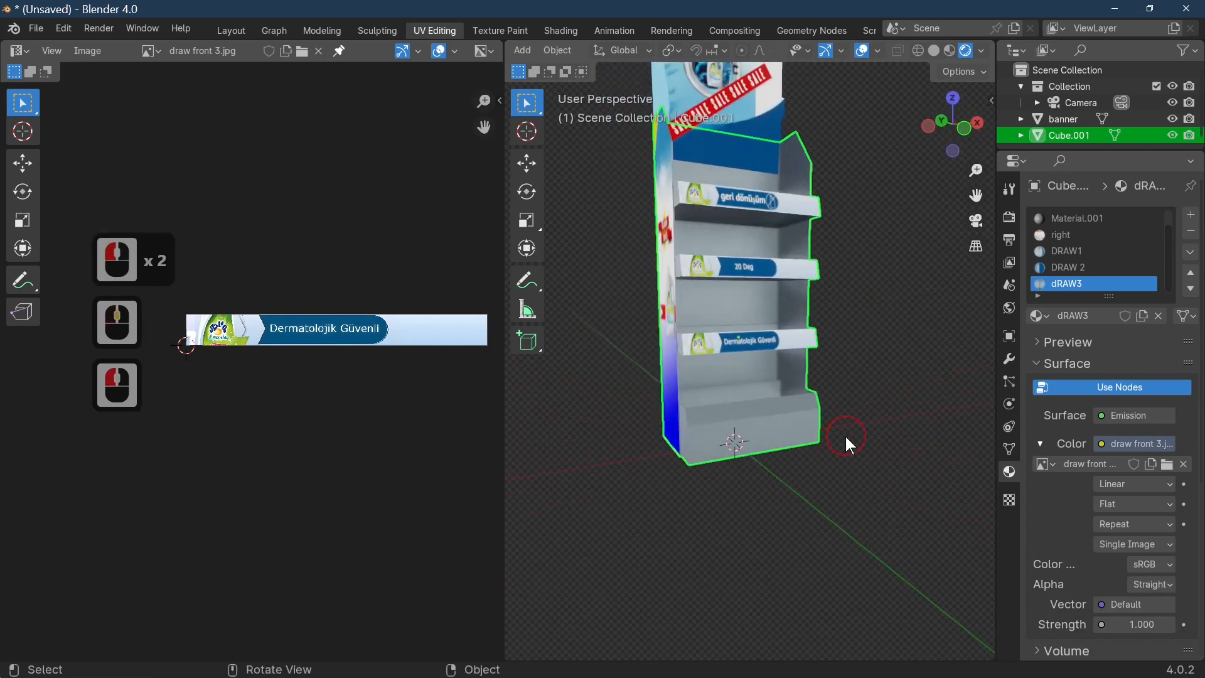
{"action": "key", "text": "Tab"}
{"action": "left_click", "coordinate": [765, 415]}
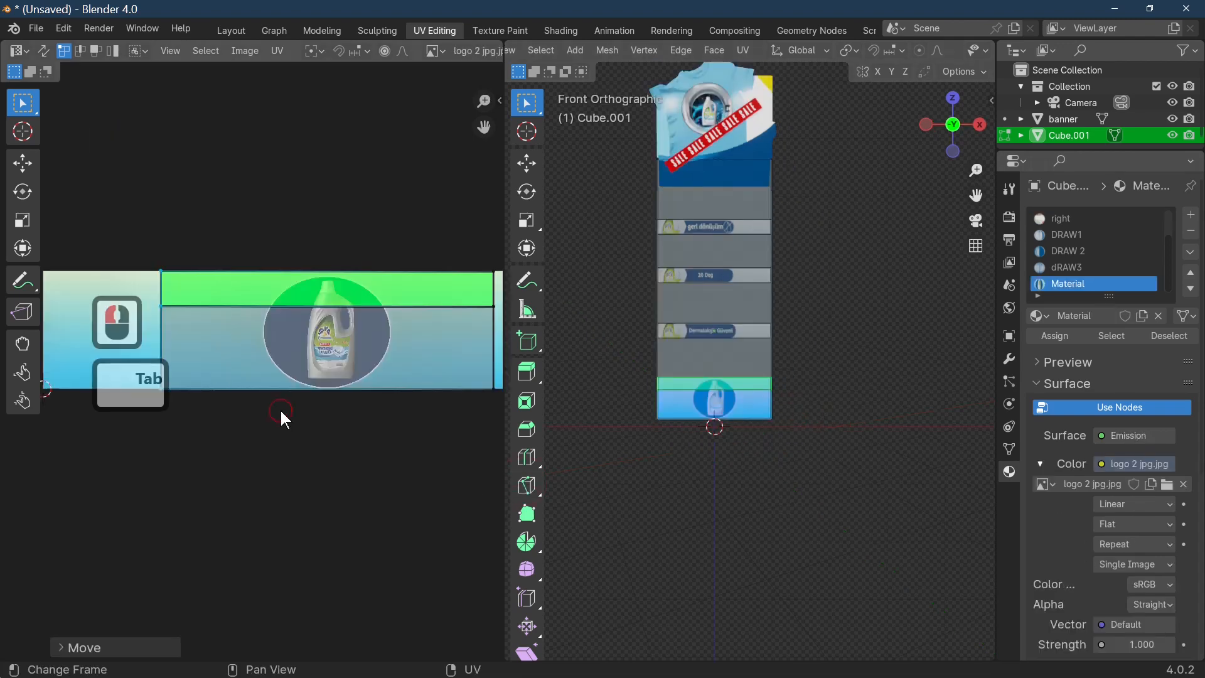
{"action": "left_click", "coordinate": [872, 508]}
{"action": "middle_click_drag", "start_coordinate": [896, 525], "coordinate": [791, 552]}
{"action": "key", "text": "Tab"}
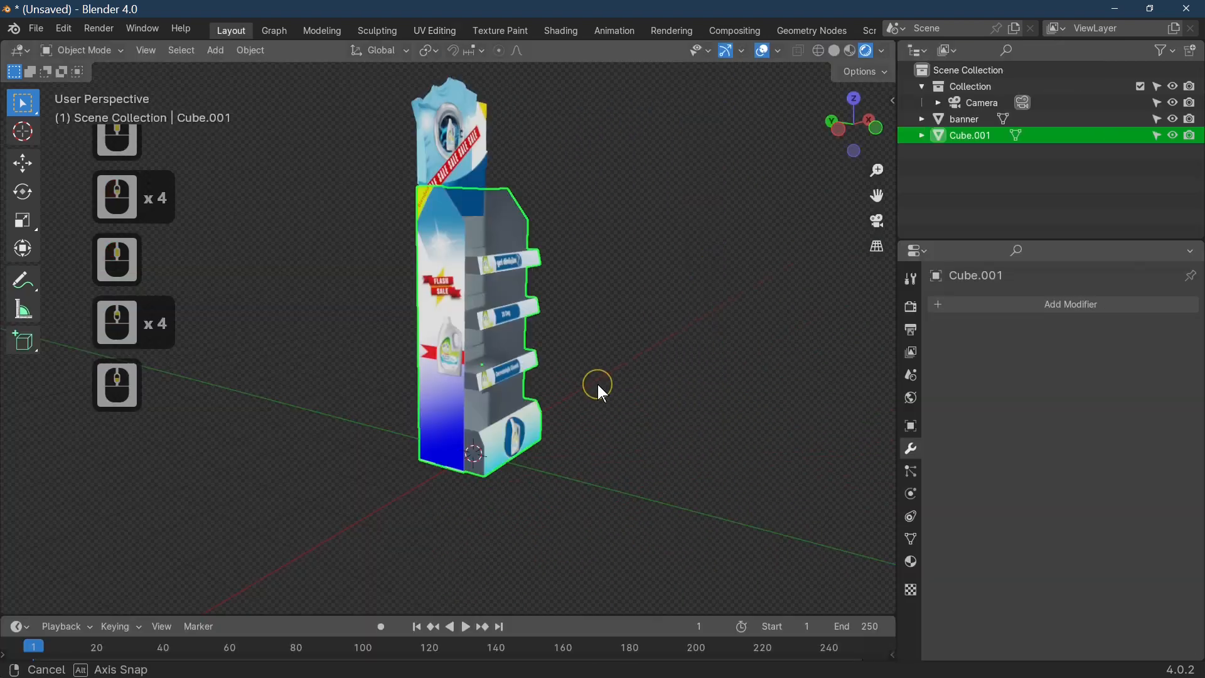
Examine the finished stand's side panel, shelf labels, base and banner close up and from several angles.
{"action": "middle_click_drag", "start_coordinate": [597, 384], "coordinate": [584, 406]}
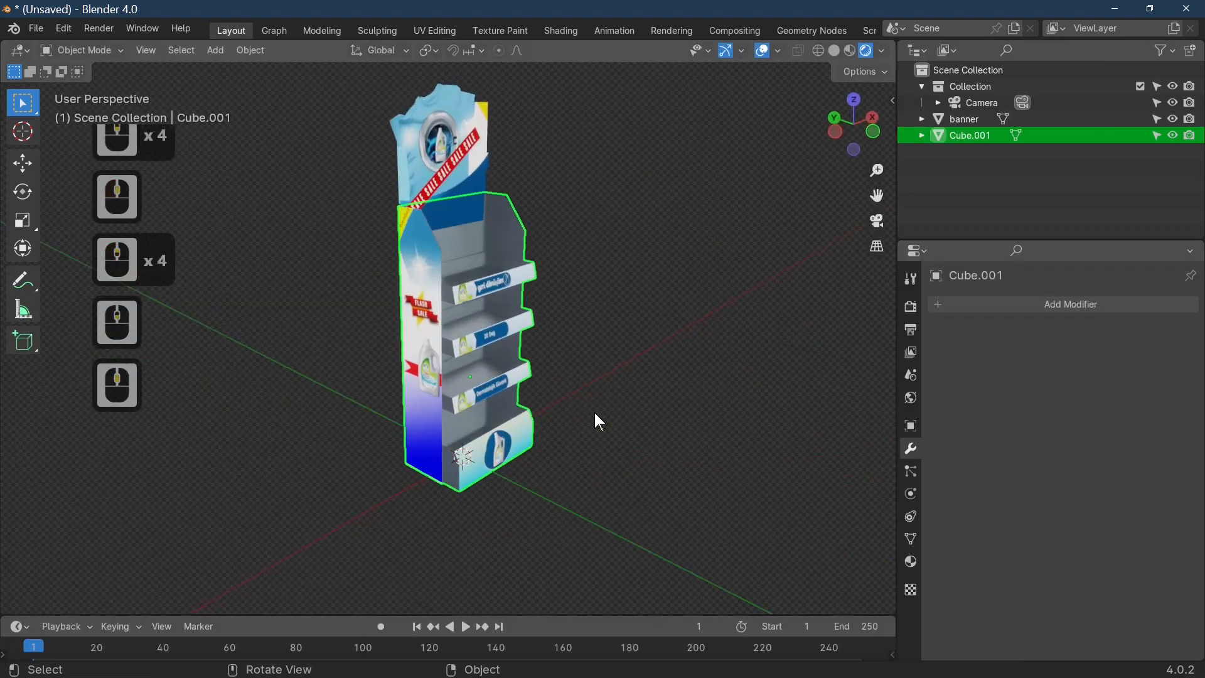
{"action": "scroll", "coordinate": [495, 281], "scroll_direction": "up", "scroll_amount": 5}
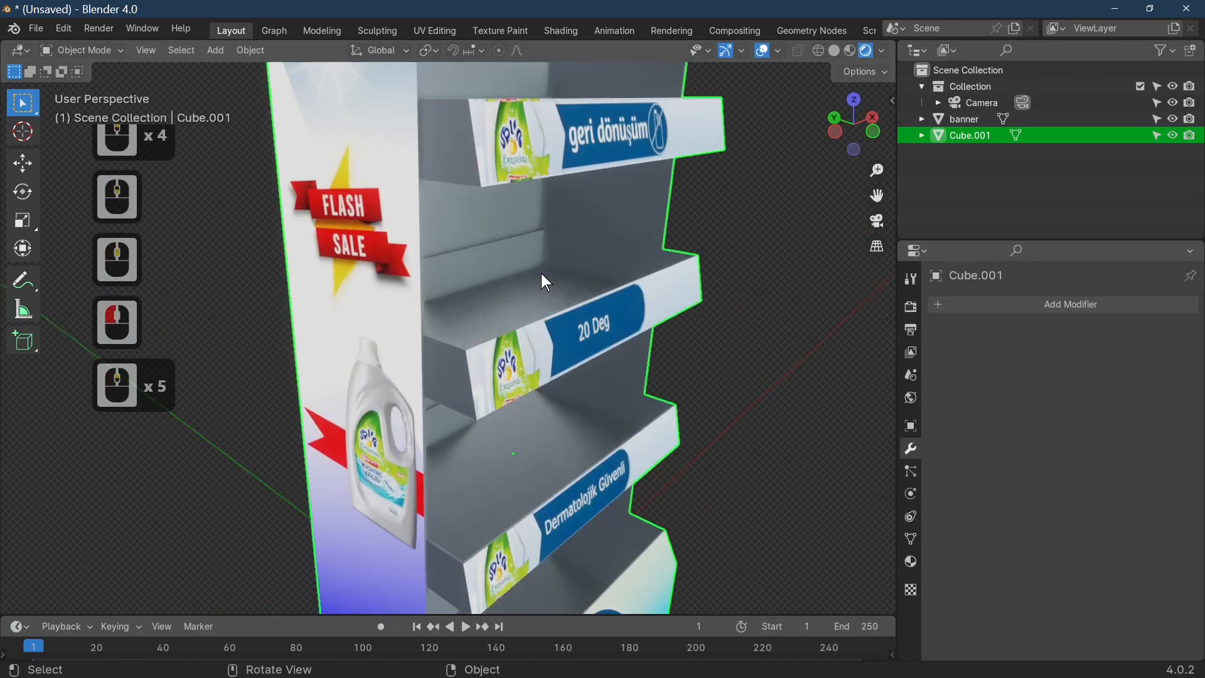
{"action": "middle_click_drag", "start_coordinate": [541, 274], "coordinate": [421, 288]}
{"action": "scroll", "coordinate": [540, 292], "scroll_direction": "down", "scroll_amount": 4}
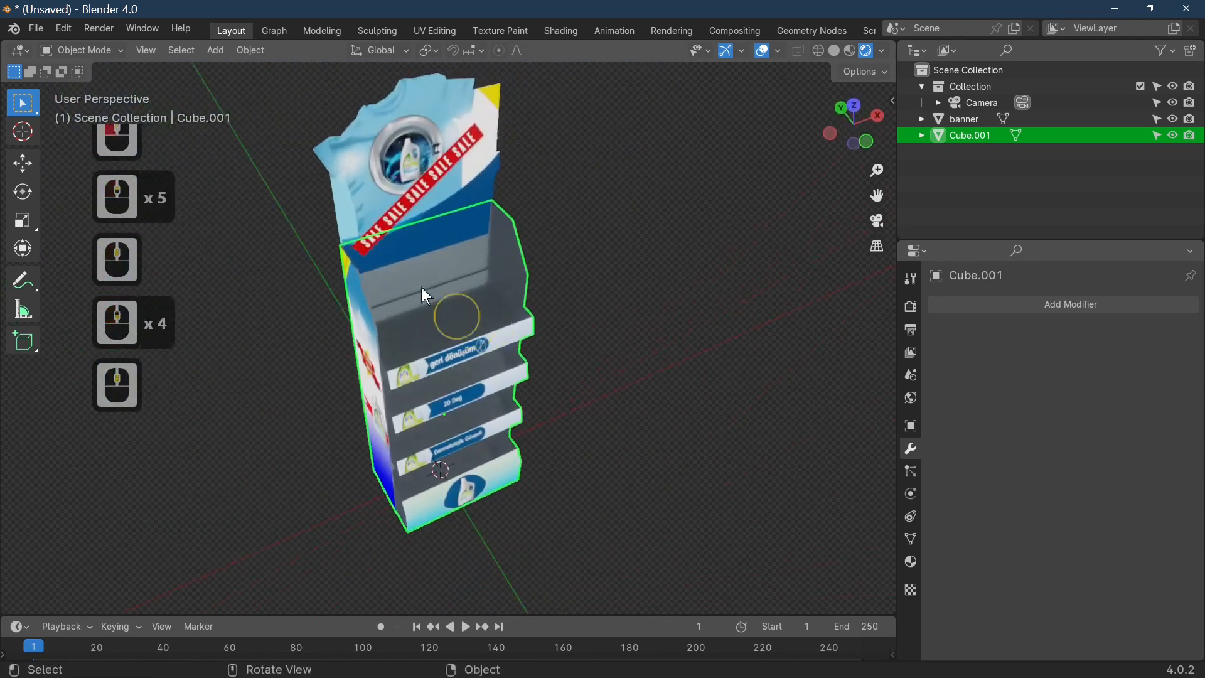
{"action": "scroll", "coordinate": [412, 245], "scroll_direction": "up", "scroll_amount": 3}
{"action": "left_click", "coordinate": [488, 260]}
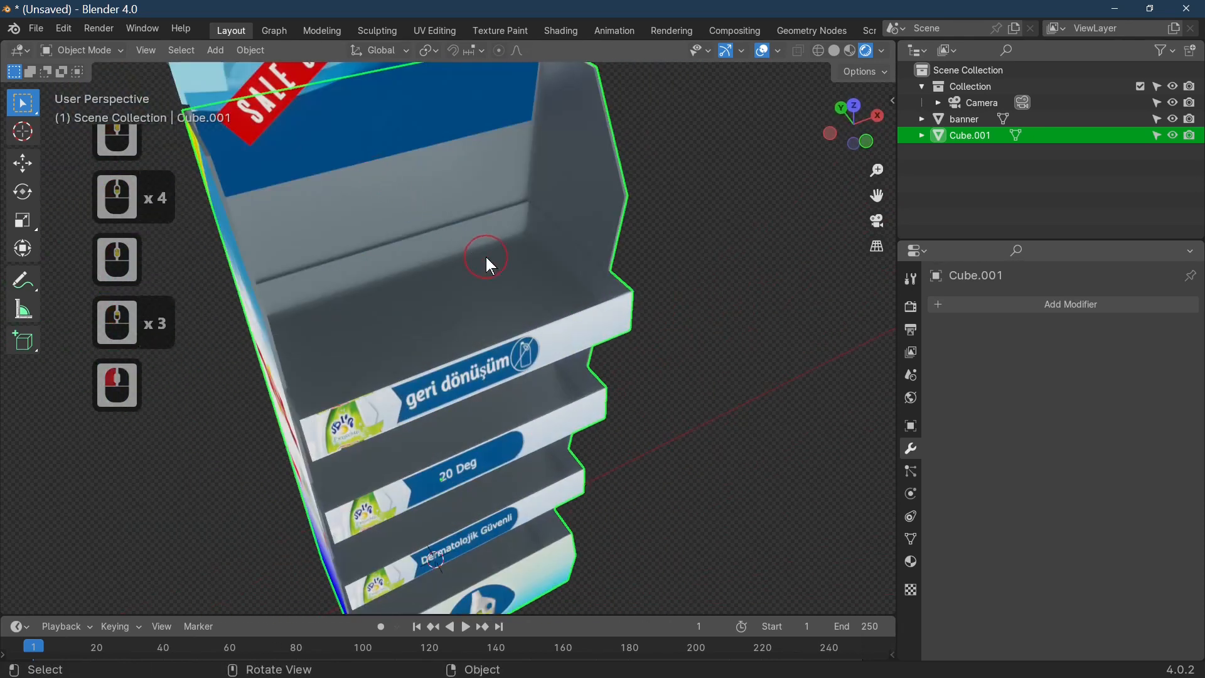
{"action": "scroll", "coordinate": [477, 251], "scroll_direction": "down", "scroll_amount": 3}
Join the banner and the shelf stand into one object, keeping the stand as the active object.
{"action": "left_click", "coordinate": [458, 239]}
{"action": "left_click", "coordinate": [517, 276], "text": "shift"}
{"action": "right_click", "coordinate": [517, 276]}
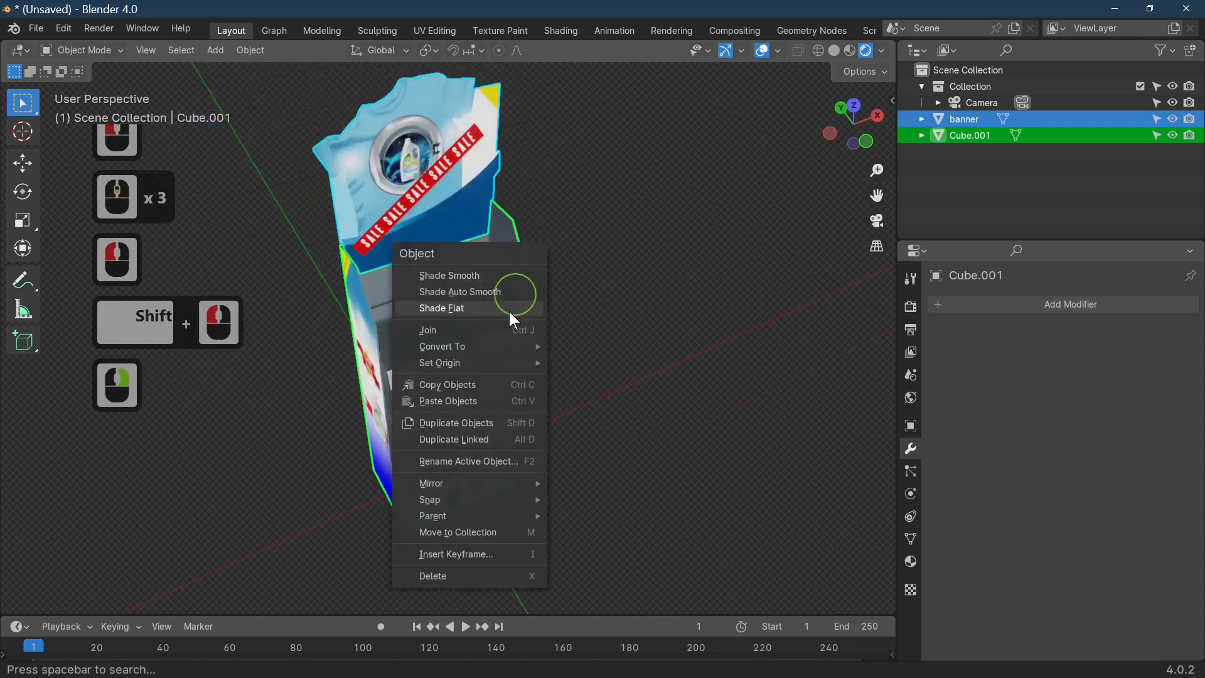
{"action": "left_click", "coordinate": [450, 327]}
Add an Array modifier with a count of 5 to the joined stand and move the row about -3.88 in X and 1.93 in Y.
{"action": "middle_click_drag", "start_coordinate": [450, 327], "coordinate": [590, 394]}
{"action": "scroll", "coordinate": [637, 292], "scroll_direction": "up", "scroll_amount": 4}
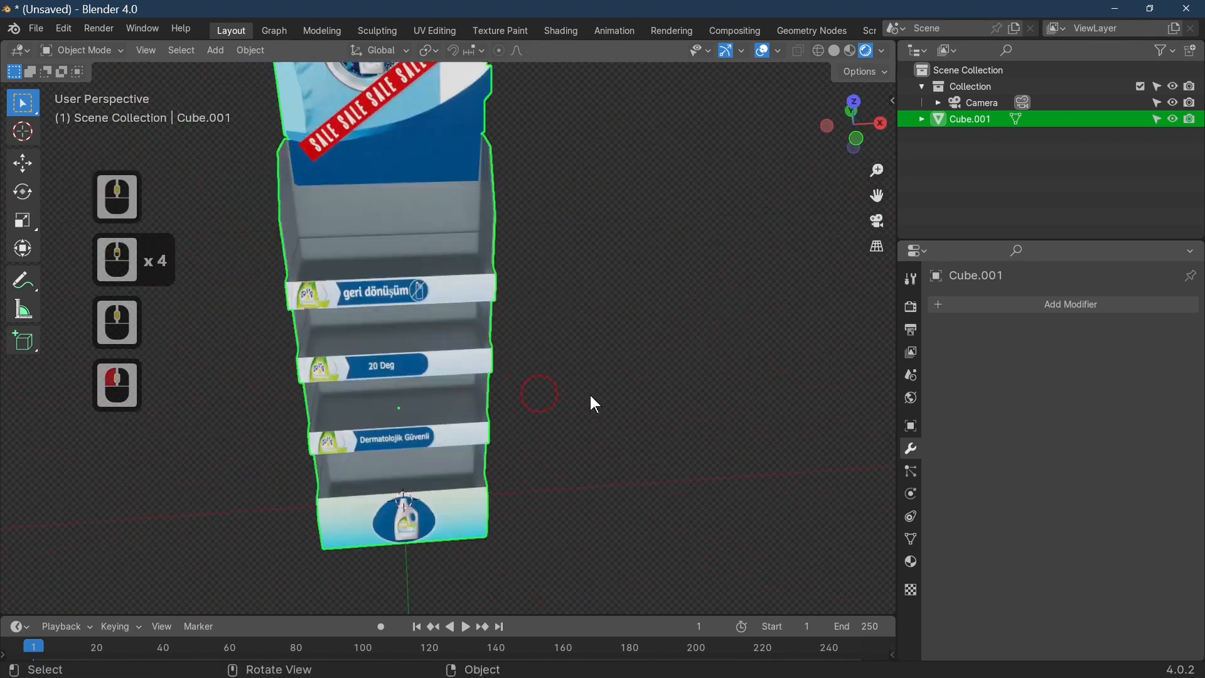
{"action": "scroll", "coordinate": [602, 396], "scroll_direction": "down", "scroll_amount": 3}
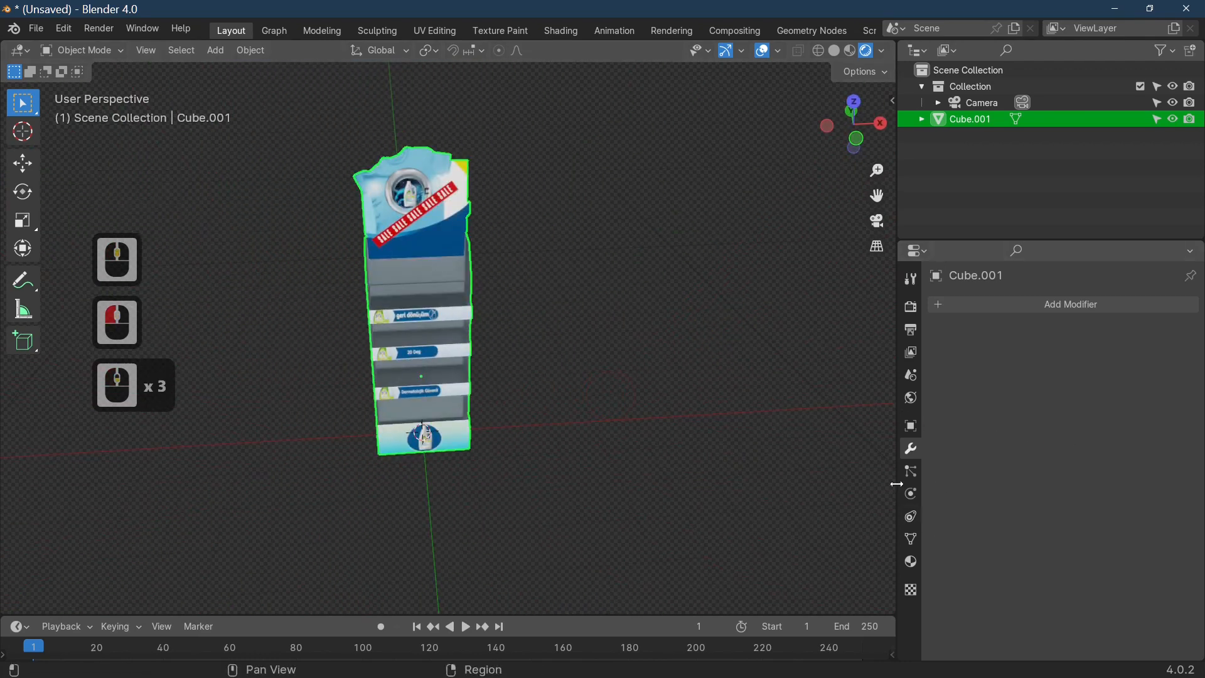
{"action": "left_click", "coordinate": [1047, 309]}
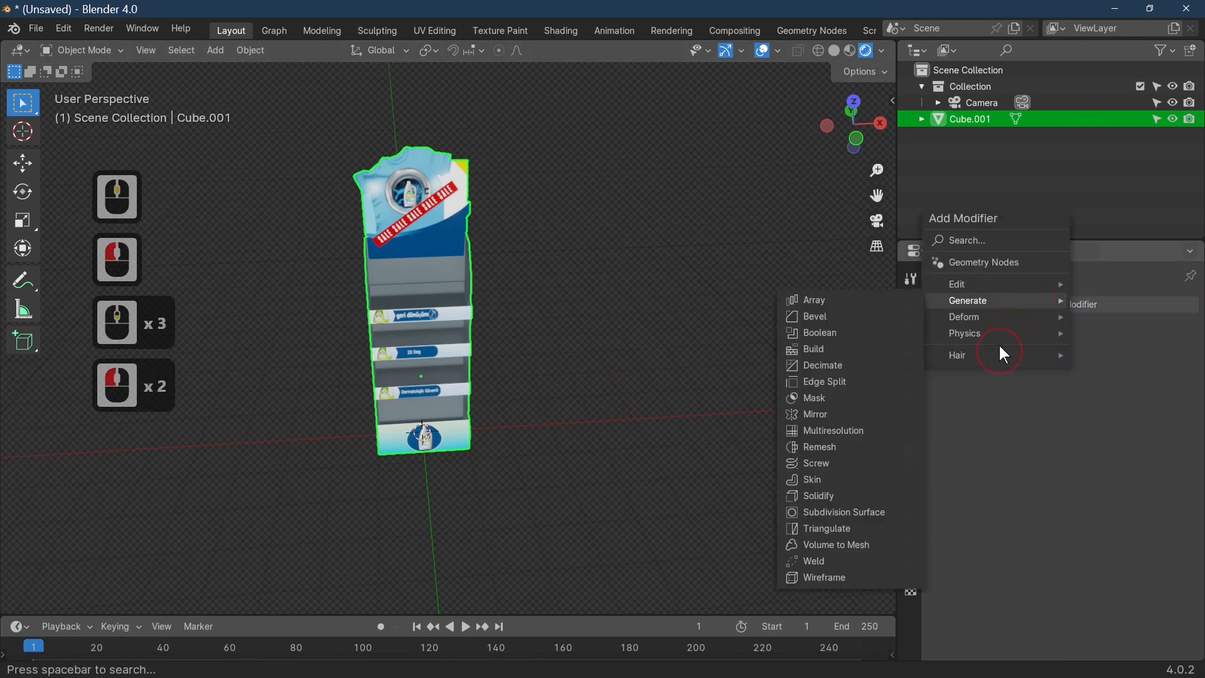
{"action": "left_click", "coordinate": [807, 296]}
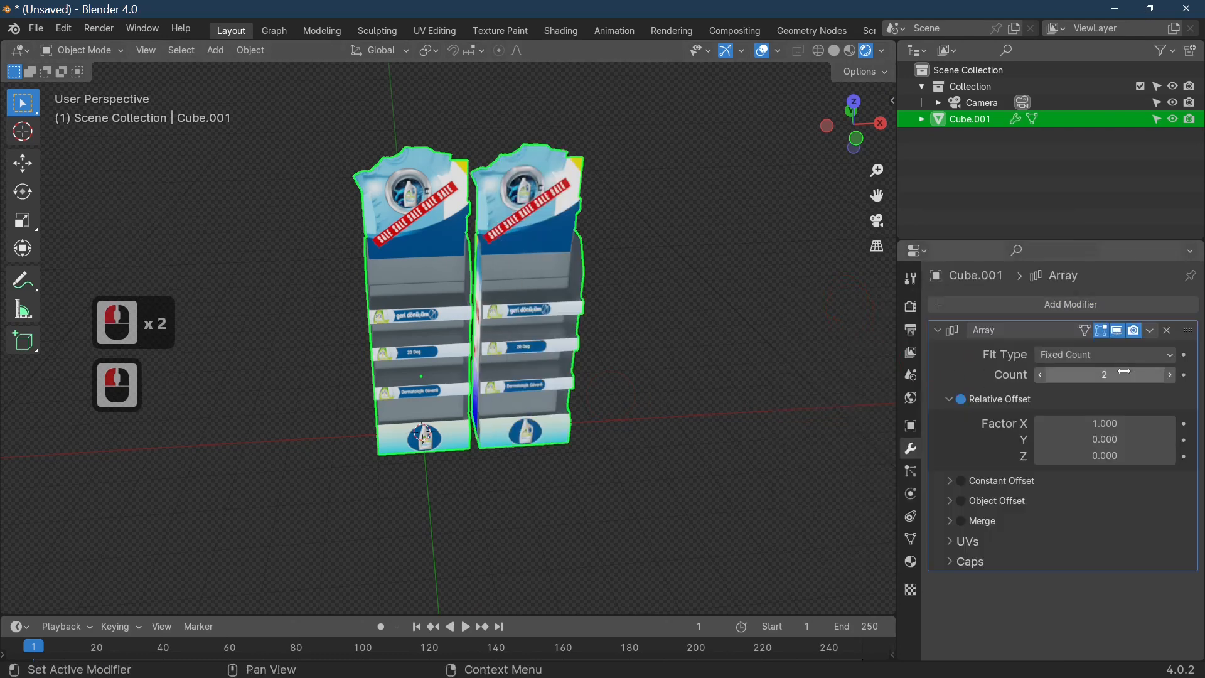
{"action": "left_click", "coordinate": [1169, 374]}
{"action": "left_click", "coordinate": [1169, 375]}
{"action": "left_click", "coordinate": [1169, 375]}
{"action": "middle_click_drag", "start_coordinate": [653, 379], "coordinate": [627, 378]}
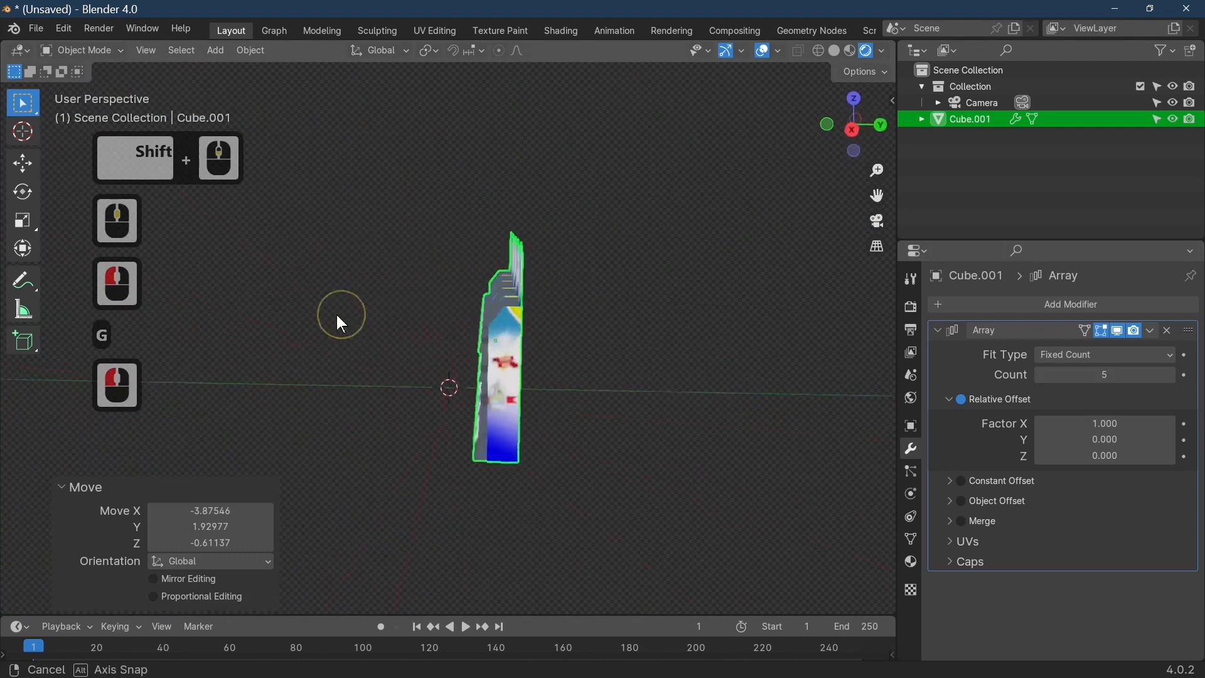
Examine the row of arrayed stands from the front and both sides, near and far.
{"action": "middle_click_drag", "start_coordinate": [336, 318], "coordinate": [716, 304]}
{"action": "scroll", "coordinate": [705, 369], "scroll_direction": "up", "scroll_amount": 4}
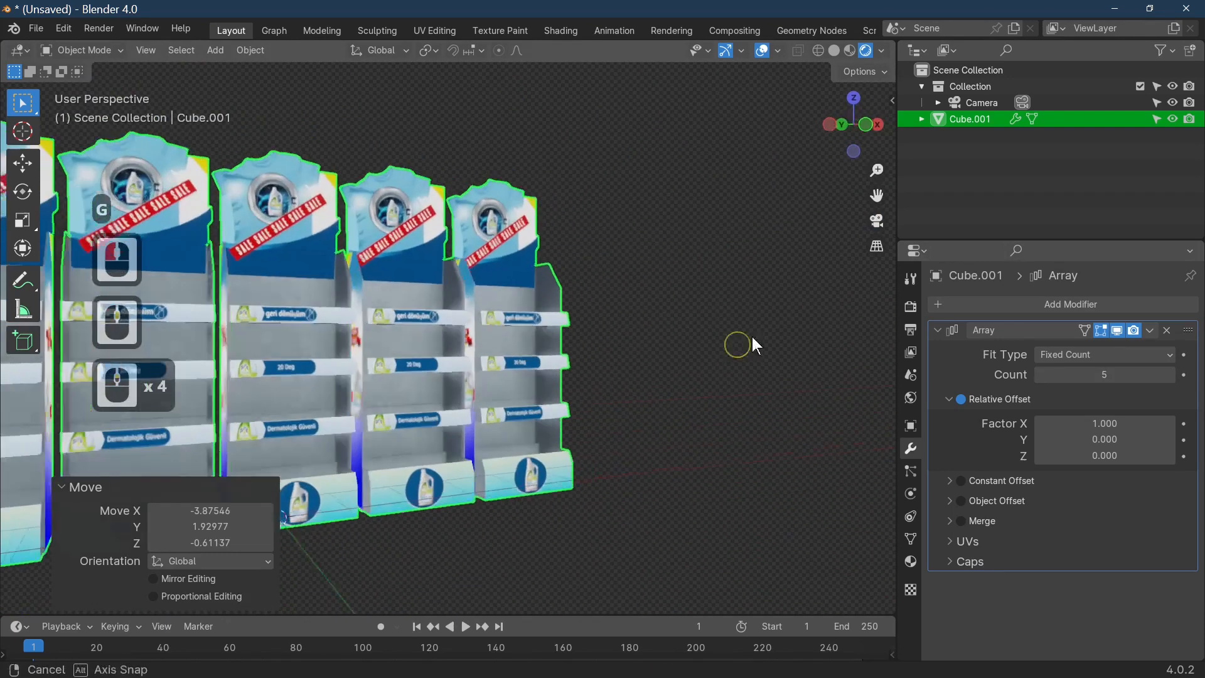
{"action": "scroll", "coordinate": [752, 339], "scroll_direction": "down", "scroll_amount": 3}
{"action": "middle_click_drag", "start_coordinate": [826, 345], "coordinate": [547, 347]}
{"action": "scroll", "coordinate": [550, 349], "scroll_direction": "up", "scroll_amount": 4}
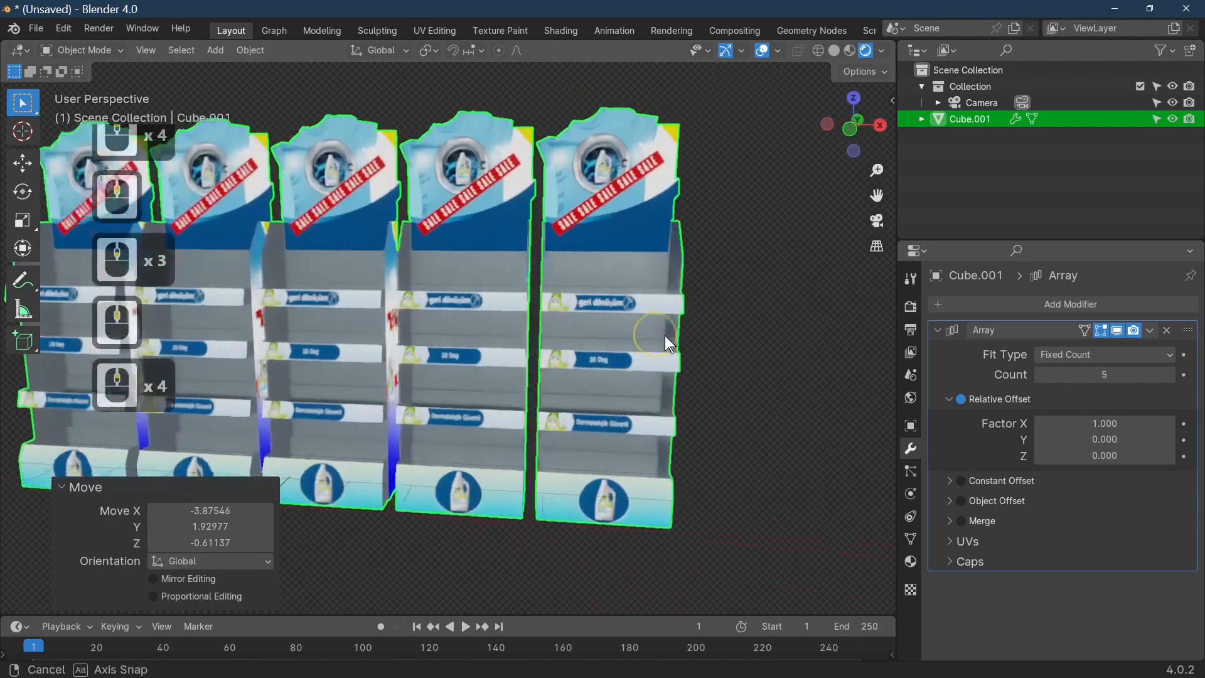
{"action": "middle_click_drag", "start_coordinate": [664, 335], "coordinate": [790, 334]}
{"action": "scroll", "coordinate": [718, 329], "scroll_direction": "down", "scroll_amount": 3}
{"action": "middle_click_drag", "start_coordinate": [628, 328], "coordinate": [710, 341]}
{"action": "scroll", "coordinate": [713, 347], "scroll_direction": "down", "scroll_amount": 3}
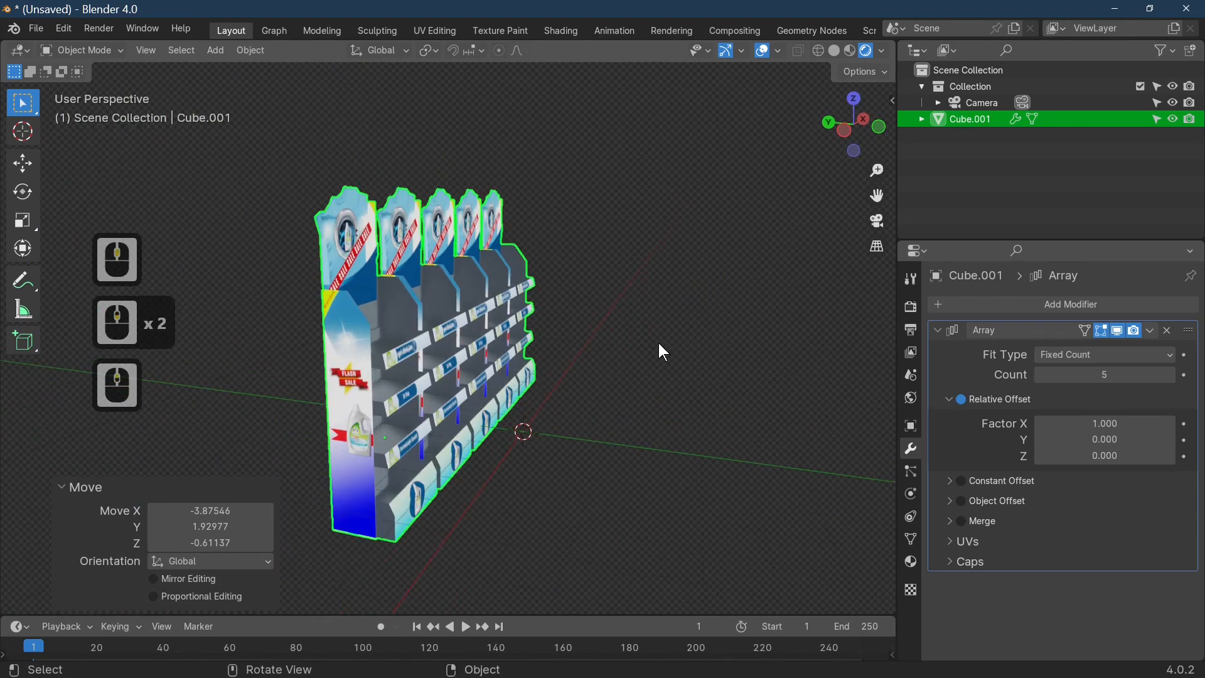
{"action": "mouse_move", "coordinate": [660, 355]}
{"action": "middle_mouse_down"}
{"action": "mouse_move", "coordinate": [661, 344]}
{"action": "mouse_move", "coordinate": [657, 375]}
{"action": "middle_mouse_up"}
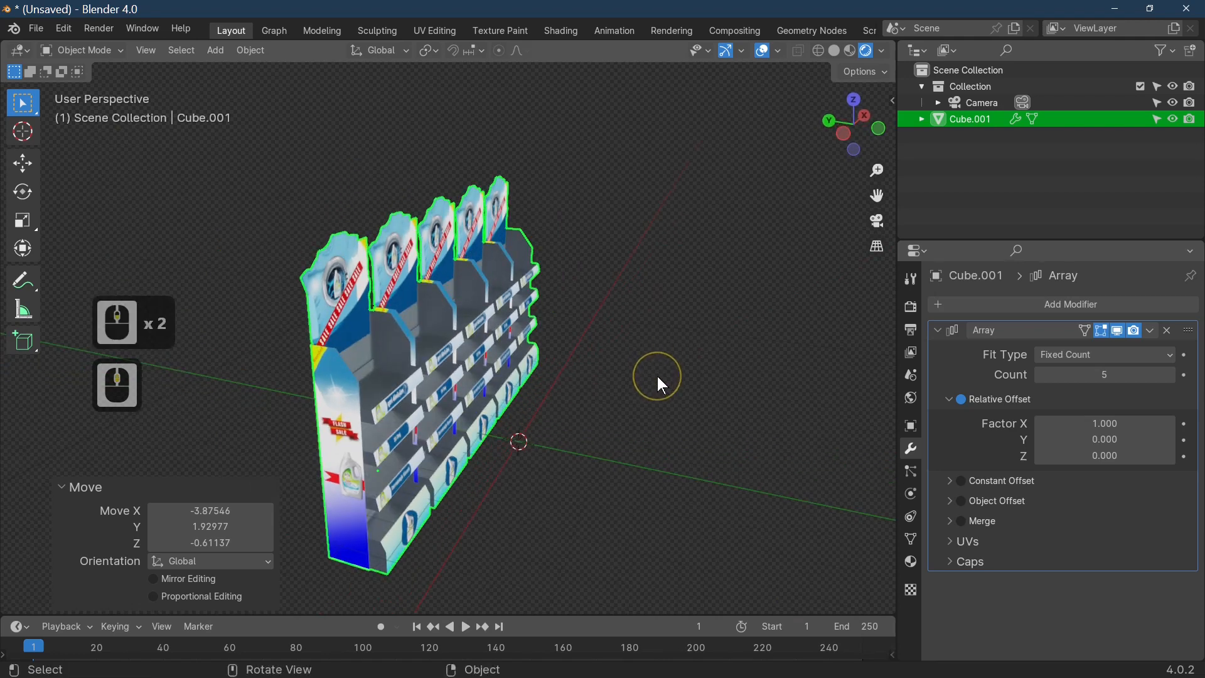